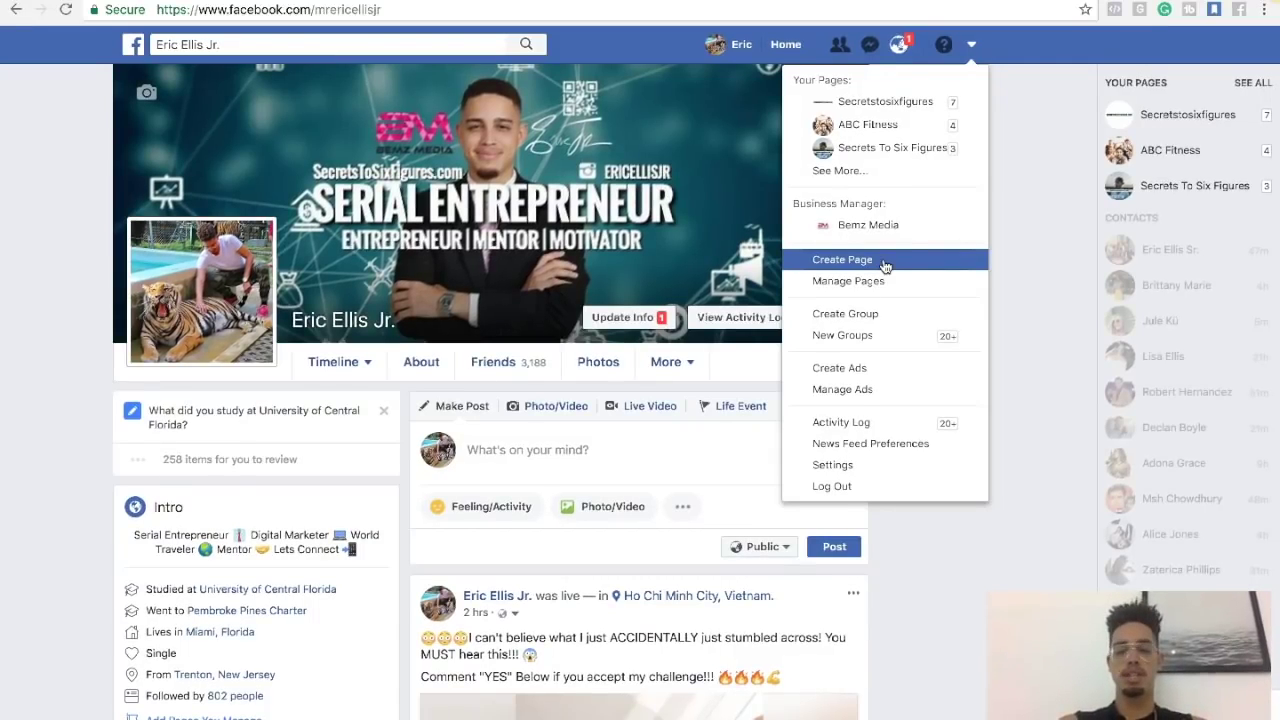
Open the ad creation page to start a new campaign
left_click(876, 367)
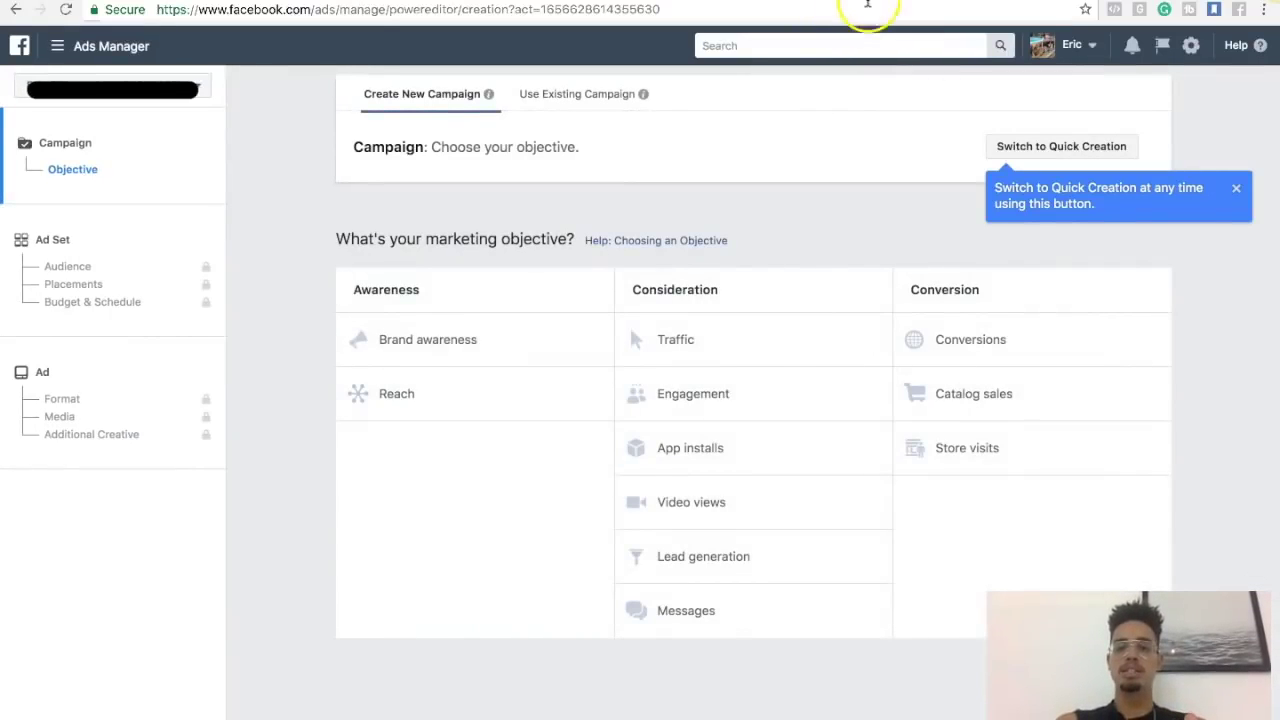
Look up the Business Manager address in a new tab and return to the campaign creation page
key("ctrl+t")
type("busi")
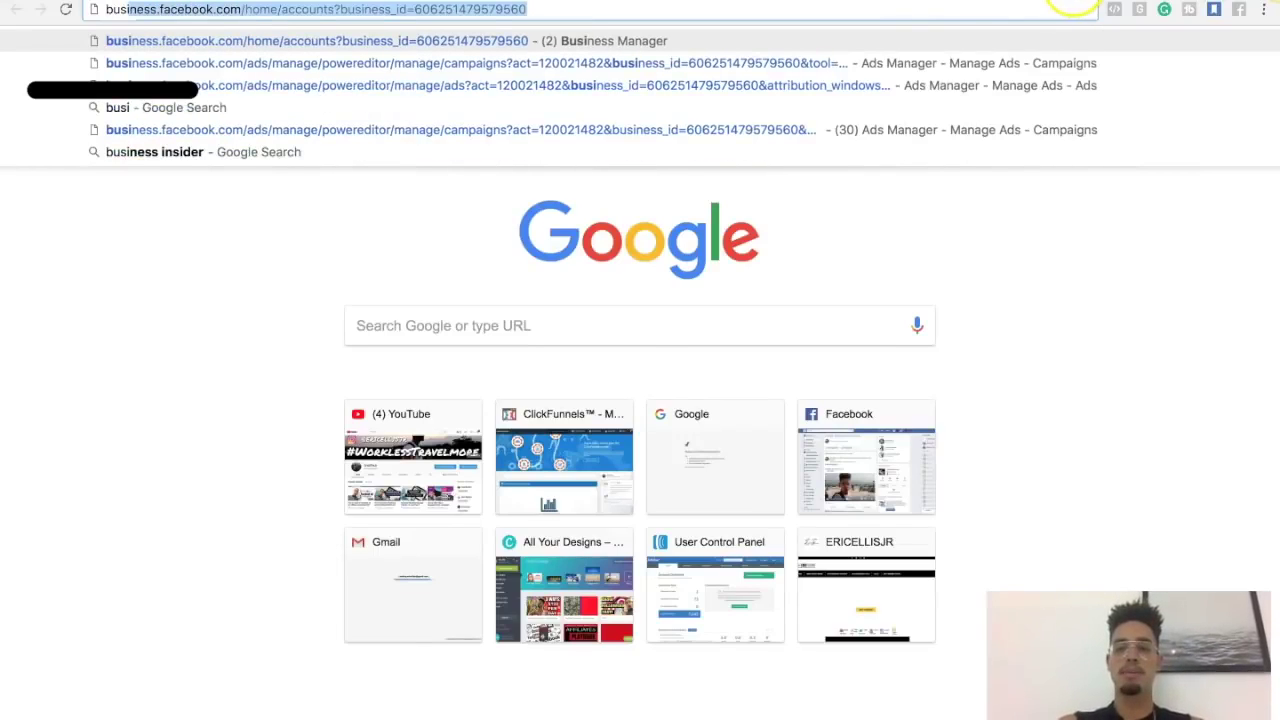
left_click(768, 3)
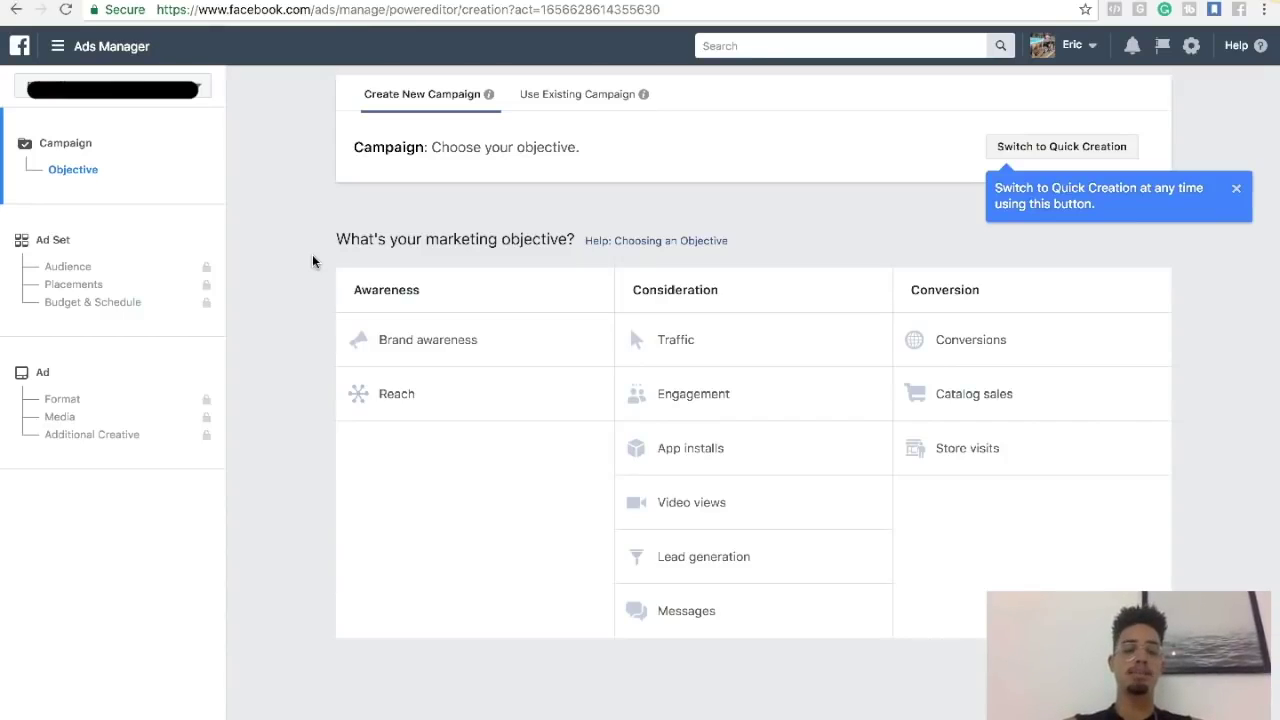
Examine the campaign outline's ad set sections for placements and budget and its ad sections for format, media and additional creative
left_click(63, 284)
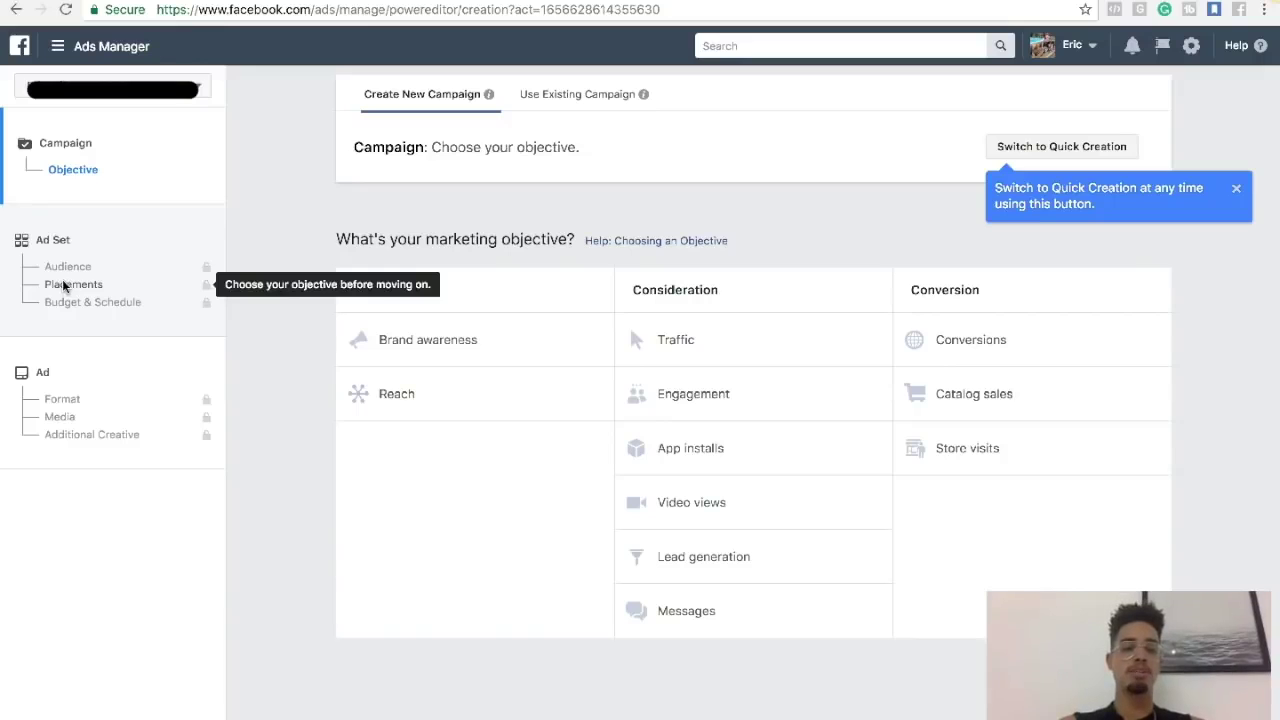
left_click(63, 284)
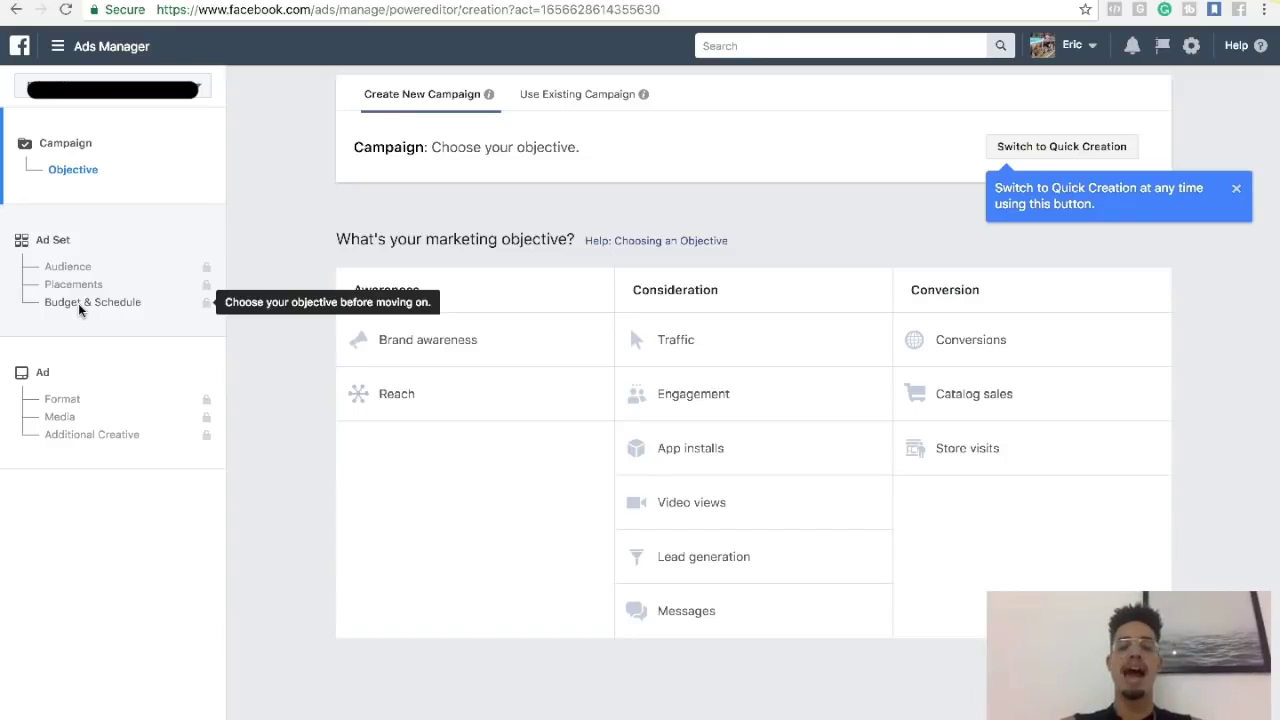
left_click(91, 329)
left_click(108, 396)
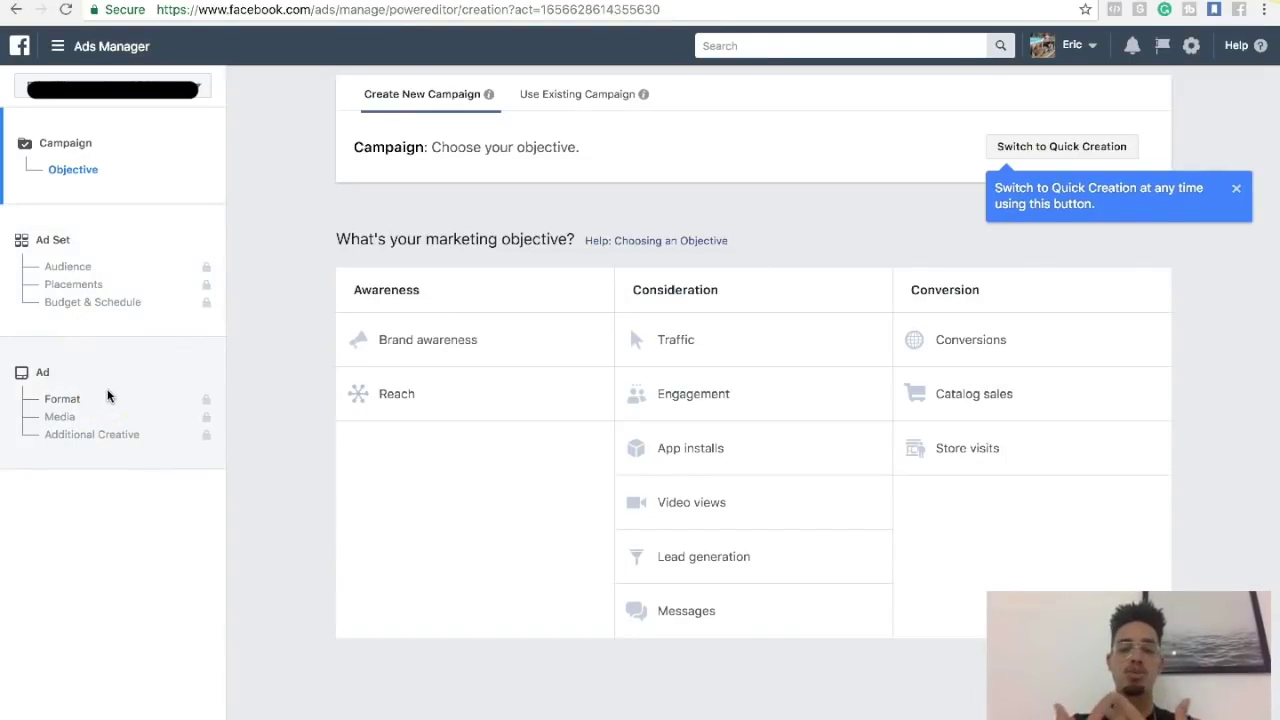
left_click(62, 397)
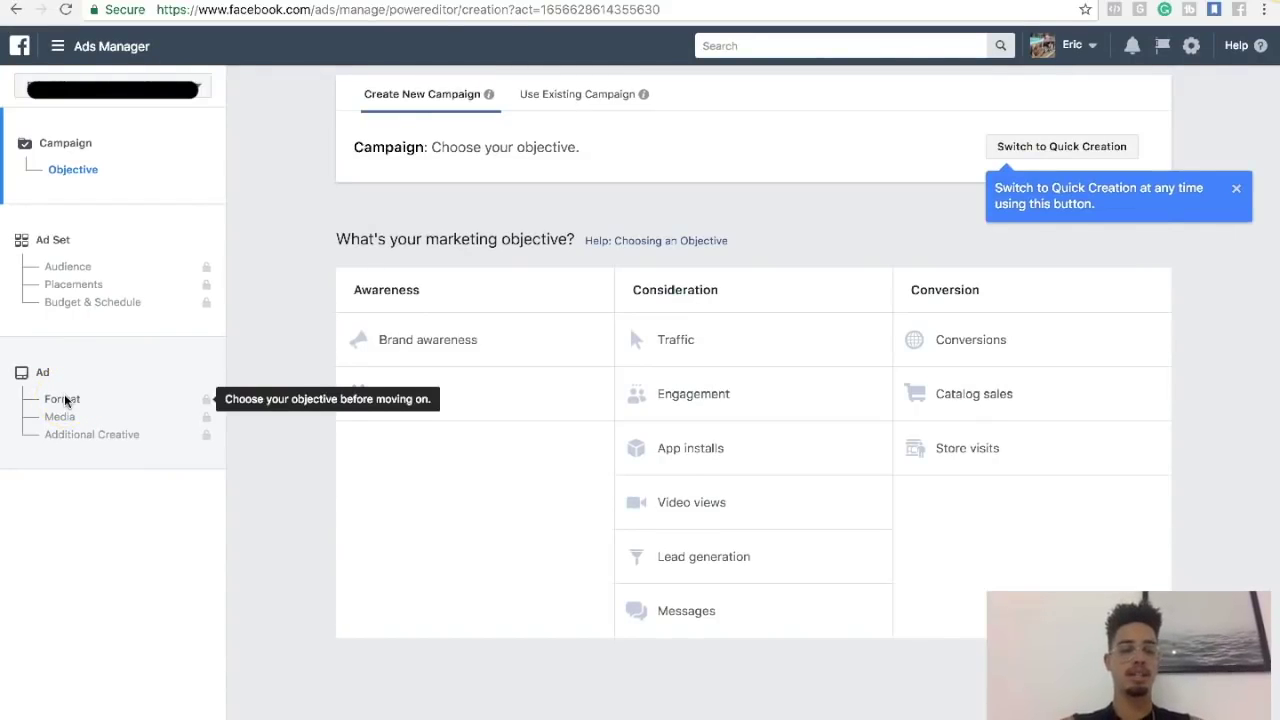
left_click(69, 416)
left_click(95, 436)
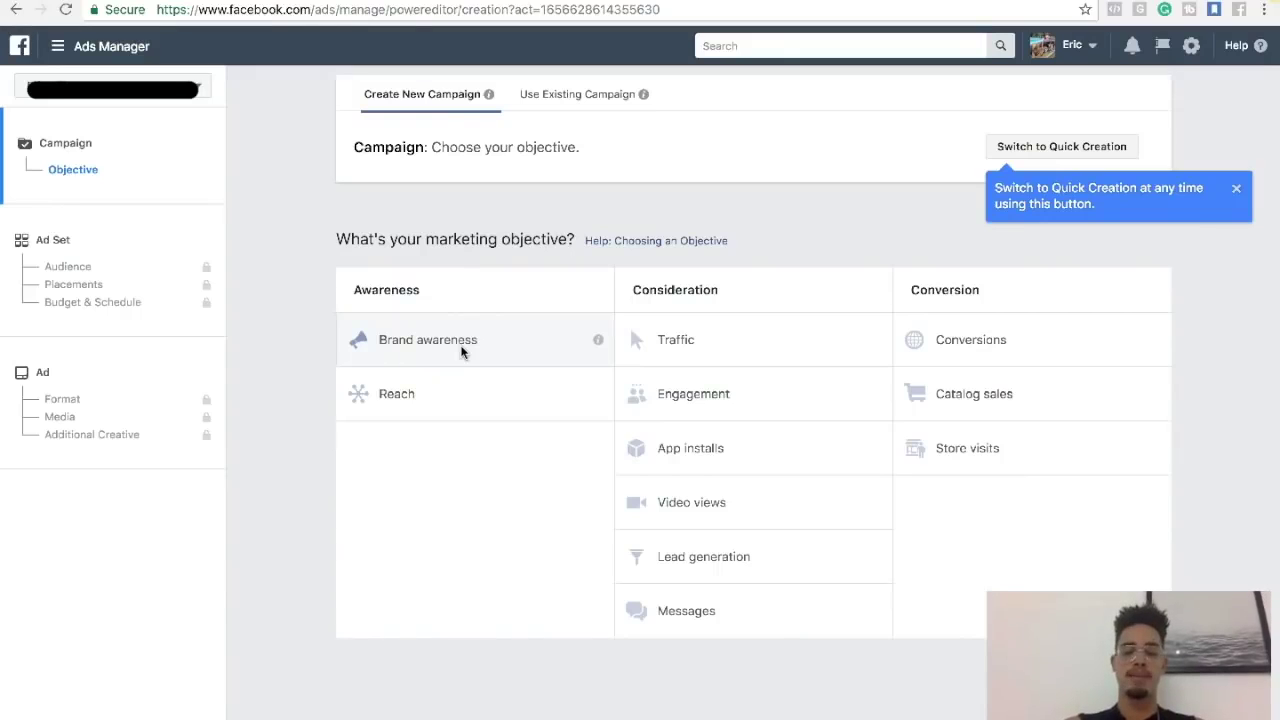
Review the Awareness objectives Brand awareness and Reach against Traffic, and dismiss the Groupon notification
left_click(686, 348)
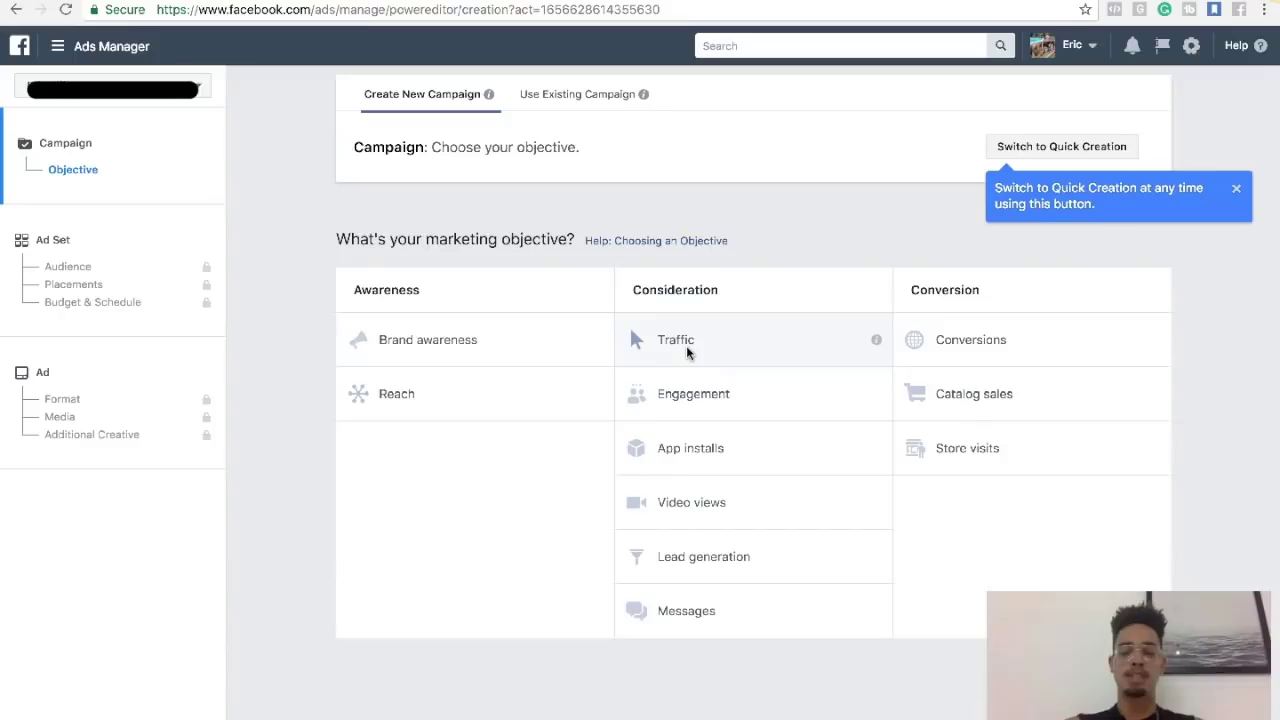
left_click(506, 361)
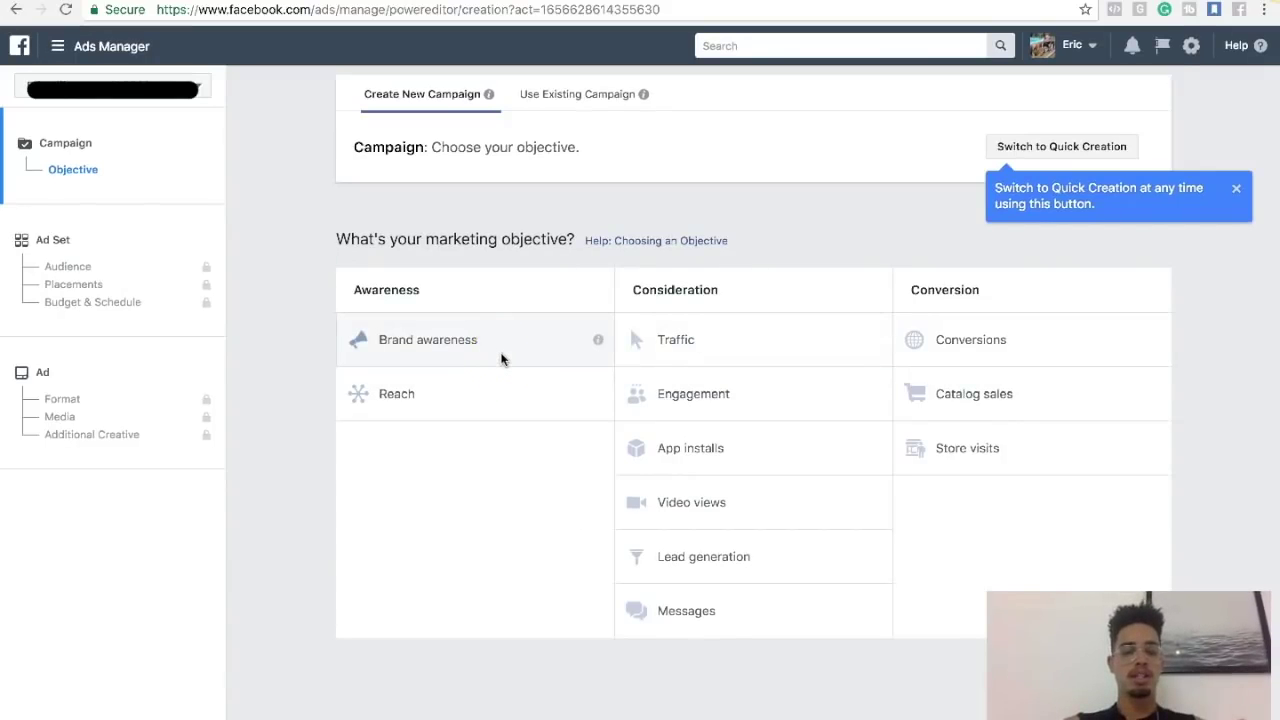
left_click(437, 318)
left_click(471, 367)
left_click(452, 331)
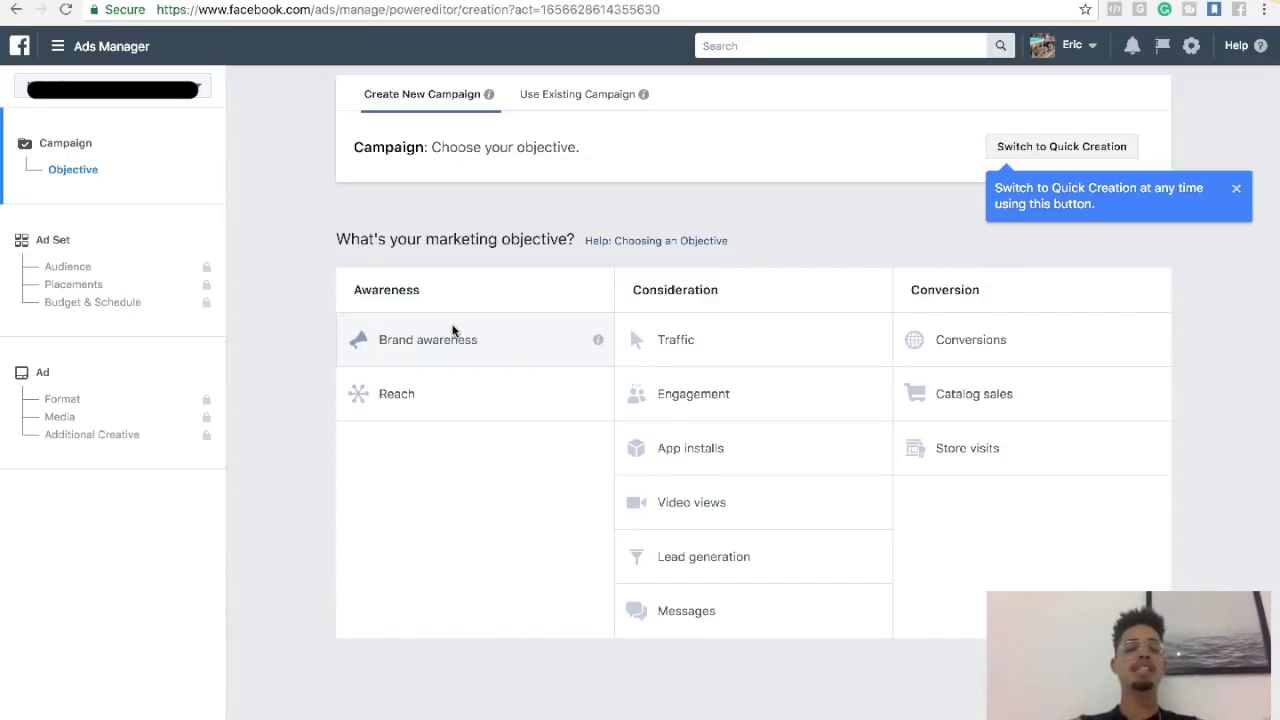
left_click(432, 344)
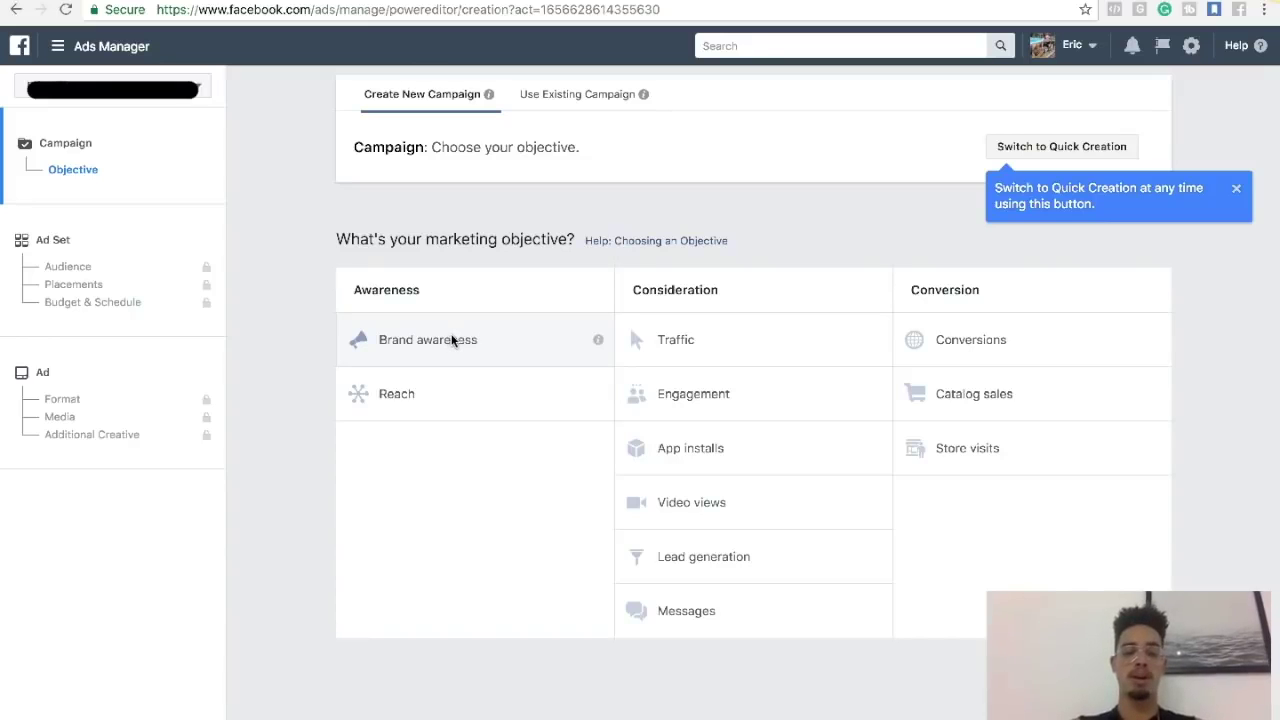
left_click(449, 406)
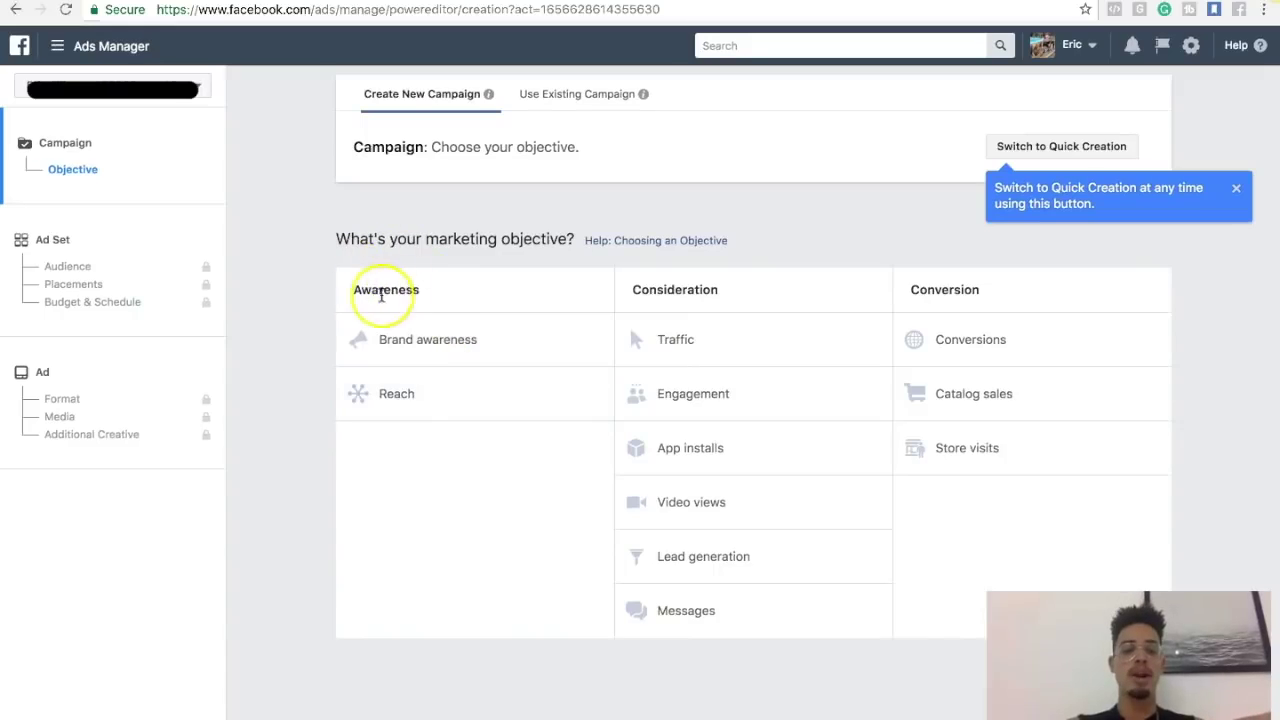
left_click_drag(346, 288, 434, 282)
left_click(434, 283)
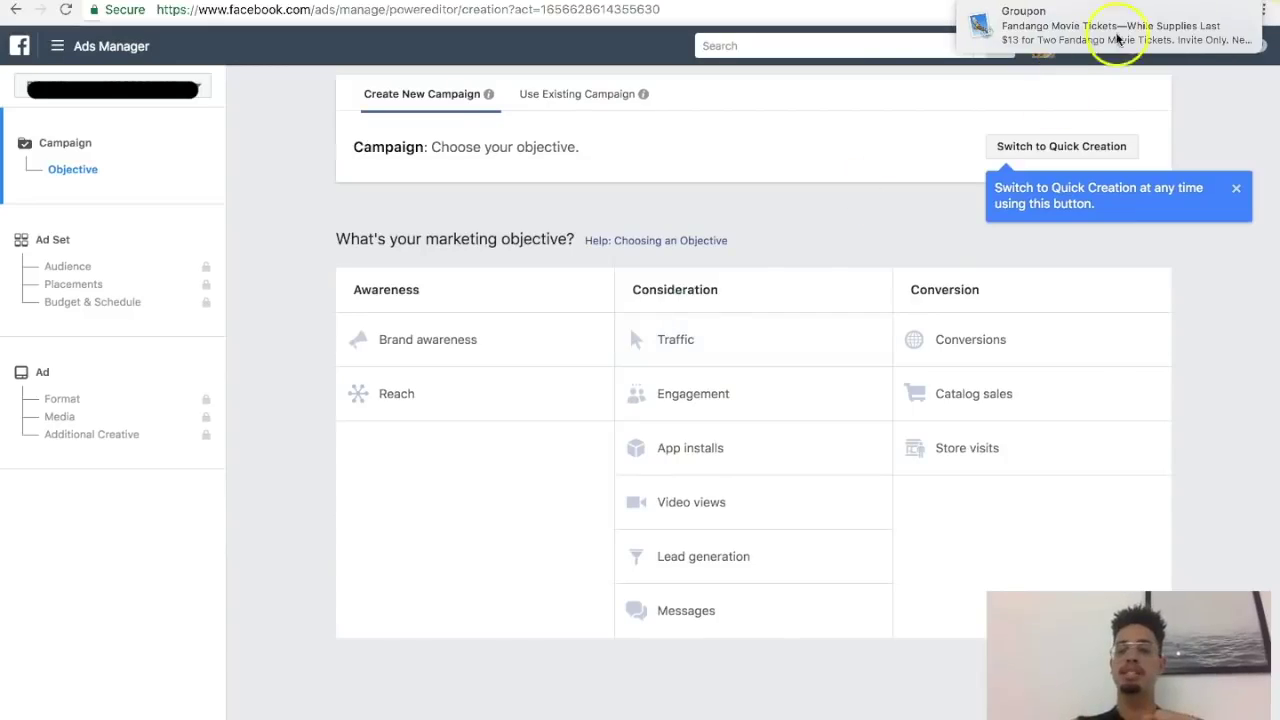
left_click(1229, 14)
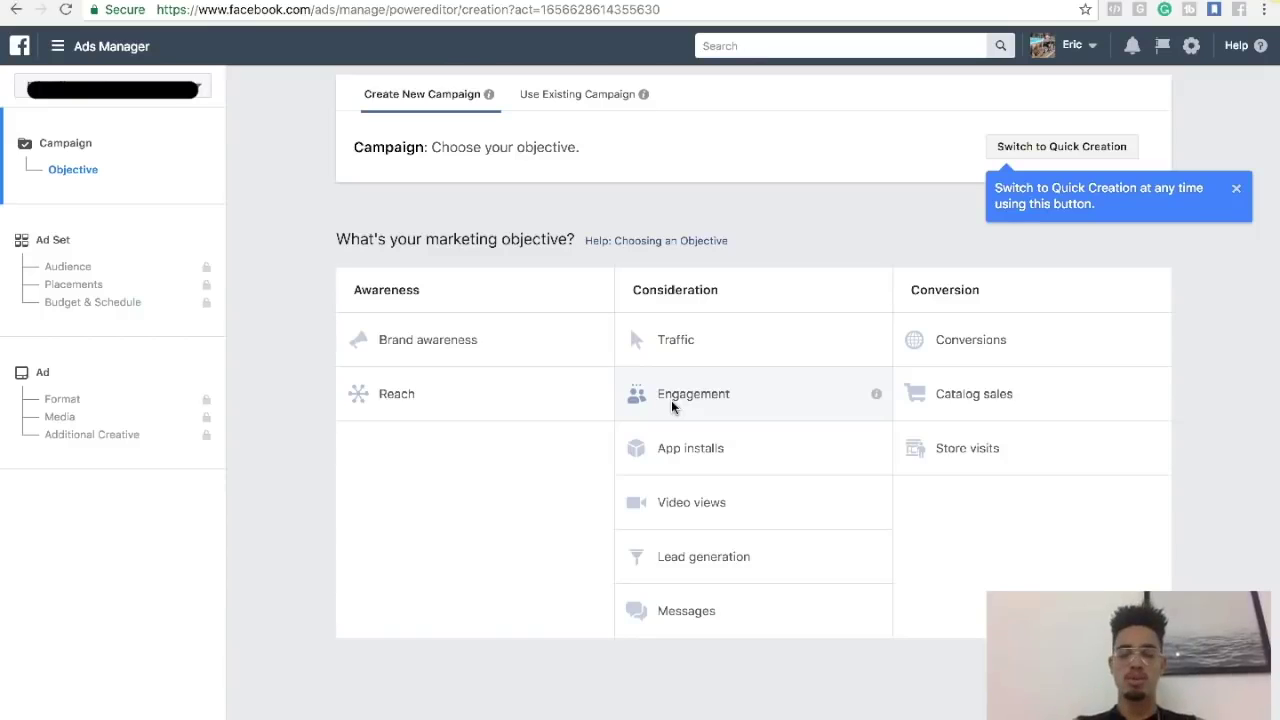
Examine the App installs and Lead generation objectives under Consideration, plus Store visits under Conversion
left_click(671, 461)
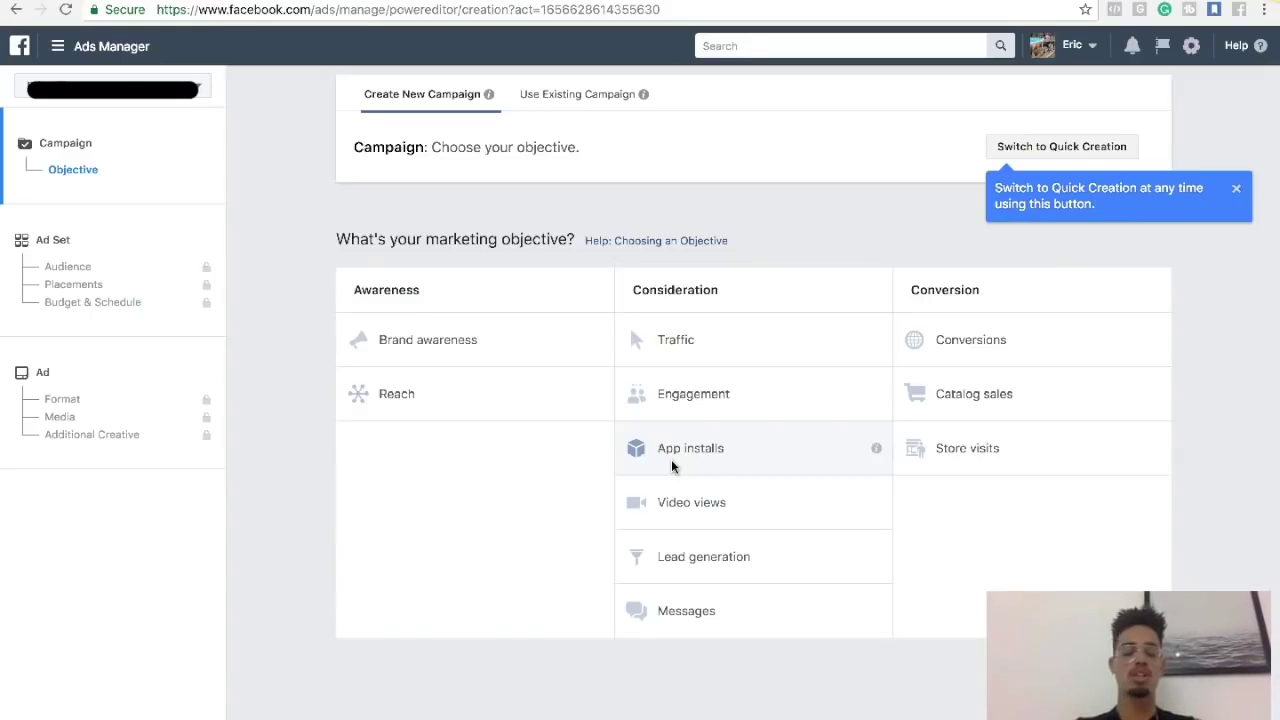
left_click(684, 453)
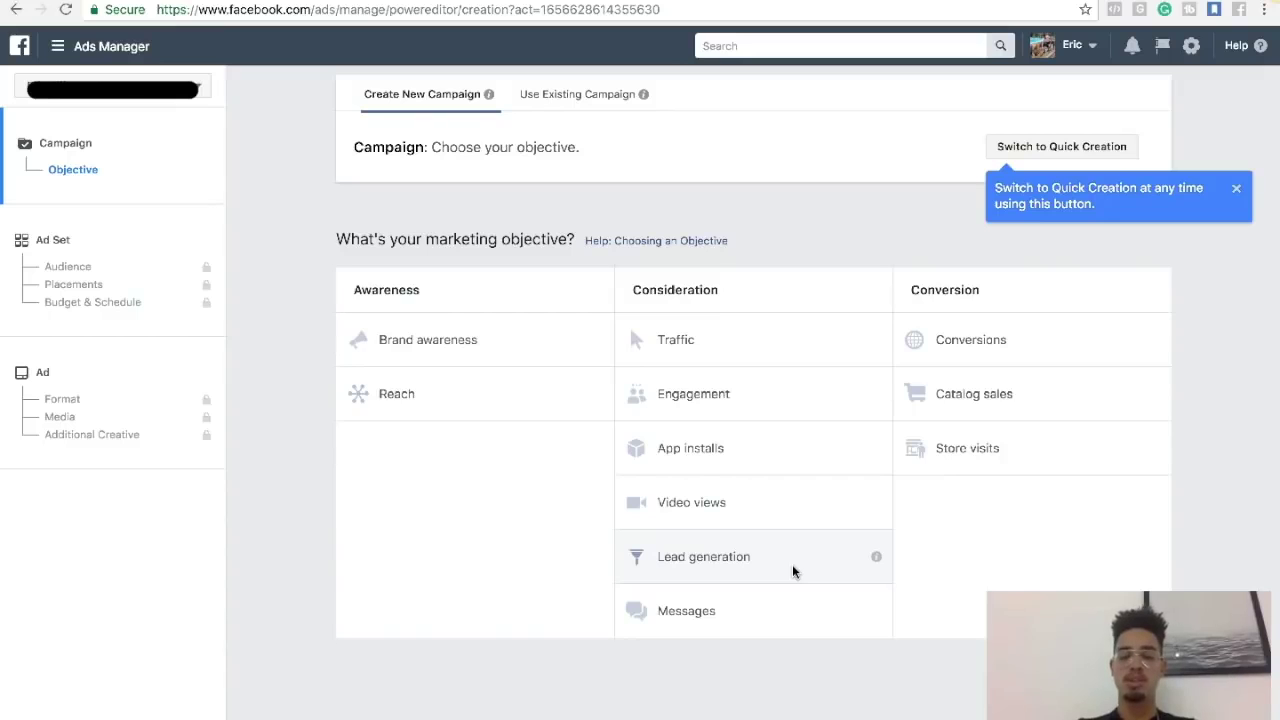
left_click(720, 574)
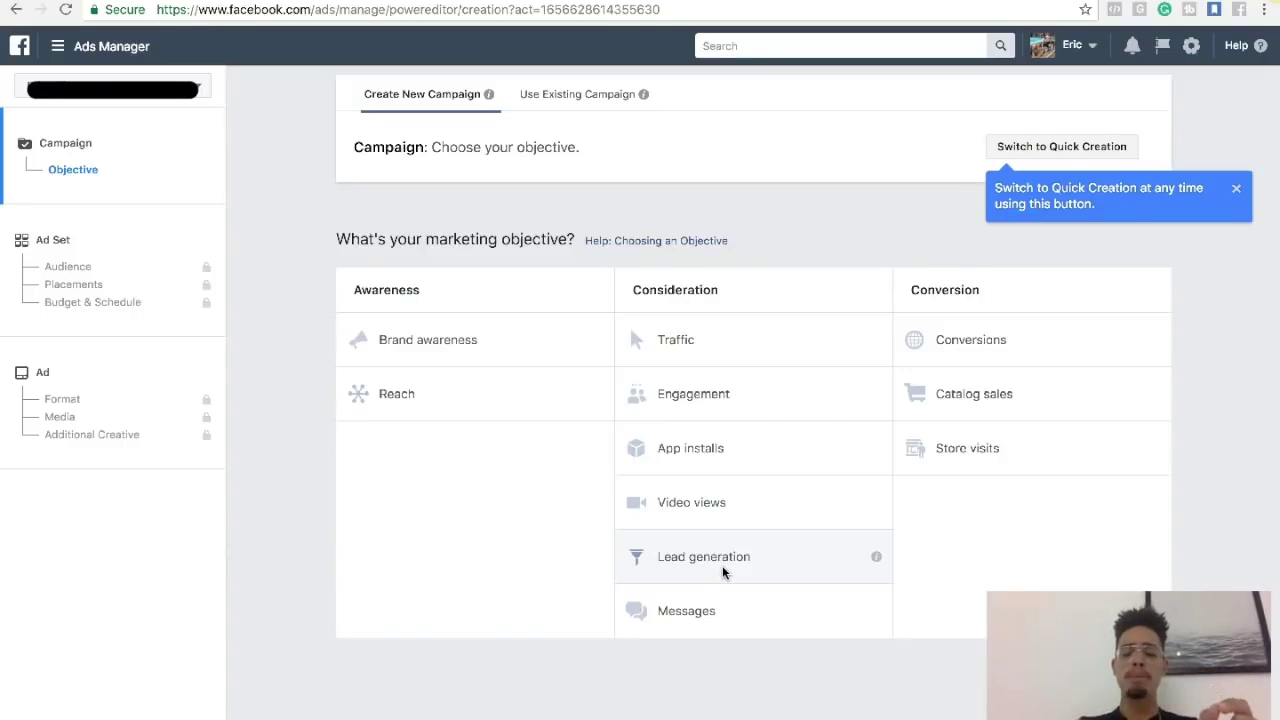
left_click(686, 565)
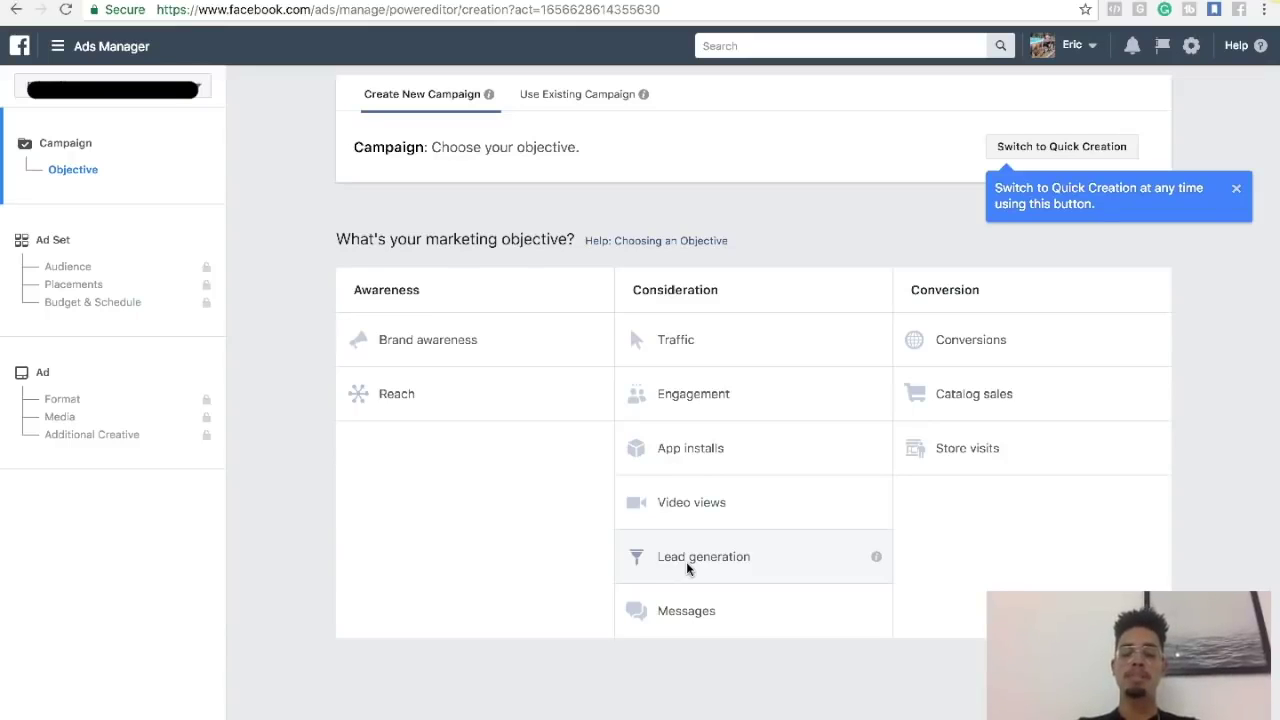
left_click(684, 561)
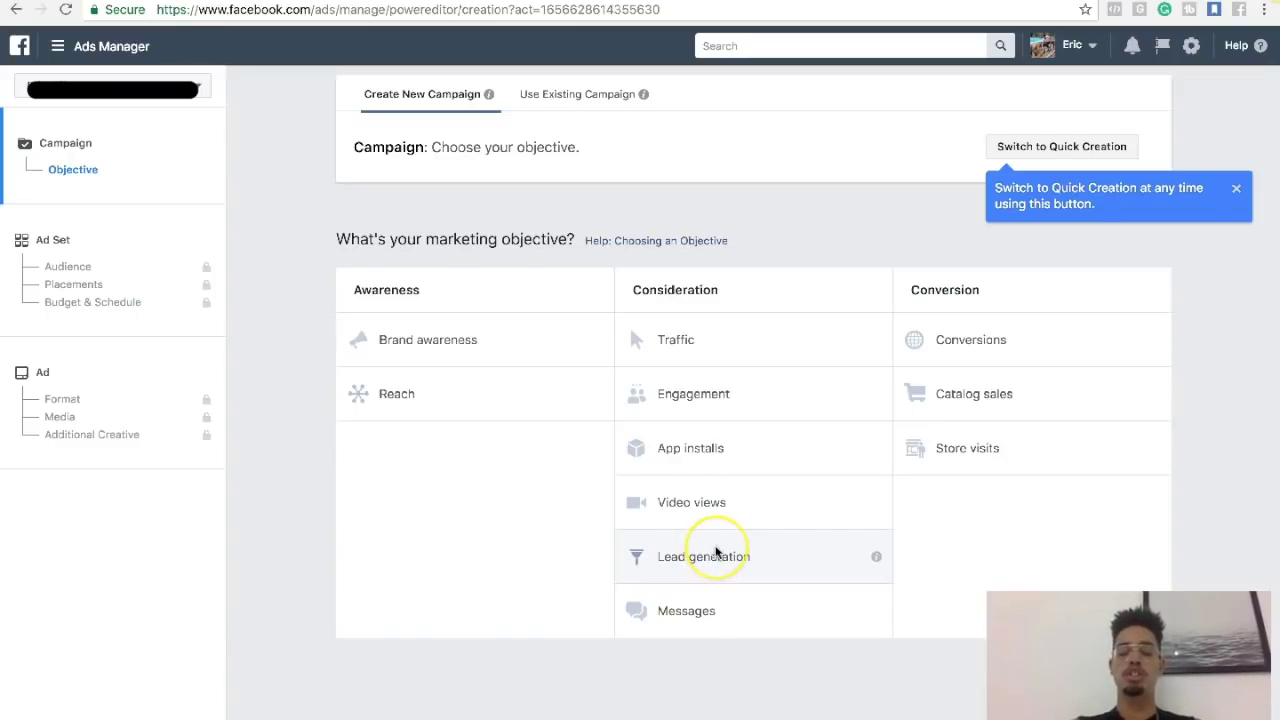
left_click(714, 556)
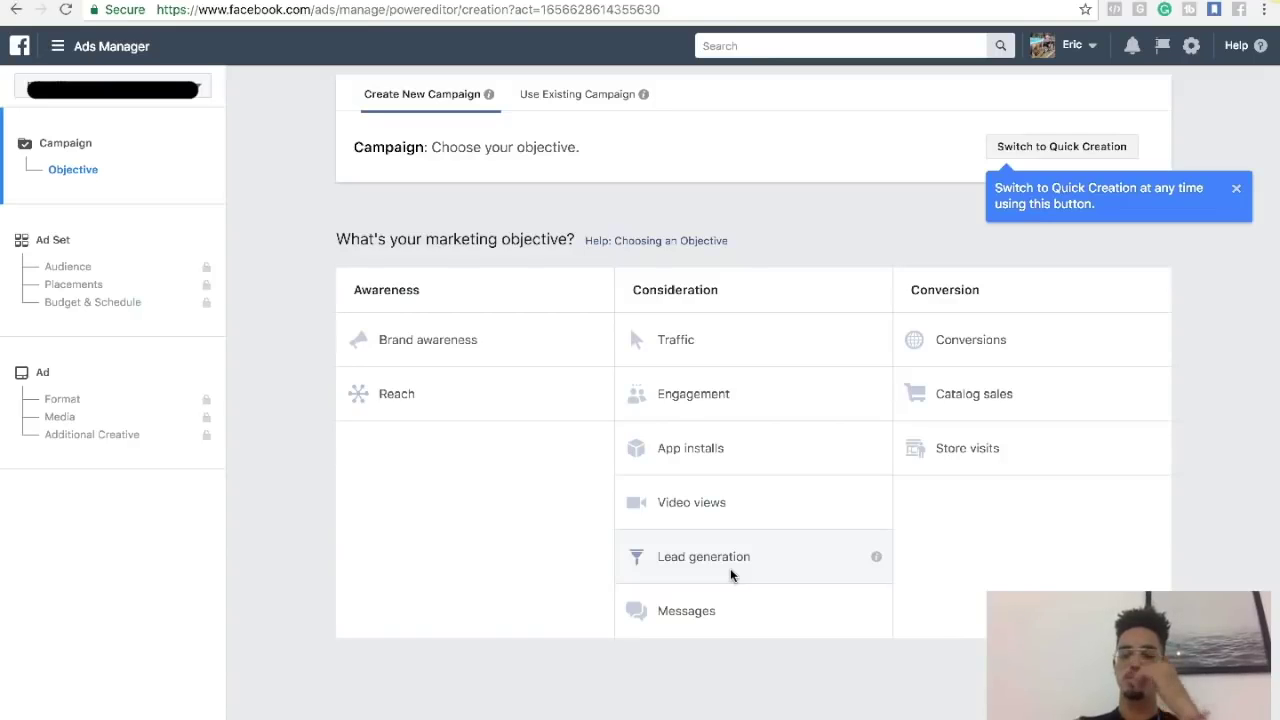
left_click(705, 570)
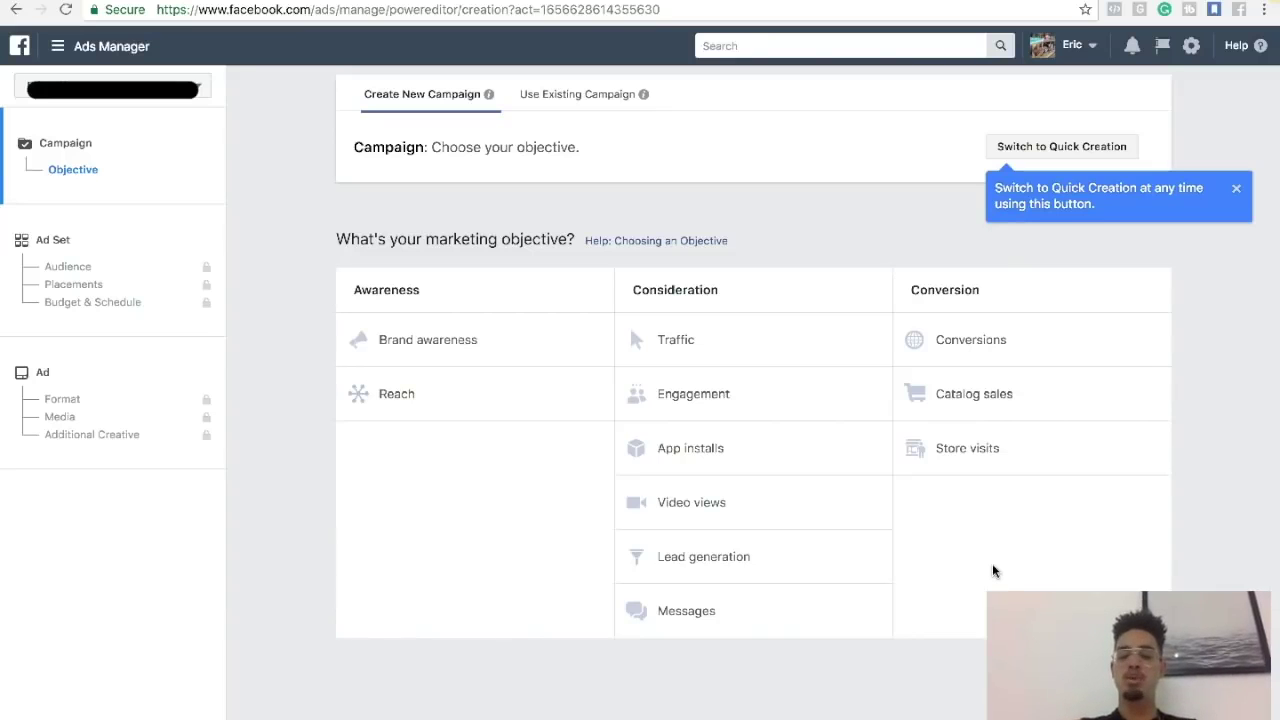
left_click(1006, 451)
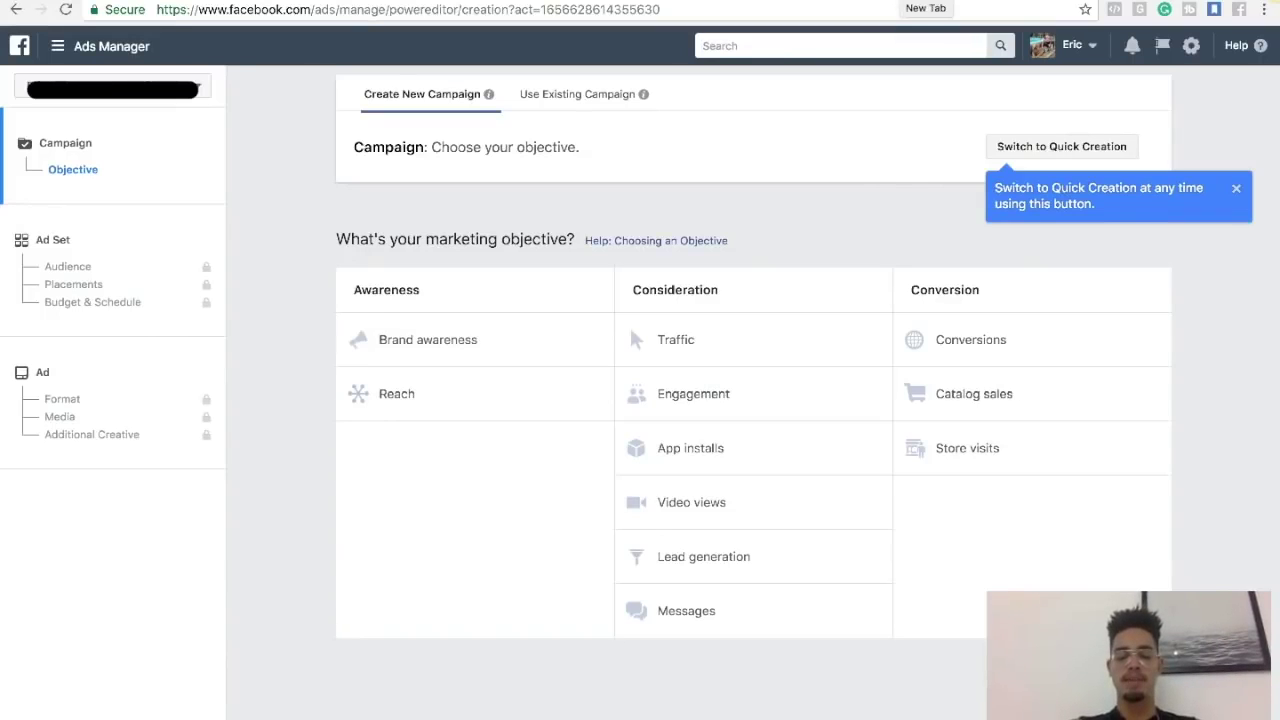
Search Google for "cargurus" in a new tab and open the CarGurus website
key("ctrl+t")
type("cargu")
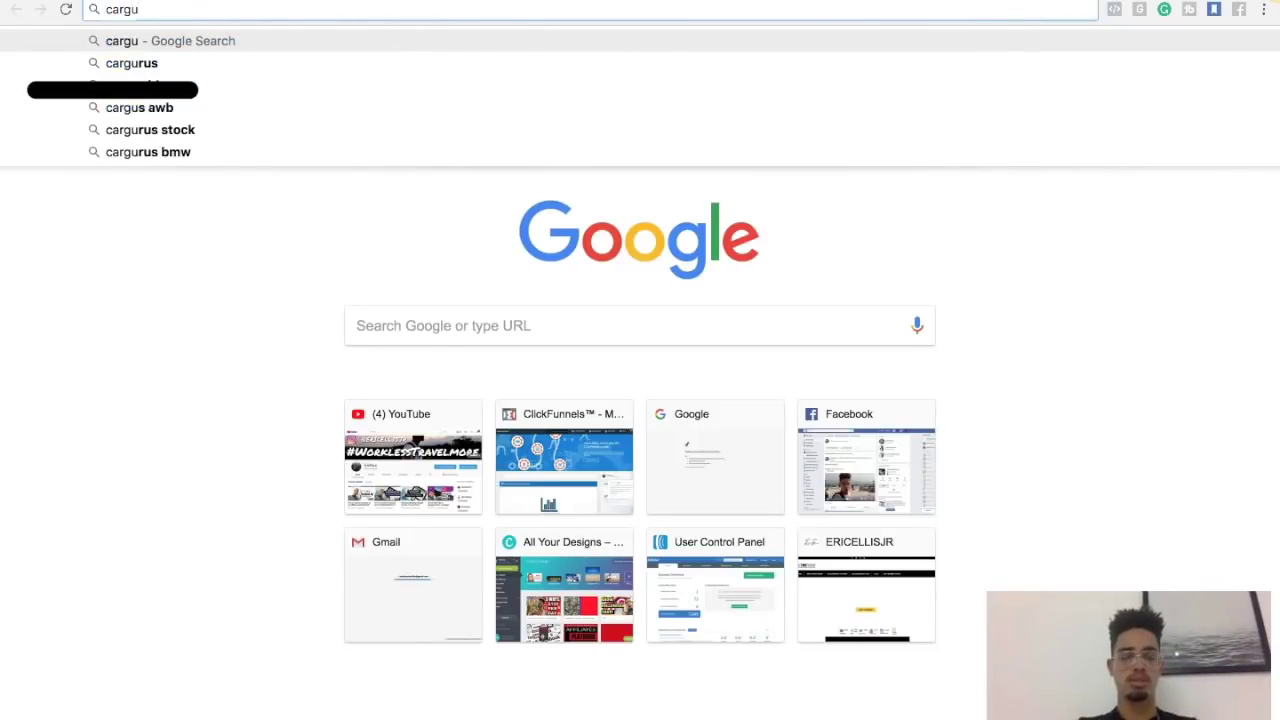
key("Down")
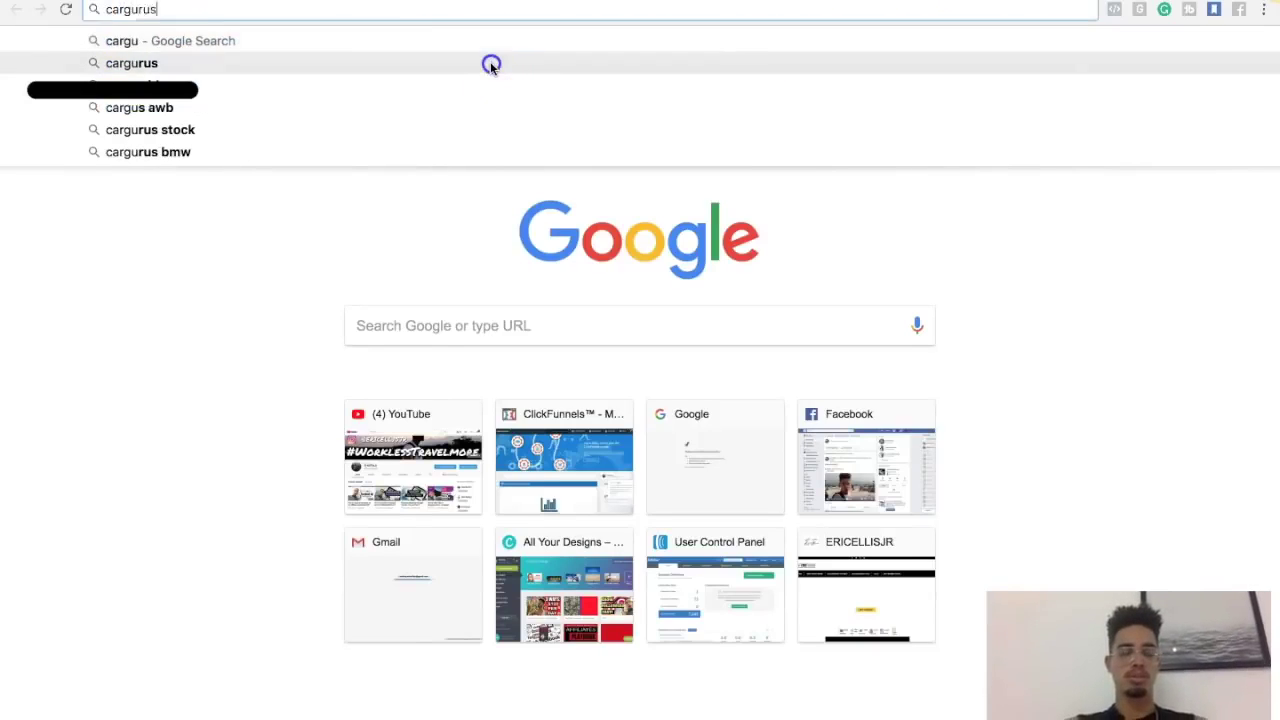
left_click(491, 65)
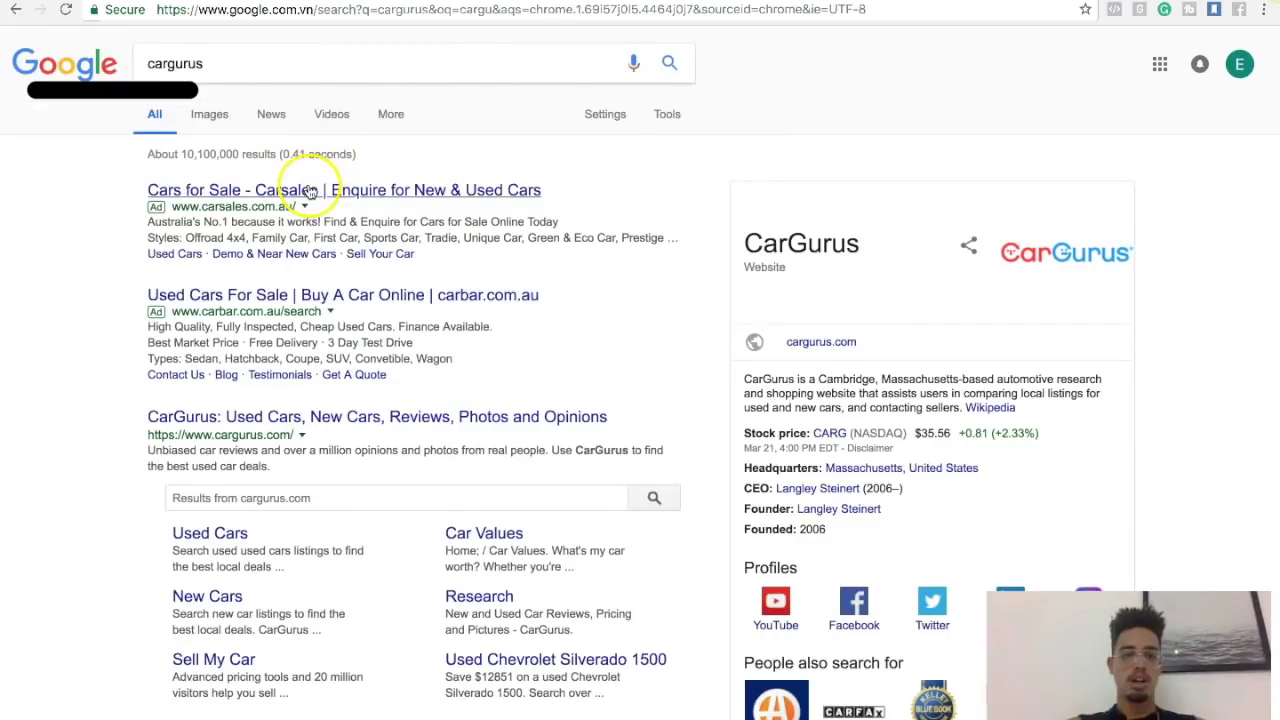
left_click(283, 418)
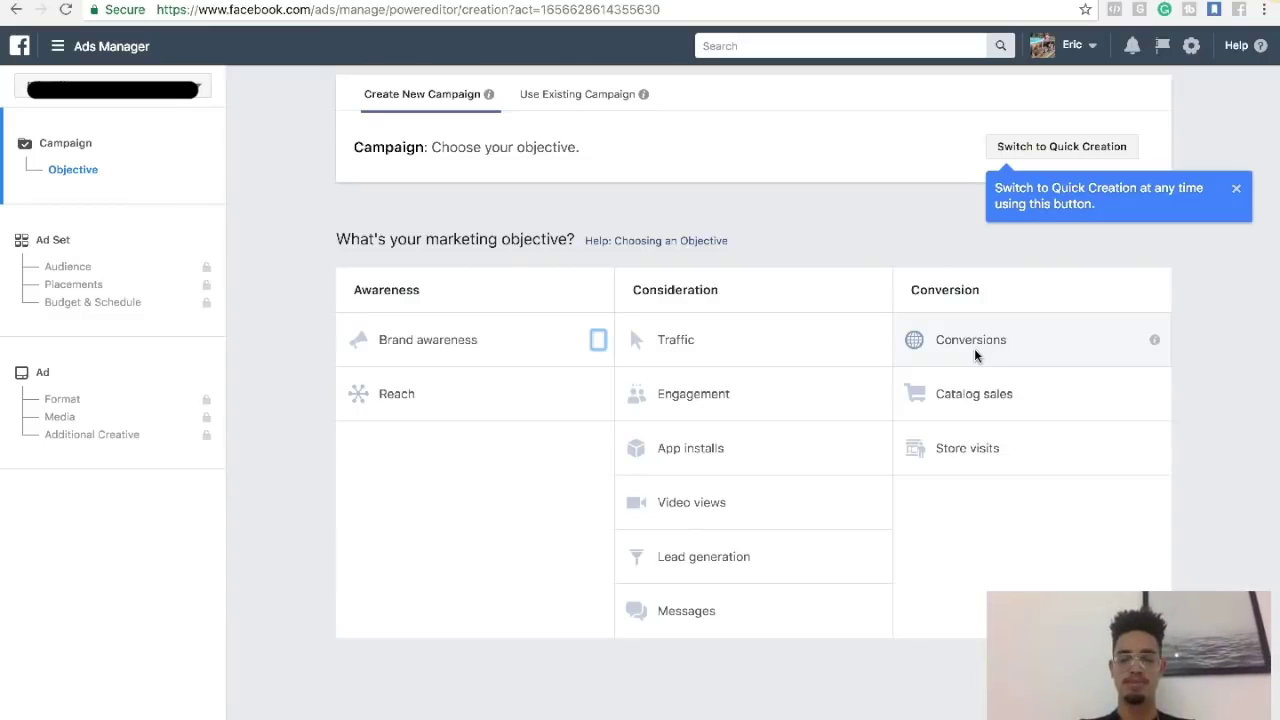
Review the Catalog sales and Store visits objectives under Conversion on the campaign creation page
left_click(974, 405)
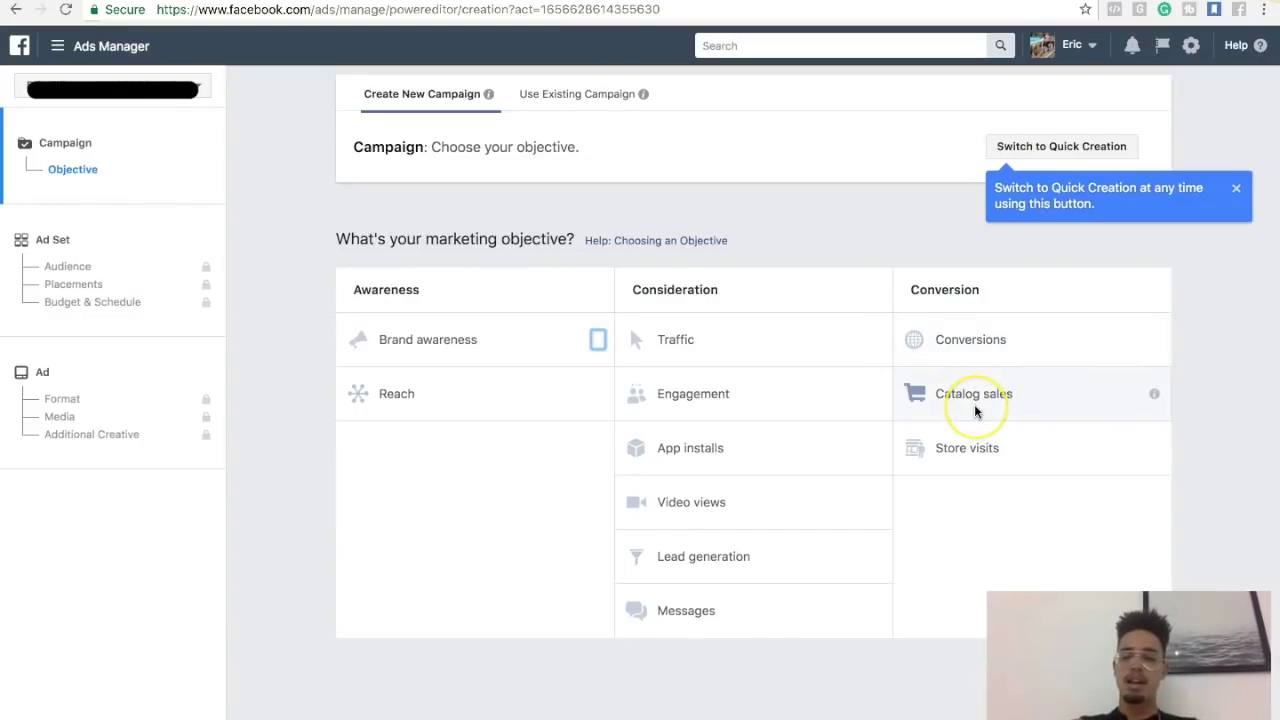
mouse_move(1165, 395)
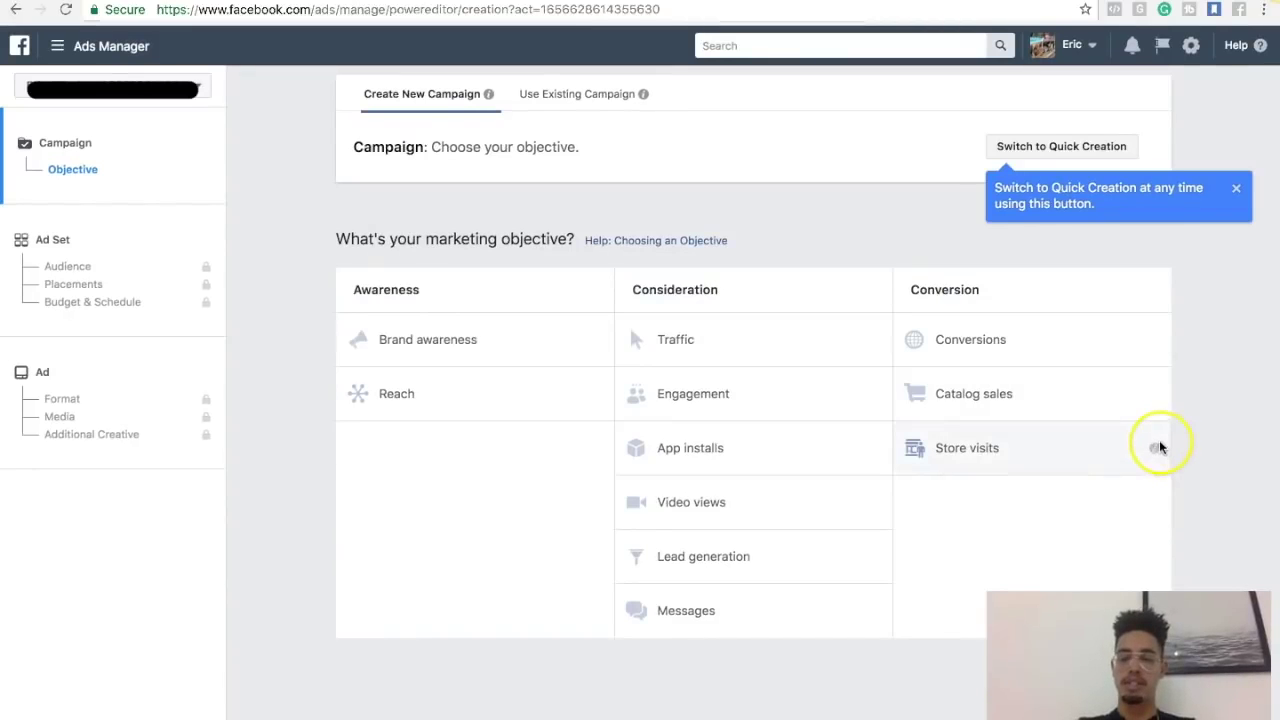
mouse_move(1154, 448)
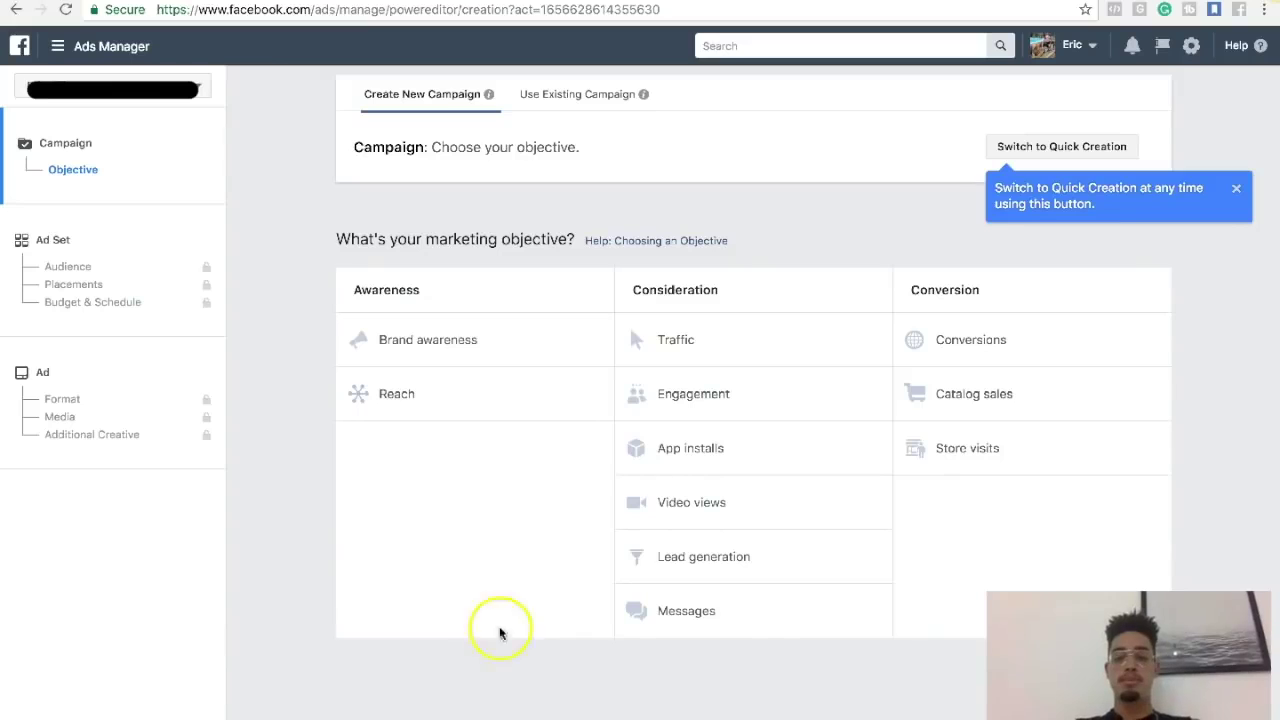
Choose the Traffic marketing objective and name the campaign "EE - Campaign 1 - Traffic"
left_click(701, 346)
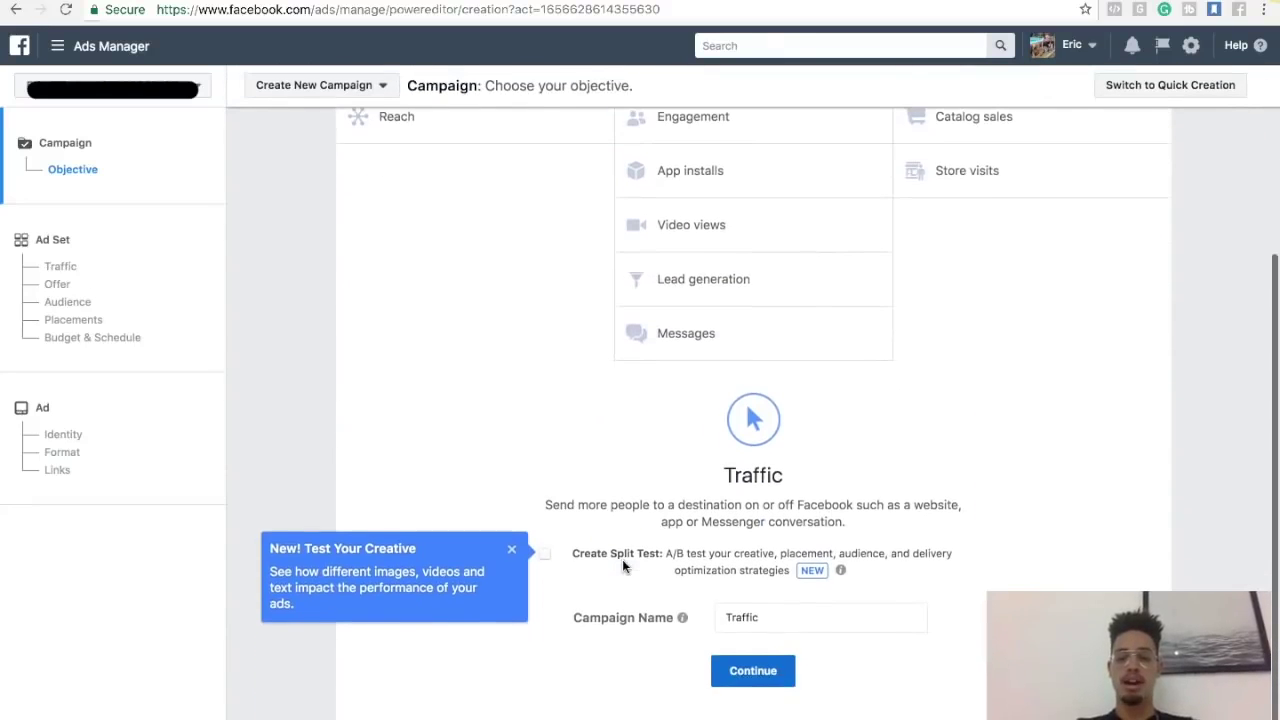
left_click(729, 565)
left_click(726, 568)
left_click(726, 567)
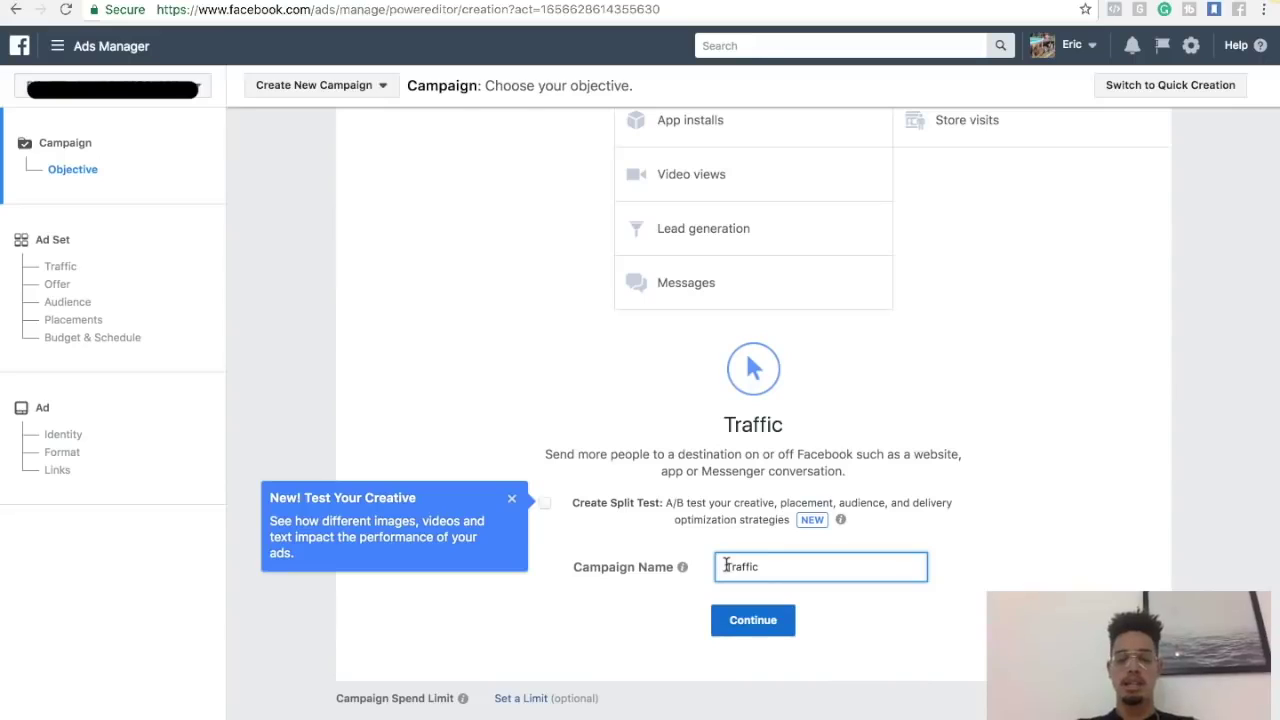
type("Campaign")
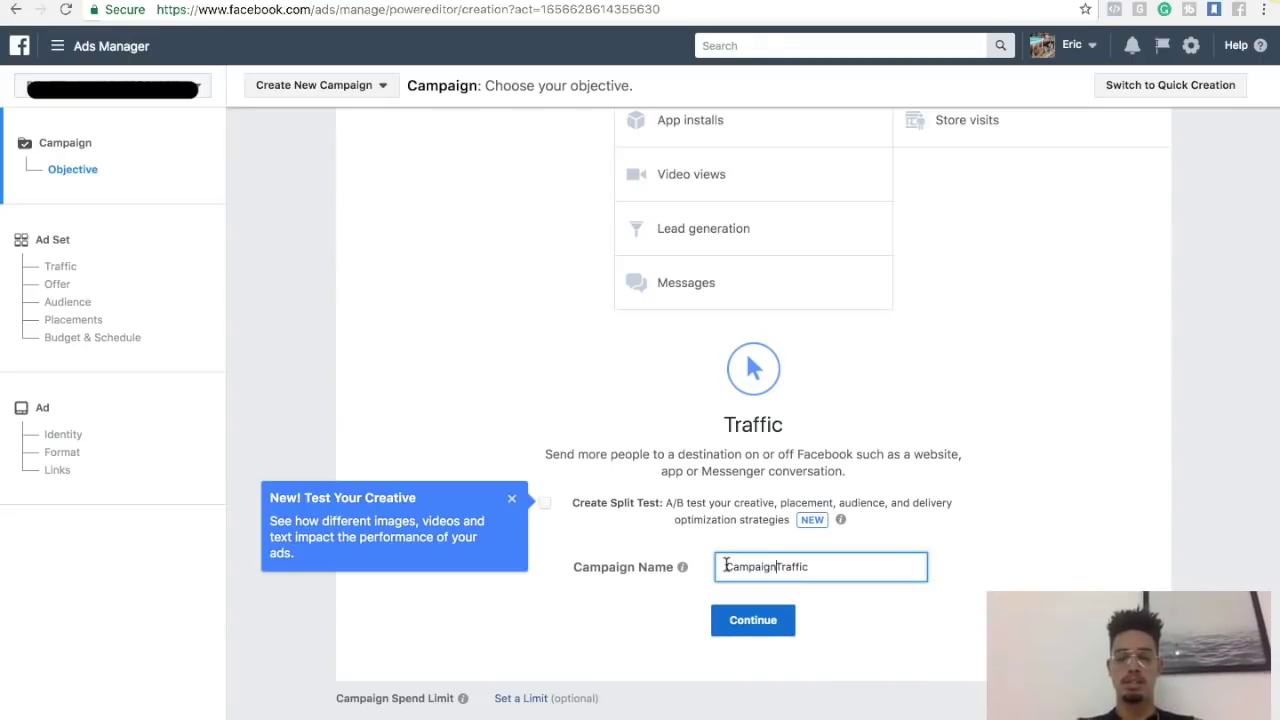
type(" 1 -")
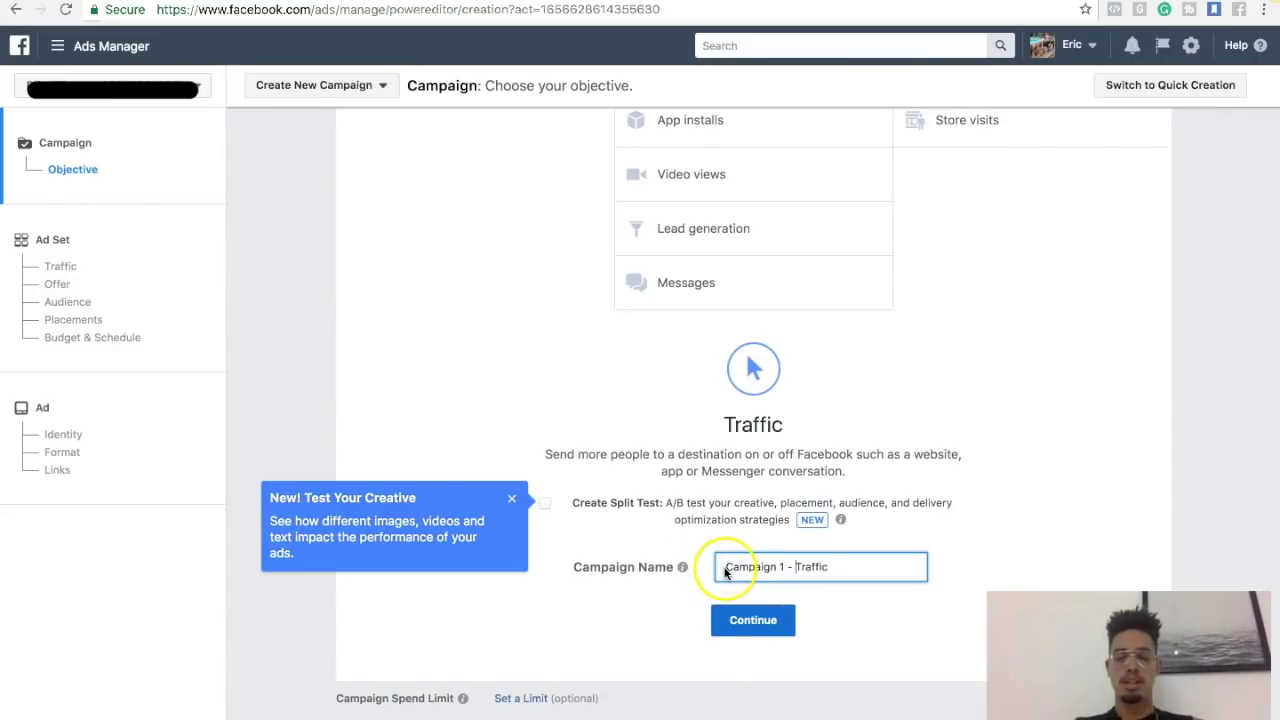
left_click(726, 569)
left_click(727, 567)
type("EE -")
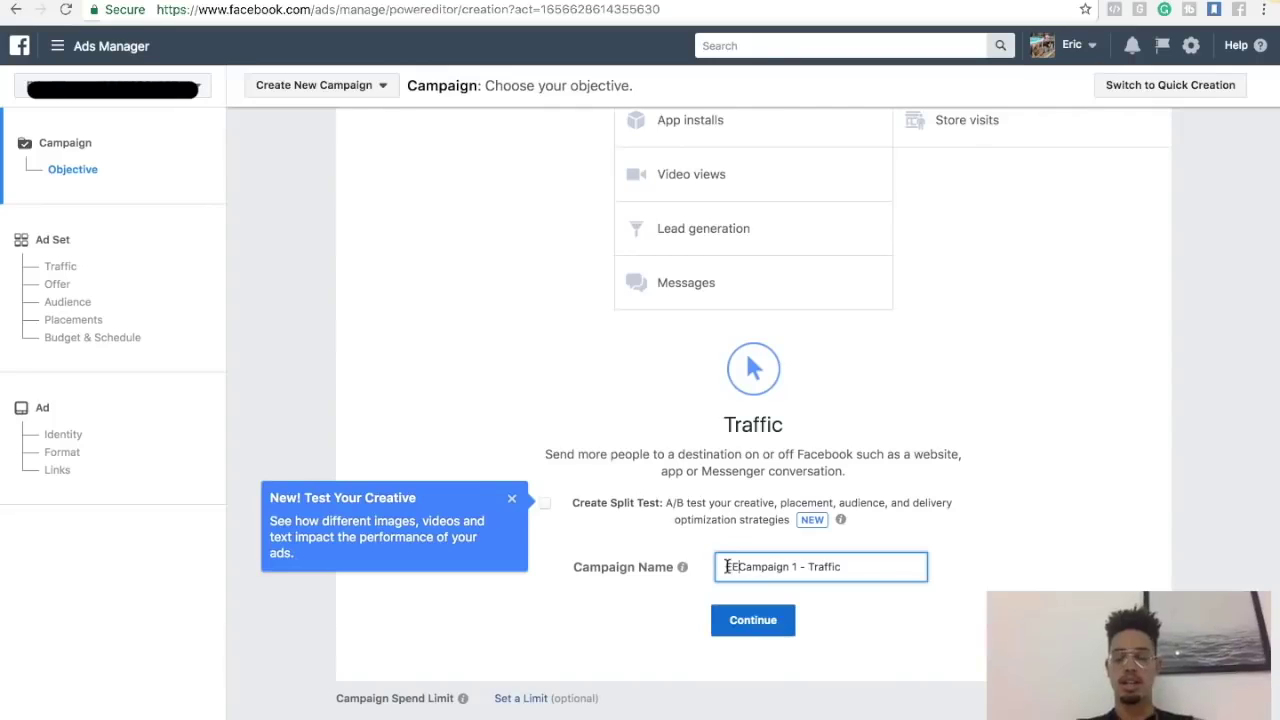
Complete the campaign name as "EE - Campaign 1 - Traffic - 03-22" and continue to the ad set setup
left_click(766, 569)
left_click(893, 568)
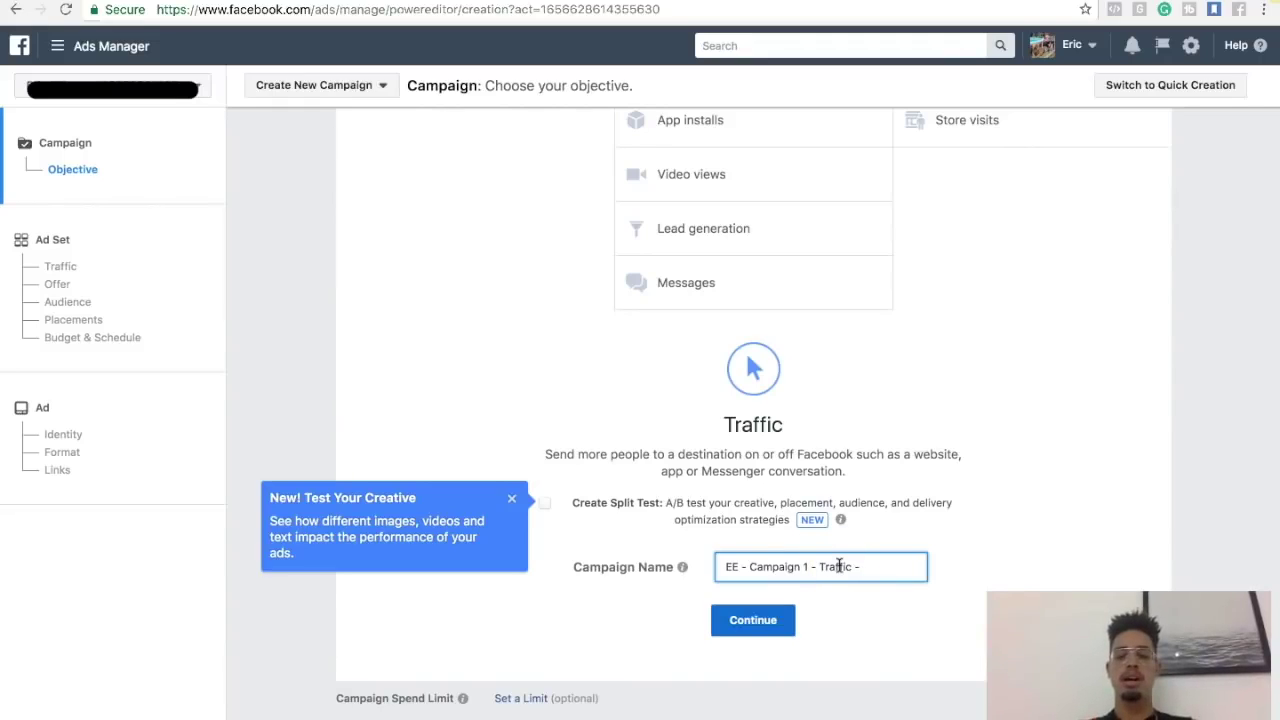
left_click(852, 563)
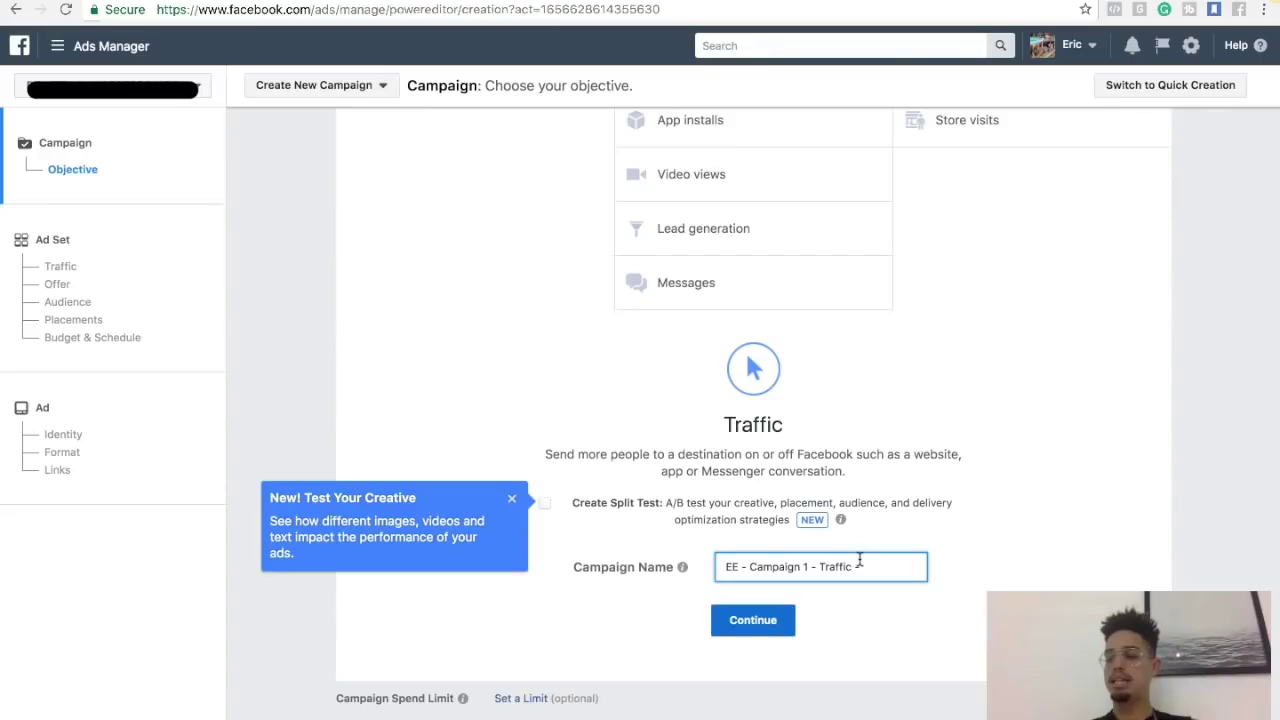
left_click(869, 567)
type("08")
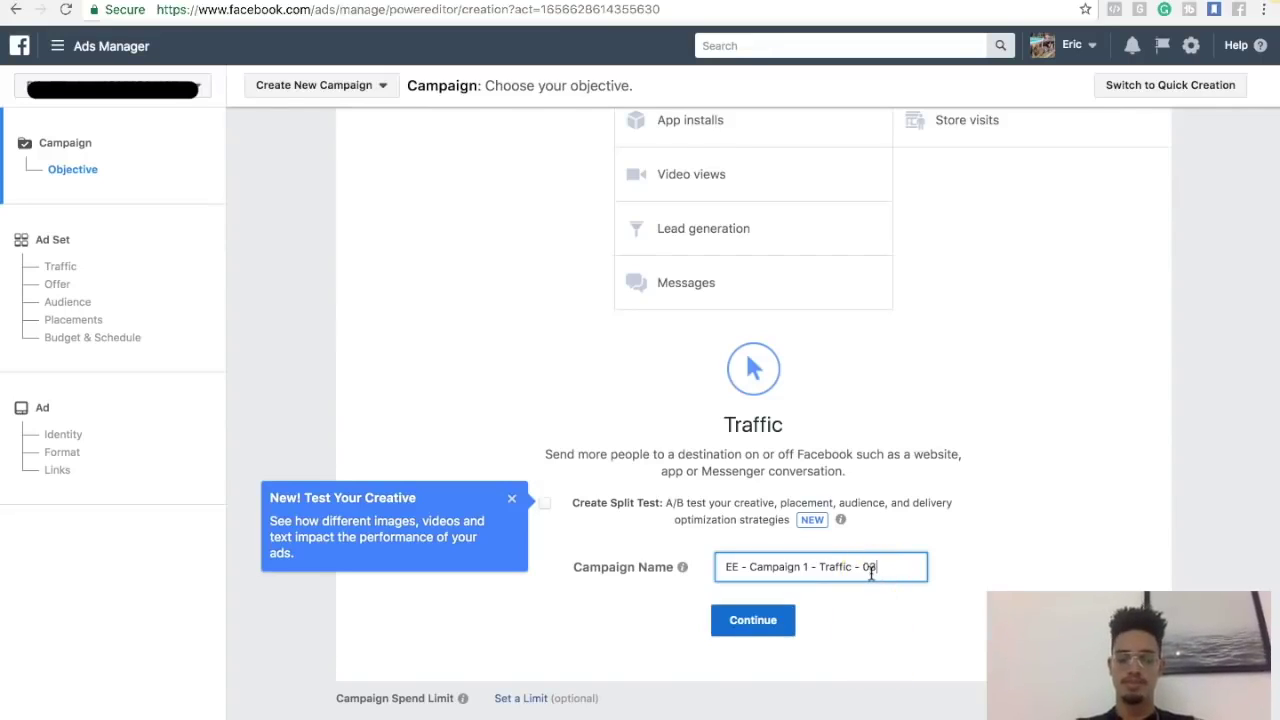
type("-22")
left_click(778, 621)
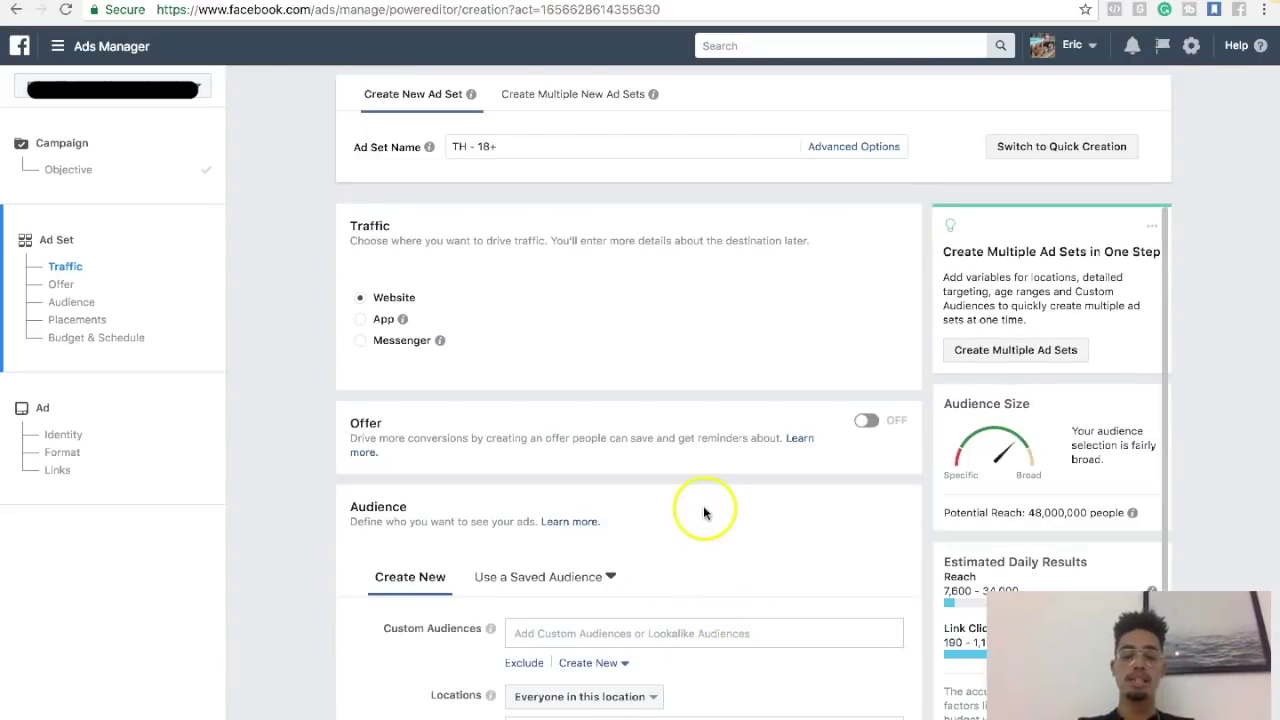
Remove Thailand from the locations of the new ad set's audience
scroll(345, 458, "down", 4)
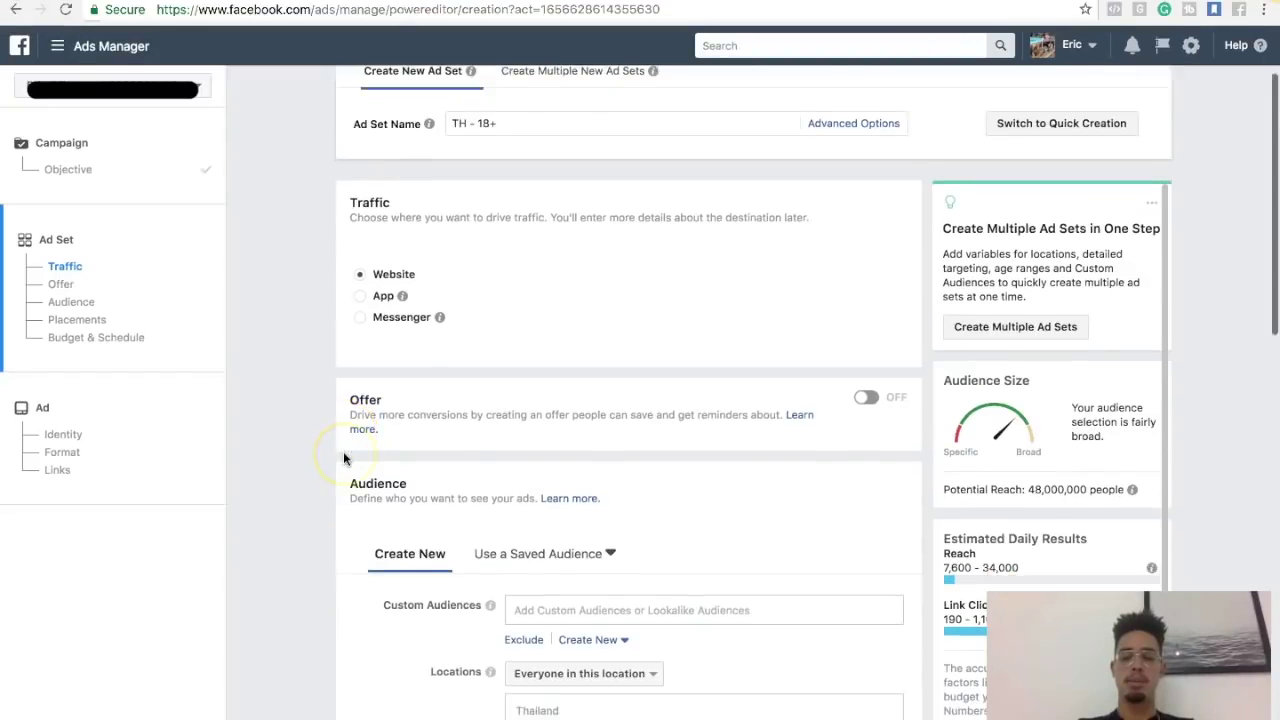
scroll(345, 458, "up", 4)
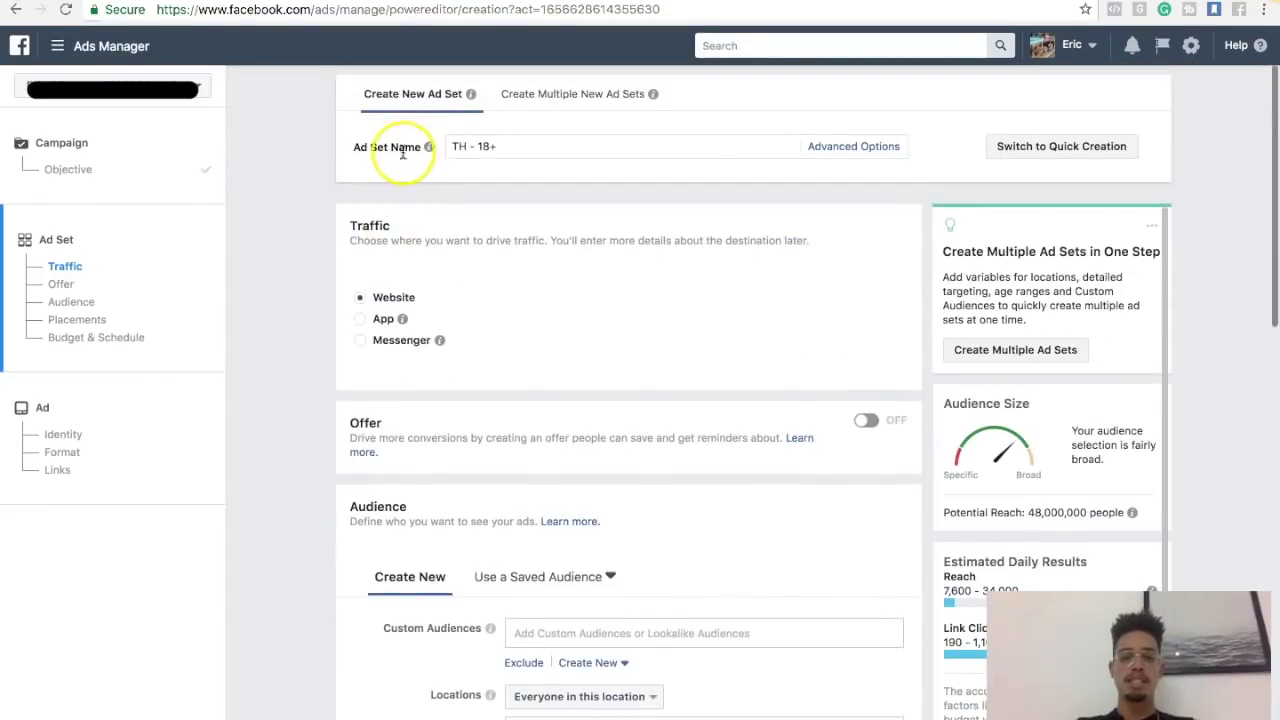
mouse_move(429, 147)
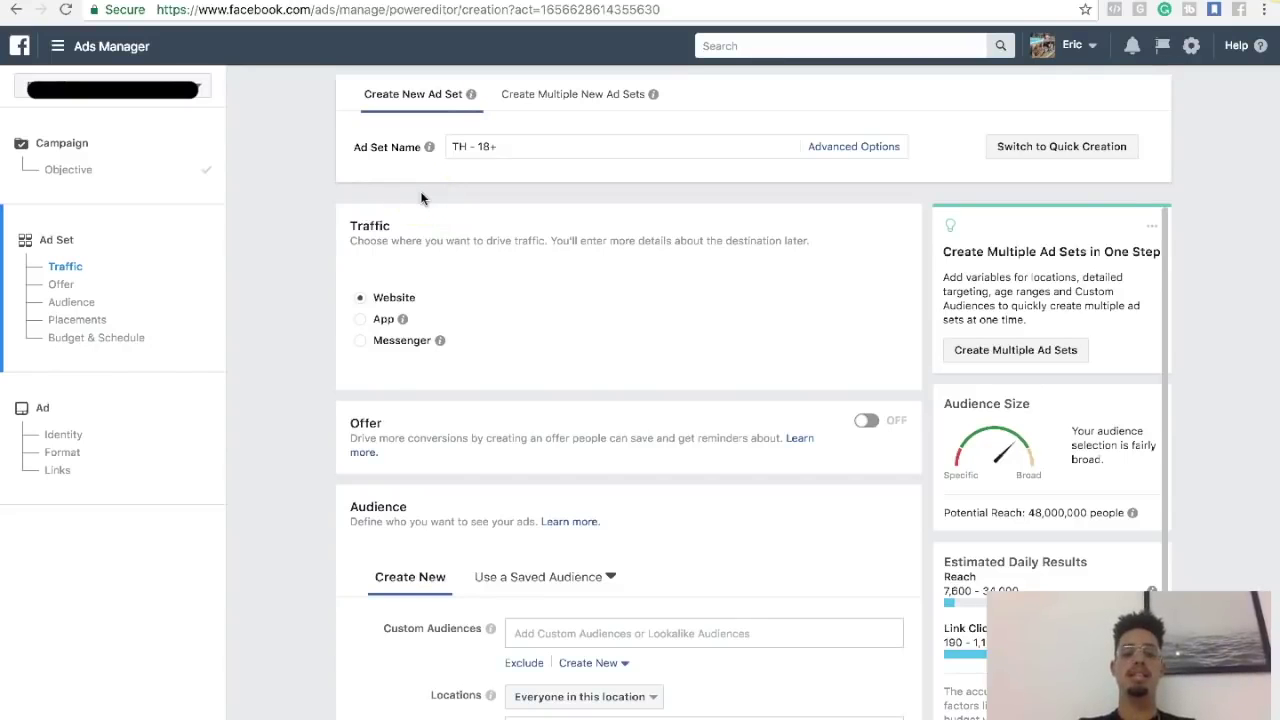
scroll(421, 198, "down", 4)
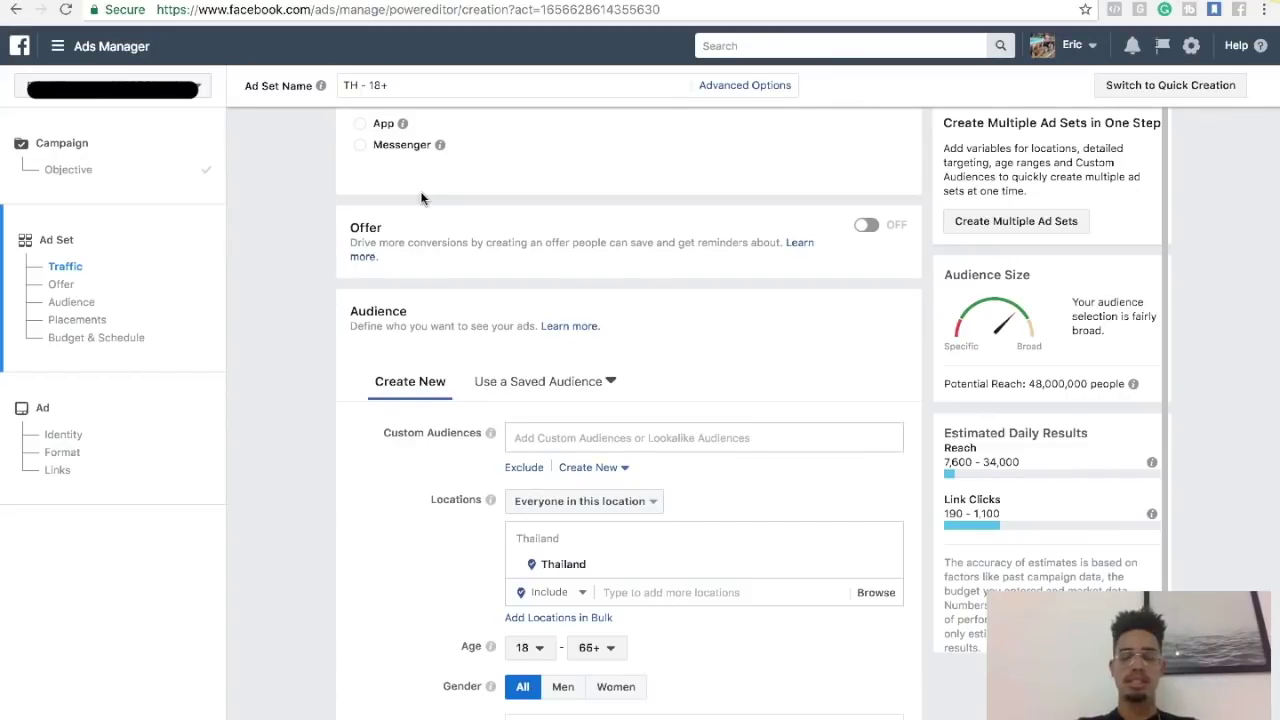
scroll(421, 198, "up", 3)
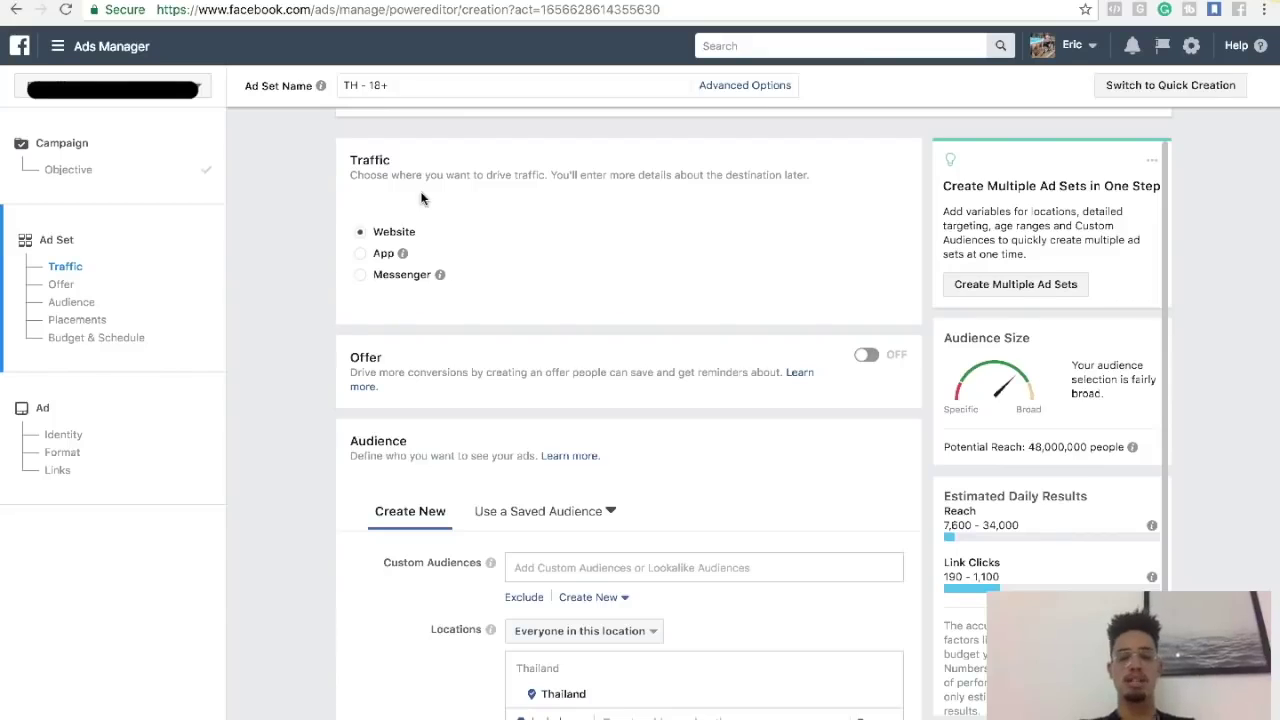
scroll(421, 198, "down", 5)
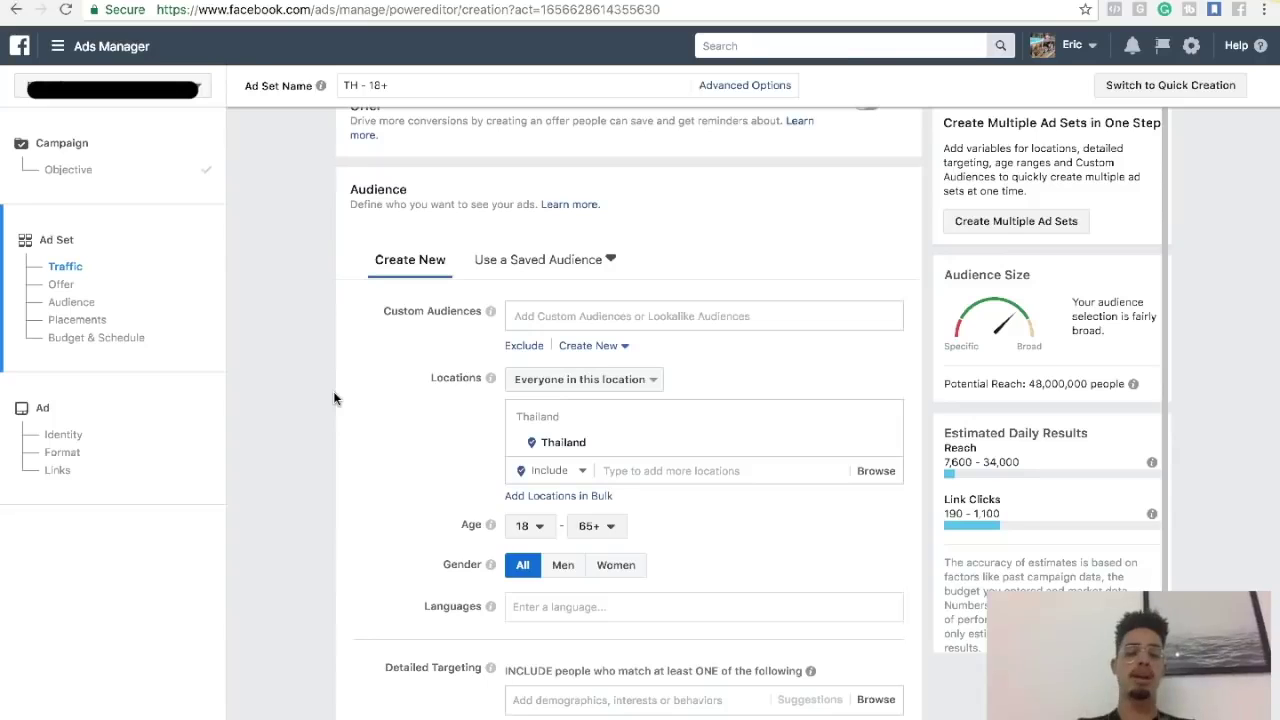
scroll(334, 398, "down", 3)
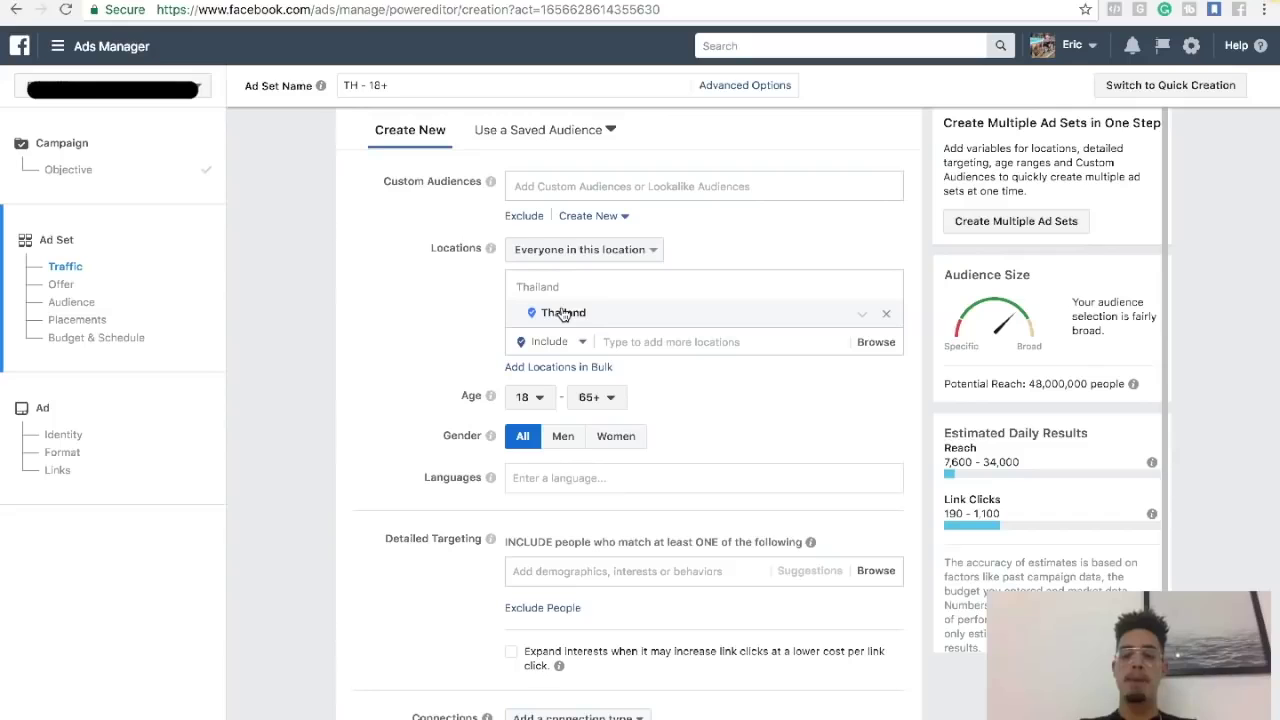
left_click(886, 314)
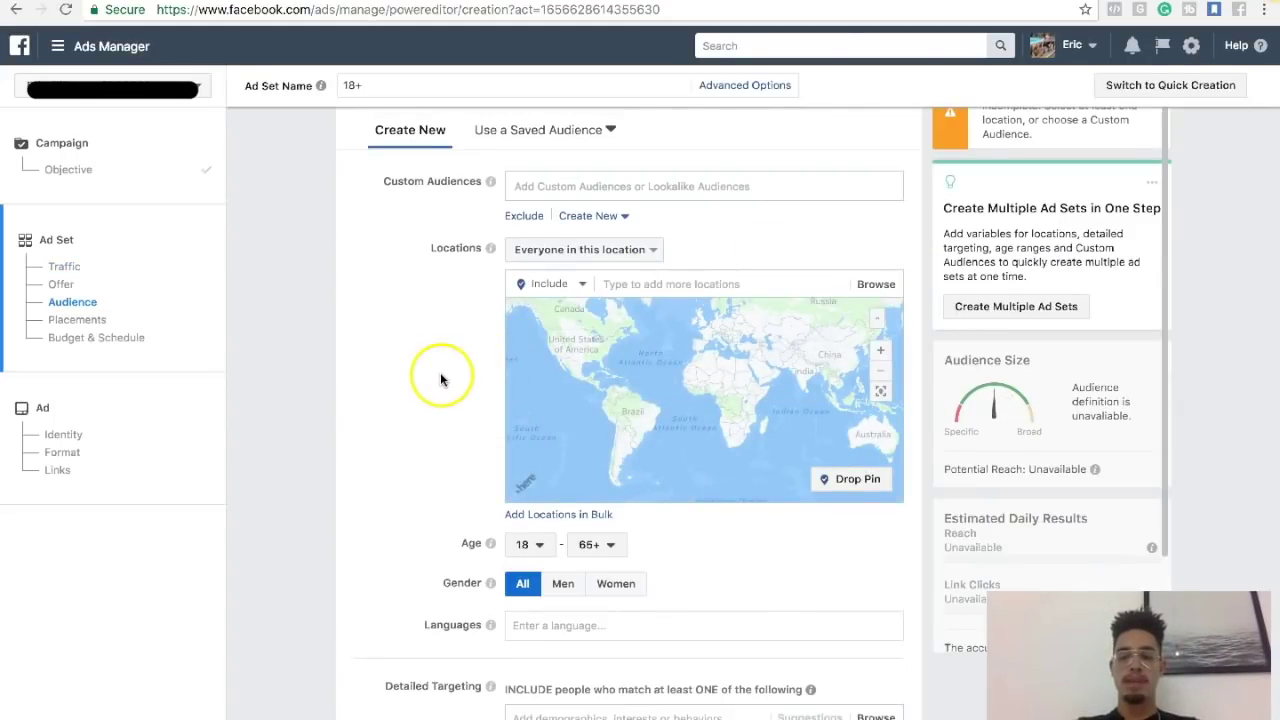
Examine the audience's age, gender, language, detailed targeting and connection options
scroll(443, 372, "down", 2)
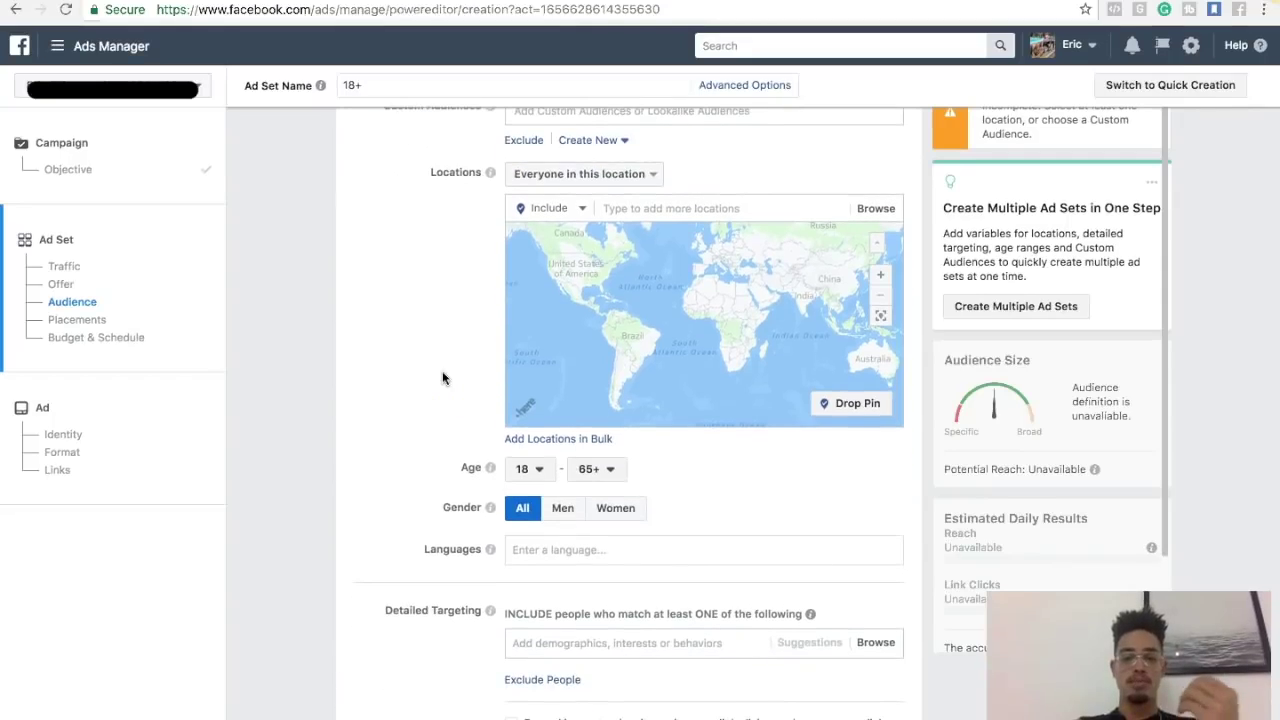
scroll(440, 362, "down", 3)
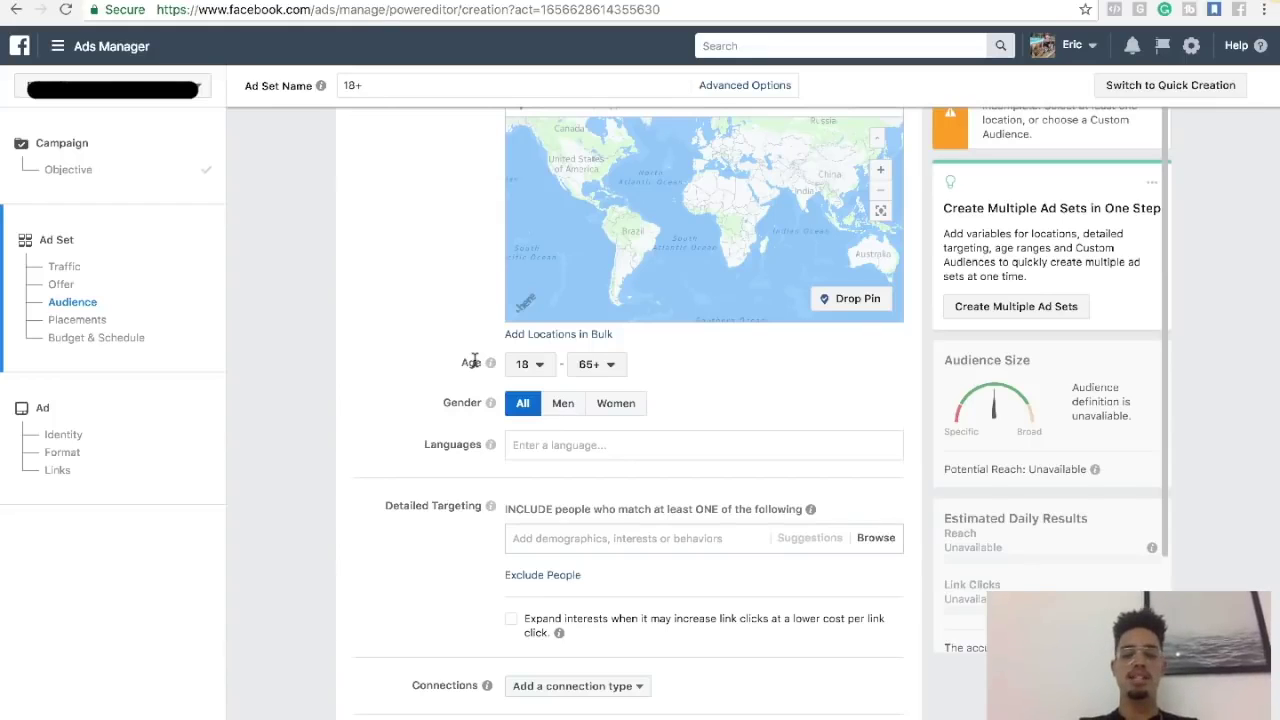
scroll(474, 362, "down", 2)
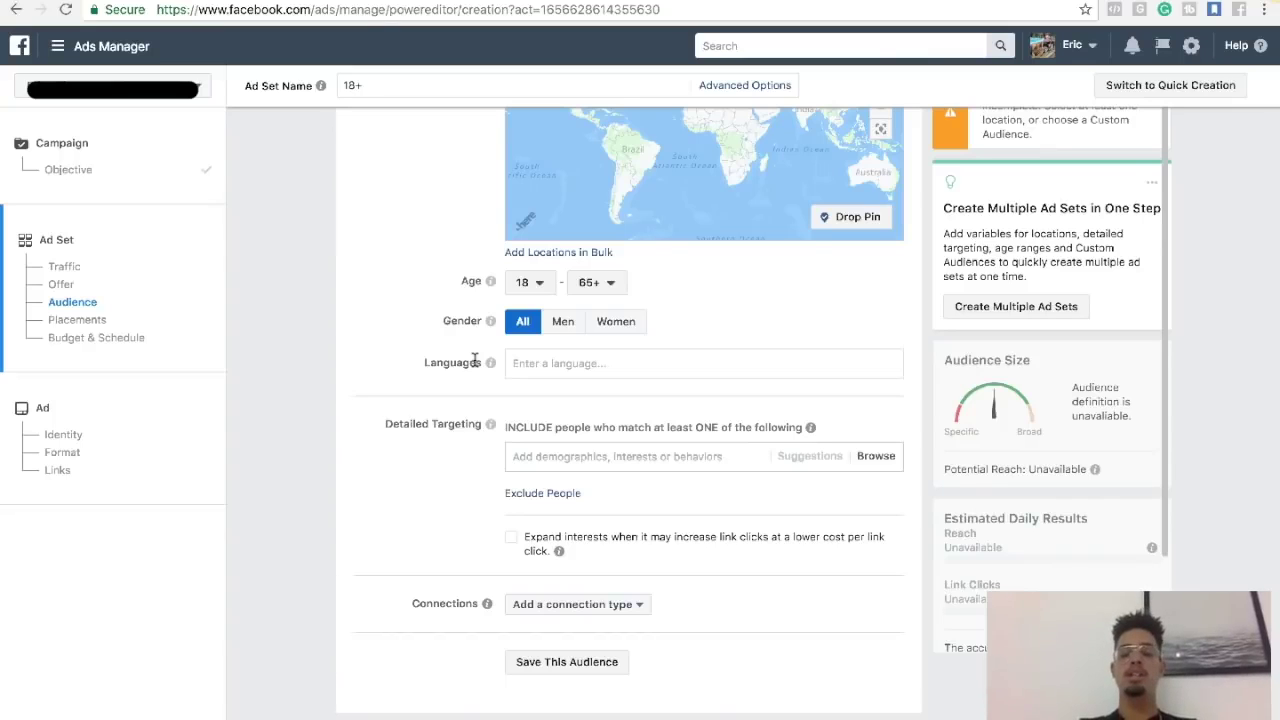
scroll(475, 362, "down", 1)
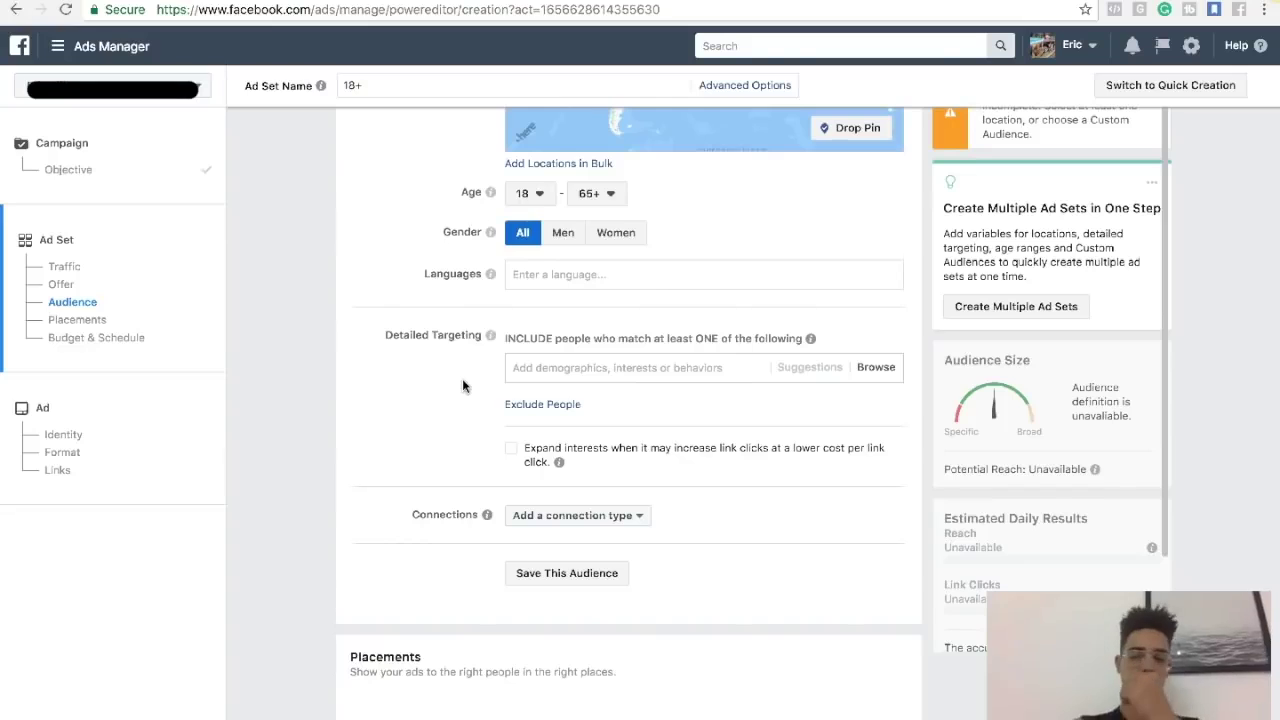
scroll(463, 385, "down", 2)
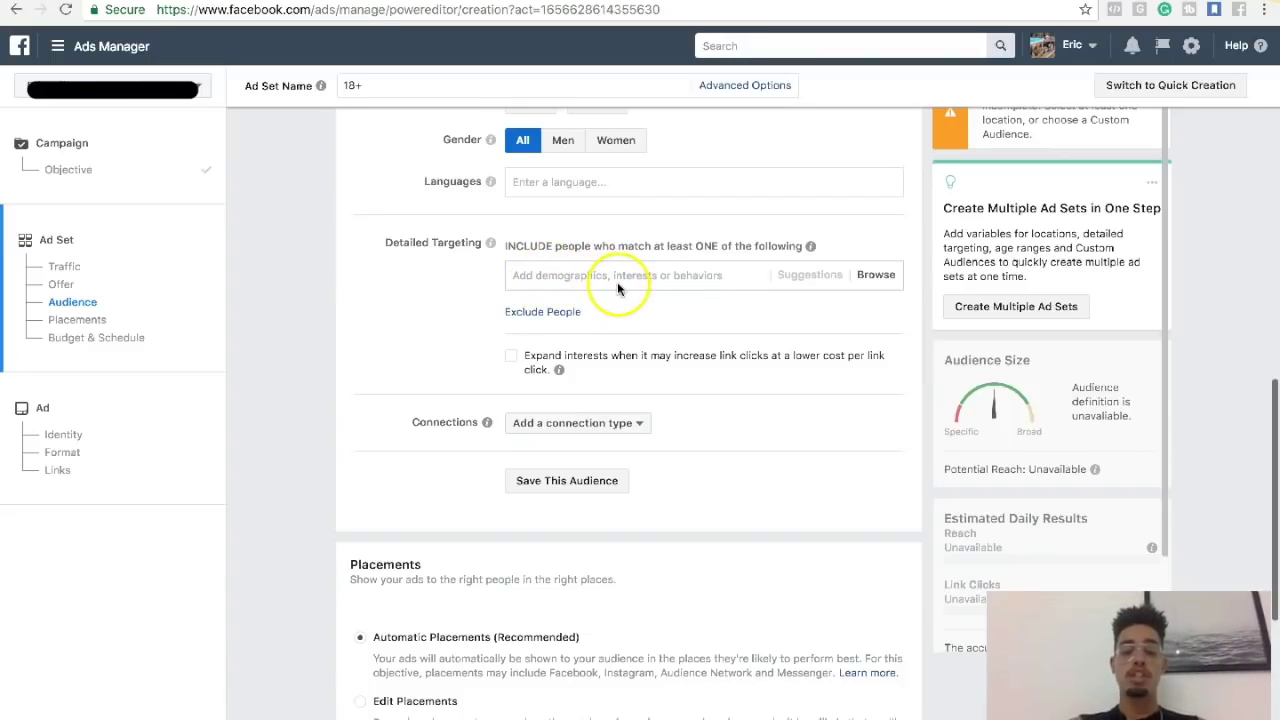
scroll(617, 289, "down", 1)
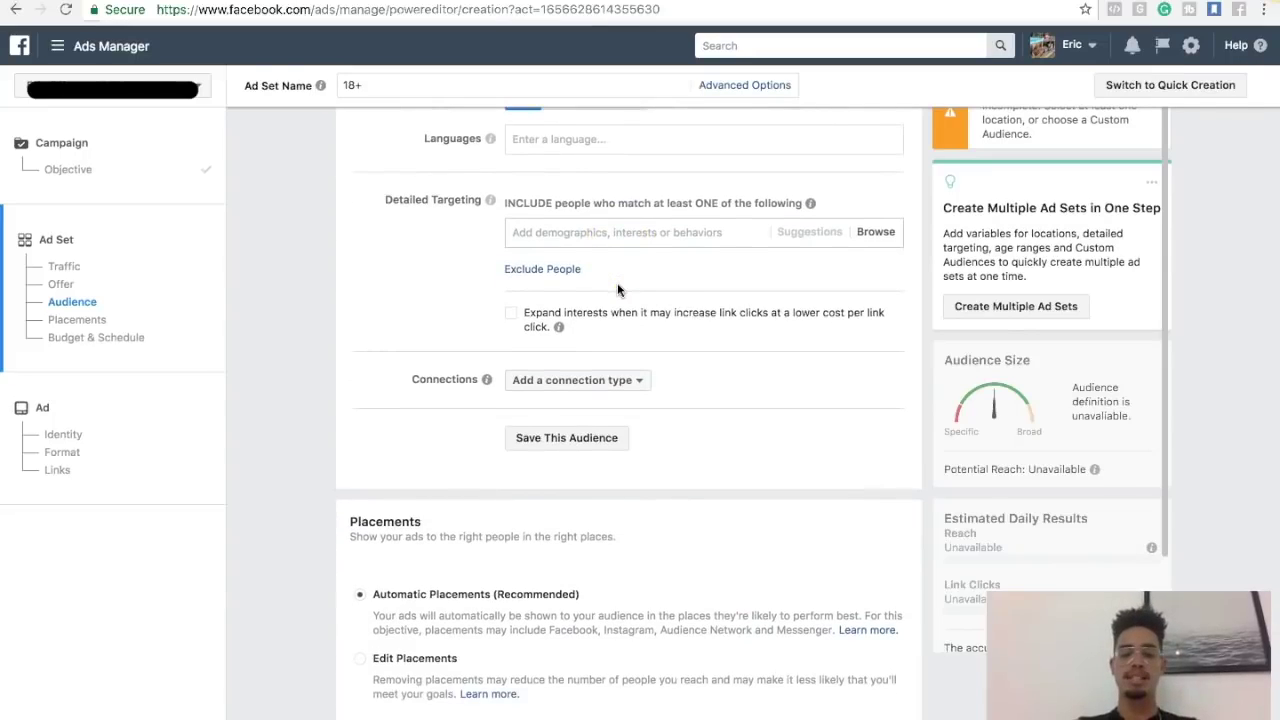
scroll(617, 289, "down", 1)
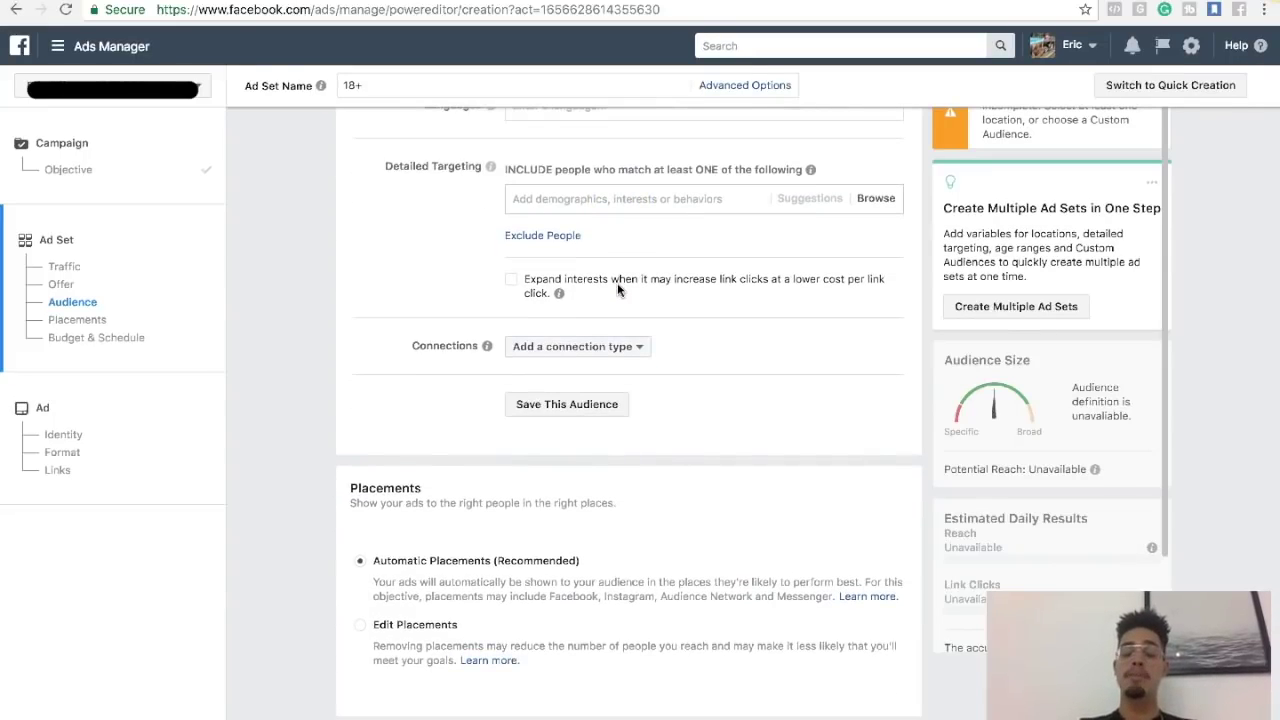
Review the ad set's placement options and its daily budget and schedule settings
scroll(617, 289, "down", 3)
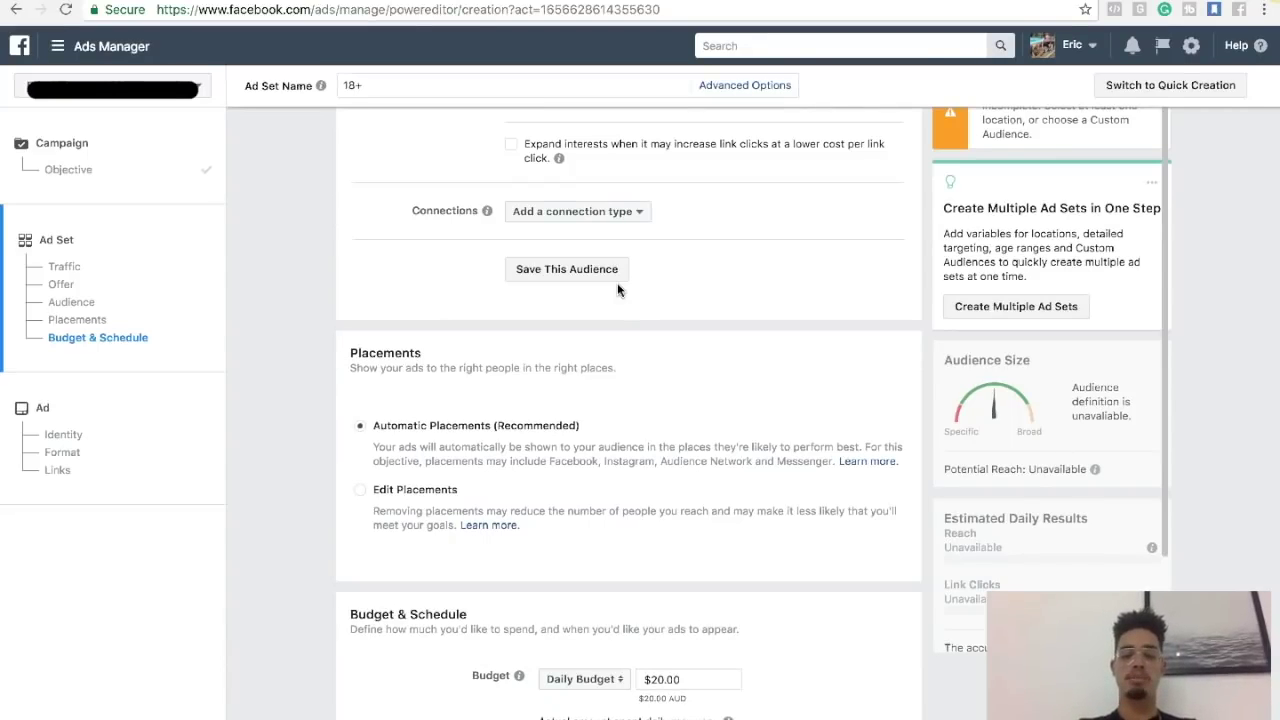
scroll(617, 289, "down", 3)
scroll(617, 289, "down", 1)
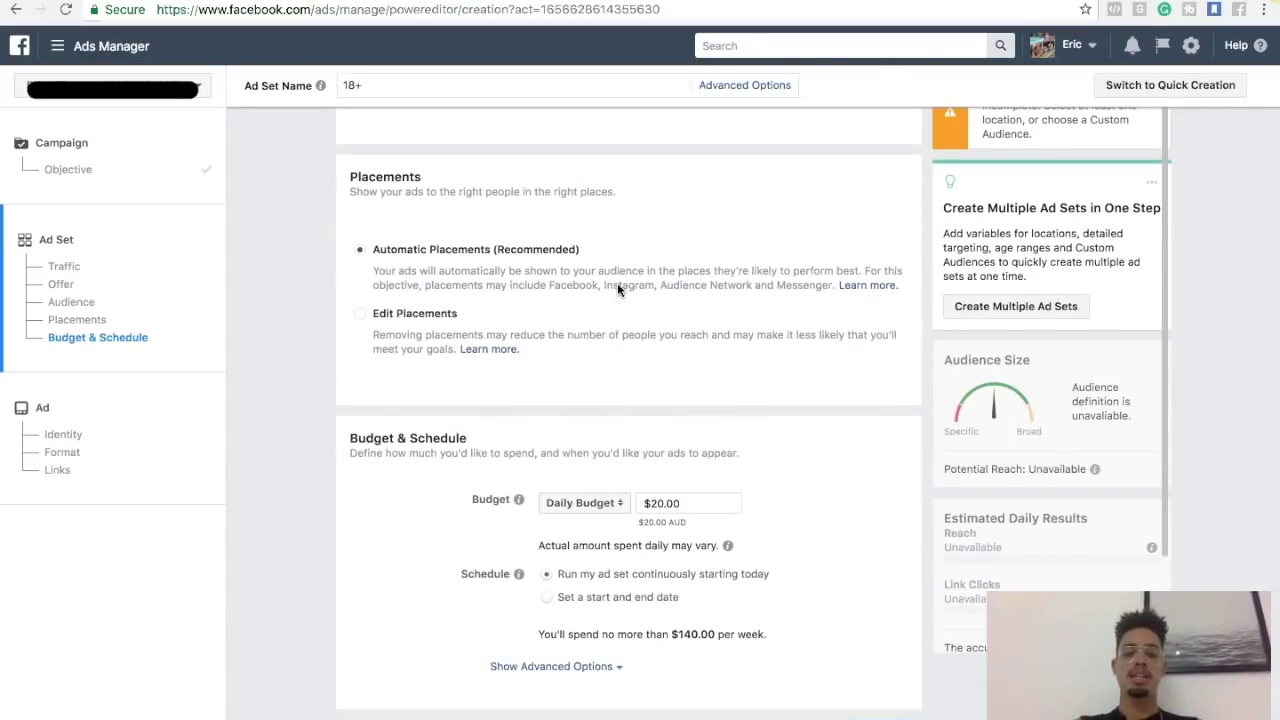
left_click(373, 250)
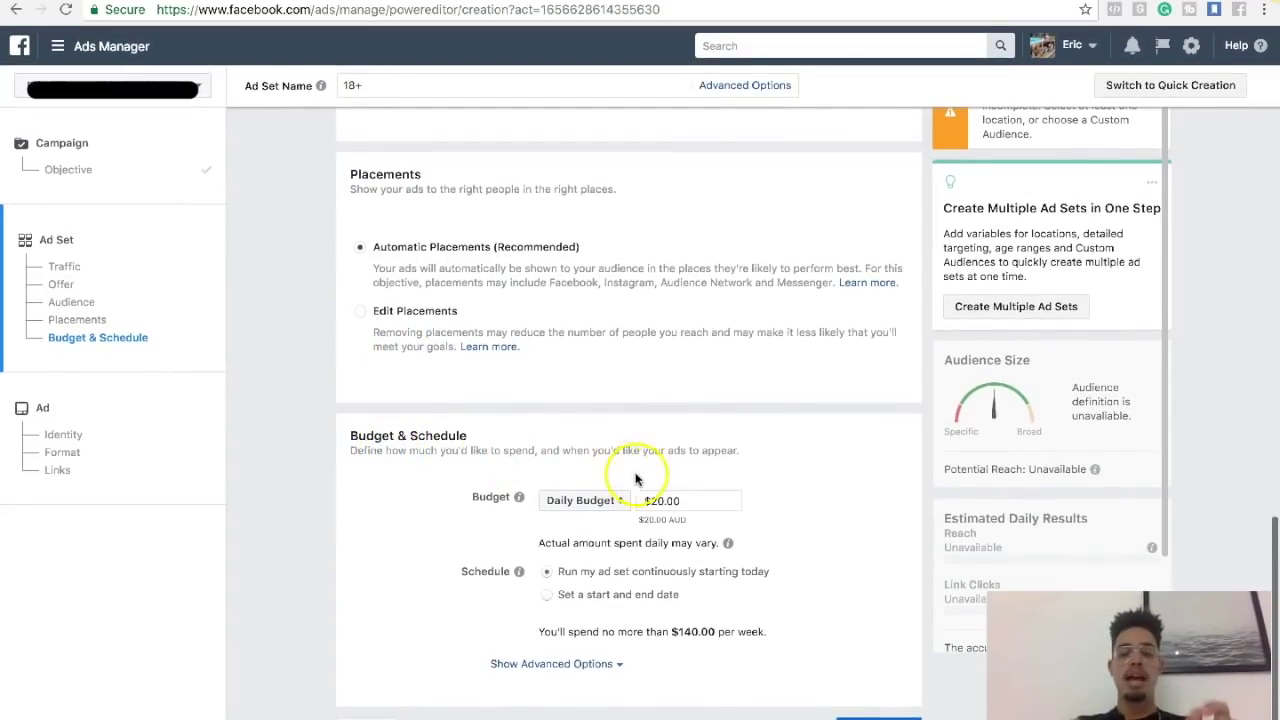
left_click(687, 497)
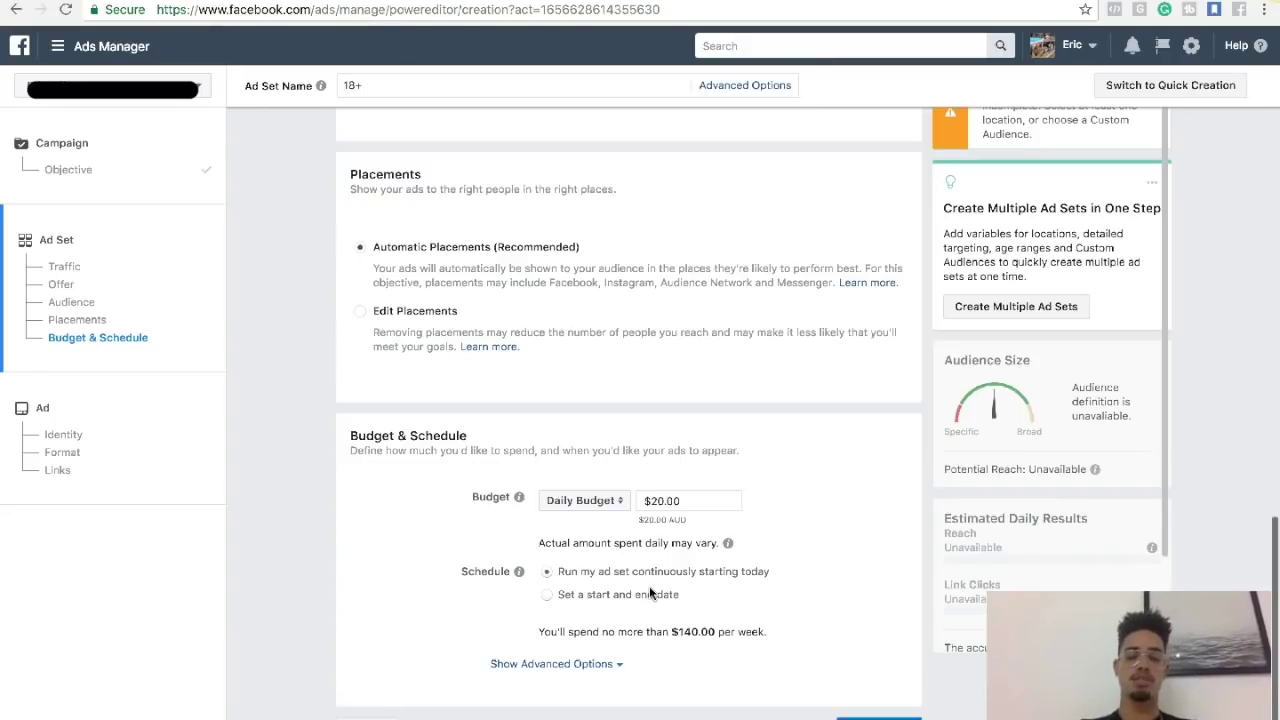
Go back over the ad set name and traffic destination, plus the audience's custom audience and location options
scroll(650, 592, "up", 10)
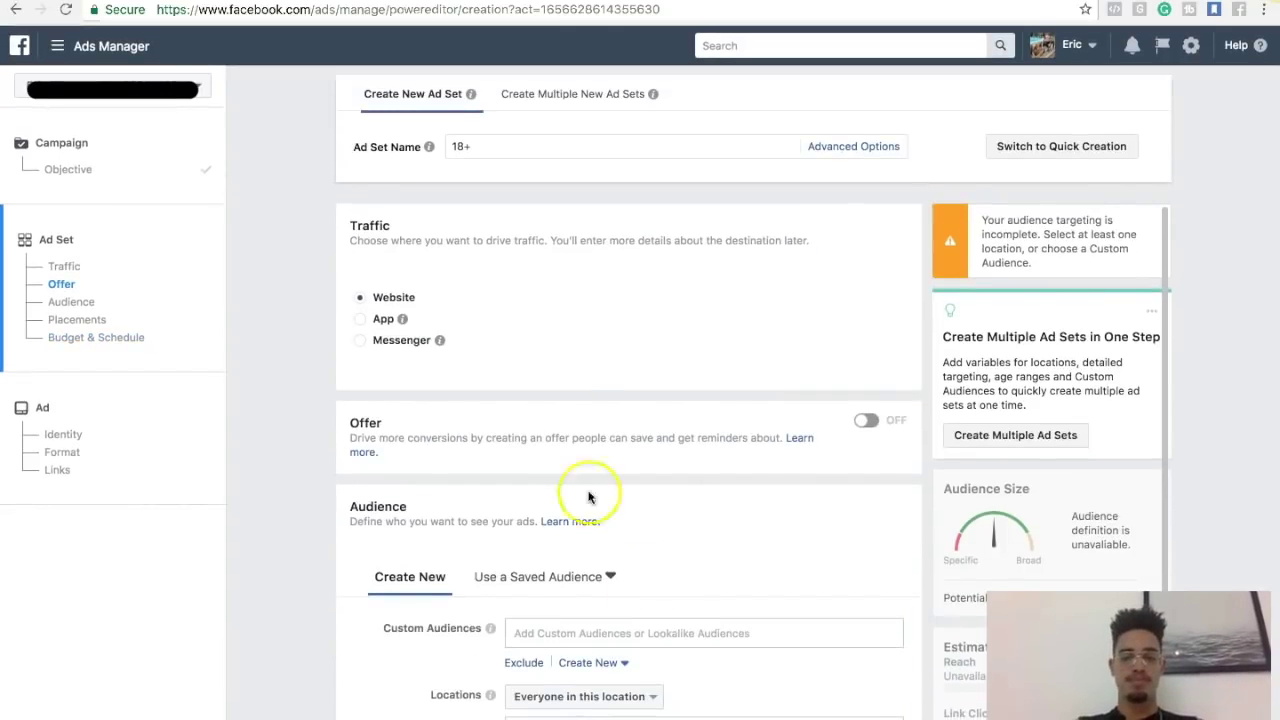
mouse_move(429, 147)
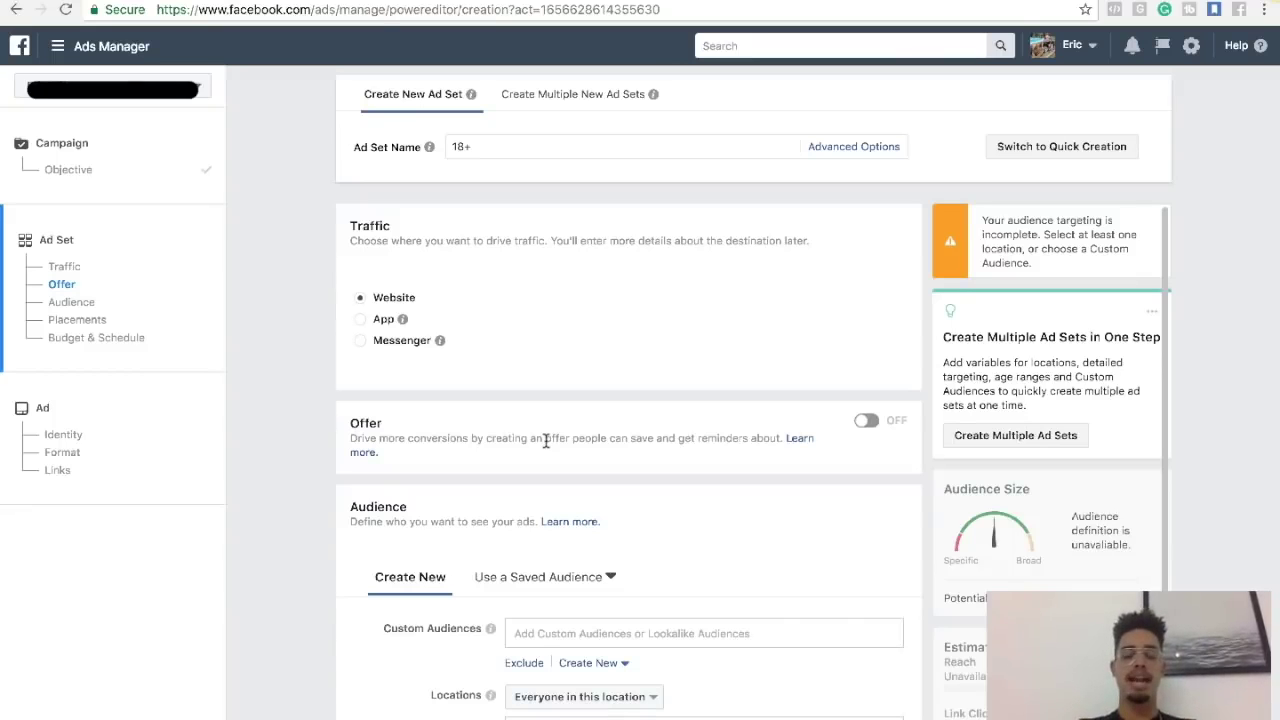
scroll(558, 407, "down", 3)
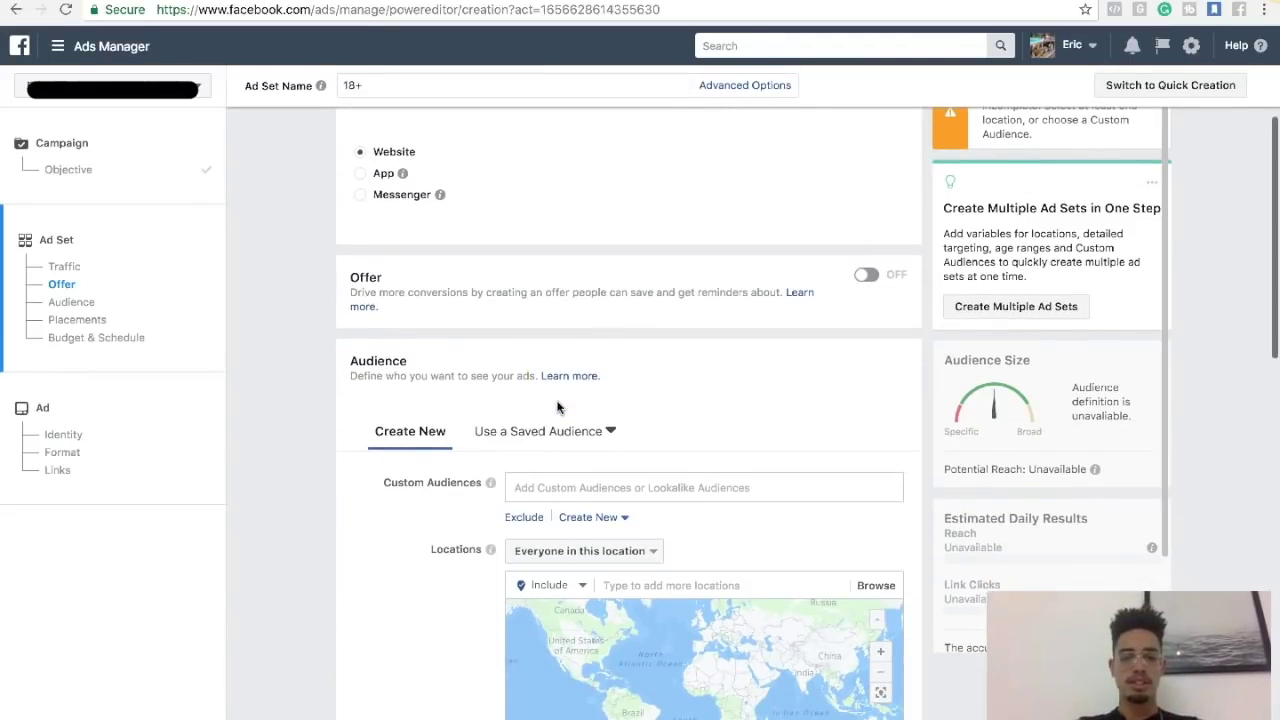
scroll(558, 407, "down", 4)
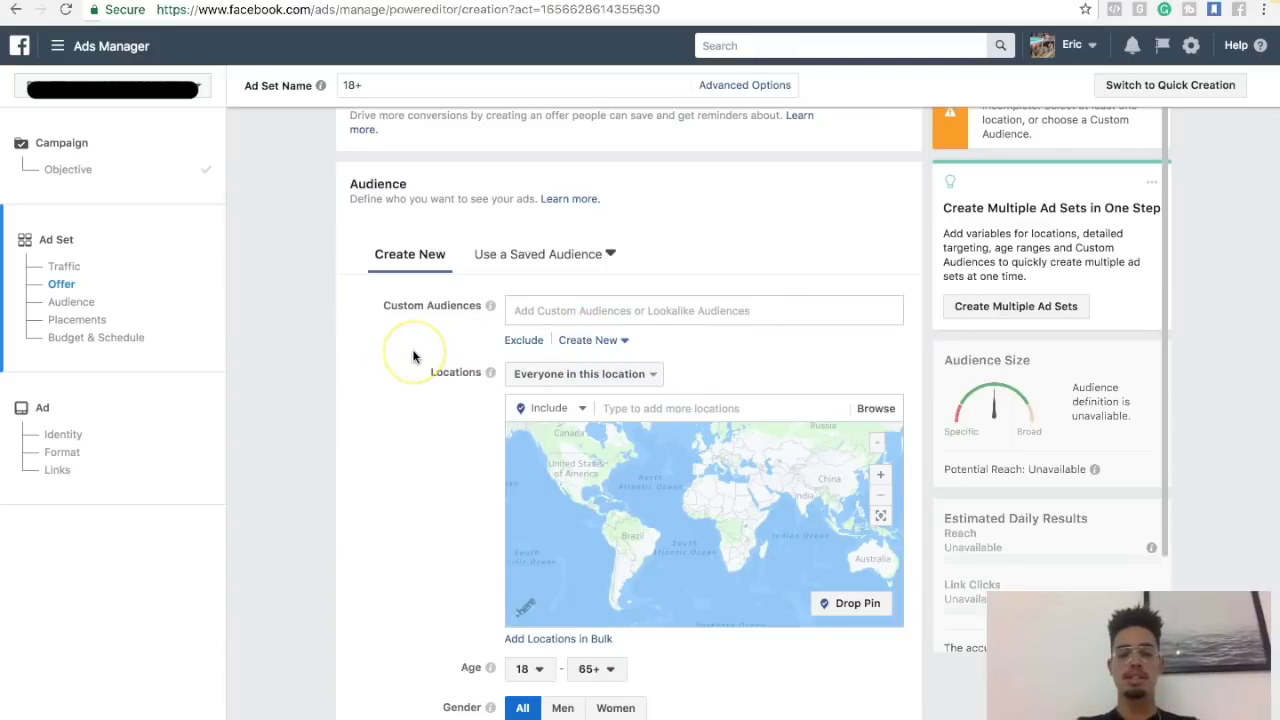
scroll(412, 356, "down", 2)
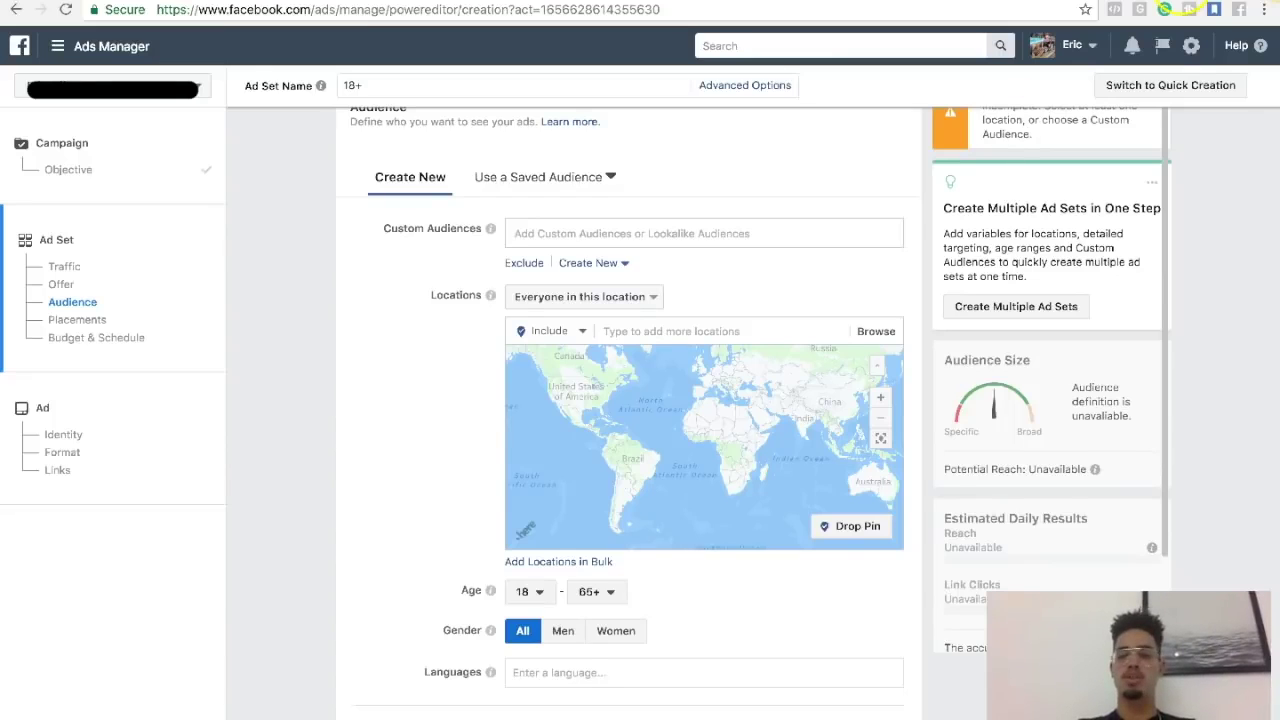
Search Google for "pembroke pines publix" in a new tab and open the details of Publix Super Market at Paraiso Parc
key("ctrl+t")
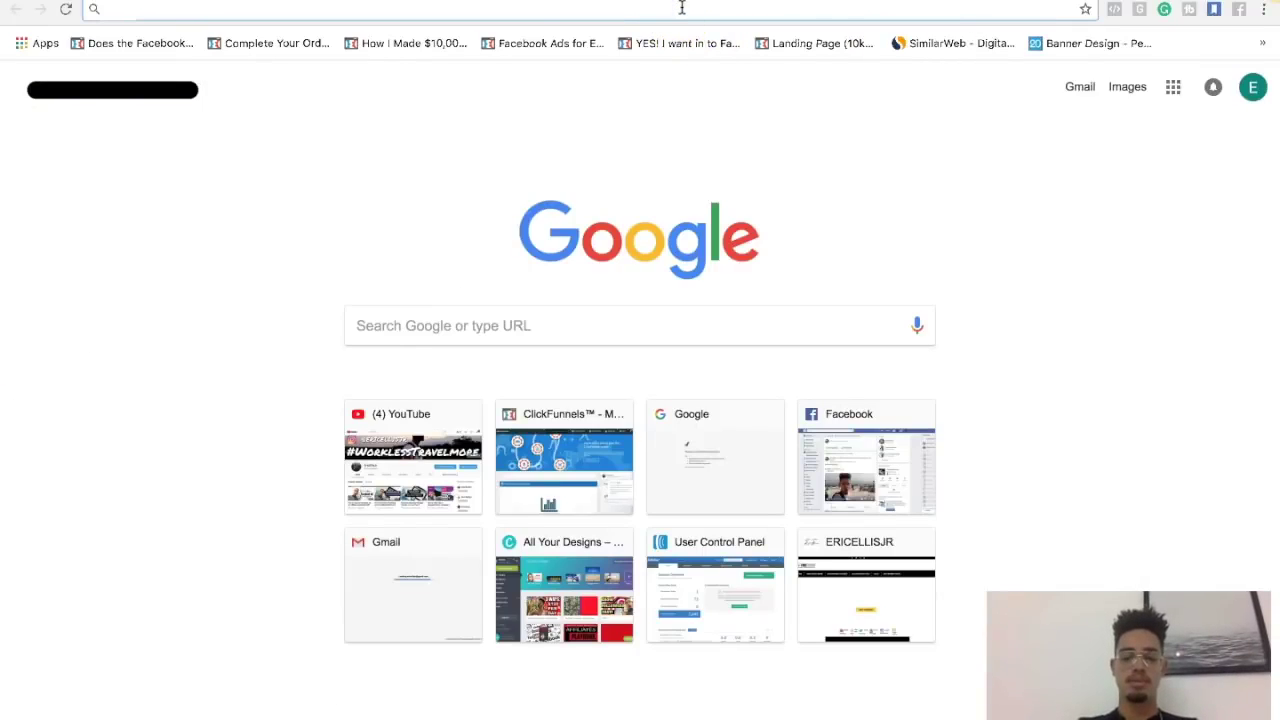
type("https://www.google.ca/")
key("Return")
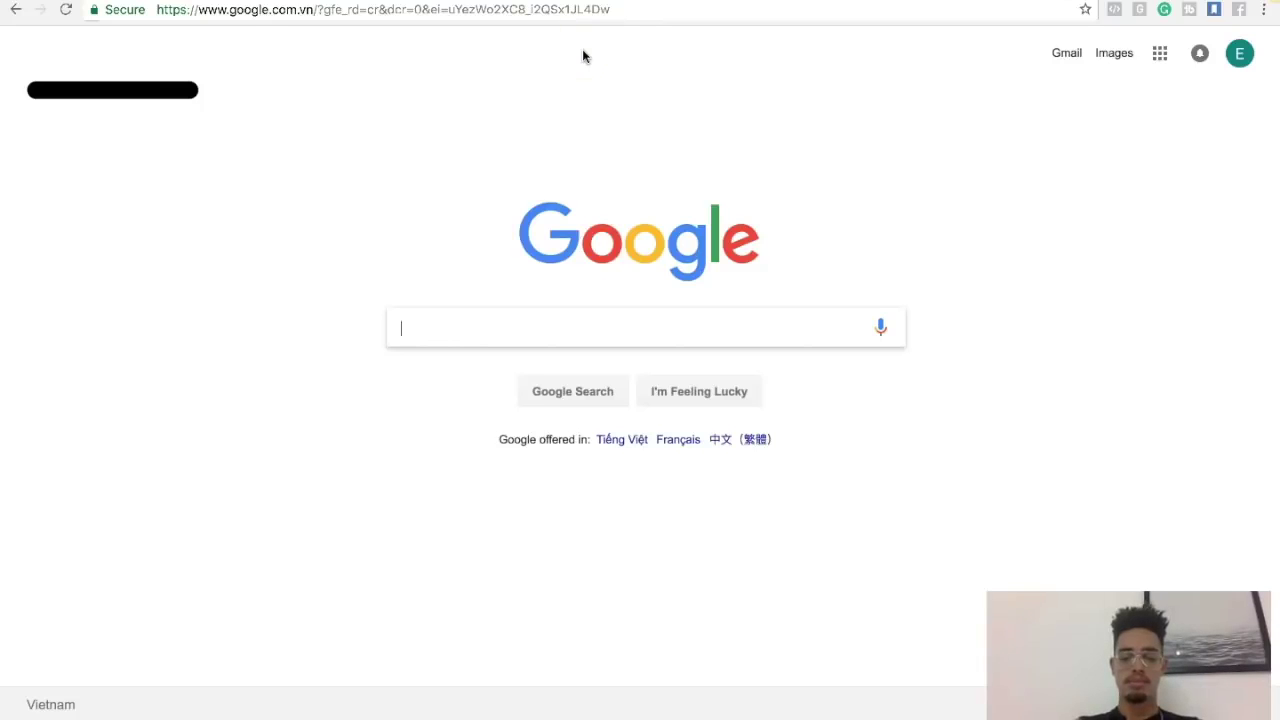
type("pembro")
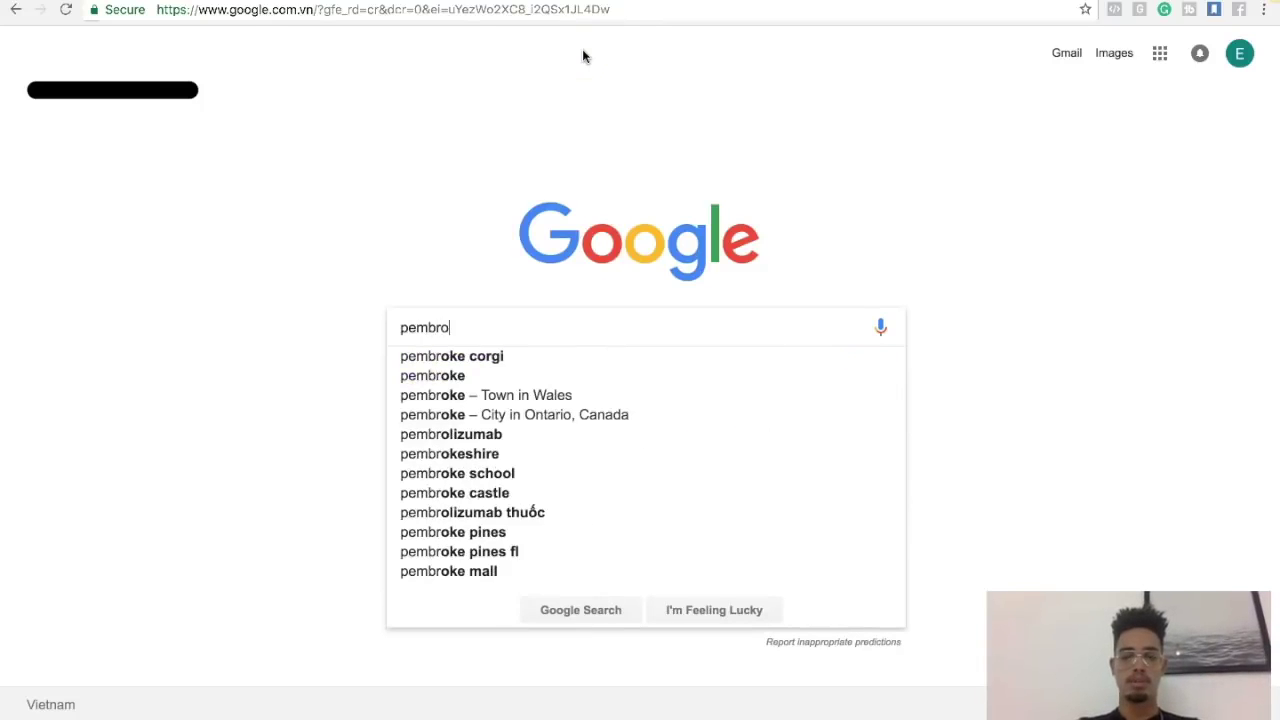
type("ke pines p")
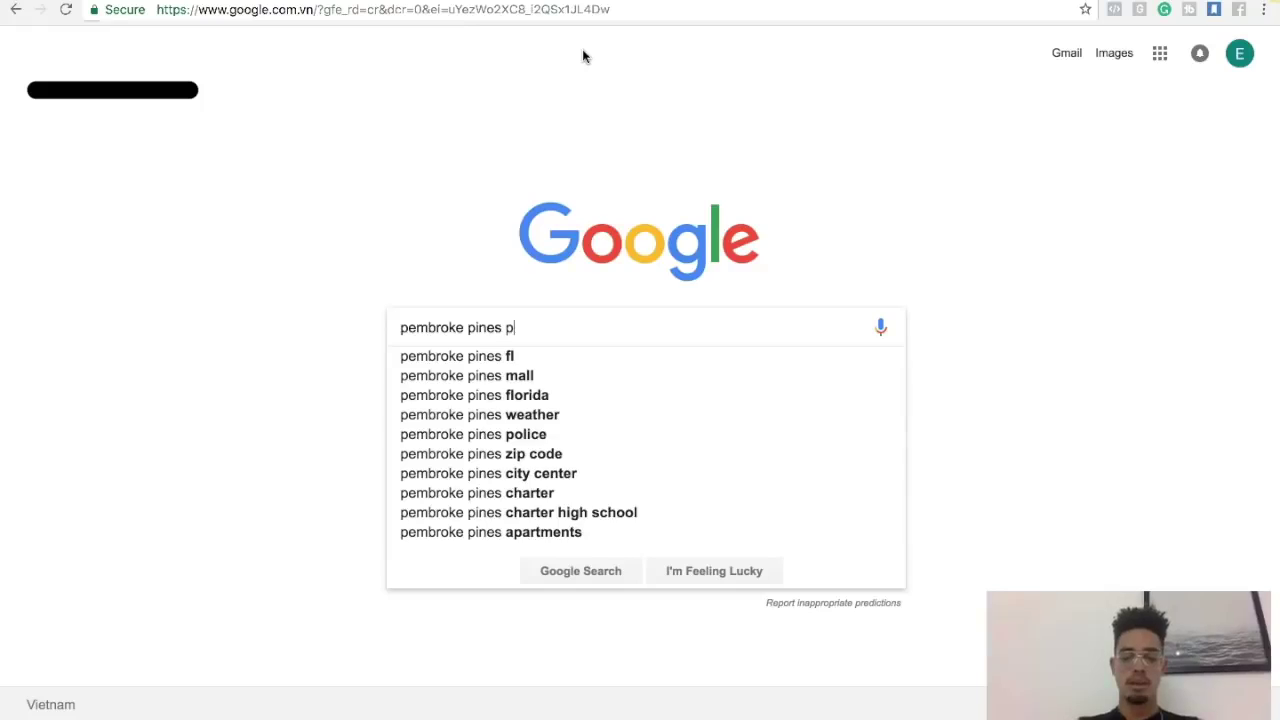
type("ublix")
key("Return")
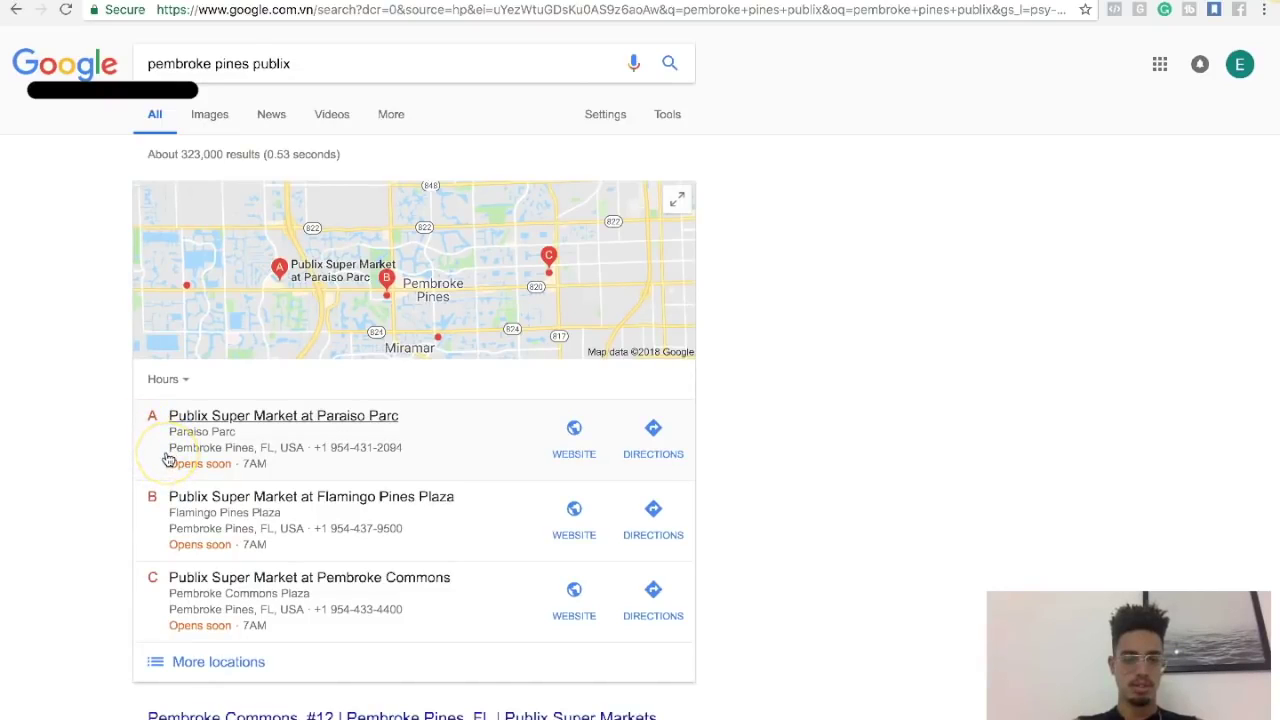
left_click_drag(170, 432, 305, 455)
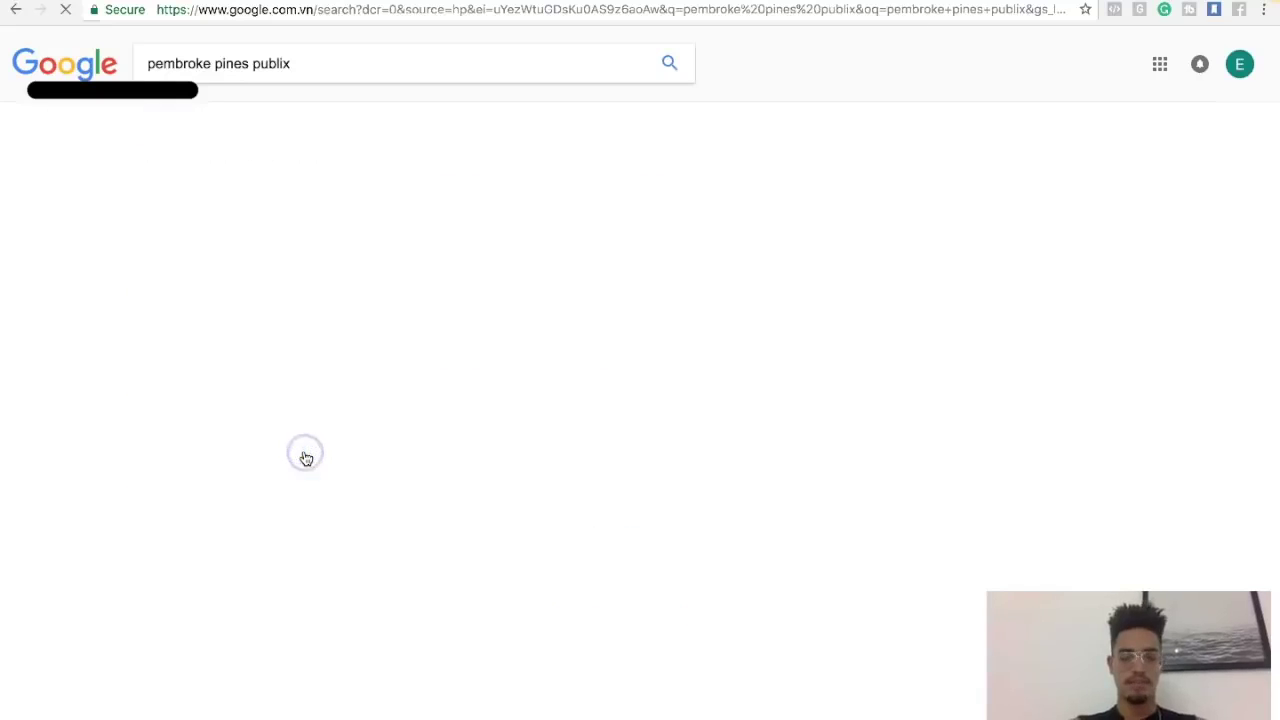
left_click(18, 212)
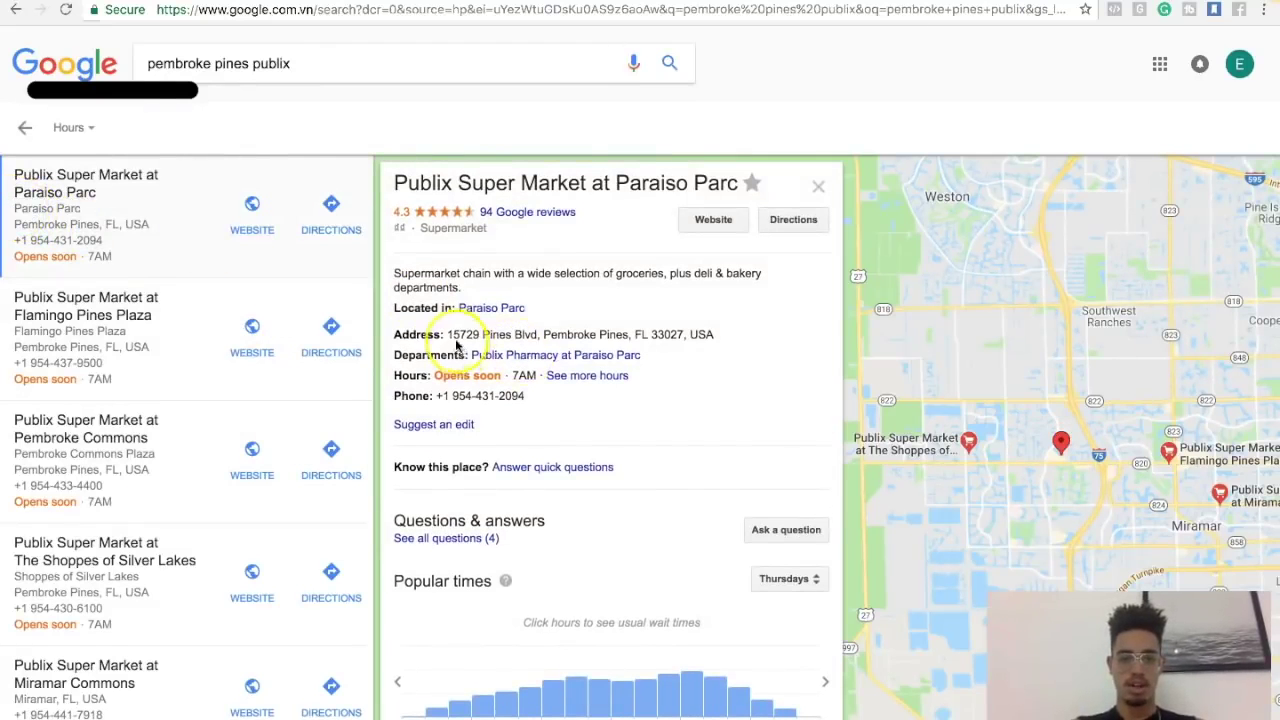
Copy the street address of the Publix Super Market at Paraiso Parc and add it as an included location for the audience in Ads Manager
left_click_drag(446, 334, 721, 335)
key("ctrl+c")
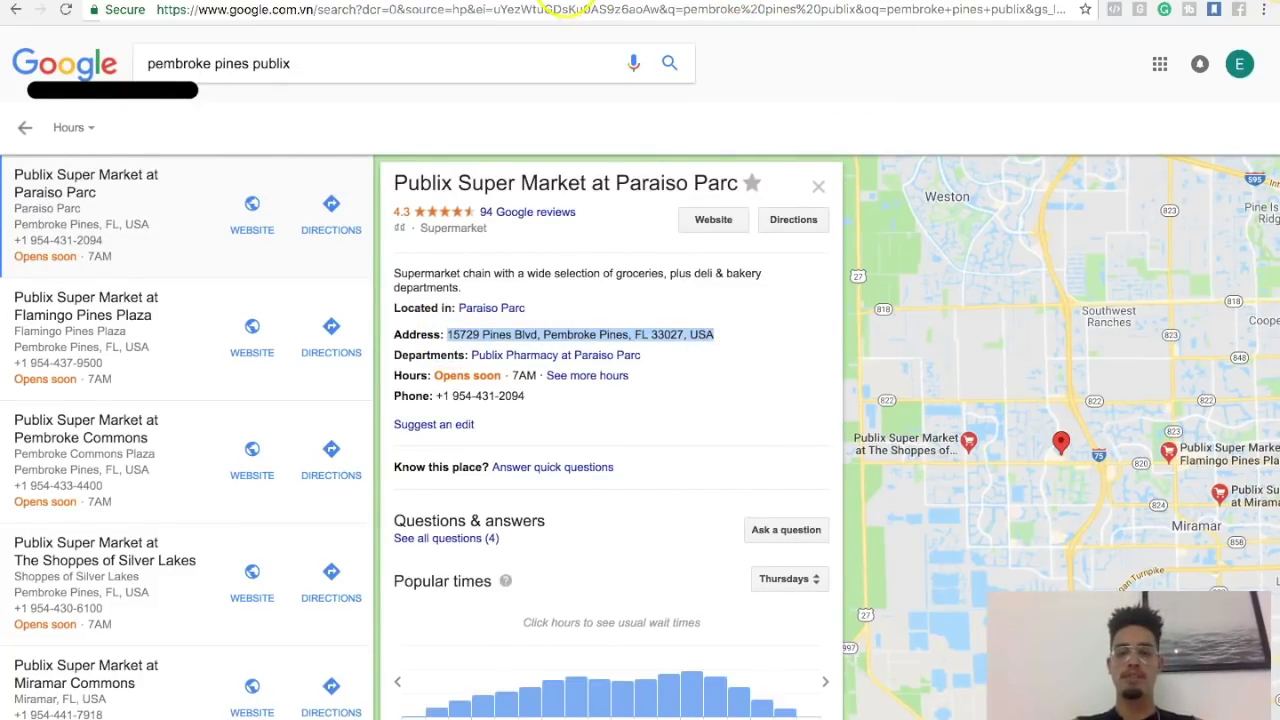
left_click(572, 2)
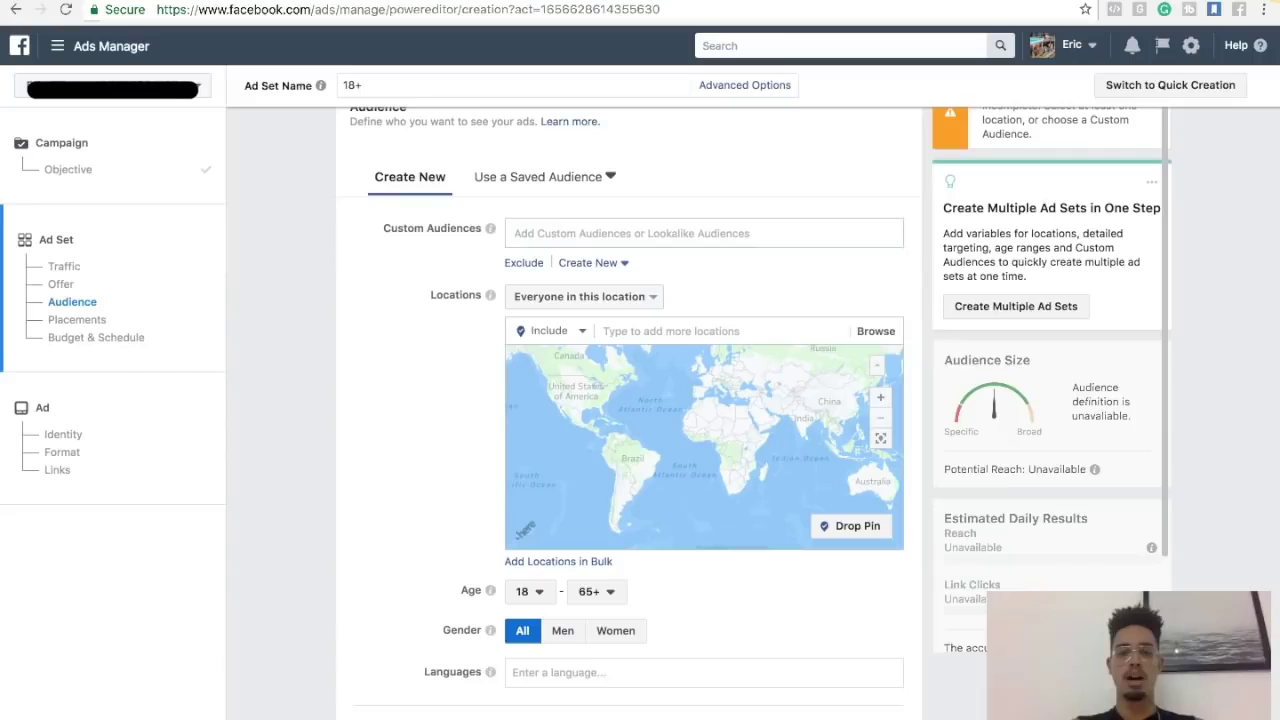
left_click(643, 329)
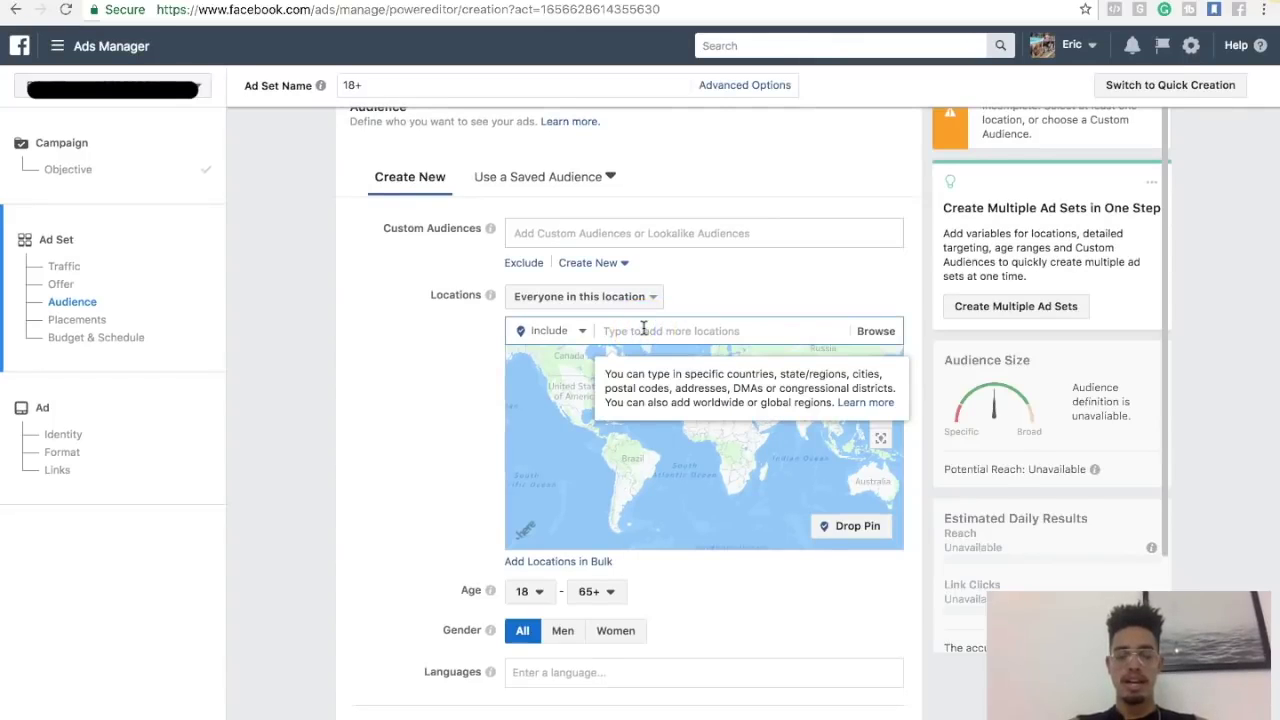
key("ctrl+v")
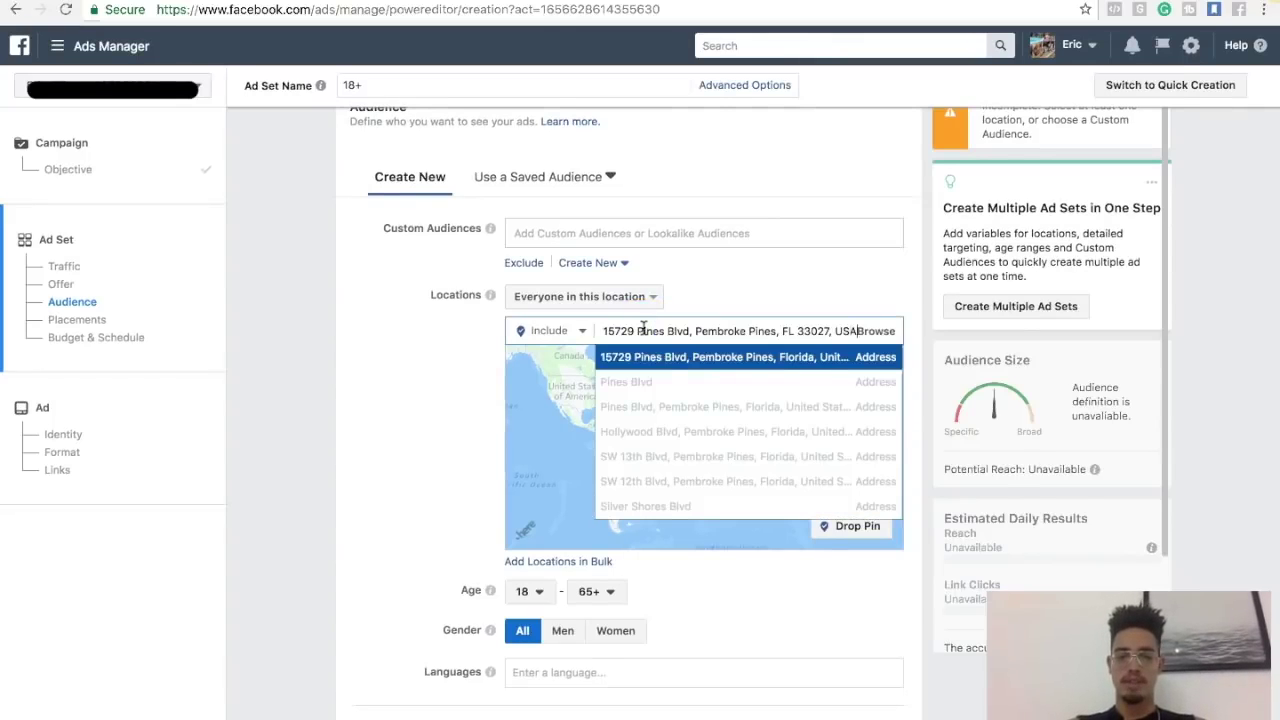
left_click(680, 362)
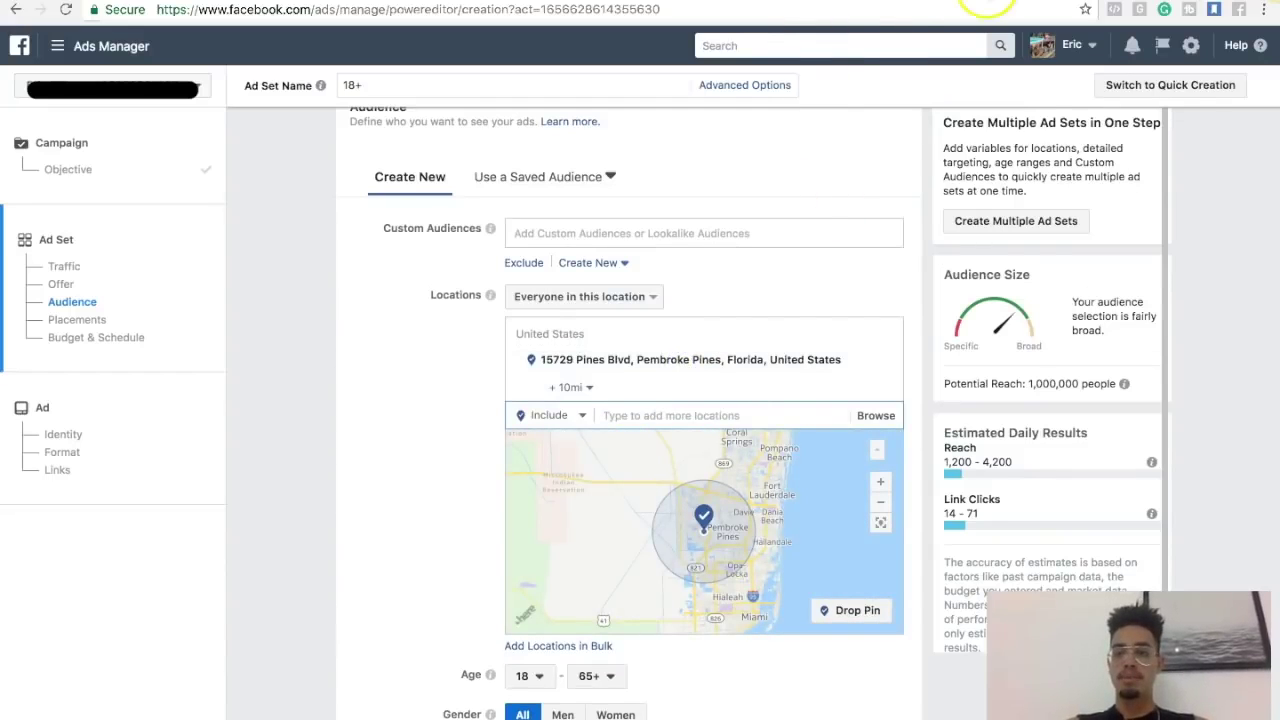
Check the store's surroundings on the Google map, and try to set the address location's radius to 5 mi in Ads Manager
key("ctrl+Tab")
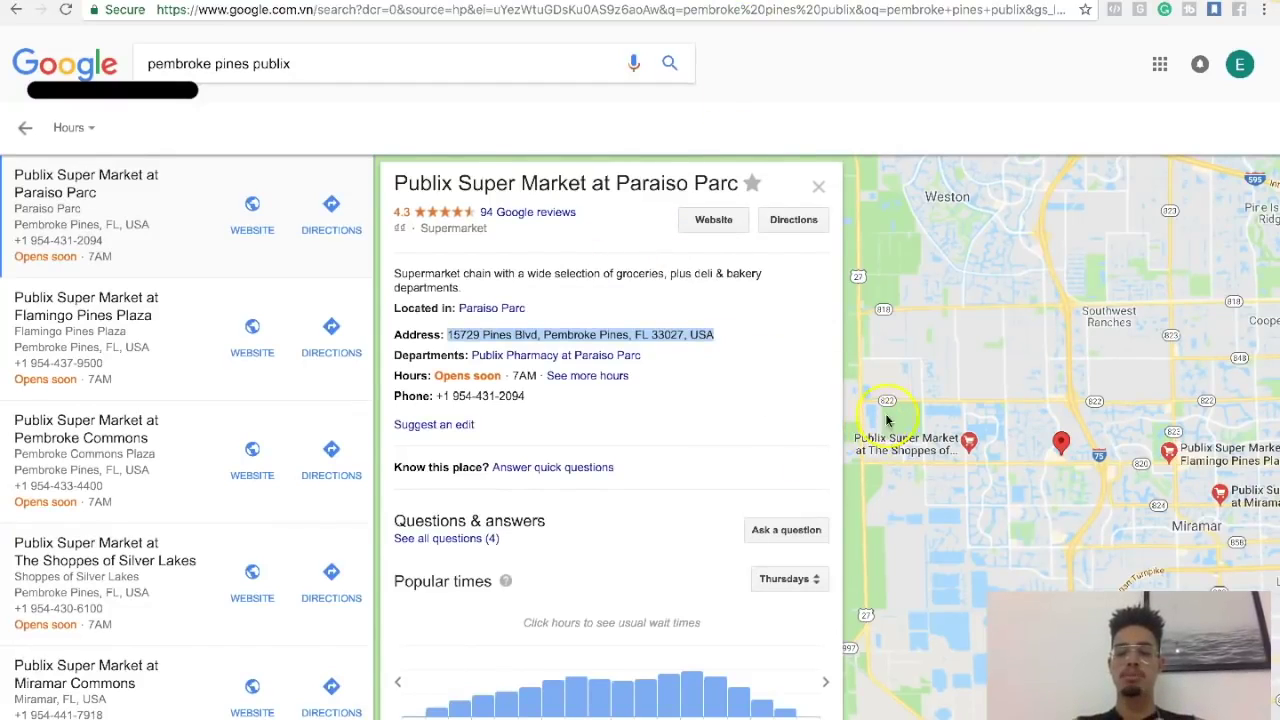
left_click(590, 4)
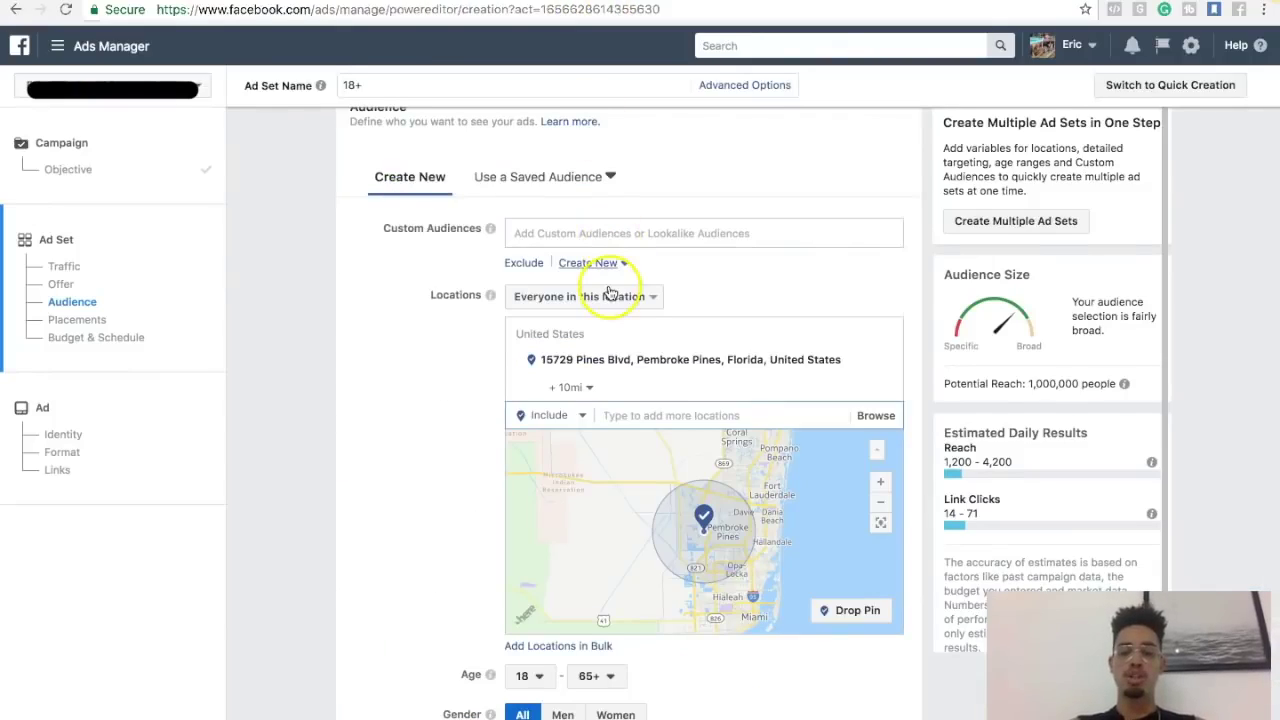
left_click(589, 389)
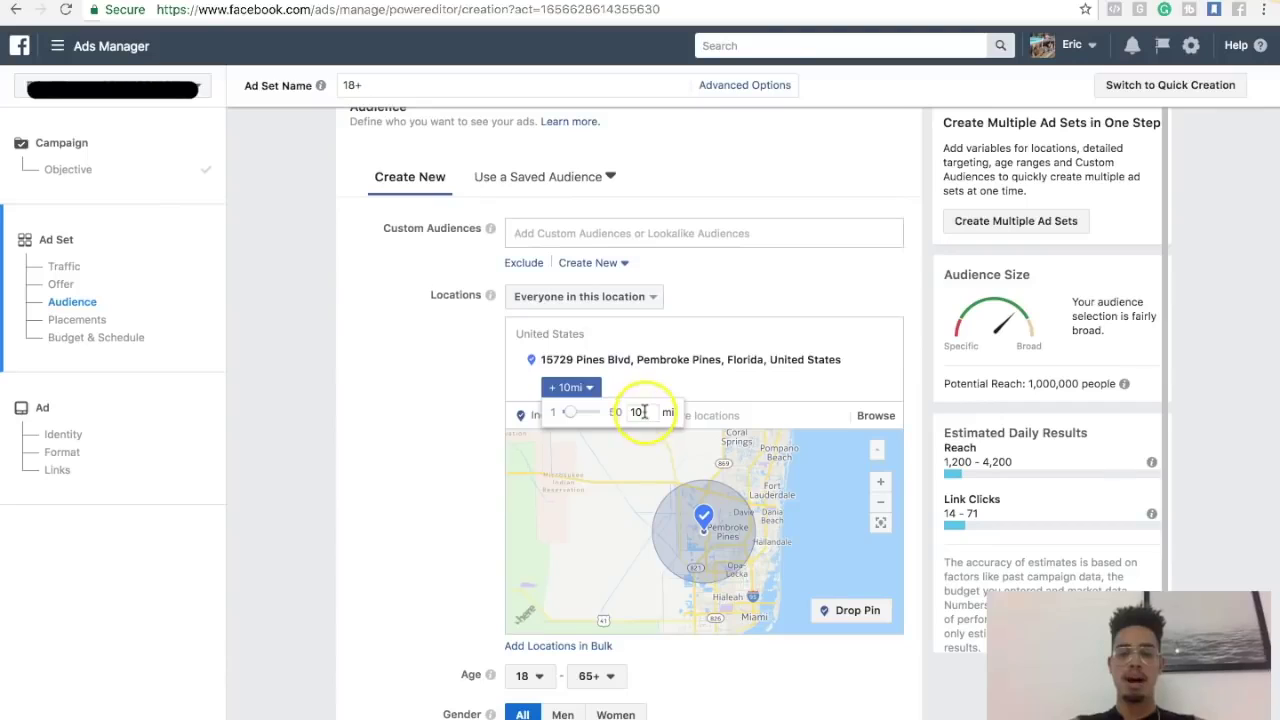
key("BackSpace")
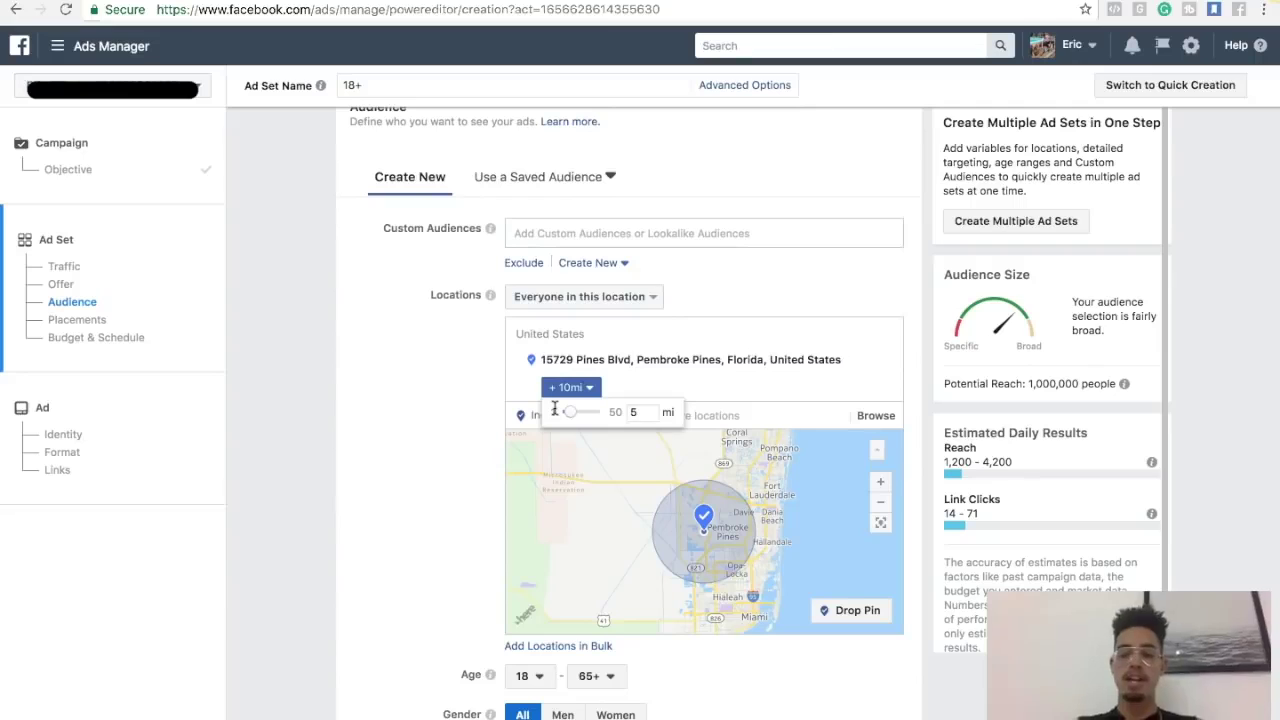
left_click(669, 386)
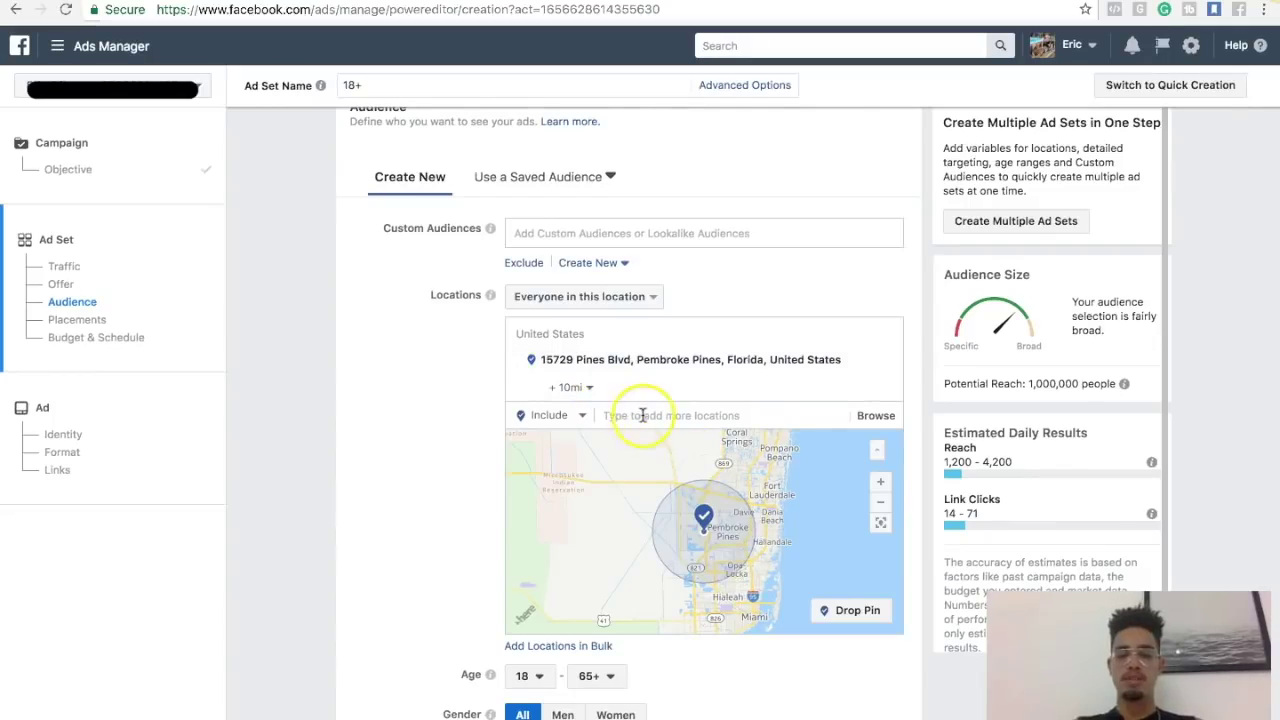
Drop a location pin on Miami in the audience map and remove the Pembroke Pines address from the locations
left_click(843, 617)
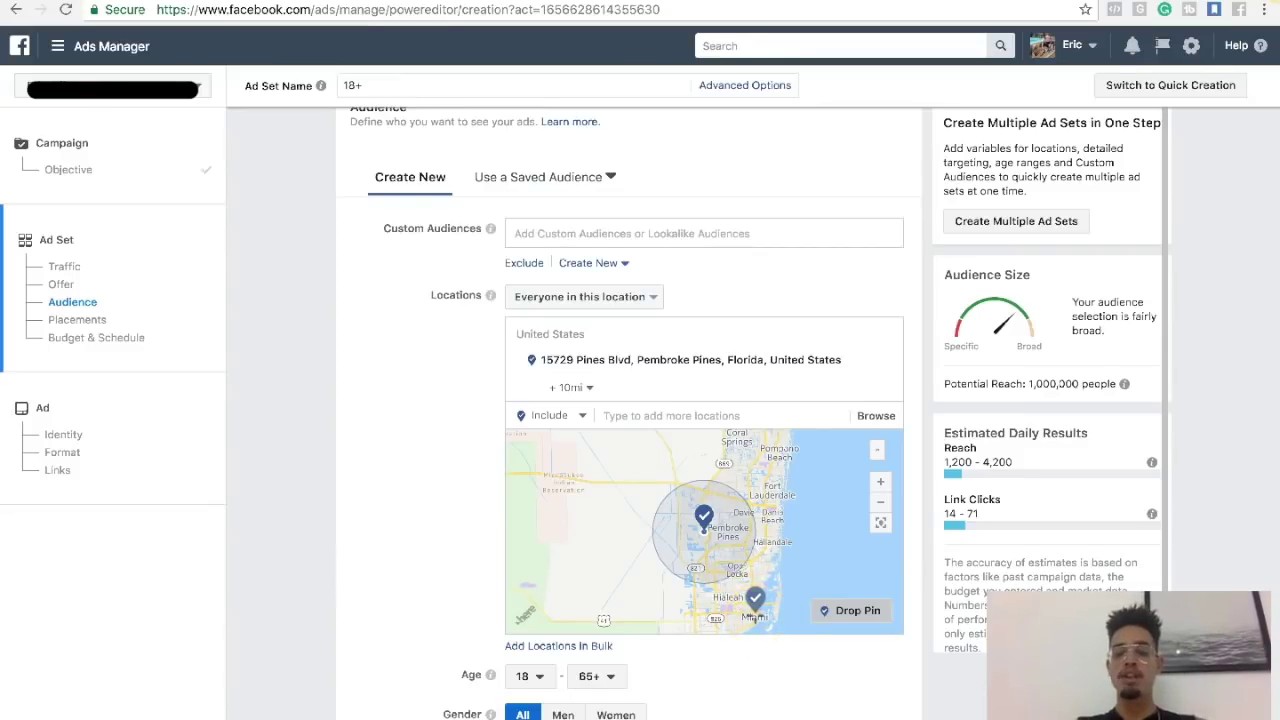
left_click(749, 613)
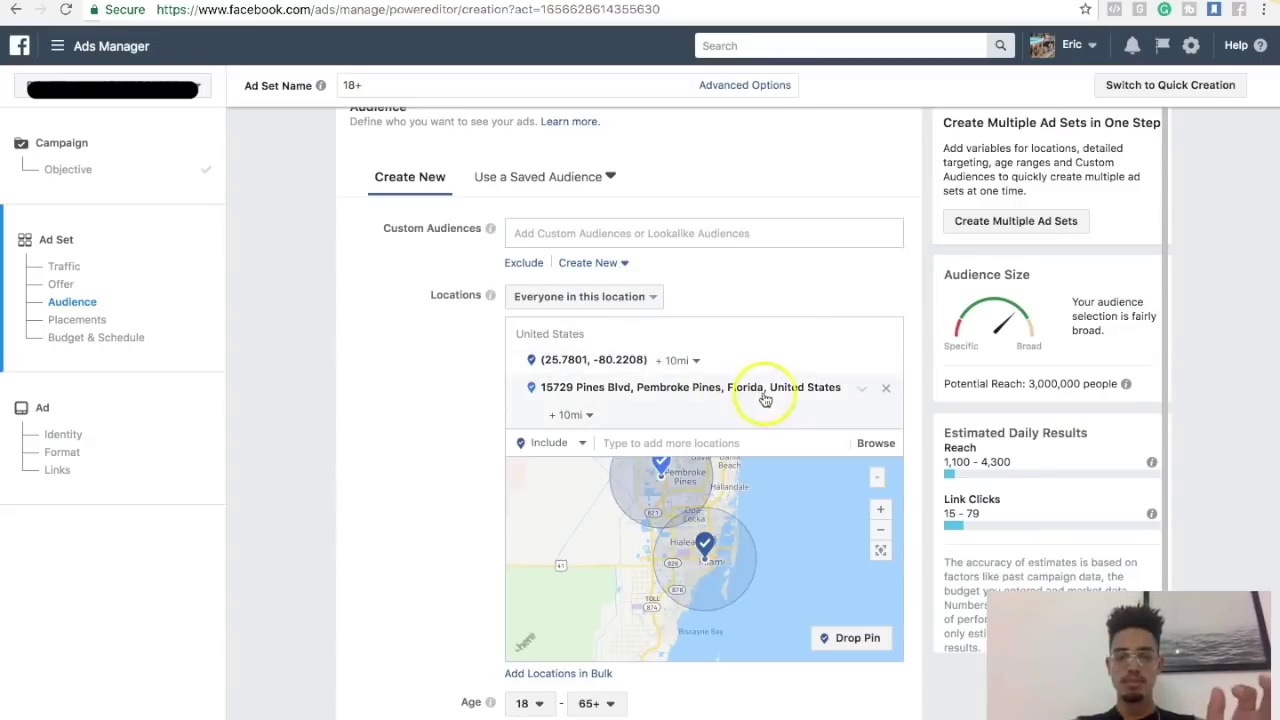
left_click(885, 389)
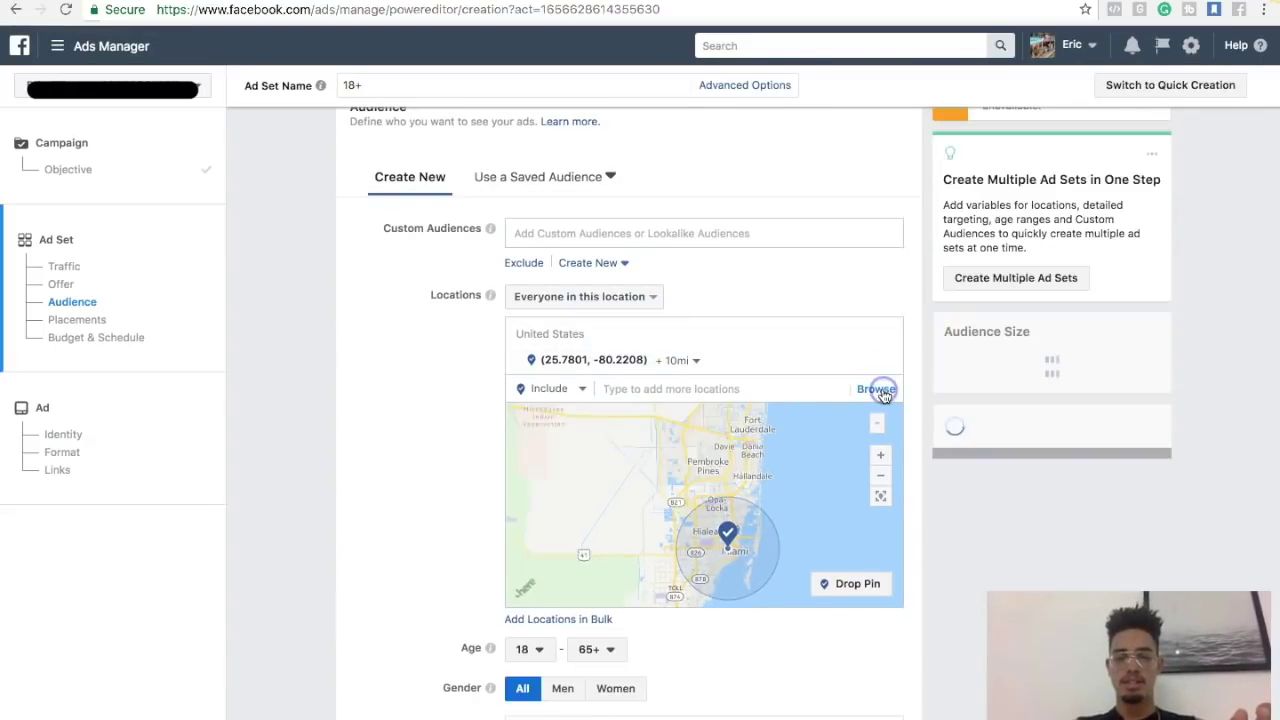
Set the Miami pin's radius to 2 mi, examine its coverage on the map, and remove the pin from the locations
left_click(689, 365)
left_click_drag(750, 387, 706, 386)
type("2")
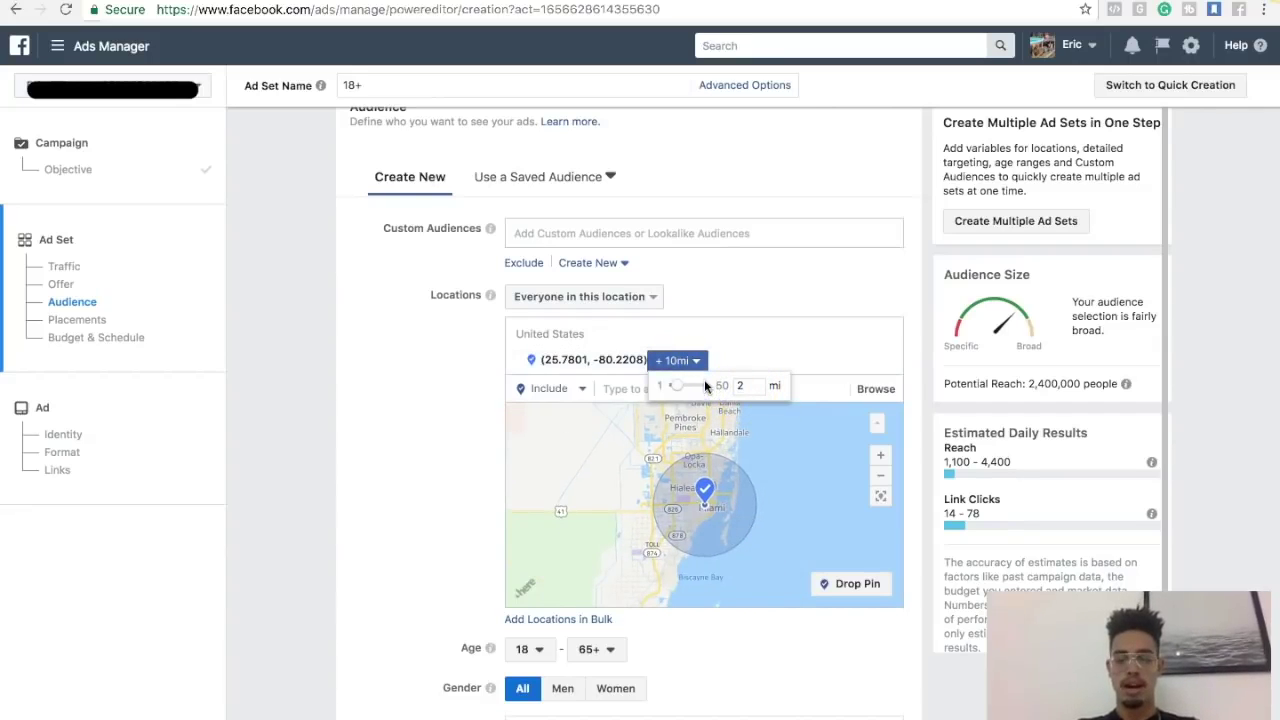
key("Return")
left_click(711, 503)
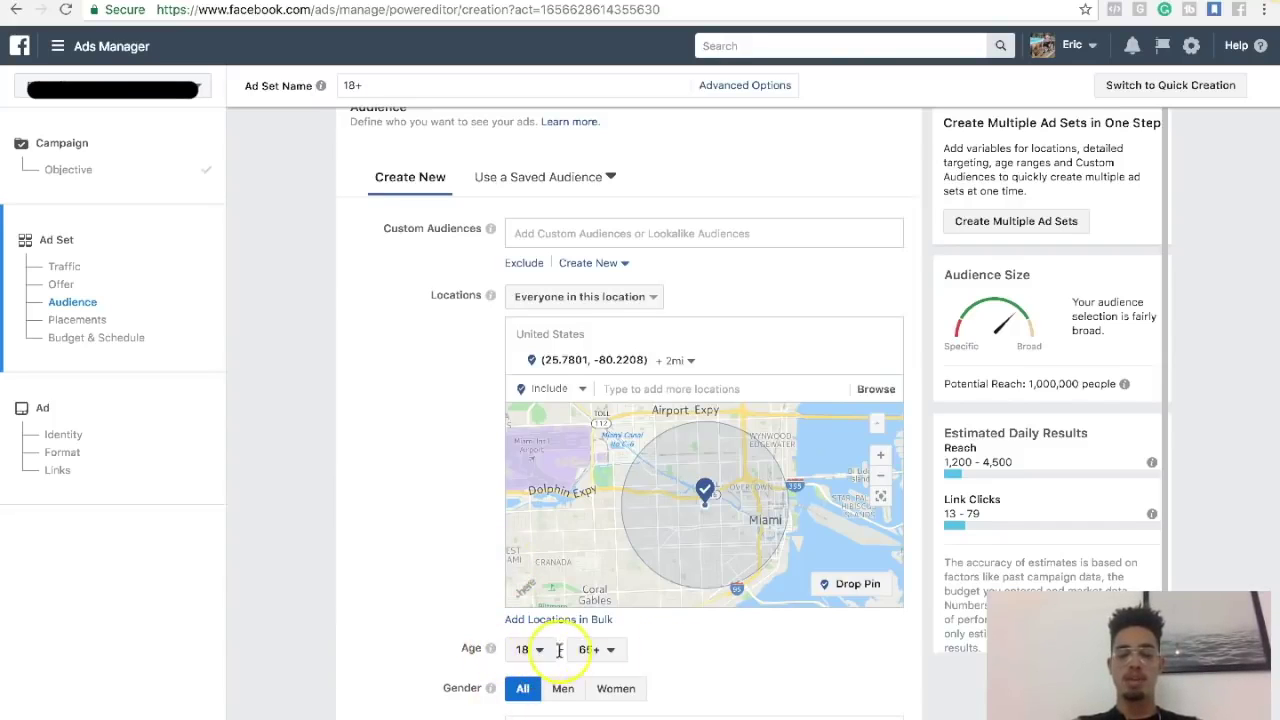
mouse_move(714, 357)
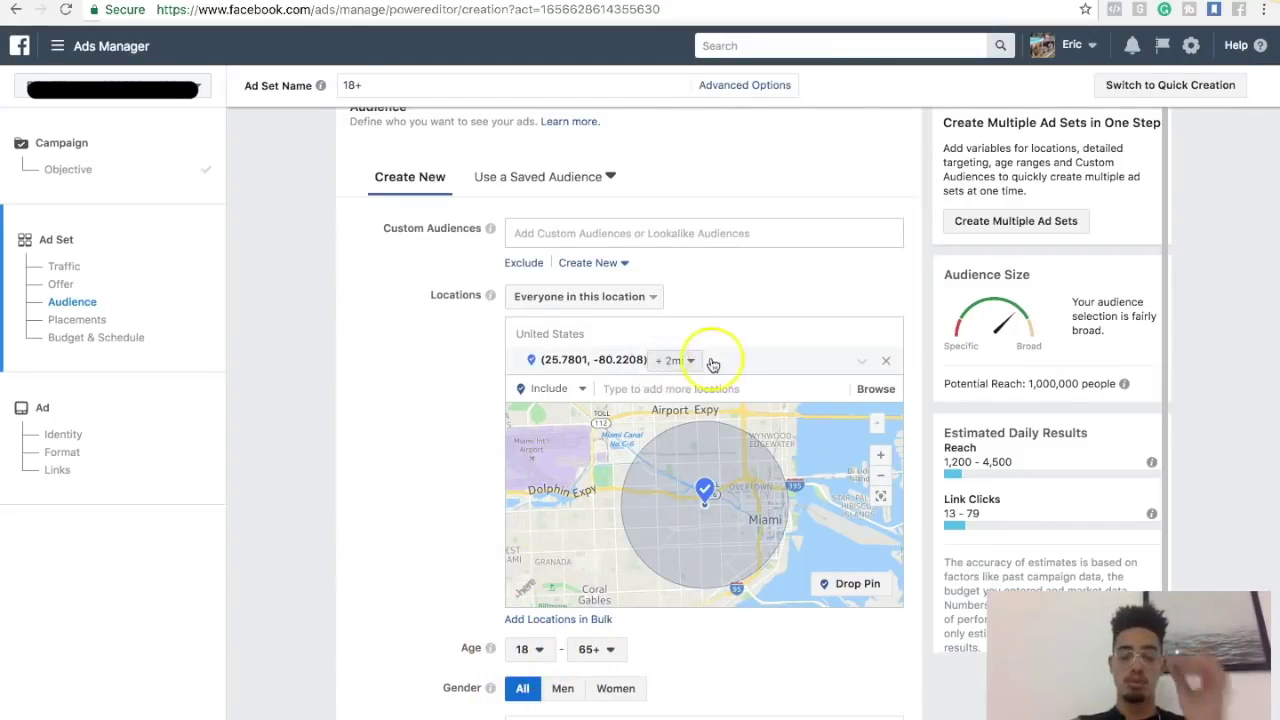
left_click(887, 361)
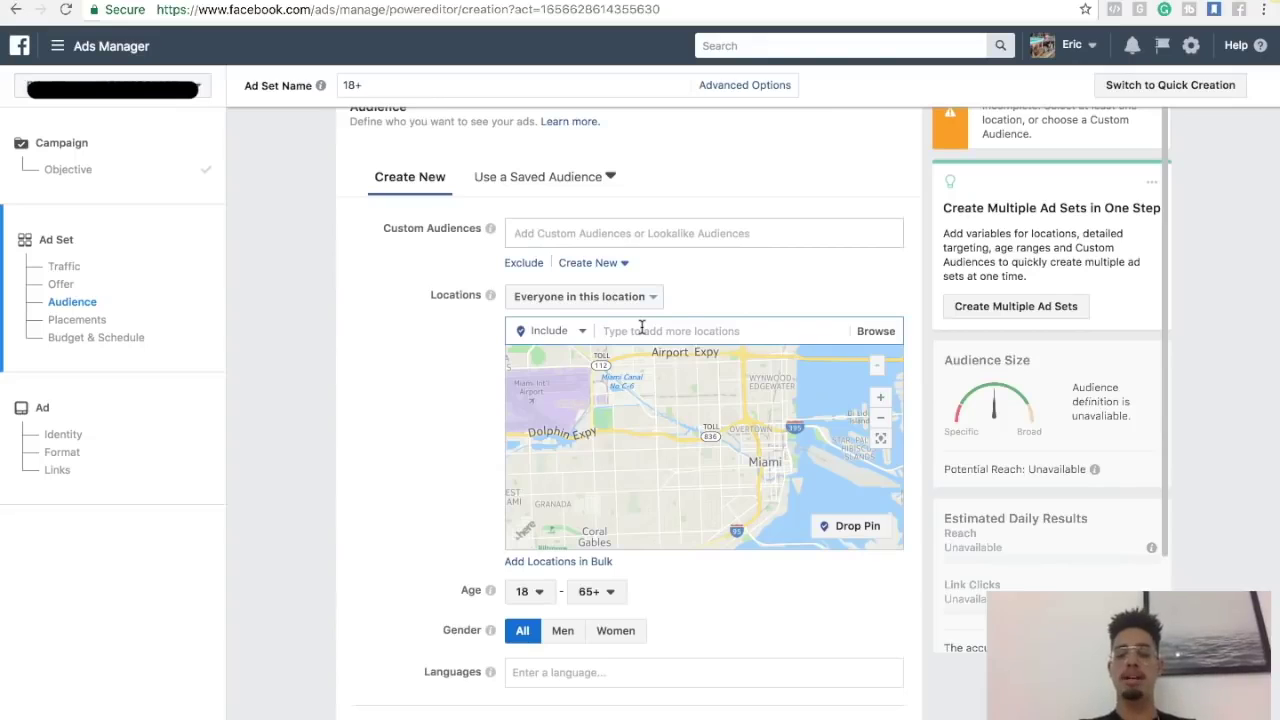
Add the countries United Kingdom and United States as included locations for the audience
left_click(655, 328)
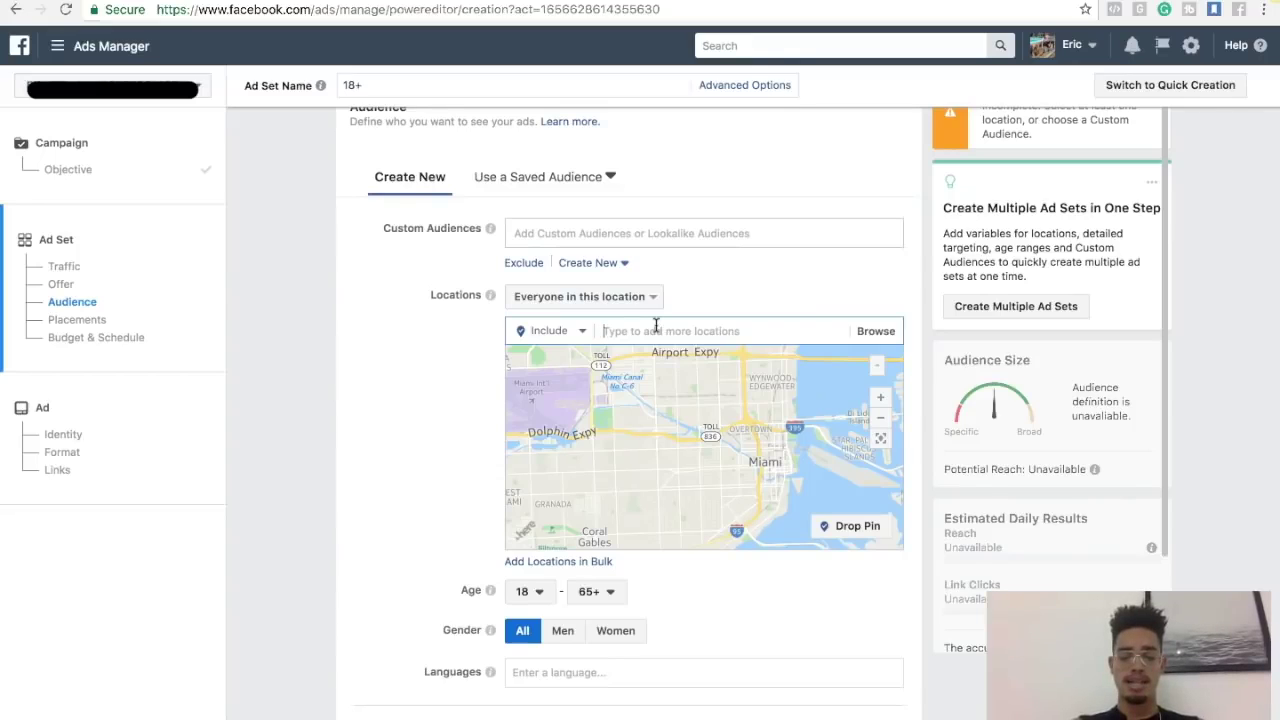
type("u")
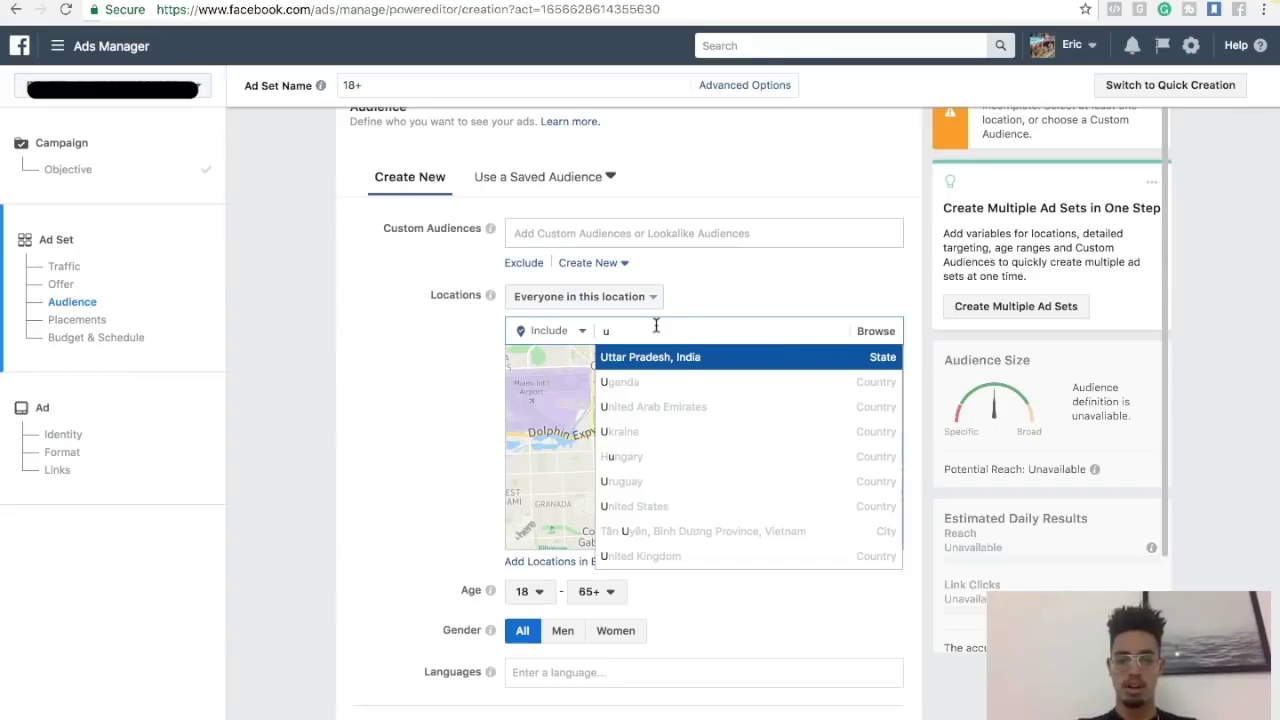
left_click(658, 554)
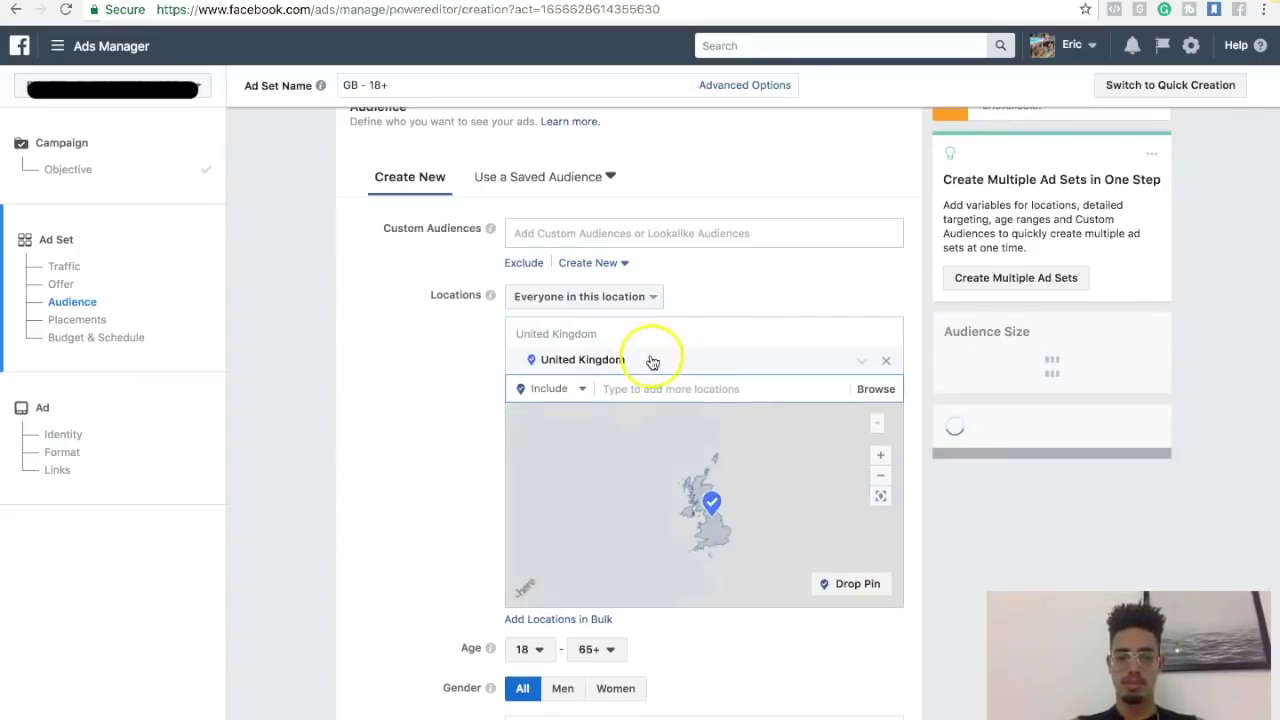
type("unites")
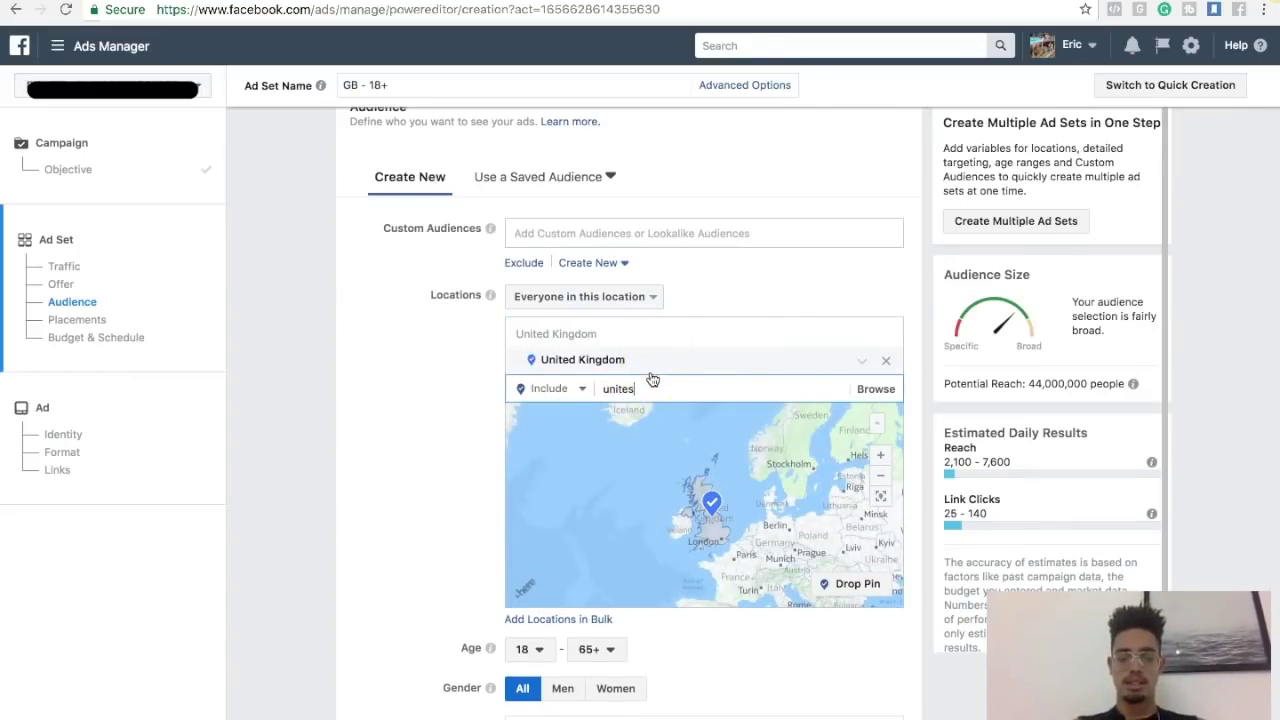
key("BackSpace")
type("d")
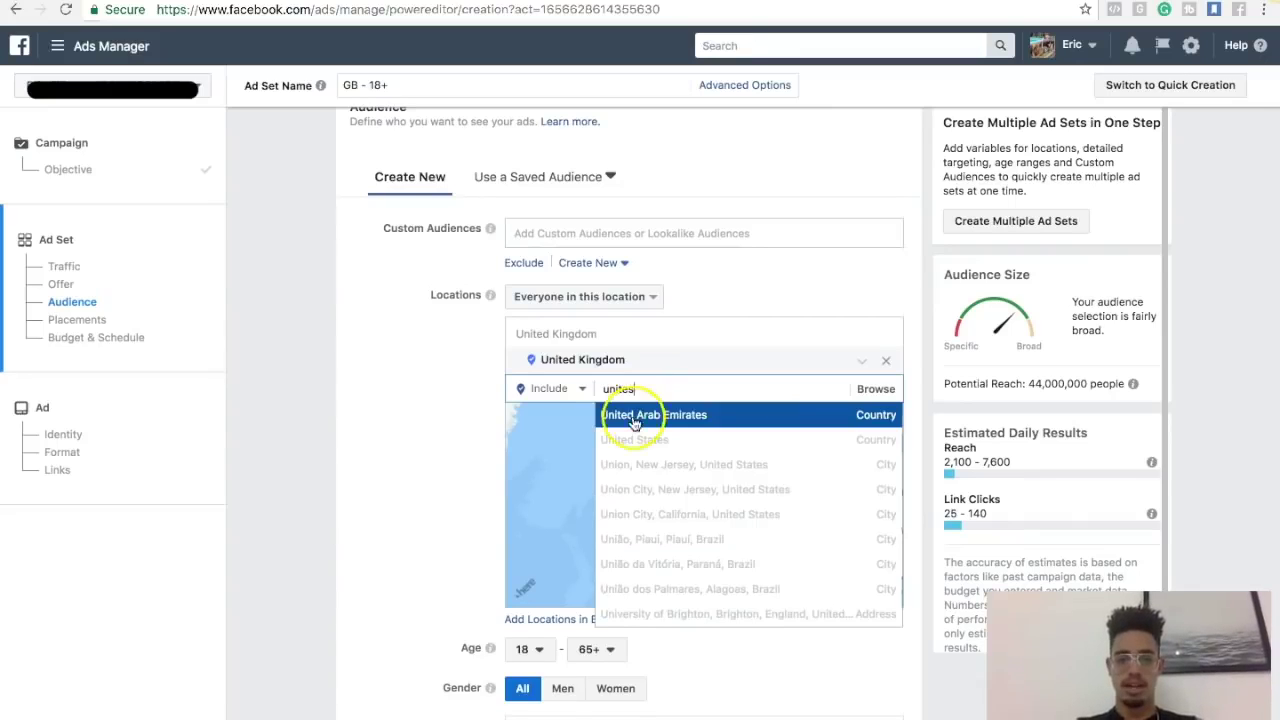
left_click(616, 440)
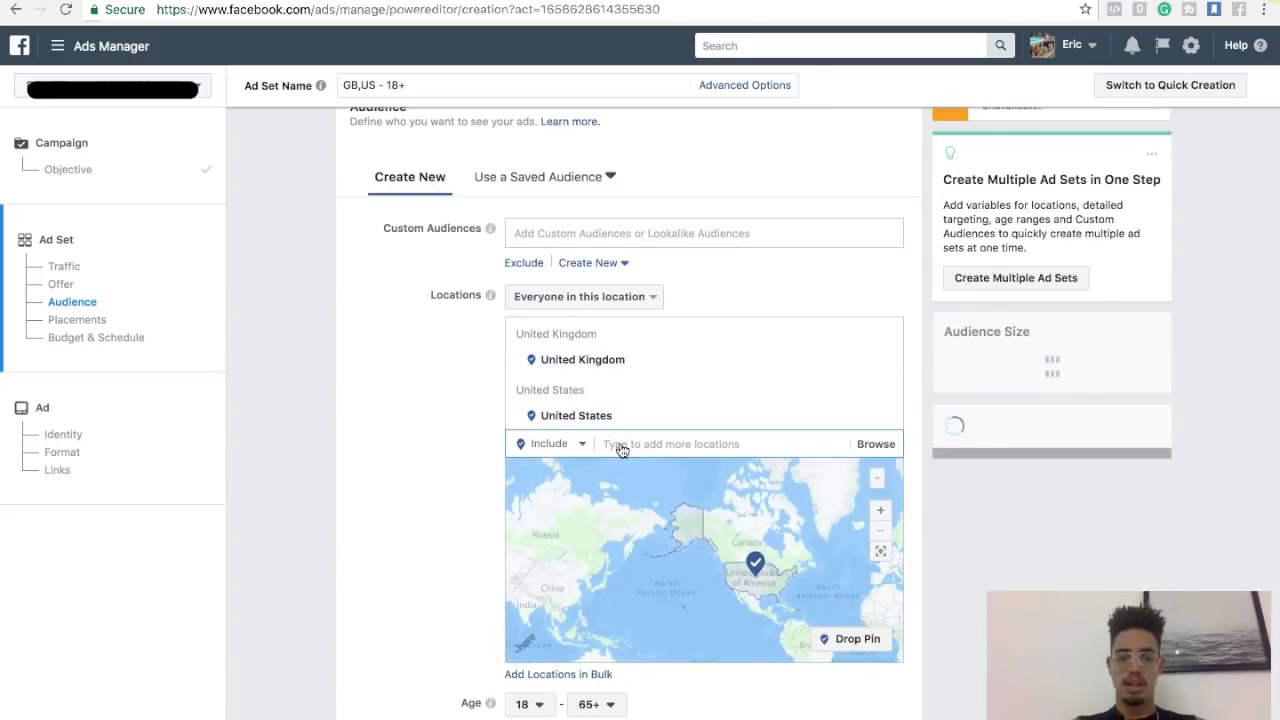
Add the countries Australia and Canada to the audience's included locations
type("aus")
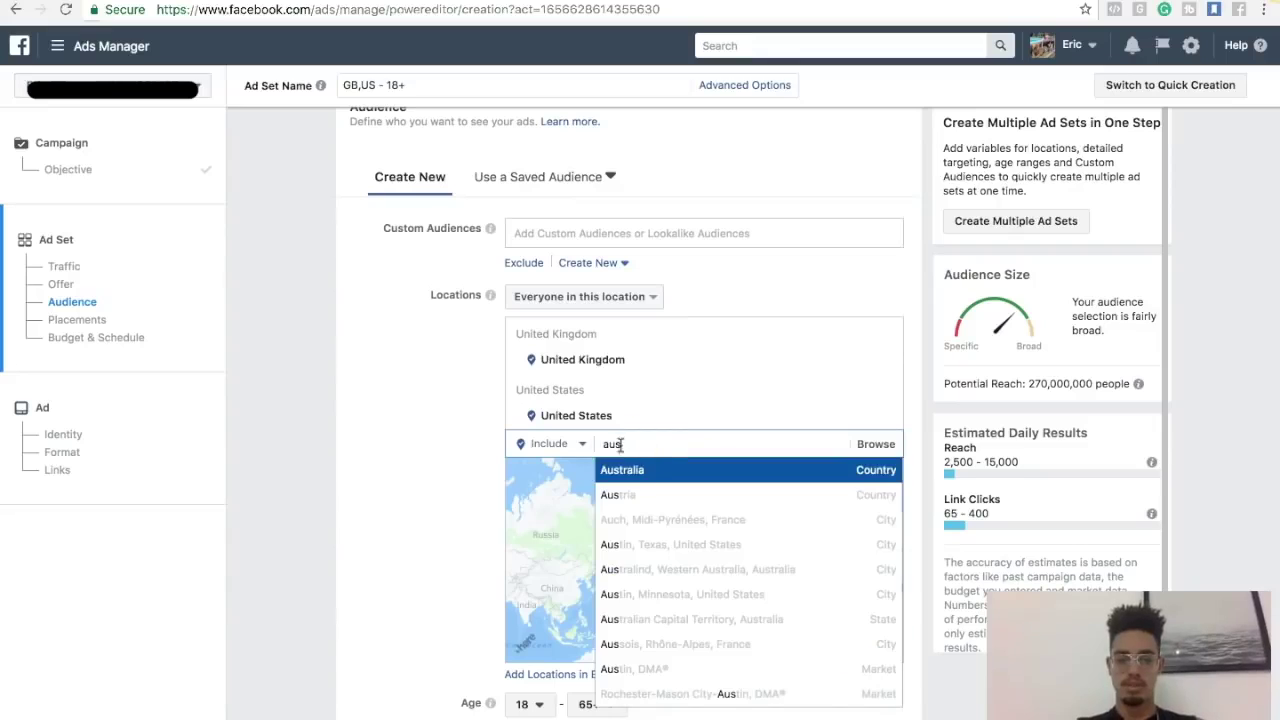
left_click(625, 470)
type("canad")
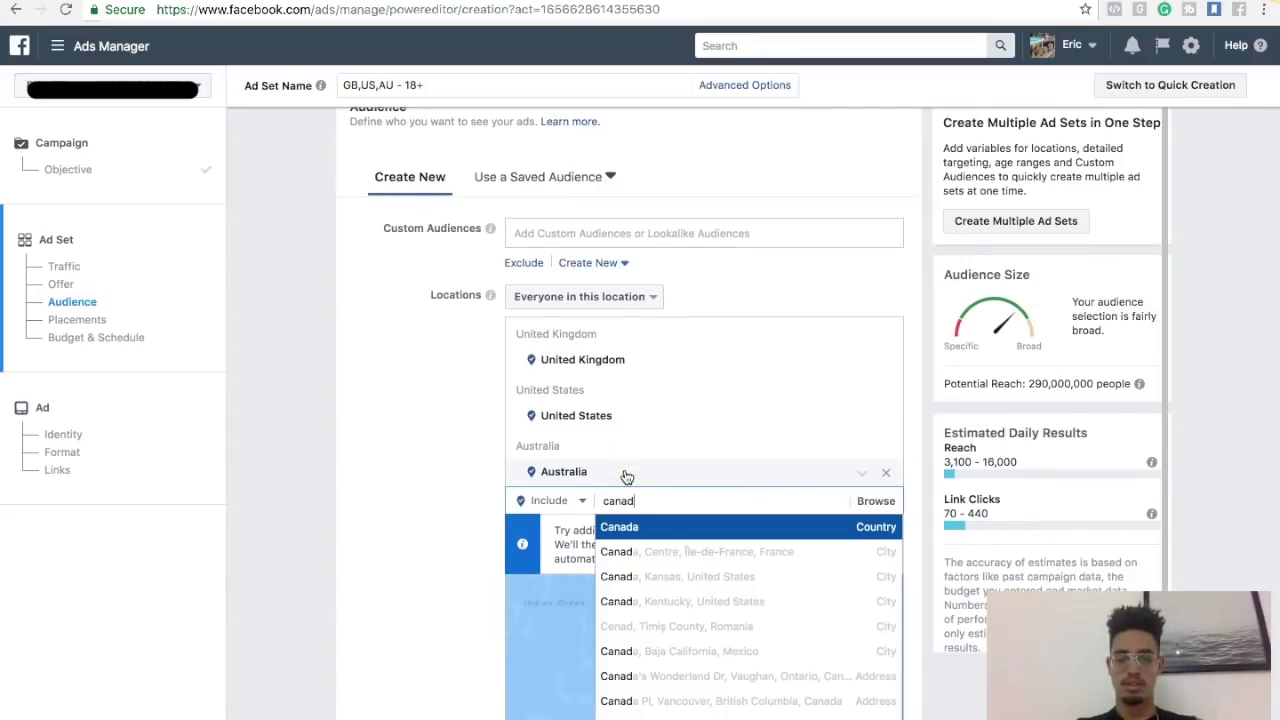
left_click(646, 527)
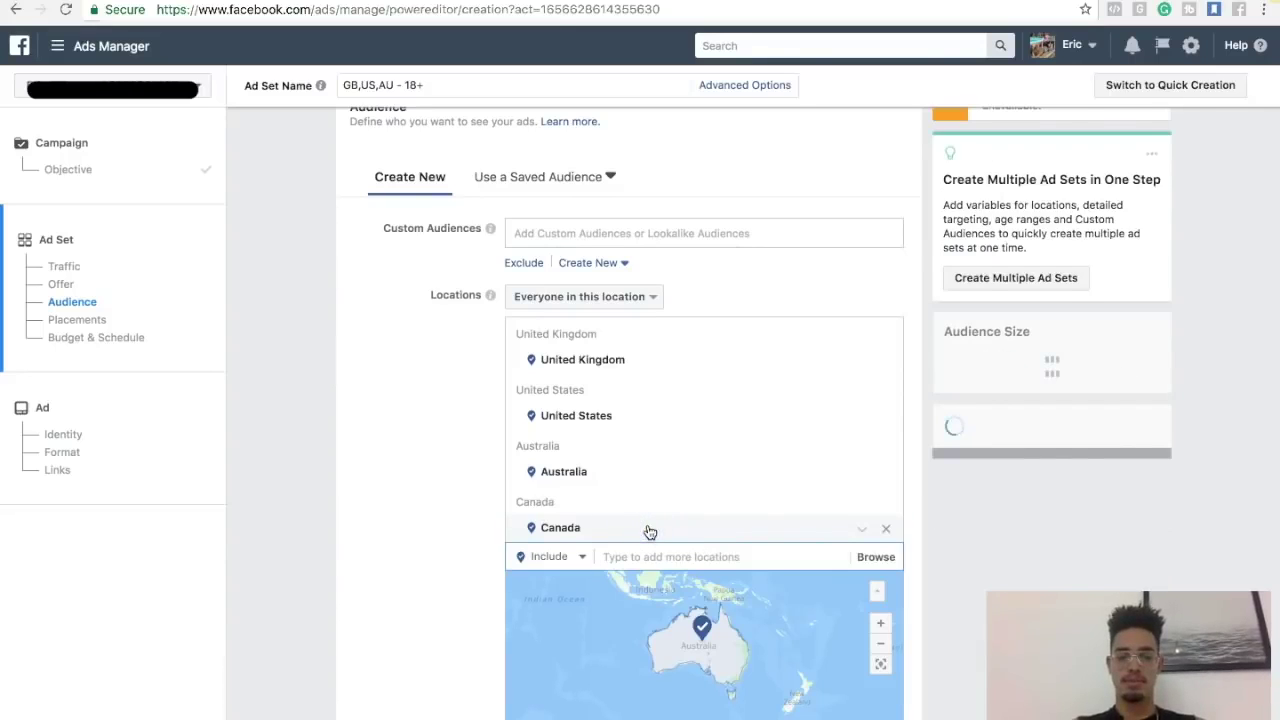
Add New Zealand to the audience's included locations and close the location suggestions
type("new")
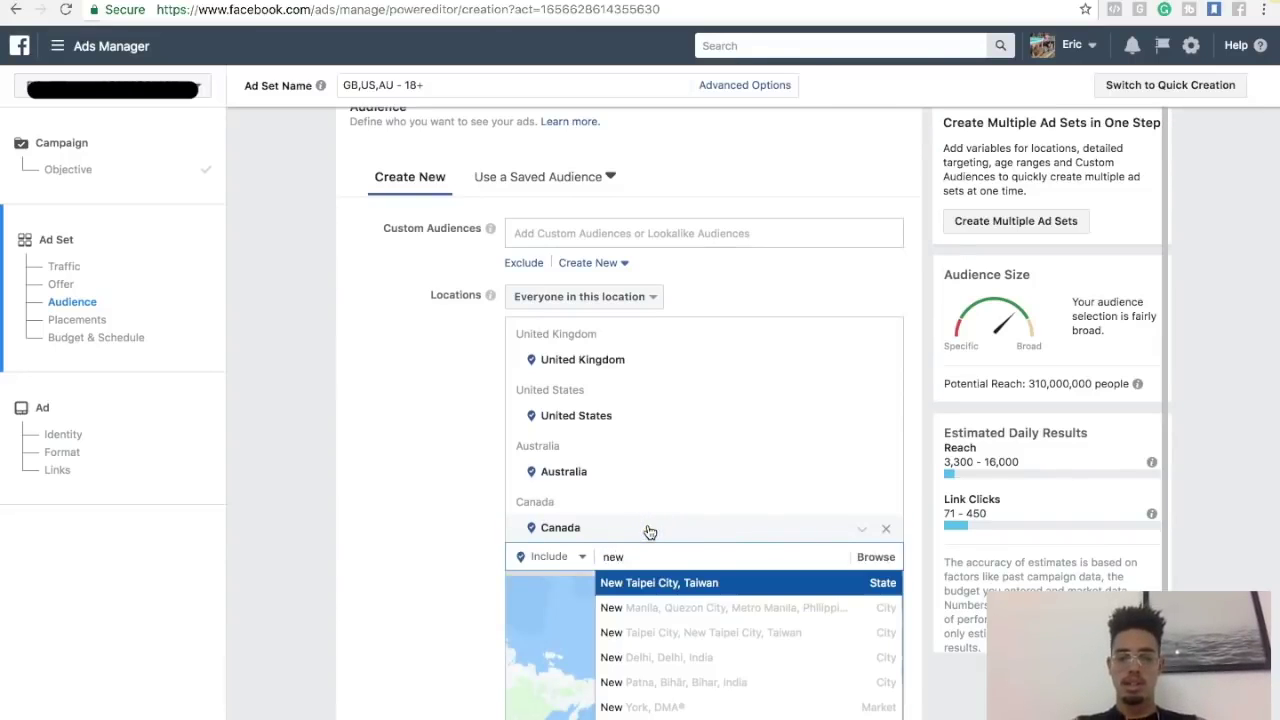
left_click(660, 605)
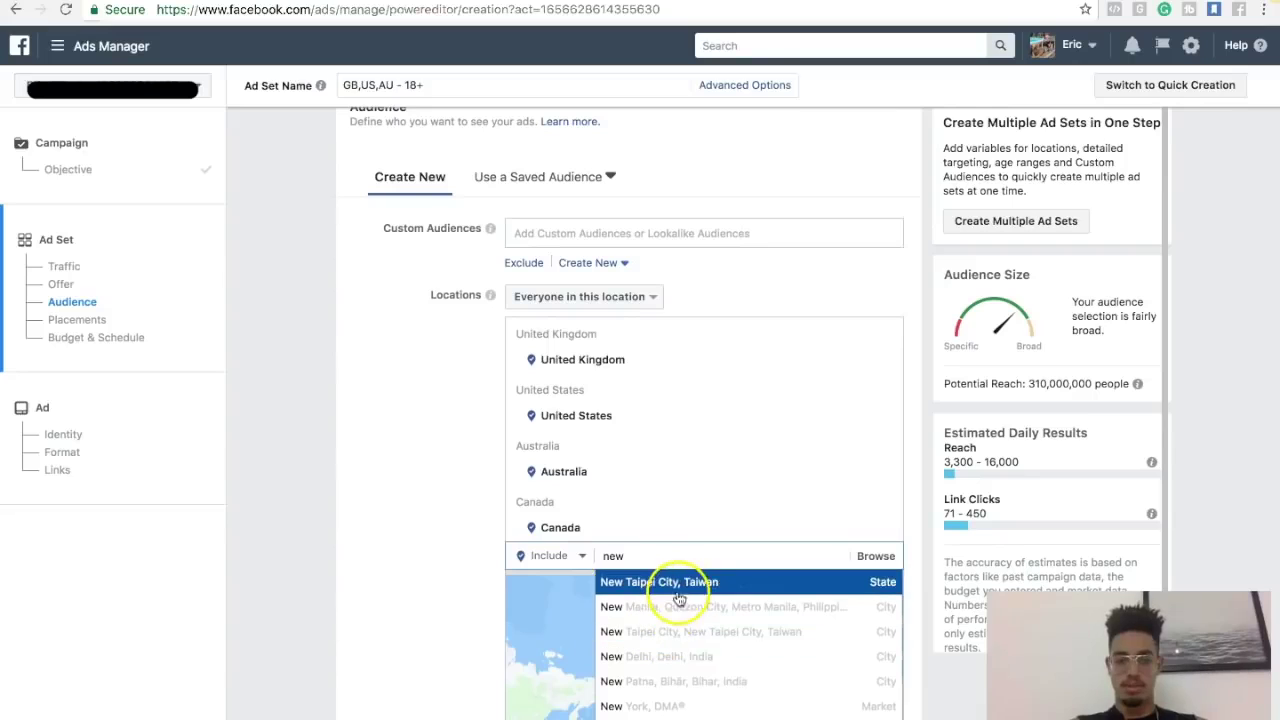
type("z")
left_click(683, 584)
left_click(445, 510)
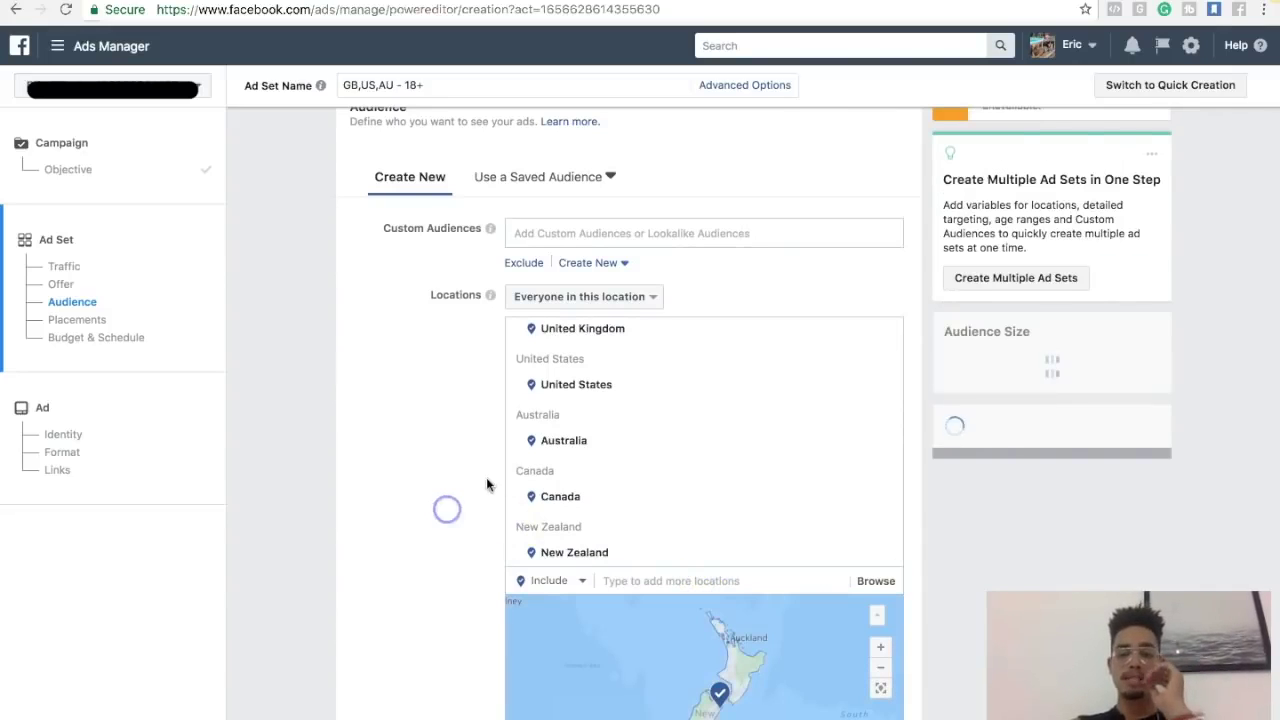
Review the audience's selected countries and the age, gender, language and detailed targeting options
scroll(486, 484, "down", 2)
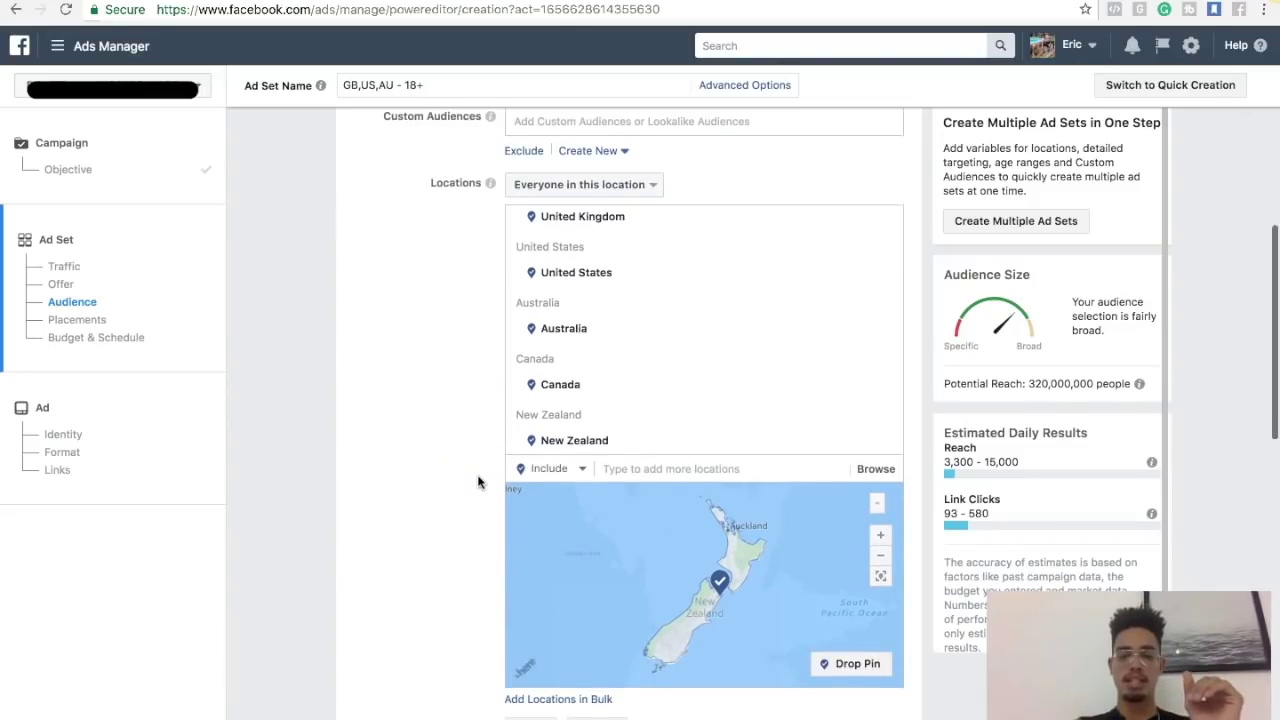
scroll(478, 482, "down", 1)
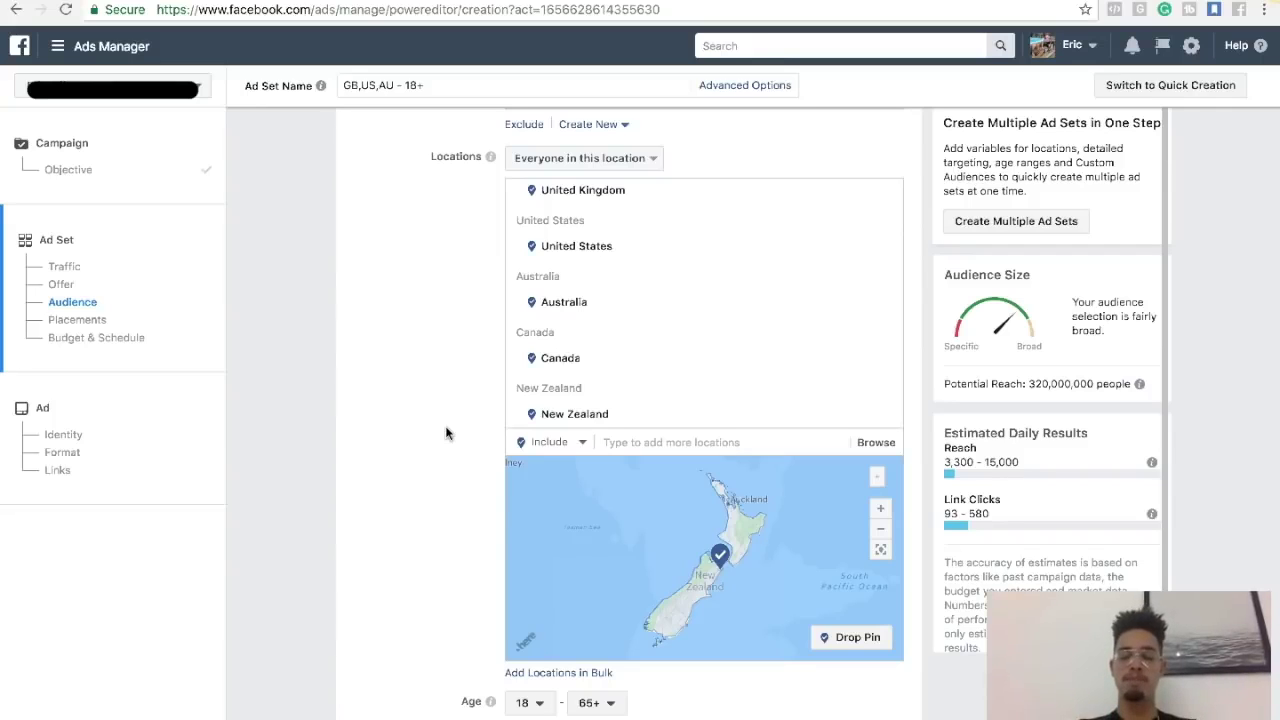
scroll(447, 432, "down", 1)
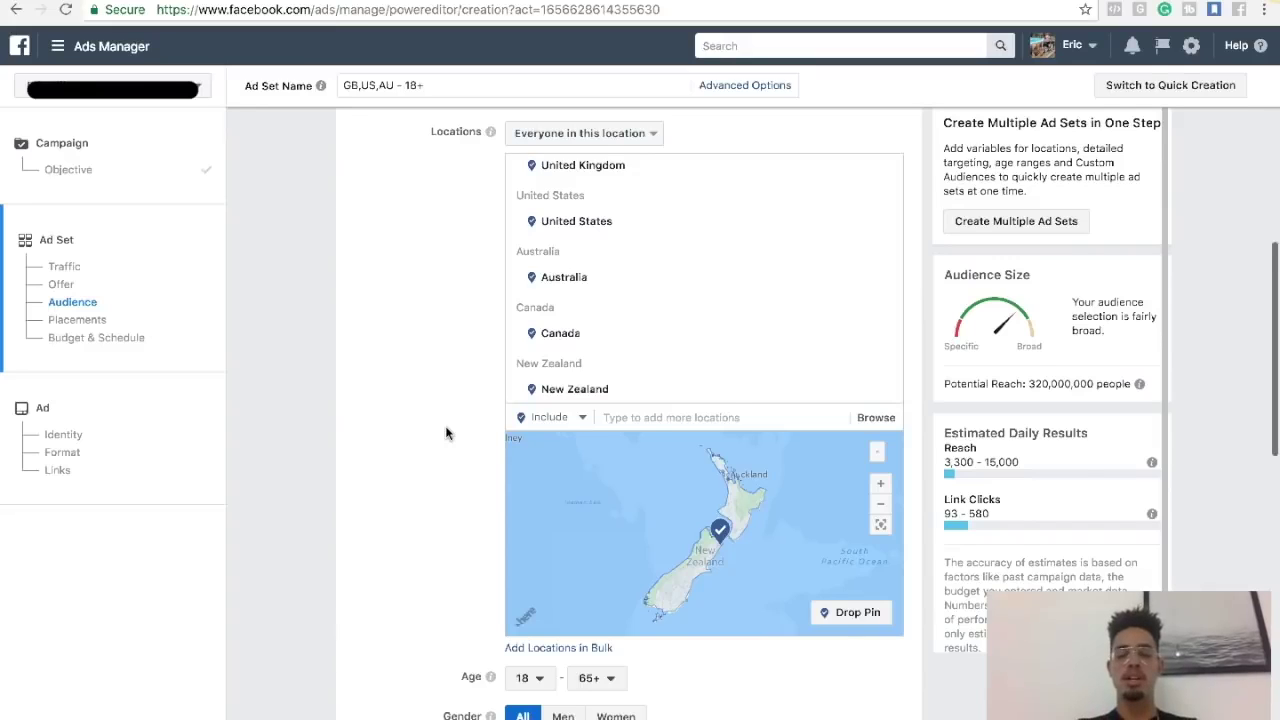
scroll(447, 432, "down", 1)
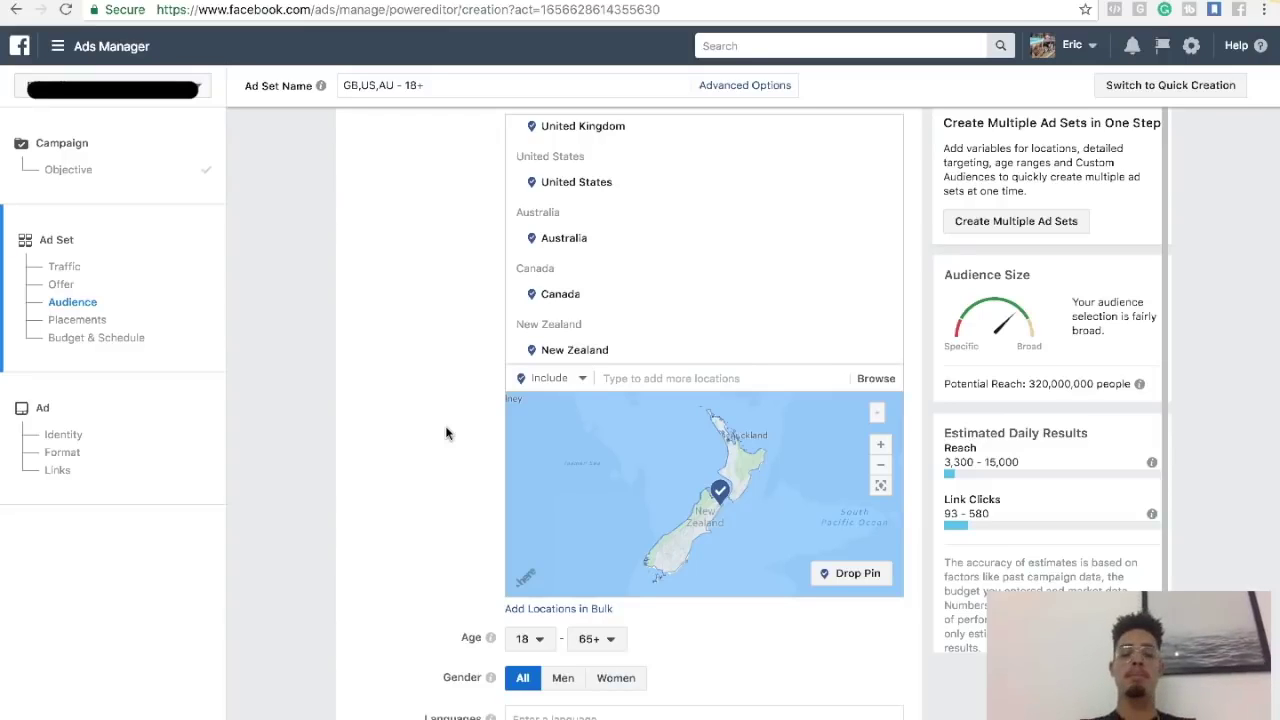
scroll(447, 432, "down", 3)
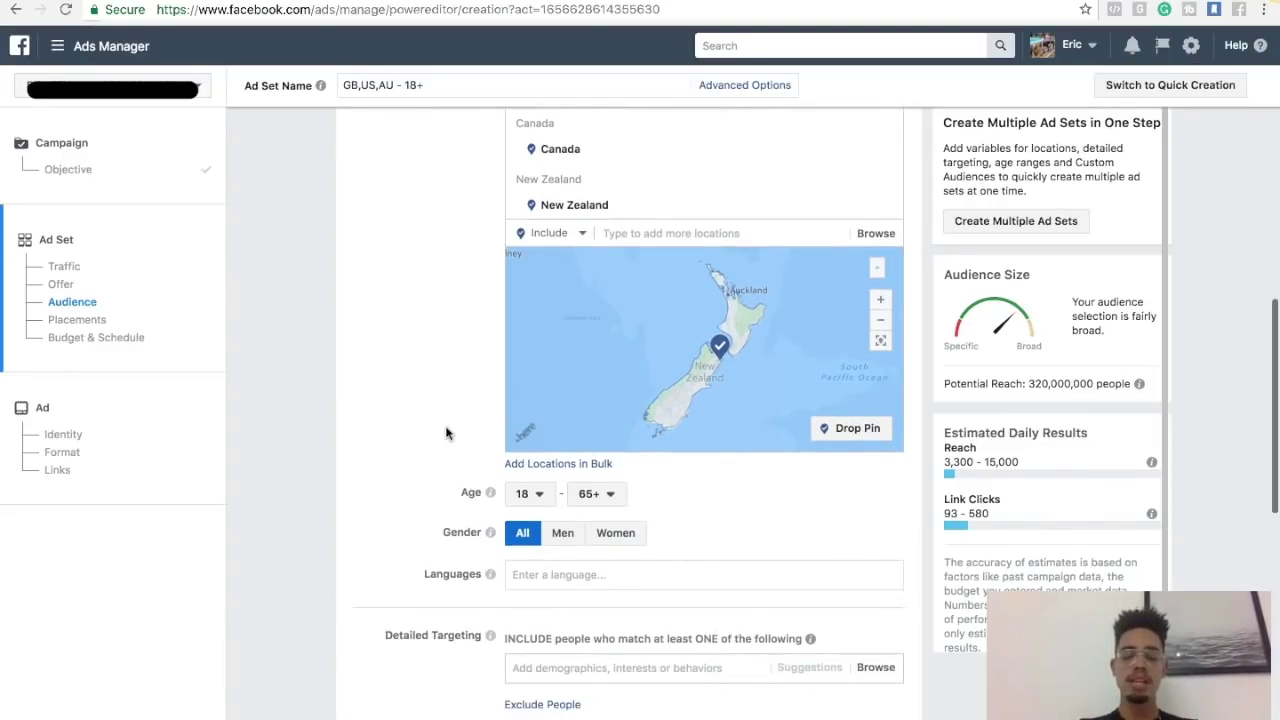
scroll(447, 432, "down", 1)
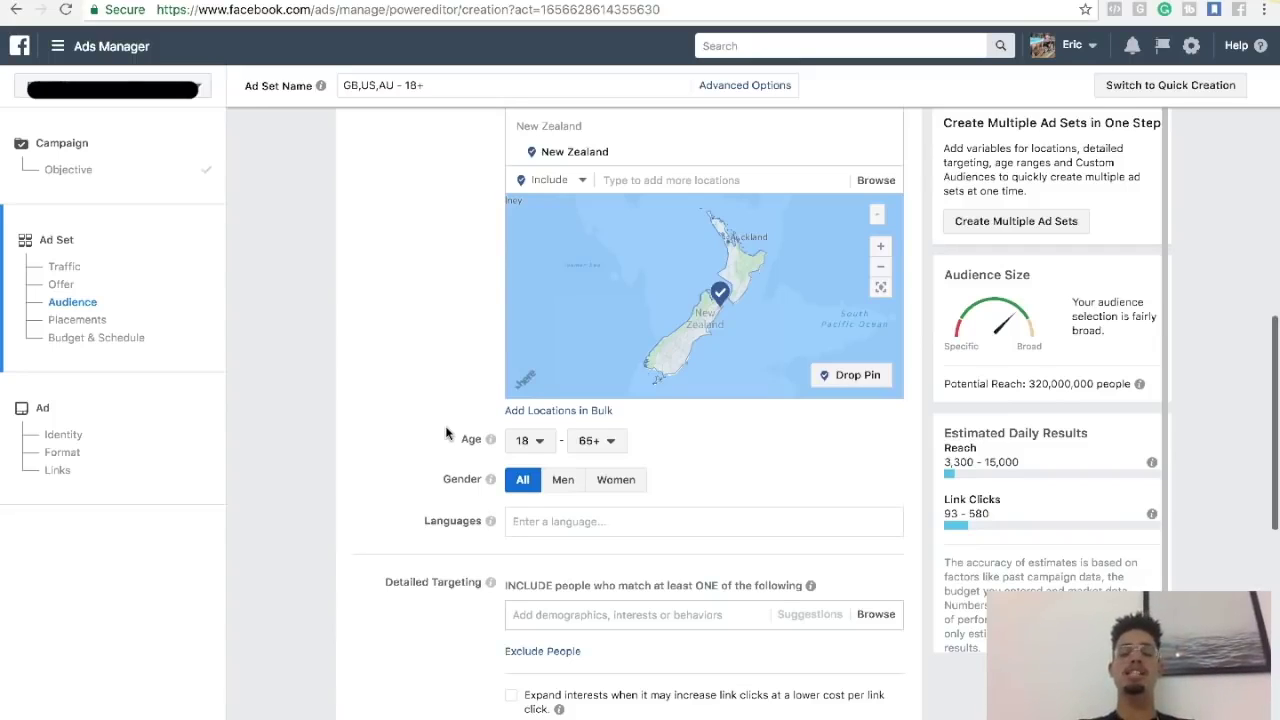
Set the audience's age range to 21–35 and limit the gender to Men
left_click(523, 441)
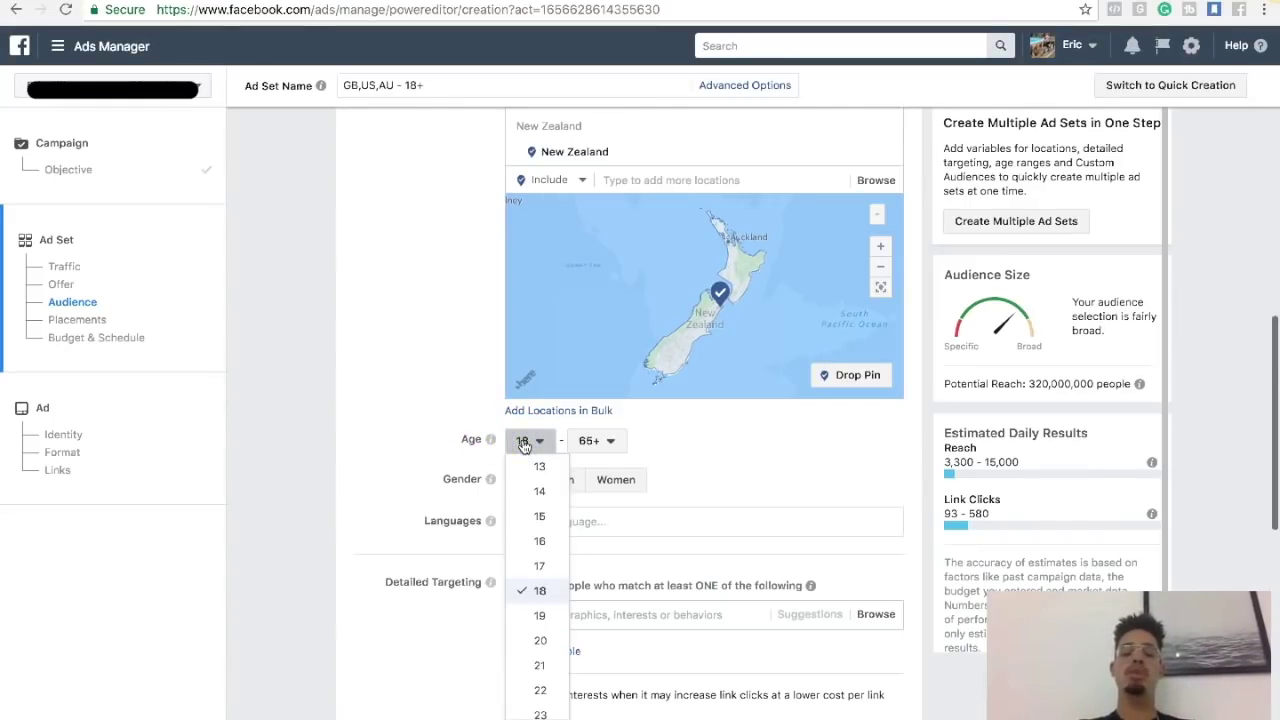
left_click(540, 665)
left_click(605, 441)
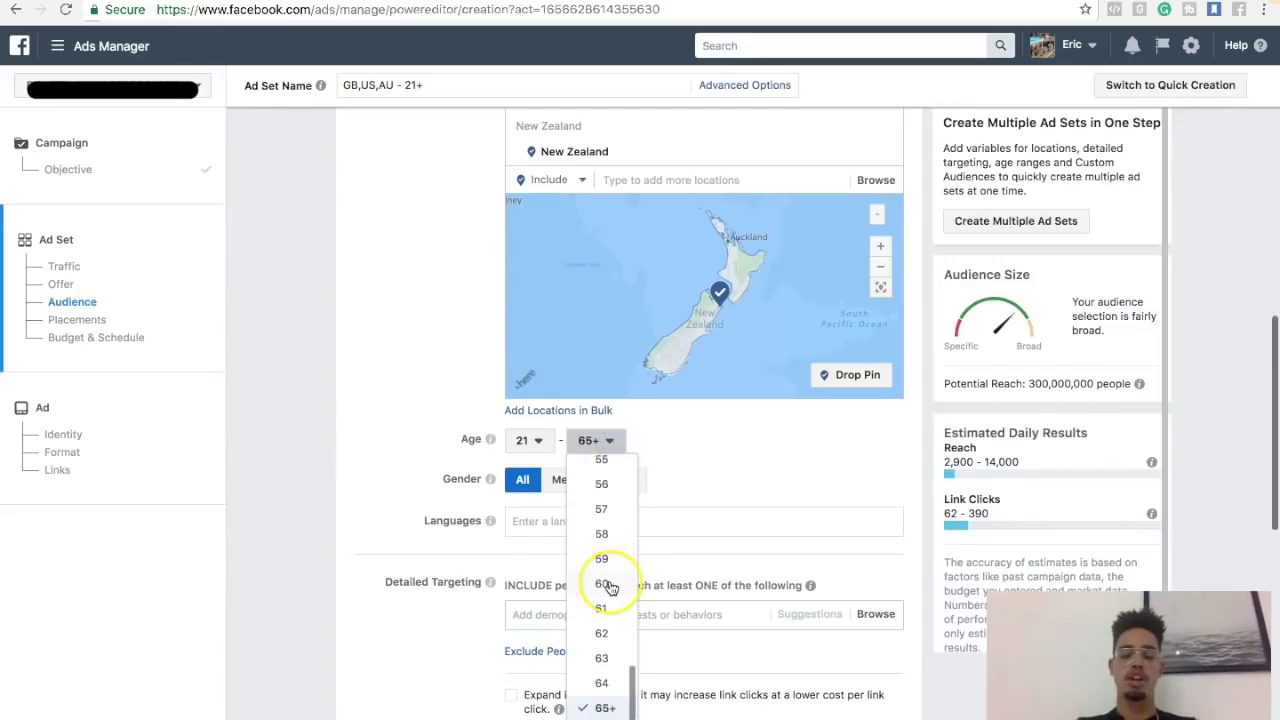
scroll(610, 590, "up", 1)
scroll(610, 590, "up", 4)
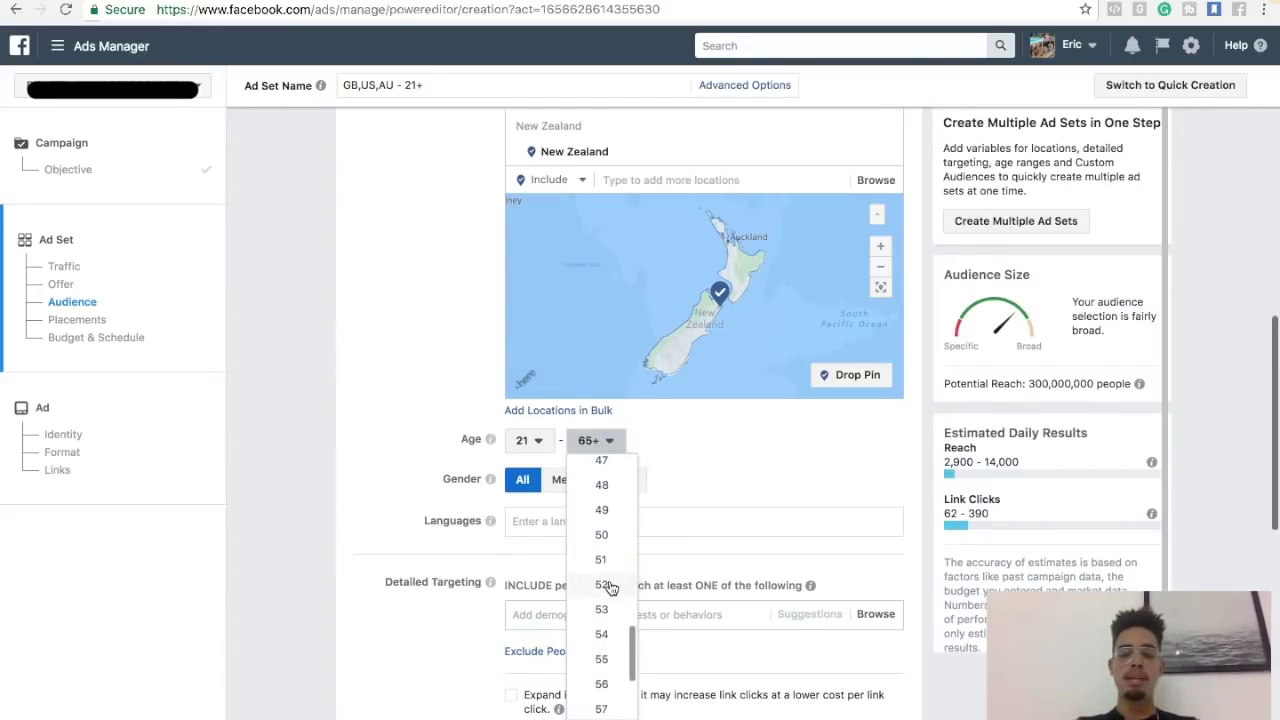
scroll(610, 588, "up", 4)
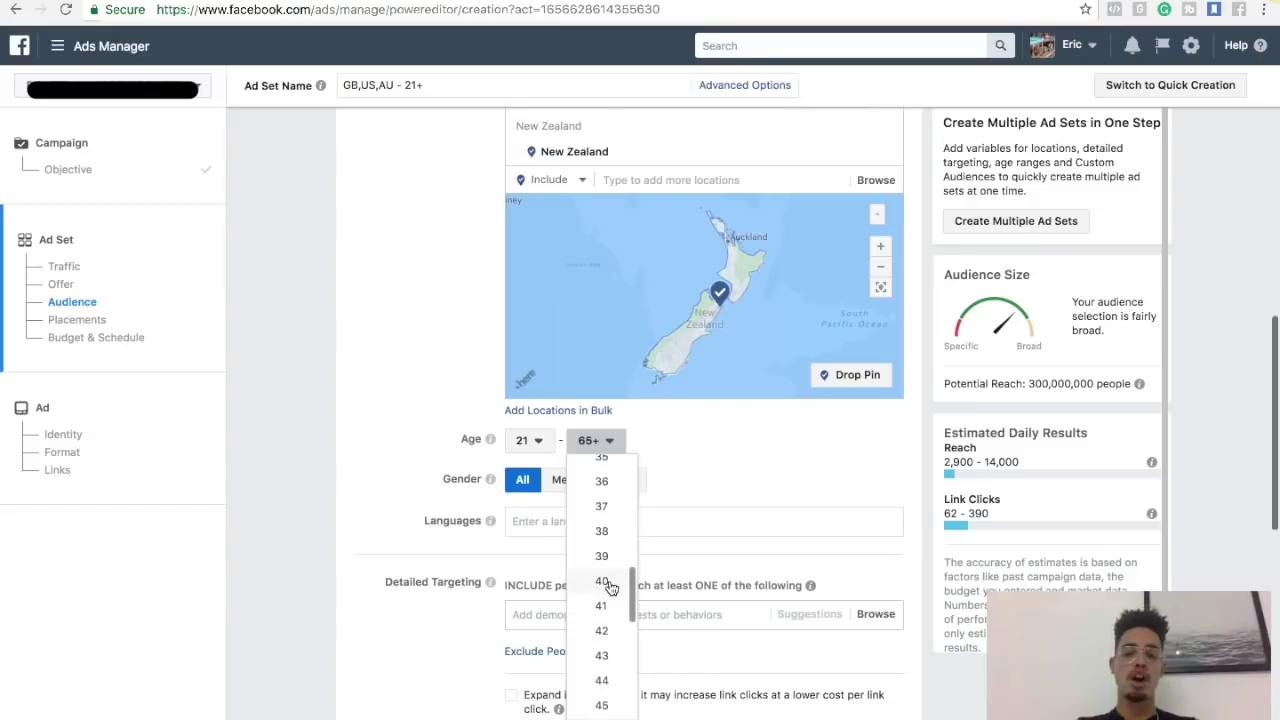
scroll(608, 588, "up", 2)
left_click(603, 582)
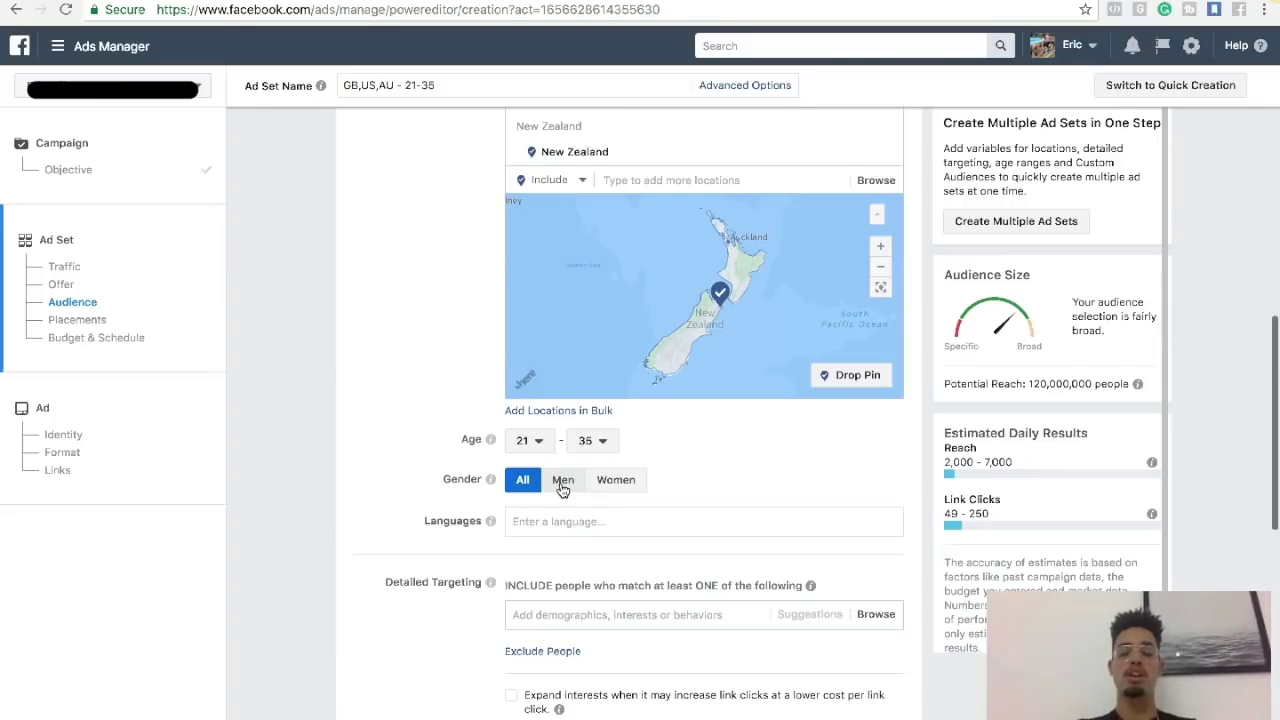
left_click(563, 480)
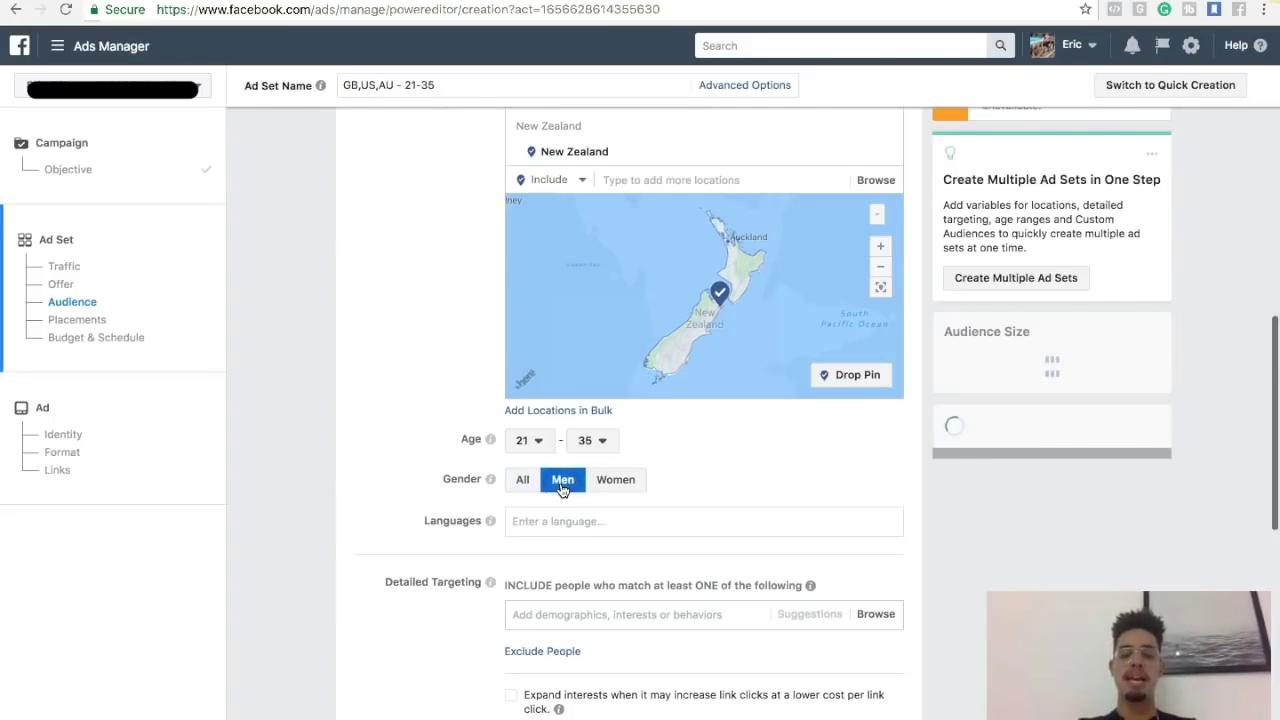
Review the audience size gauge, potential reach and estimated daily results alongside the selected countries, age and gender
scroll(470, 567, "down", 2)
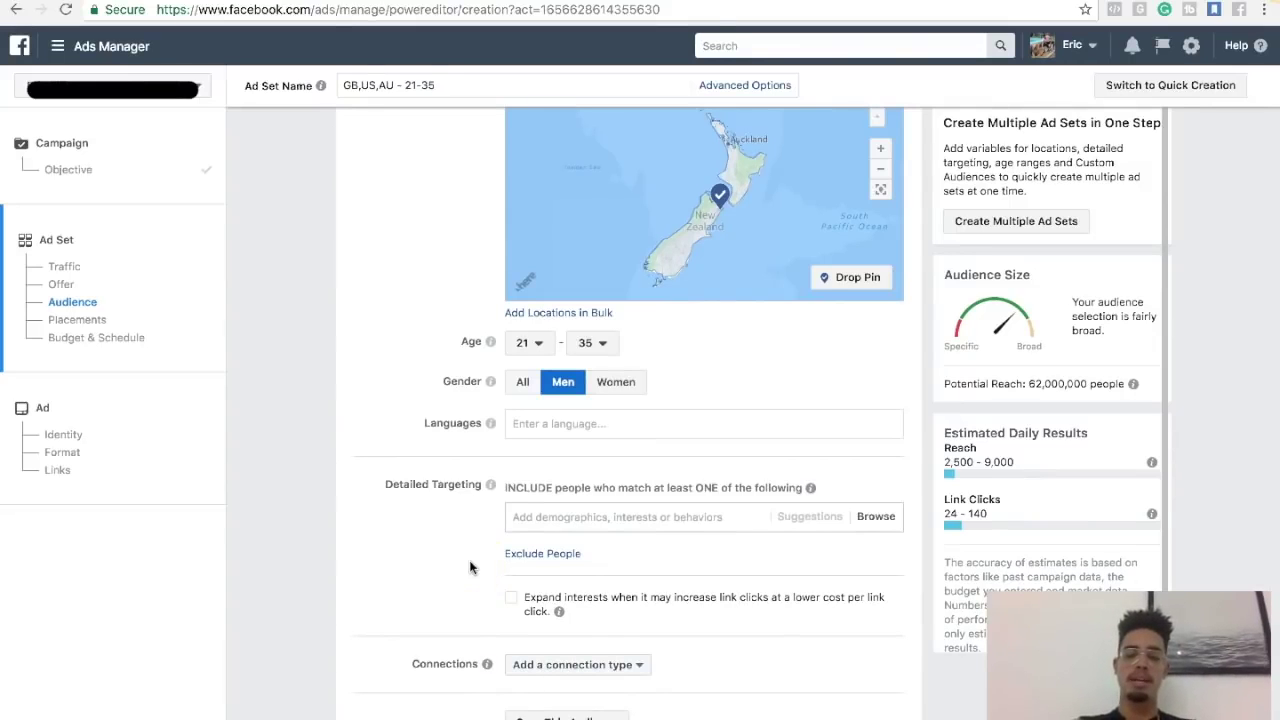
scroll(470, 567, "down", 1)
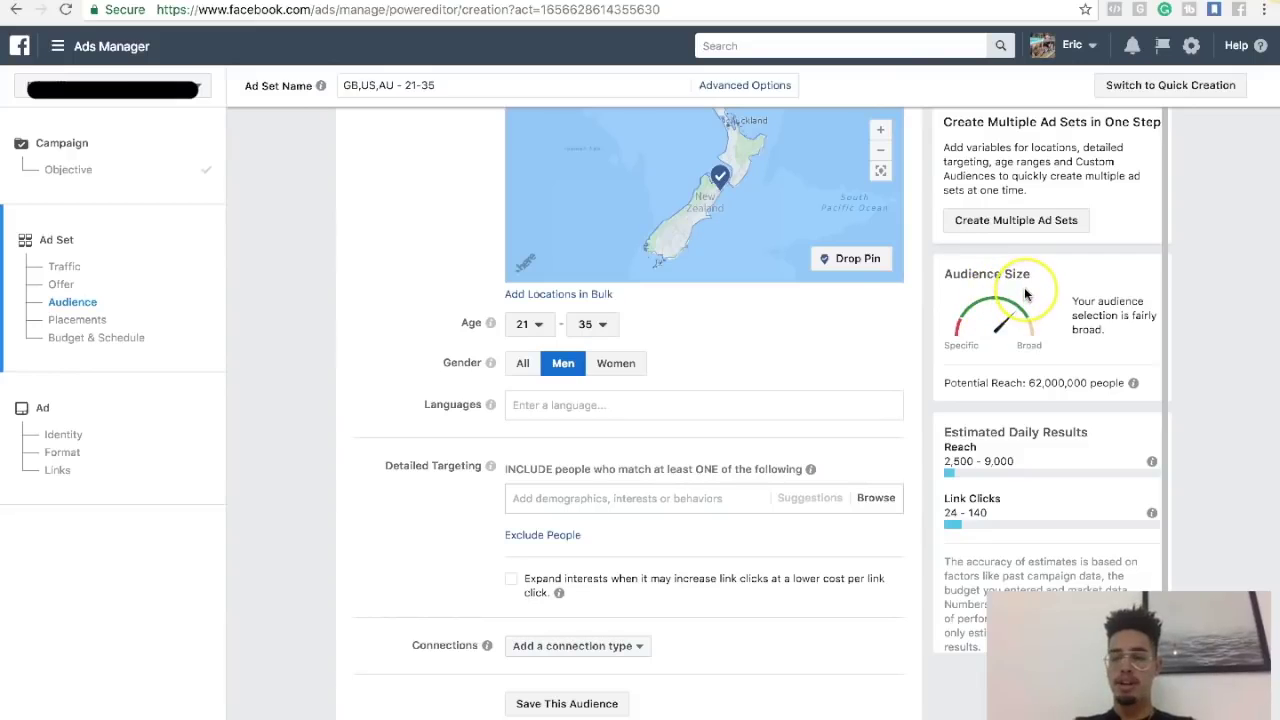
scroll(377, 235, "up", 3)
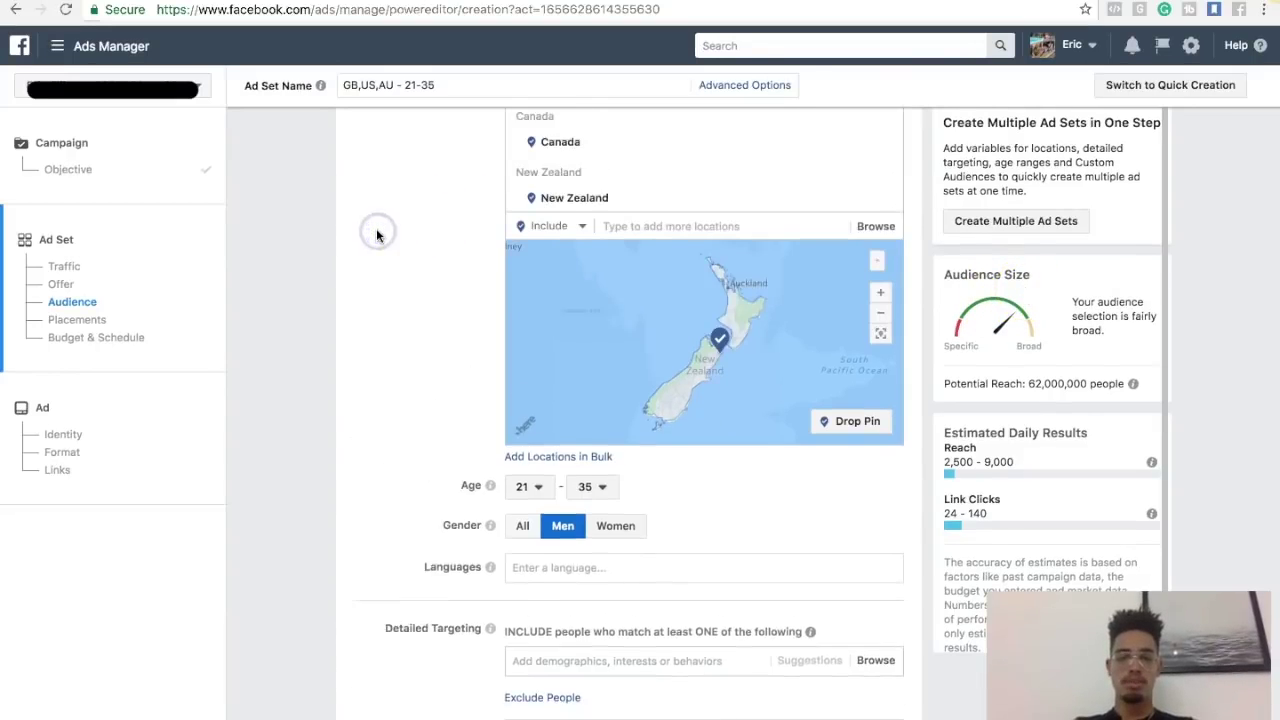
scroll(377, 235, "up", 4)
scroll(377, 235, "down", 2)
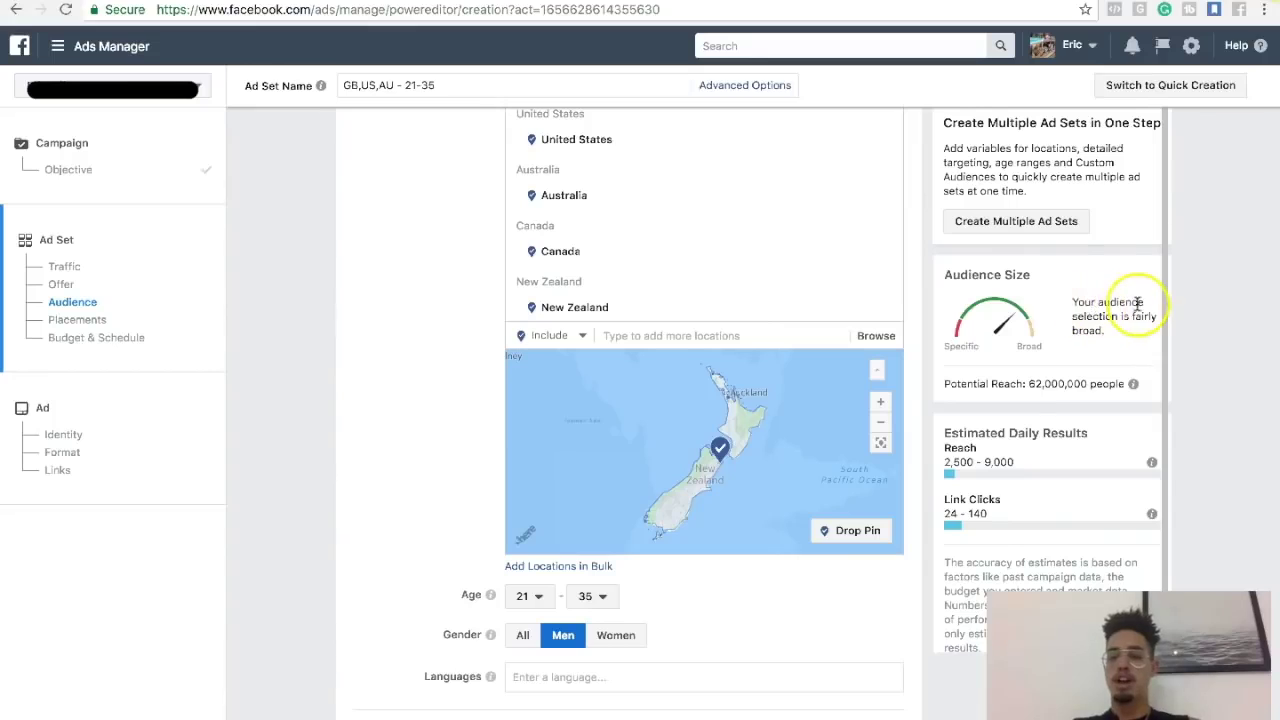
mouse_move(1072, 302)
left_mouse_down()
mouse_move(1104, 327)
mouse_move(1080, 298)
left_mouse_up()
left_click(1110, 335)
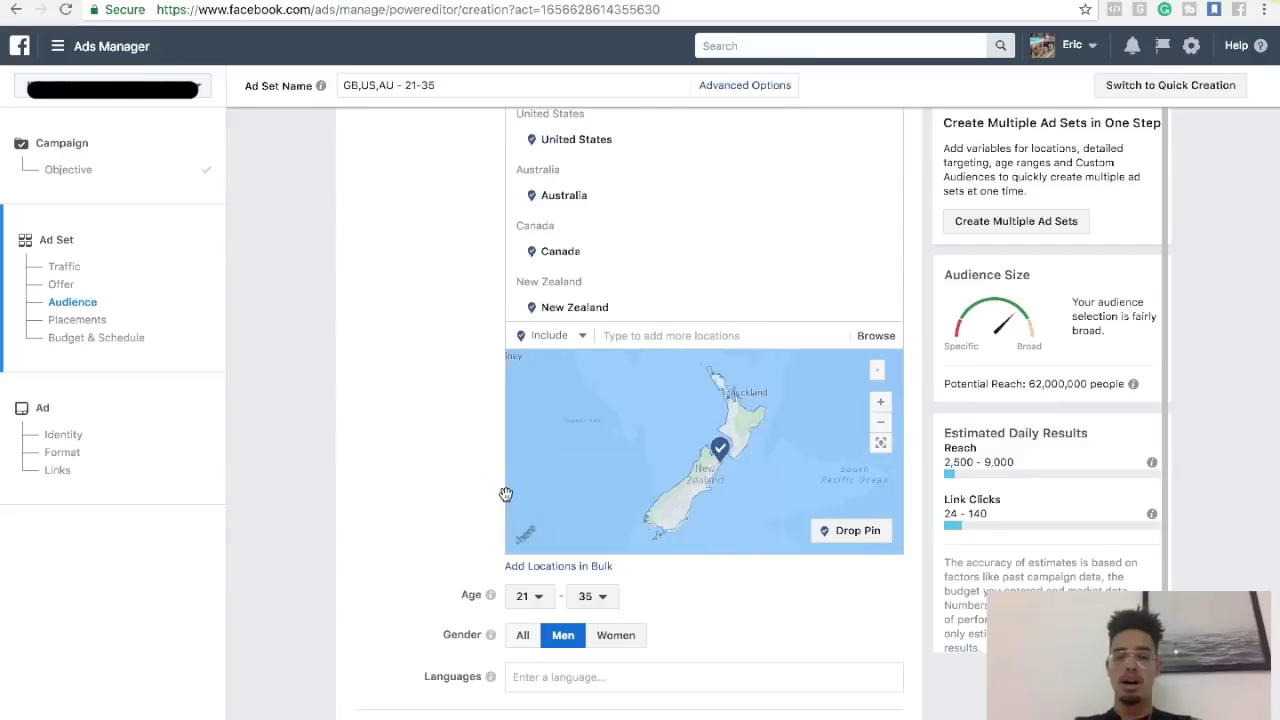
Browse the detailed targeting categories, looking through the Demographics and Behaviors lists
scroll(443, 478, "down", 2)
scroll(441, 472, "down", 3)
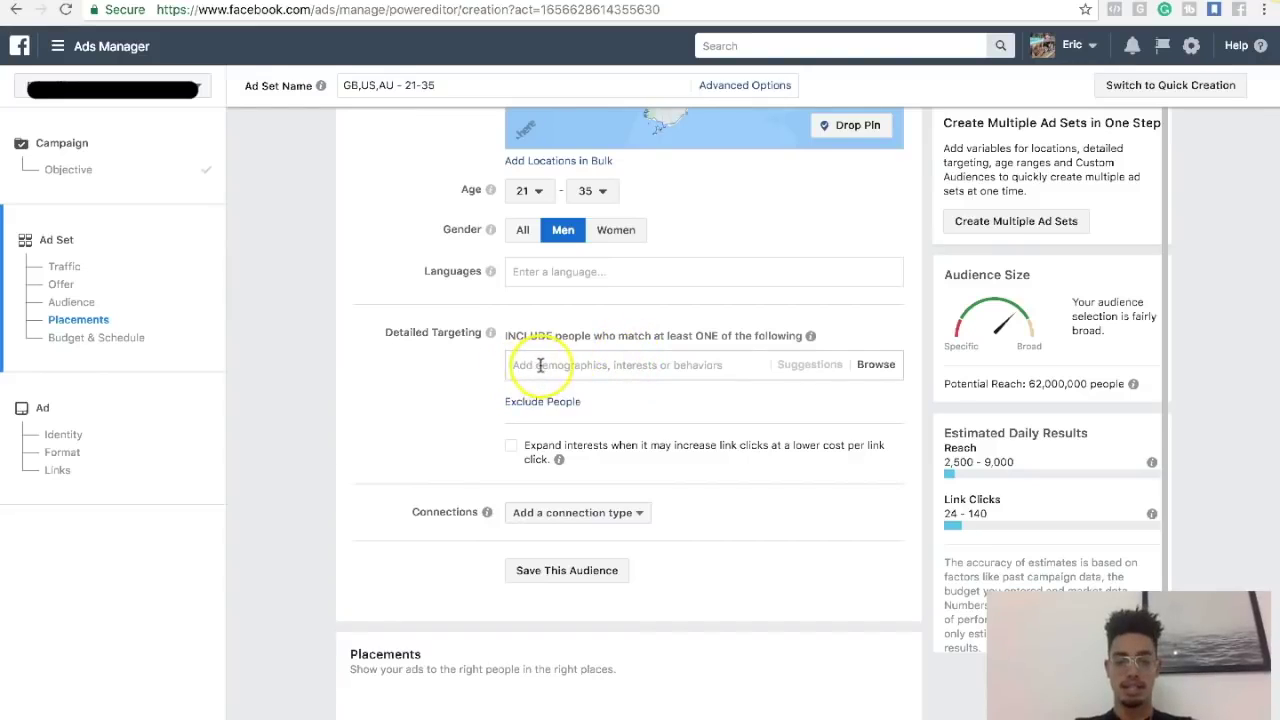
left_click(874, 366)
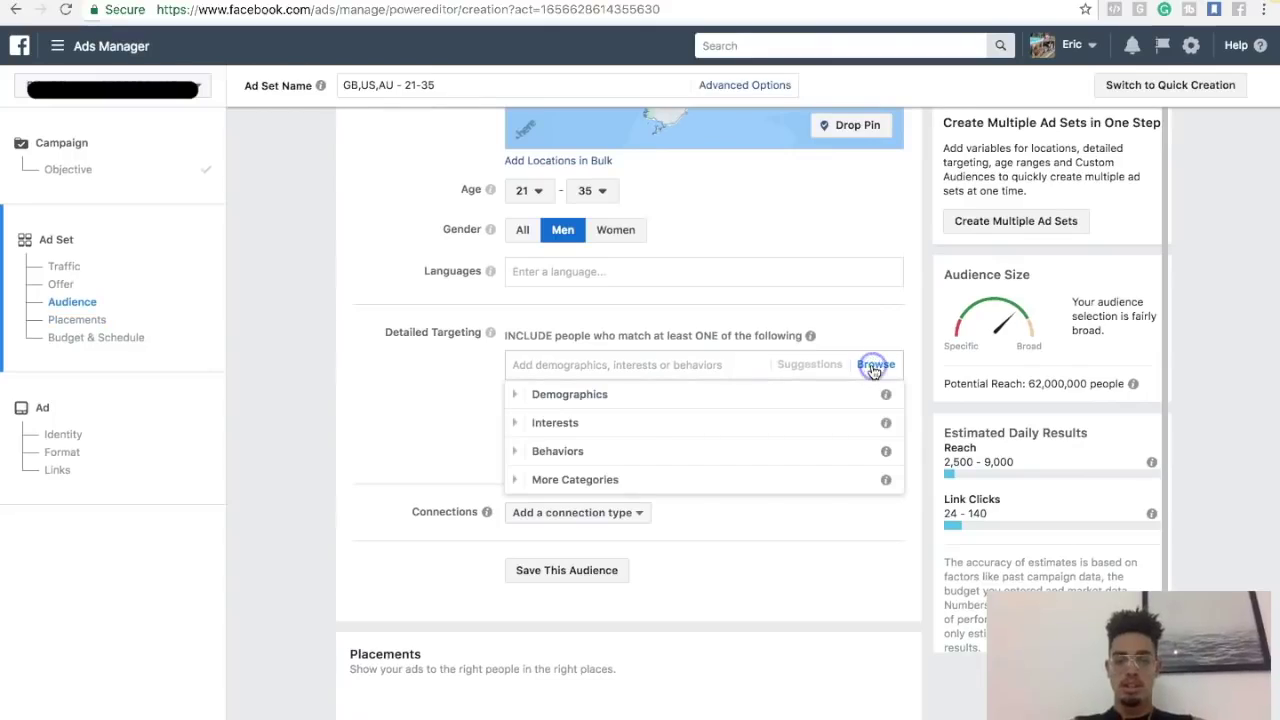
left_click(604, 398)
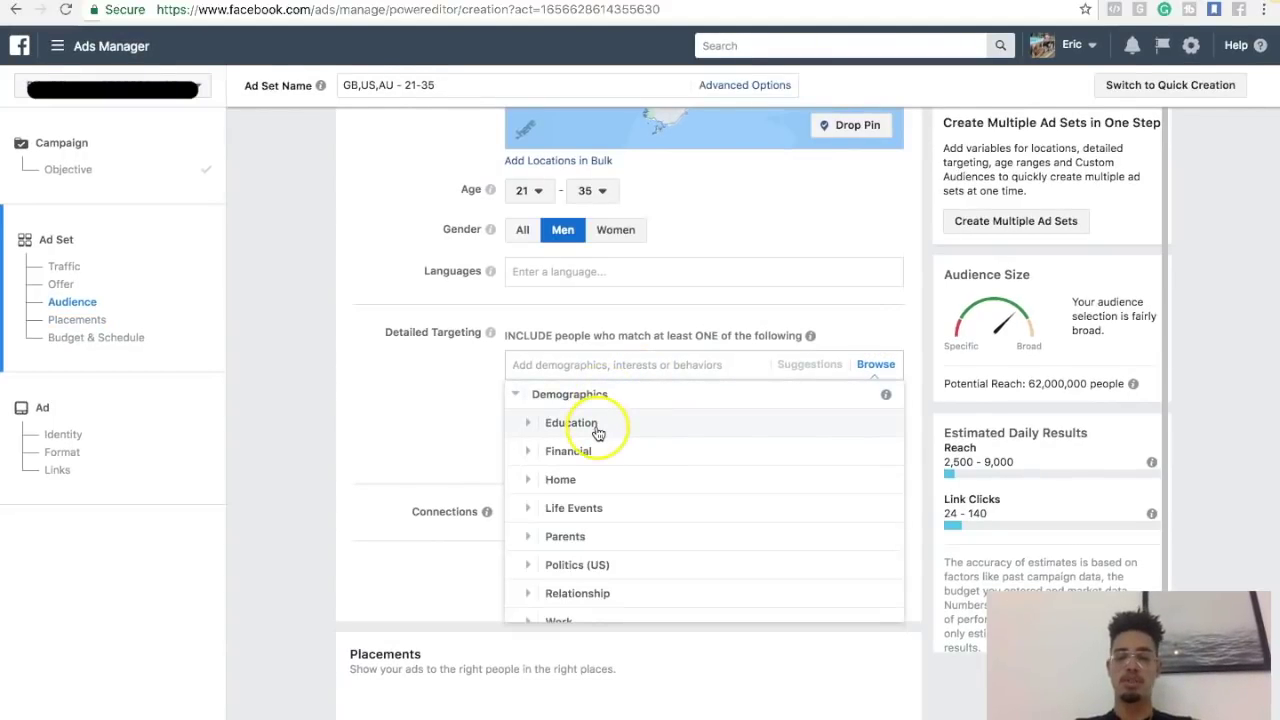
scroll(597, 452, "down", 2)
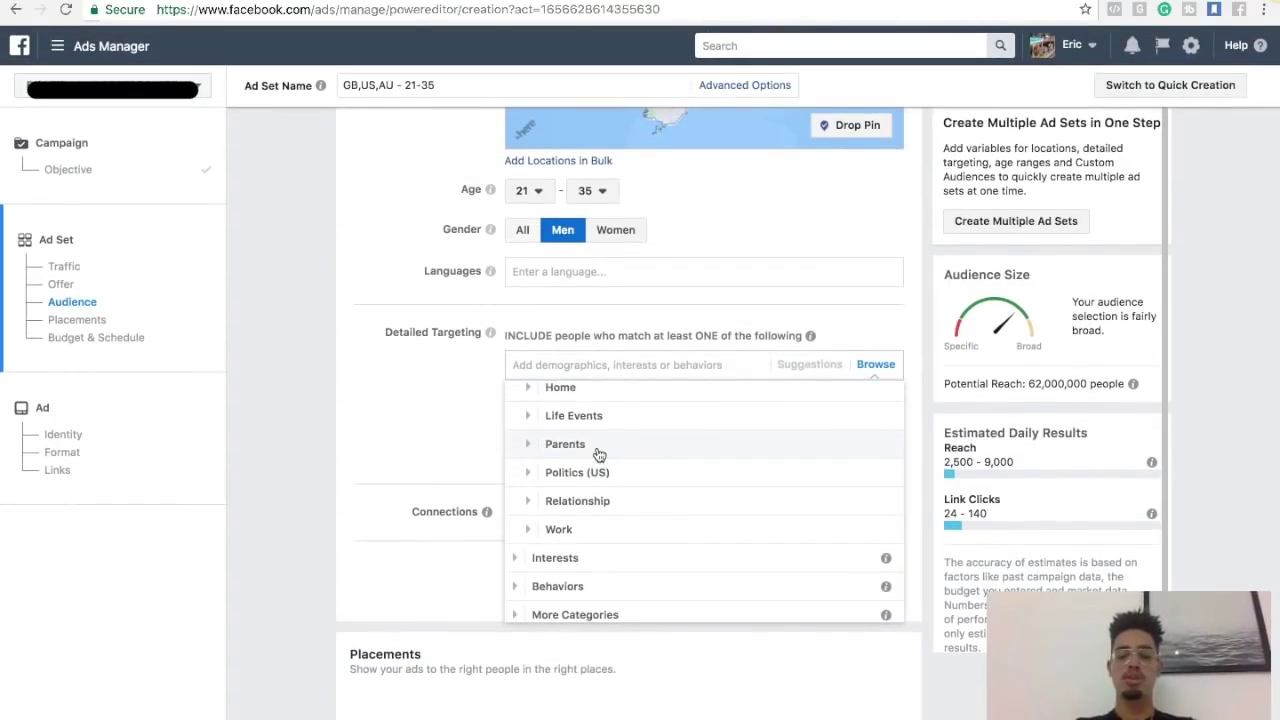
left_click(571, 586)
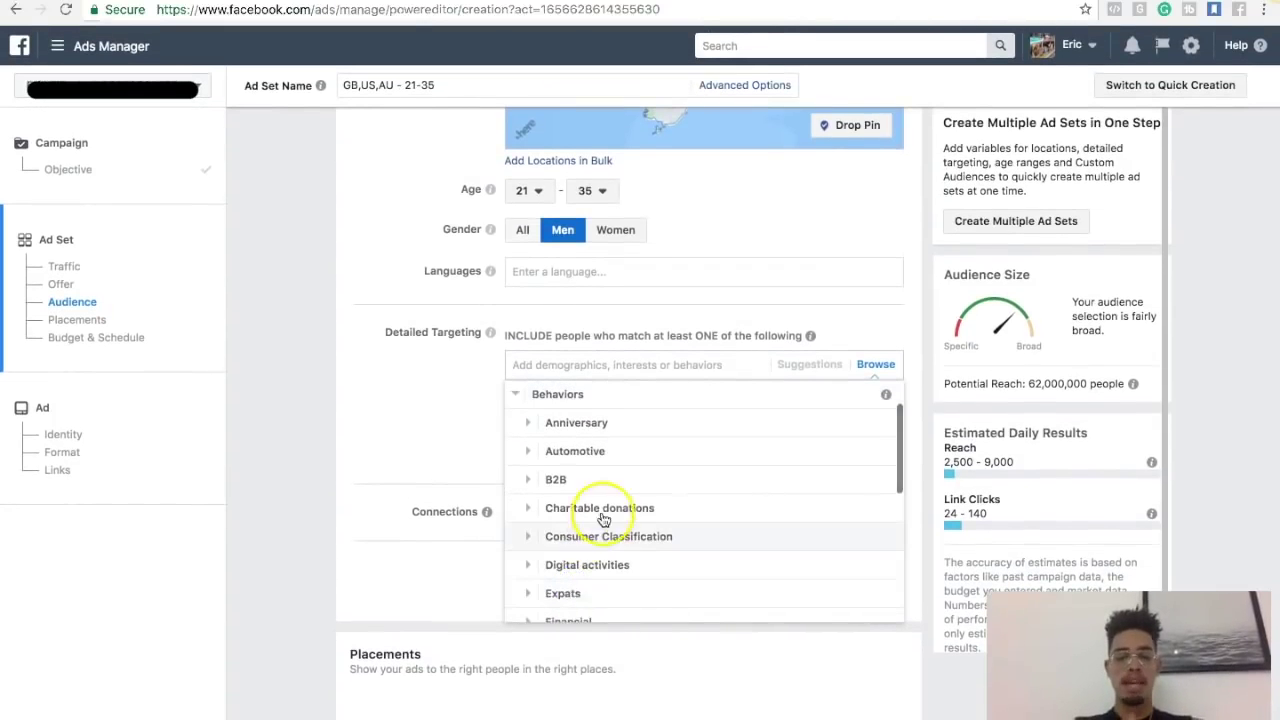
scroll(605, 513, "down", 3)
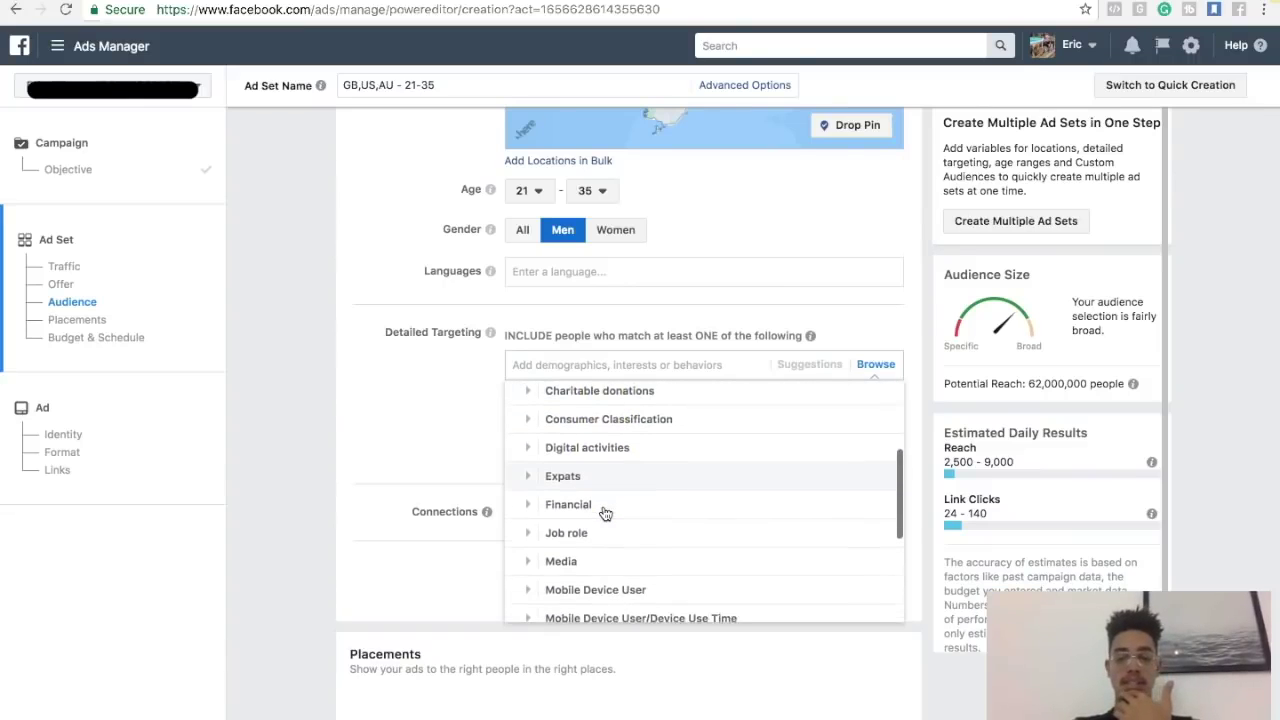
scroll(605, 513, "down", 5)
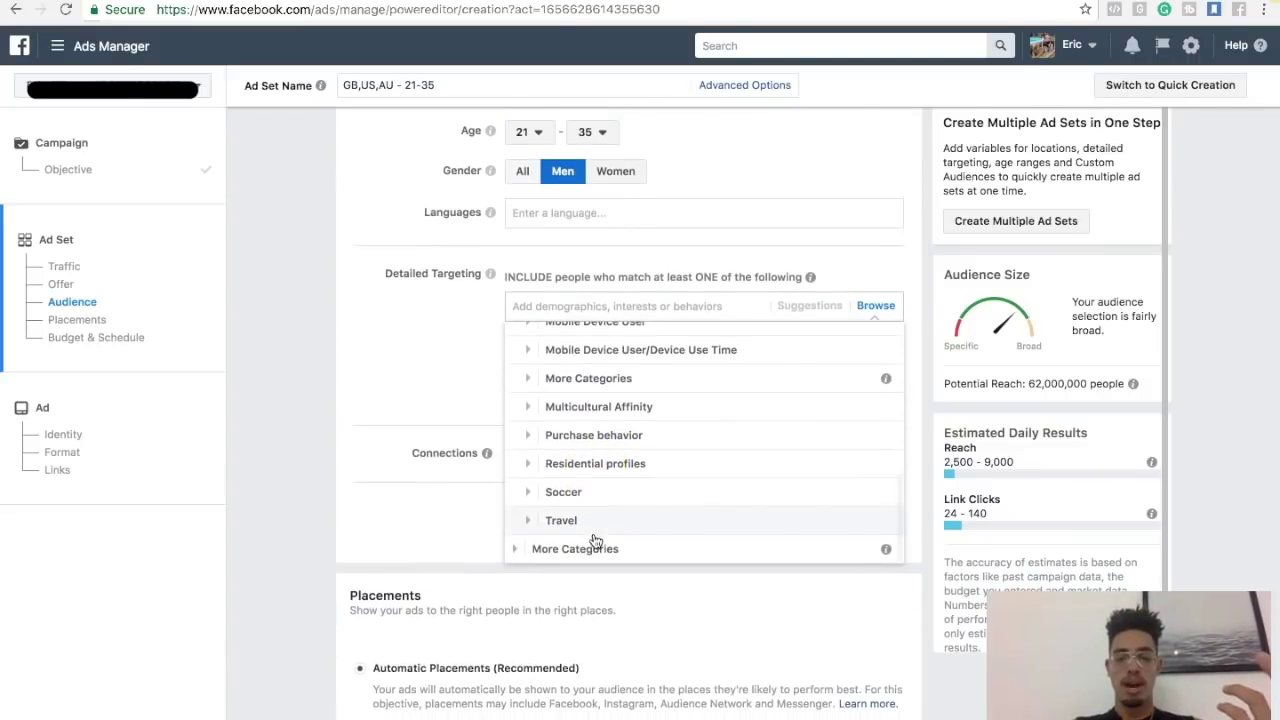
Examine the Purchase behavior subcategories under Behaviors, and collapse them again
left_click(622, 437)
scroll(618, 477, "down", 2)
scroll(618, 475, "down", 4)
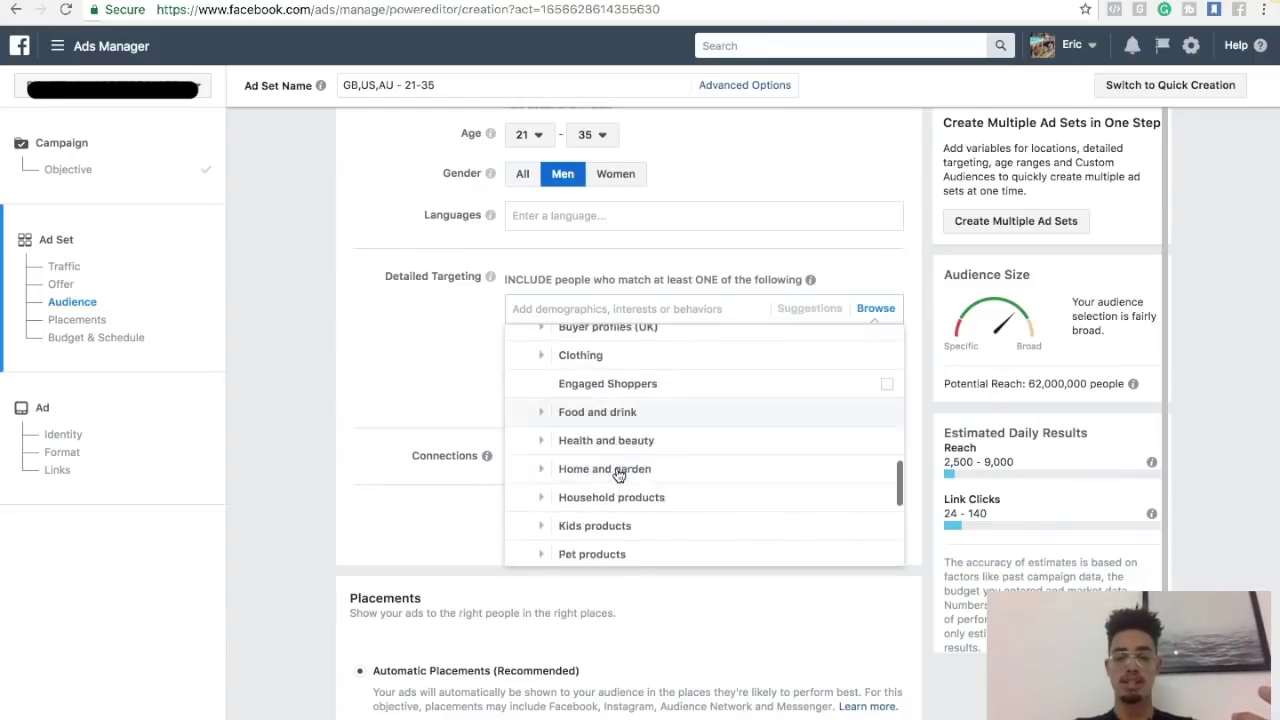
scroll(618, 475, "up", 10)
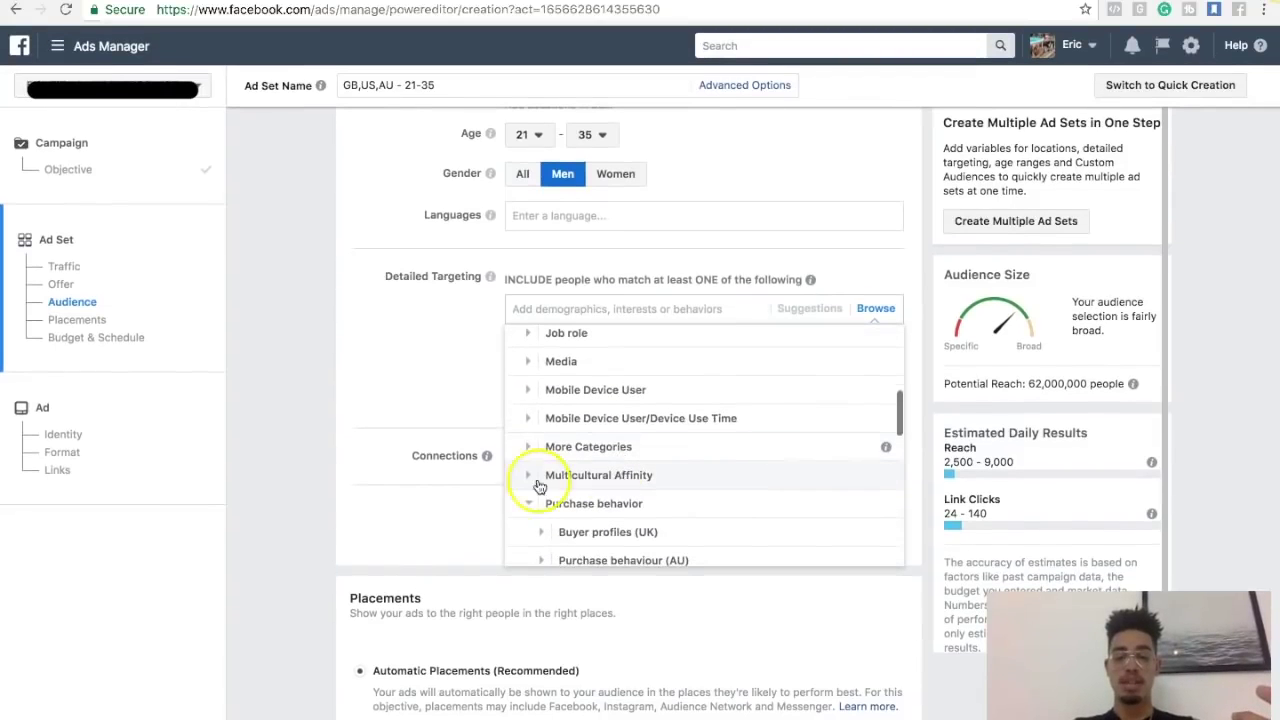
left_click(527, 508)
Look through the Behaviors list and examine the Digital activities options, including the Console gamers details
scroll(530, 510, "up", 4)
scroll(540, 508, "down", 2)
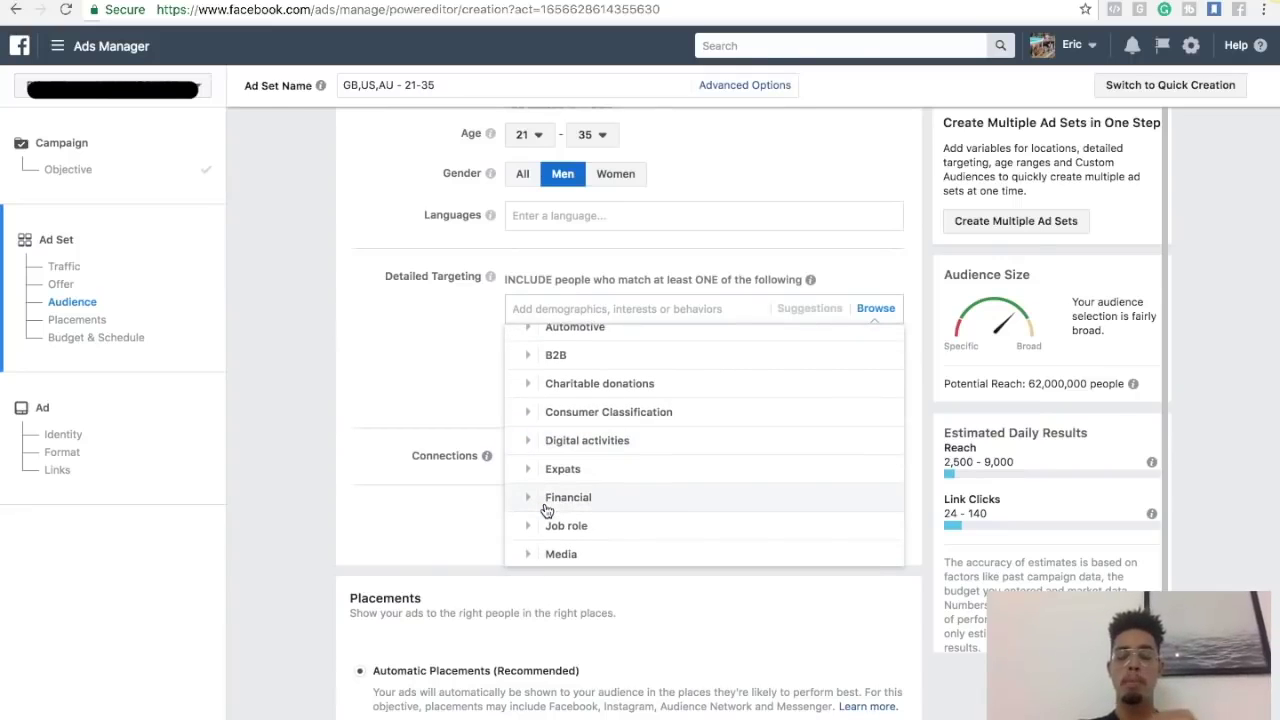
scroll(547, 510, "down", 1)
scroll(547, 510, "up", 4)
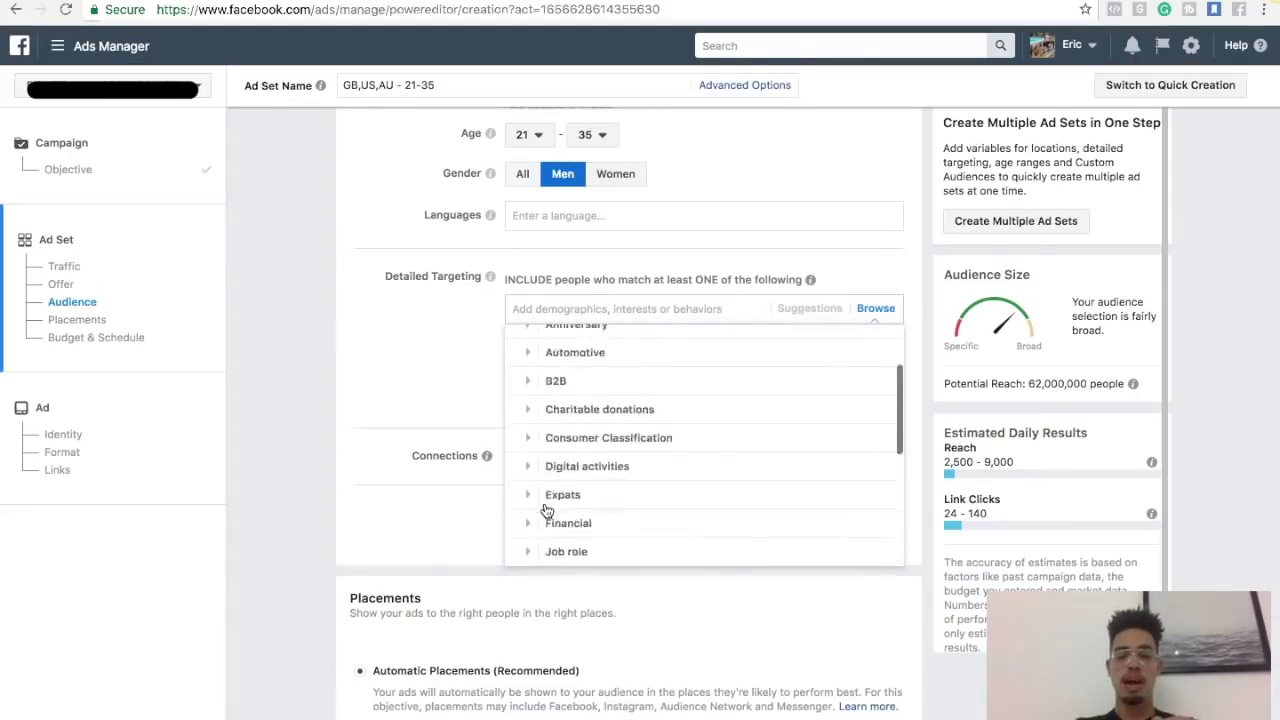
scroll(547, 510, "down", 3)
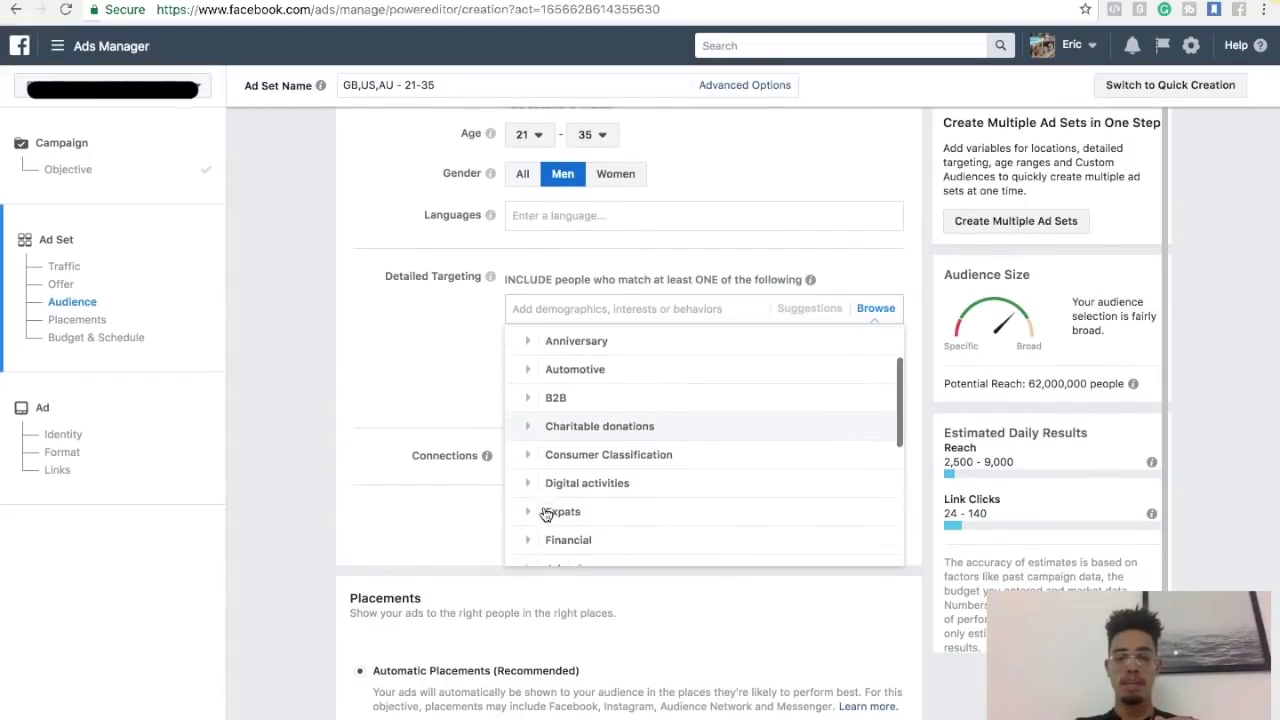
left_click(590, 437)
scroll(590, 437, "up", 1)
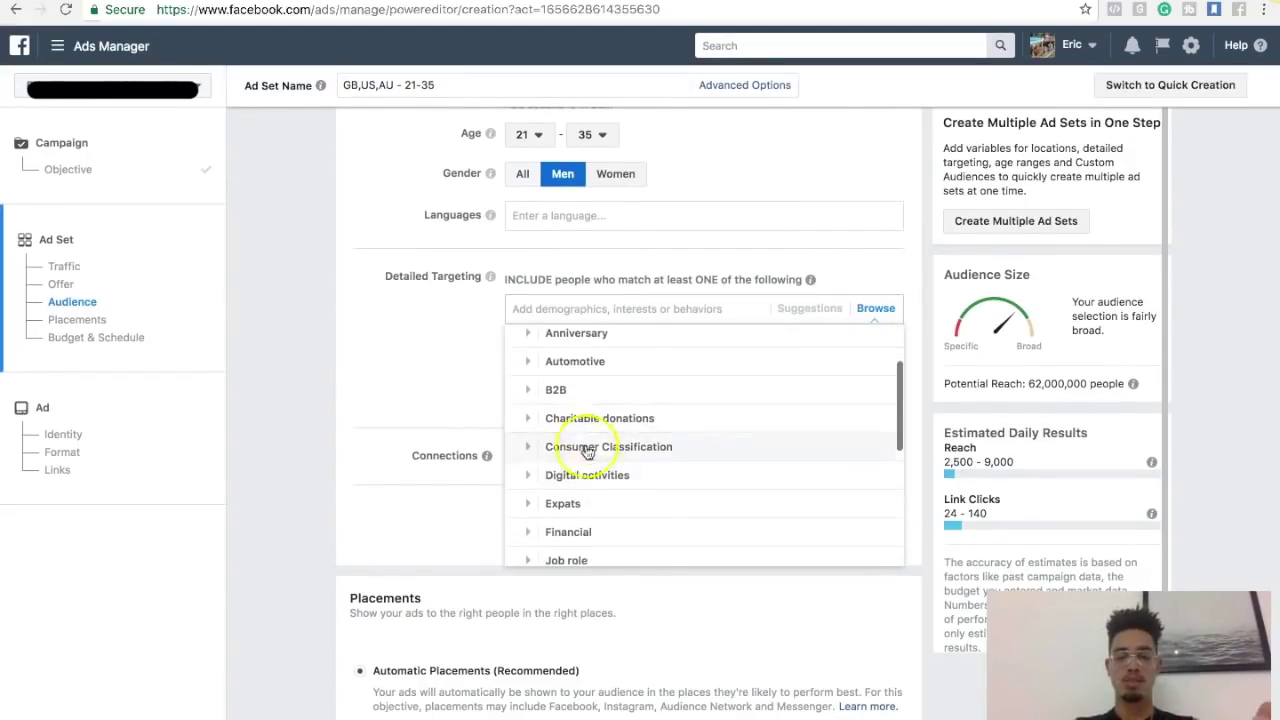
left_click(581, 482)
scroll(585, 500, "down", 2)
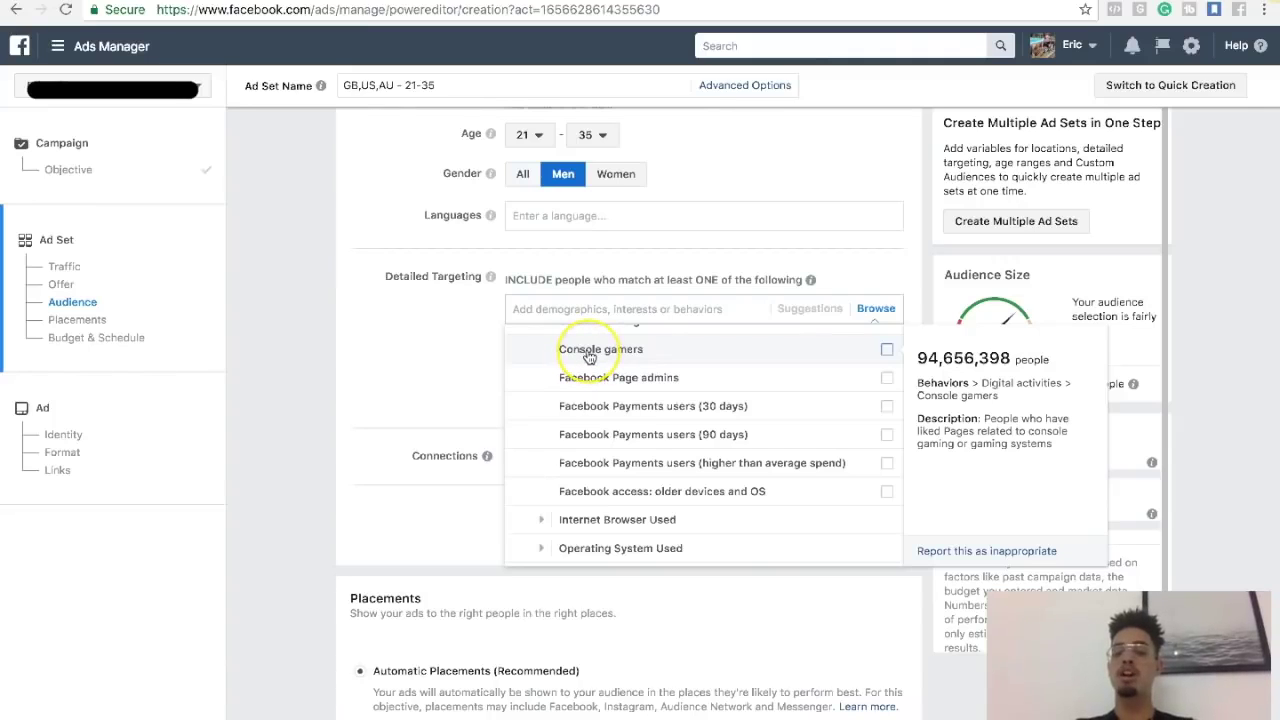
scroll(590, 357, "up", 3)
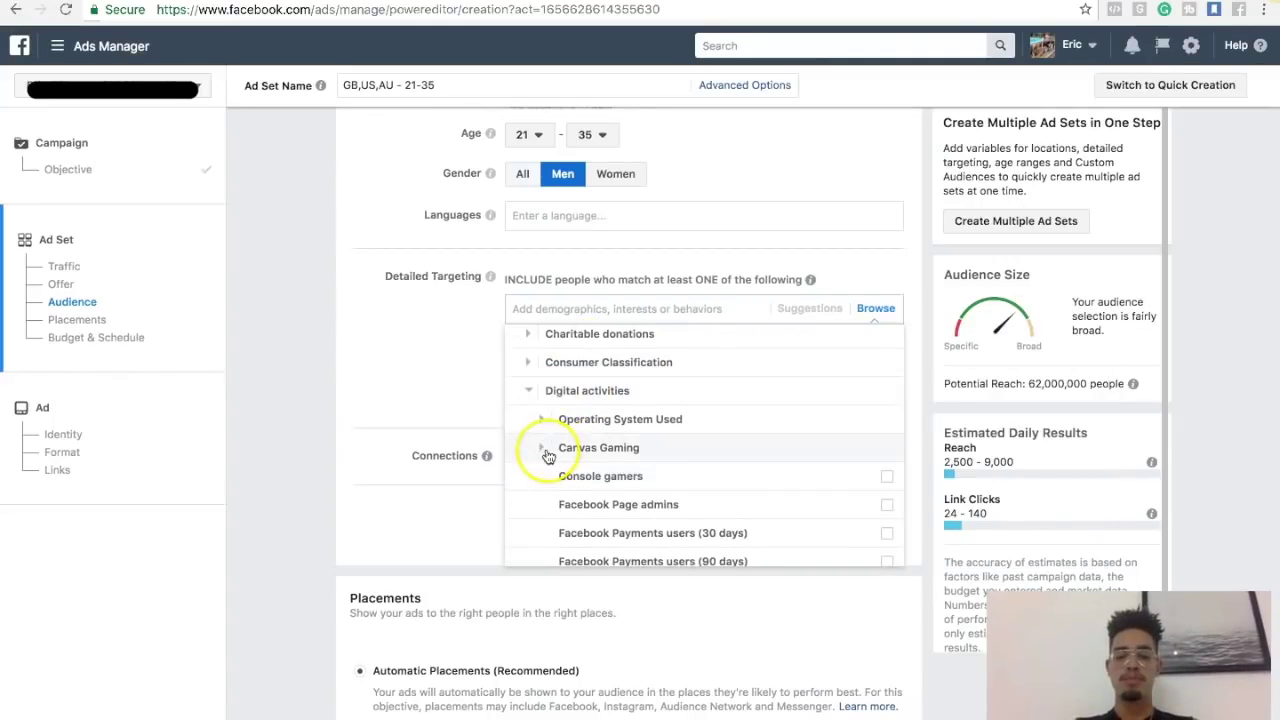
Examine the Operating System Used options under Digital activities, and collapse the whole Behaviors category
left_click(543, 423)
left_click(562, 425)
left_click(538, 421)
left_click(551, 453)
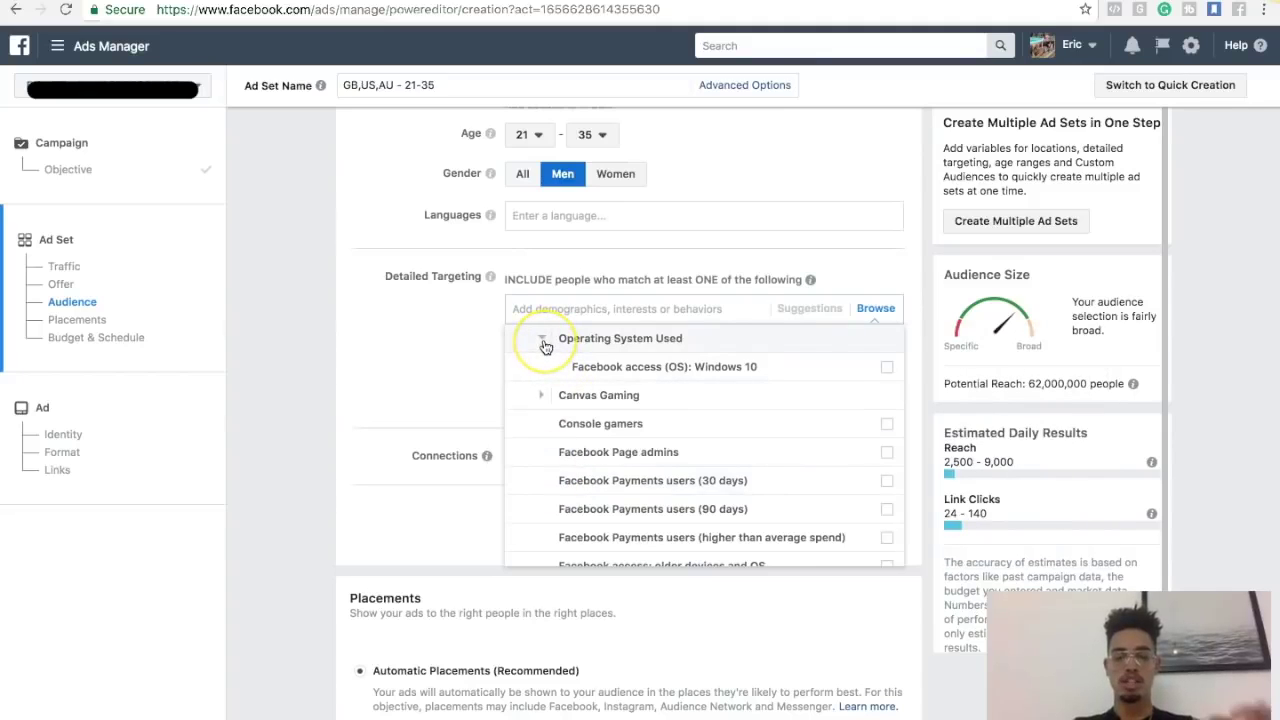
left_click(543, 341)
scroll(546, 380, "up", 1)
left_click(533, 400)
left_click(533, 400)
scroll(540, 410, "up", 2)
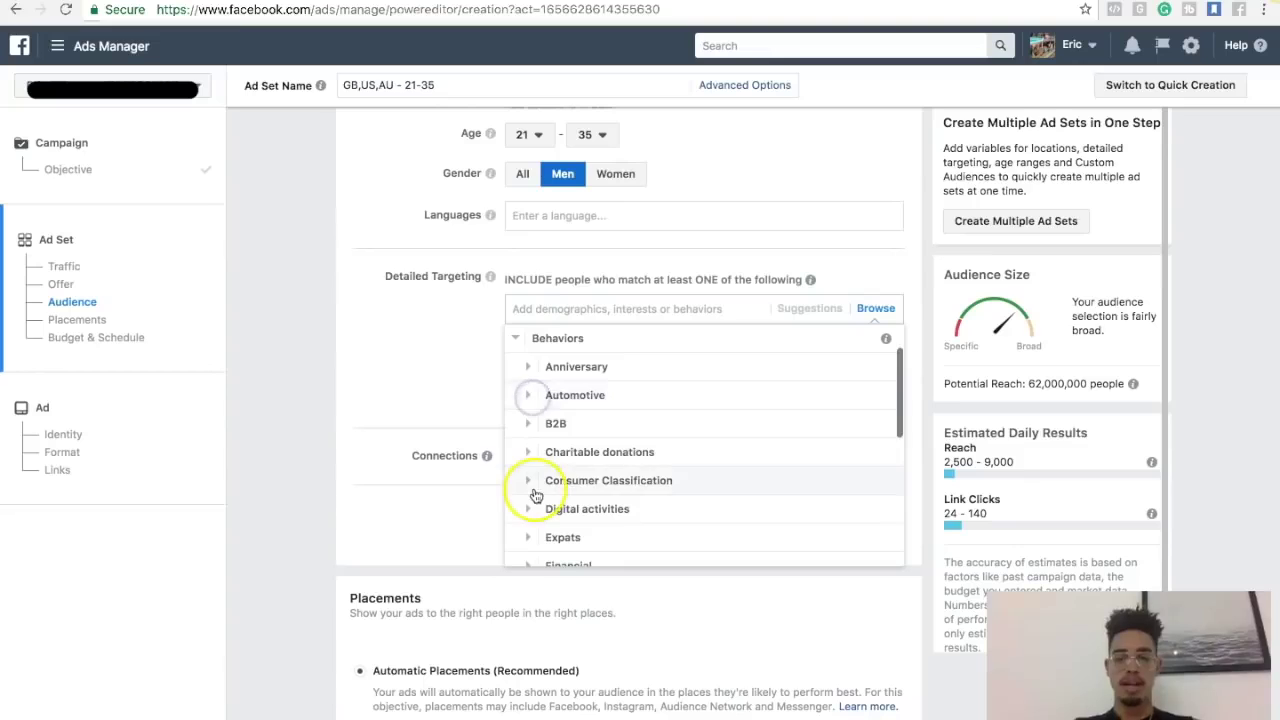
scroll(530, 388, "up", 1)
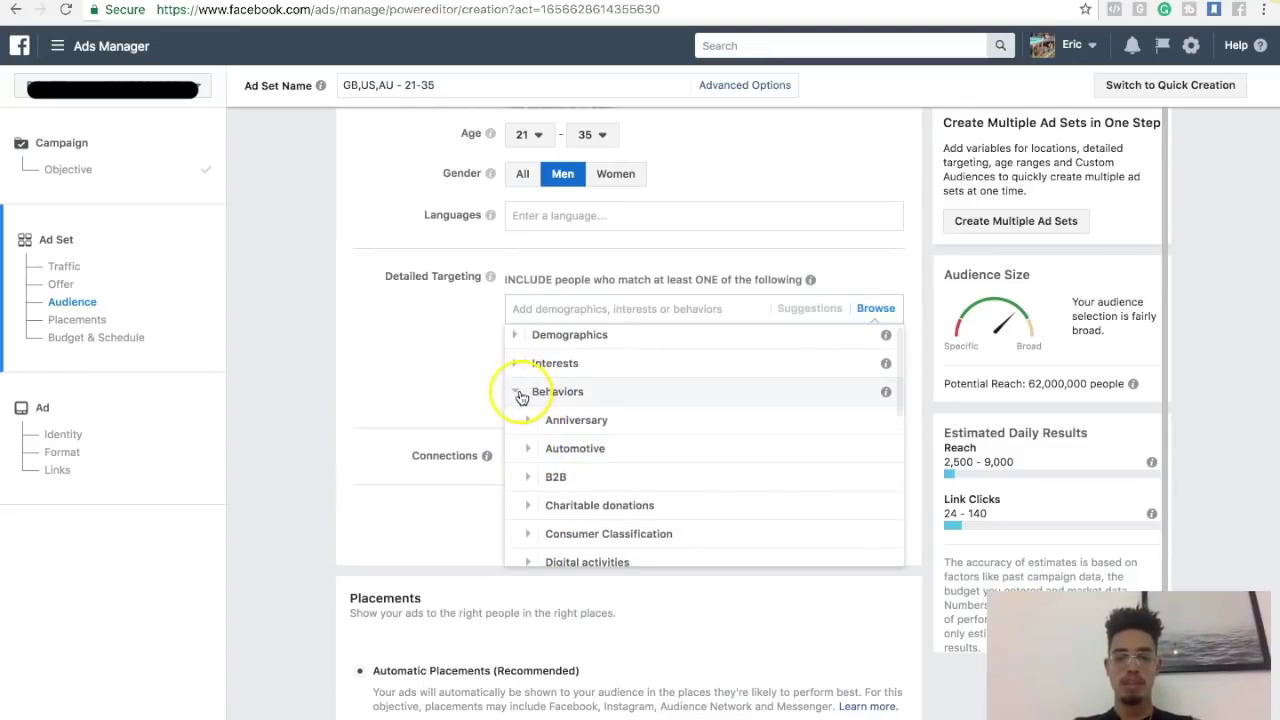
left_click(519, 395)
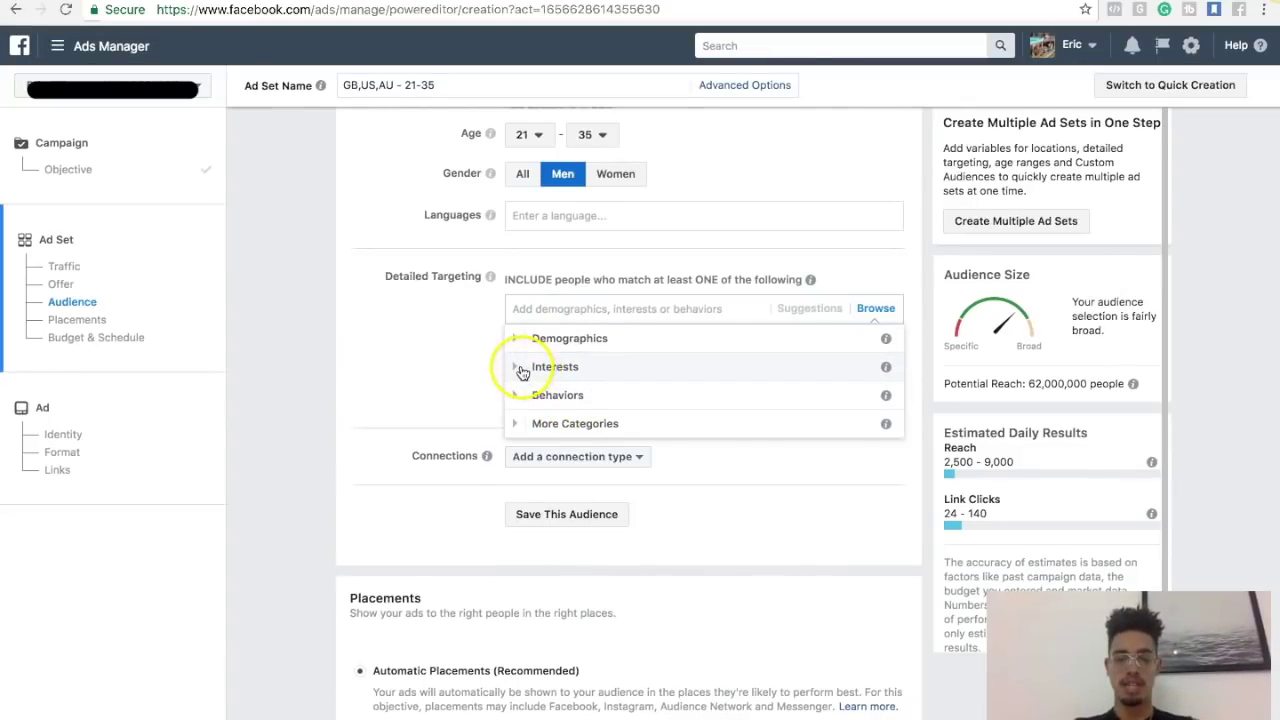
Expand the Interests category and examine the Fitness and wellness interests, including Yoga, before collapsing that group
left_click(519, 367)
left_click(586, 372)
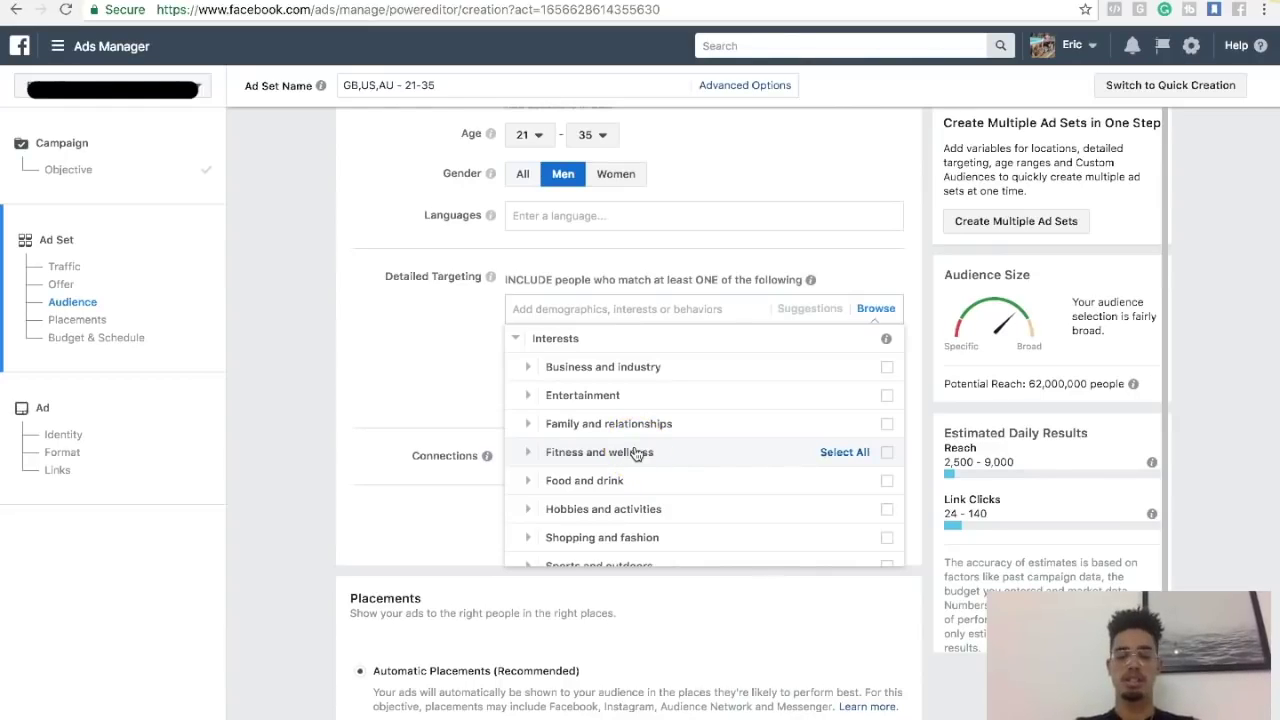
left_click(566, 456)
scroll(565, 460, "down", 5)
scroll(565, 460, "up", 1)
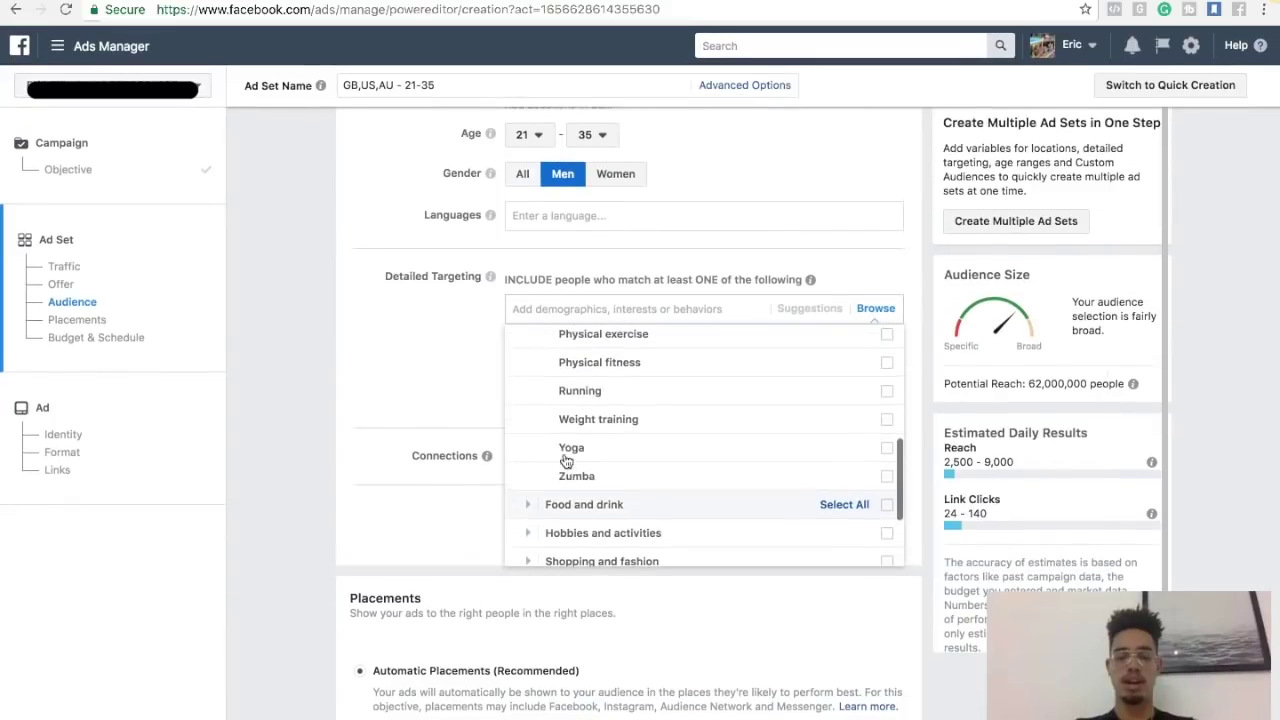
left_click(590, 457)
scroll(590, 457, "up", 3)
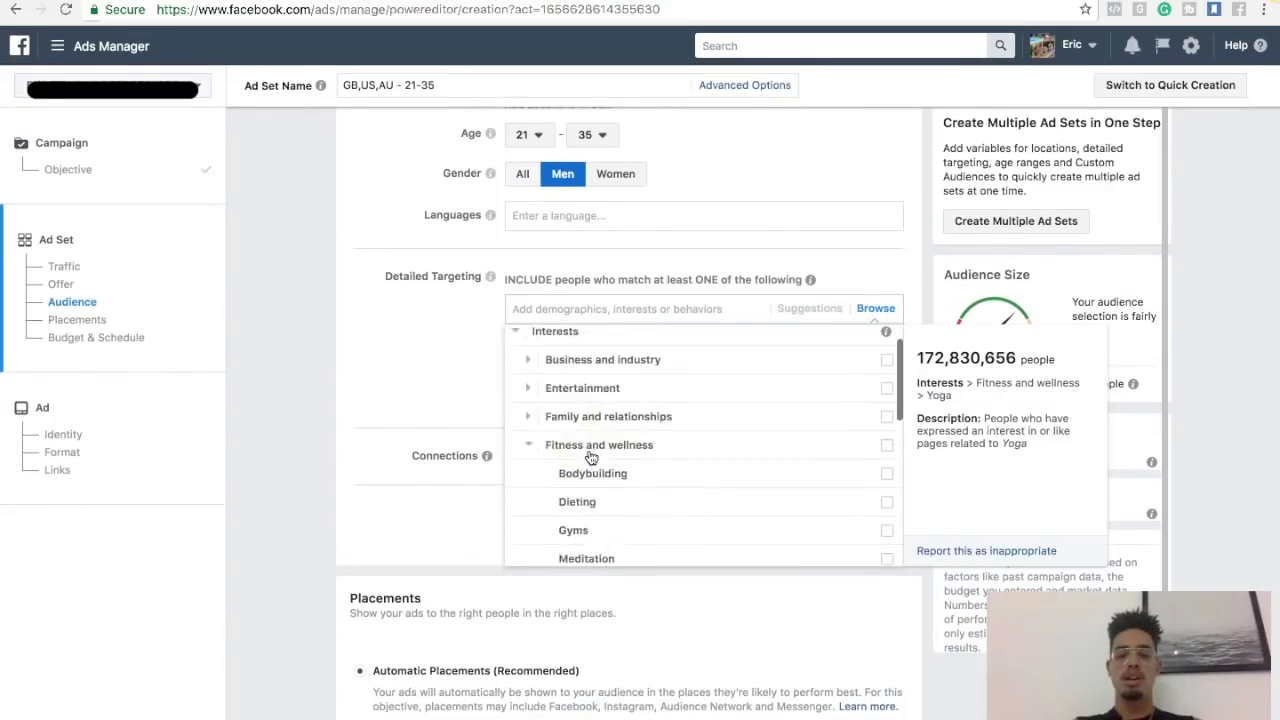
left_click(522, 480)
Expand Hobbies and activities under Interests and examine its subcategories
scroll(530, 480, "down", 1)
scroll(530, 475, "down", 2)
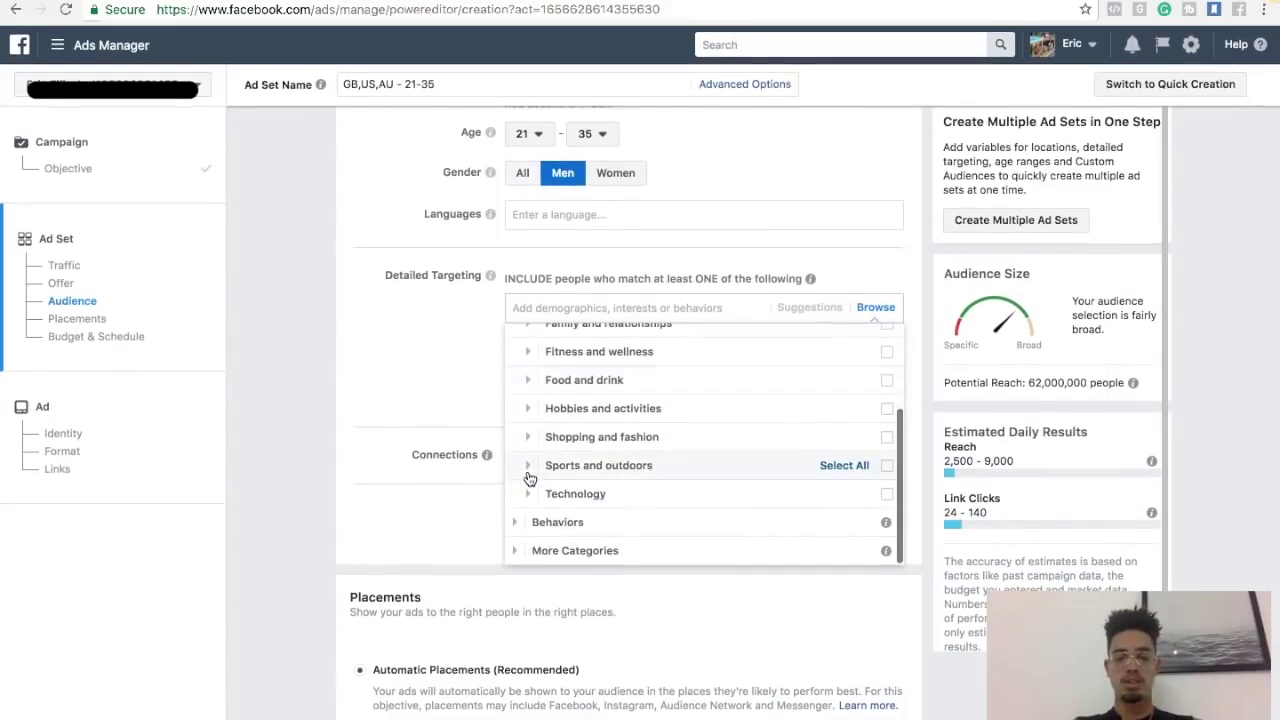
scroll(525, 420, "up", 1)
left_click(531, 409)
scroll(578, 460, "down", 2)
scroll(578, 460, "down", 3)
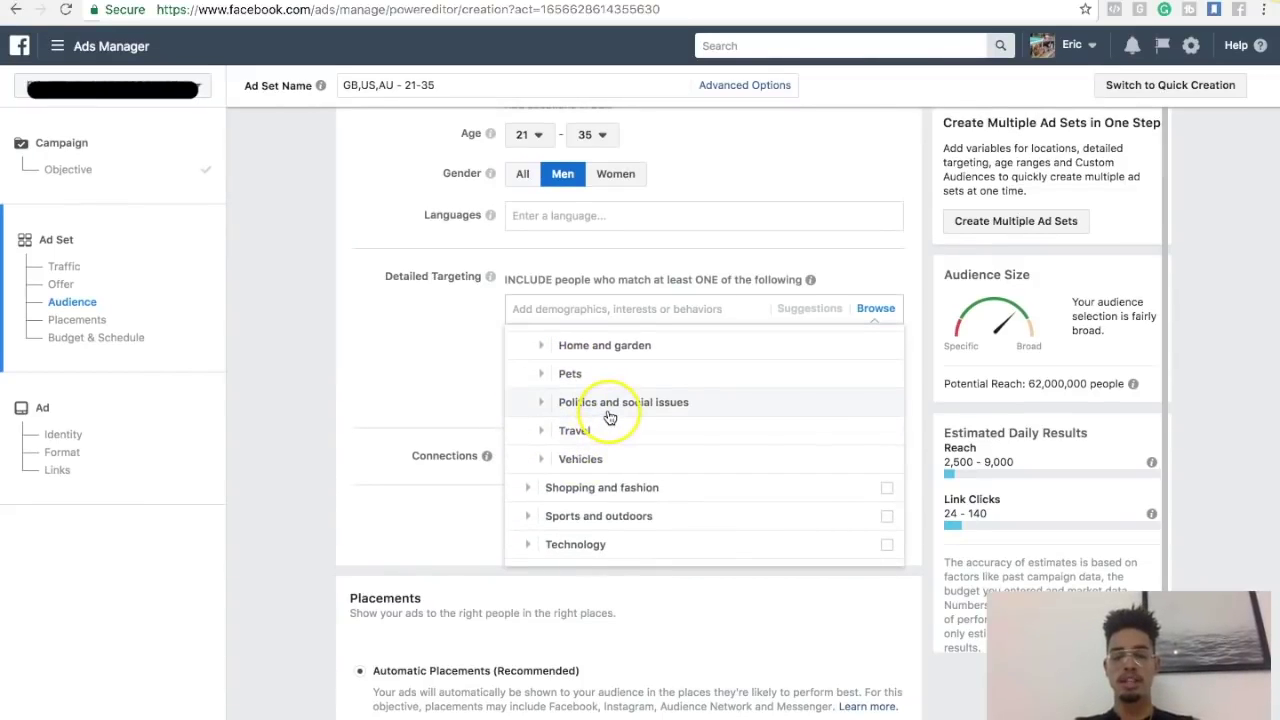
Examine the Pets interests under Hobbies and activities, and collapse both the Pets group and the whole Interests category
left_click(587, 380)
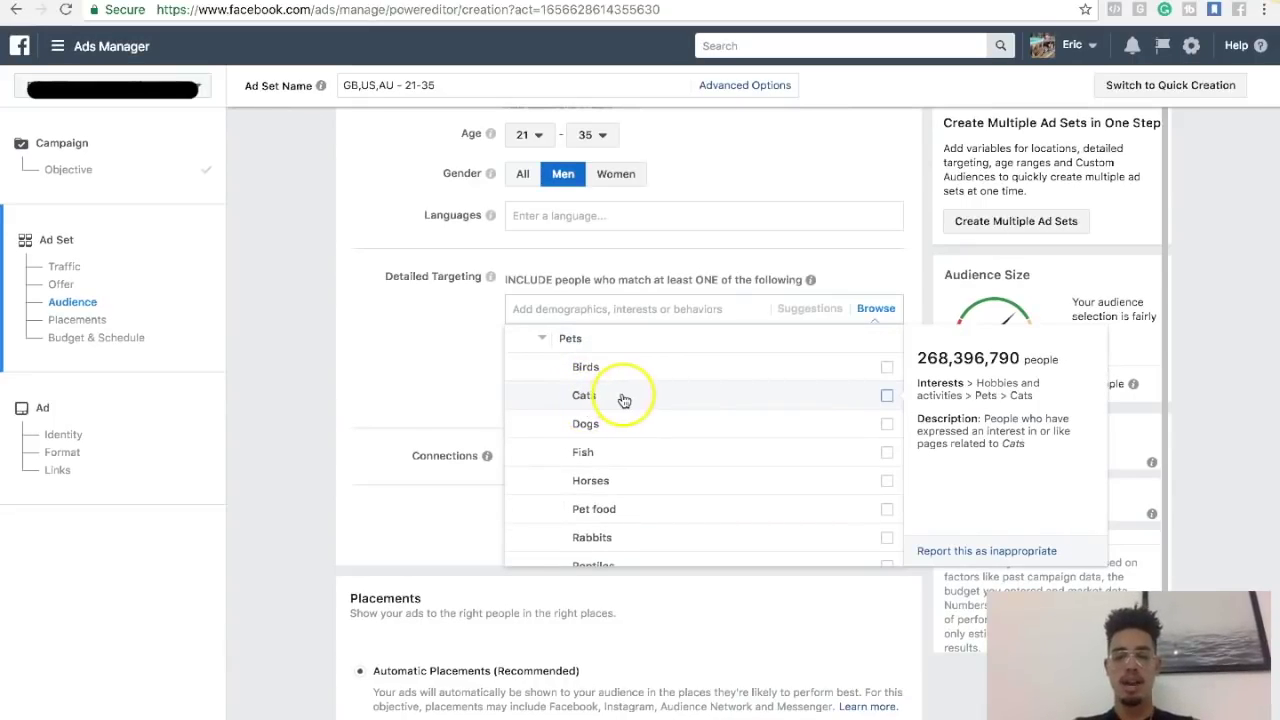
scroll(588, 427, "up", 1)
left_click(541, 388)
scroll(545, 400, "up", 2)
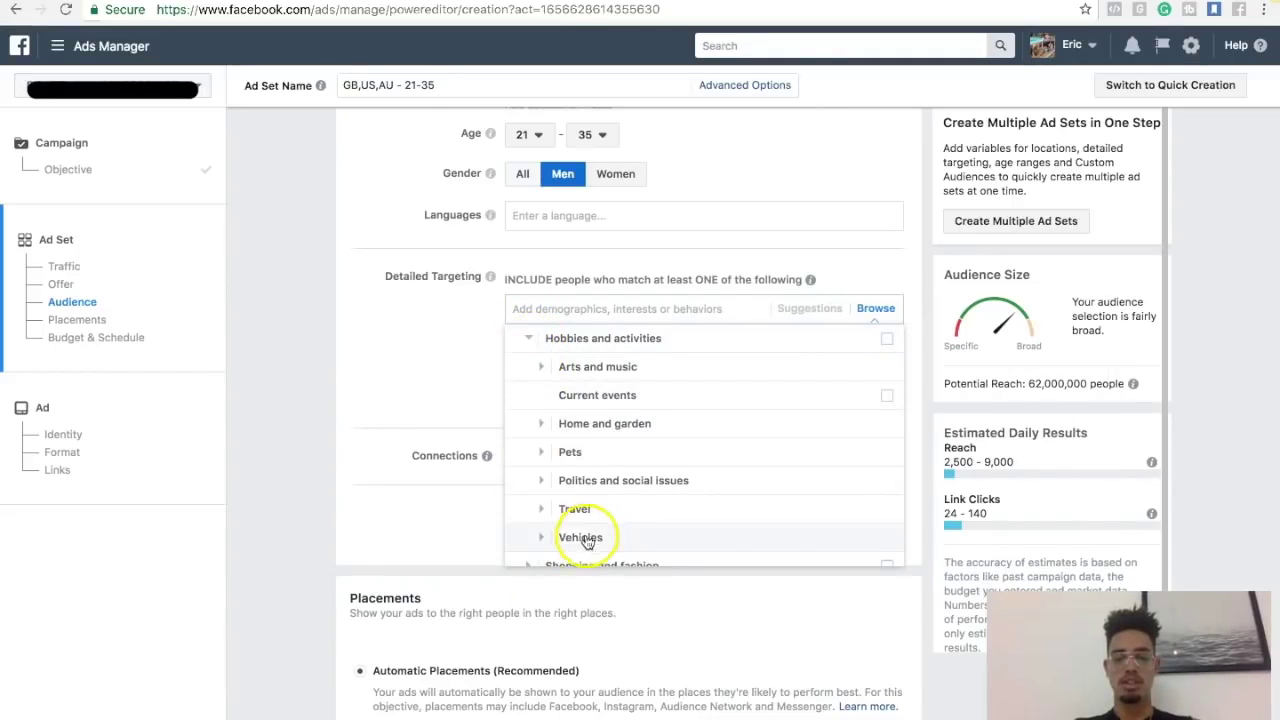
scroll(588, 520, "down", 3)
scroll(590, 460, "up", 3)
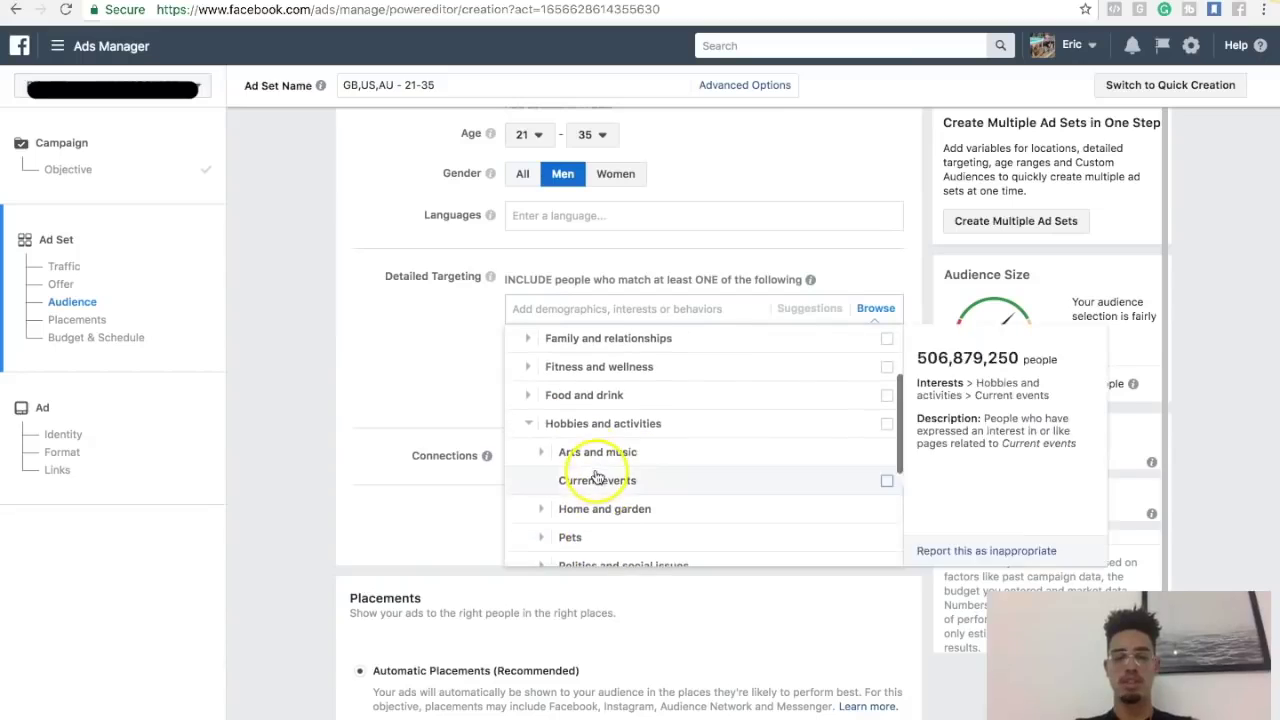
scroll(531, 423, "up", 4)
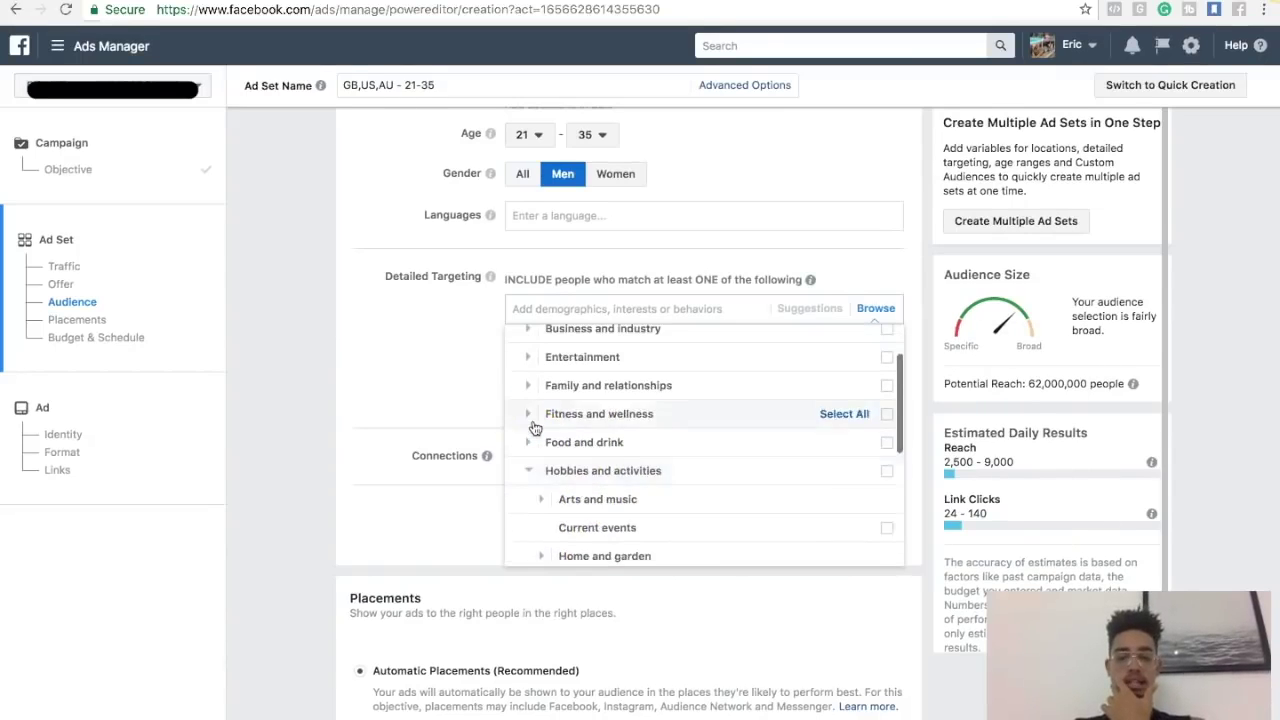
left_click(519, 367)
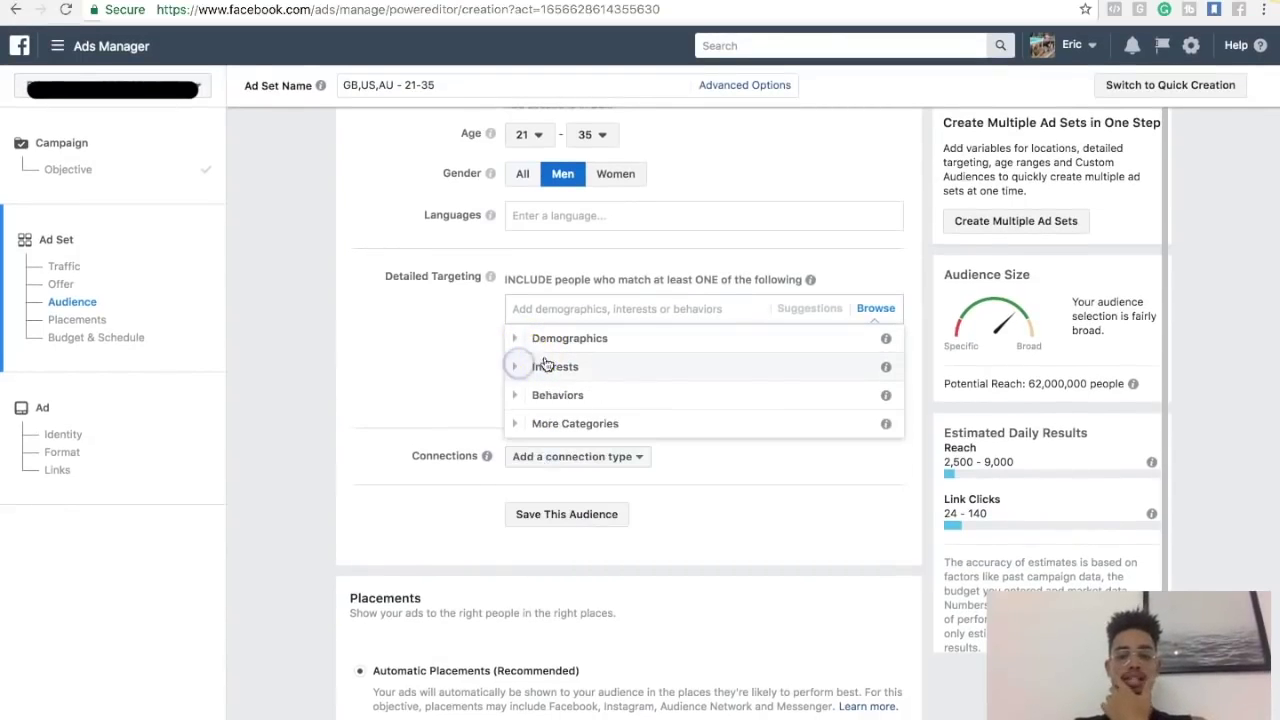
left_click(531, 428)
left_click(530, 431)
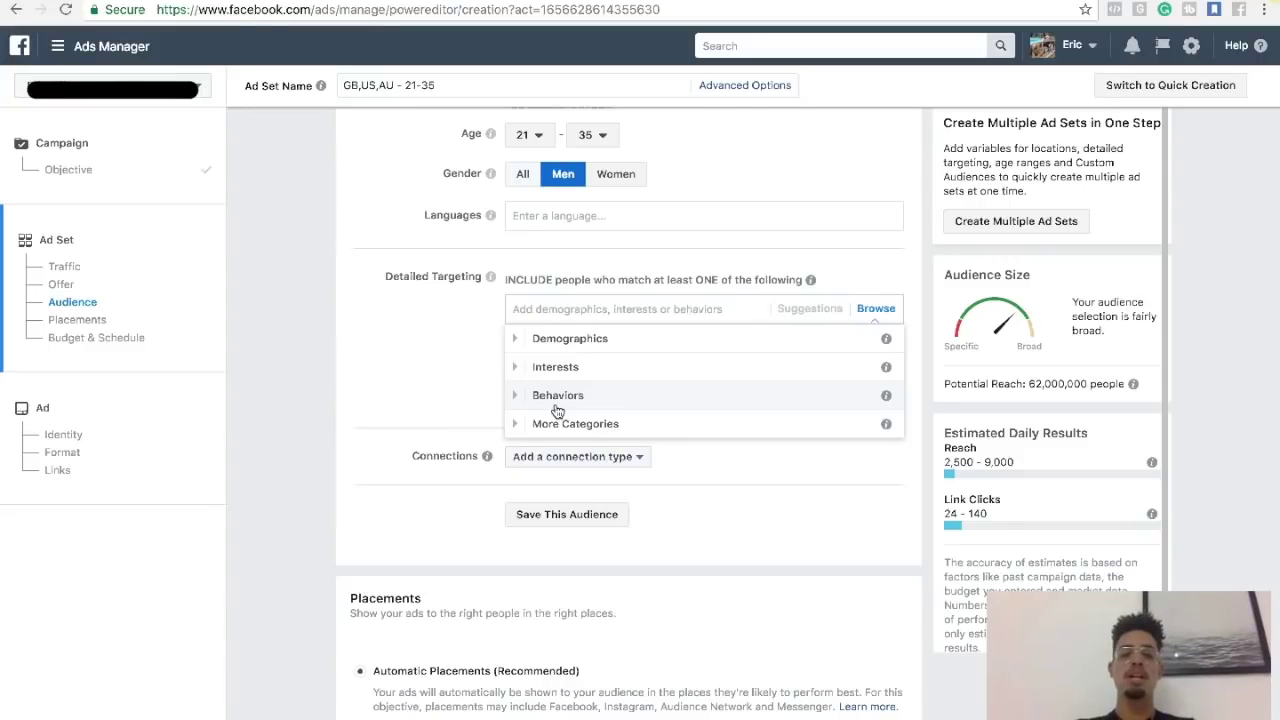
left_click(592, 337)
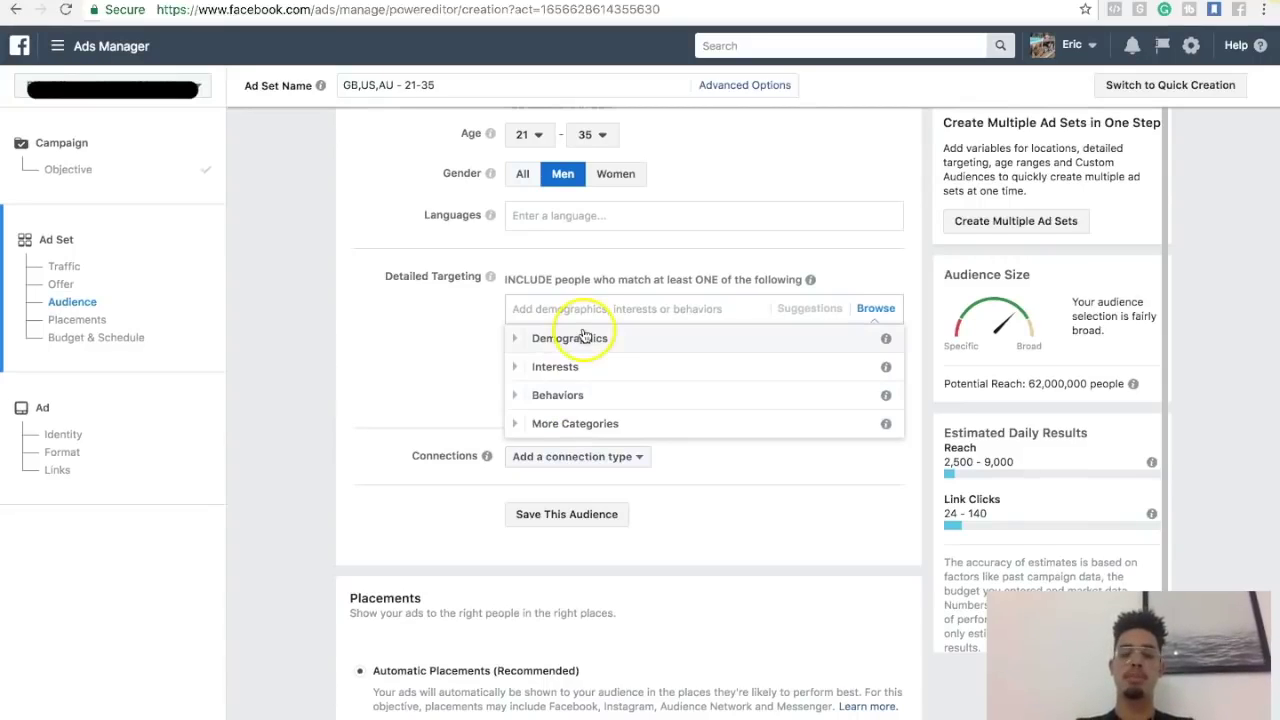
left_click(590, 336)
left_click(588, 424)
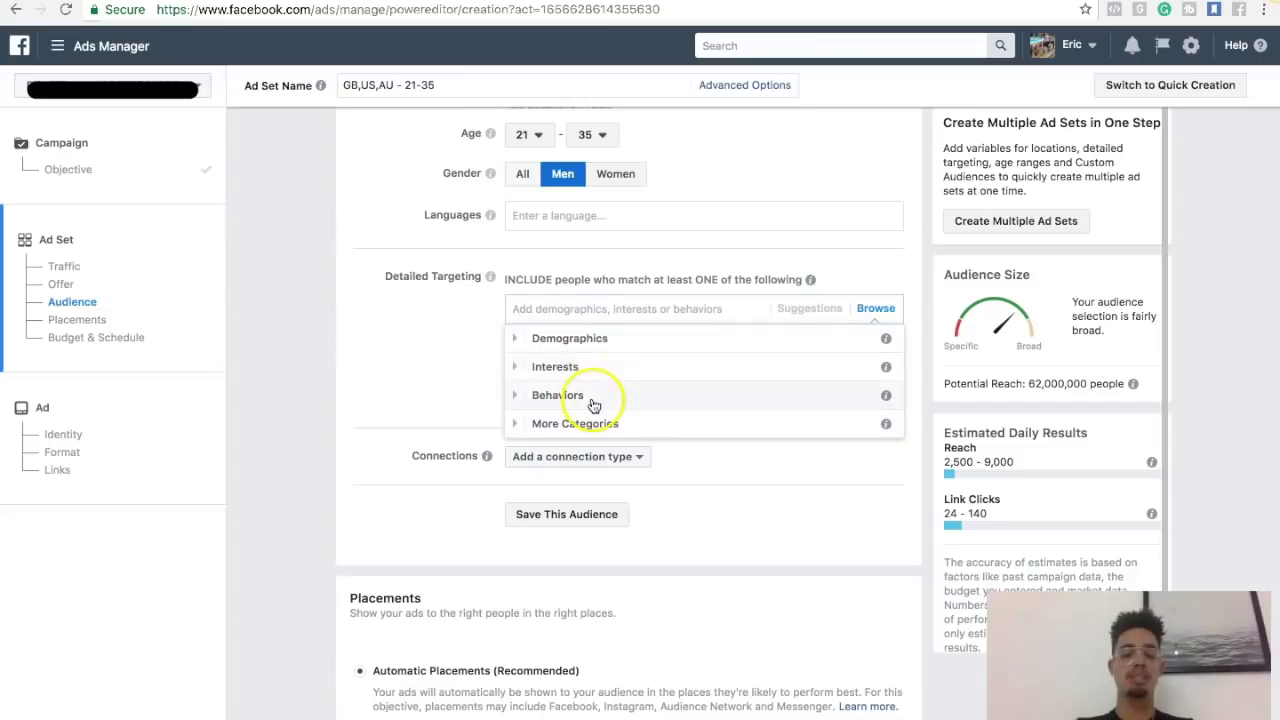
left_click(515, 398)
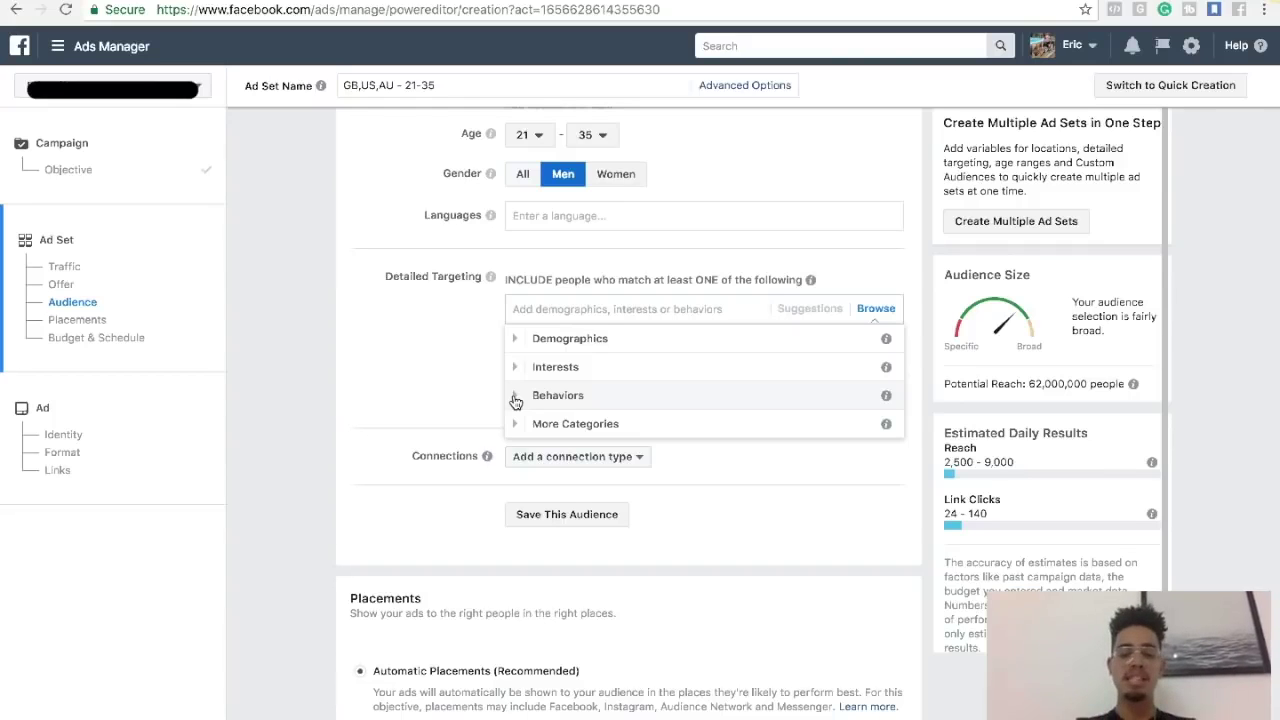
left_click(443, 337)
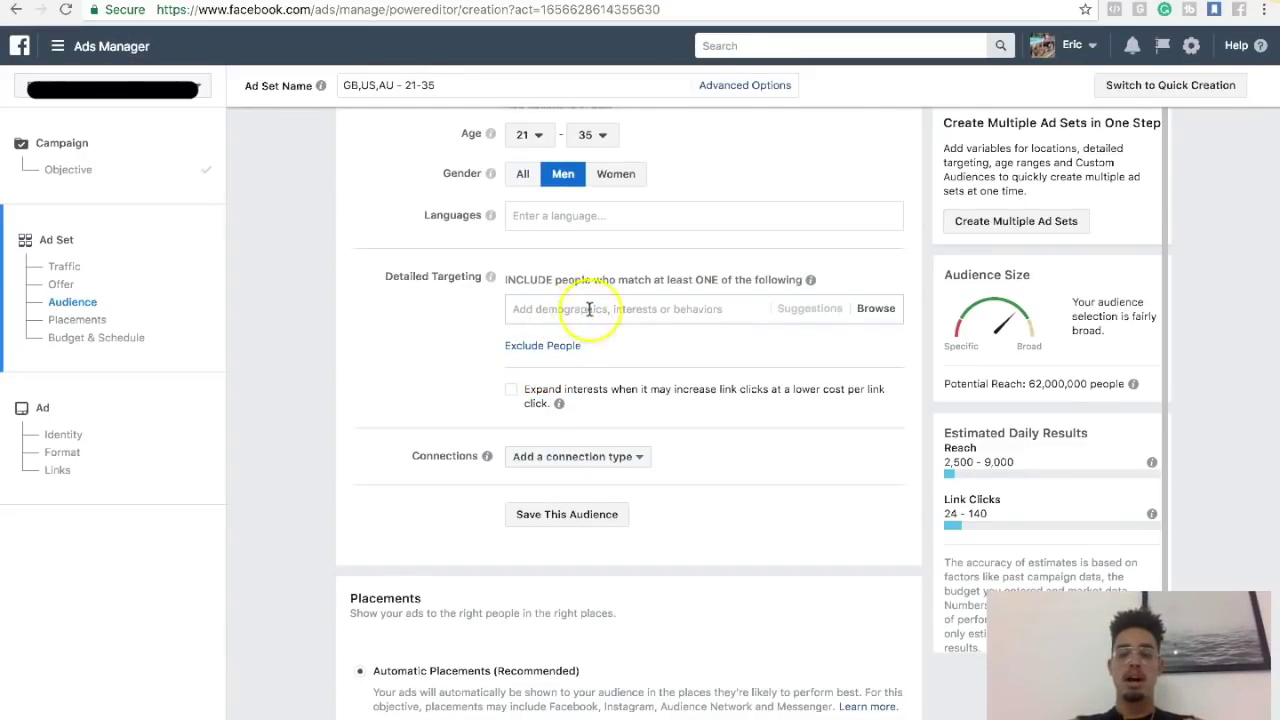
left_click(864, 309)
left_click(410, 333)
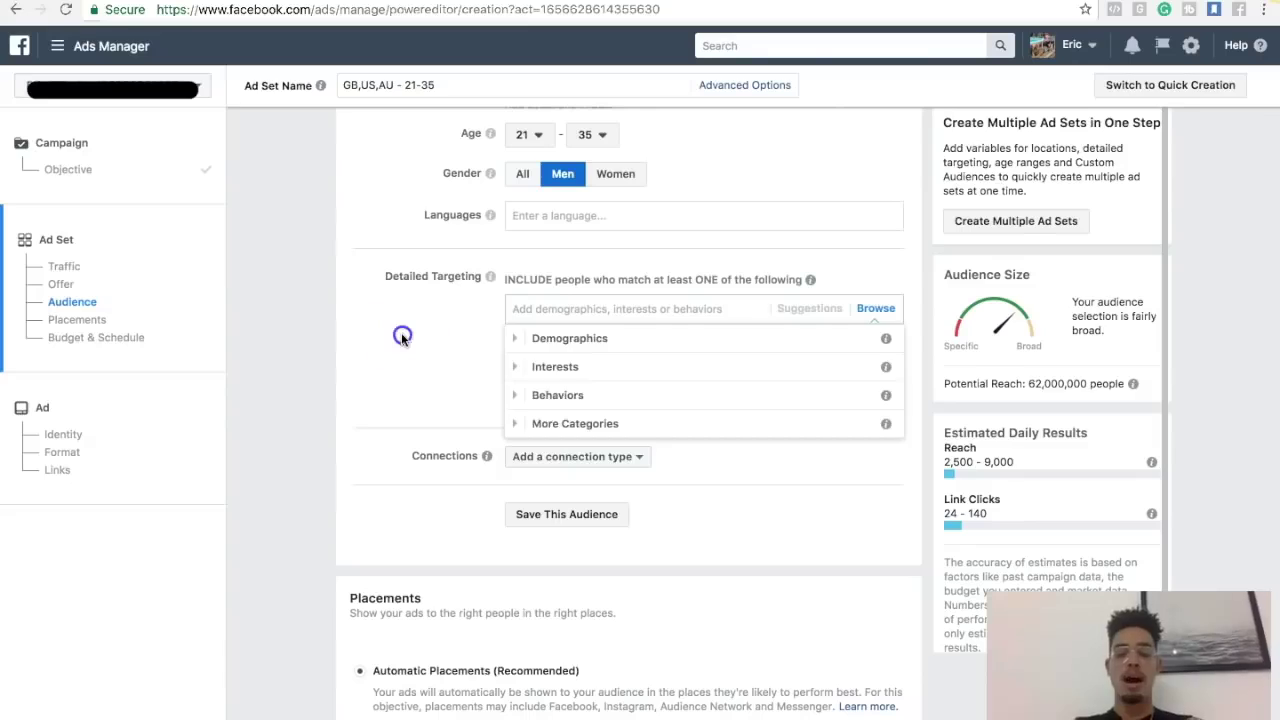
Search detailed targeting for "dogs" and include the Dogs interest from Hobbies and activities > Pets
left_click(540, 309)
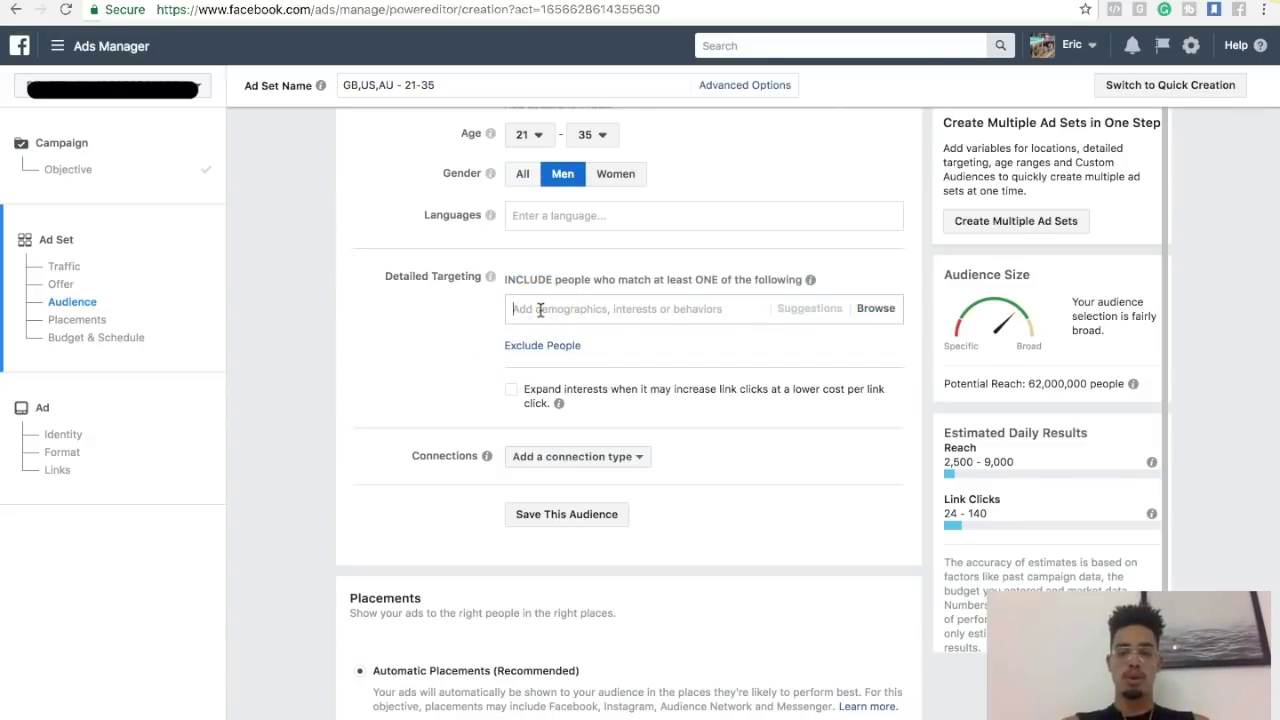
left_click(540, 309)
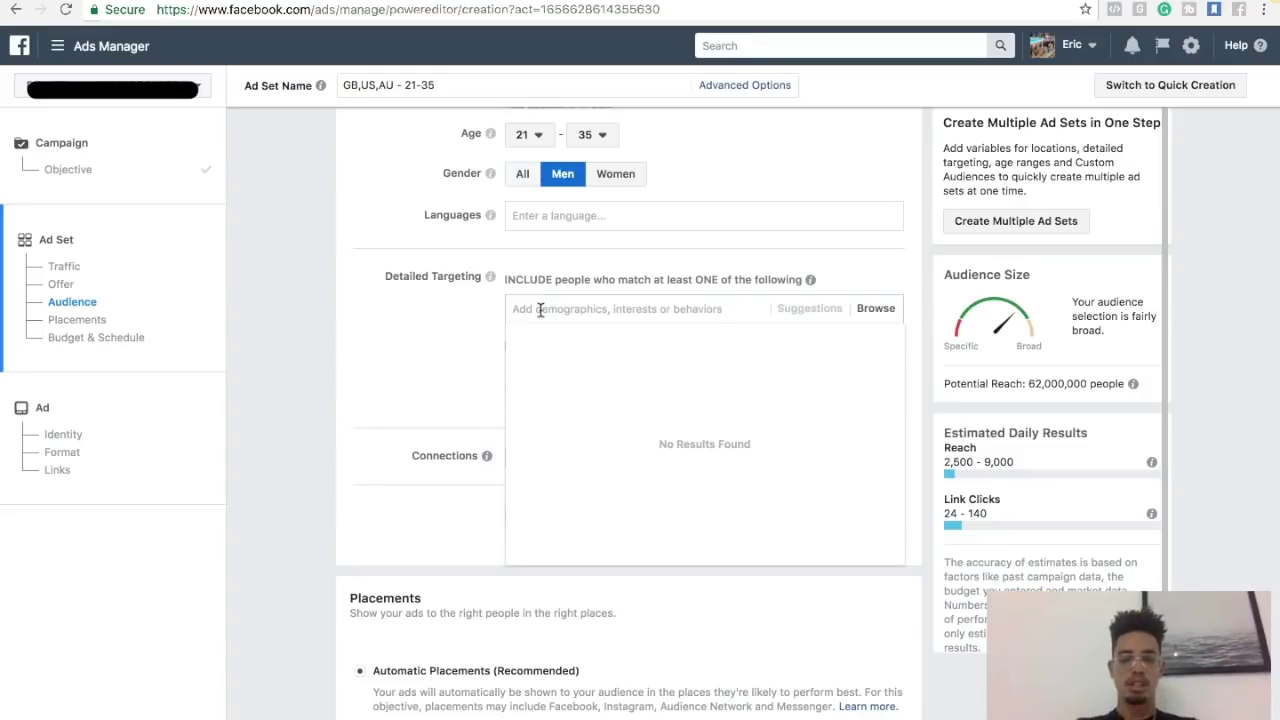
type("dogs")
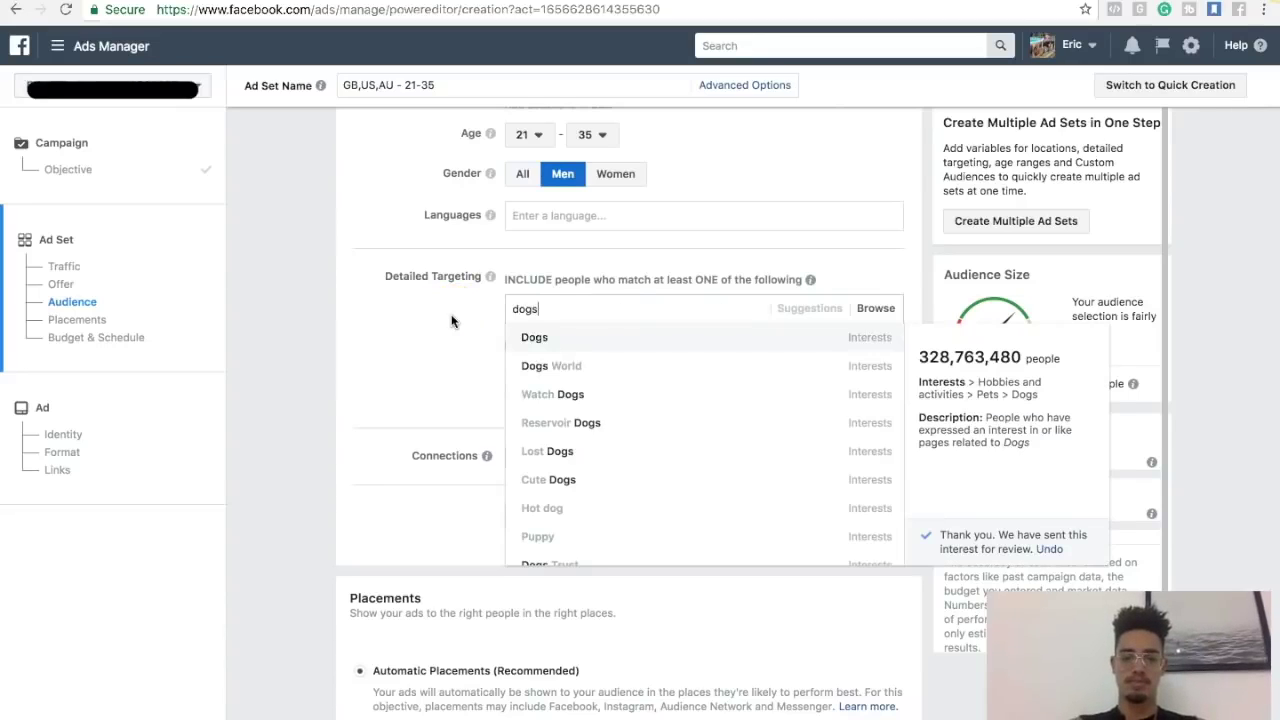
left_click(536, 341)
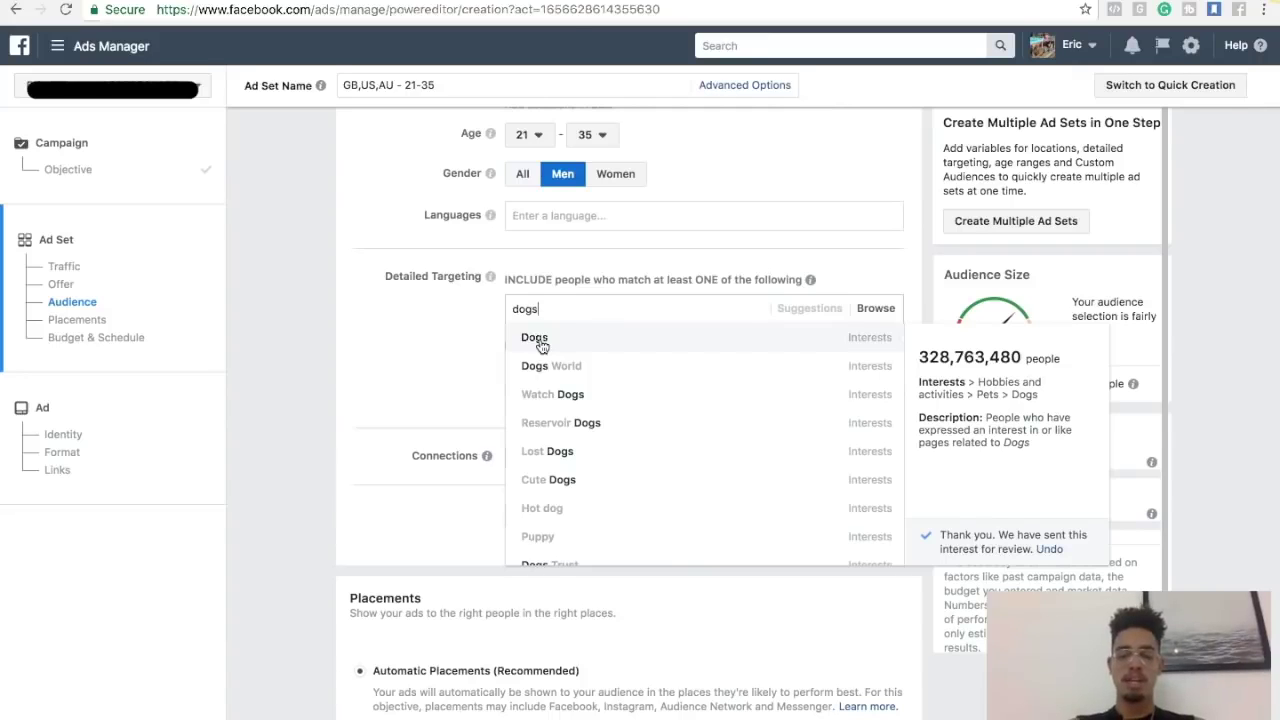
left_click(540, 344)
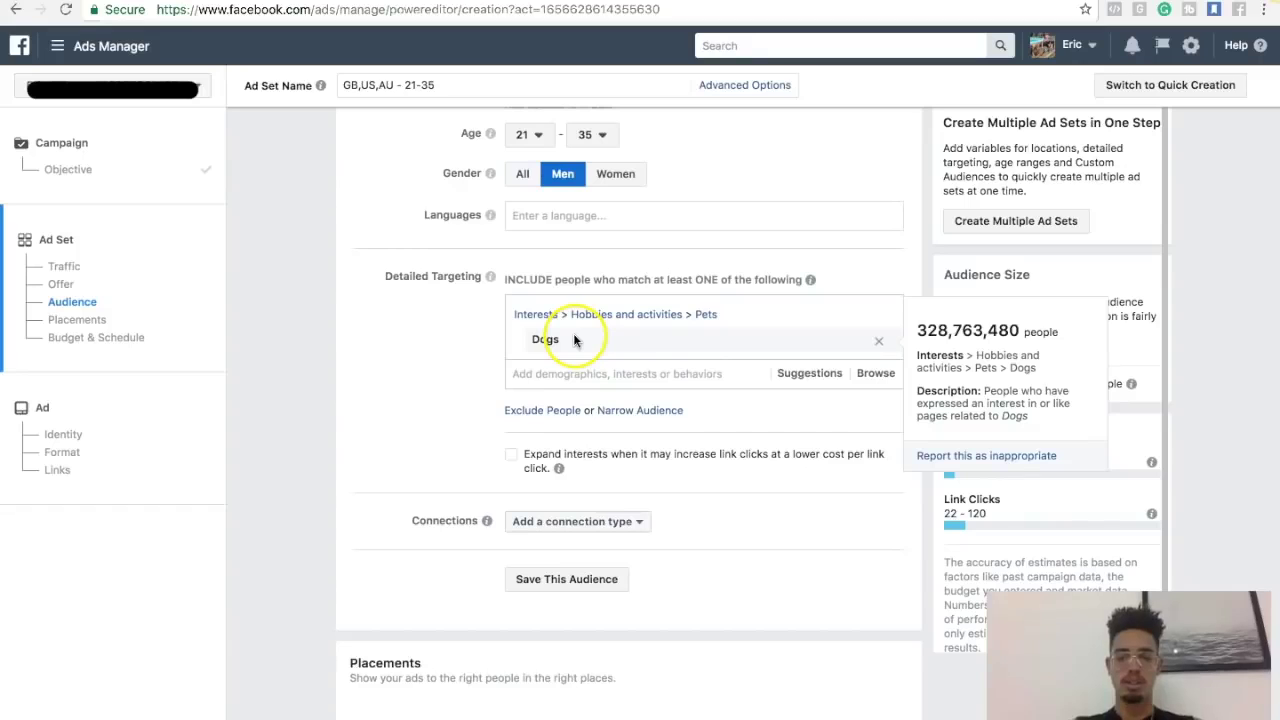
left_click(389, 391)
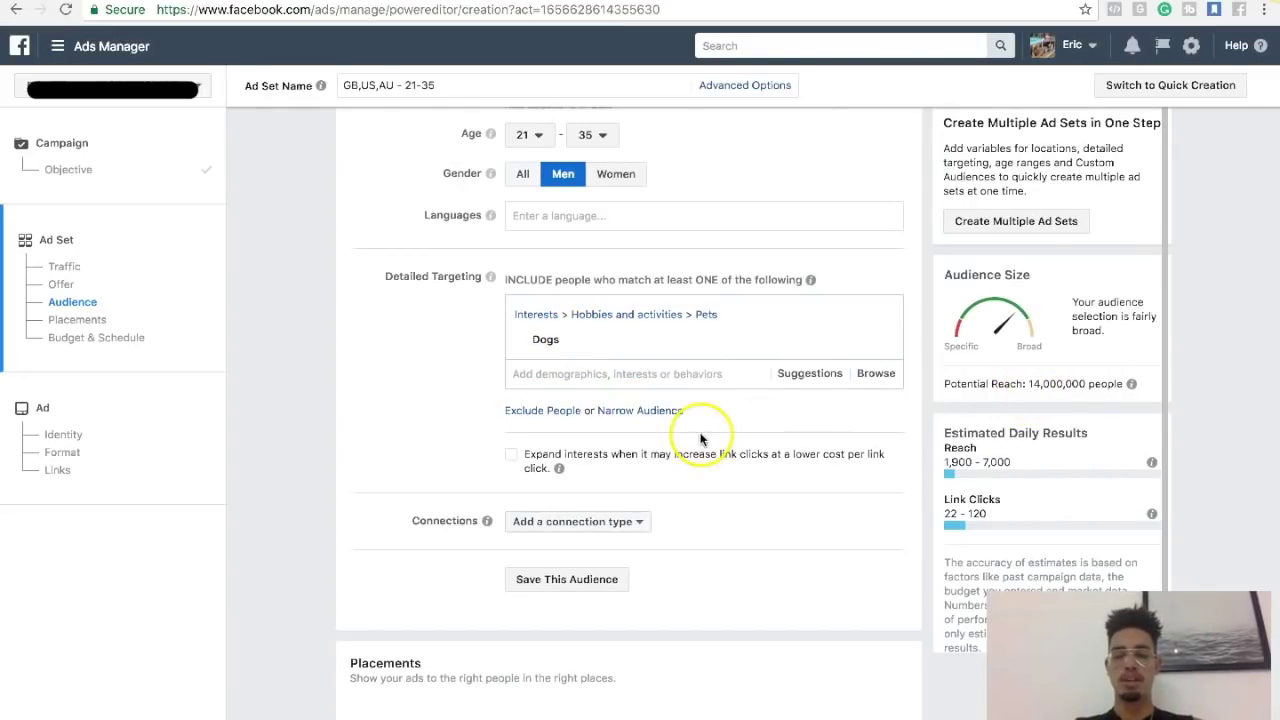
Narrow the audience to people who must also match the Dog Lovers interest
left_click(633, 410)
left_click(619, 444)
type("dogs")
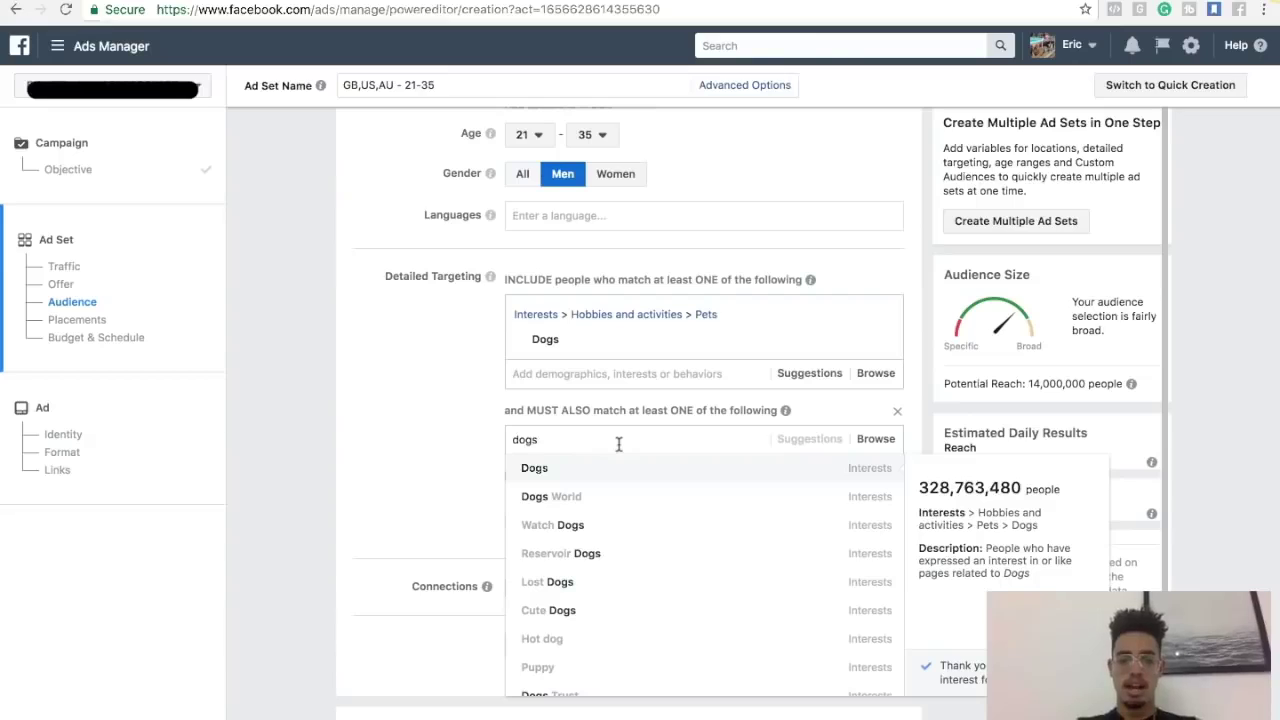
key("BackSpace")
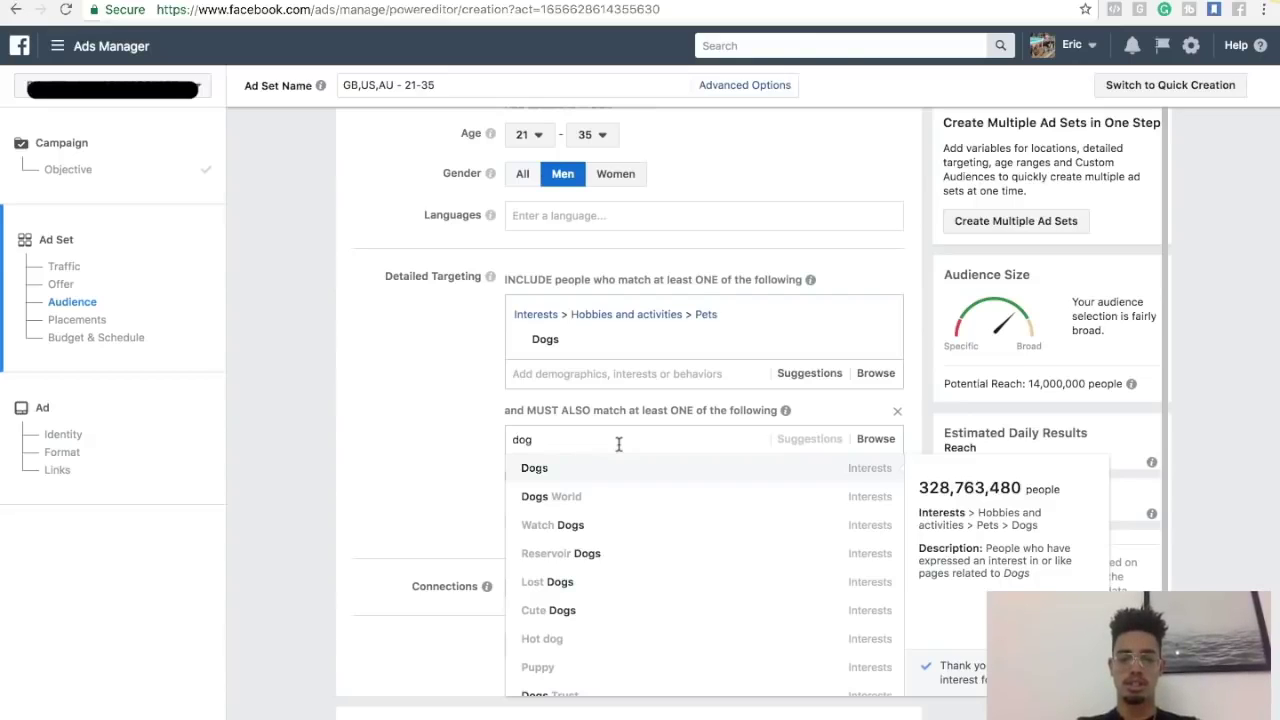
type("lo")
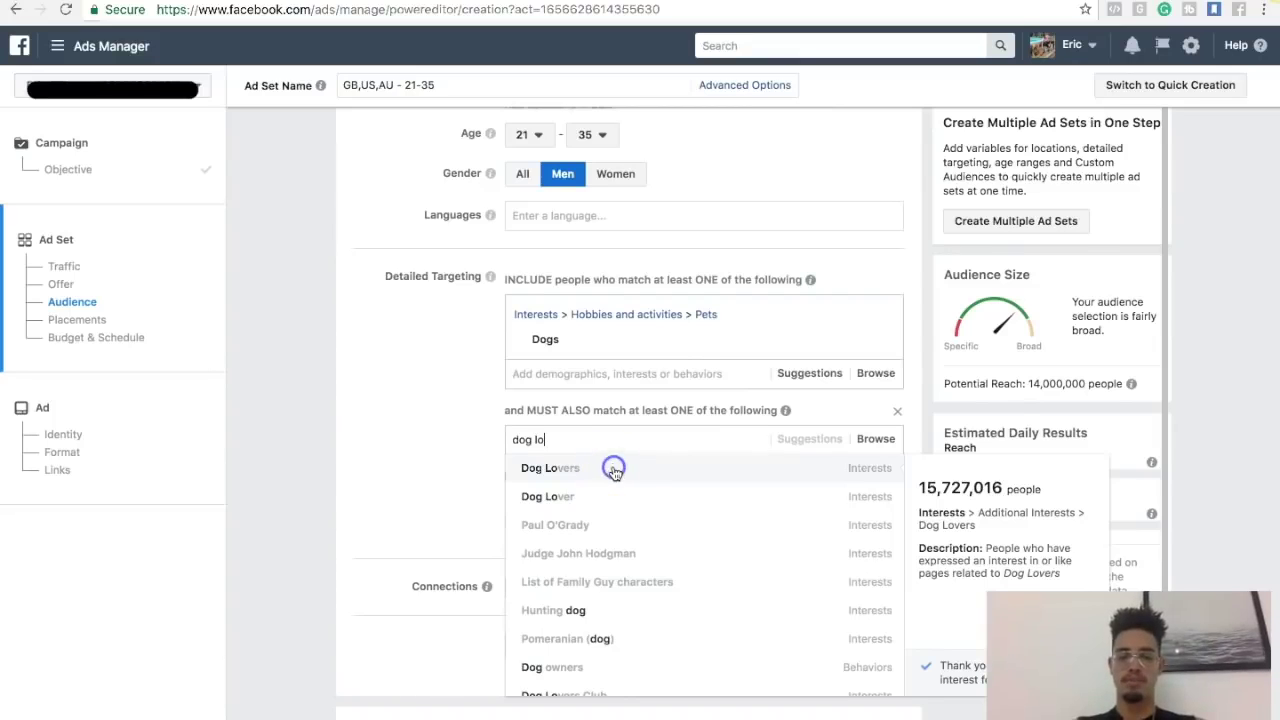
left_click(613, 470)
left_click(459, 455)
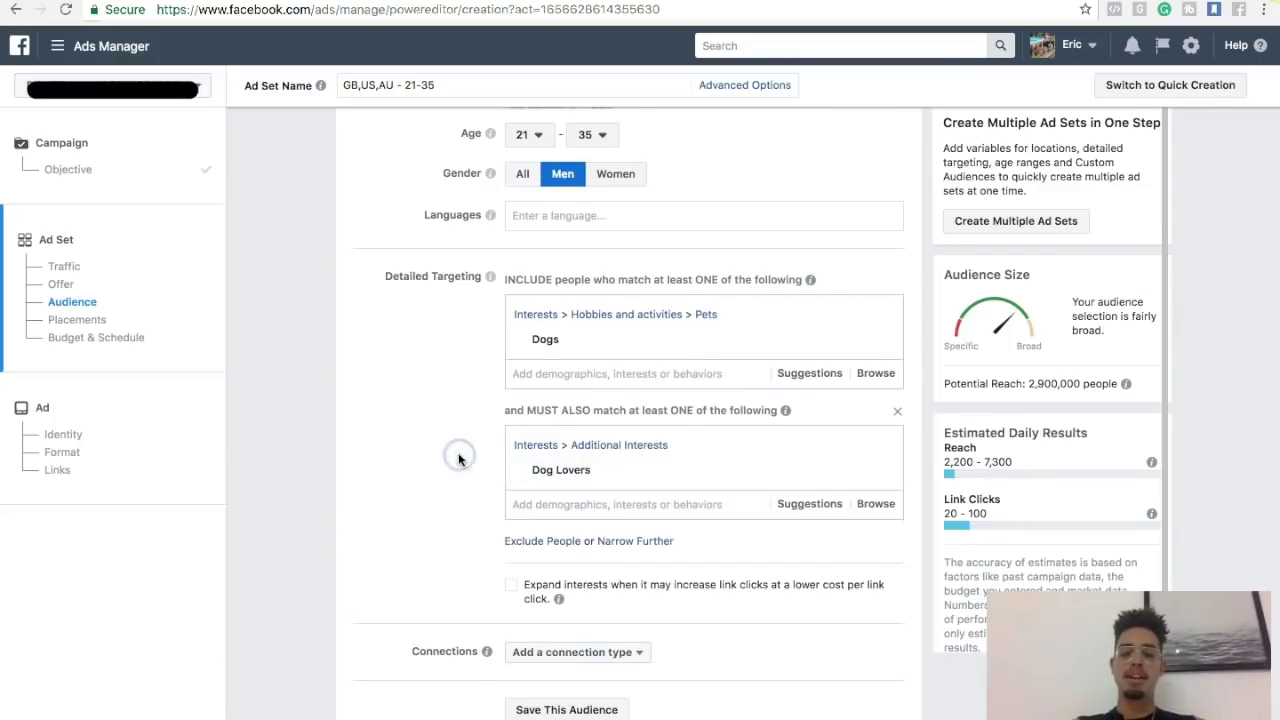
Add the suggested interests i love my dog, Life With Dogs, Dog Lovers Club and Dogs Fans to the Dog Lovers group
scroll(459, 455, "down", 1)
left_click(592, 396)
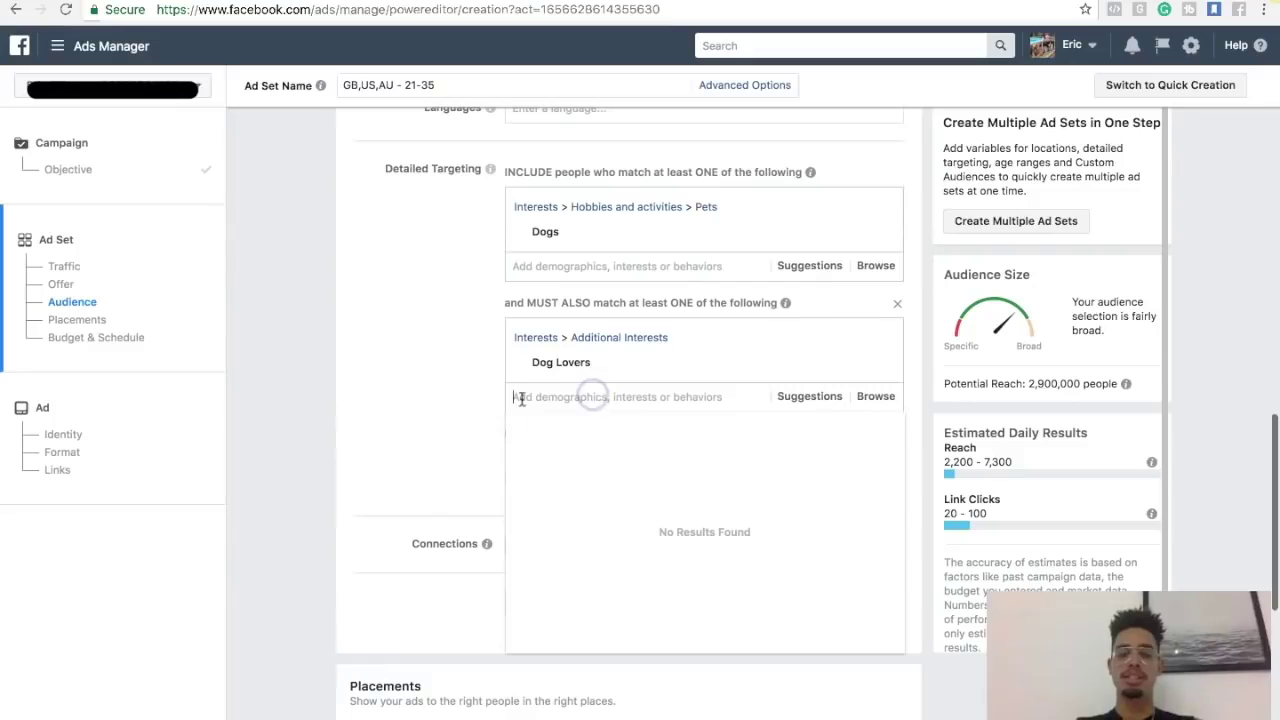
left_click(443, 396)
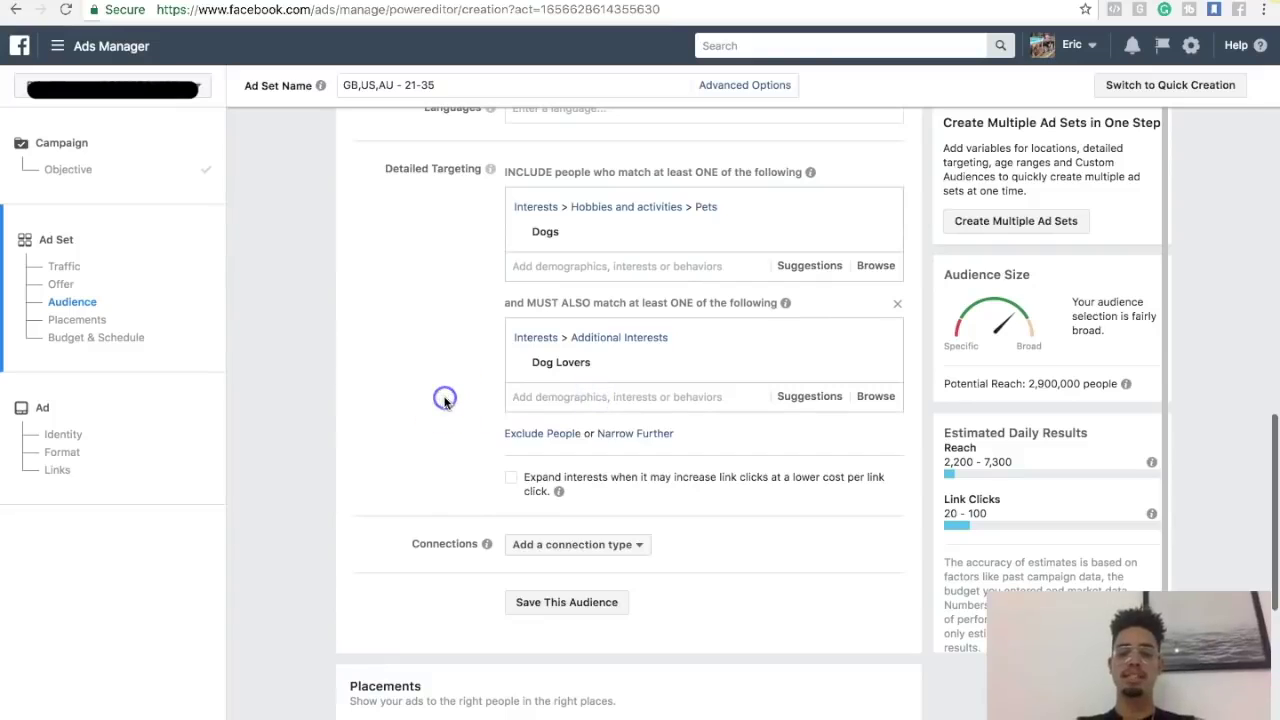
left_click(810, 400)
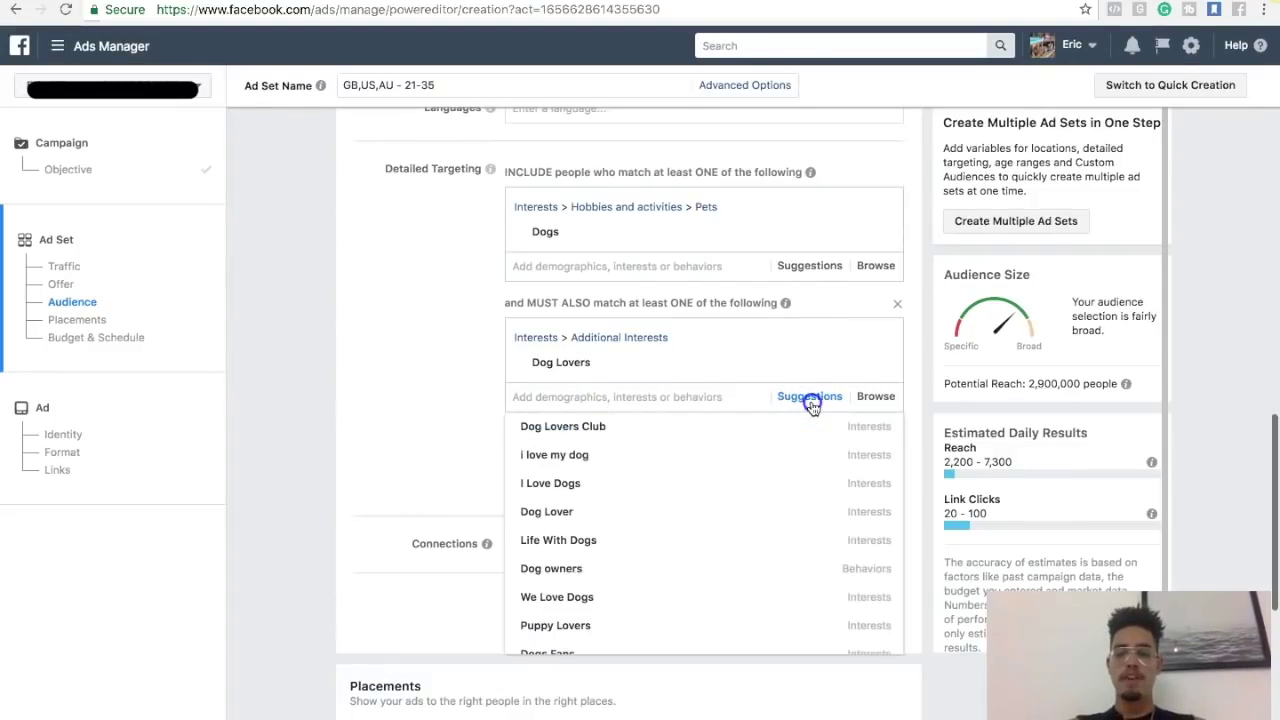
left_click(699, 456)
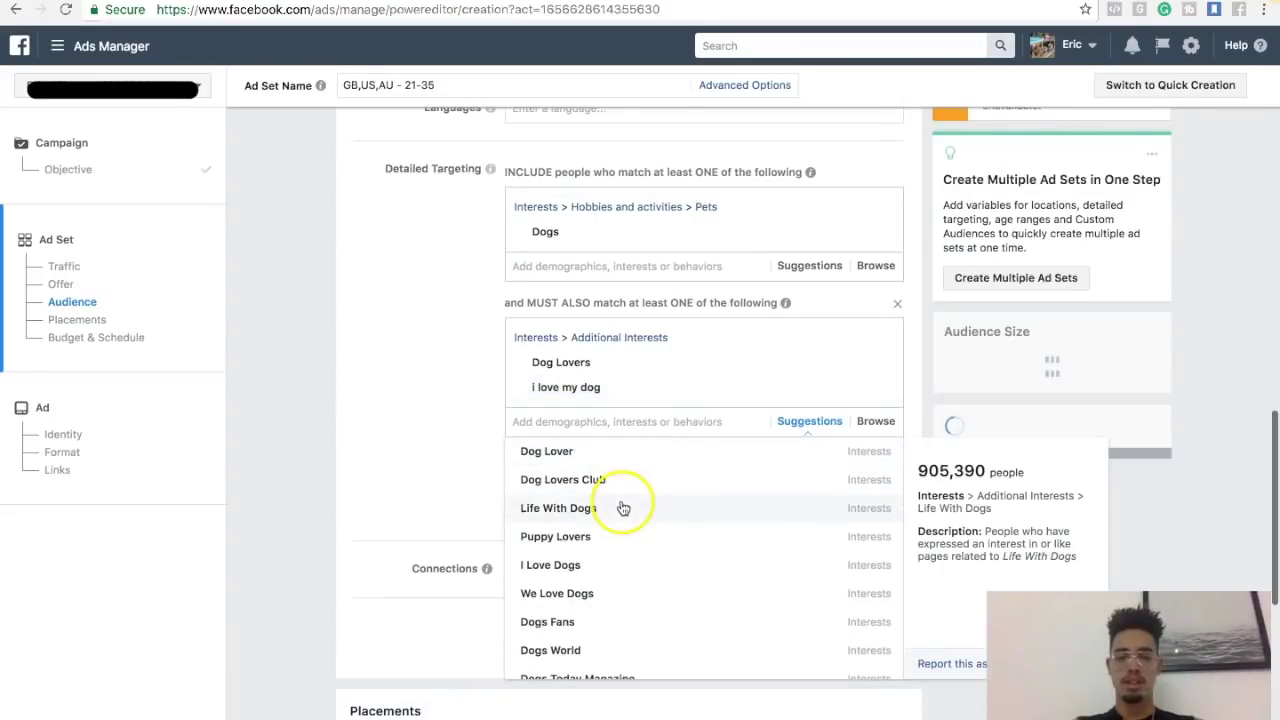
left_click(621, 507)
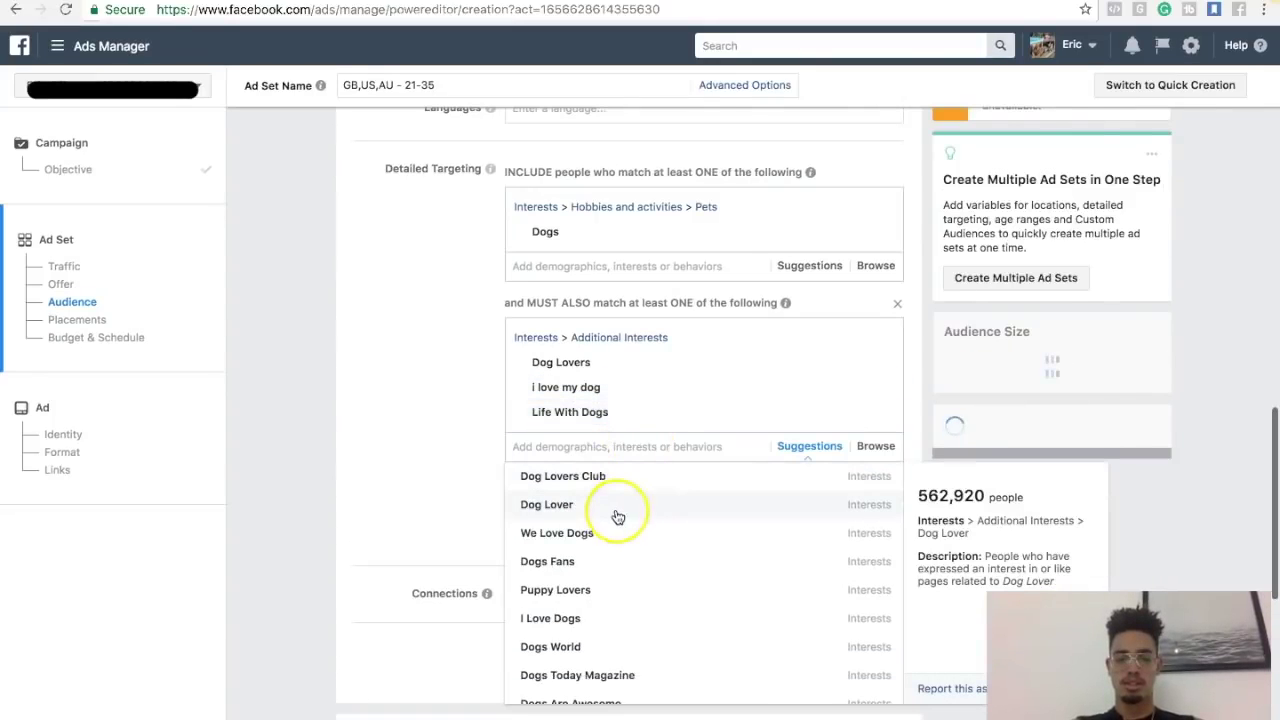
left_click(620, 480)
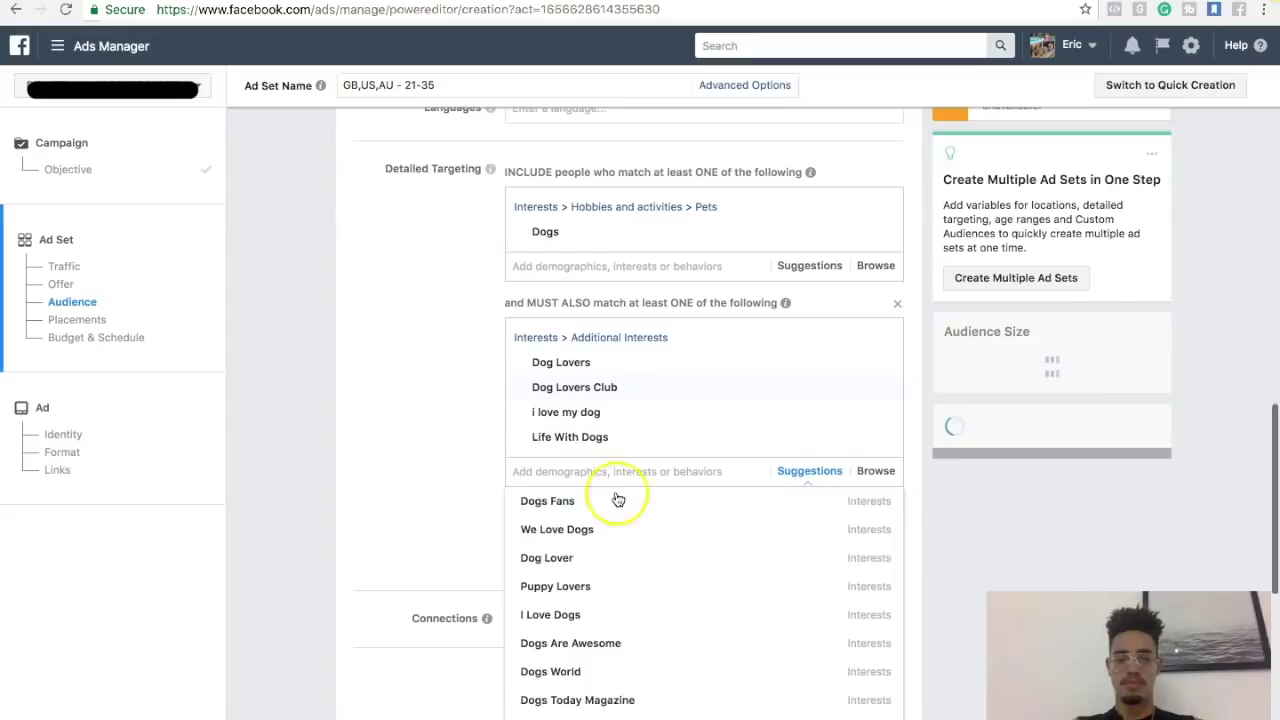
left_click(608, 503)
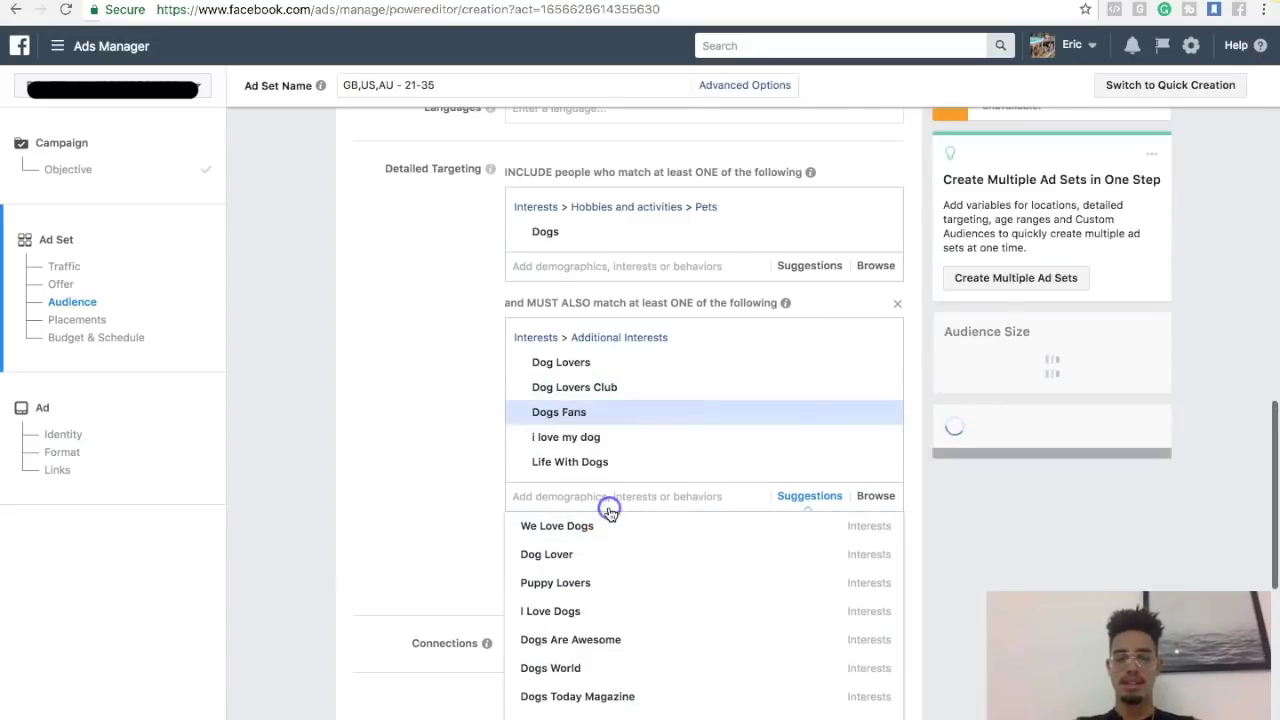
left_click(458, 464)
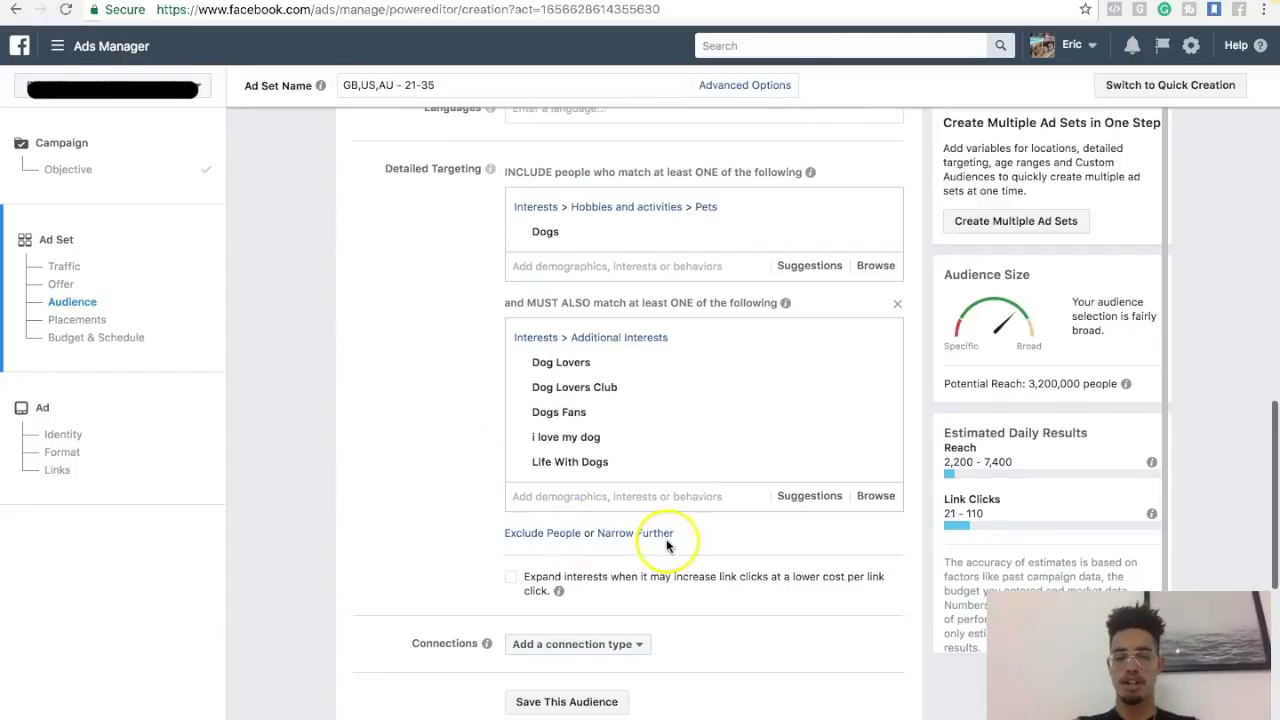
Narrow the audience further with a third condition requiring the Pugs interest
left_click(645, 533)
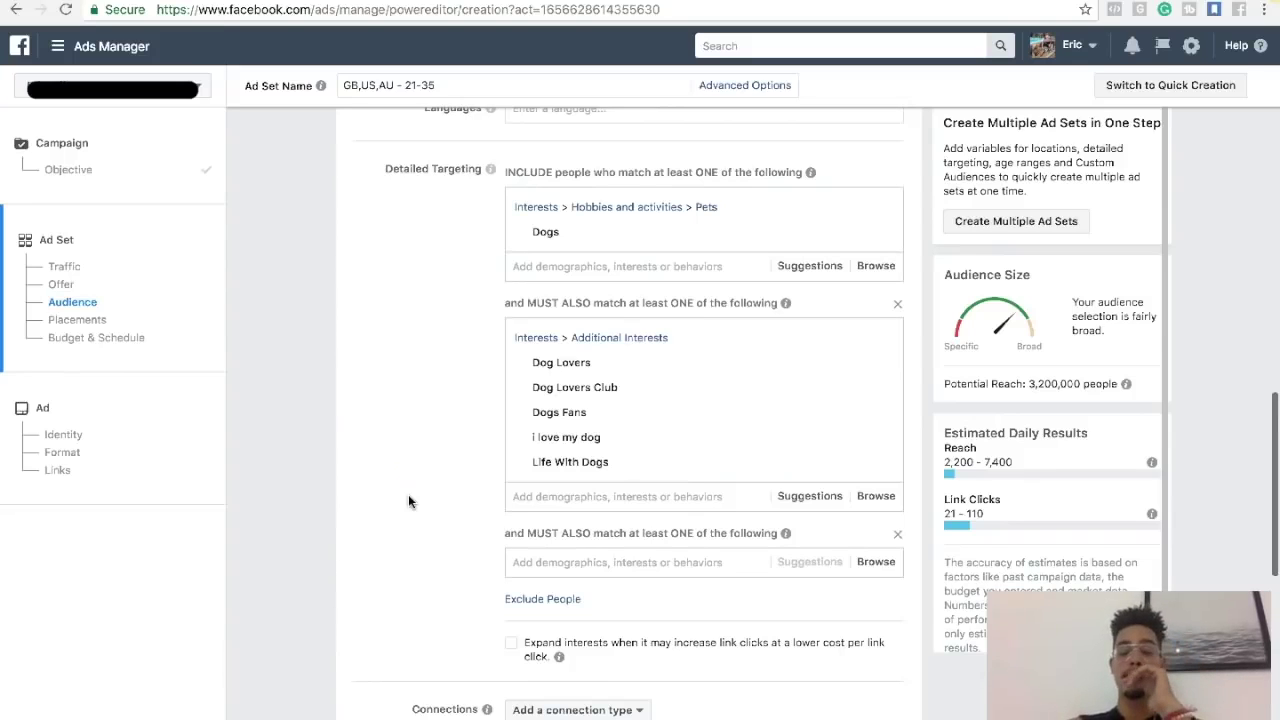
scroll(408, 501, "down", 1)
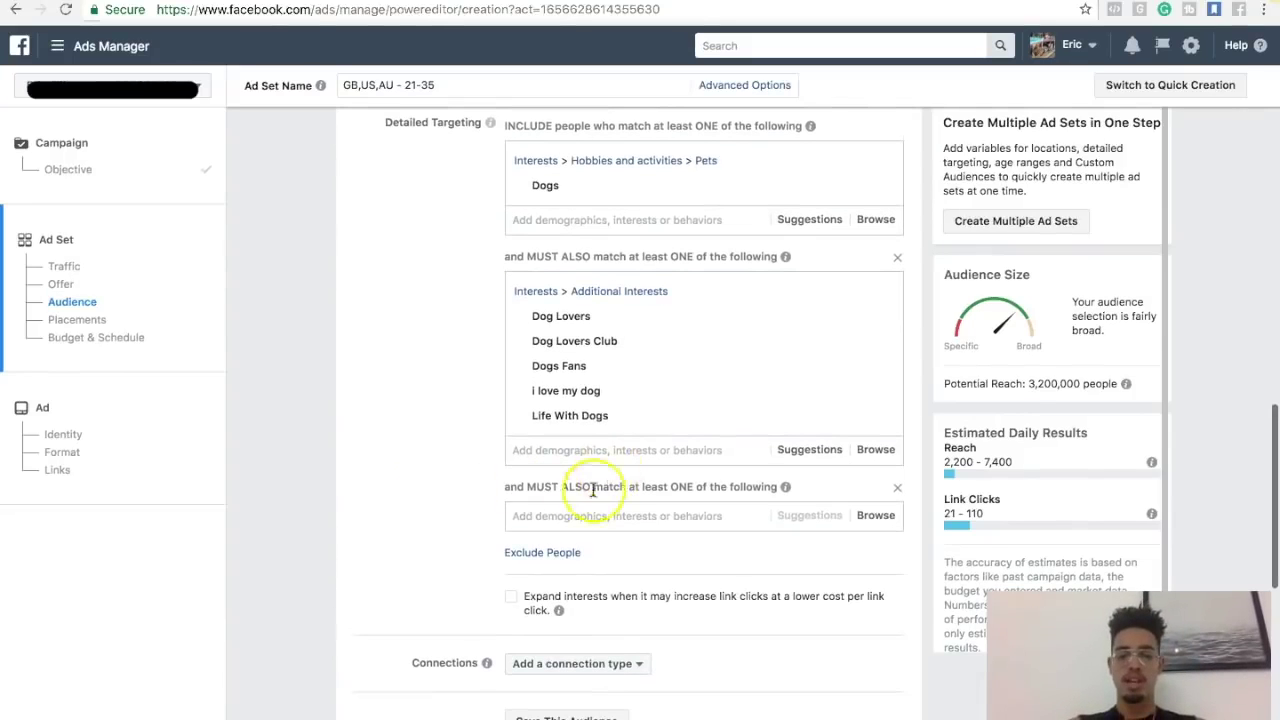
left_click(569, 516)
type("pug")
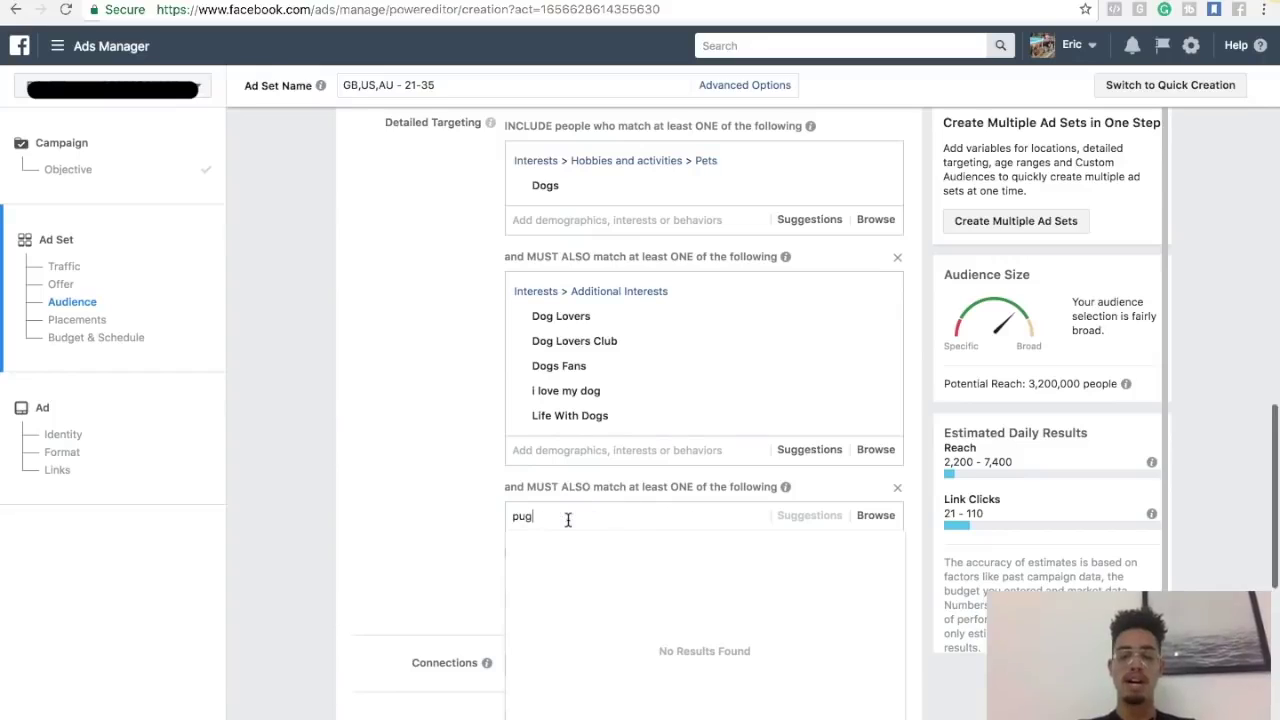
type("s")
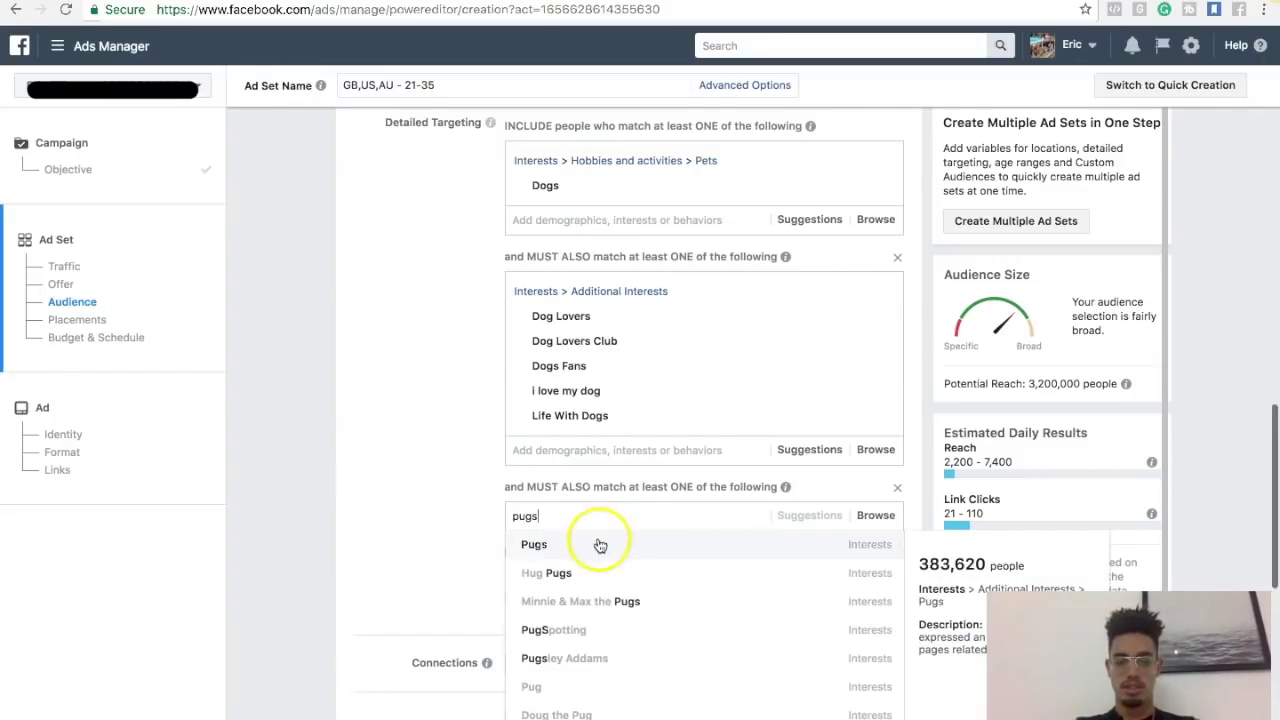
left_click(597, 551)
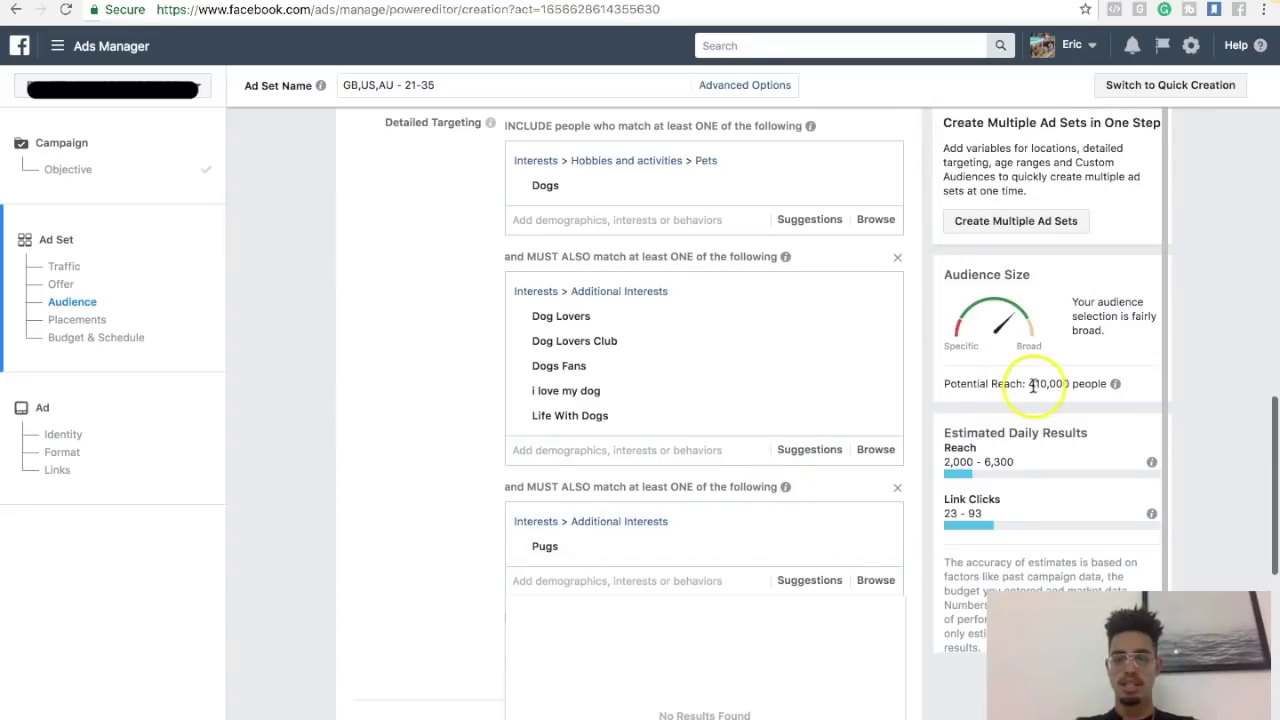
Add the suggested interests I Love My Pug and Hug Pugs to the Pugs group
left_click(822, 587)
mouse_move(709, 629)
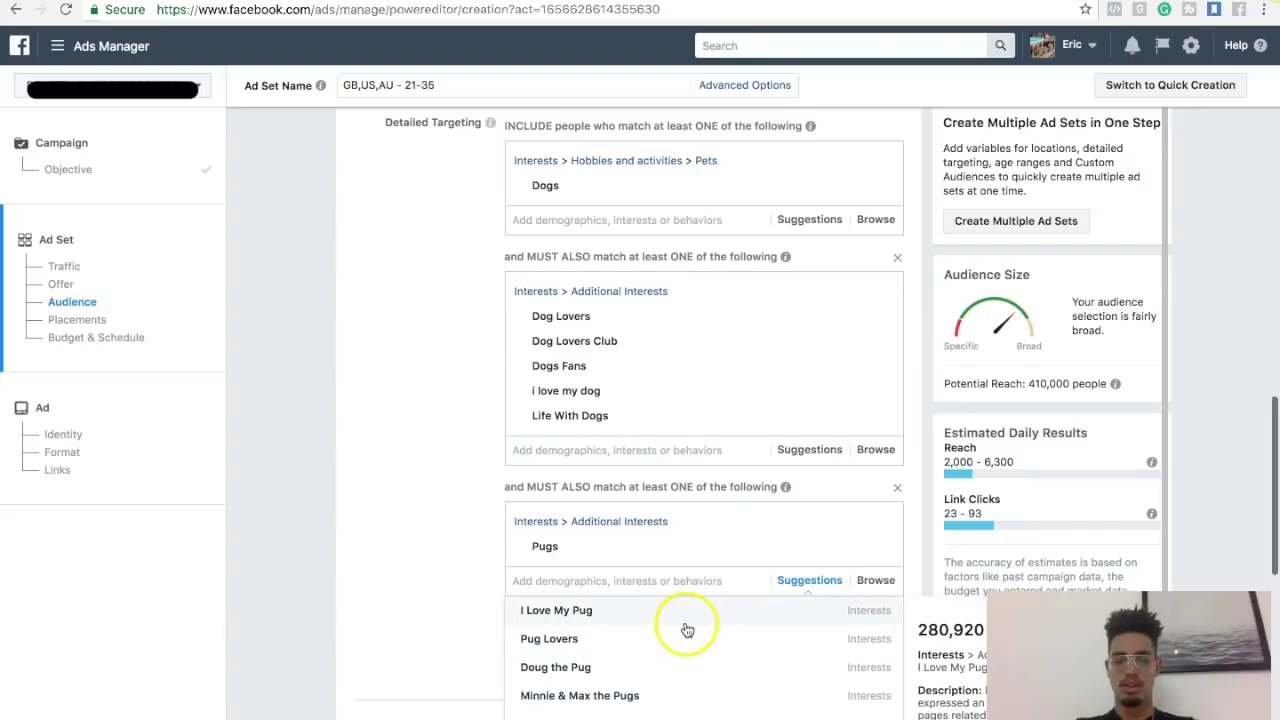
left_click(686, 625)
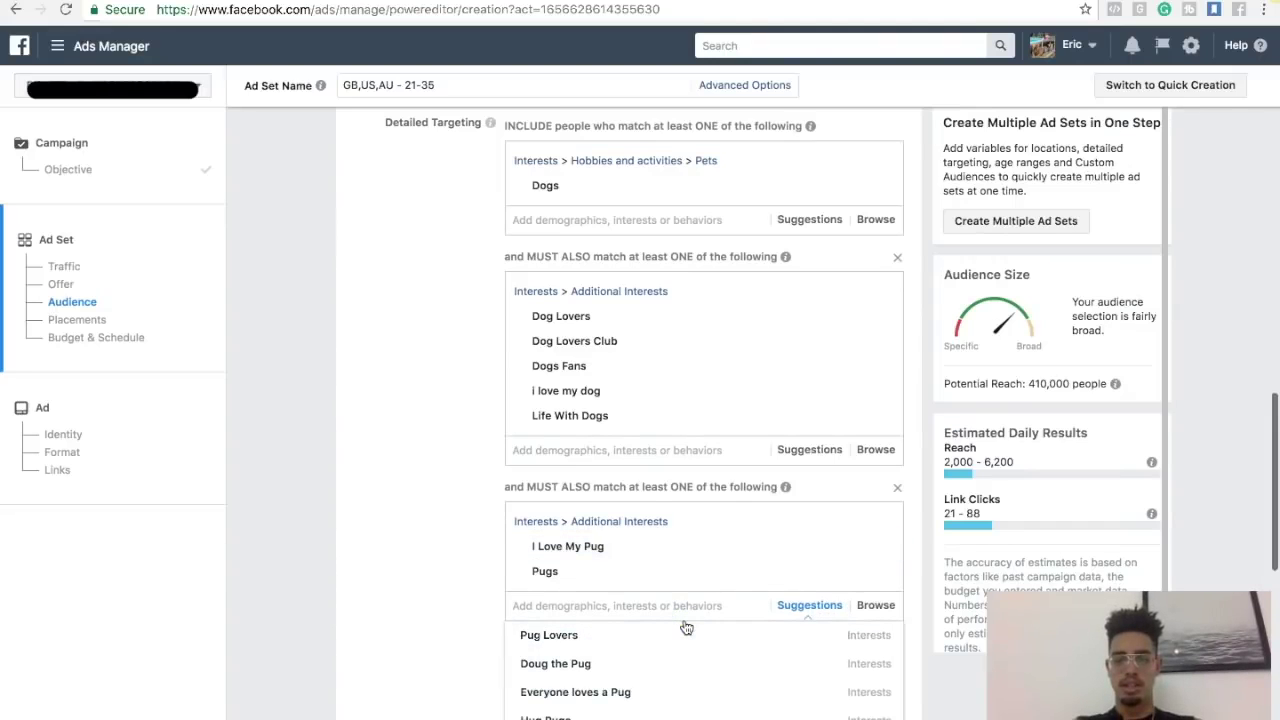
left_click(590, 714)
left_click(443, 580)
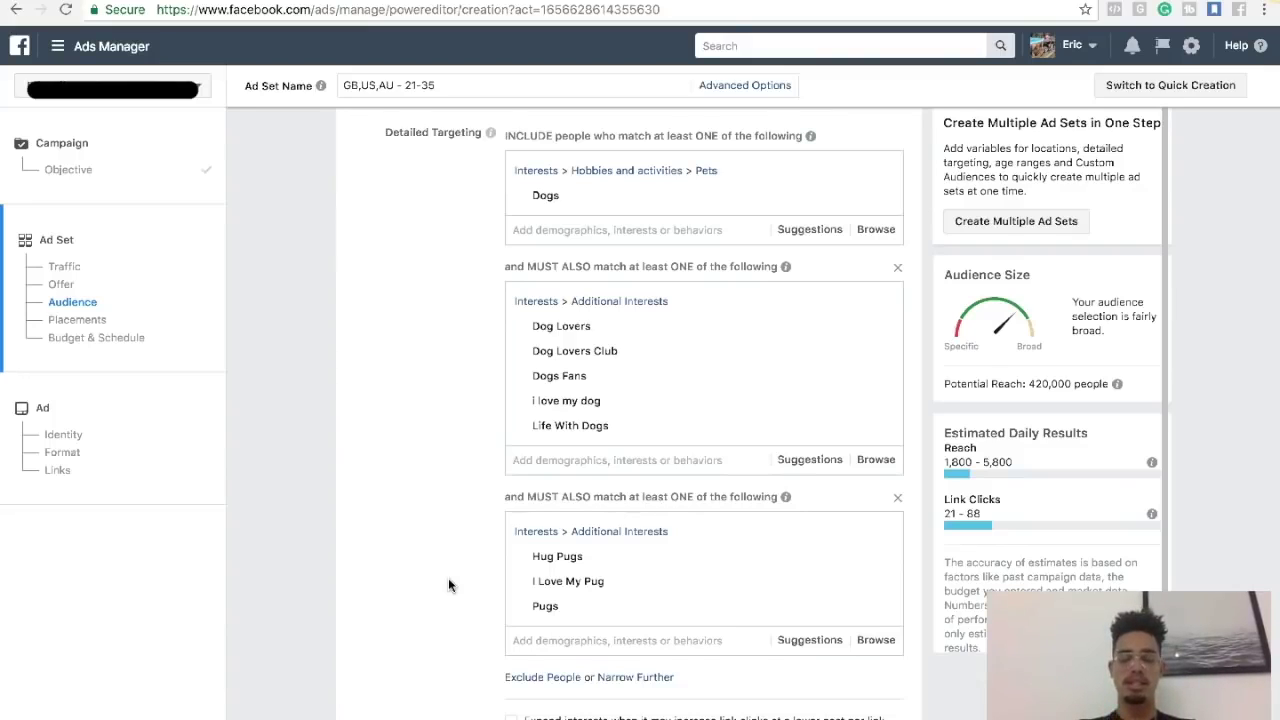
Review the three layered interest groups in the ad set's detailed targeting, including the details of the Dogs interest
scroll(448, 585, "up", 2)
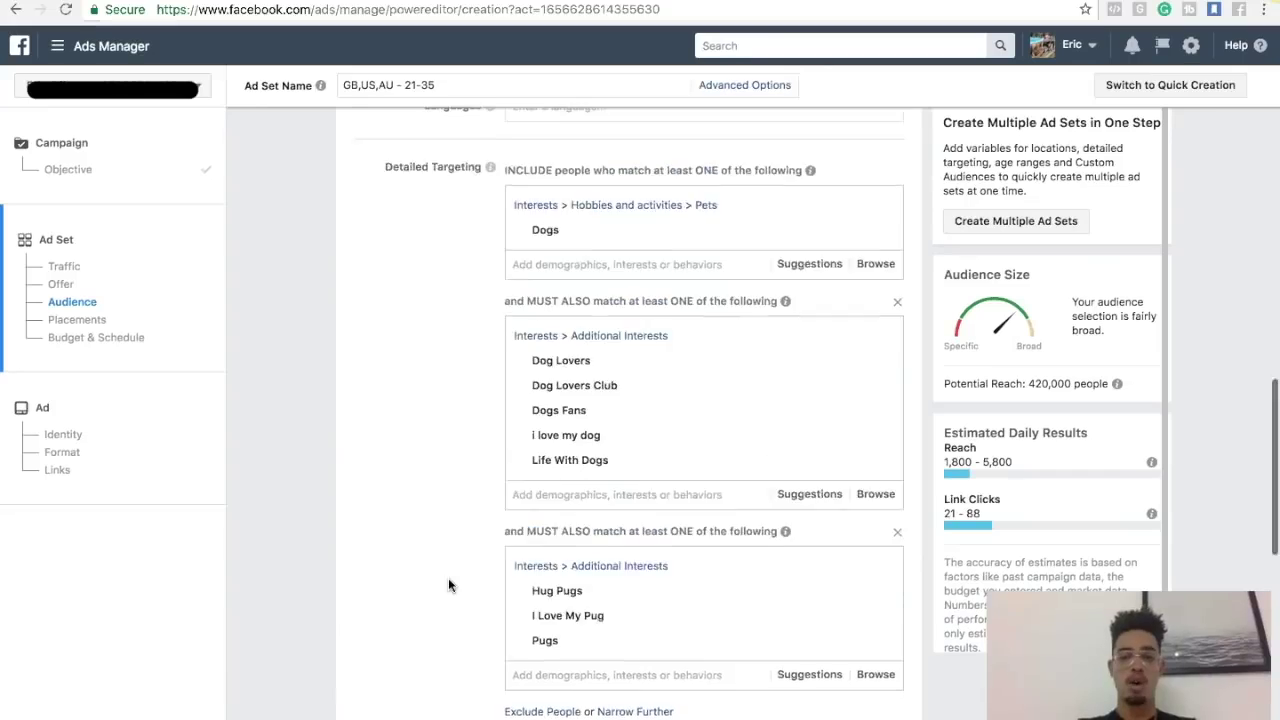
mouse_move(566, 288)
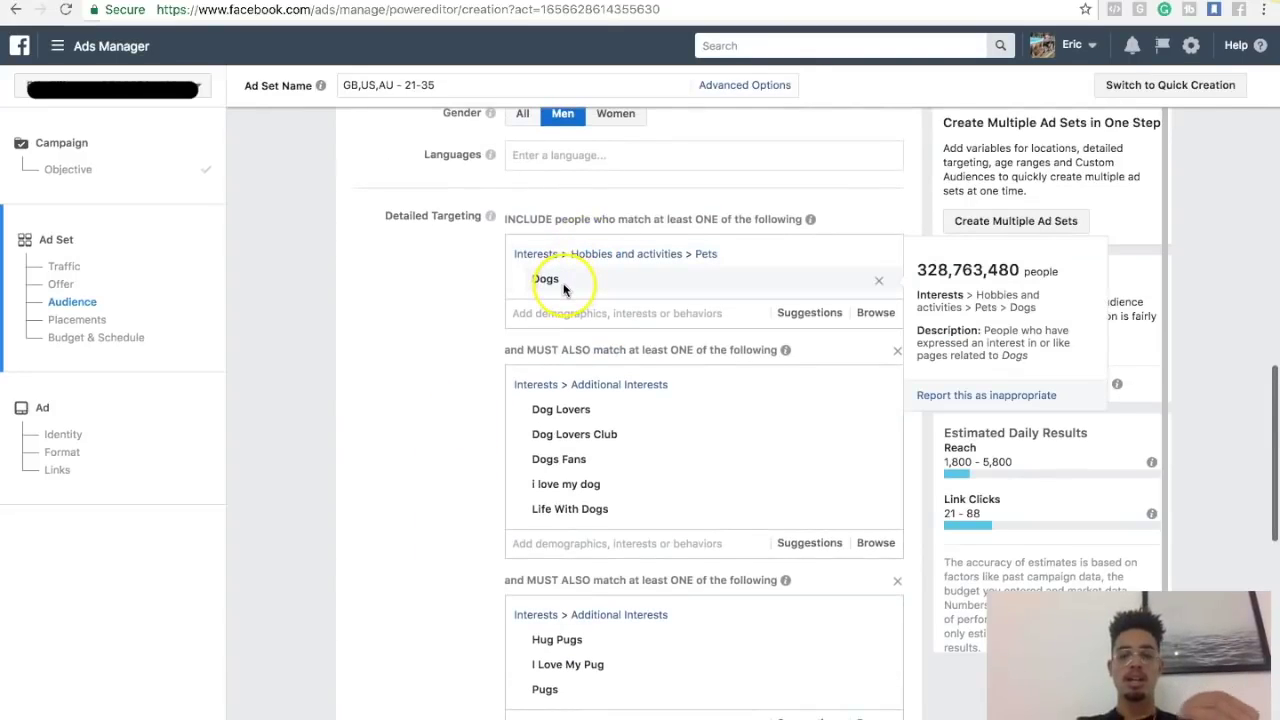
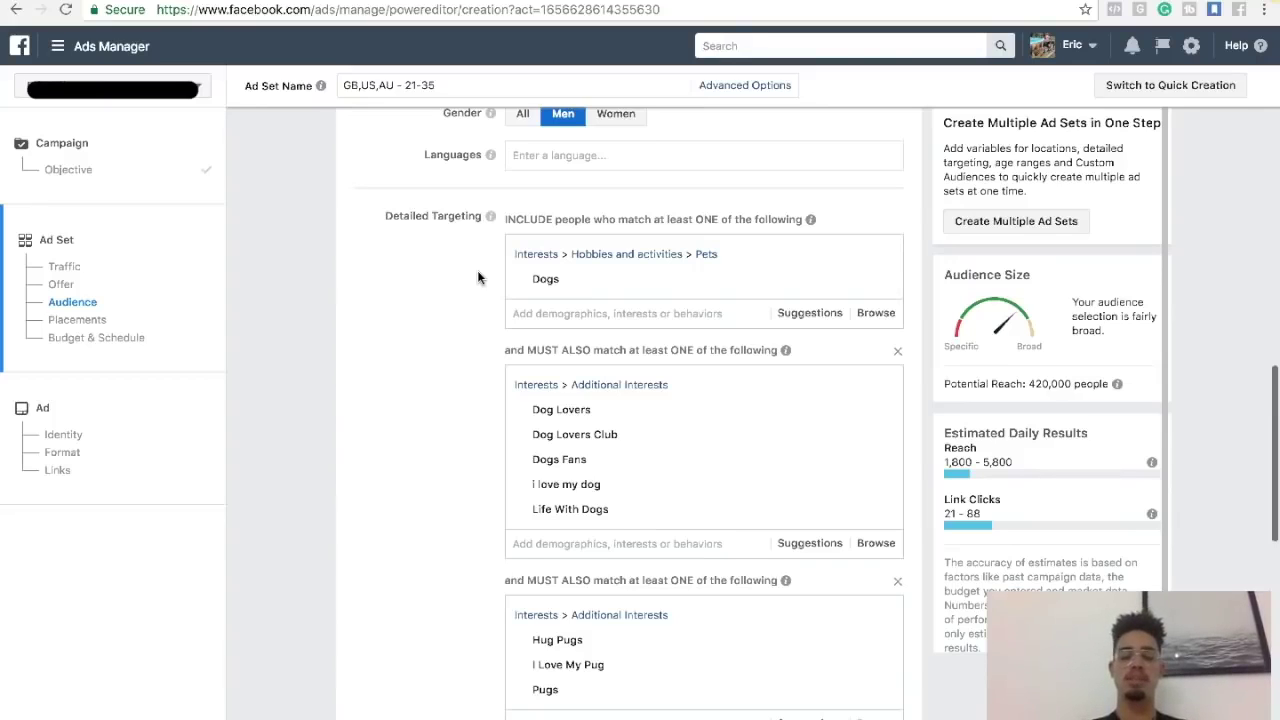
scroll(478, 277, "down", 1)
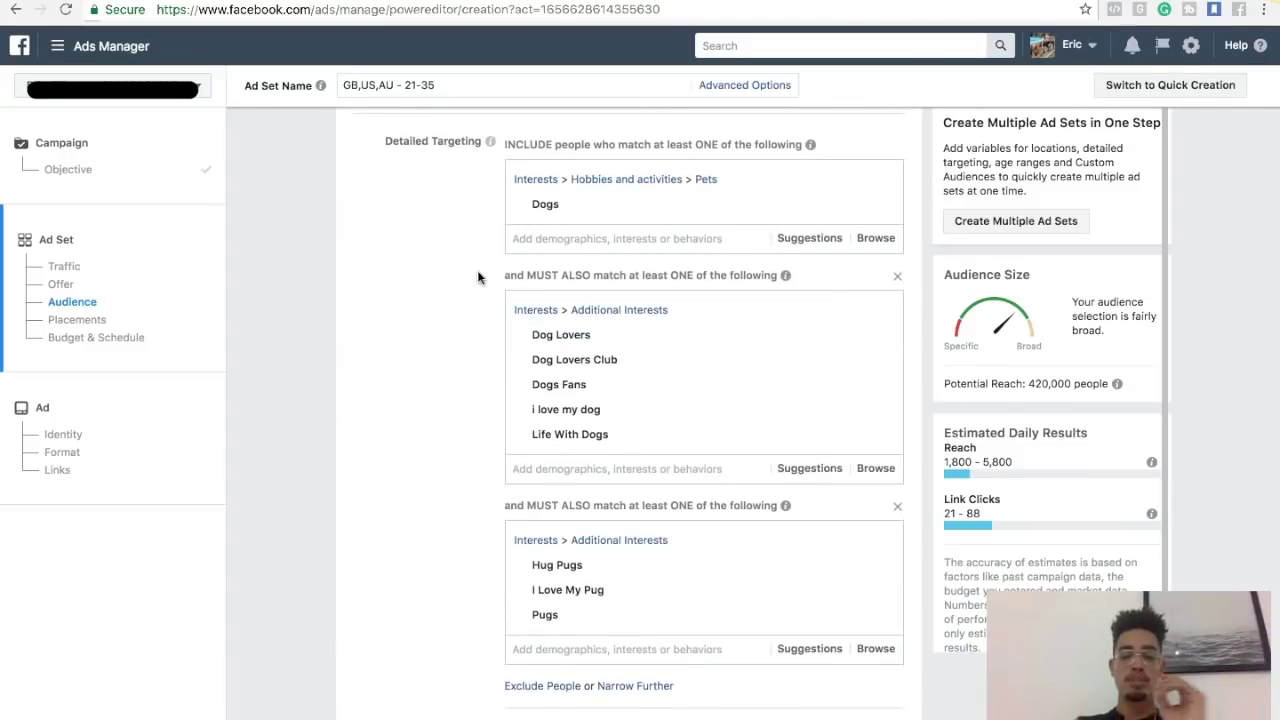
mouse_move(543, 215)
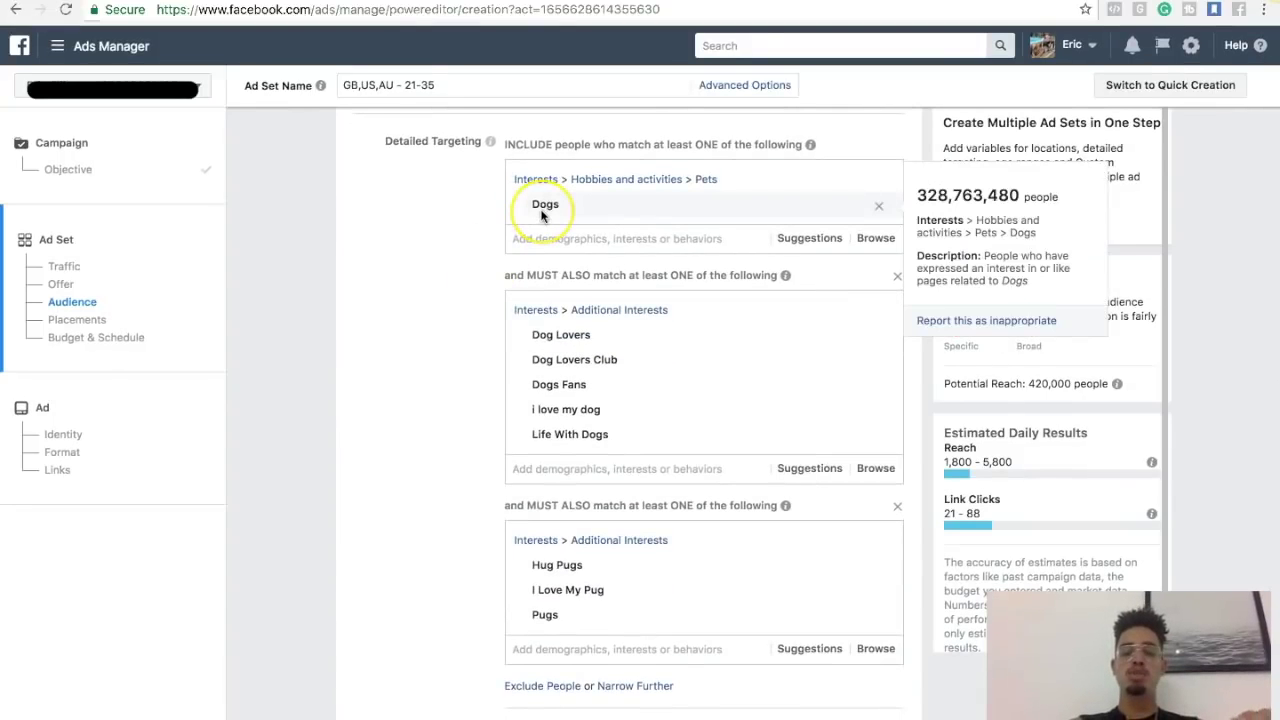
left_click(526, 214)
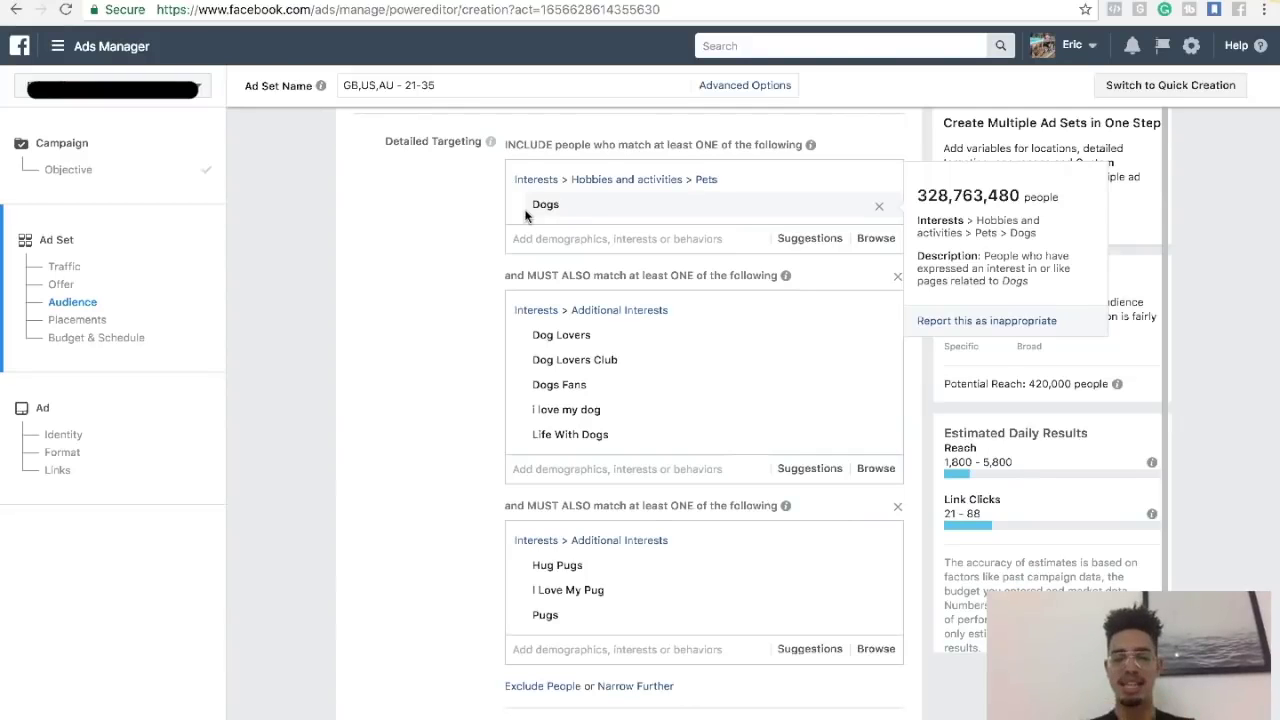
left_click(420, 338)
scroll(420, 343, "down", 1)
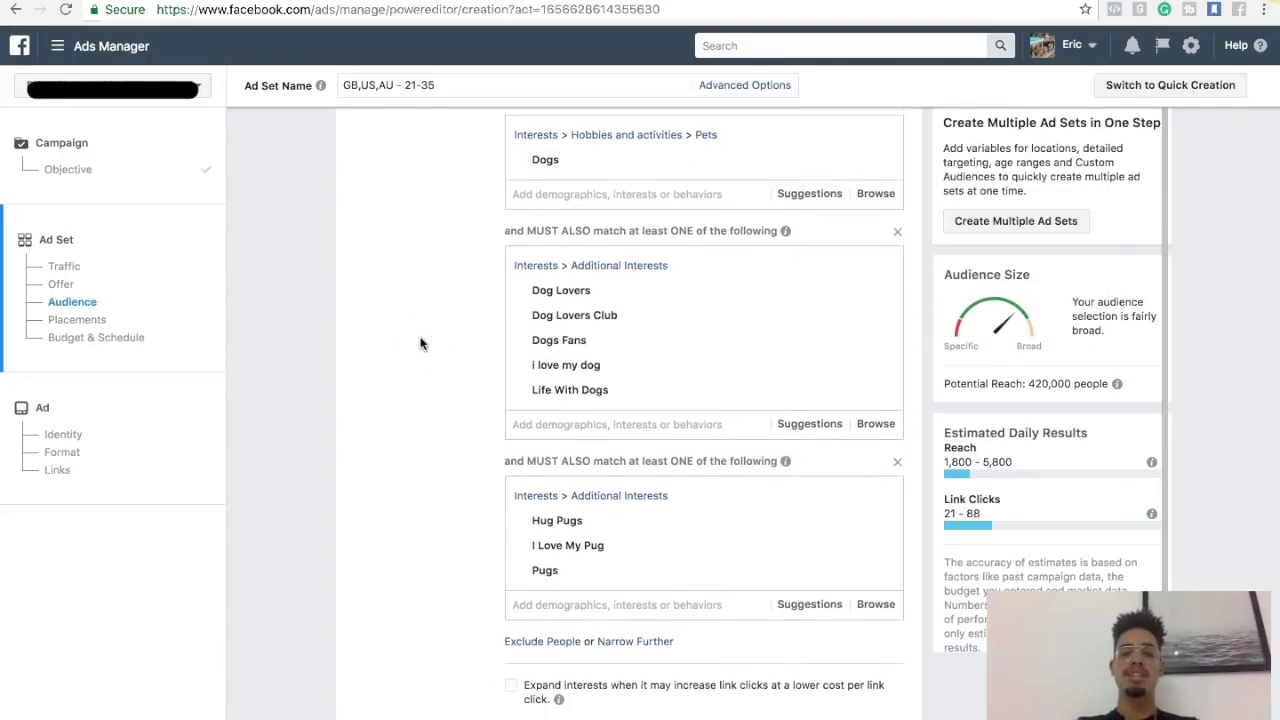
scroll(420, 343, "down", 1)
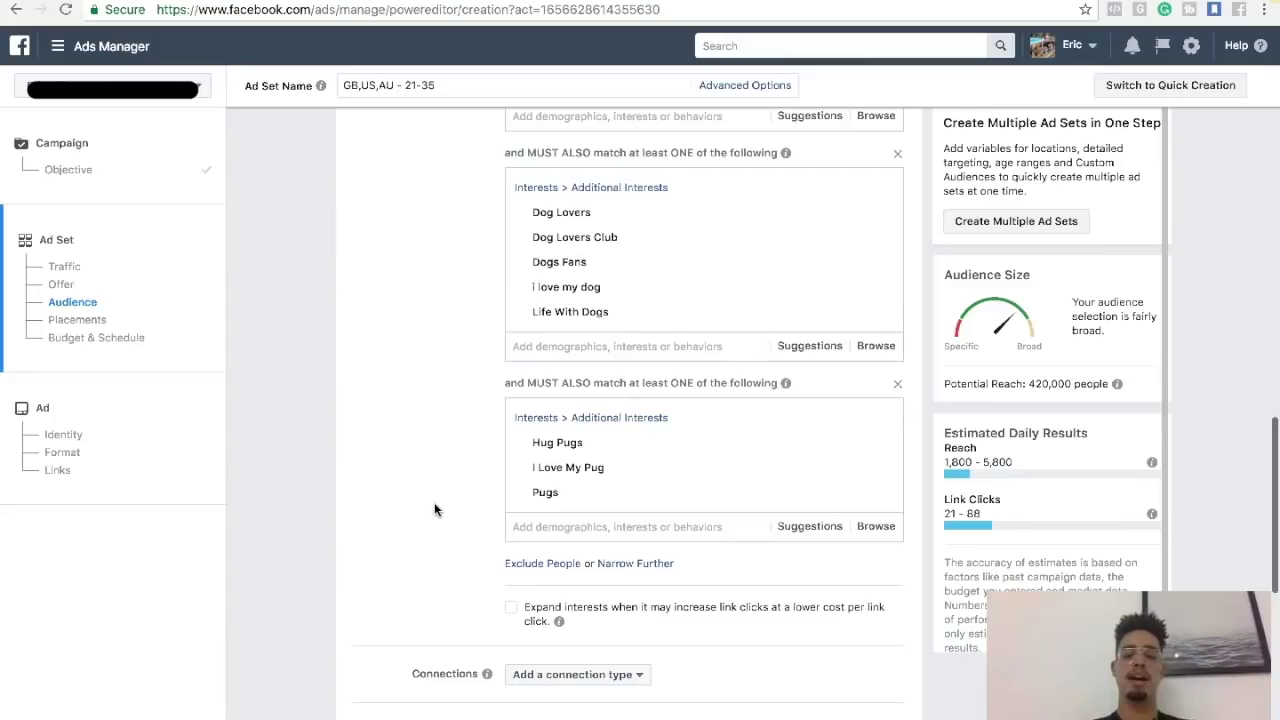
Start saving the audience and name it "Audience 1 - 21-35 - M - Dogs - Pugs - 03-22"
scroll(434, 509, "down", 3)
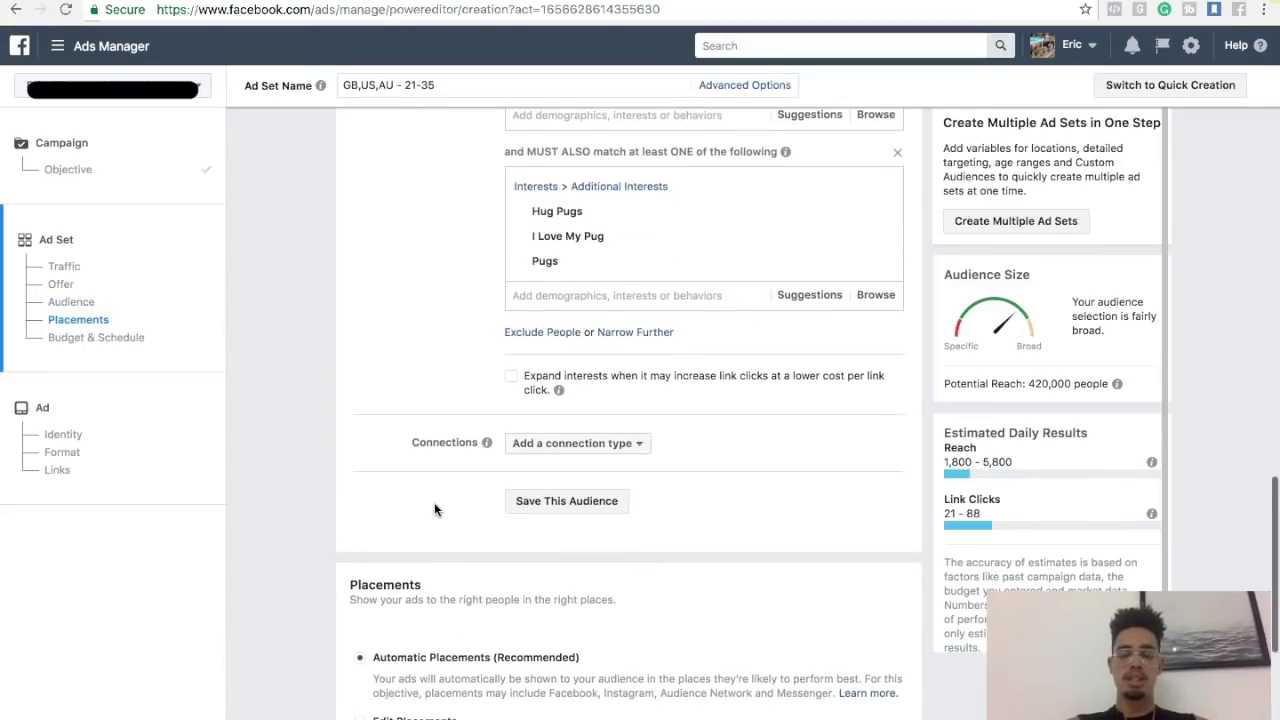
left_click(543, 528)
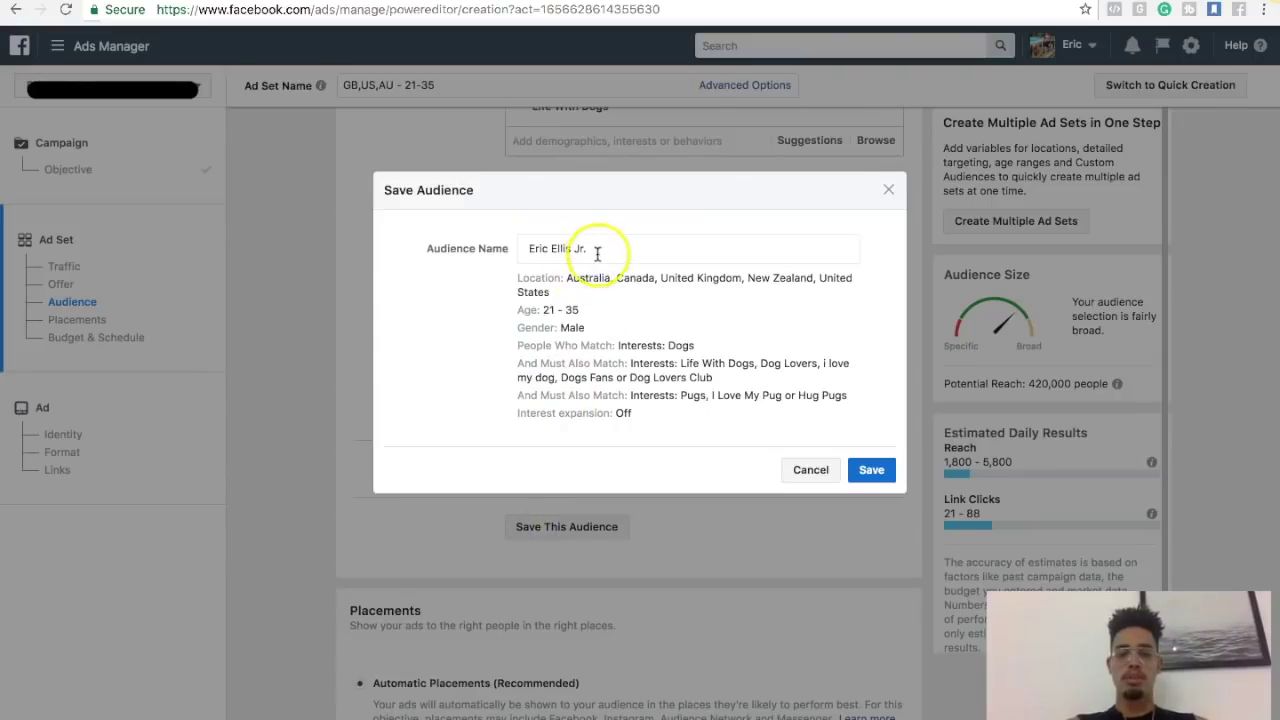
left_click(463, 249)
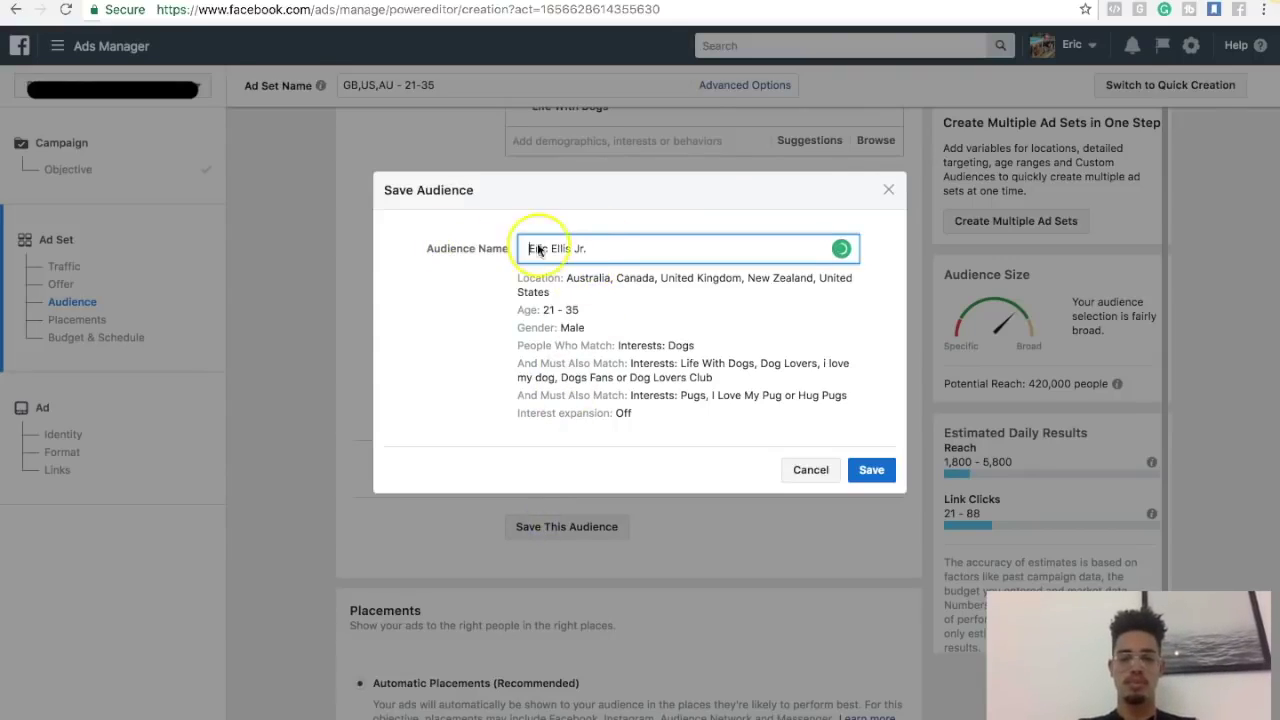
left_click_drag(594, 246, 463, 237)
type("A")
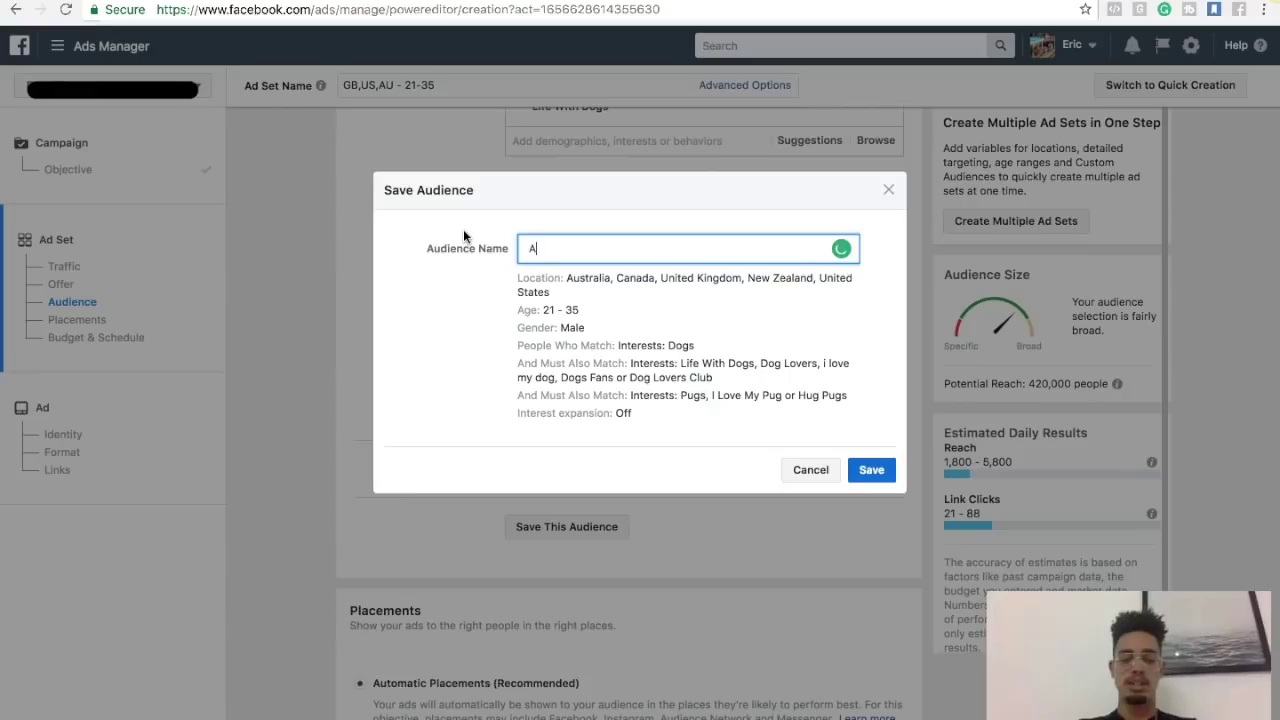
type("dc")
key("BackSpace")
key("BackSpace")
key("BackSpace")
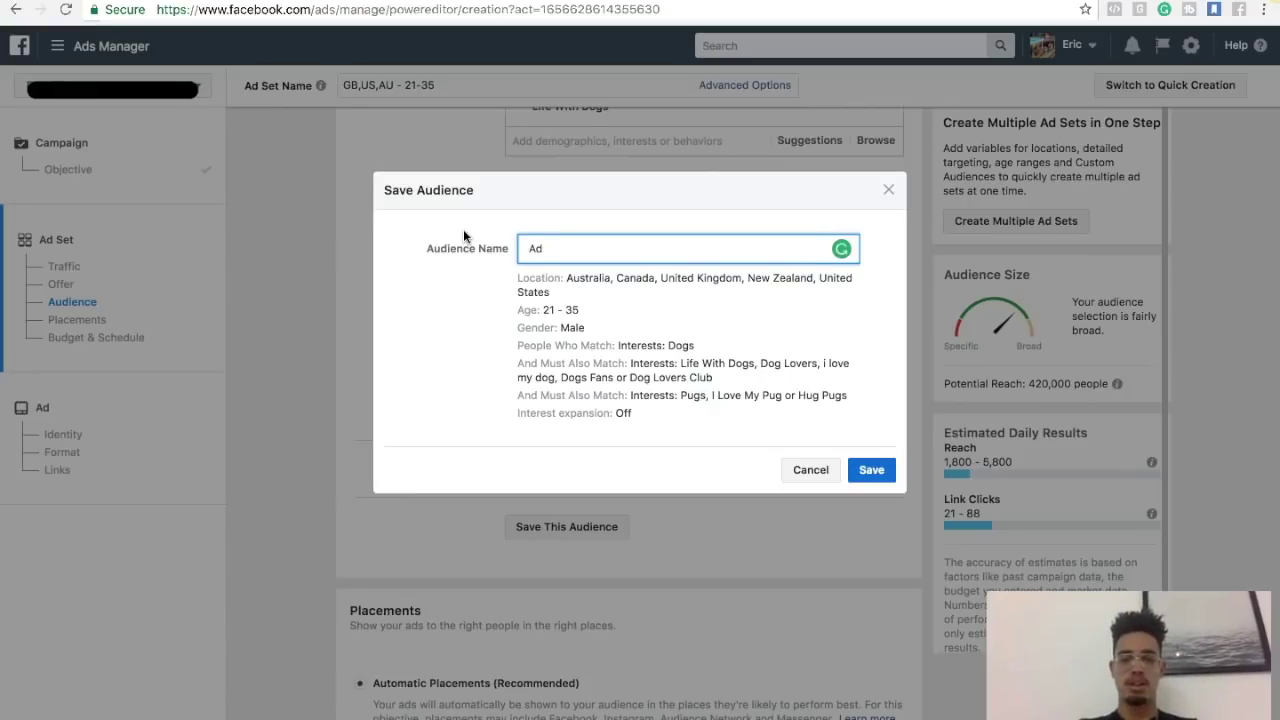
type("Audie")
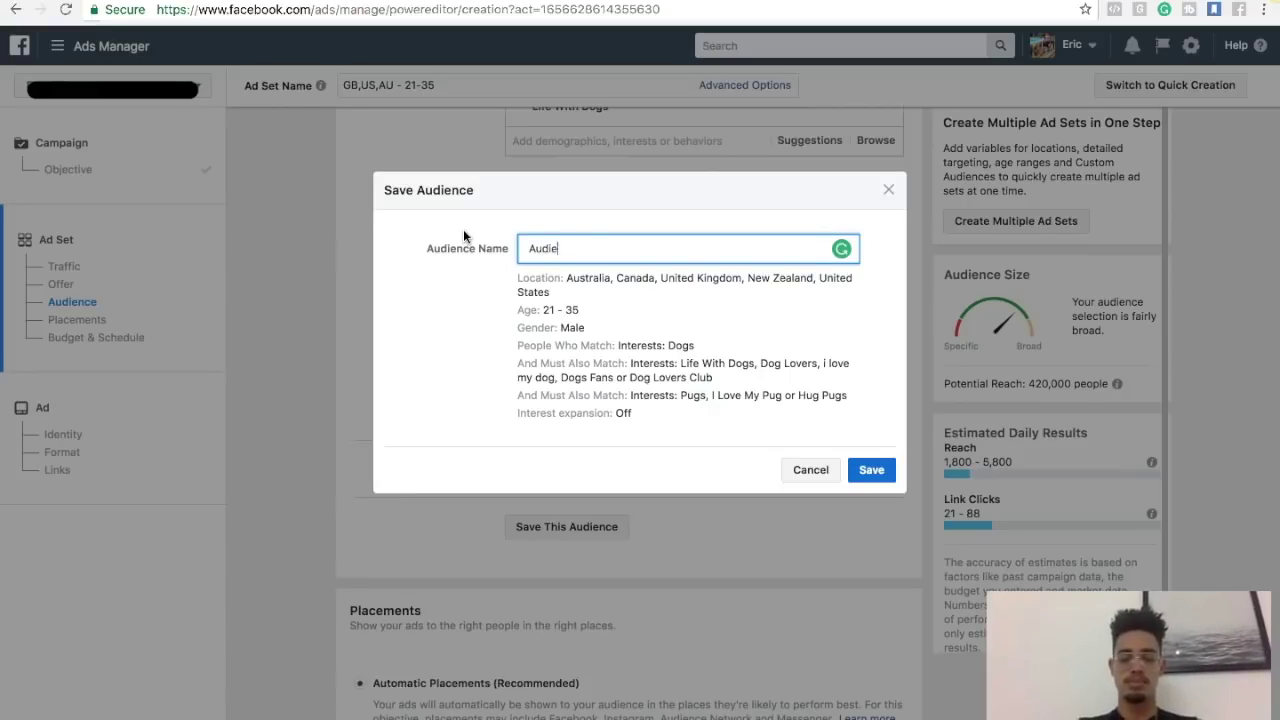
type("nce 1")
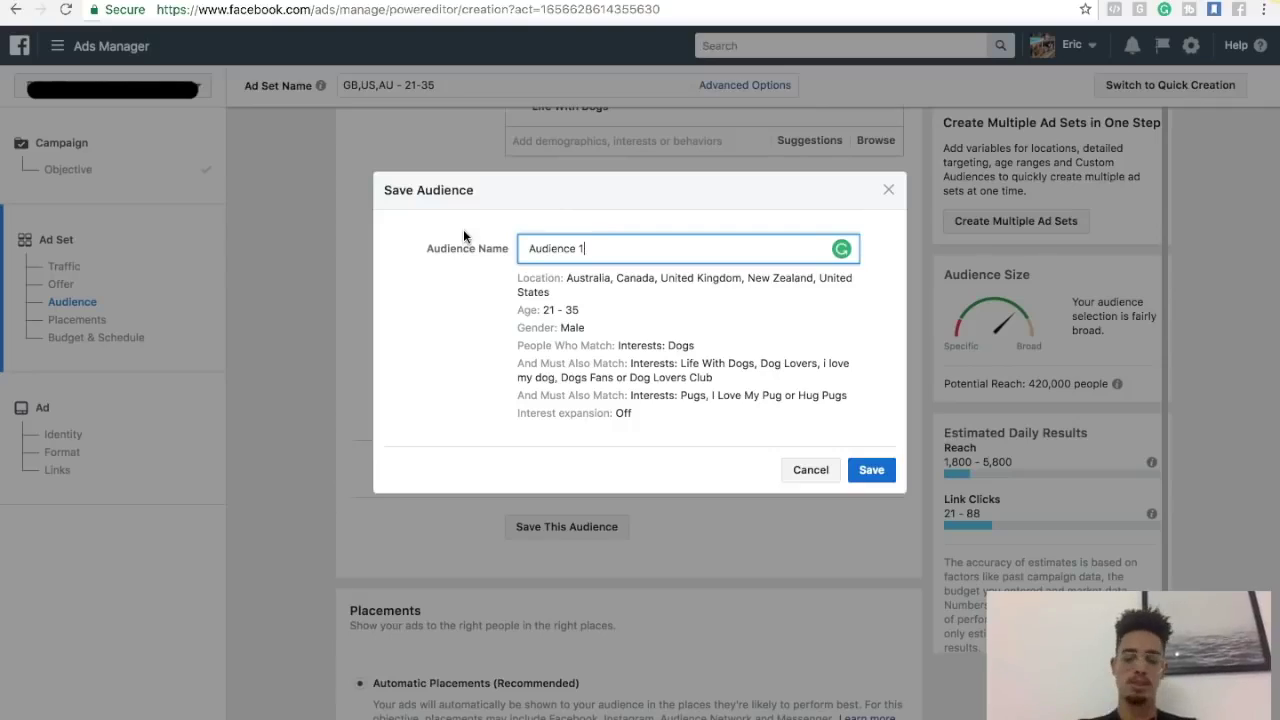
type(" -")
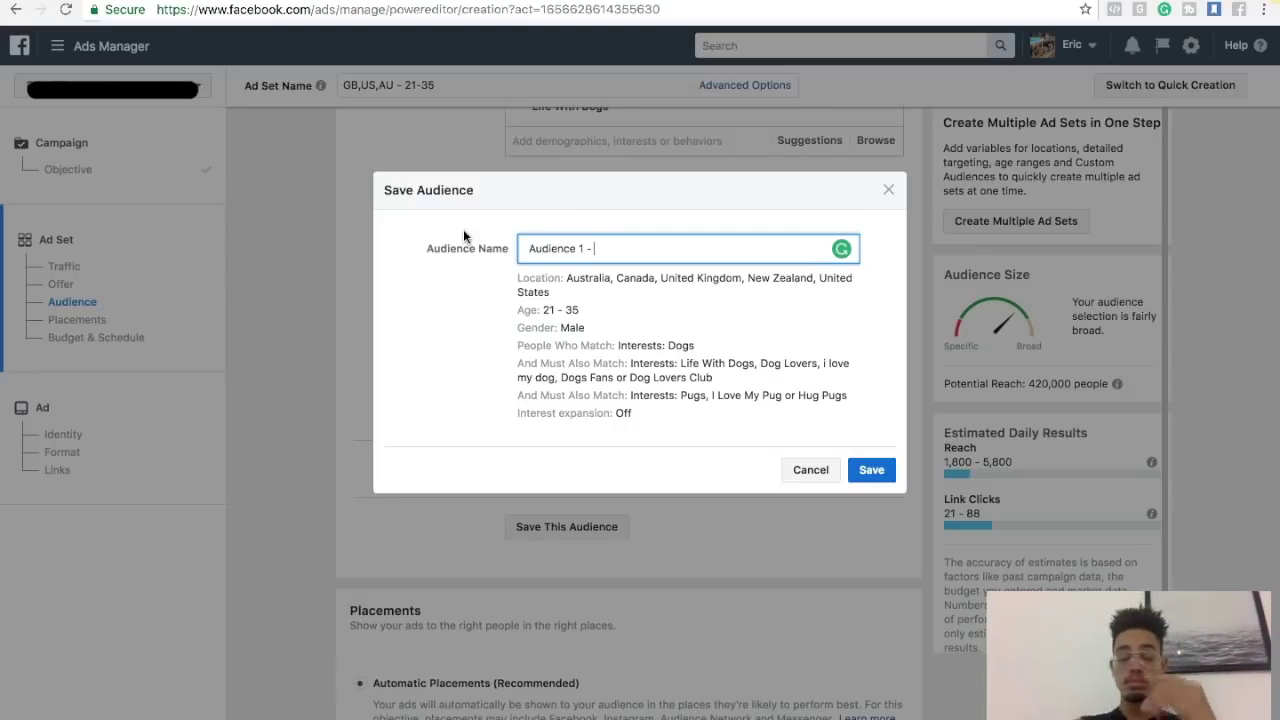
type(" 21")
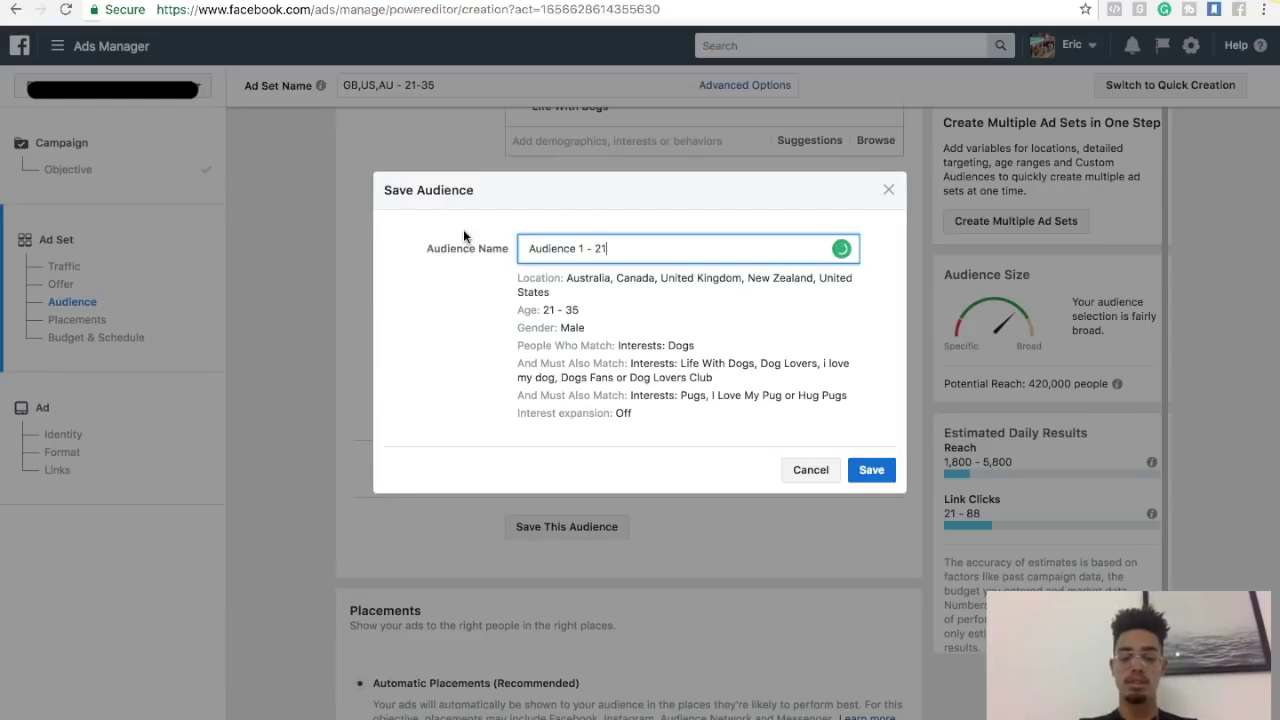
type("03")
left_click(463, 263)
type("-35 - M -")
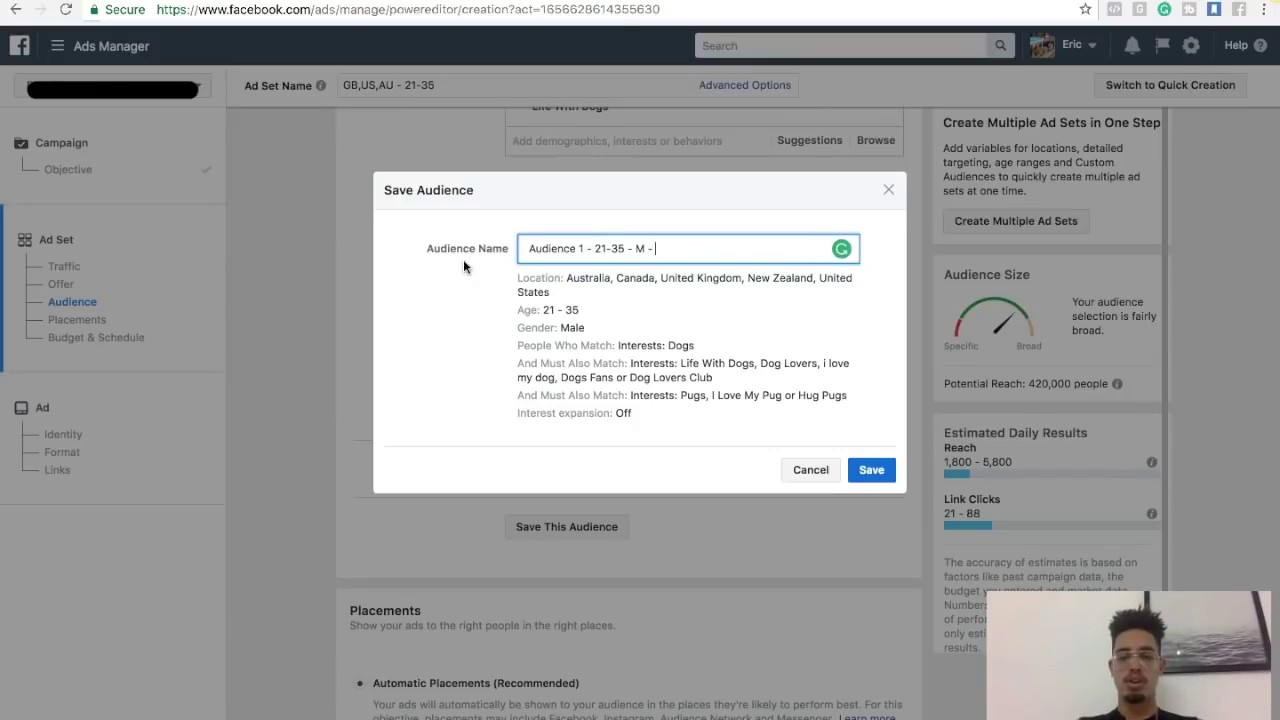
type("Do")
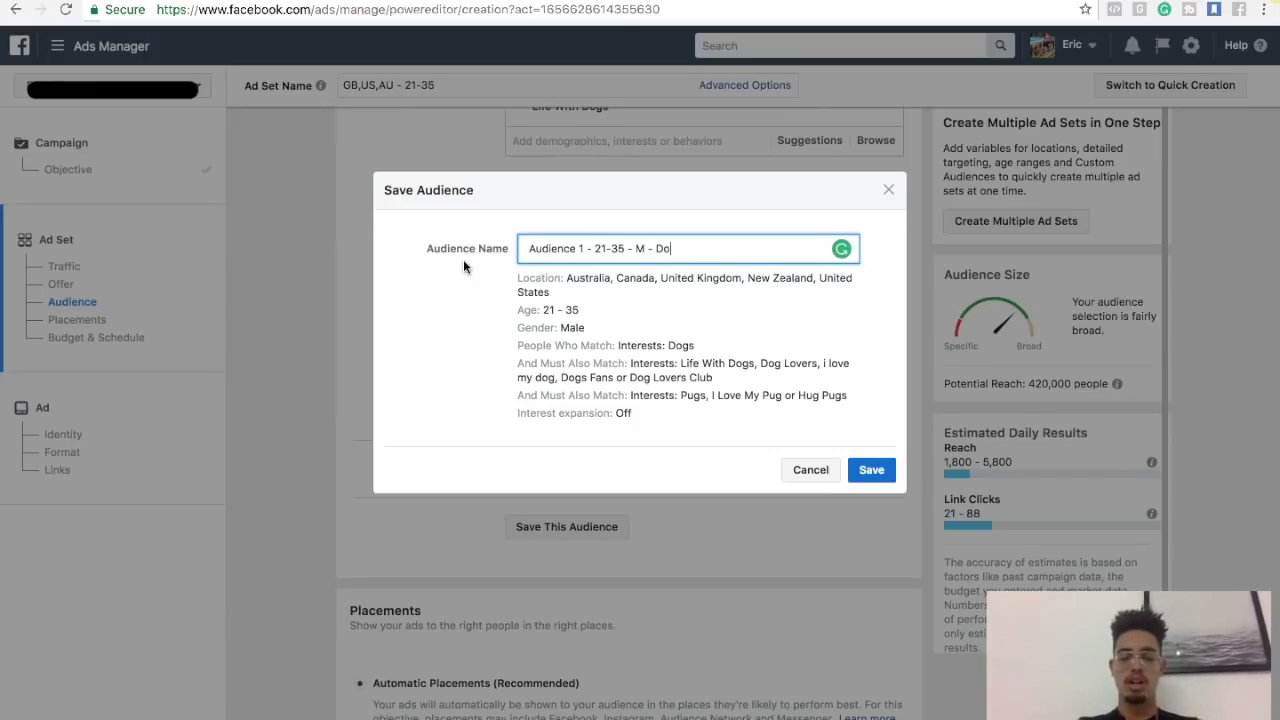
type("gs")
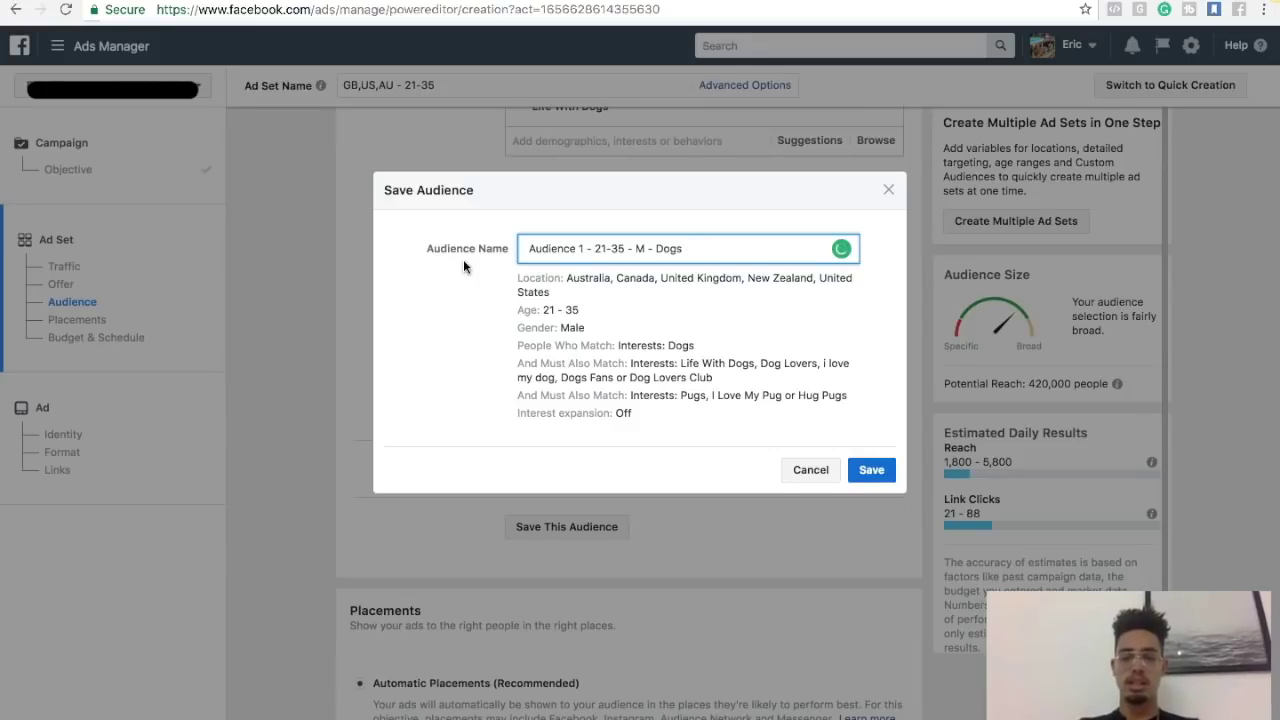
type(" =- Pufs")
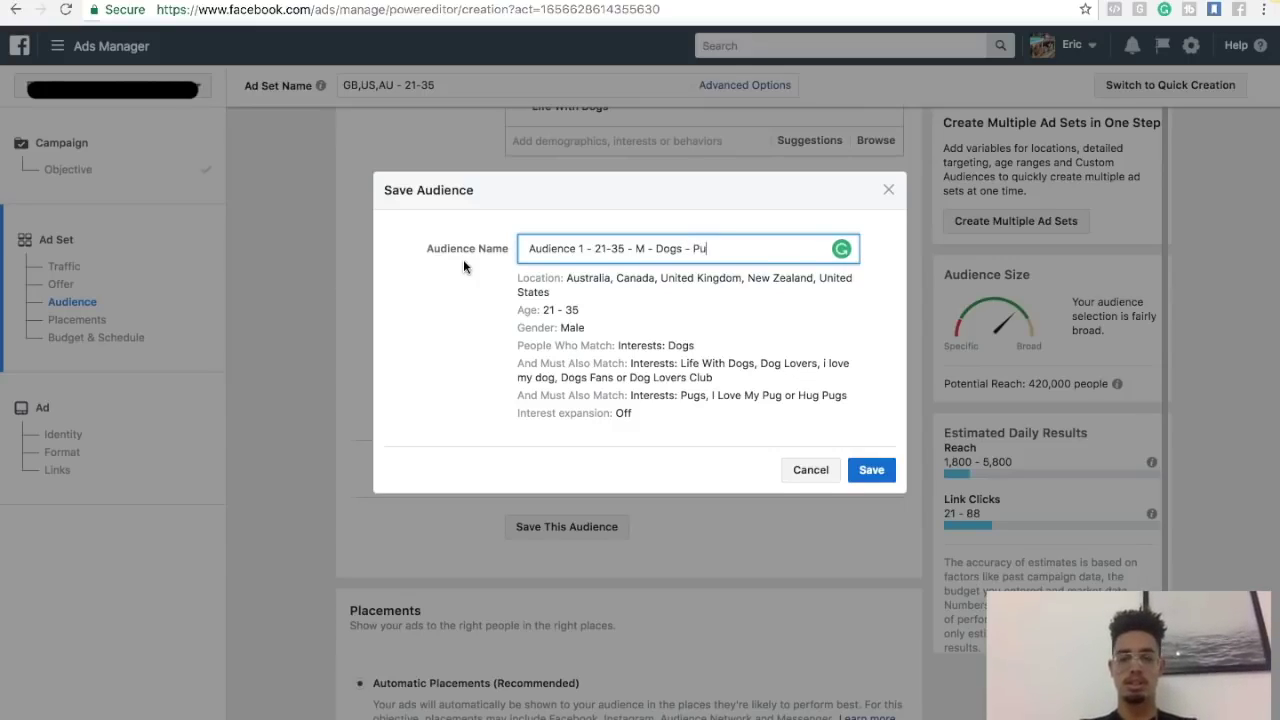
key("BackSpace")
key("BackSpace")
type("gs")
key("BackSpace")
type("s - ")
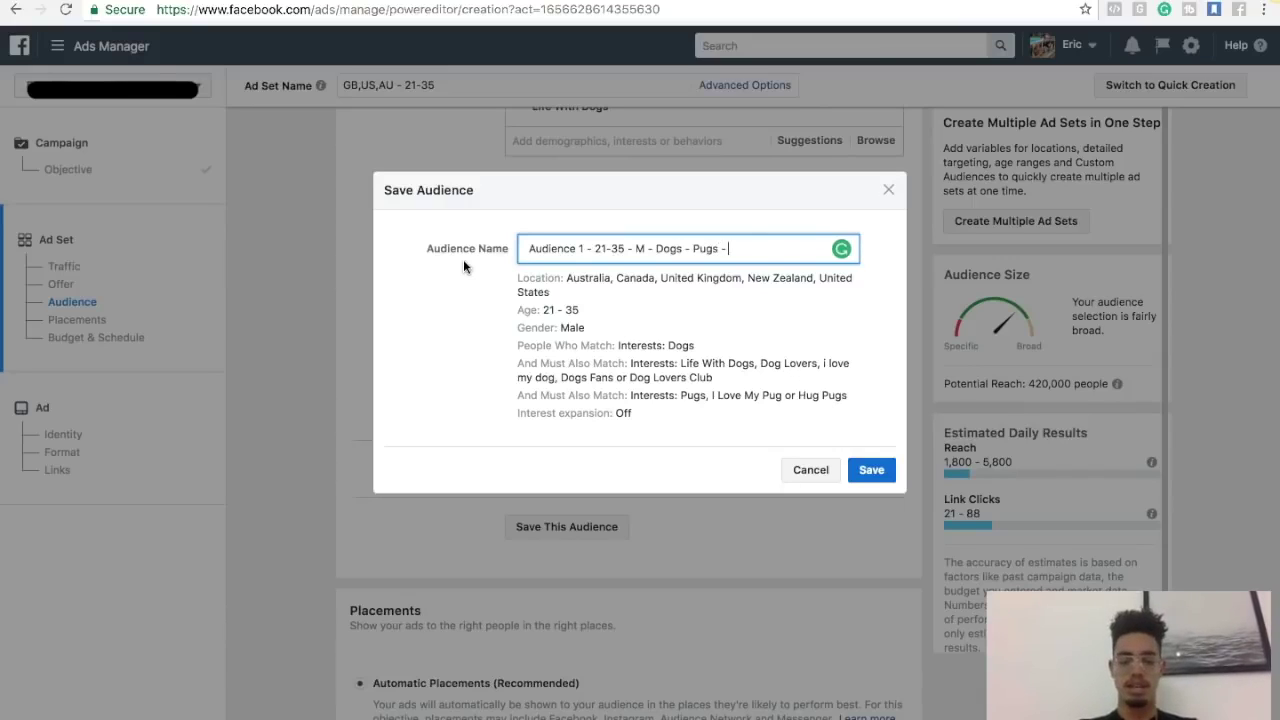
type("03-22")
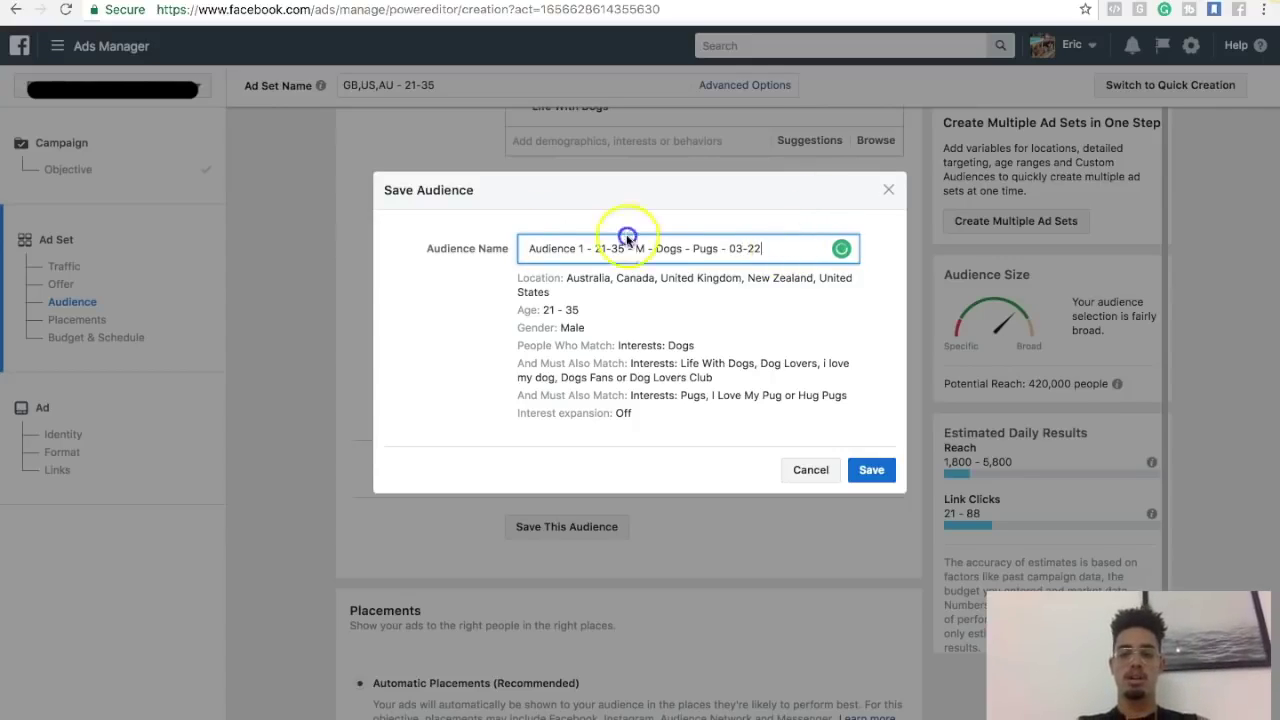
Copy the full audience name and save the audience
triple_click(538, 236)
key("ctrl+c")
left_click(871, 470)
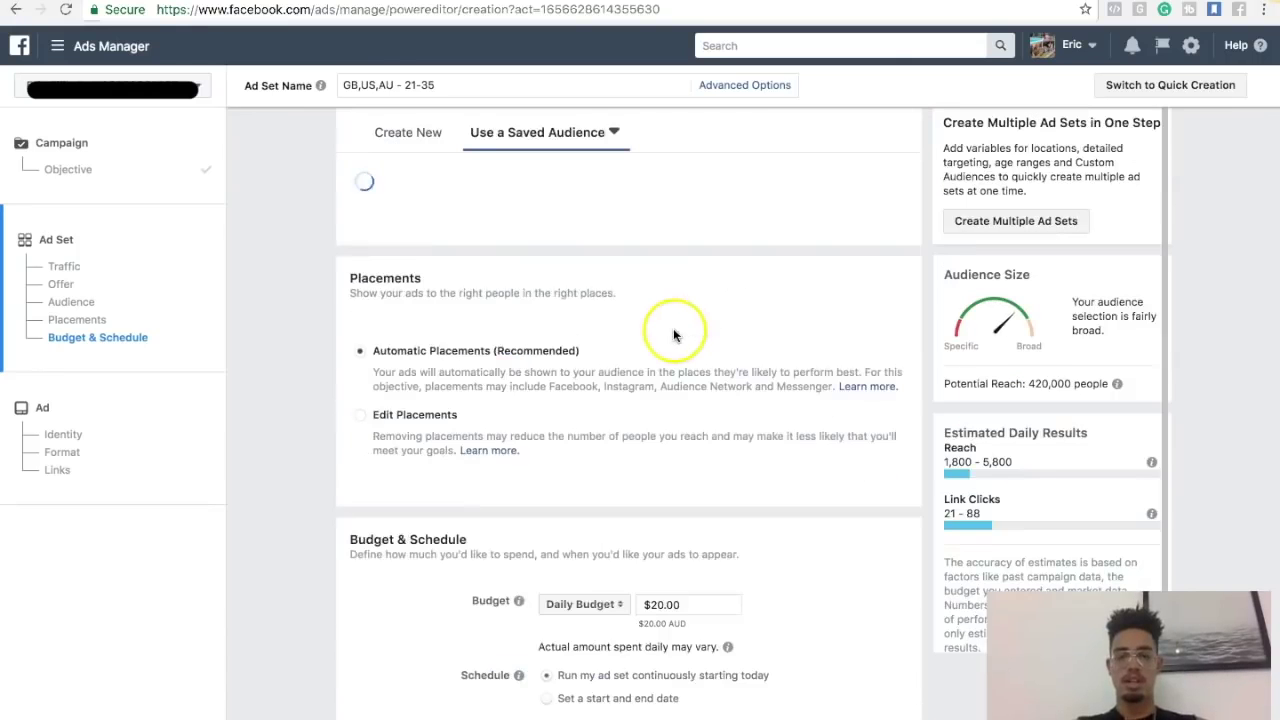
Rename the ad set "Ad Set 1 - 21-35 - M - Dogs - Pugs - 03-22", reusing the copied audience name
left_click_drag(448, 85, 306, 80)
key("ctrl+v")
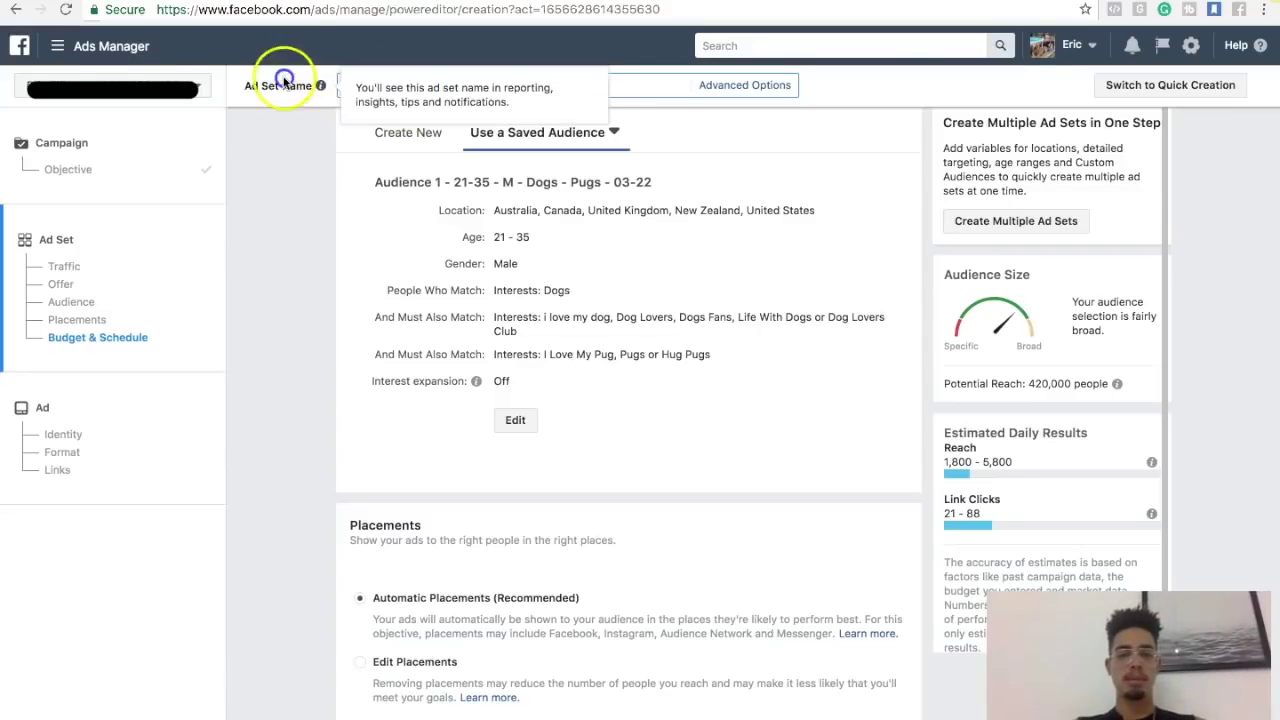
mouse_move(321, 88)
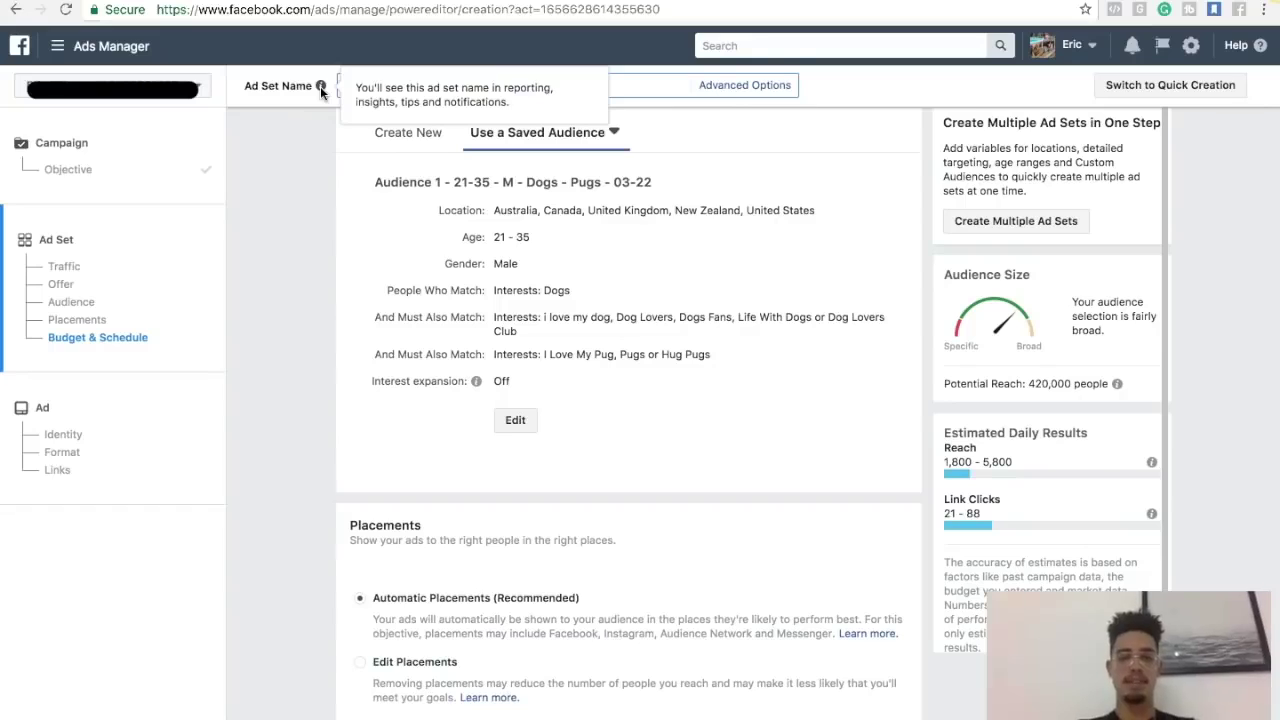
left_click(618, 88)
key("super+Left")
key("alt+shift+Right")
type("Ad")
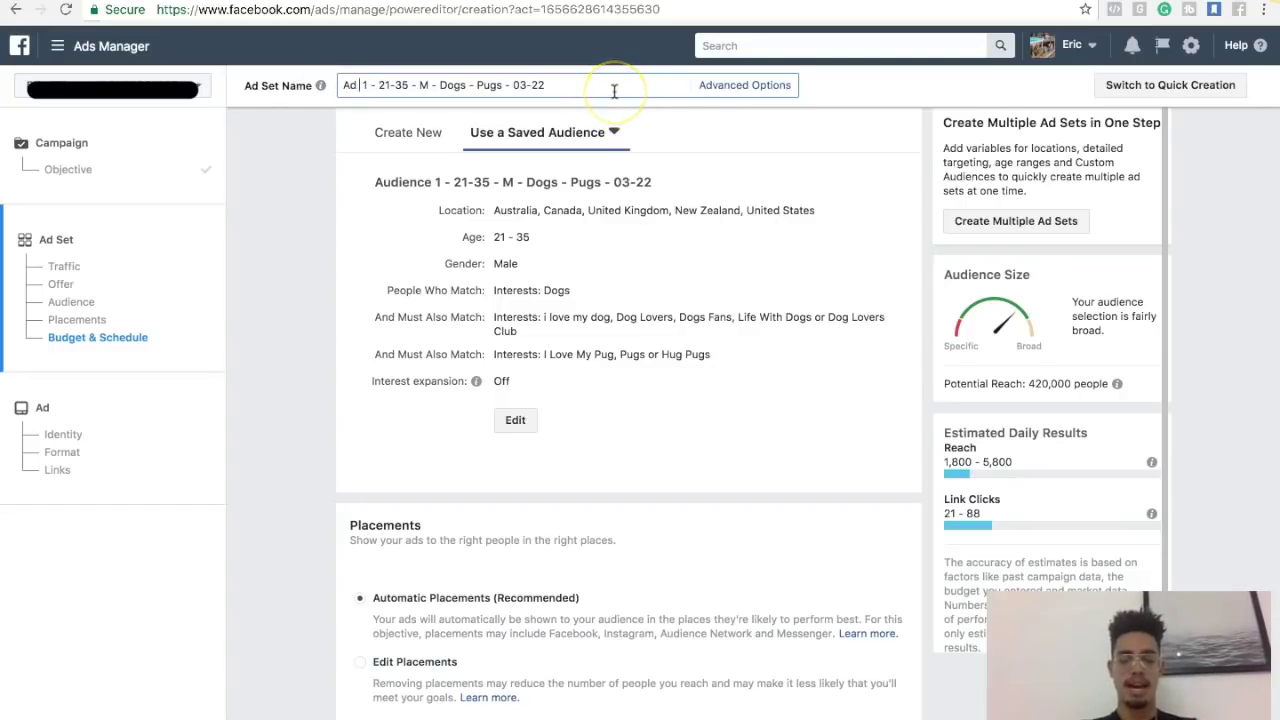
type(" Set")
left_click(589, 87)
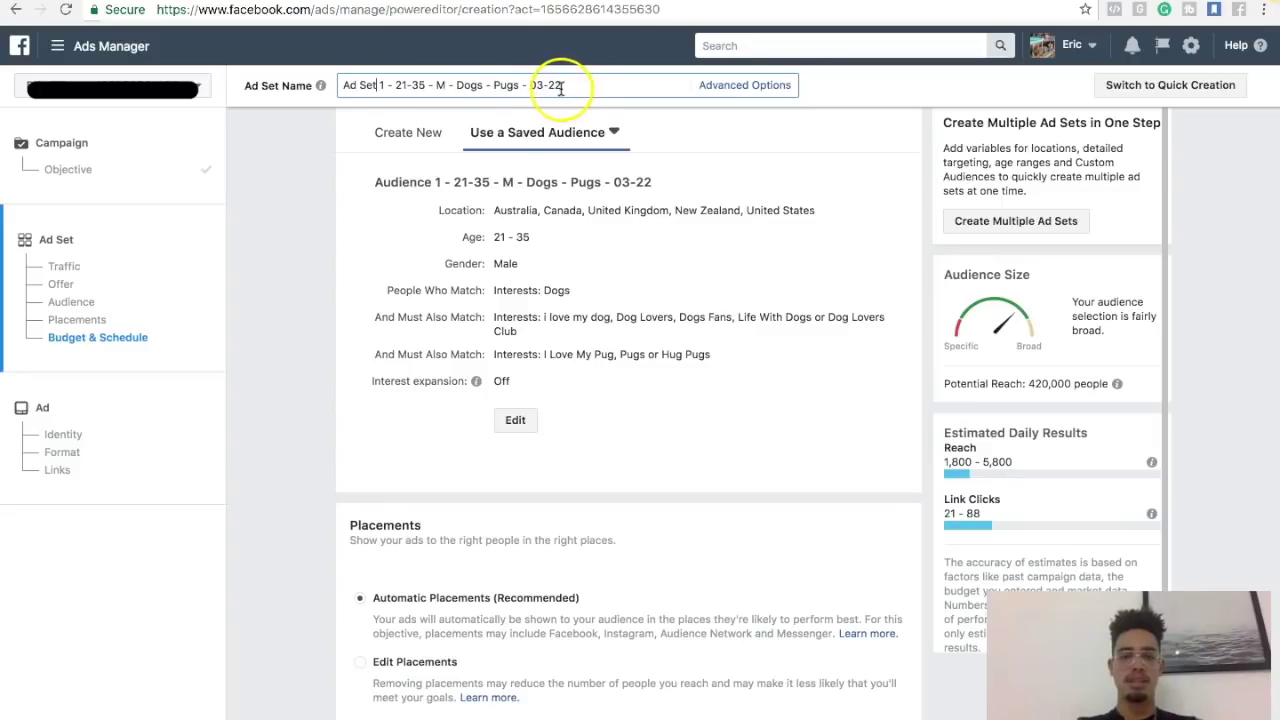
Switch the ad set's placements from automatic to Edit Placements and bring up the platform options
scroll(514, 251, "down", 4)
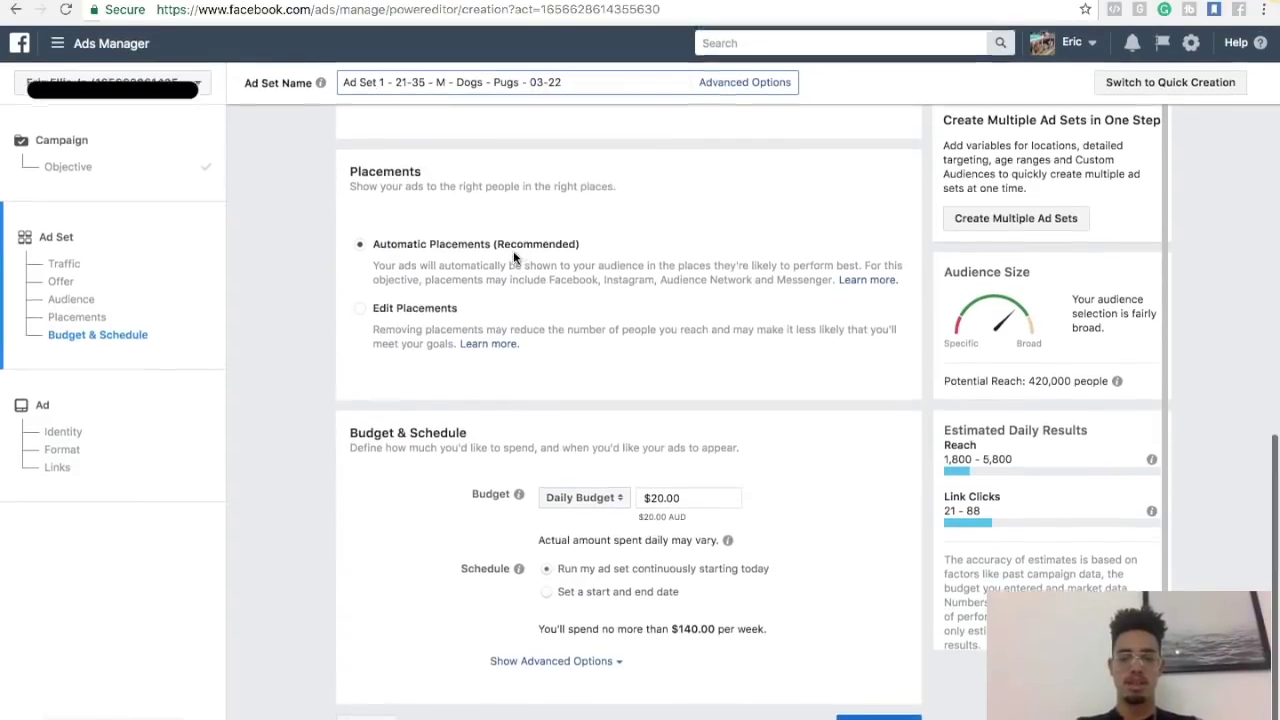
scroll(363, 449, "up", 2)
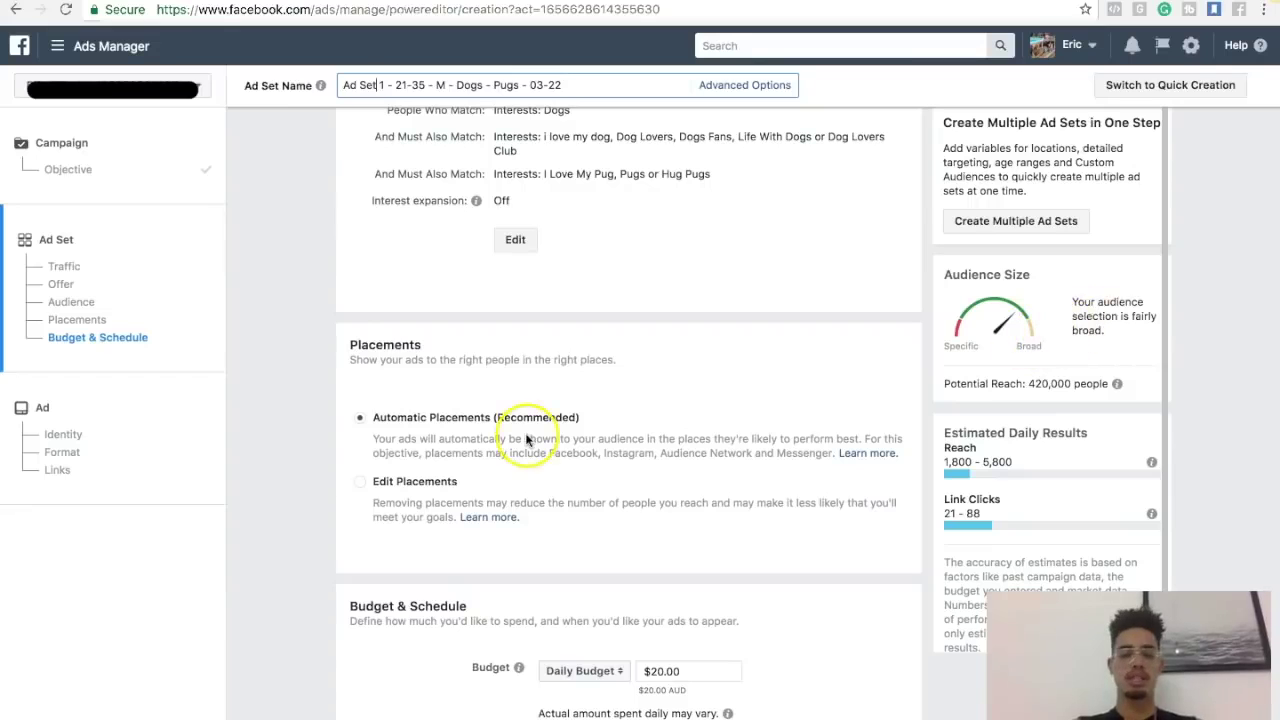
left_click(360, 484)
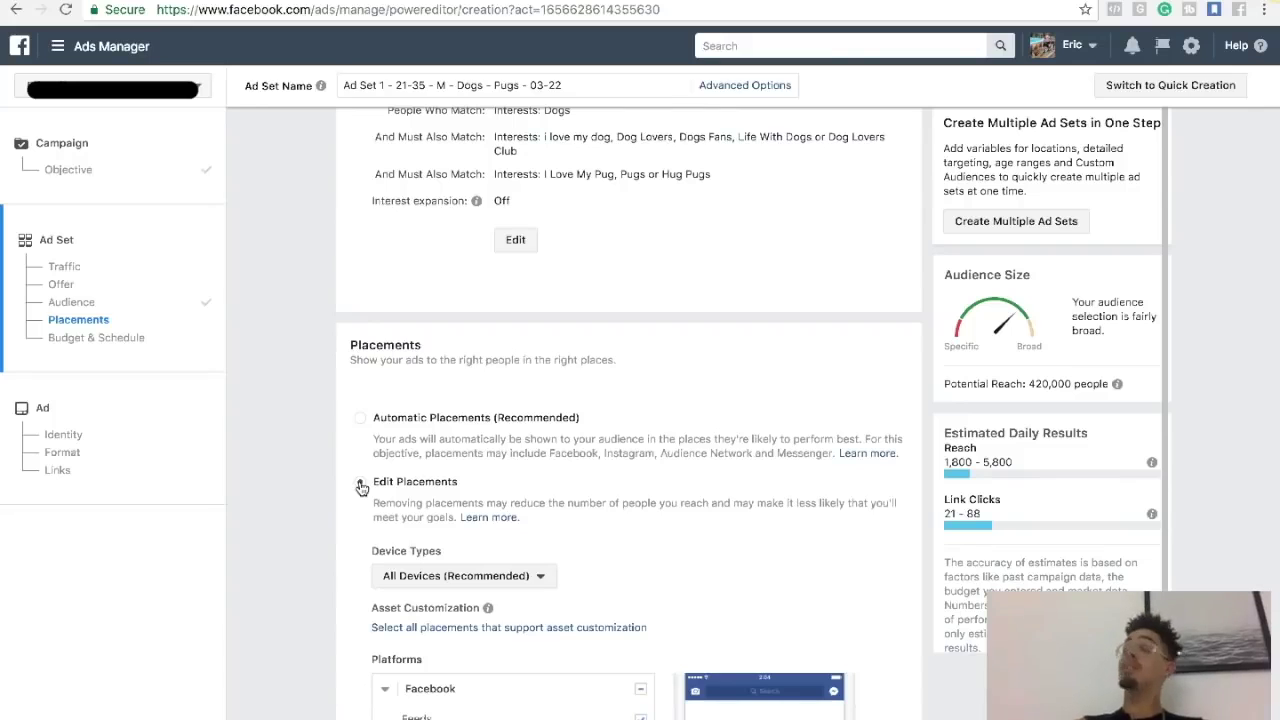
scroll(361, 487, "down", 2)
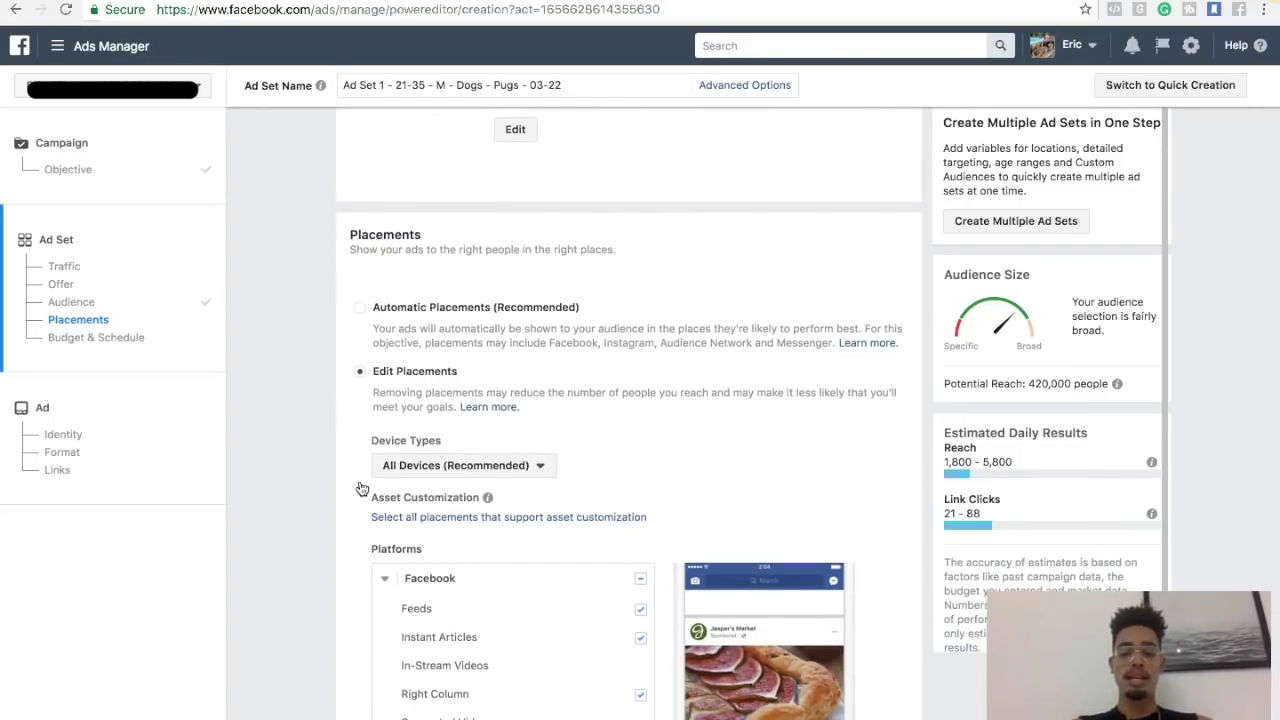
Examine the Device Types choices and the platform placements available under Edit Placements
scroll(361, 487, "up", 1)
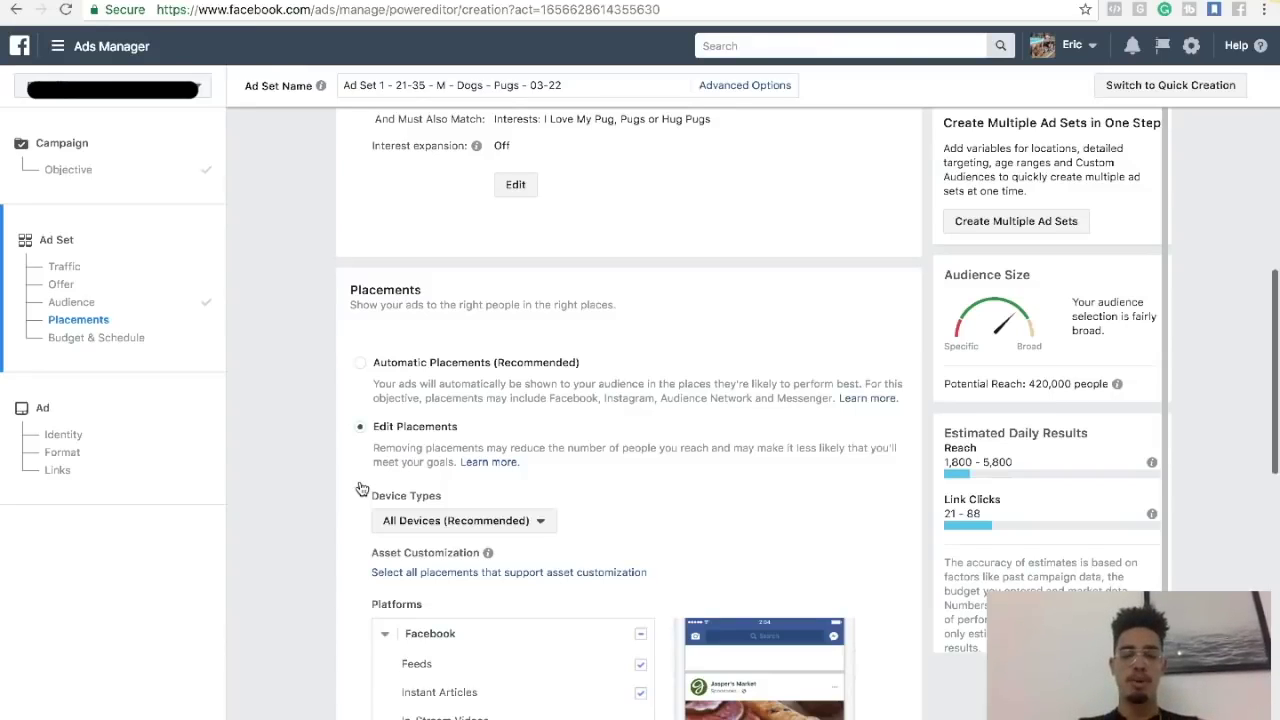
scroll(361, 487, "down", 2)
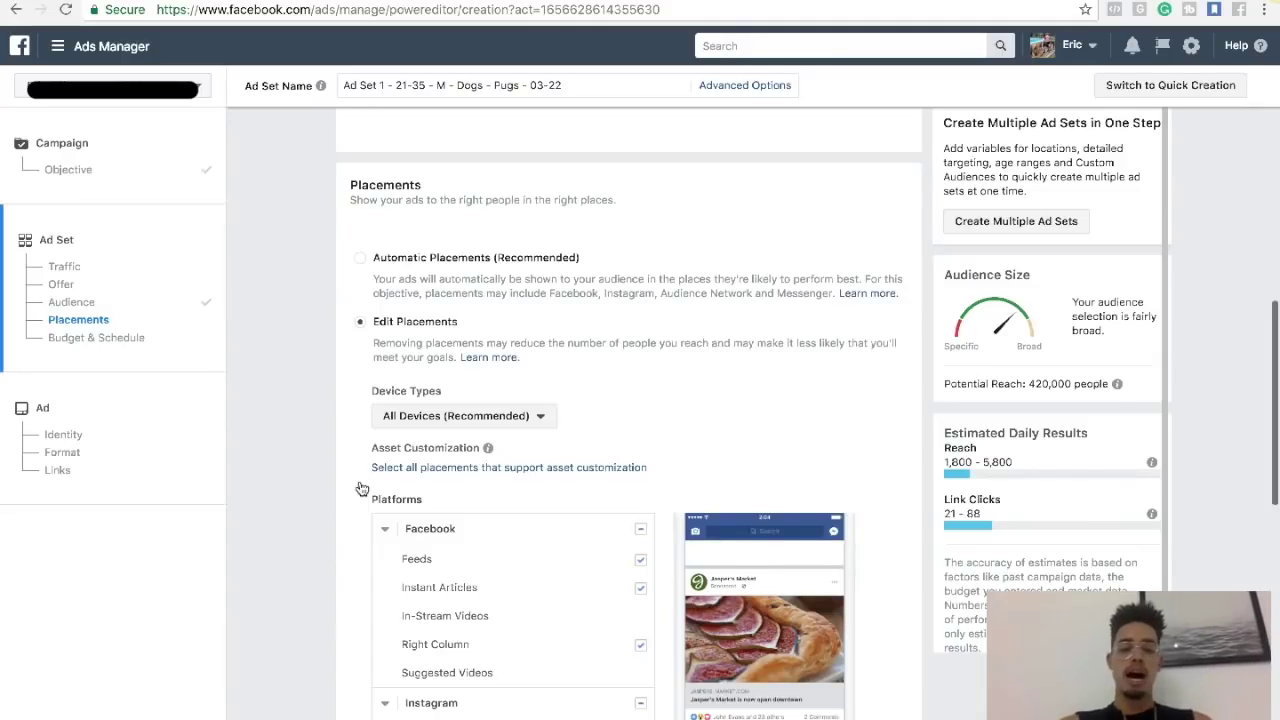
scroll(361, 487, "down", 4)
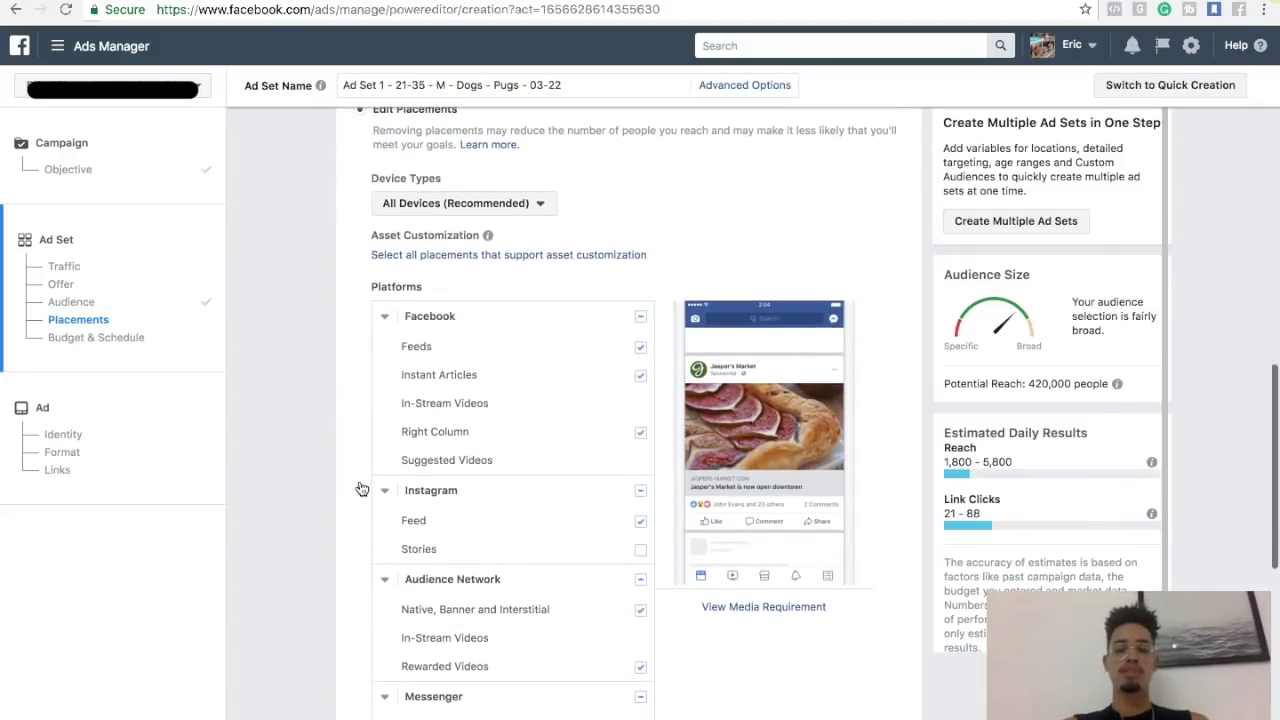
scroll(361, 487, "up", 3)
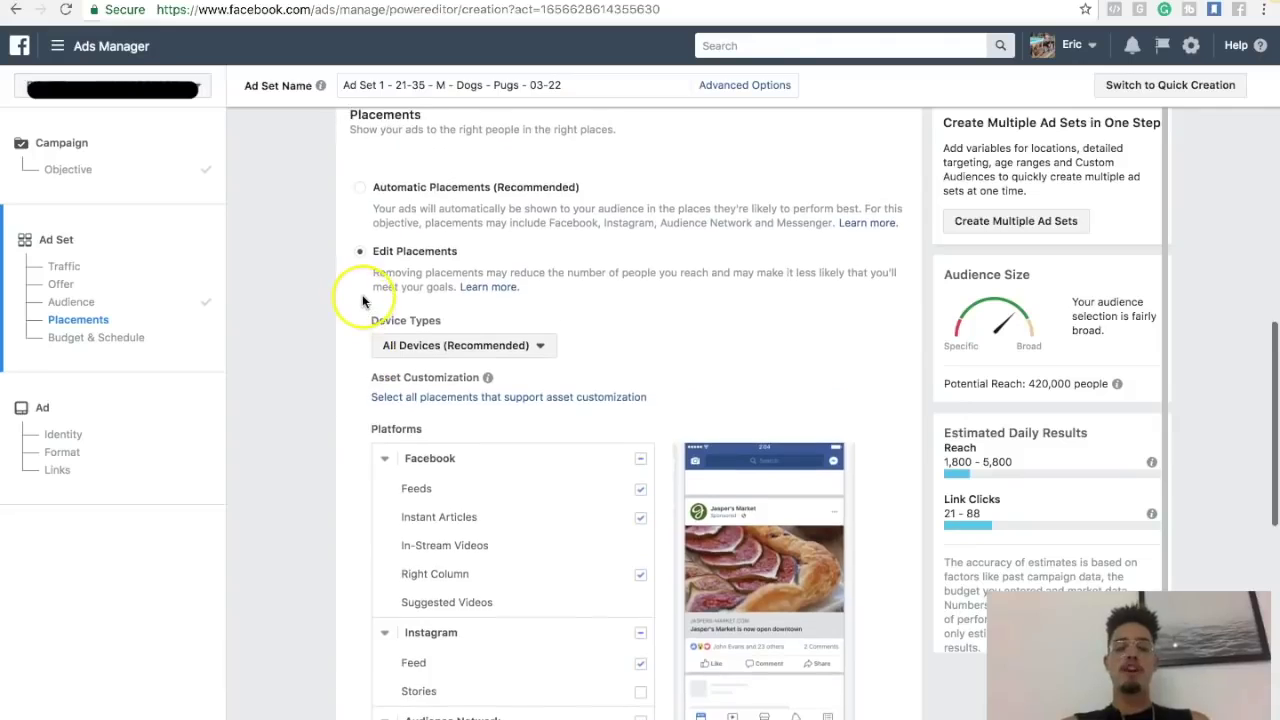
left_click(448, 345)
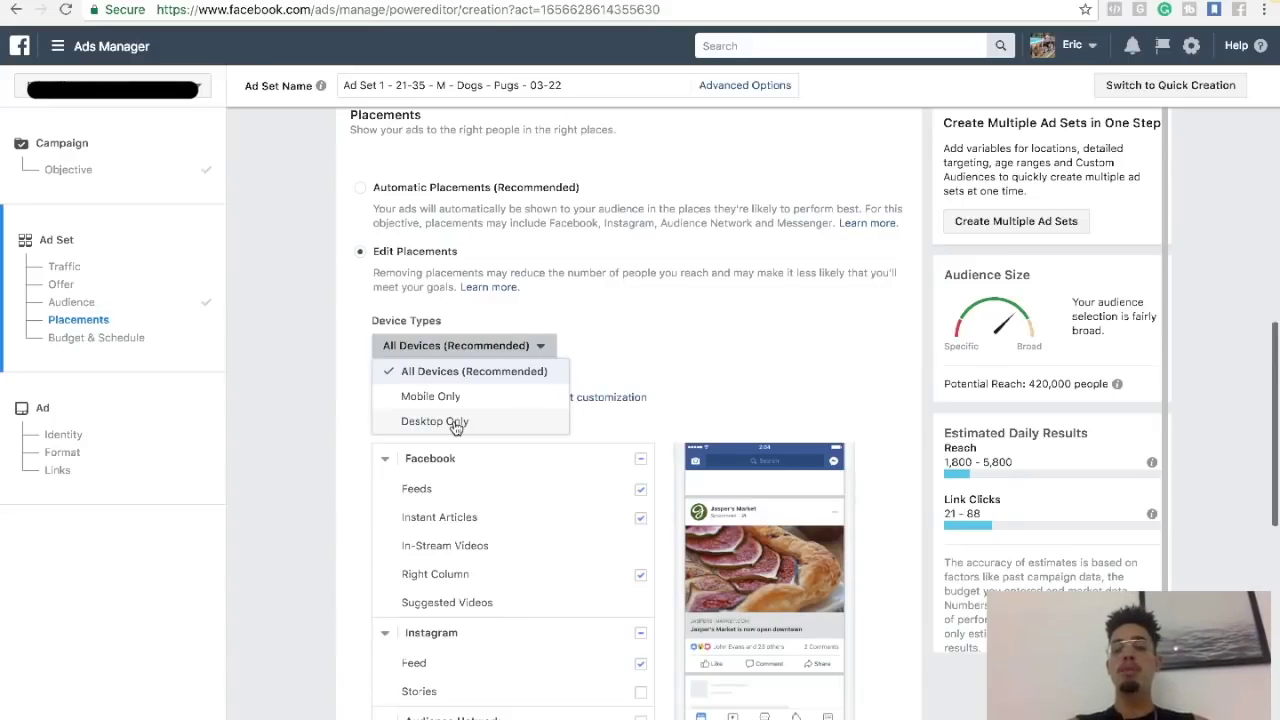
left_click(301, 384)
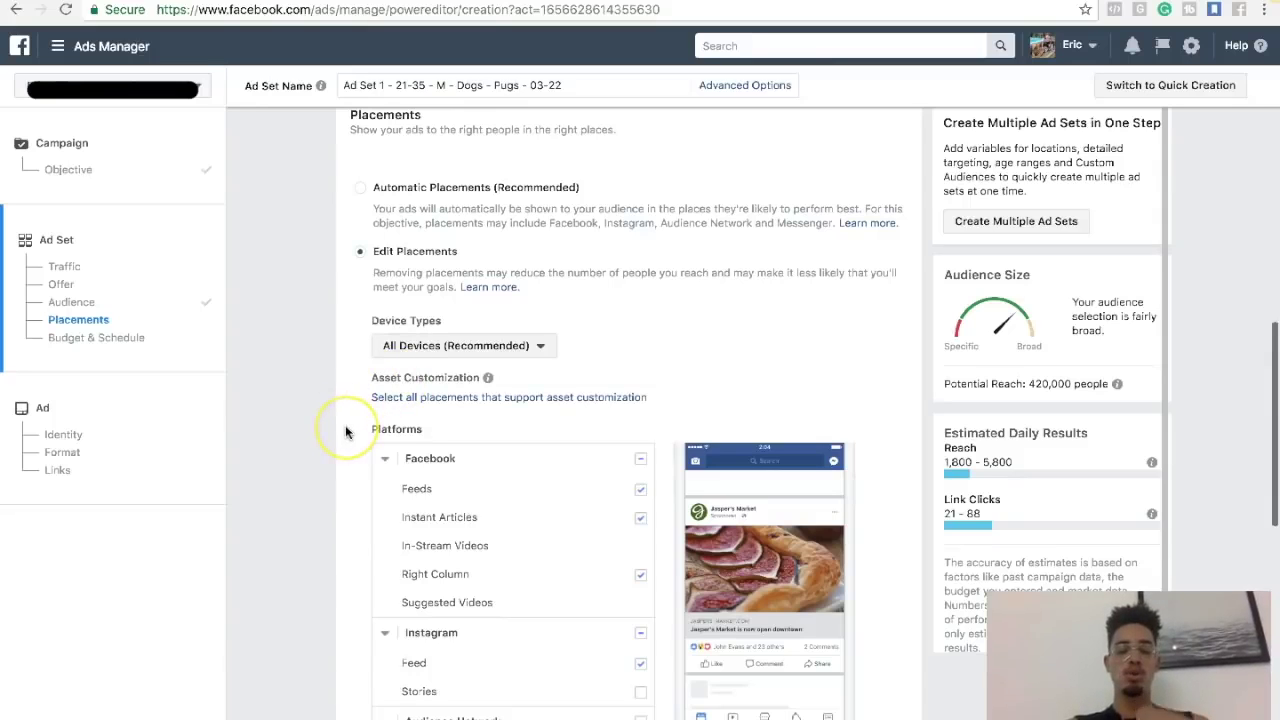
scroll(352, 494, "down", 1)
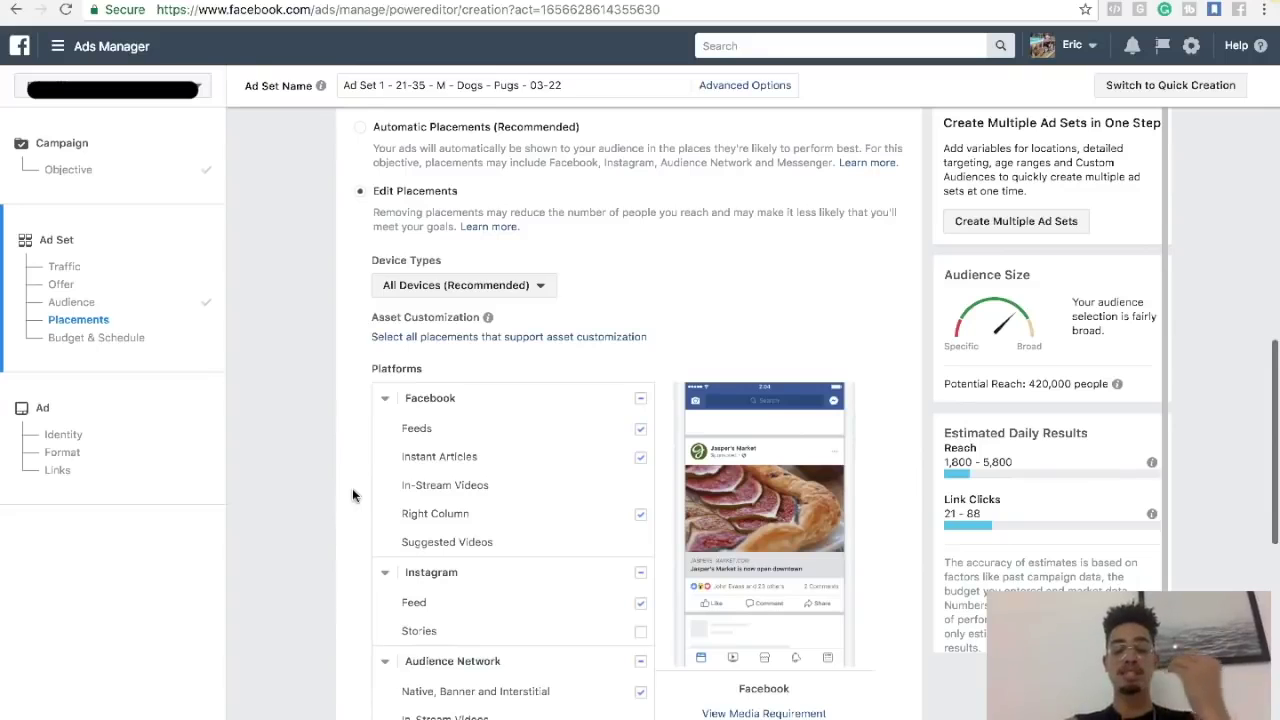
scroll(352, 493, "down", 2)
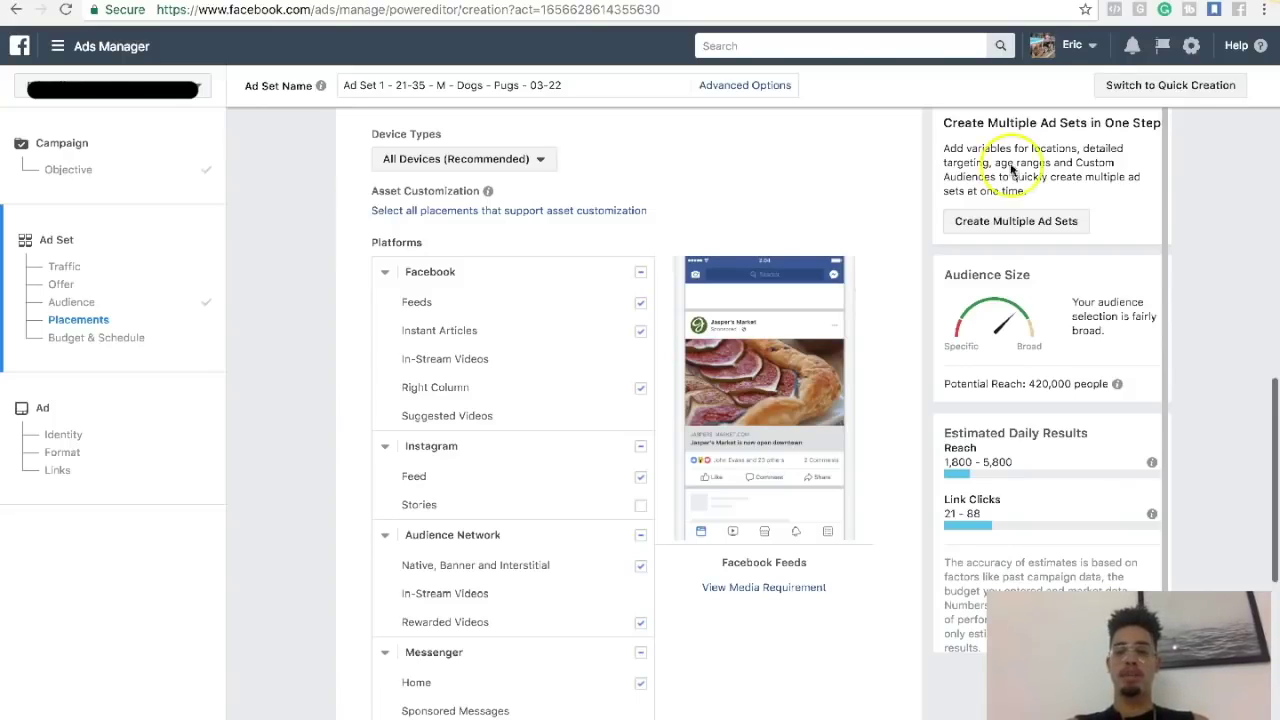
Open the Facebook news feed separately from Ads Manager and save the sponsored post about selling high ticket consulting services
left_click(909, 7)
left_click(909, 7)
type("fac")
key("Return")
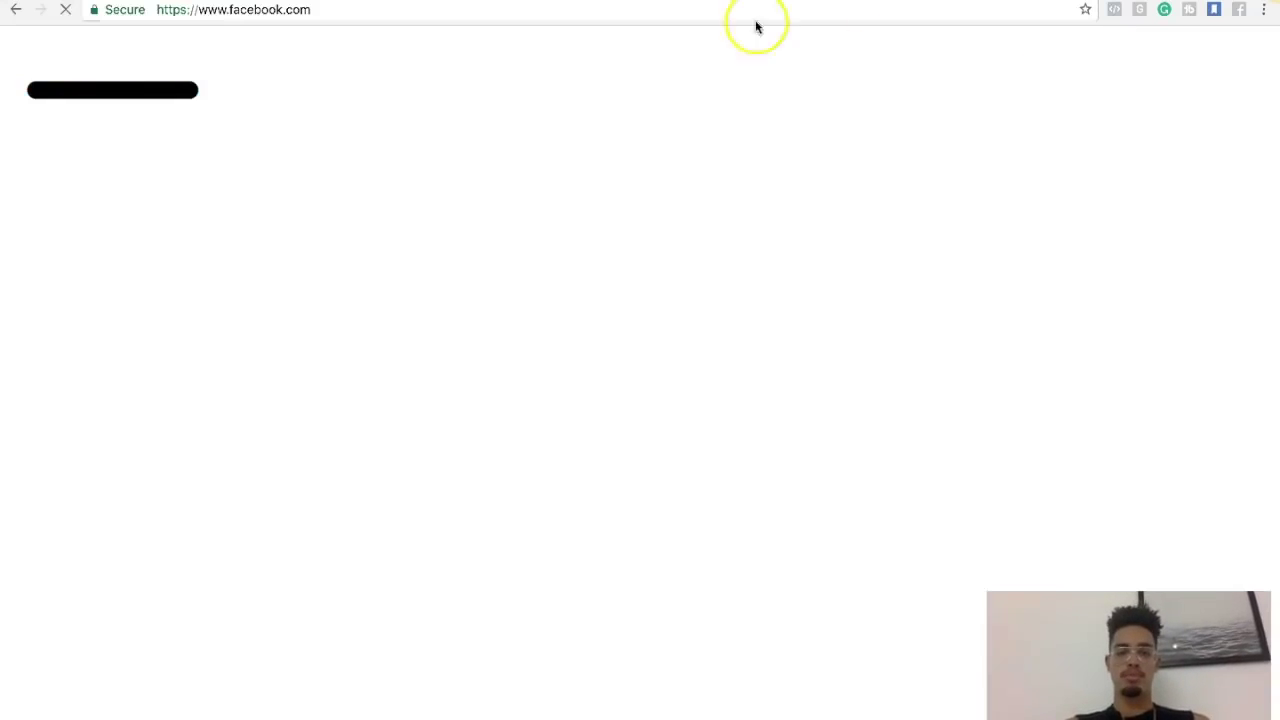
scroll(541, 324, "down", 5)
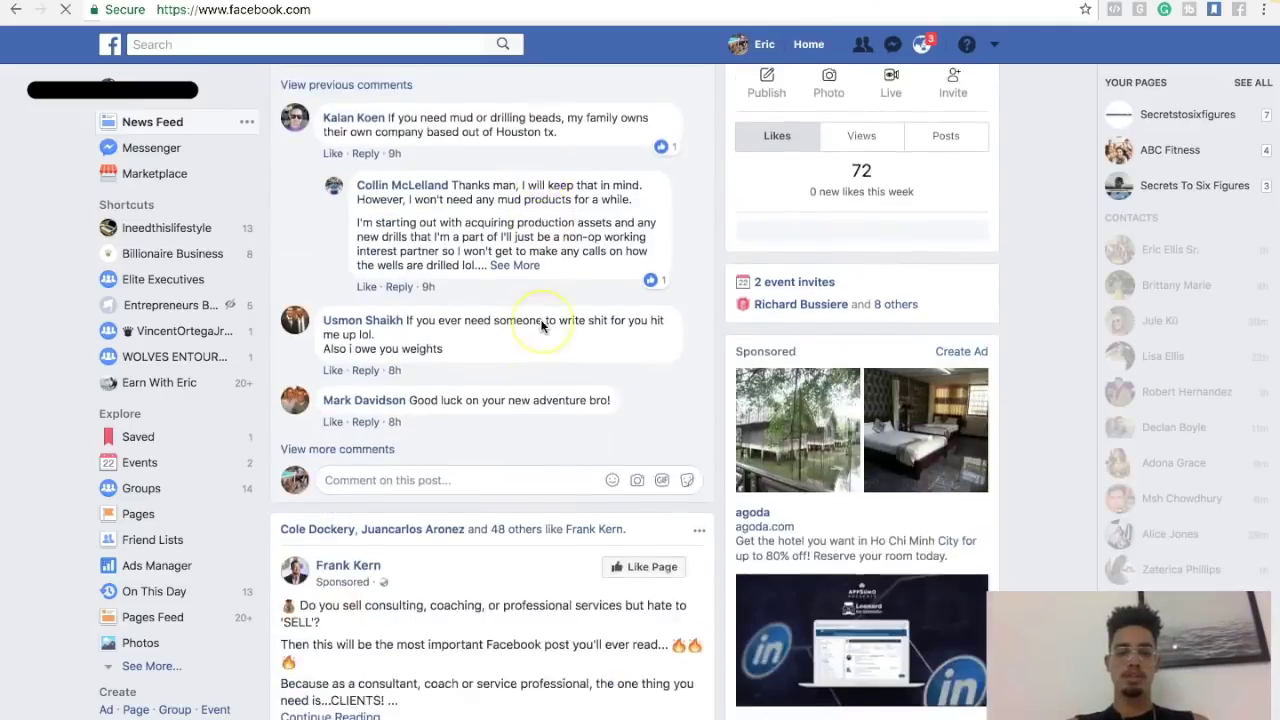
scroll(541, 324, "down", 7)
scroll(541, 324, "up", 2)
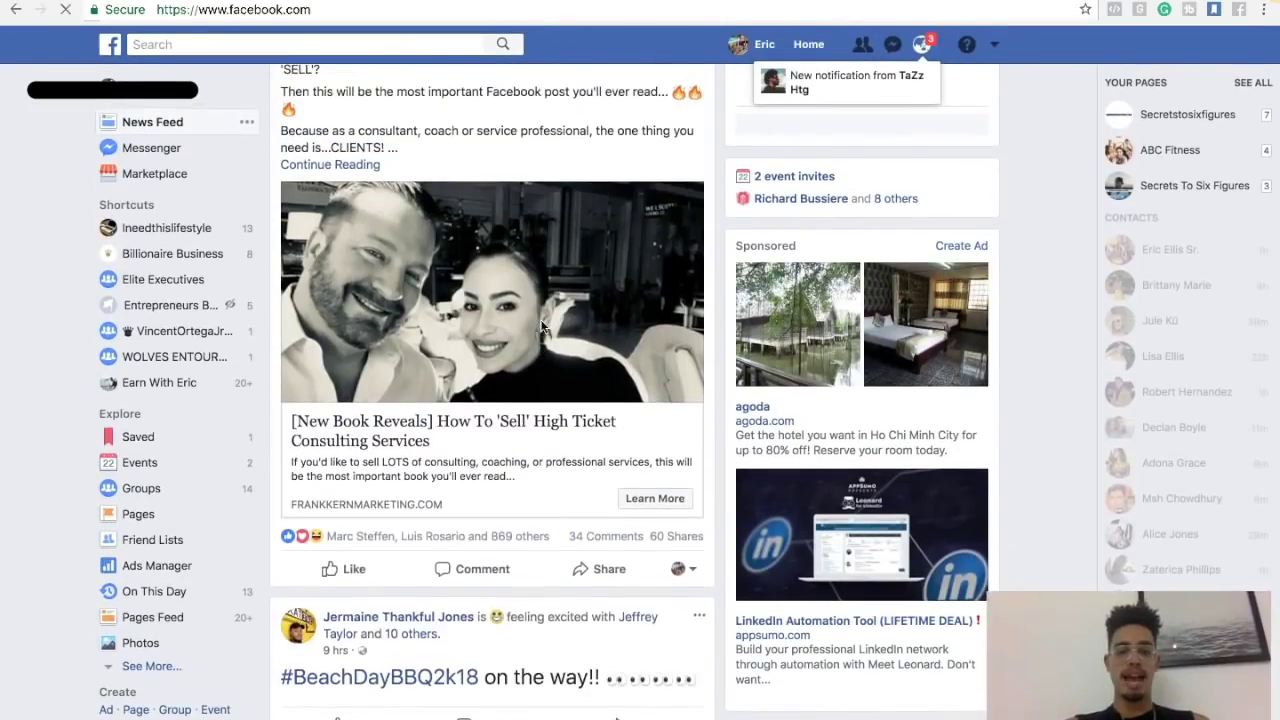
scroll(541, 324, "up", 2)
left_click(692, 105)
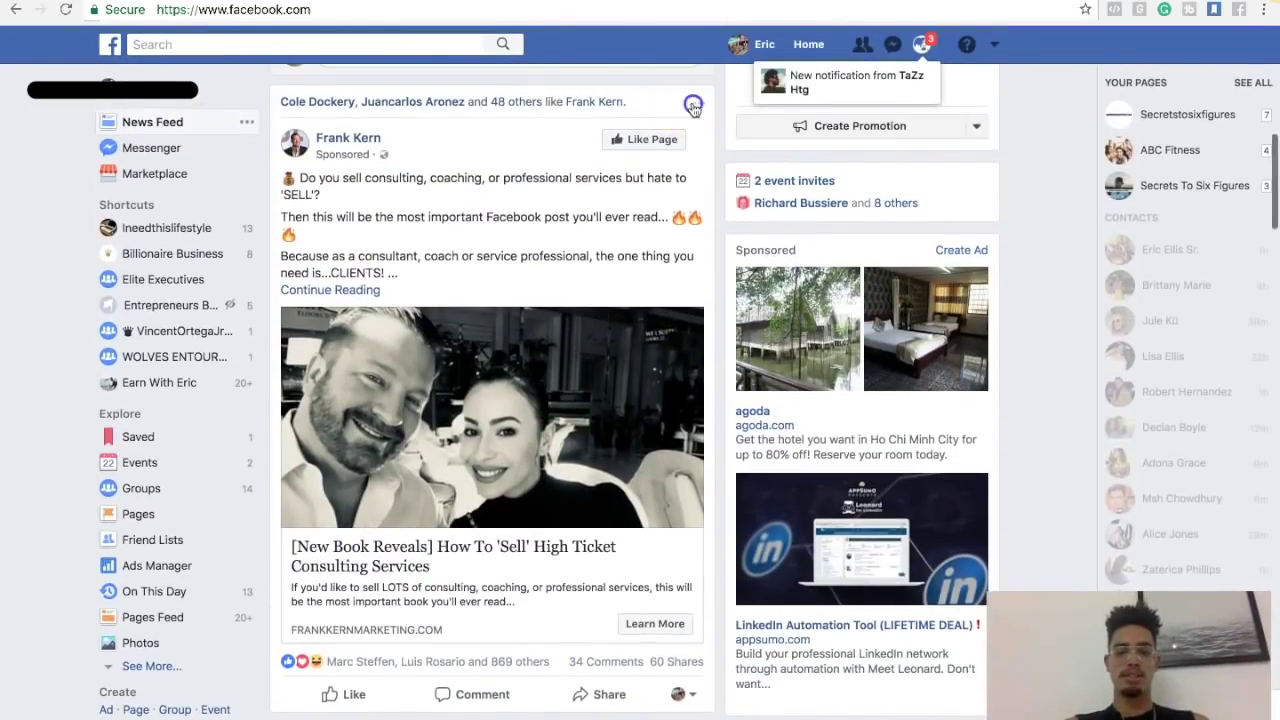
left_click(570, 133)
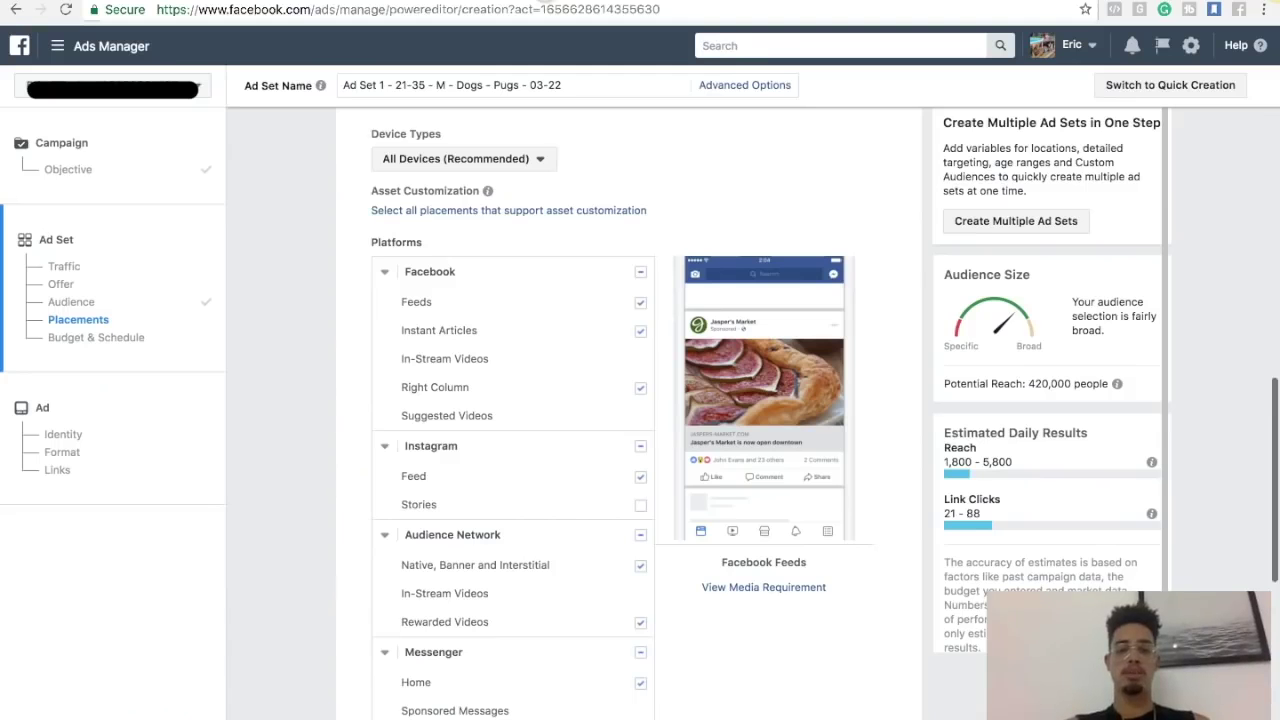
Compare the Facebook Instant Articles and Right Column placement previews with the ads shown on the Facebook home page
scroll(545, 375, "down", 1)
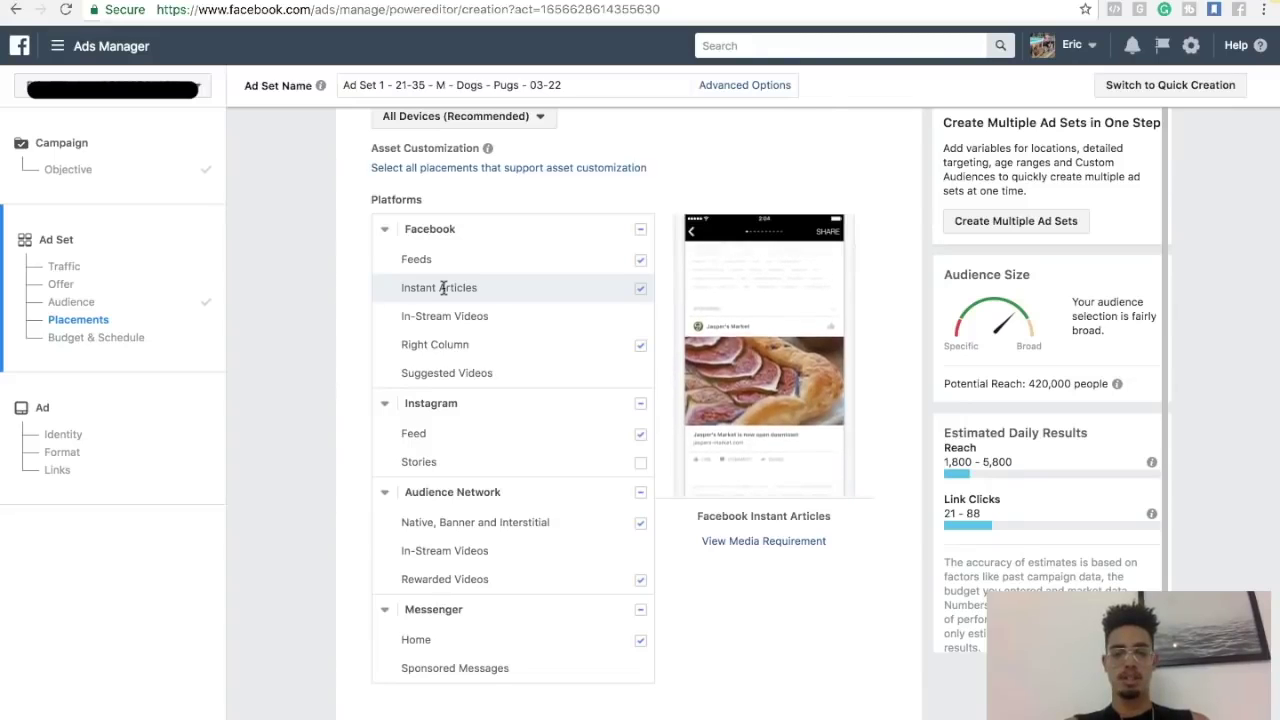
left_click(447, 328)
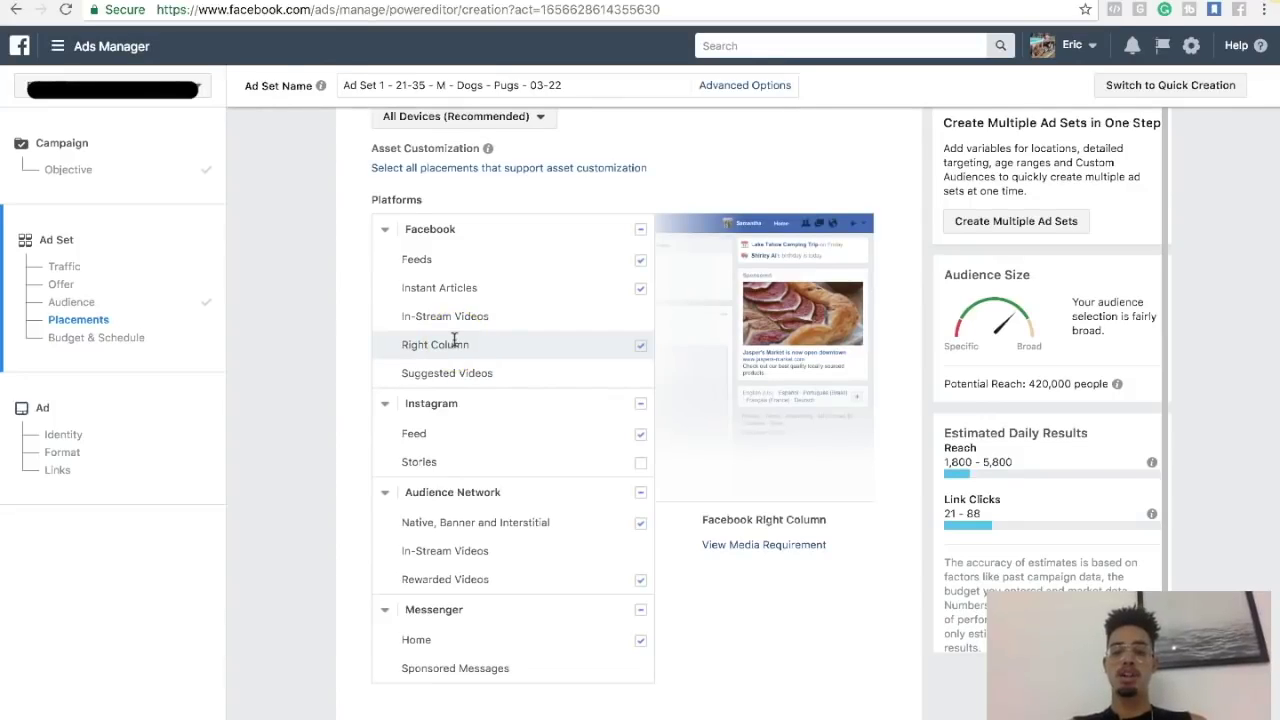
left_click(1090, 5)
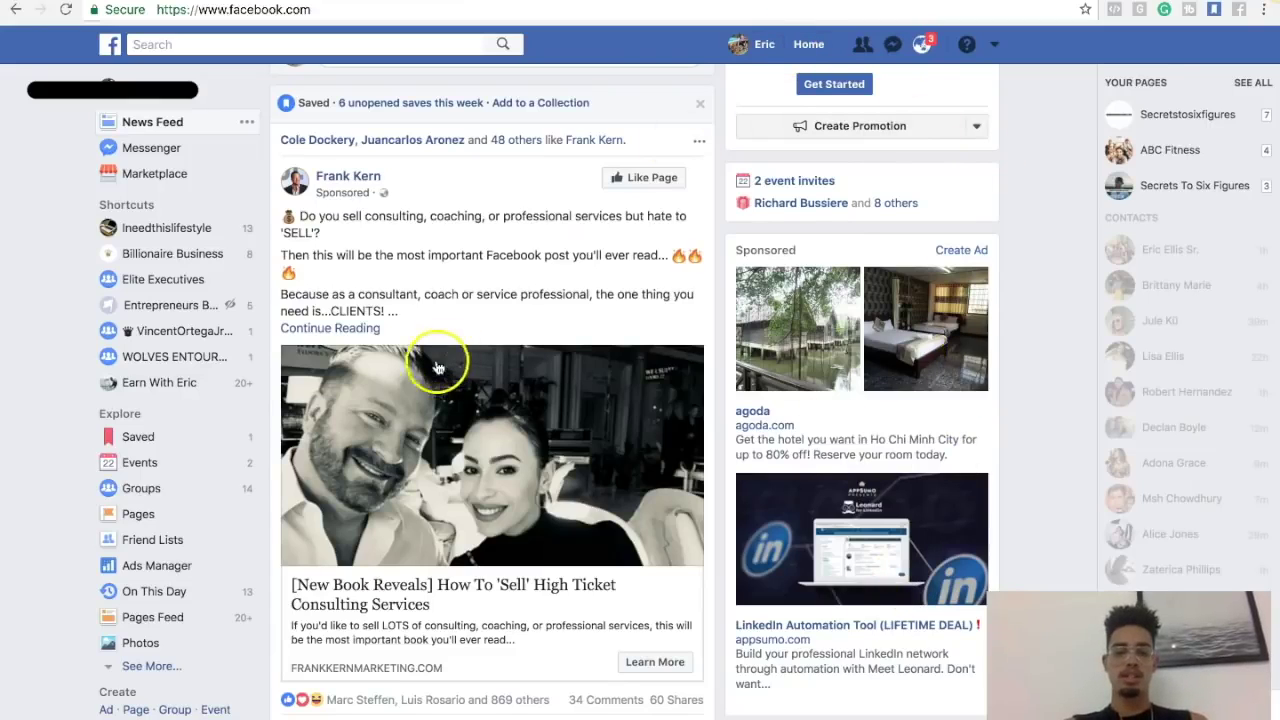
left_click(560, 8)
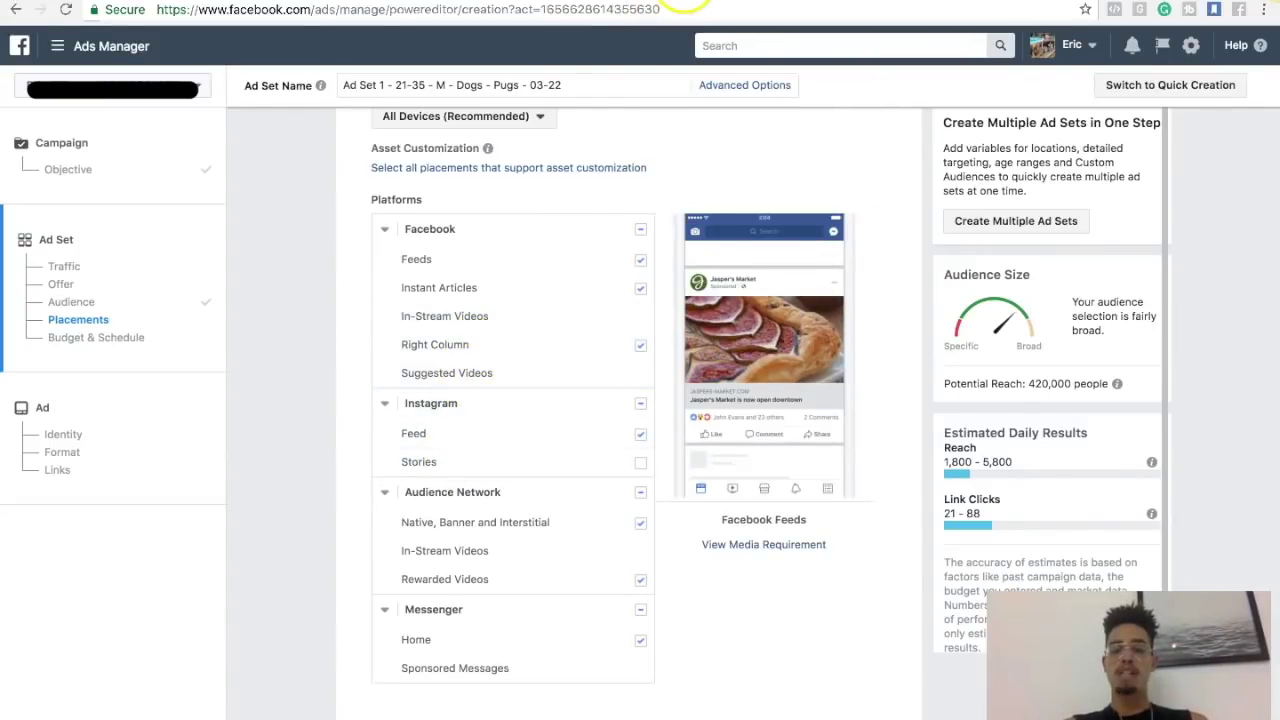
Browse the Facebook news feed to examine how feed posts and right-column ads appear
left_click(1045, 1)
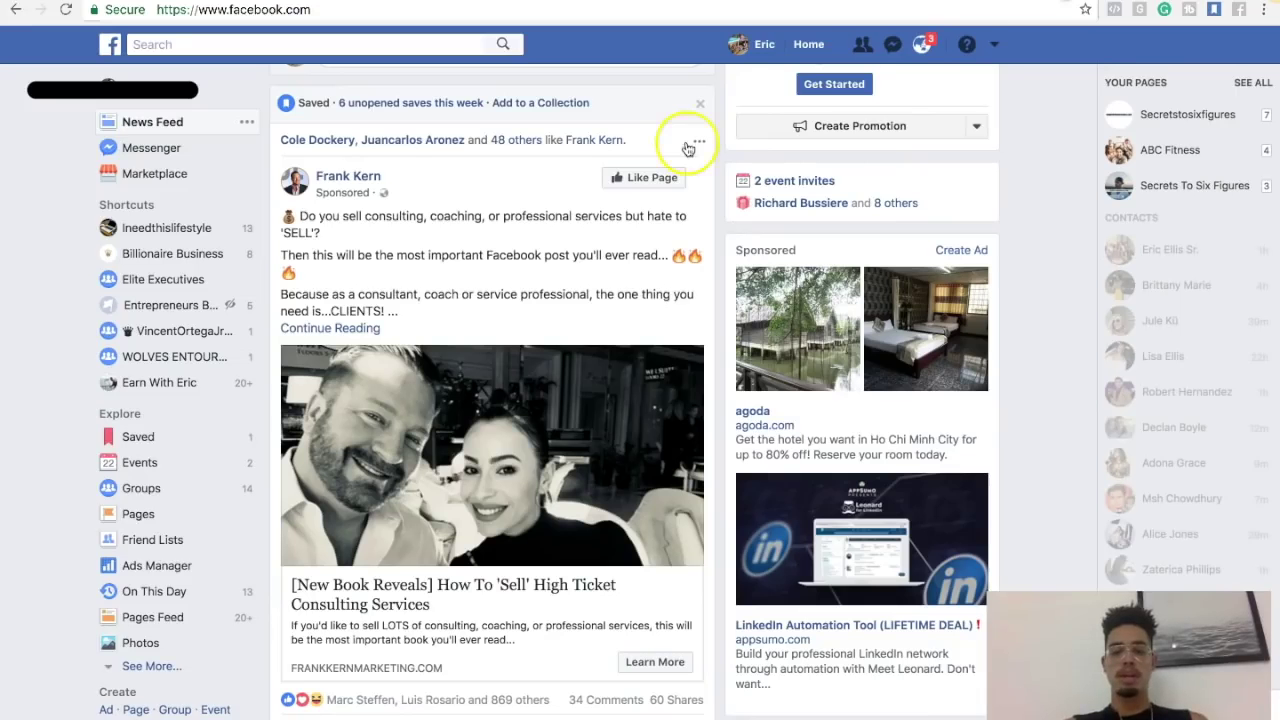
scroll(616, 354, "down", 10)
scroll(616, 354, "down", 8)
scroll(616, 354, "up", 4)
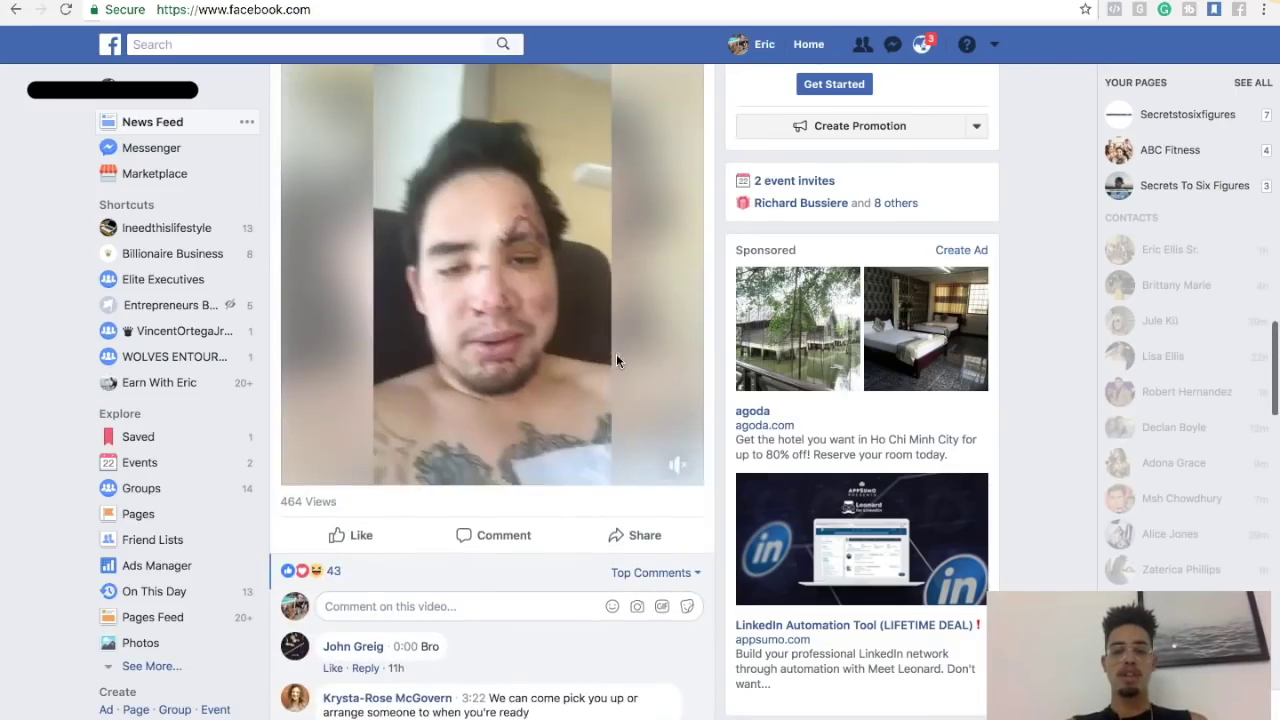
scroll(588, 397, "up", 6)
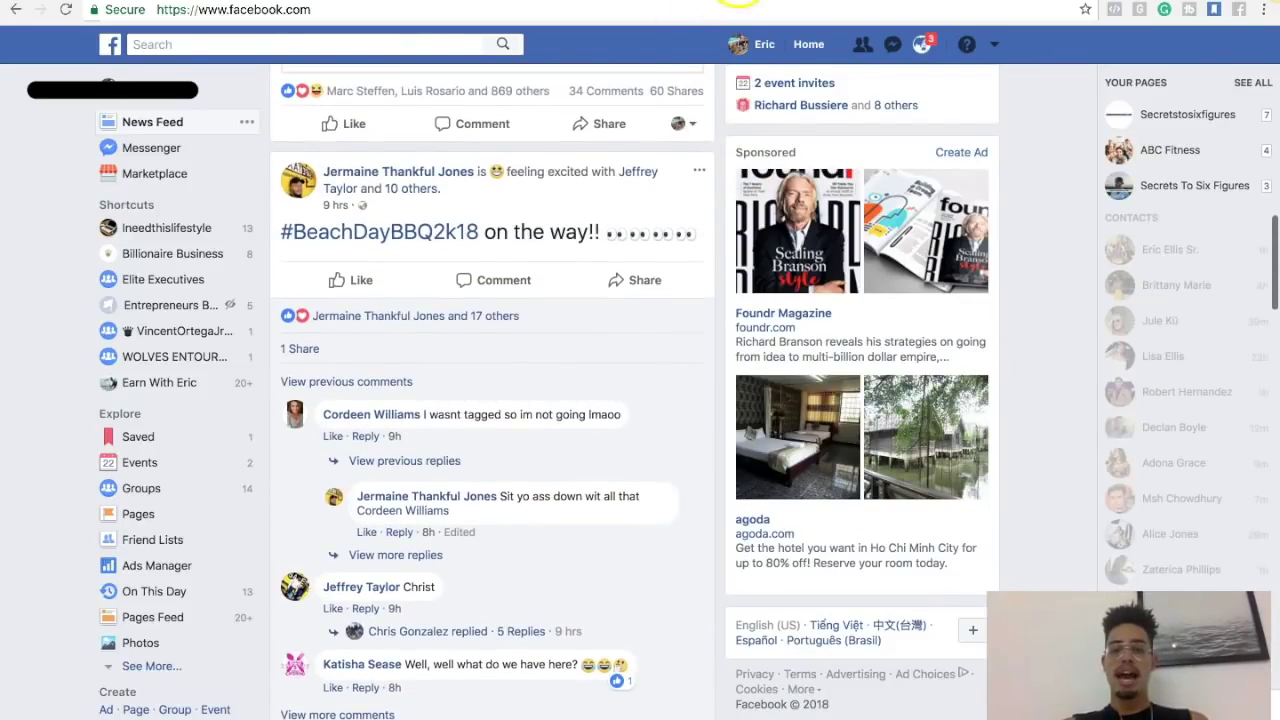
left_click(738, 2)
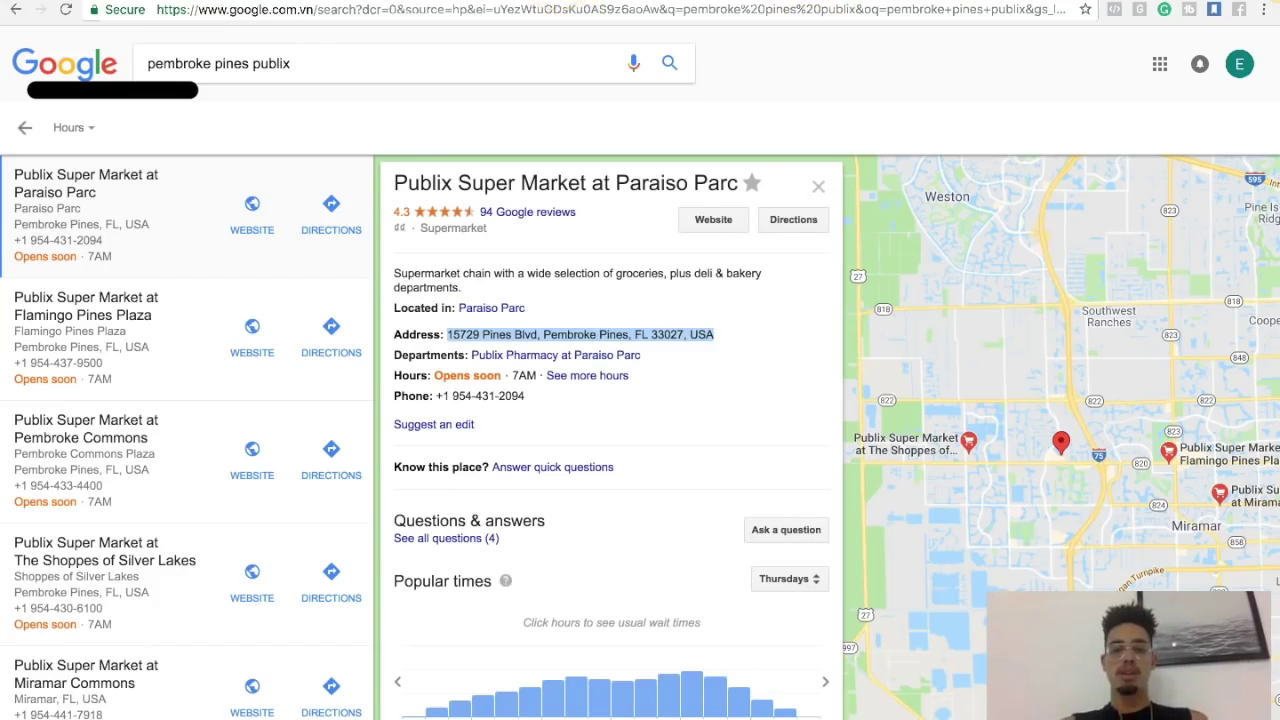
Switch back to Ads Manager, preview the Instagram Feed and Stories placements, and review the saved audience's details
left_click(600, 2)
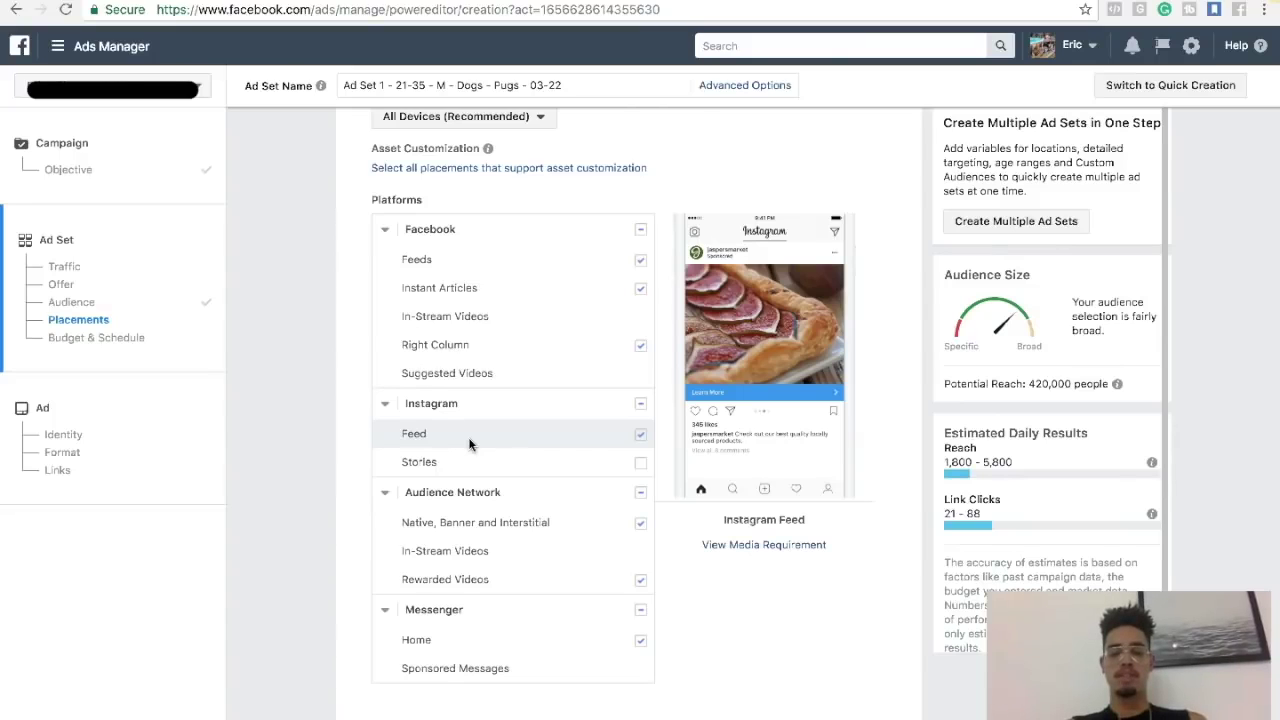
left_click(482, 466)
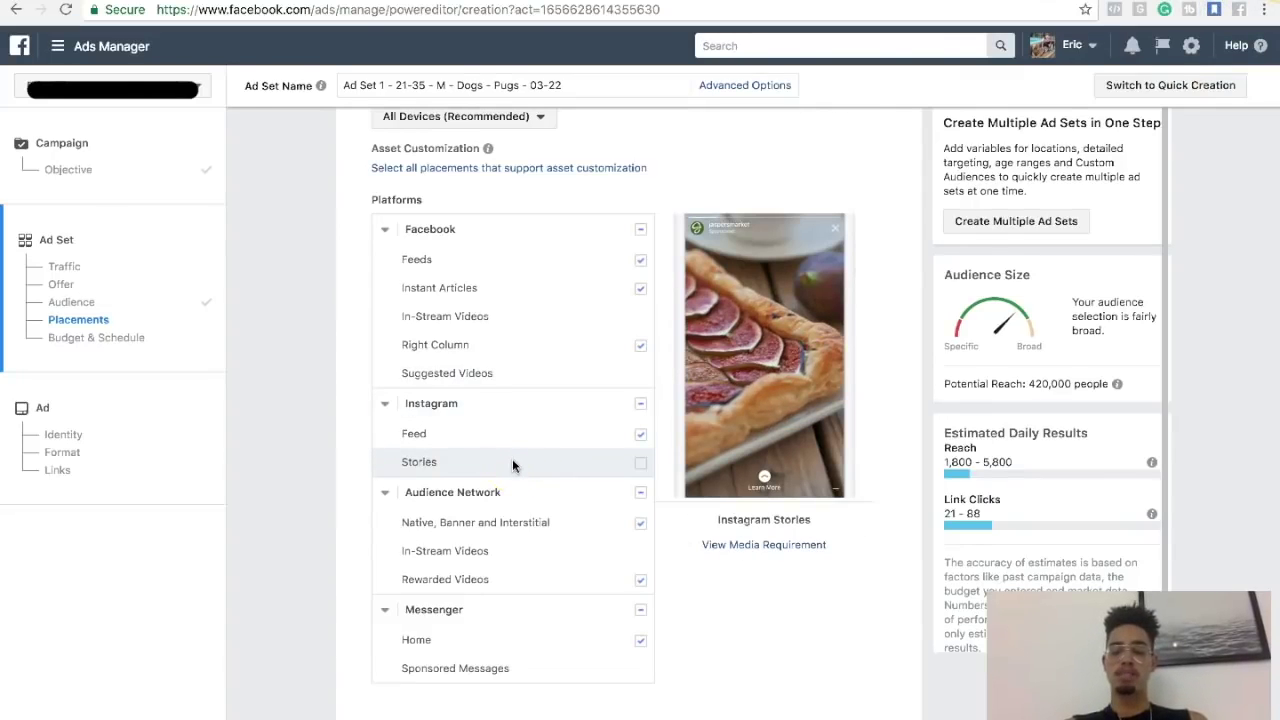
scroll(512, 462, "up", 8)
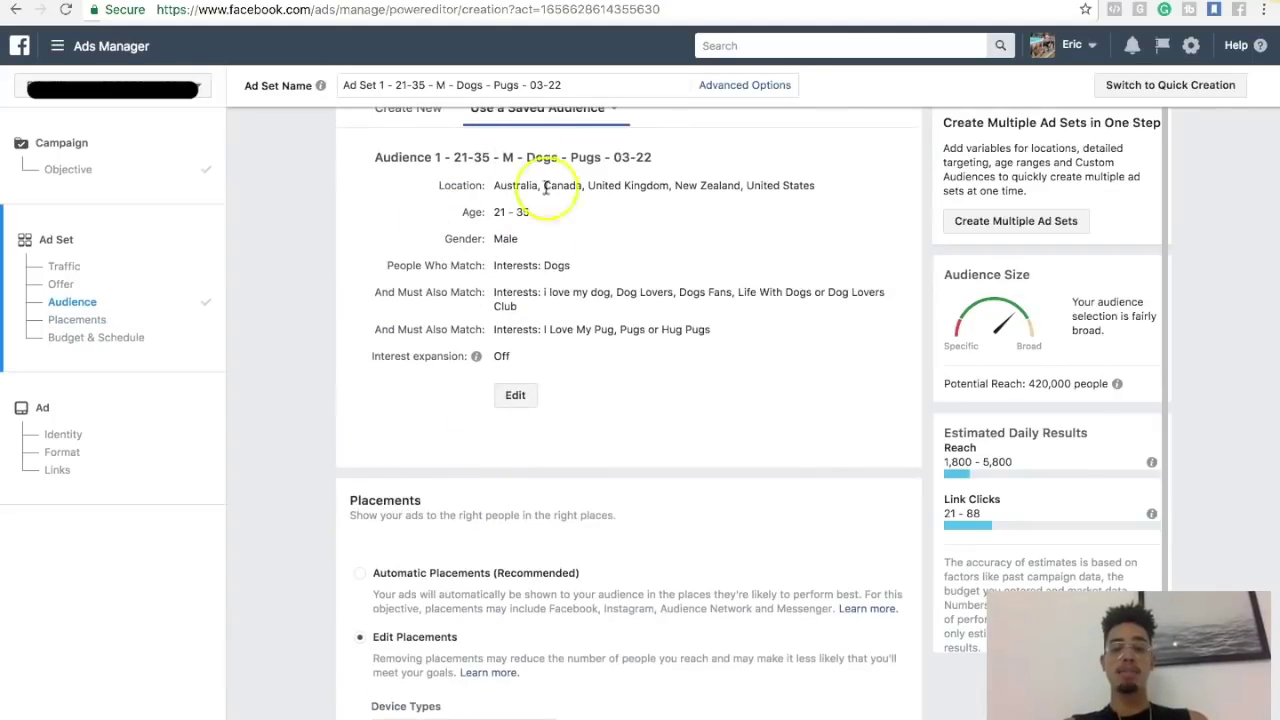
scroll(443, 490, "down", 5)
scroll(433, 488, "up", 6)
scroll(433, 488, "up", 3)
left_click(453, 385)
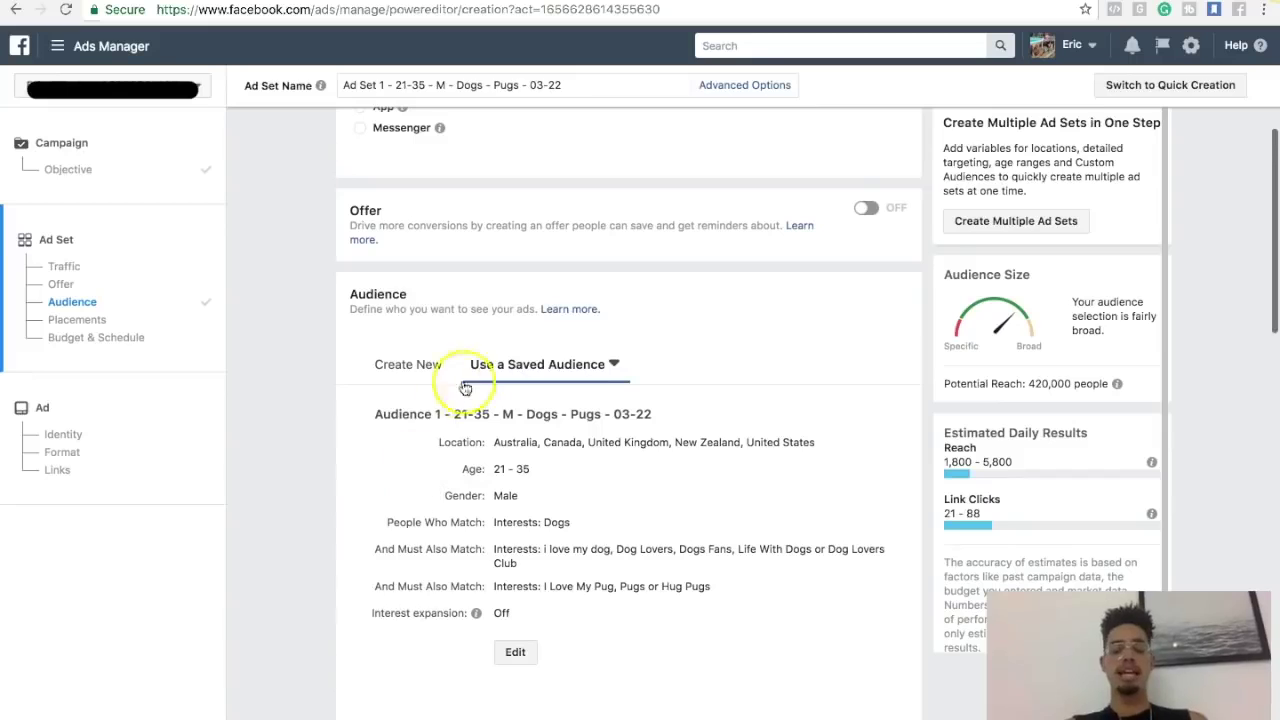
scroll(471, 410, "down", 4)
scroll(471, 408, "up", 3)
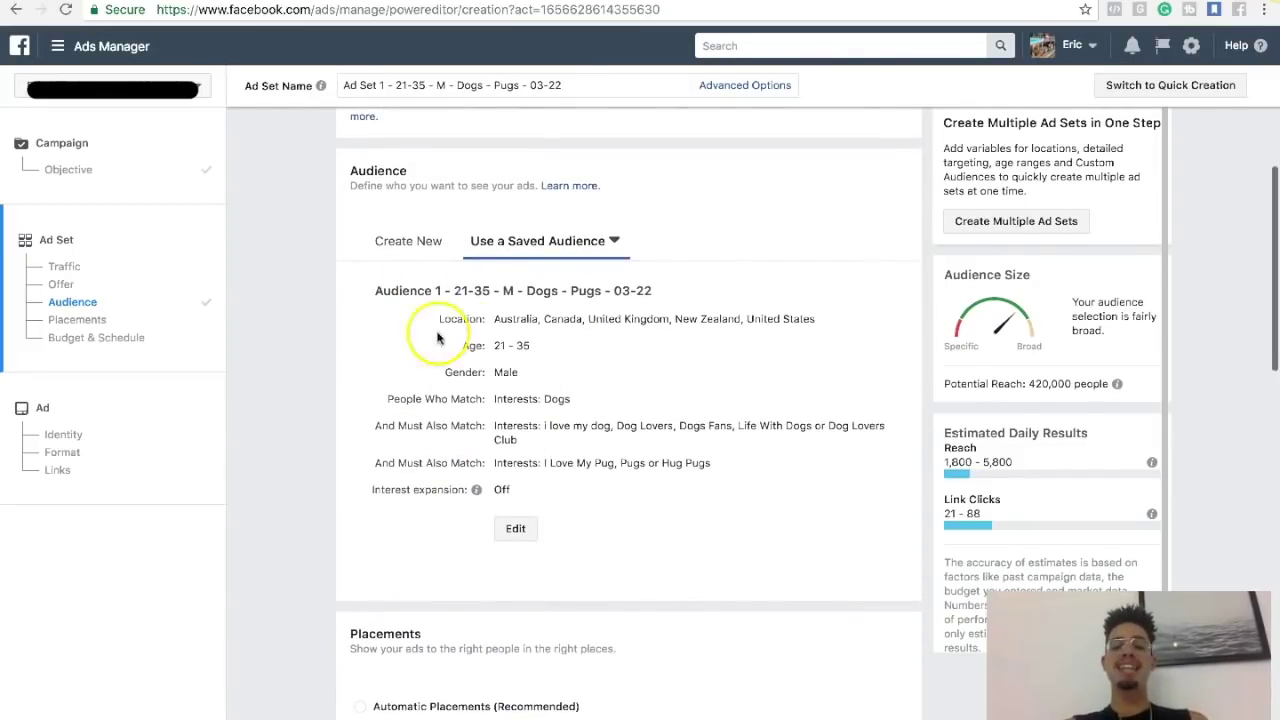
Preview the Audience Network Native, Banner and Interstitial placement and the Messenger Home and Sponsored Messages placements
scroll(493, 452, "down", 12)
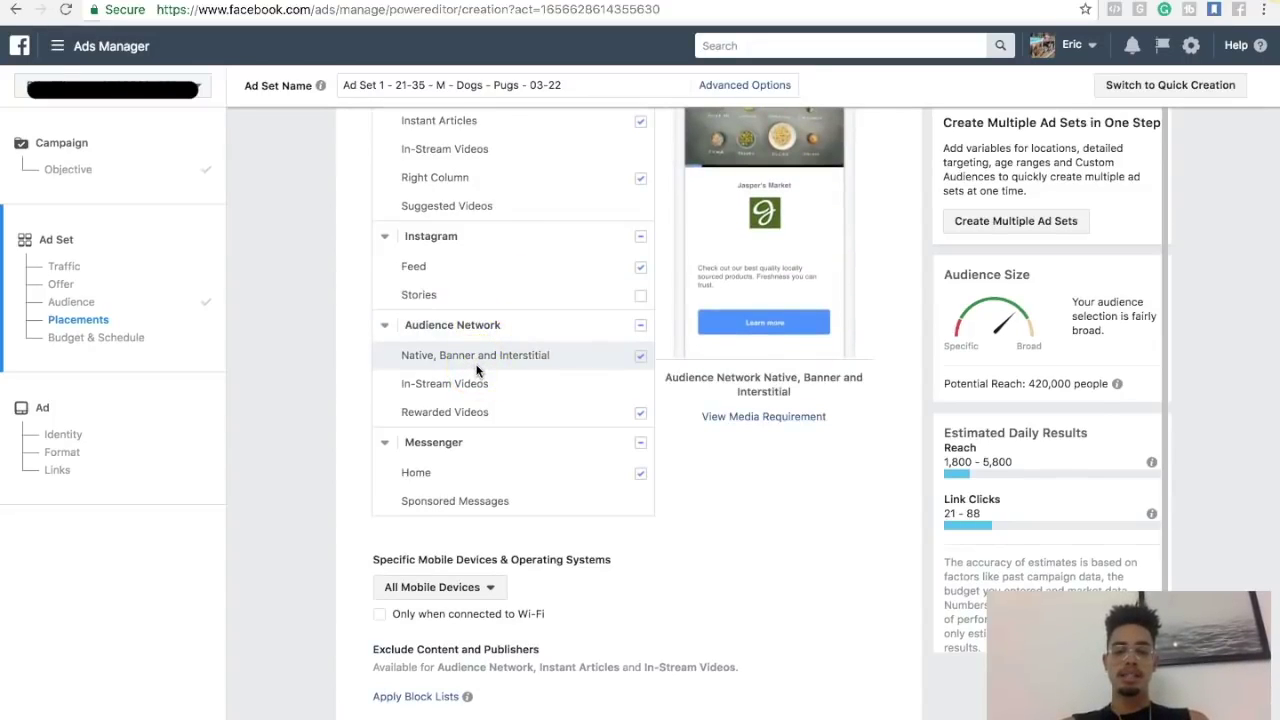
scroll(505, 360, "up", 2)
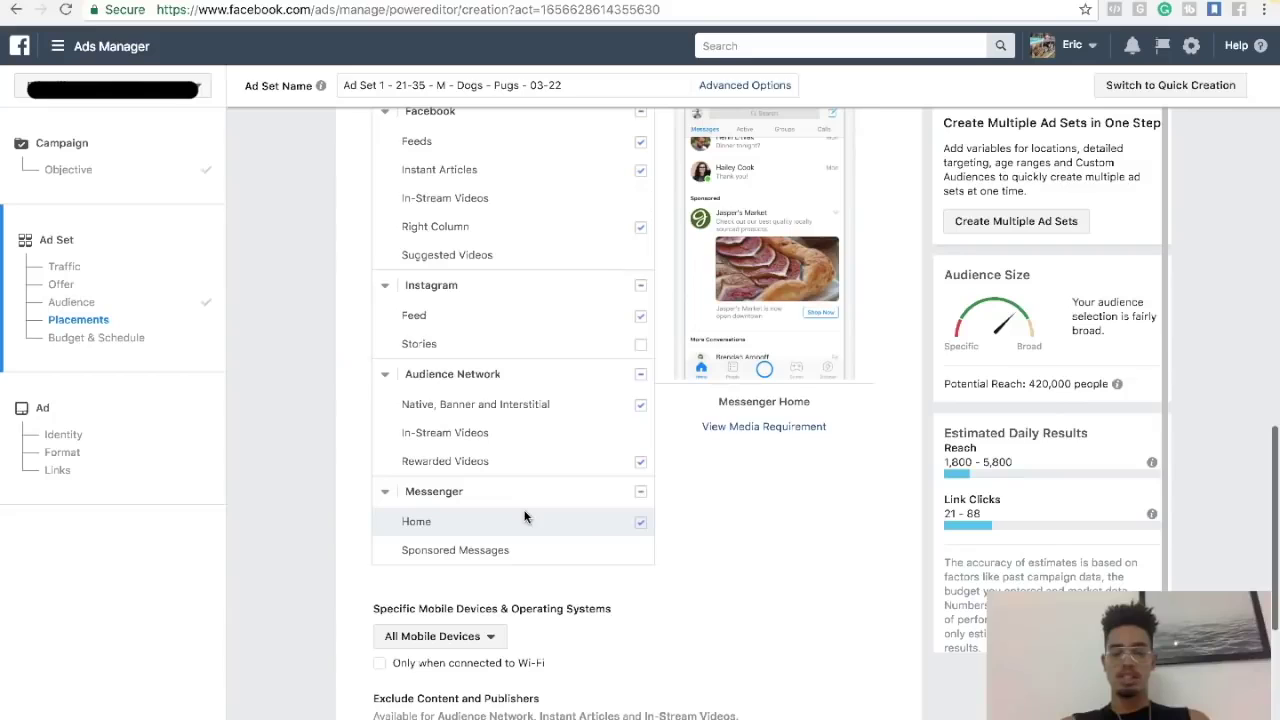
left_click(526, 547)
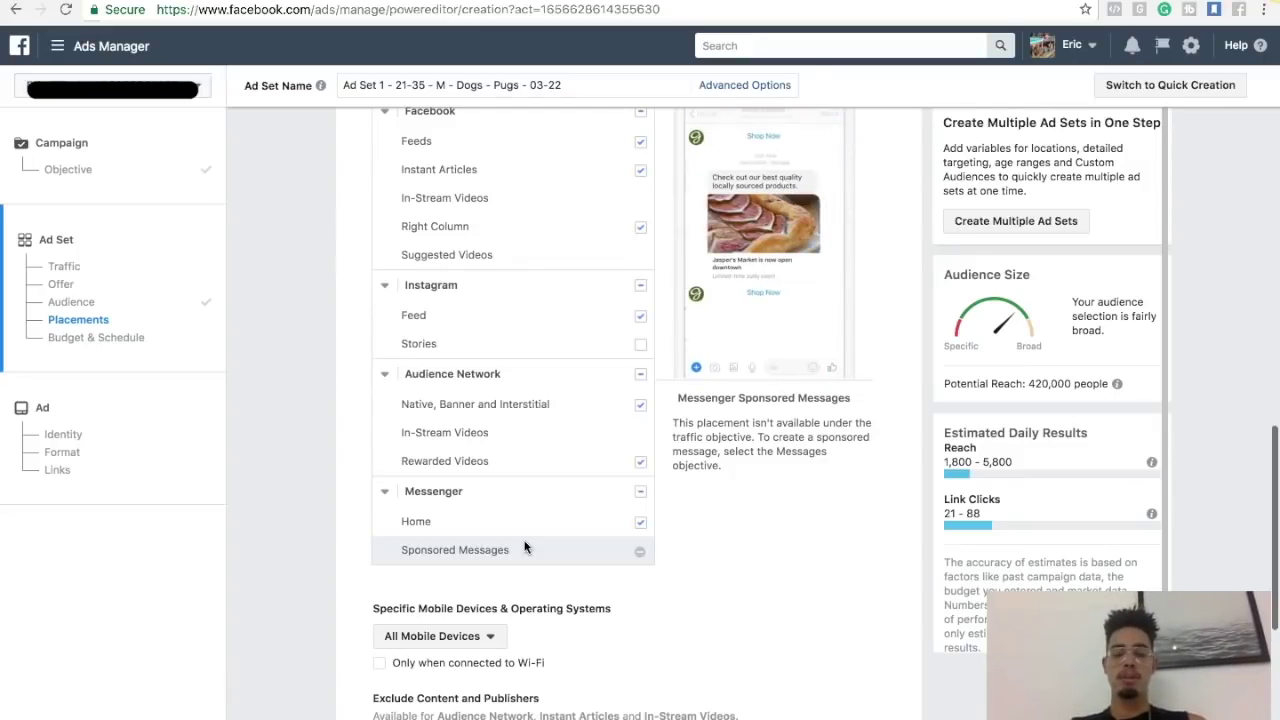
Remove all Instagram and Audience Network placements from the ad set
scroll(525, 547, "up", 1)
scroll(525, 547, "up", 4)
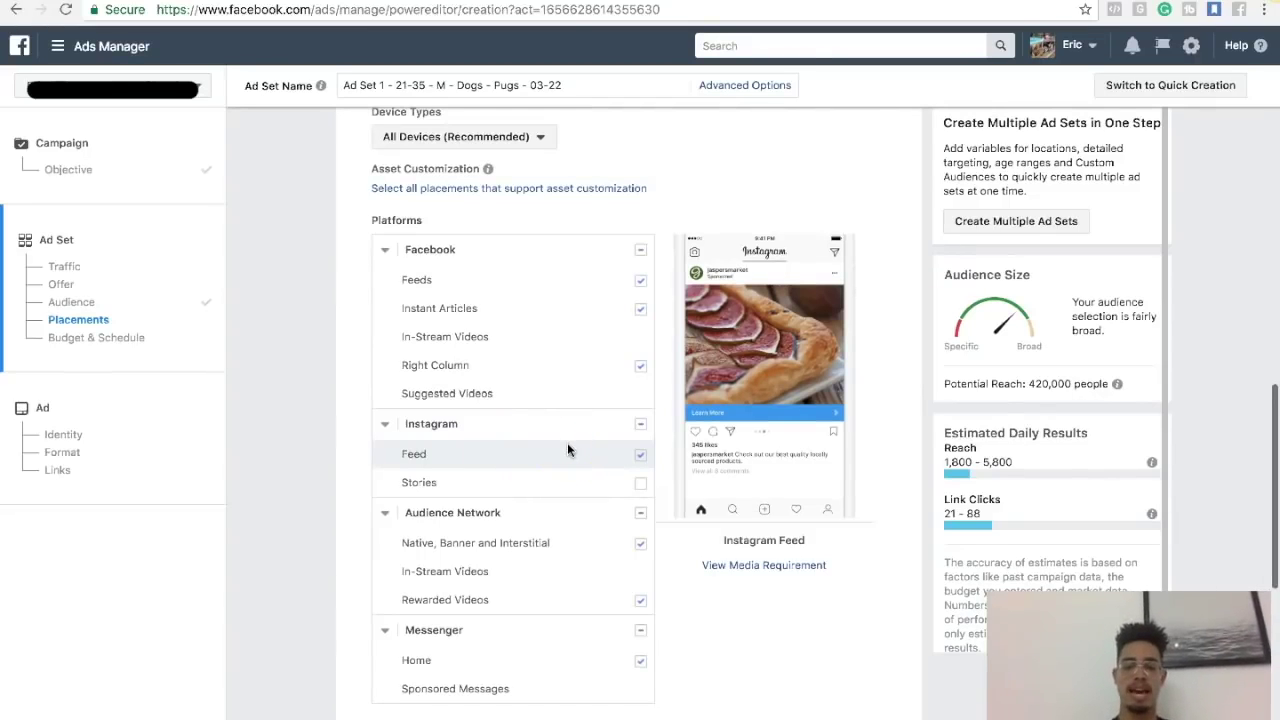
left_click(640, 424)
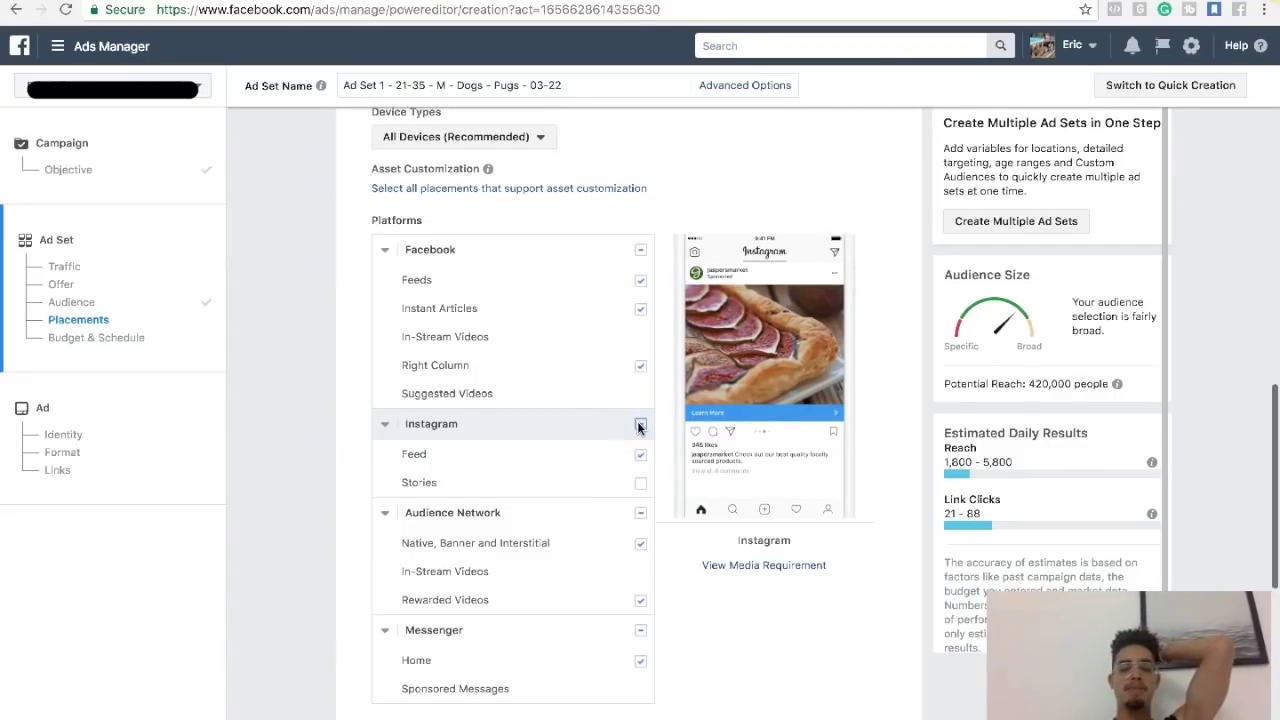
left_click(519, 438)
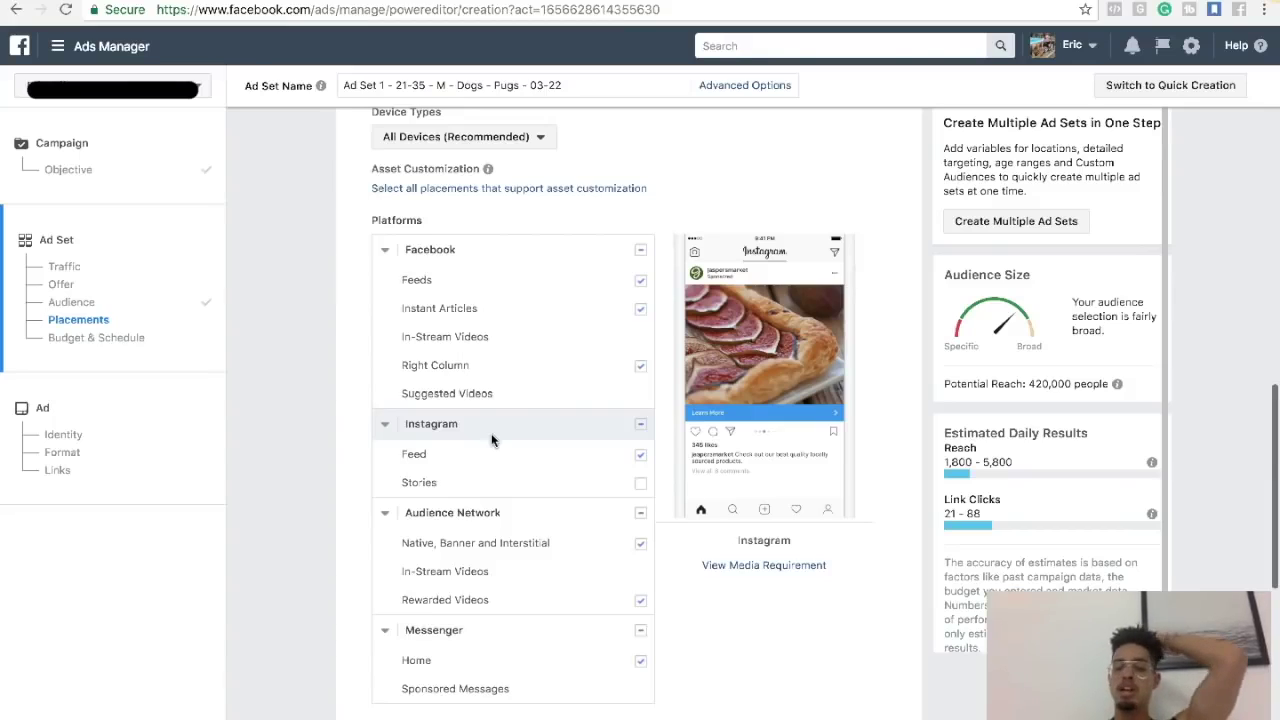
left_click(641, 425)
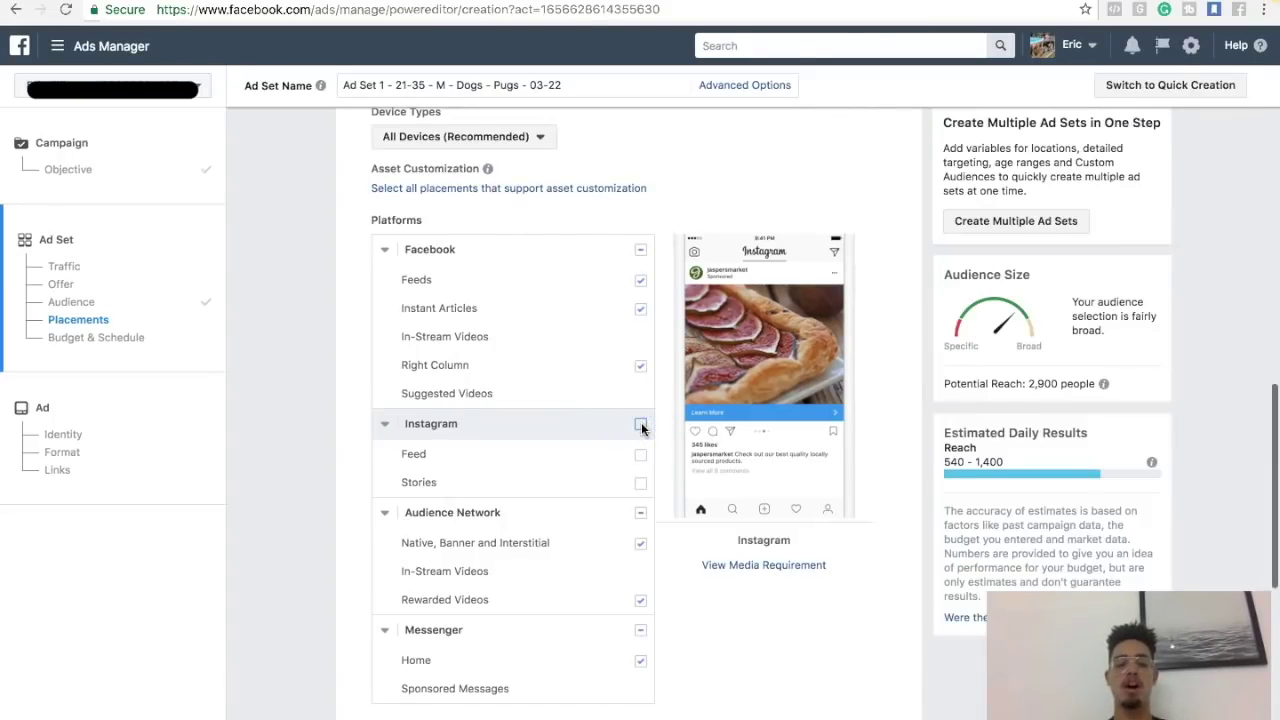
scroll(606, 525, "down", 1)
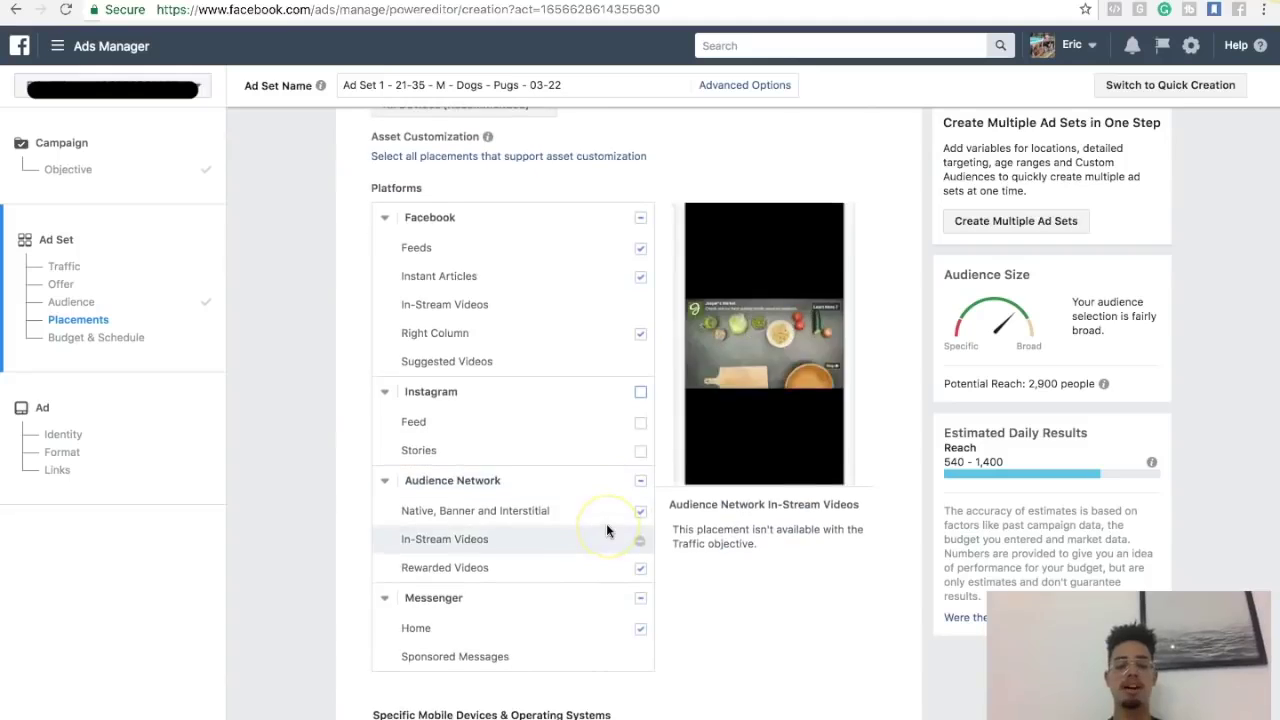
left_click(640, 481)
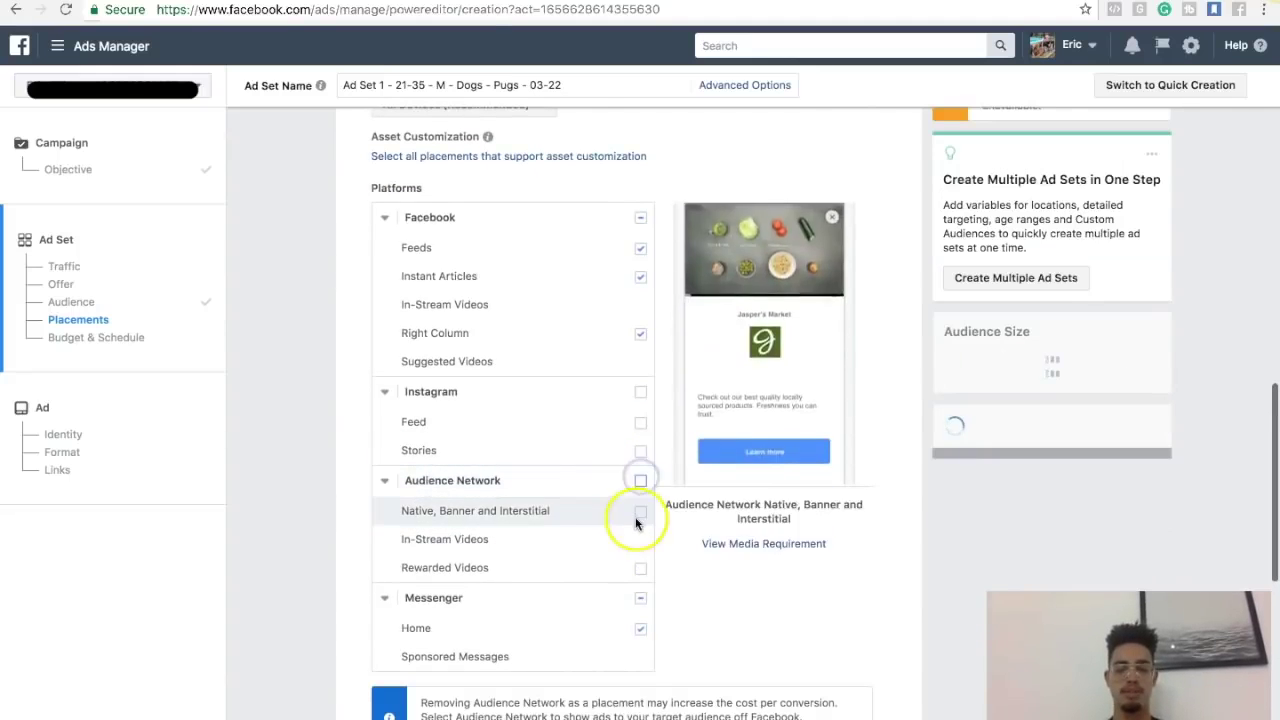
Remove the Messenger, Facebook Instant Articles and Facebook Right Column placements, keeping Facebook Feeds selected
left_click(641, 598)
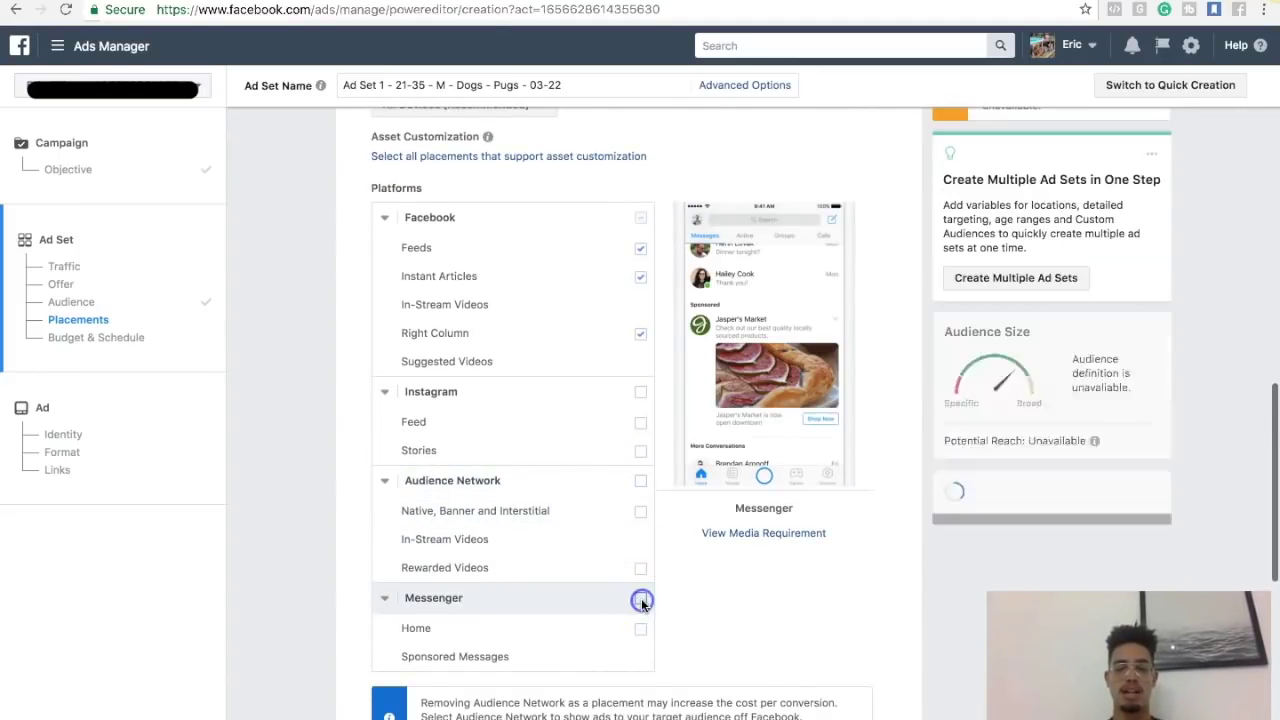
left_click(640, 277)
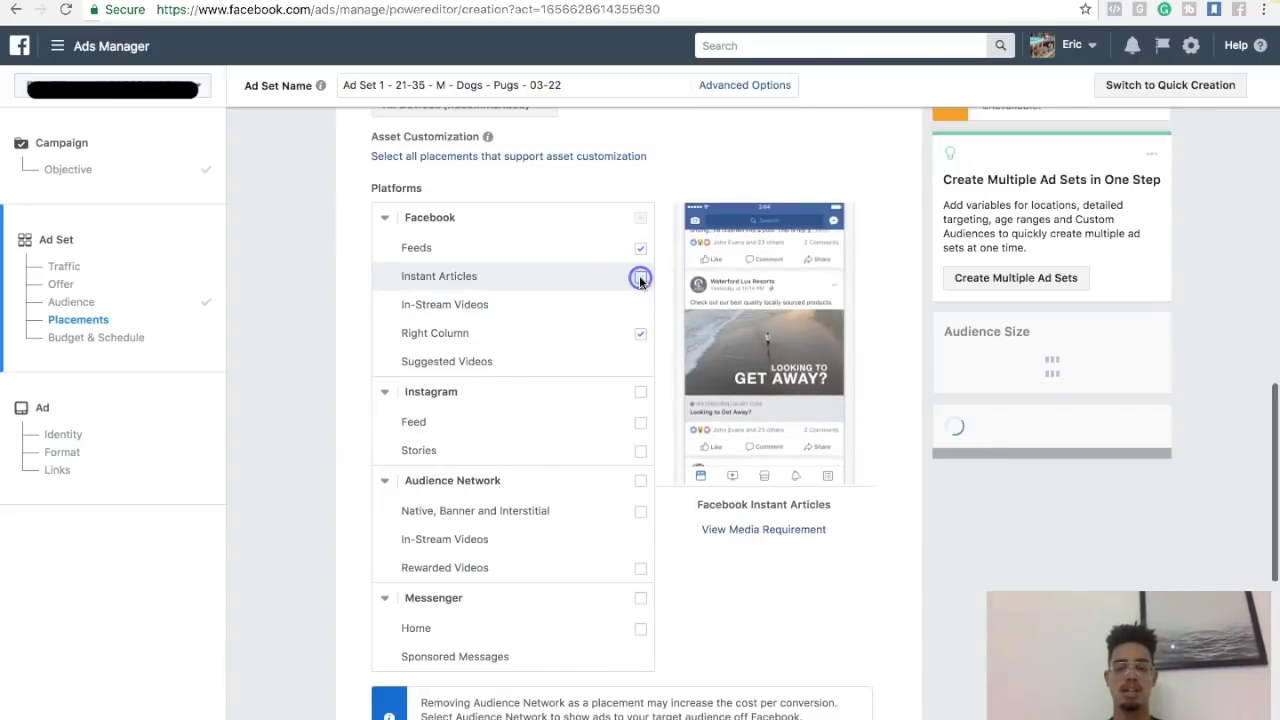
left_click(641, 334)
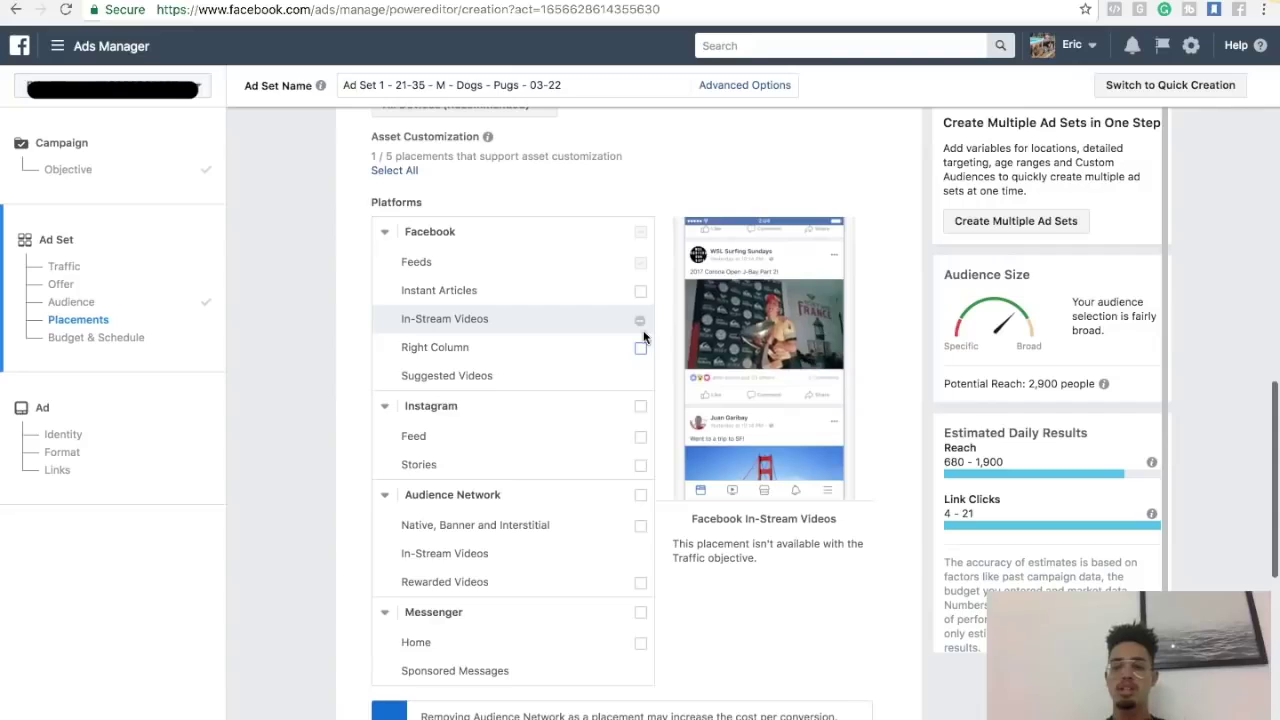
left_click(628, 318)
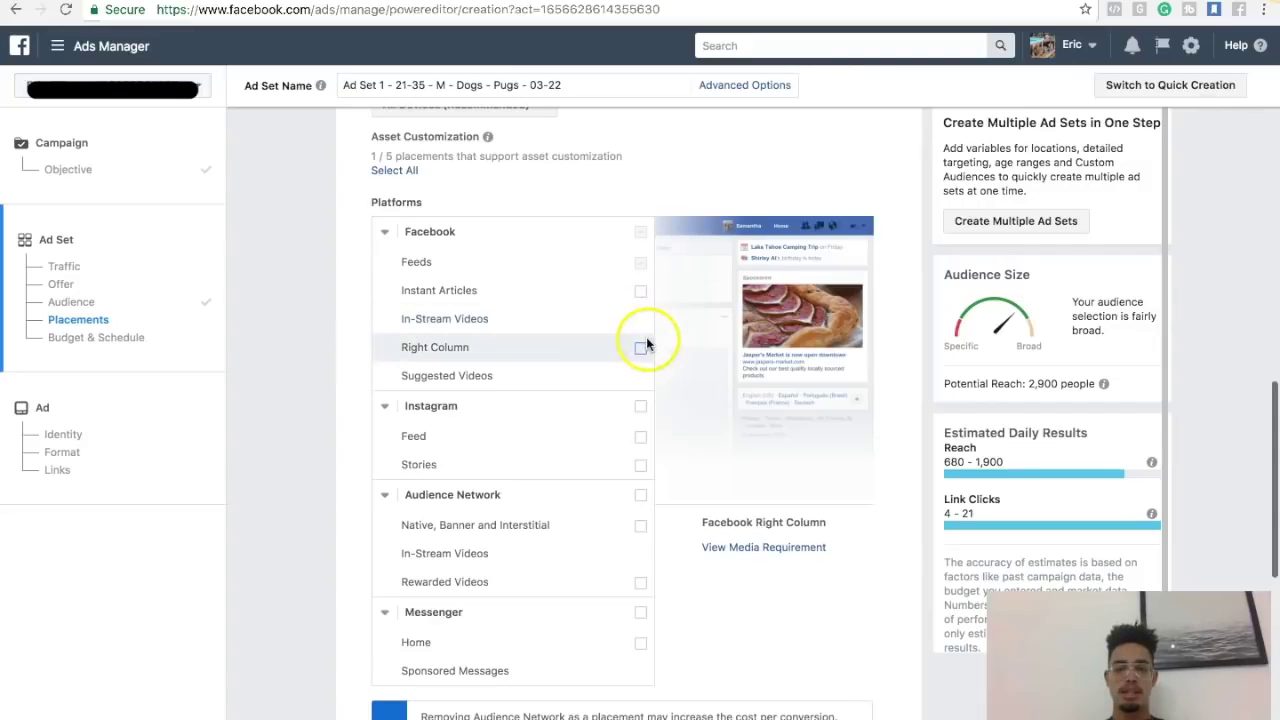
mouse_move(640, 265)
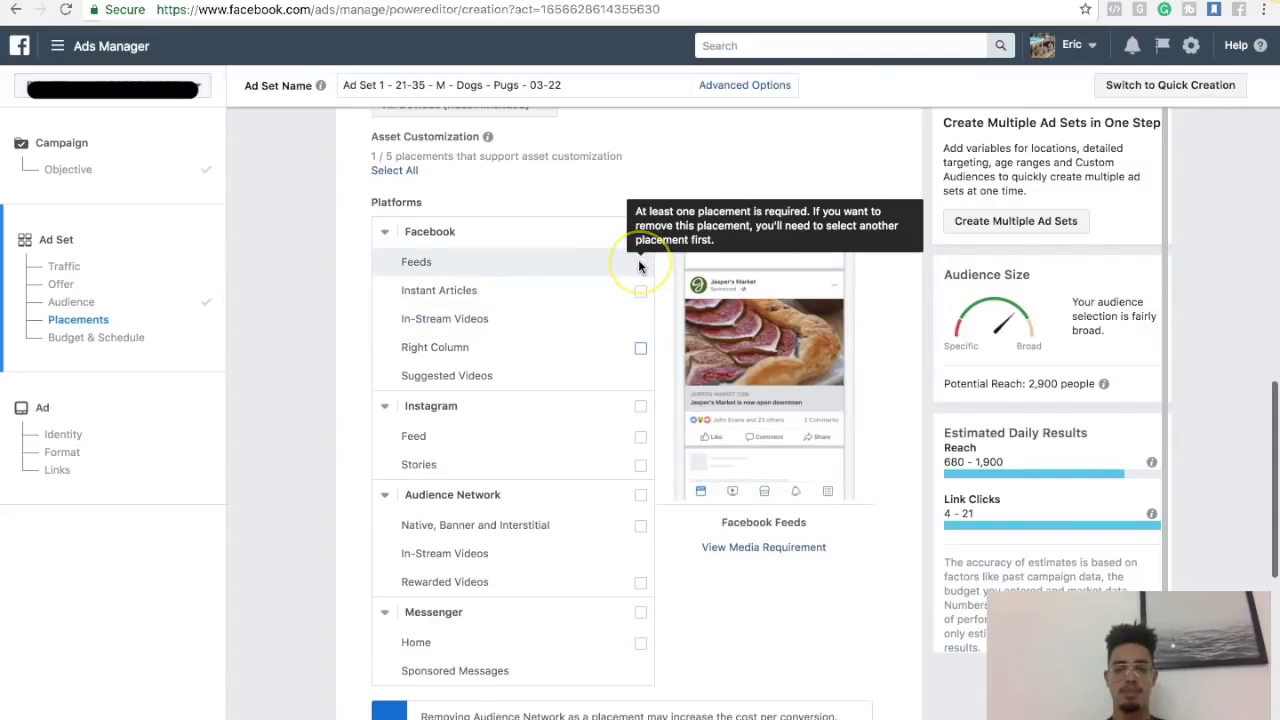
Add the Instagram Feed placement to the ad set and leave Instagram Stories excluded
left_click(640, 406)
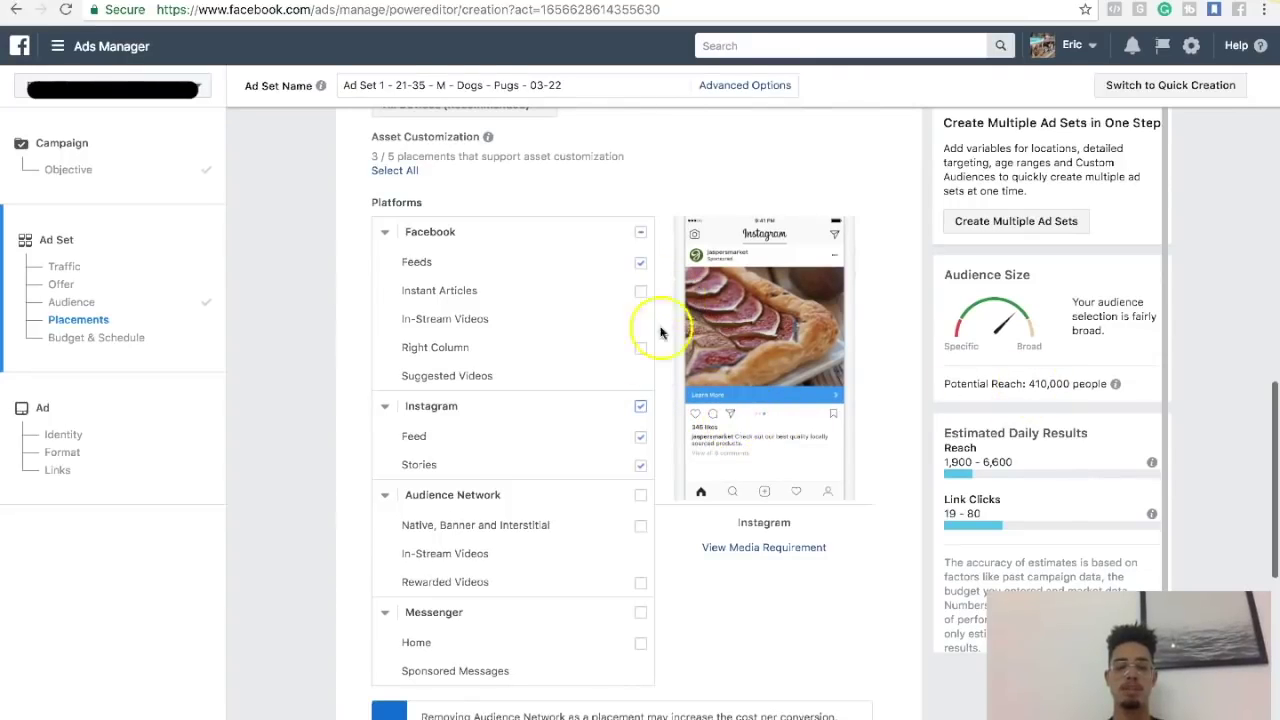
left_click(640, 465)
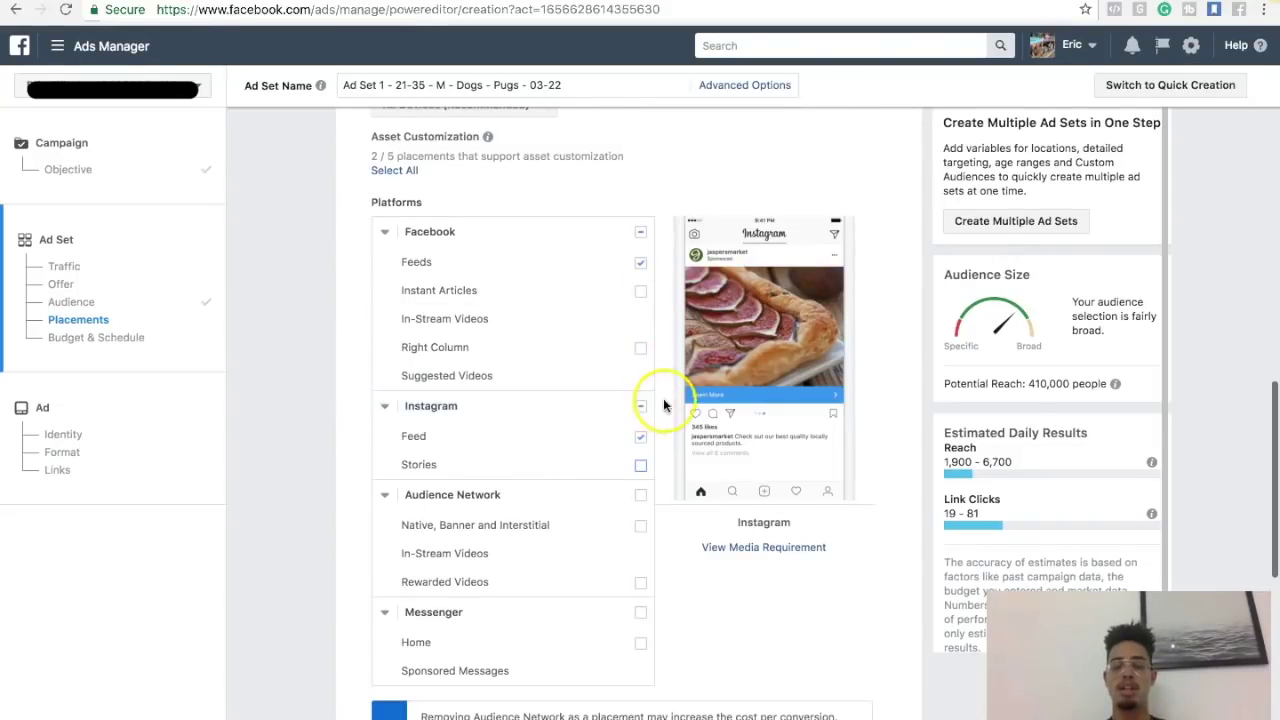
scroll(703, 399, "down", 2)
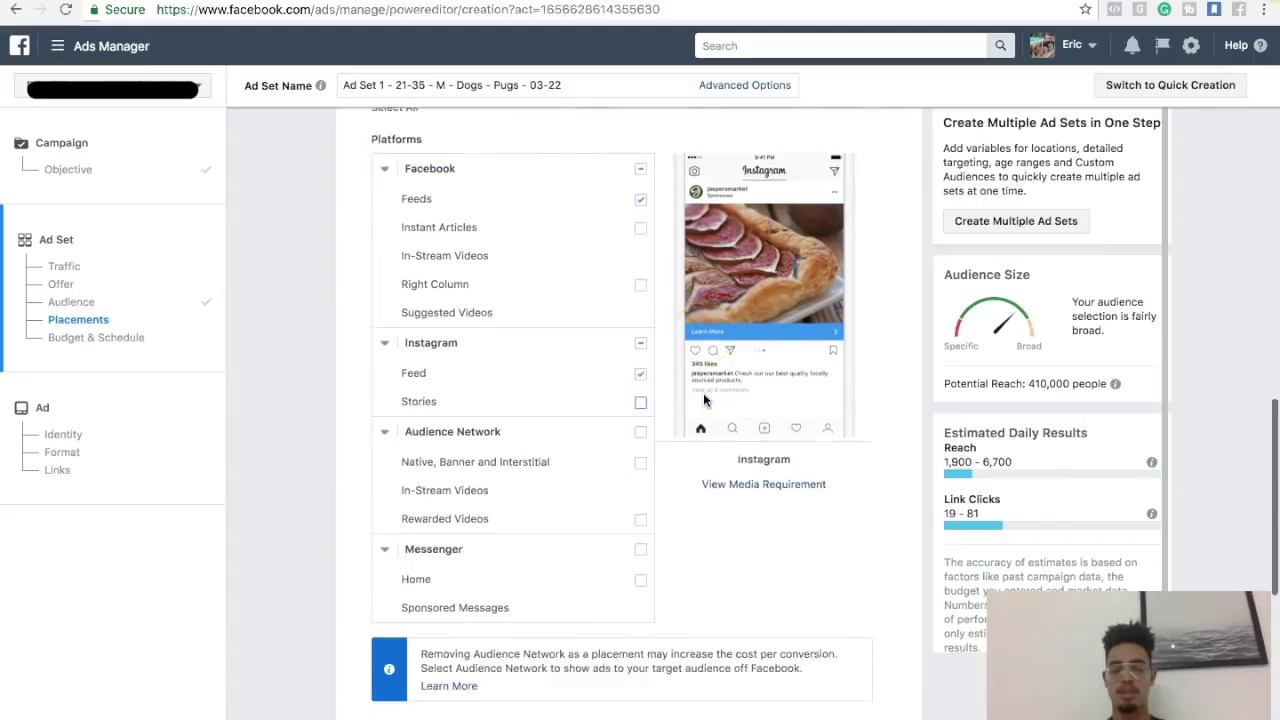
Review the saved audience's targeting details and the selected placements of the ad set
scroll(703, 399, "up", 1)
scroll(703, 400, "up", 10)
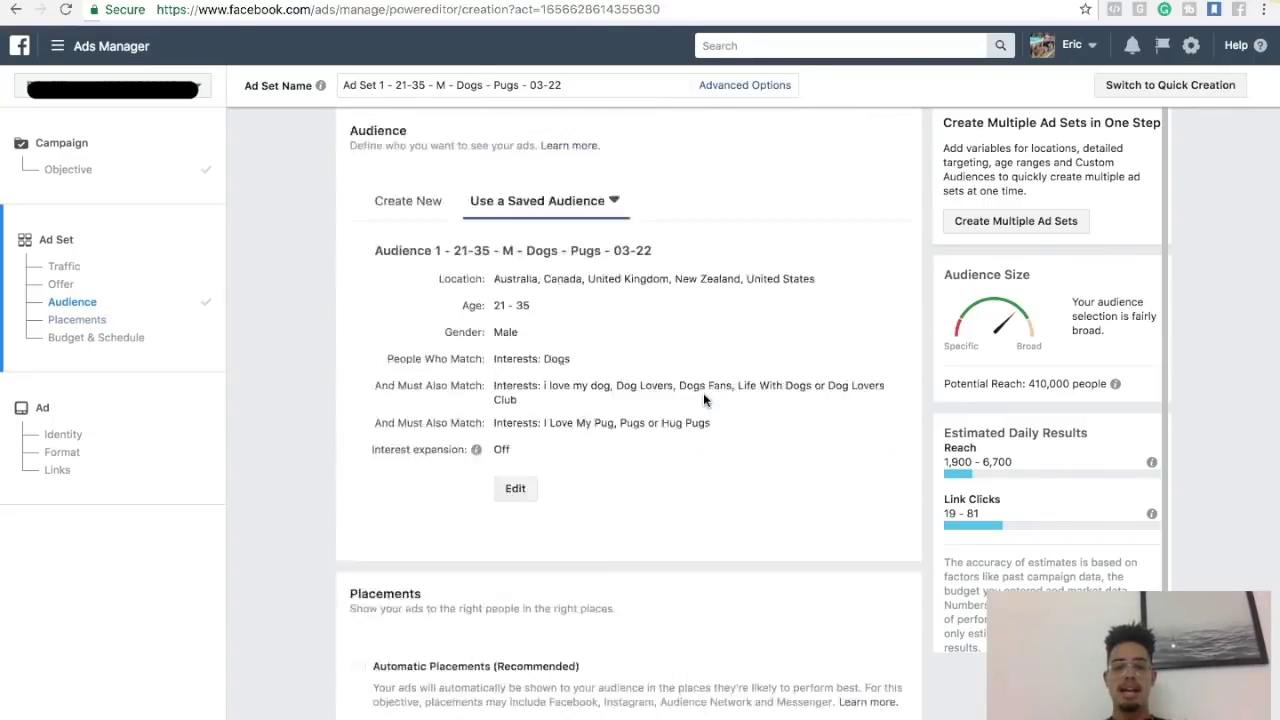
scroll(703, 400, "down", 3)
scroll(703, 393, "down", 1)
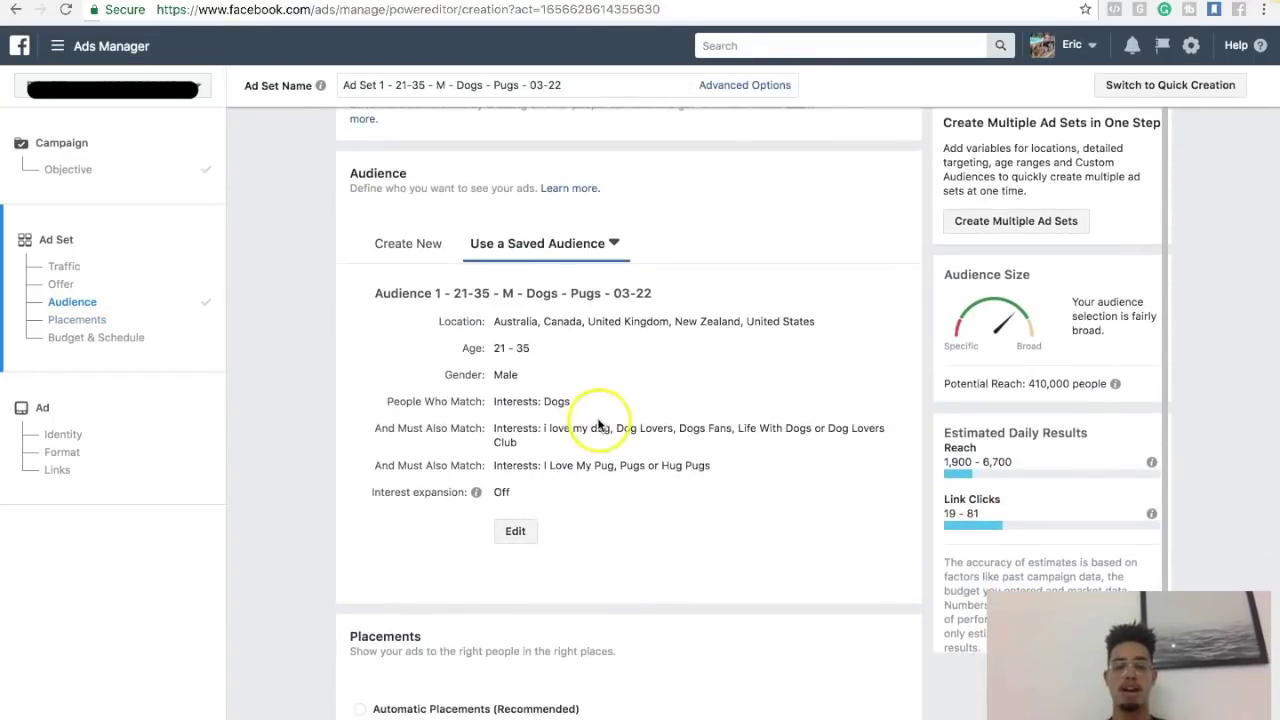
scroll(545, 500, "down", 6)
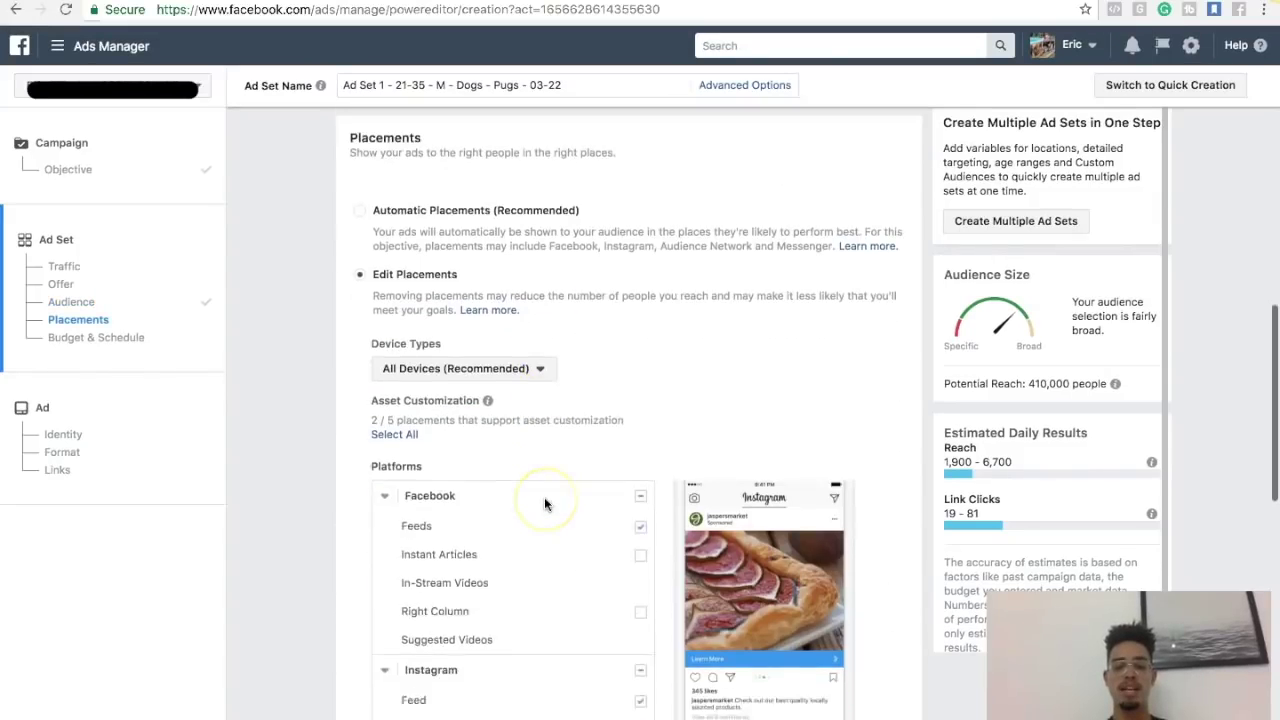
scroll(417, 325, "down", 3)
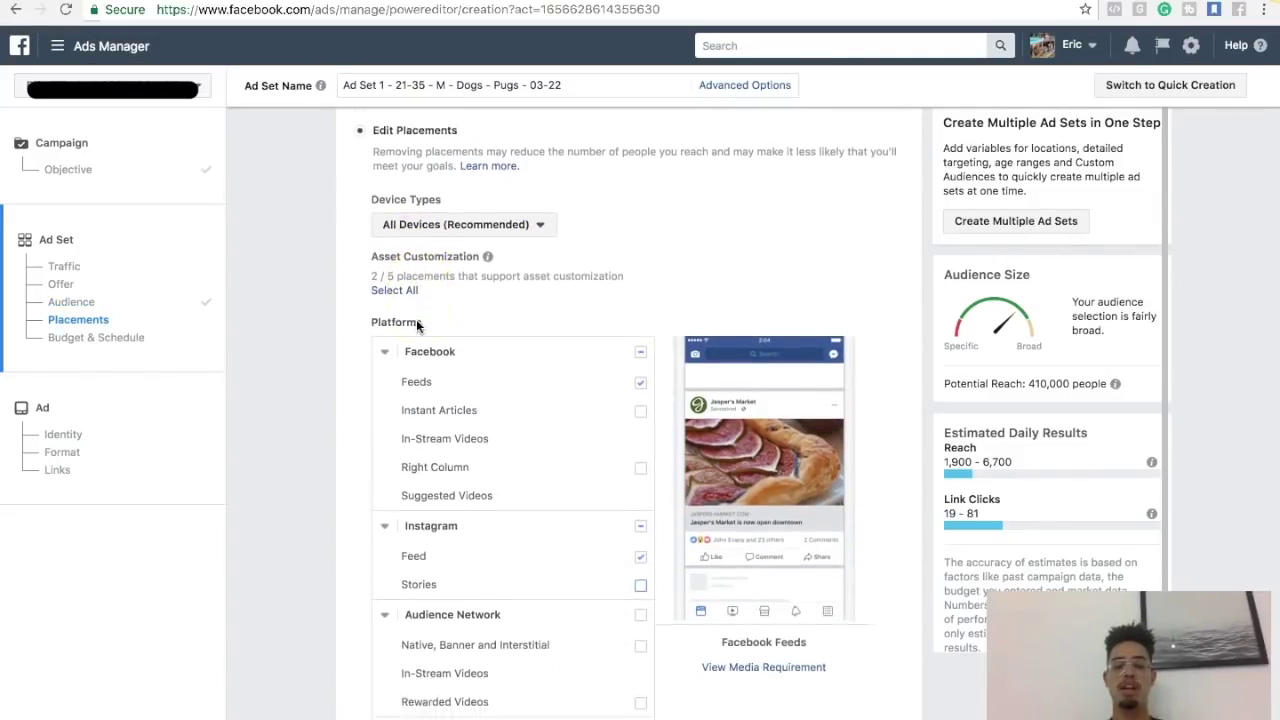
scroll(697, 351, "up", 1)
scroll(697, 351, "up", 1)
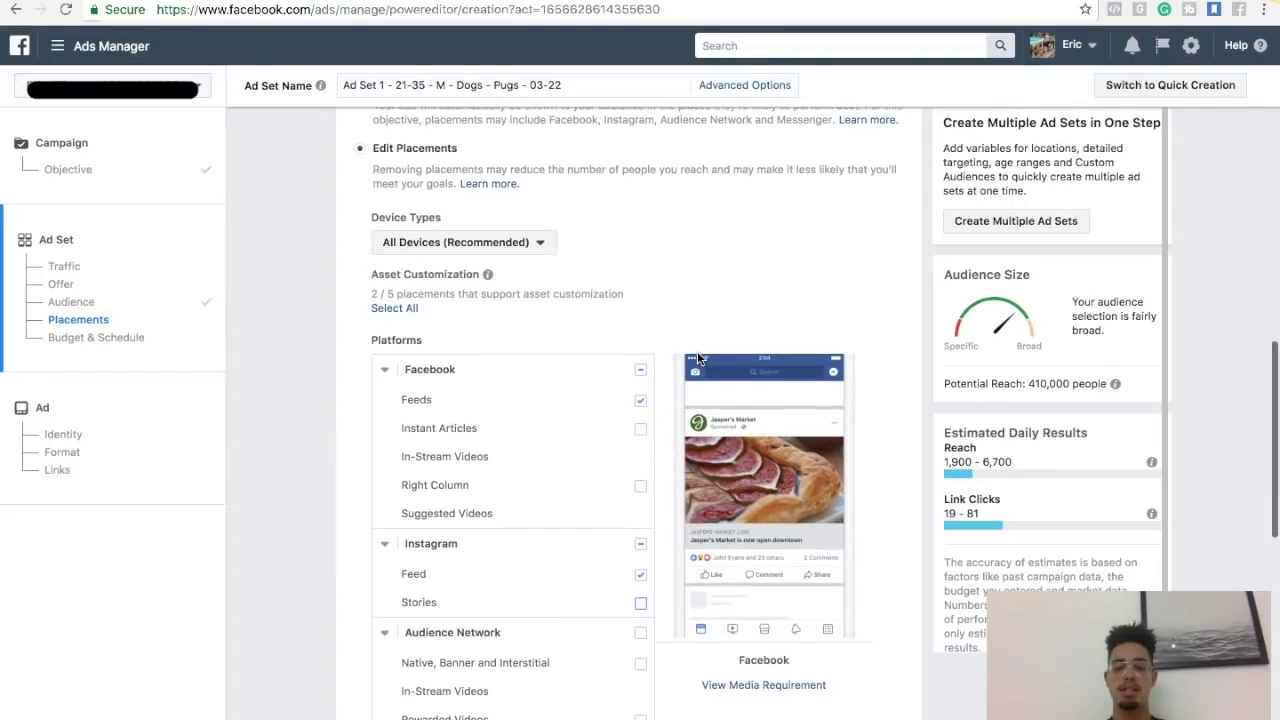
Set the ad set's daily budget to $5.00
scroll(510, 293, "down", 5)
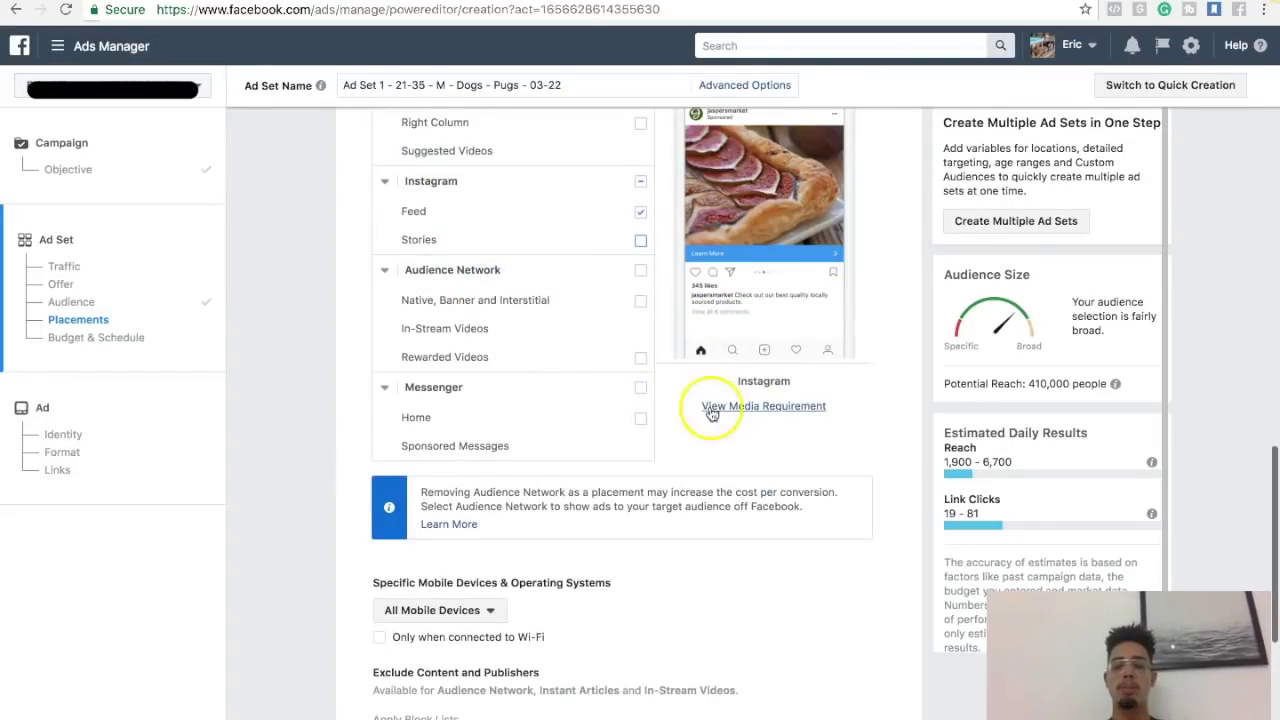
scroll(695, 450, "down", 2)
scroll(695, 454, "down", 2)
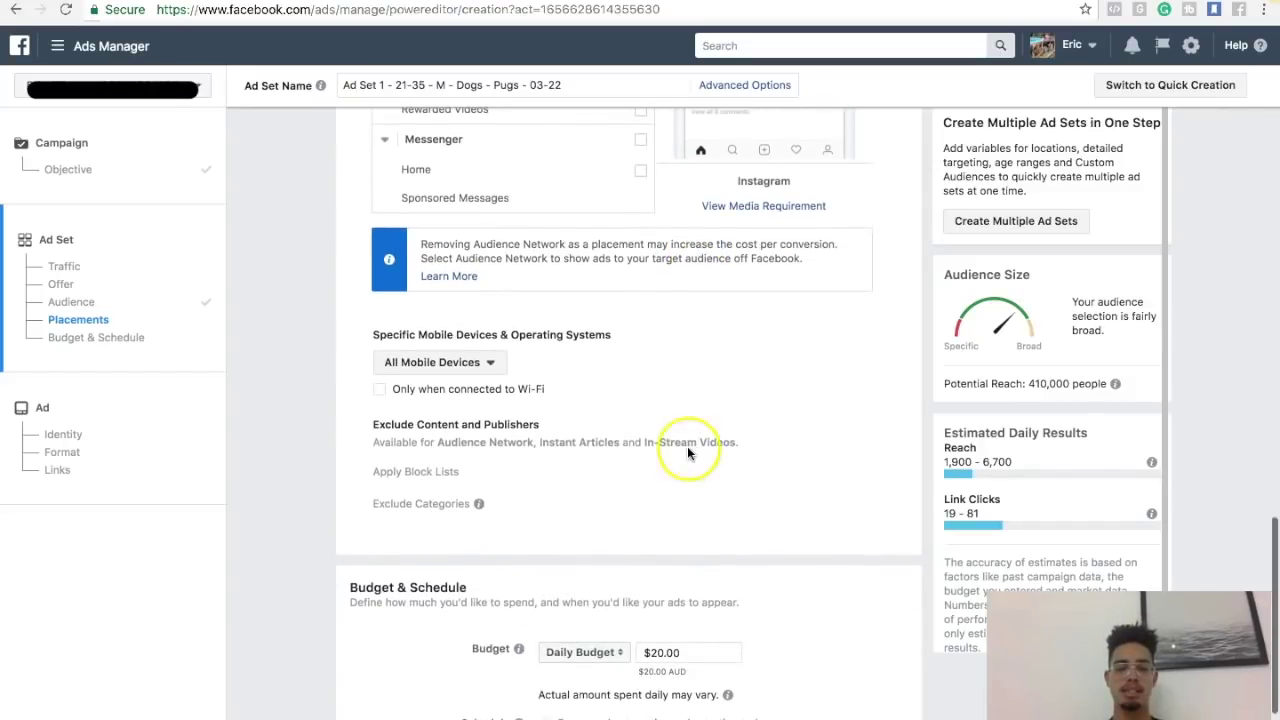
scroll(582, 434, "down", 3)
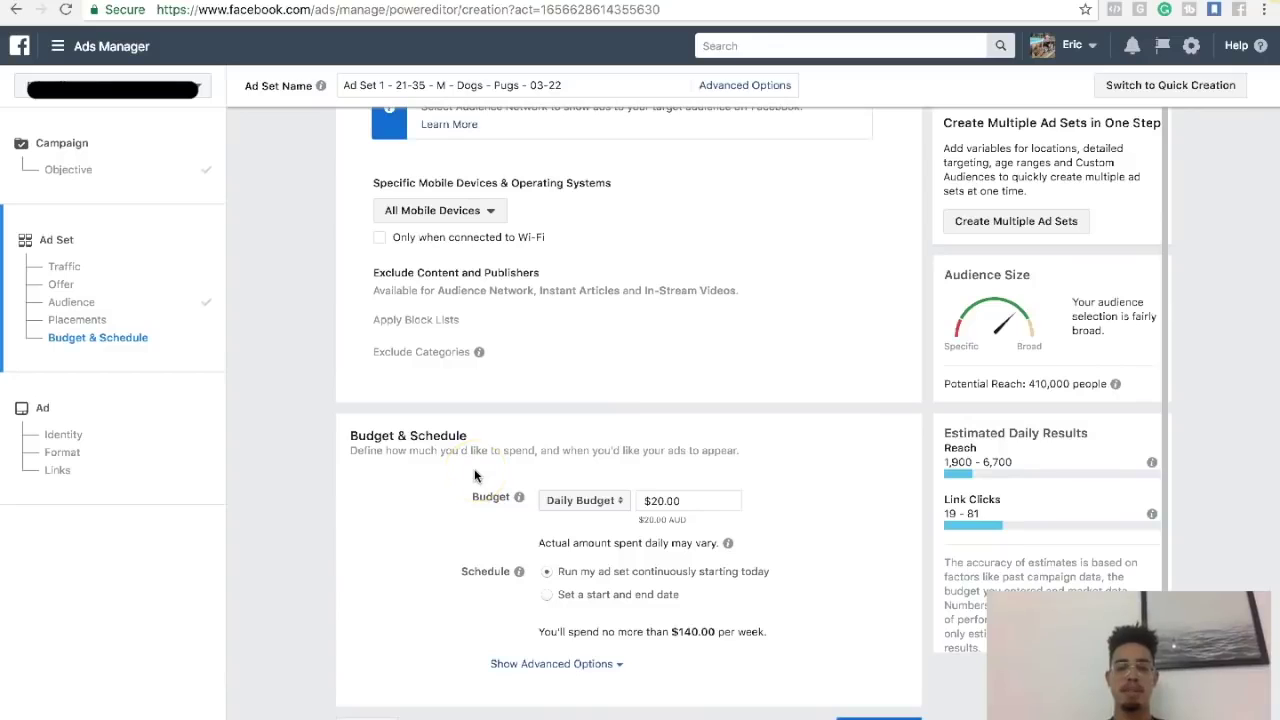
left_click(658, 500)
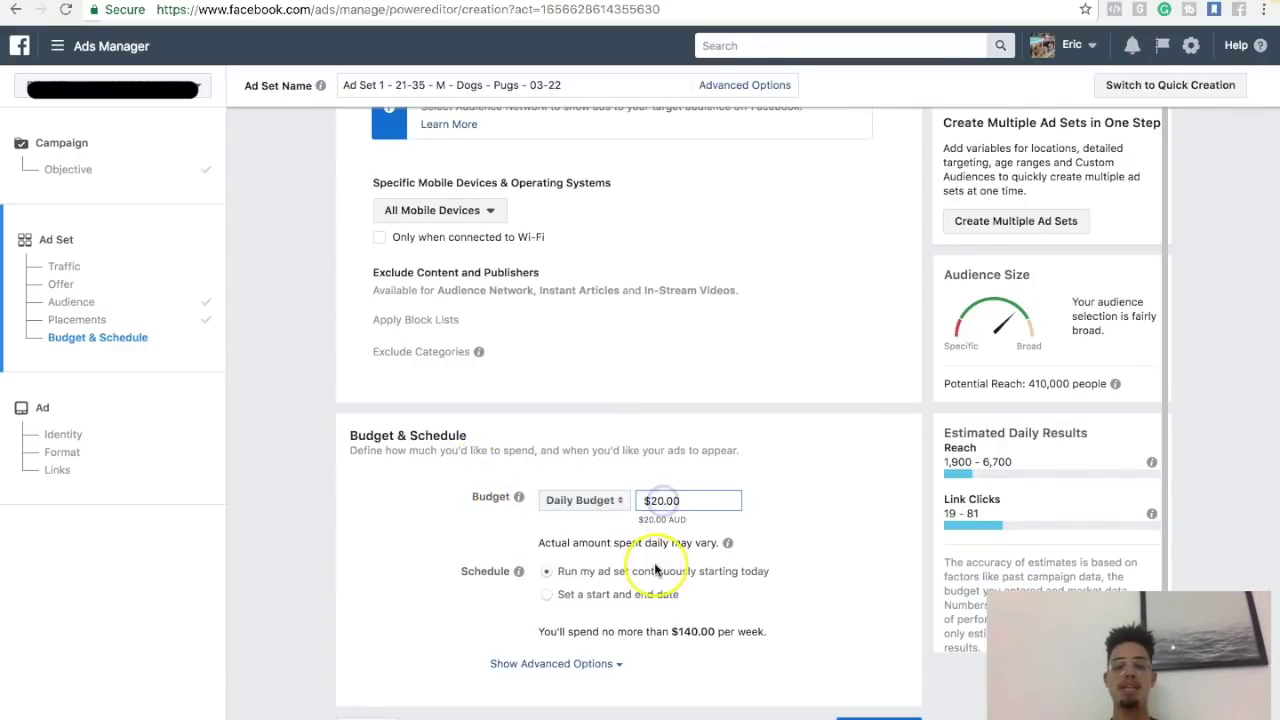
key("BackSpace")
key("BackSpace")
key("BackSpace")
key("BackSpace")
key("BackSpace")
type("5.00")
left_click(870, 505)
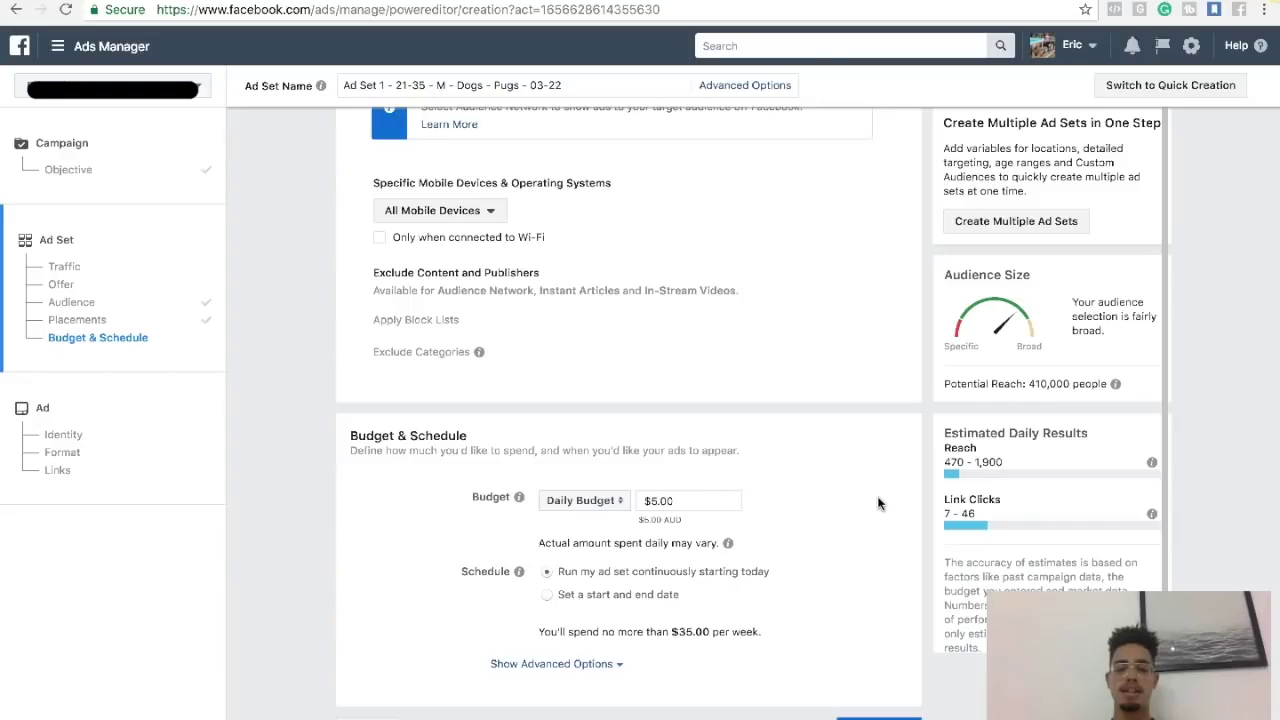
left_click(656, 508)
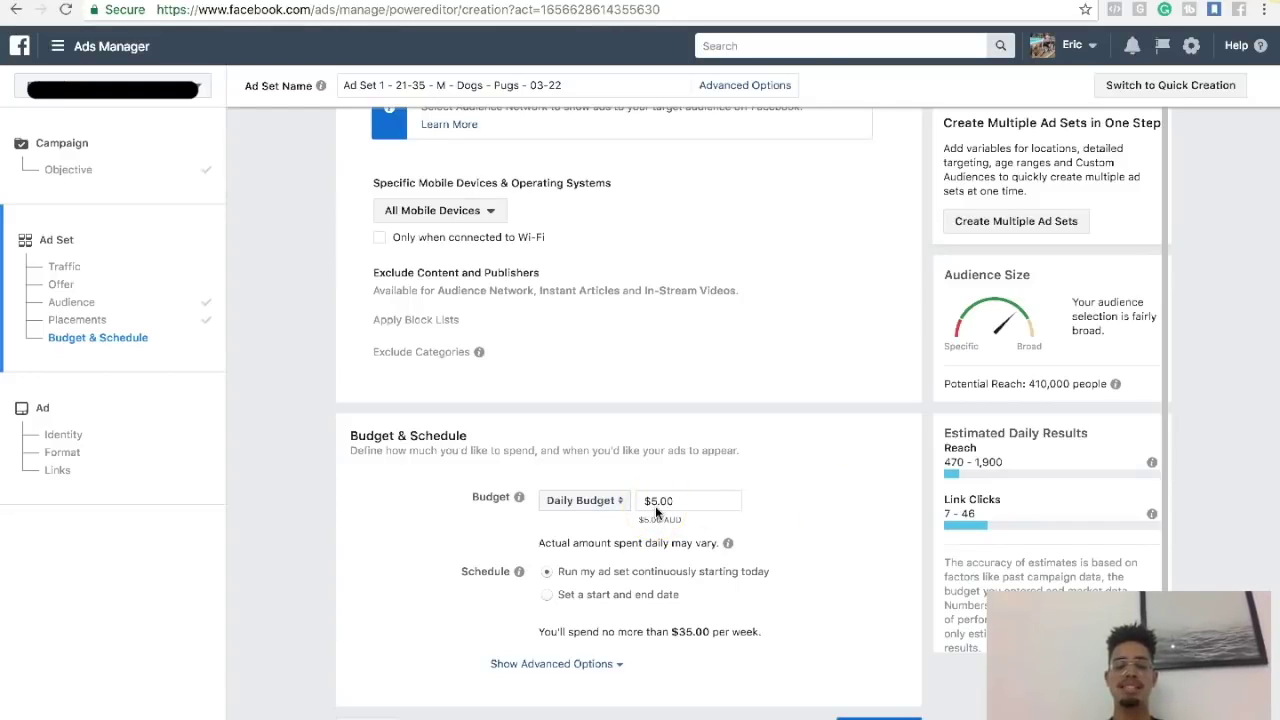
scroll(655, 505, "up", 12)
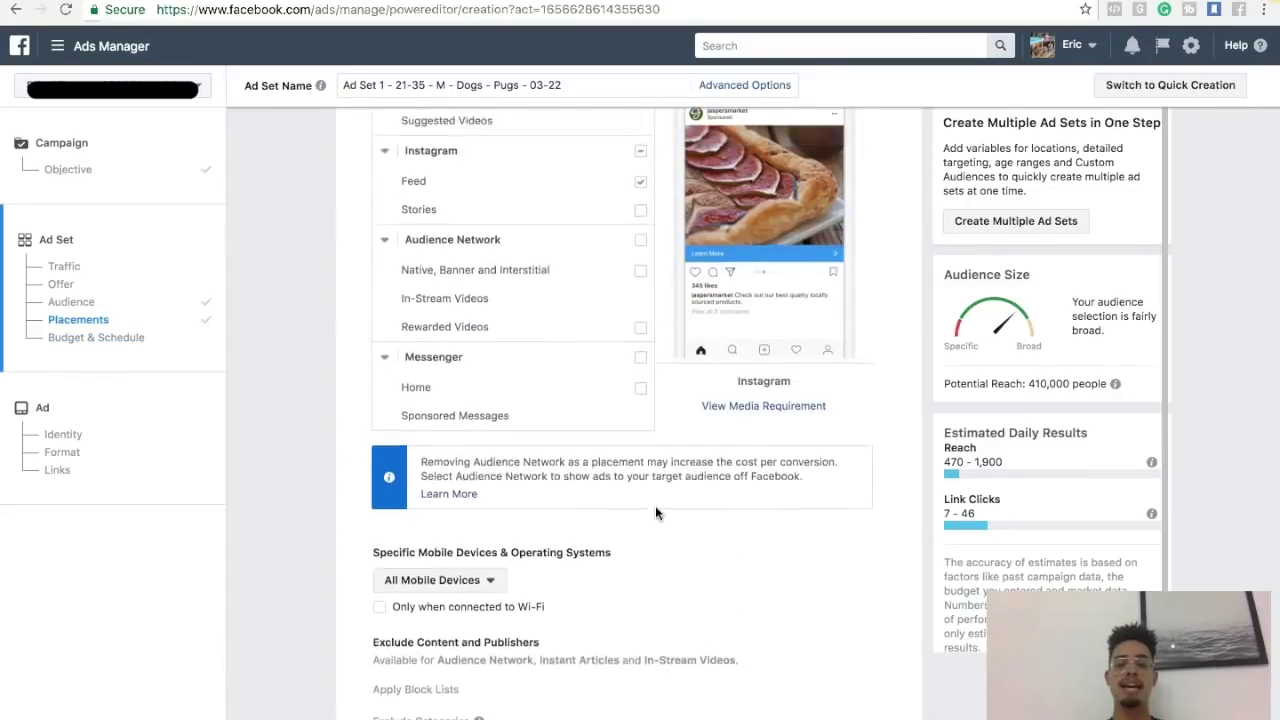
scroll(655, 505, "up", 2)
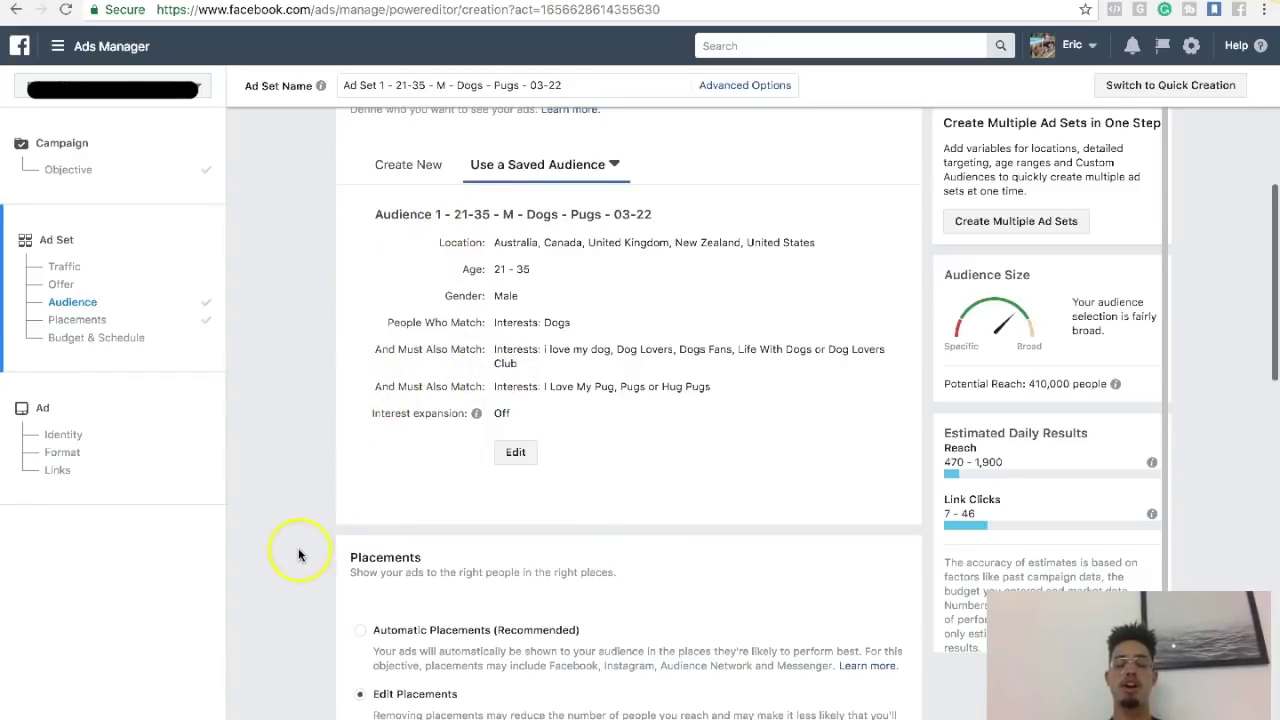
scroll(298, 553, "down", 10)
scroll(298, 553, "down", 5)
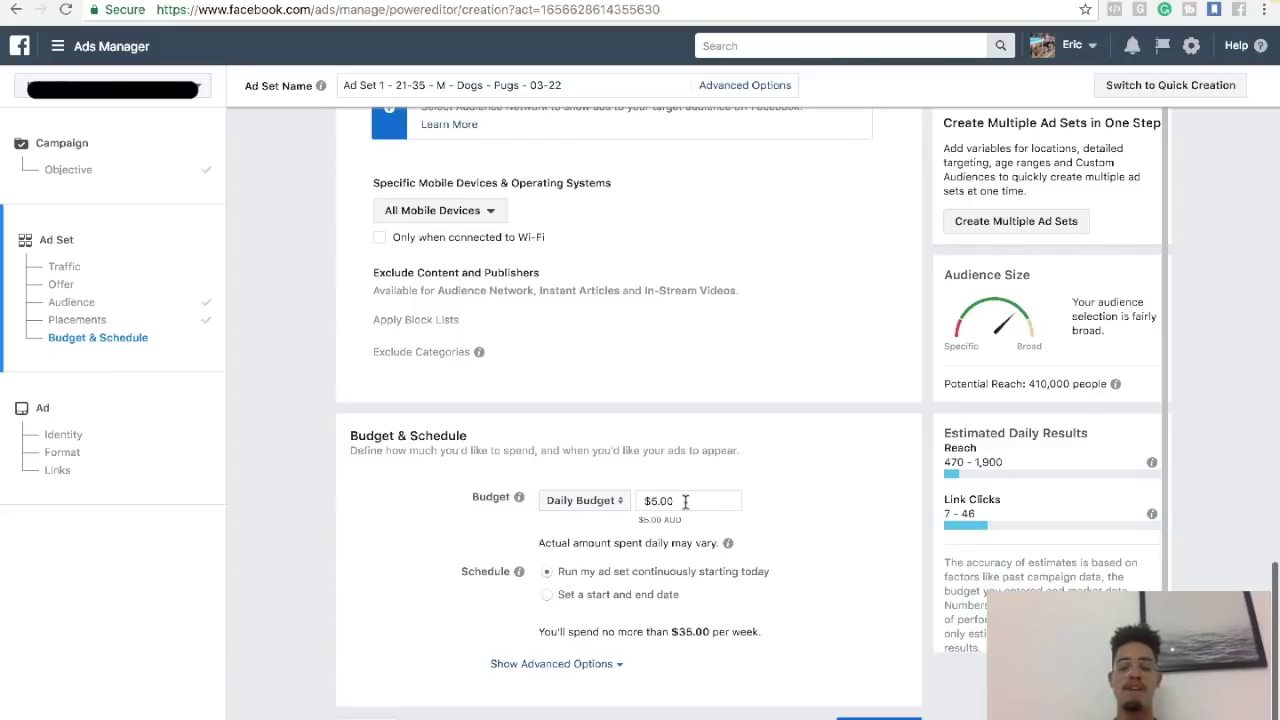
Try daily budget amounts of 20, 30, 50 and 1000, and clear the entered amount
left_click_drag(663, 503, 611, 503)
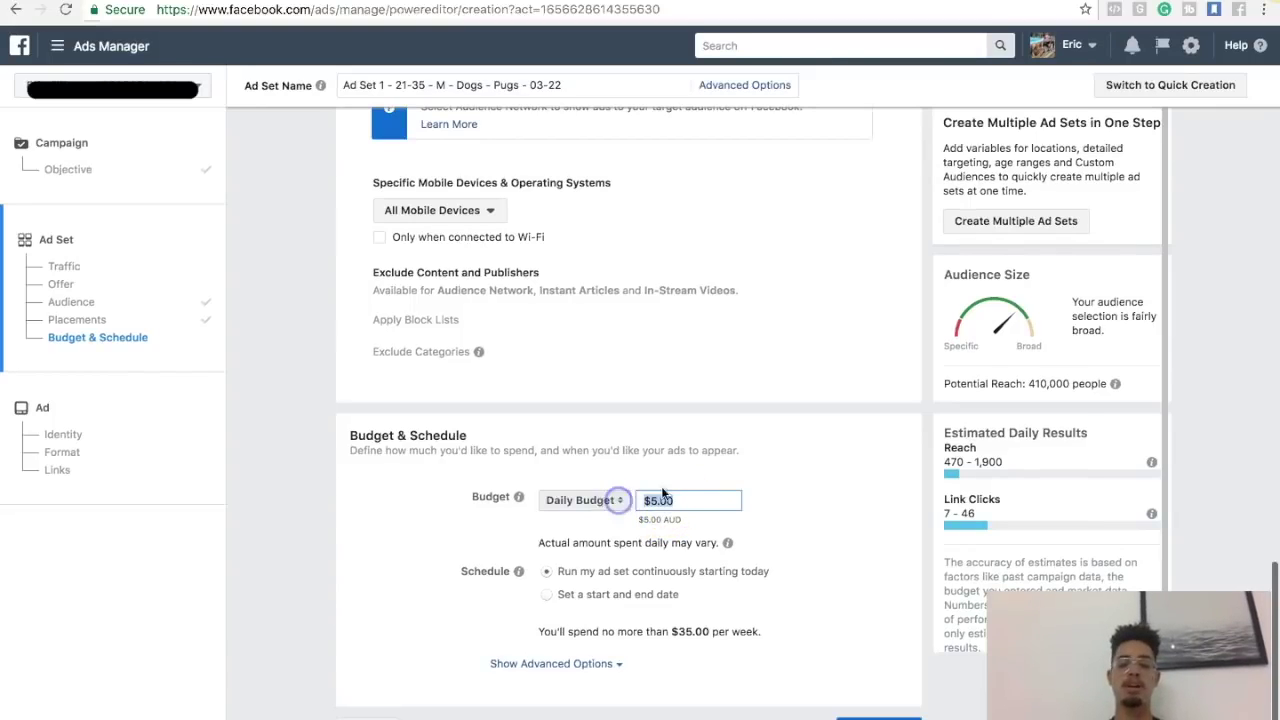
type("20")
key("BackSpace")
key("BackSpace")
type("30")
key("BackSpace")
key("BackSpace")
type("50")
key("BackSpace")
key("BackSpace")
type("1000")
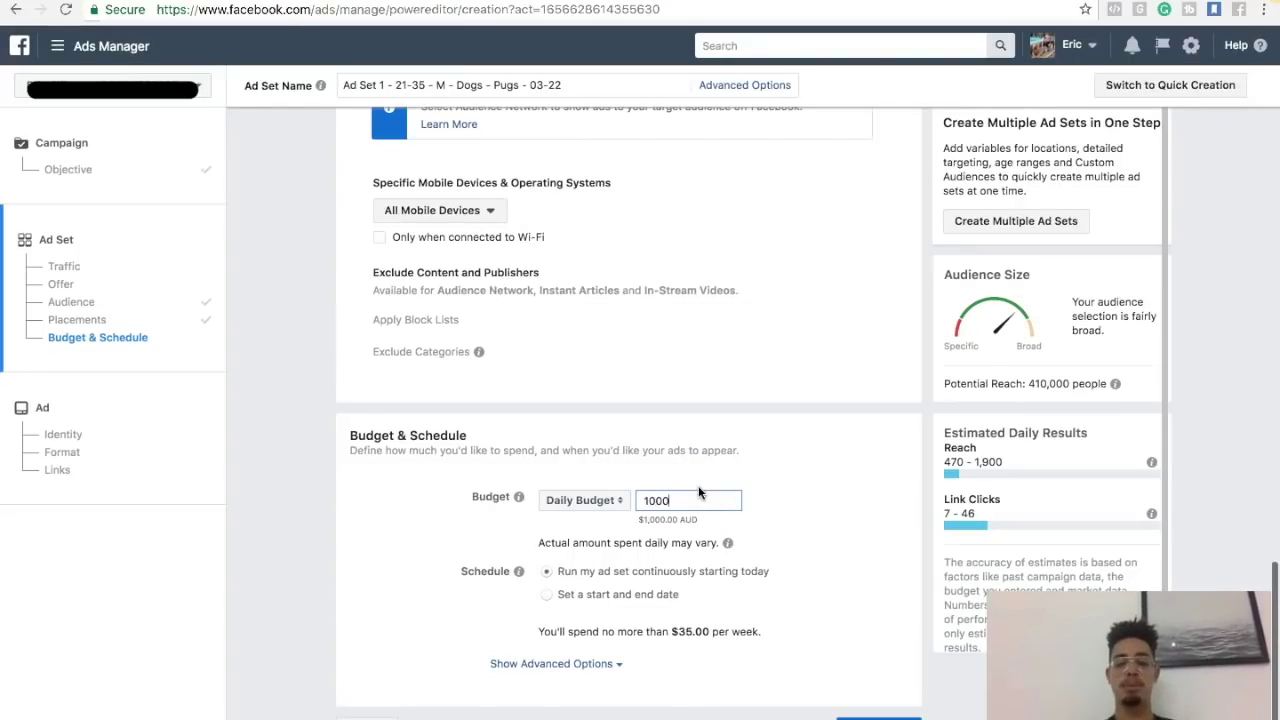
key("BackSpace")
key("BackSpace")
key("BackSpace")
key("BackSpace")
left_click(431, 548)
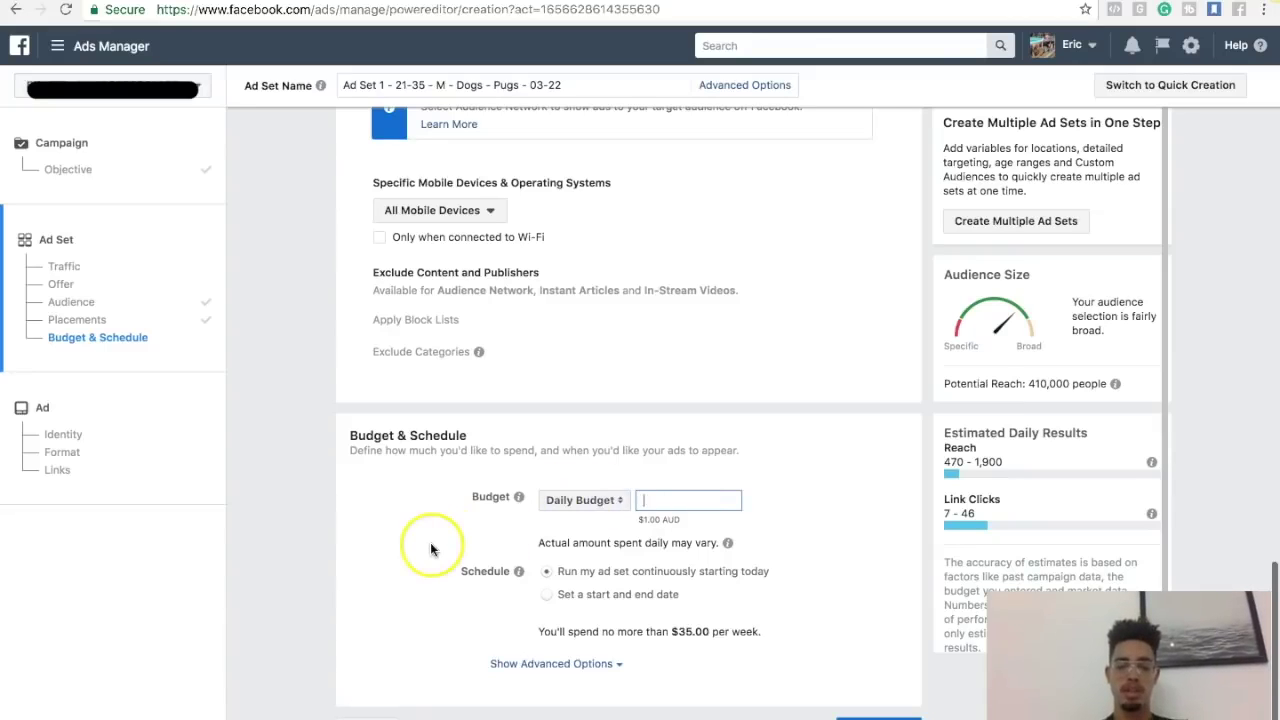
left_click(663, 497)
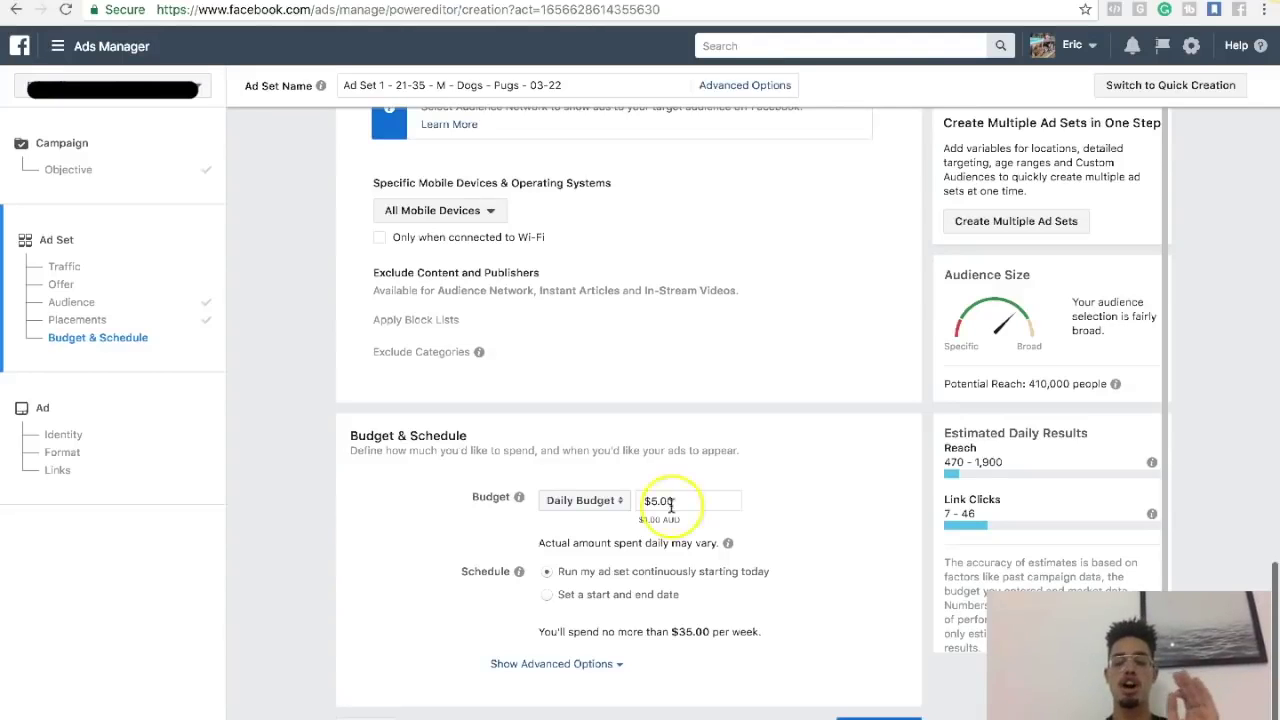
left_click(371, 560)
left_click(694, 502)
left_click(371, 591)
left_click(655, 502)
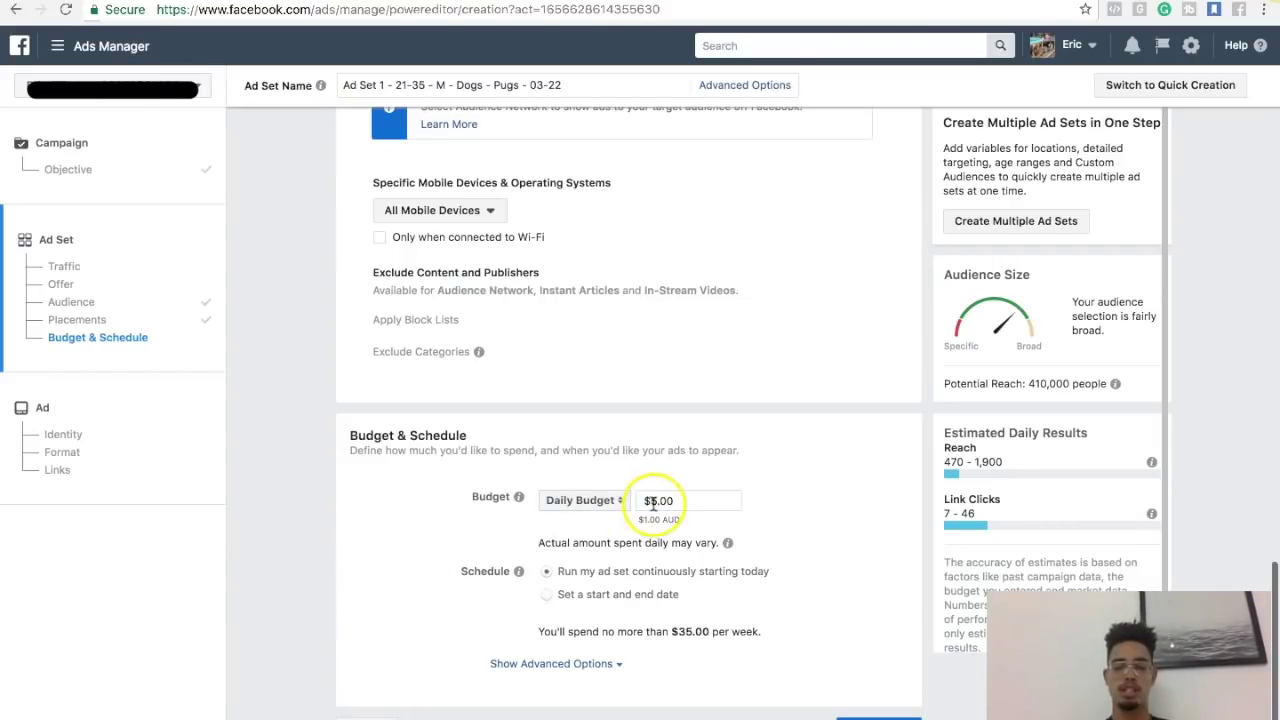
left_click(449, 564)
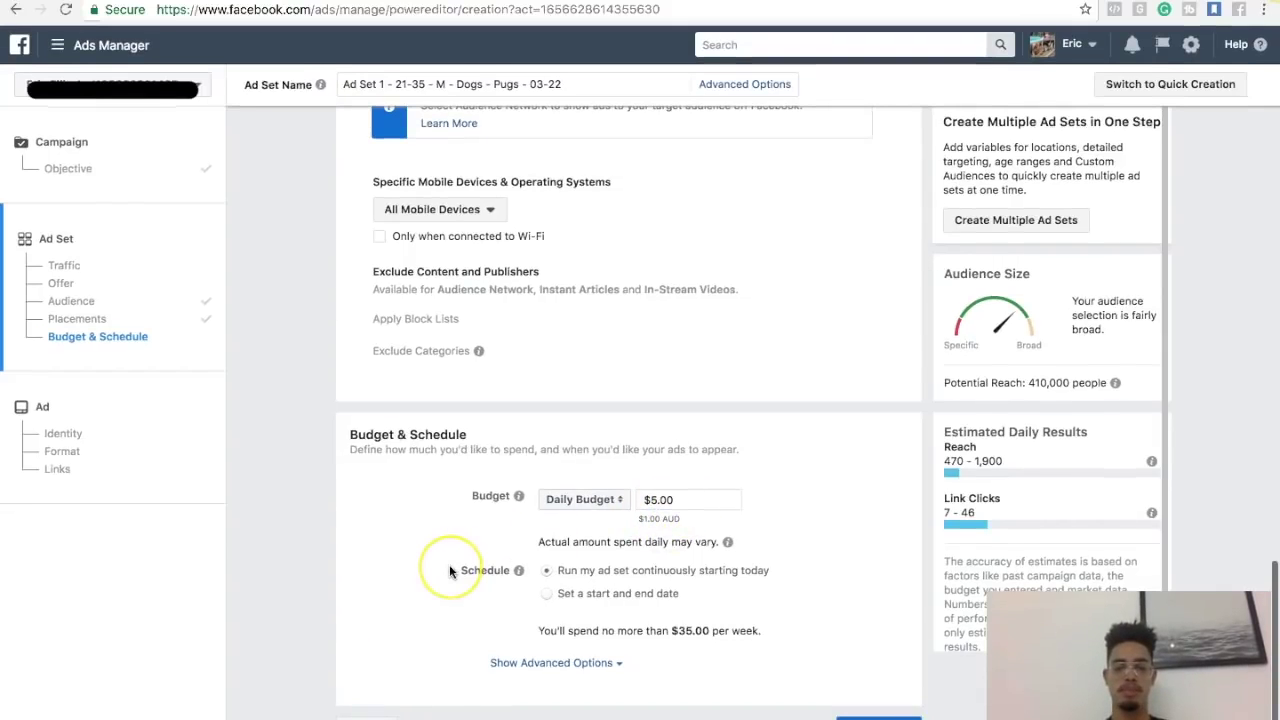
left_click(510, 560)
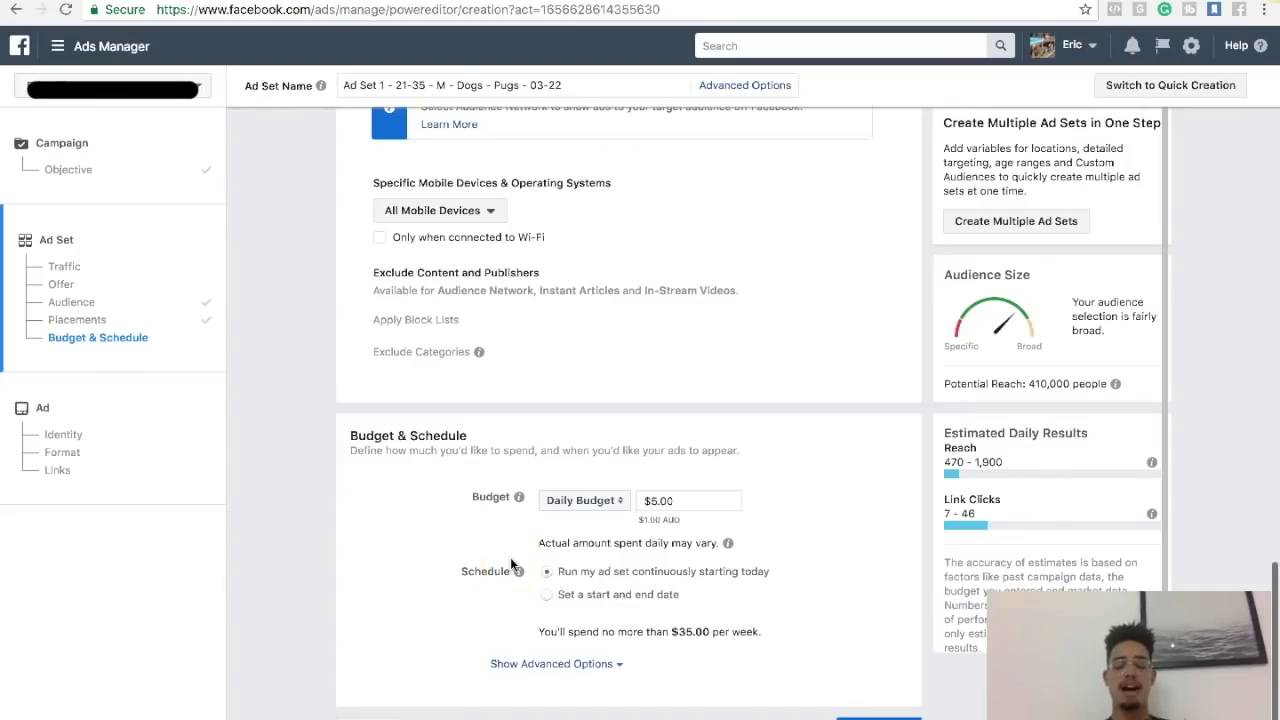
left_click(546, 617)
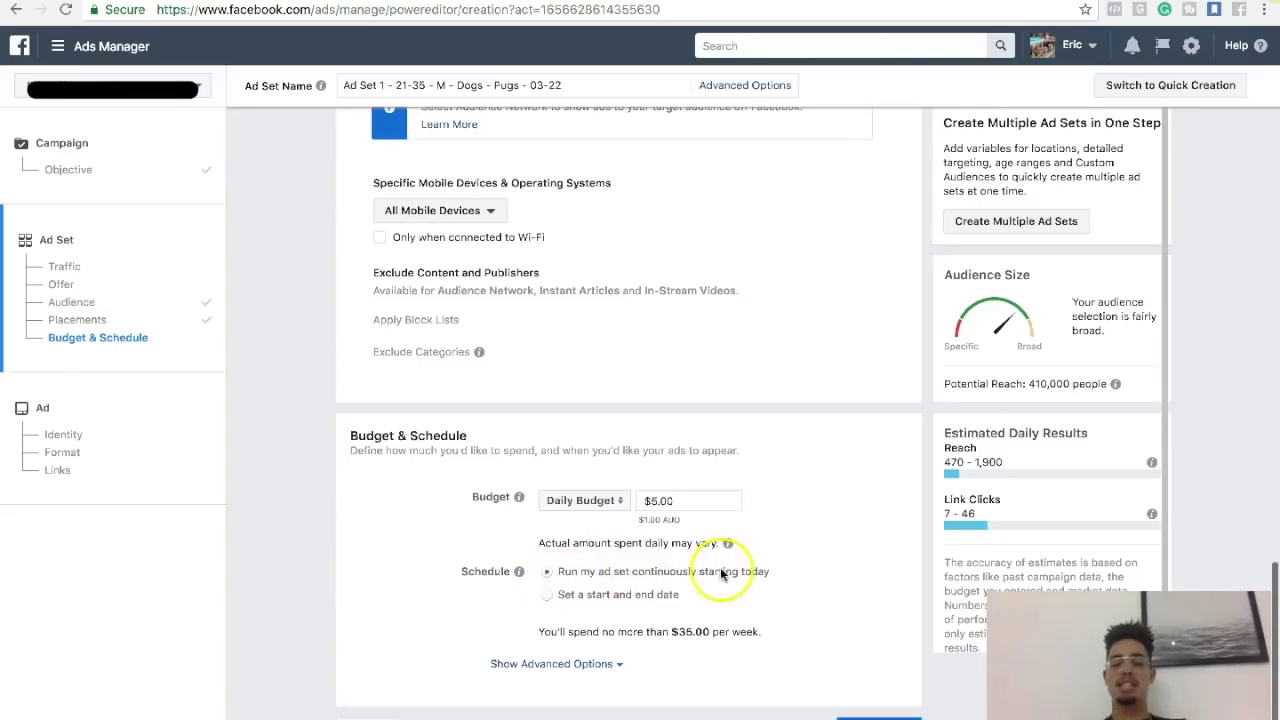
Try the start and end date schedule, view its start date calendar, and return to running the ad set continuously starting today
left_click(550, 596)
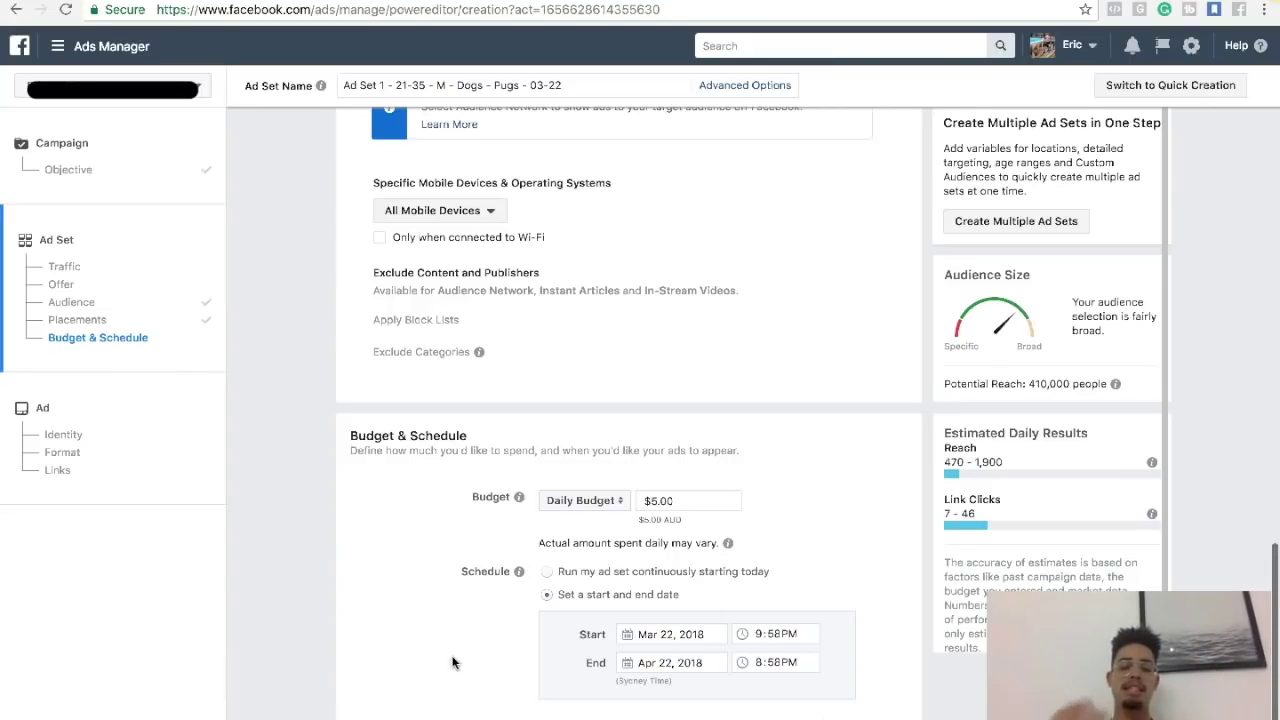
left_click(668, 633)
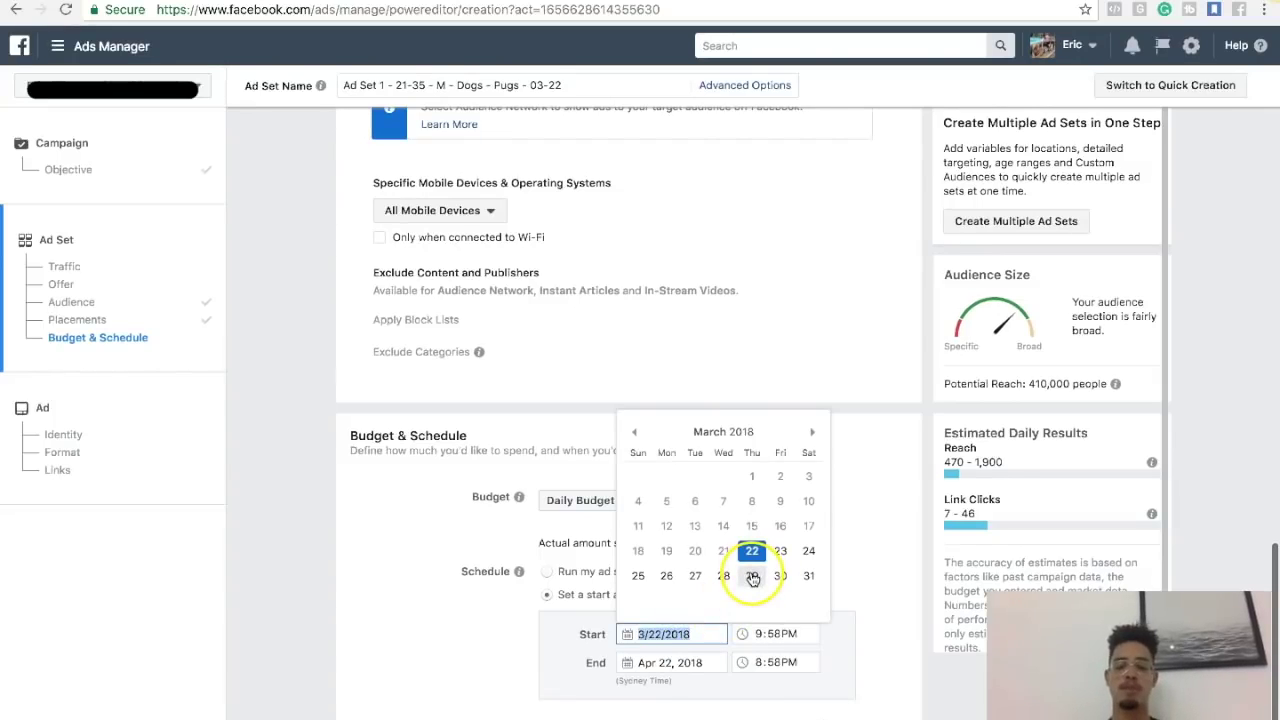
left_click(381, 651)
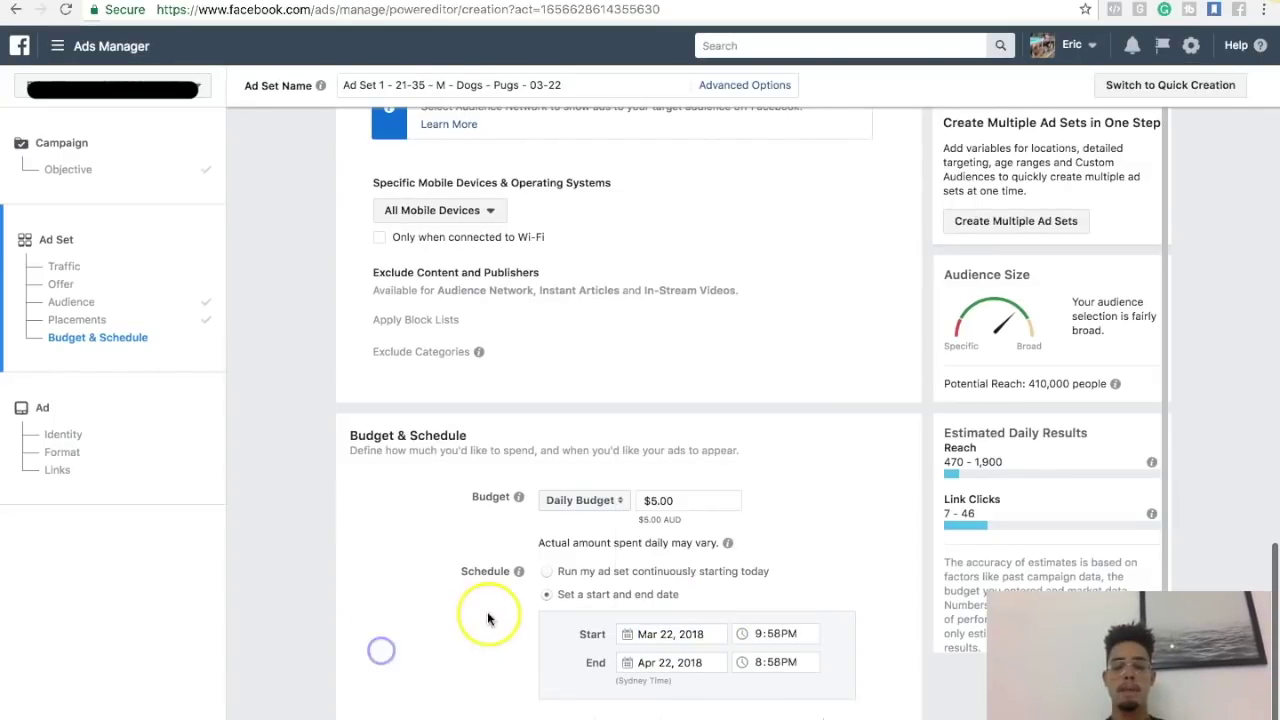
left_click(548, 574)
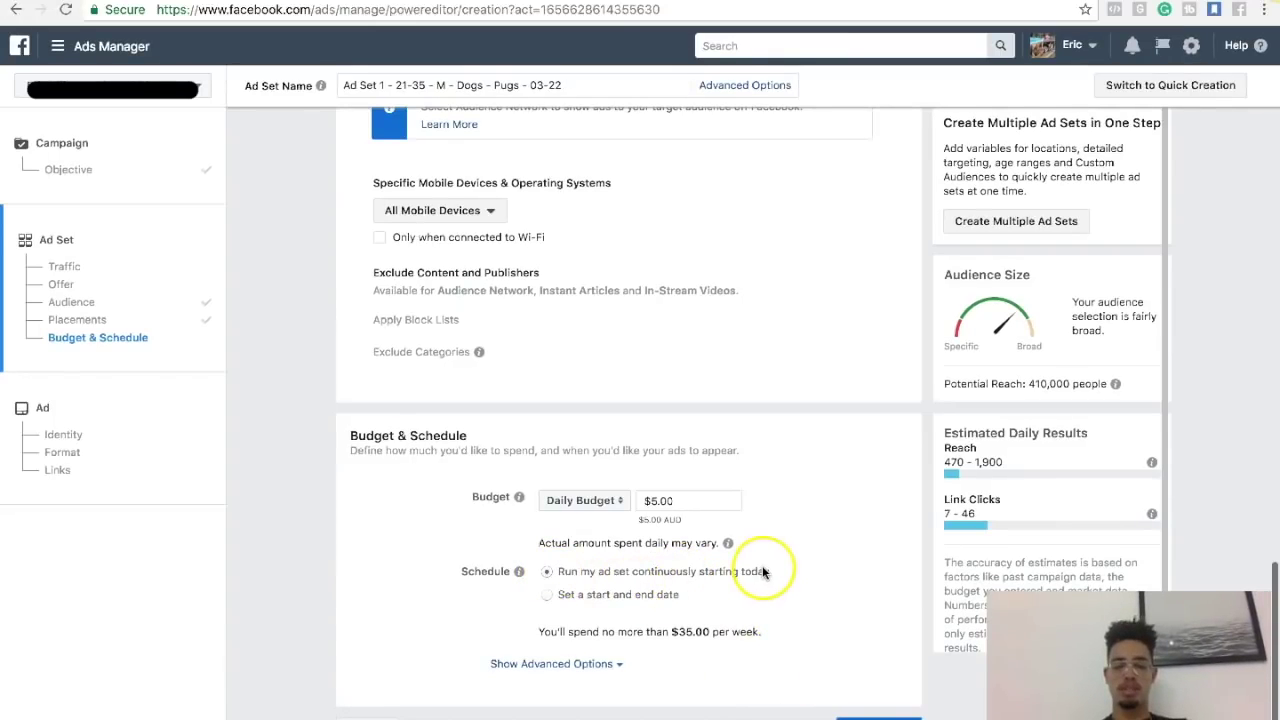
scroll(762, 571, "up", 15)
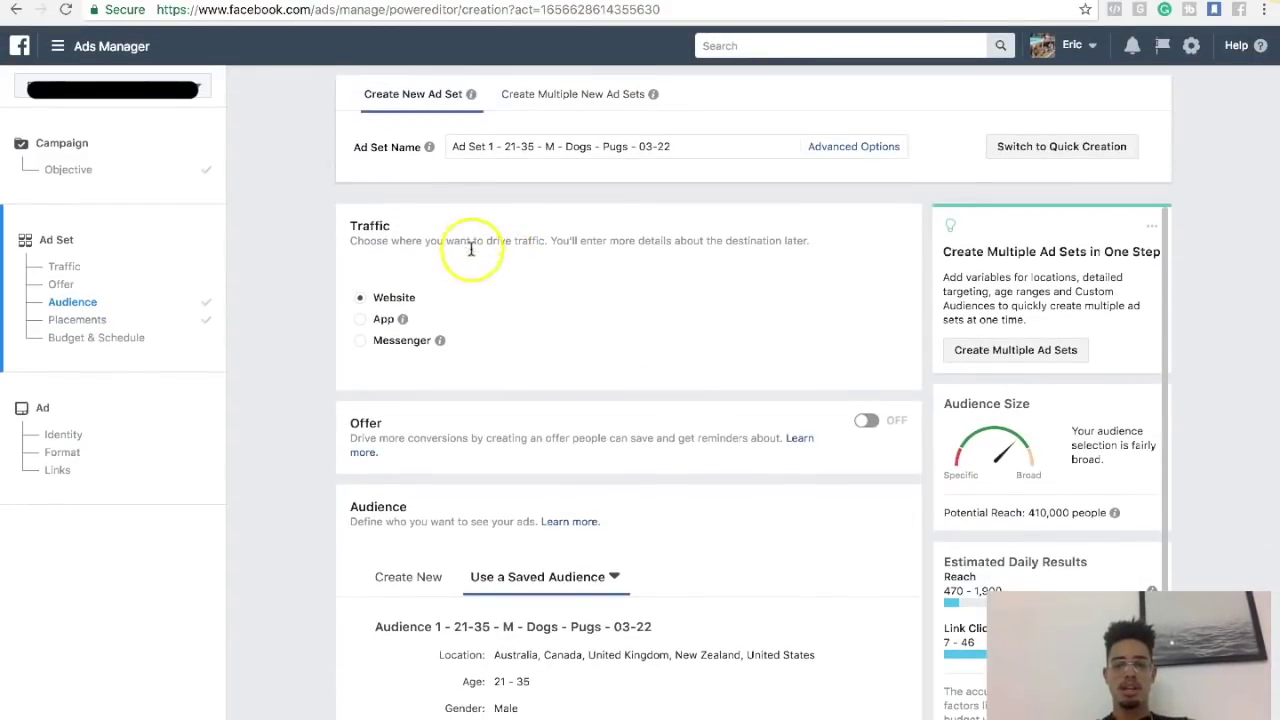
Review the ad set's name, traffic destination, saved audience, placements, and budget and schedule settings
scroll(475, 285, "down", 2)
scroll(472, 290, "up", 1)
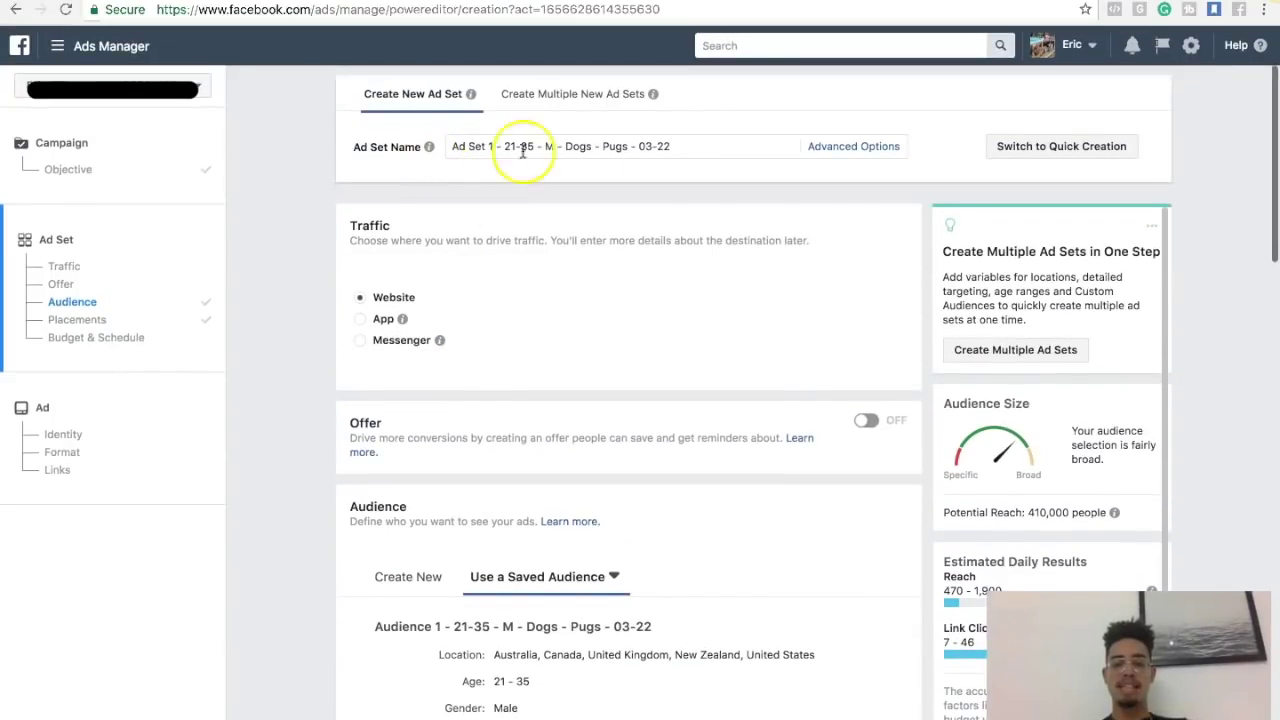
scroll(479, 342, "down", 4)
scroll(479, 342, "down", 1)
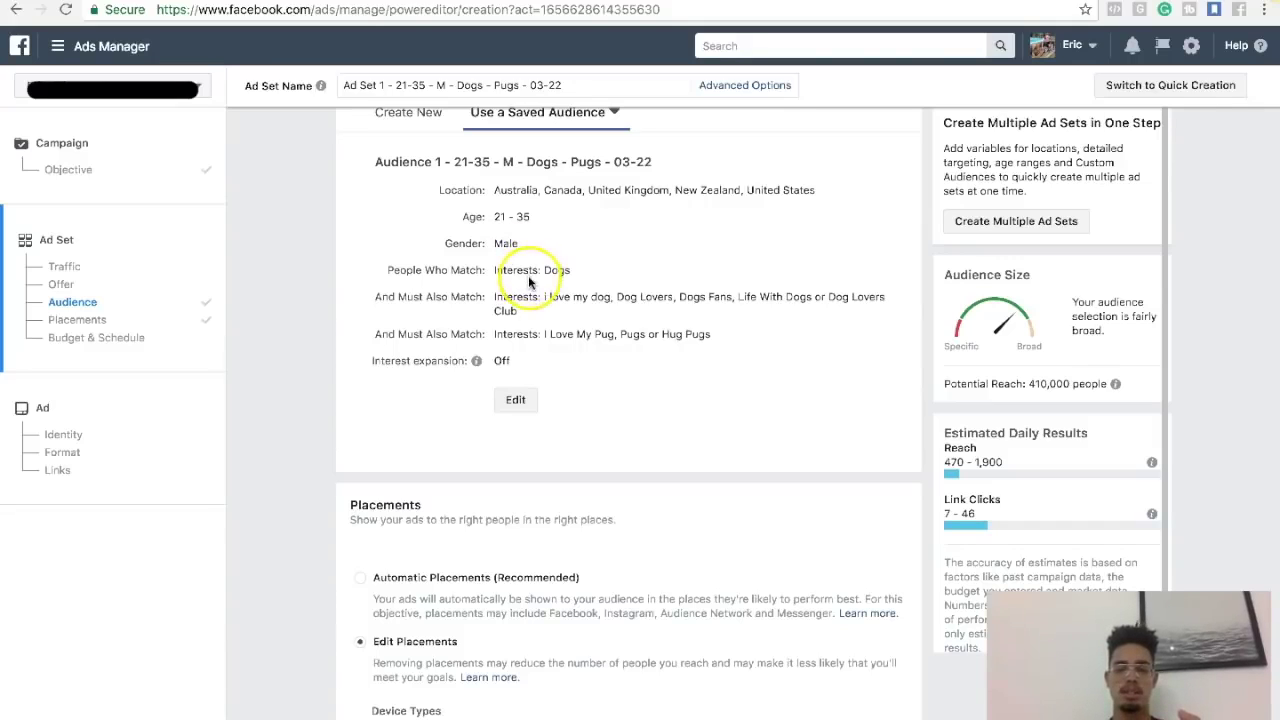
scroll(570, 290, "down", 5)
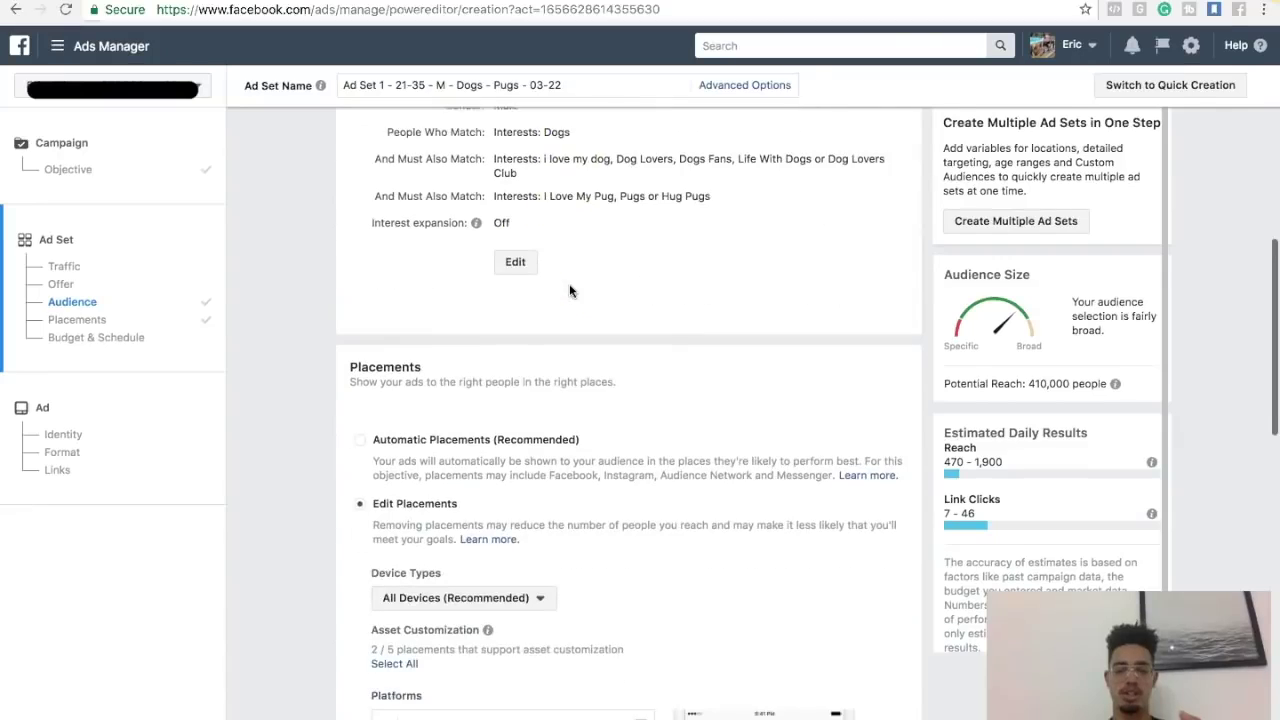
scroll(415, 350, "down", 2)
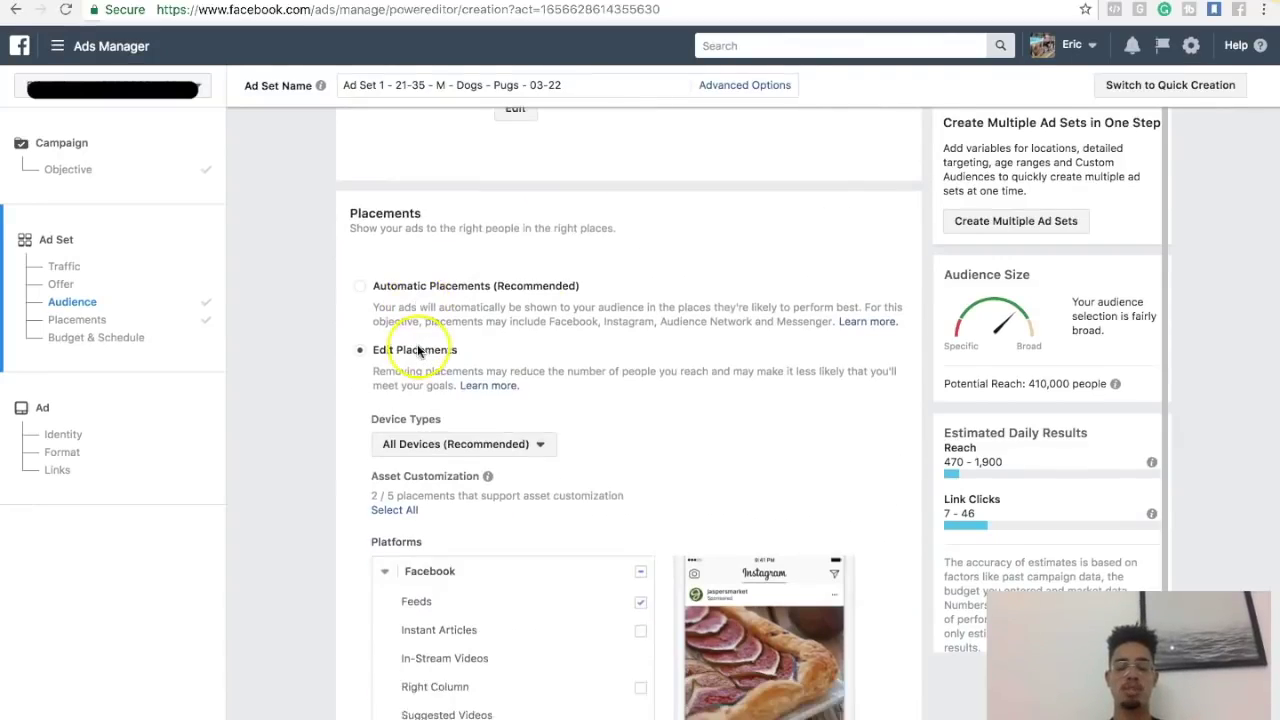
scroll(302, 491, "down", 4)
scroll(303, 494, "down", 9)
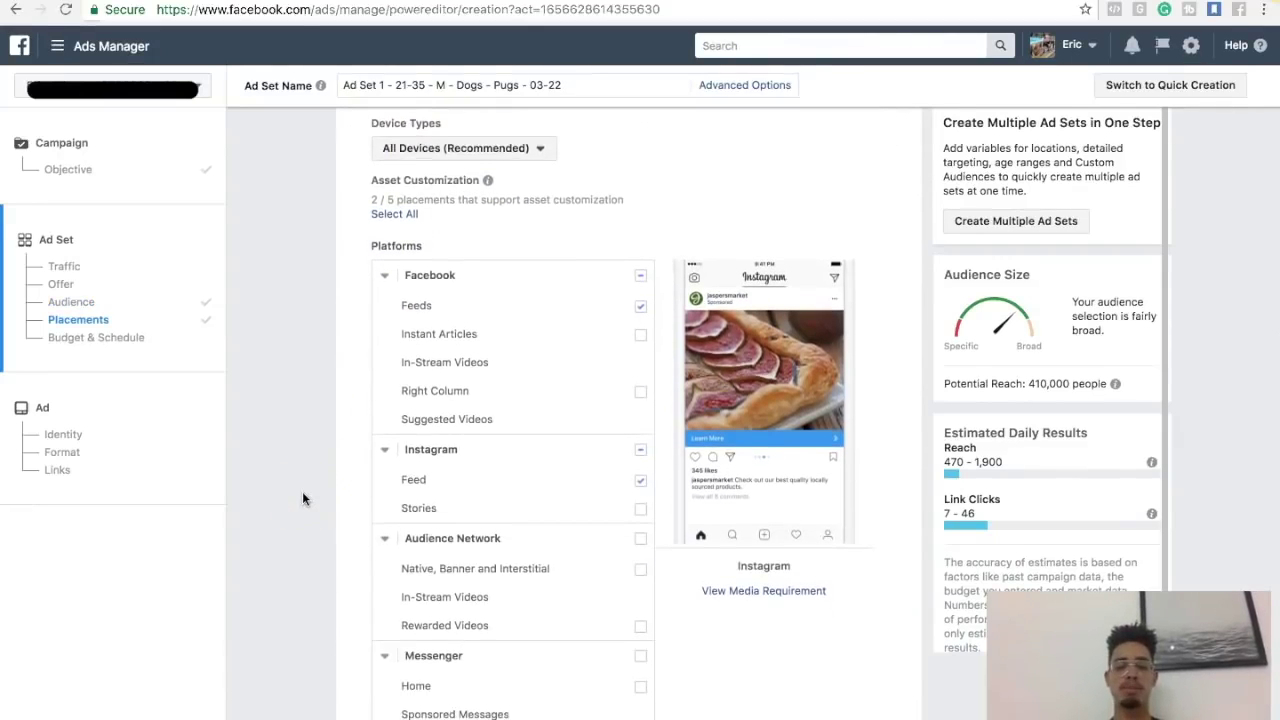
scroll(304, 498, "down", 5)
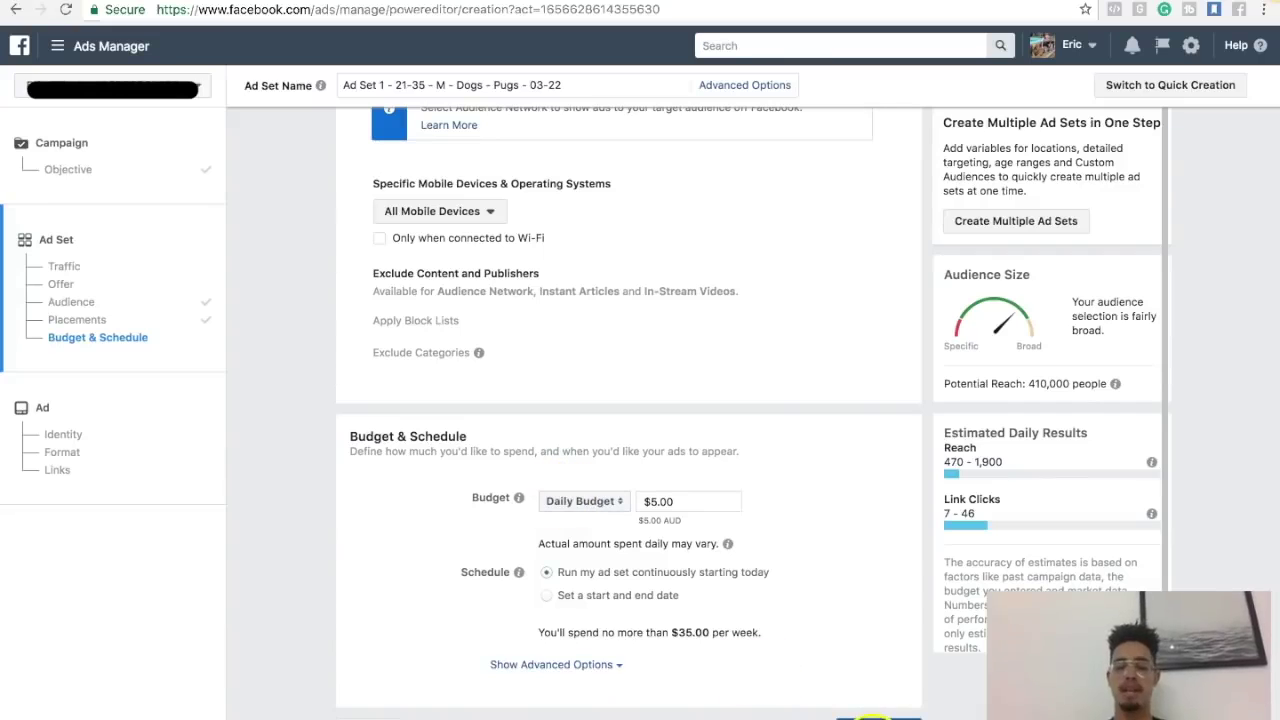
Continue to the ad setup and replace "Default name" in the ad name with "Ad 1"
left_click(873, 716)
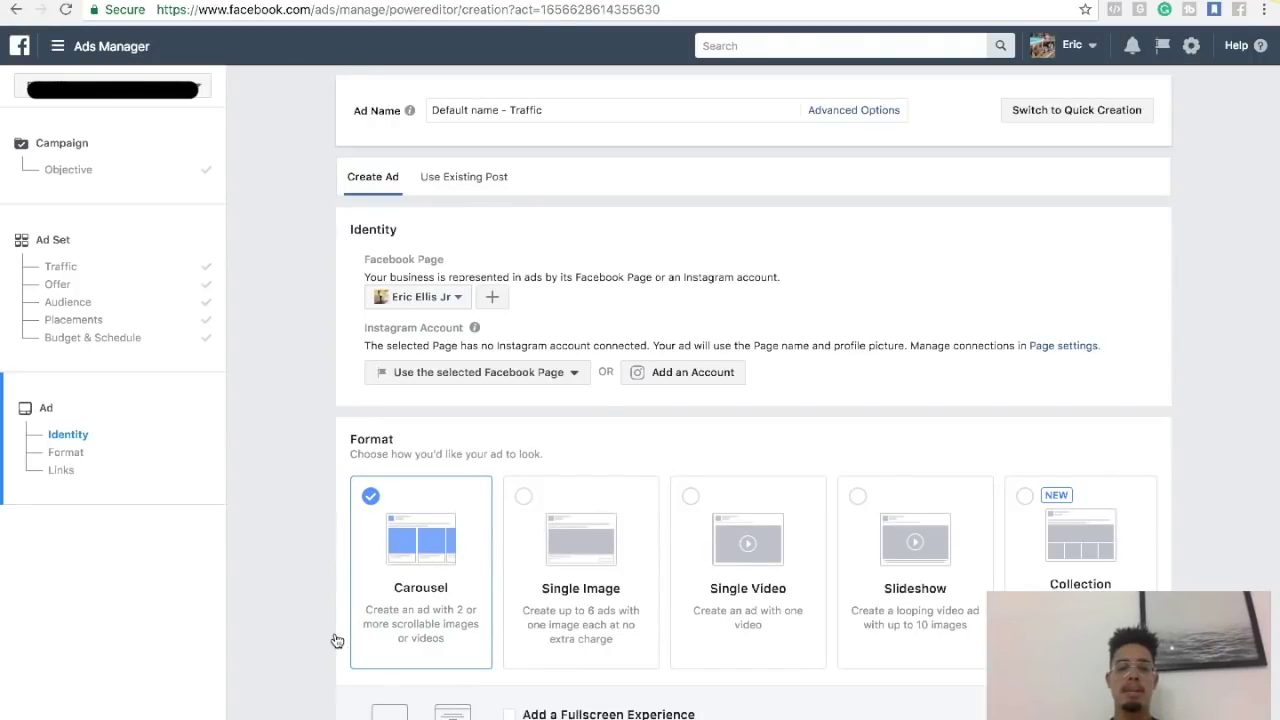
scroll(337, 640, "down", 1)
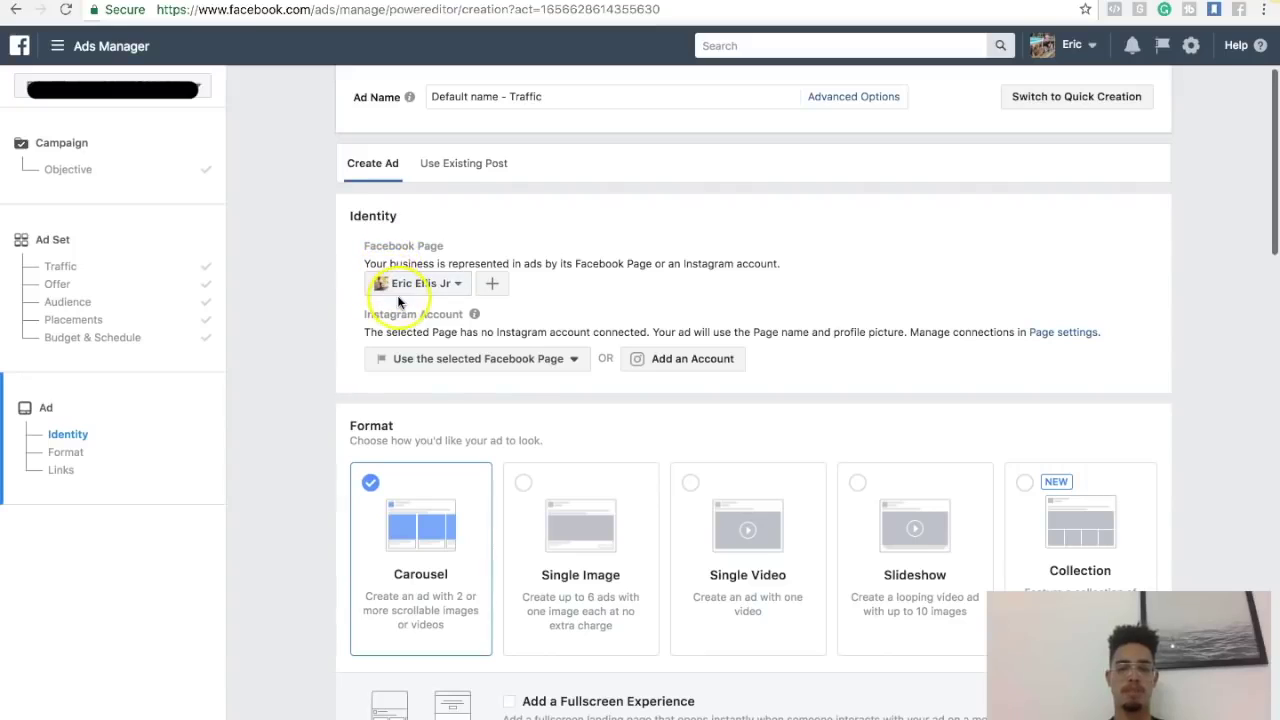
triple_click(548, 96)
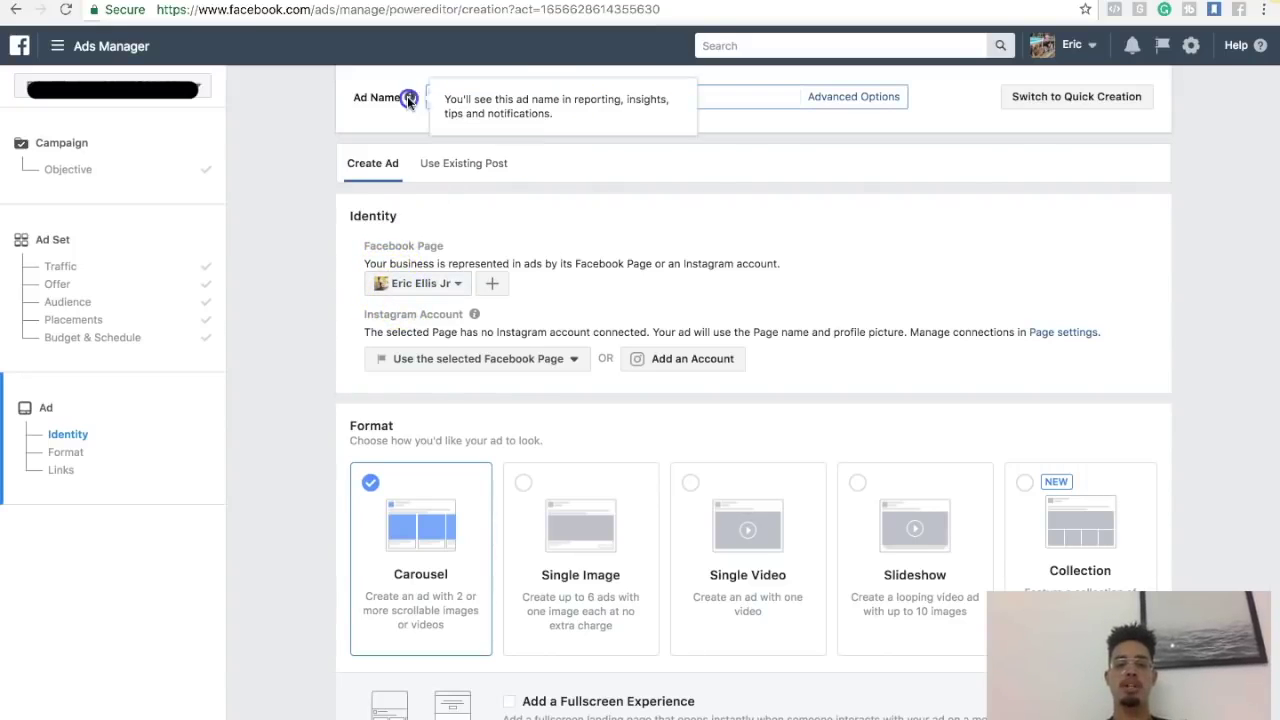
left_click(717, 98)
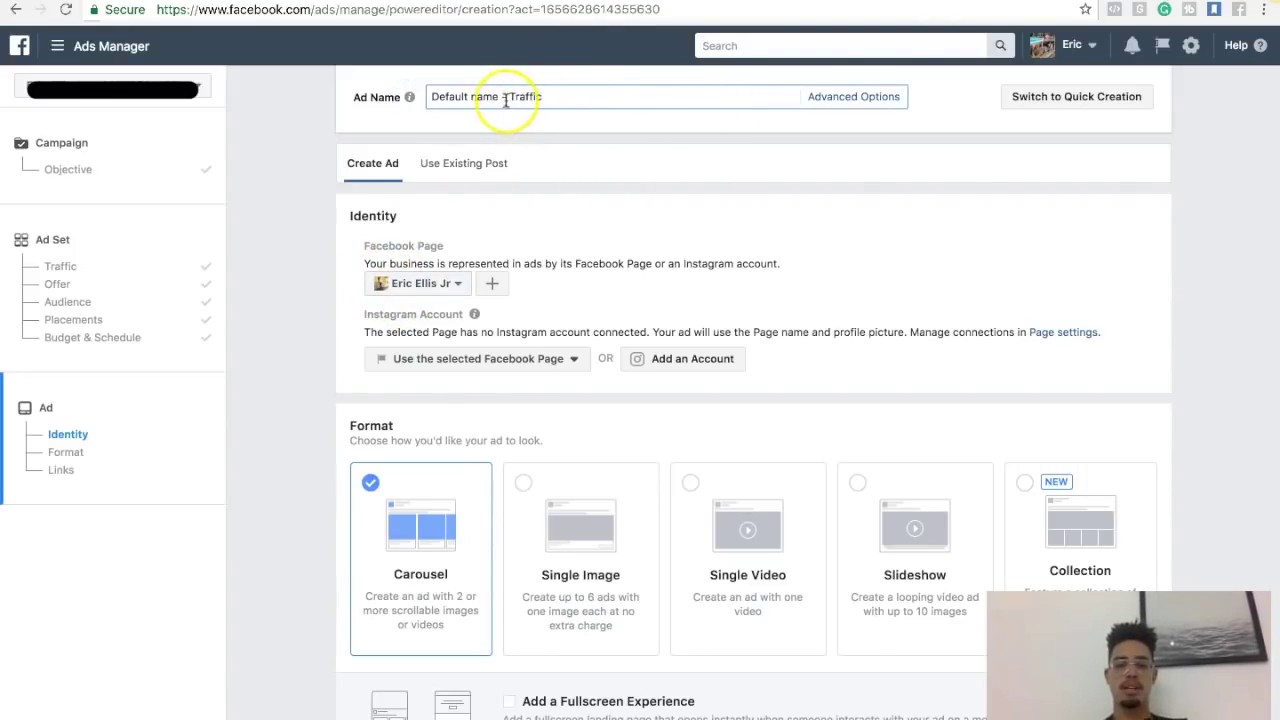
left_click_drag(498, 97, 363, 95)
key("BackSpace")
type("Ad")
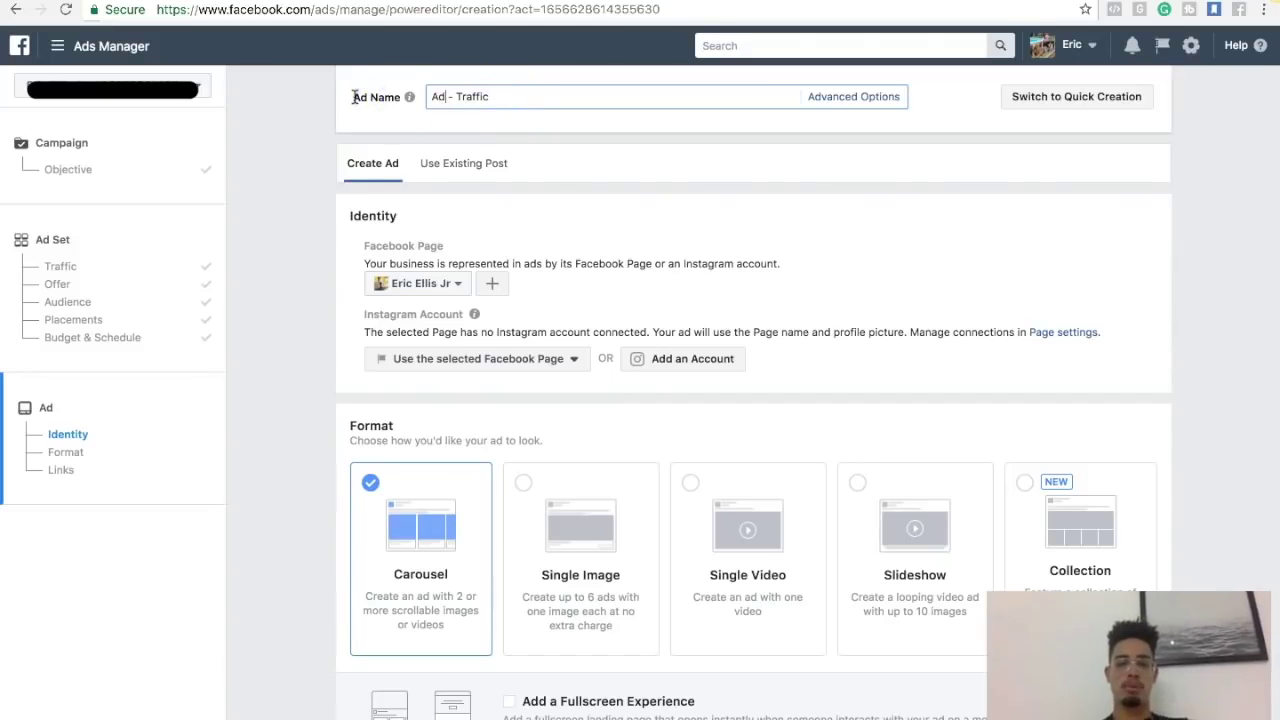
type(" 1")
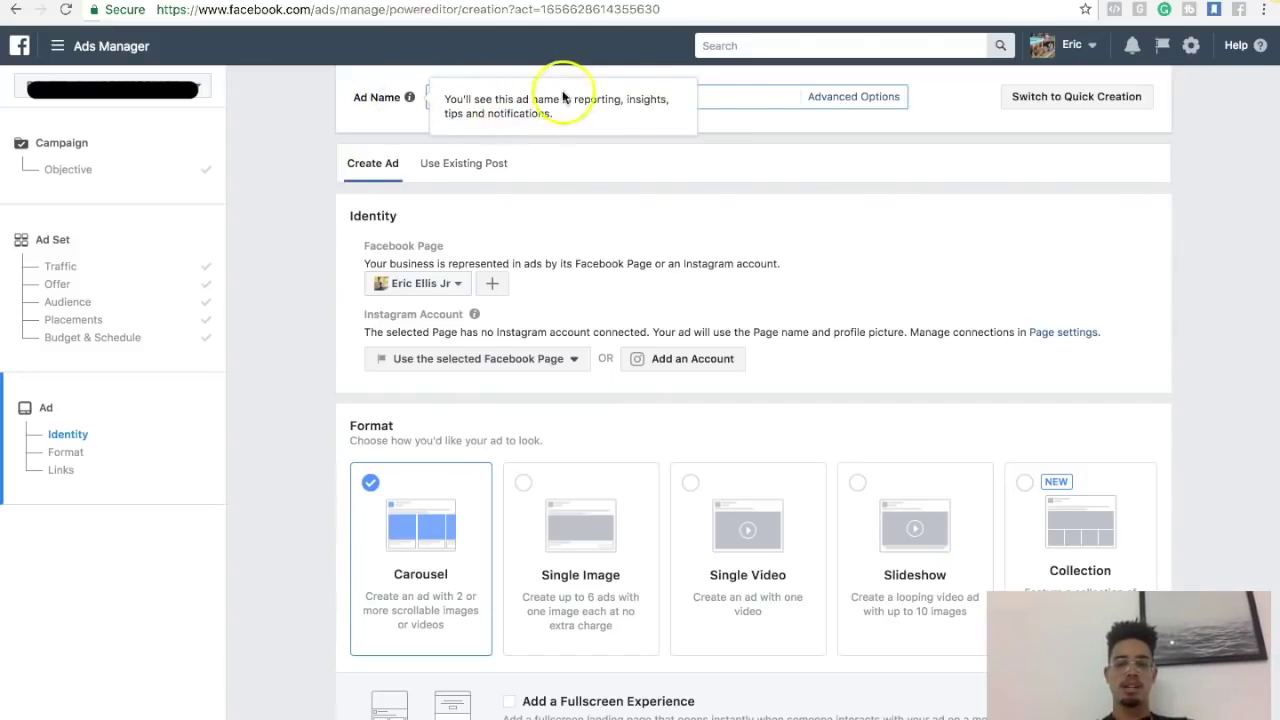
Extend the ad name with the product and date so it reads "Ad 1 - Traffic - Pug Socks - 03-22"
left_click(708, 104)
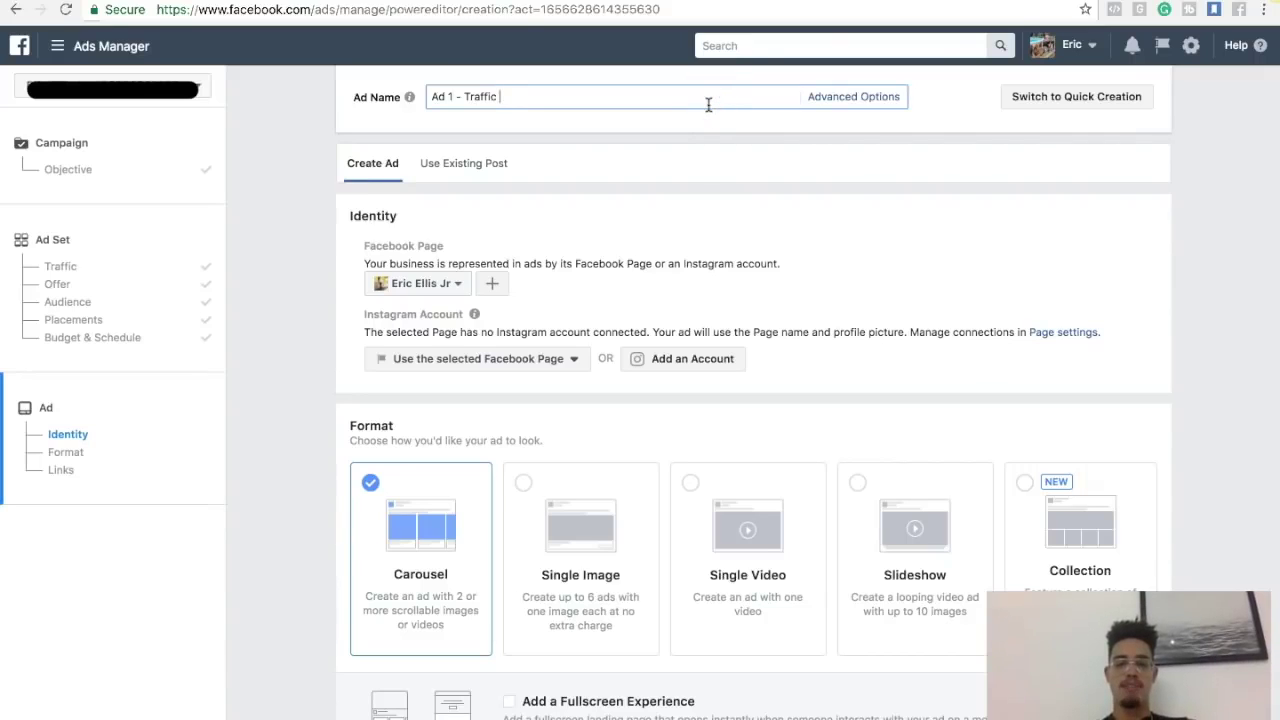
type("- ")
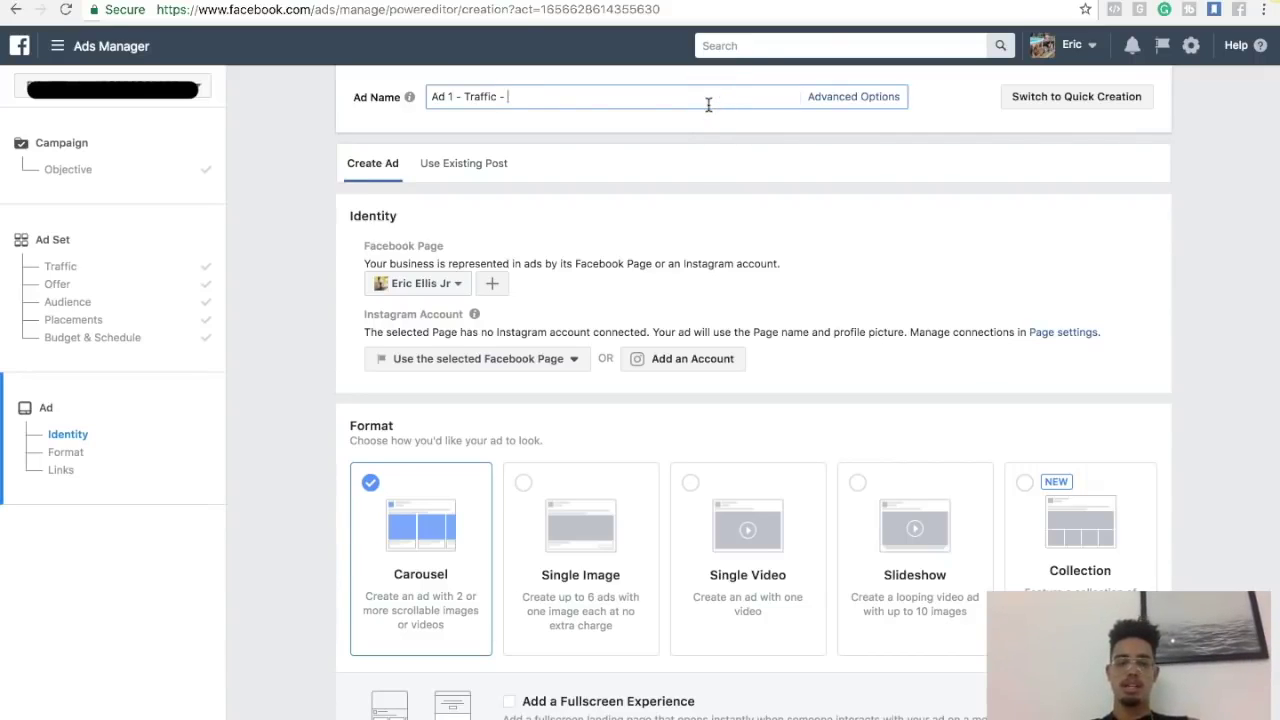
type("Pug Socks")
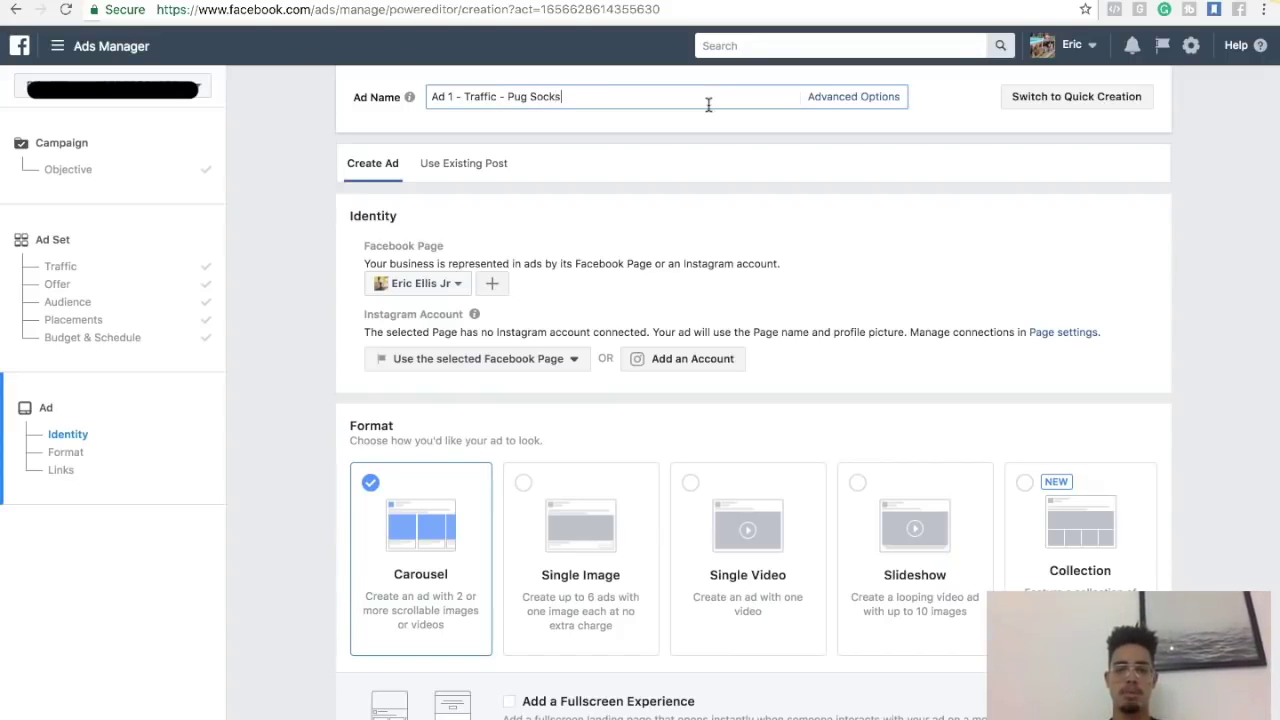
type(" -")
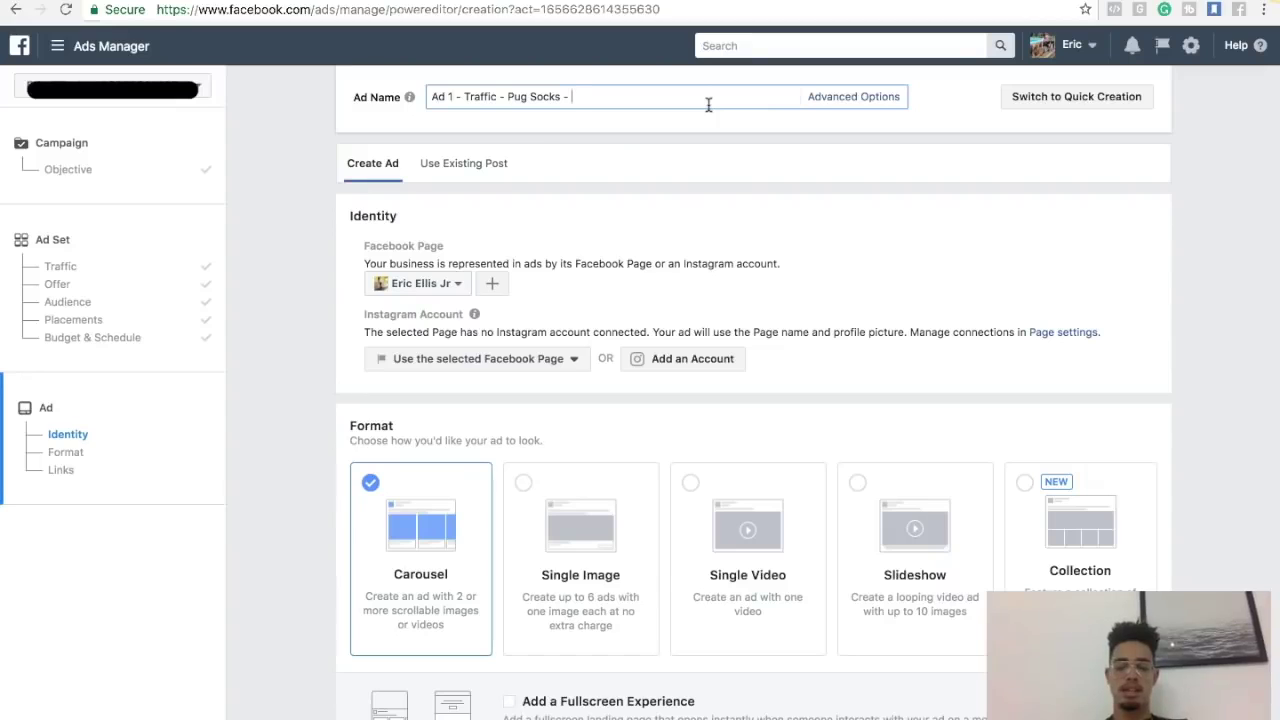
type(" 3")
key("BackSpace")
type("03")
key("BackSpace")
type("3-22")
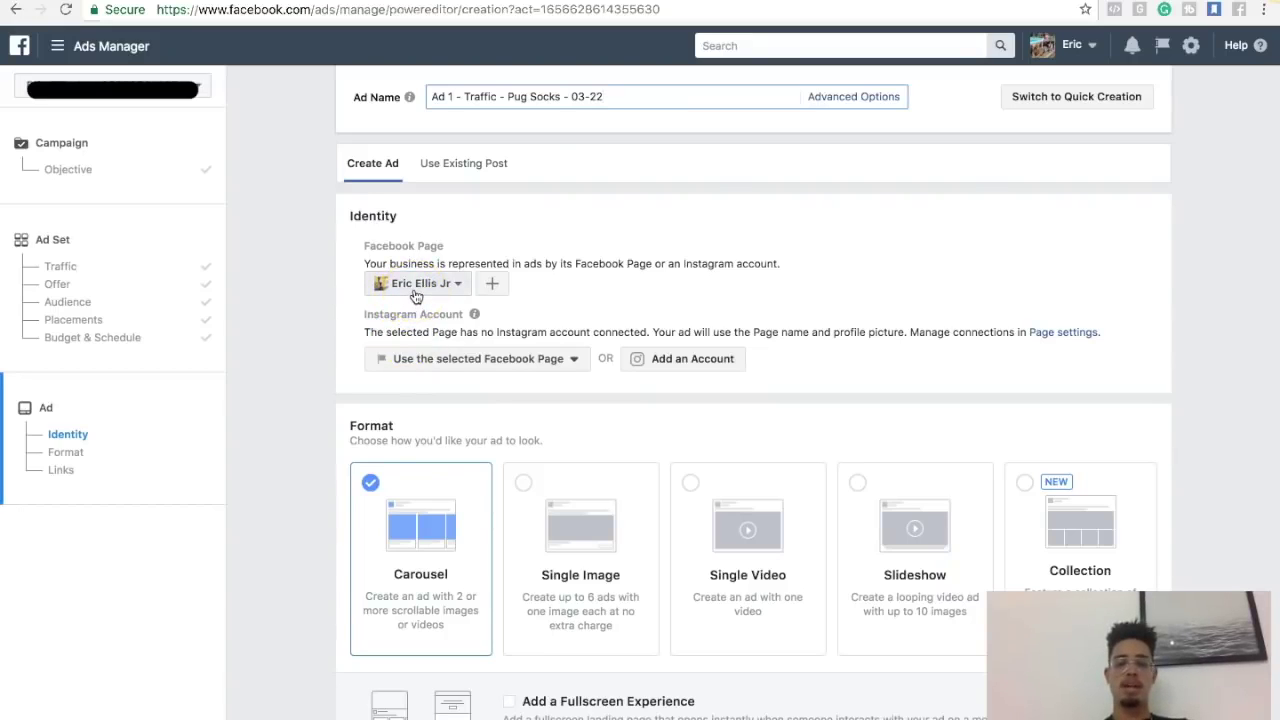
View the Facebook Pages available for the ad's identity, keep the current selection, and look over the ad format options
left_click(414, 287)
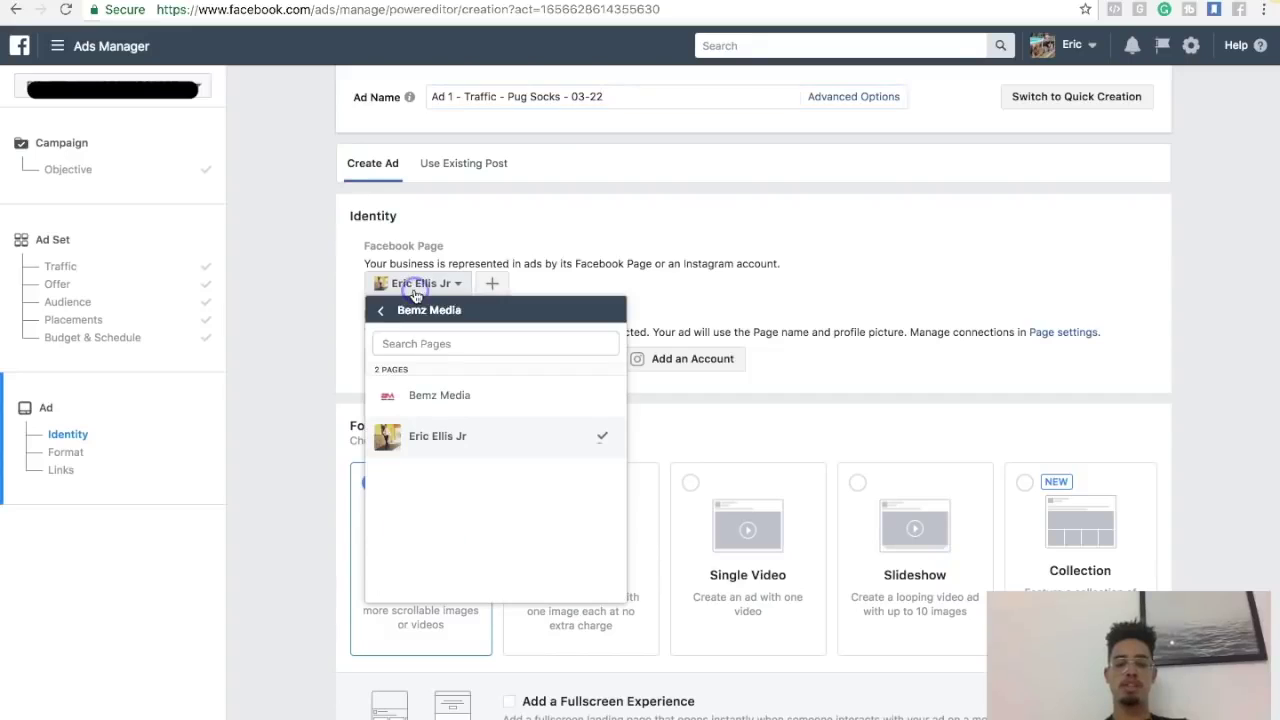
left_click(301, 301)
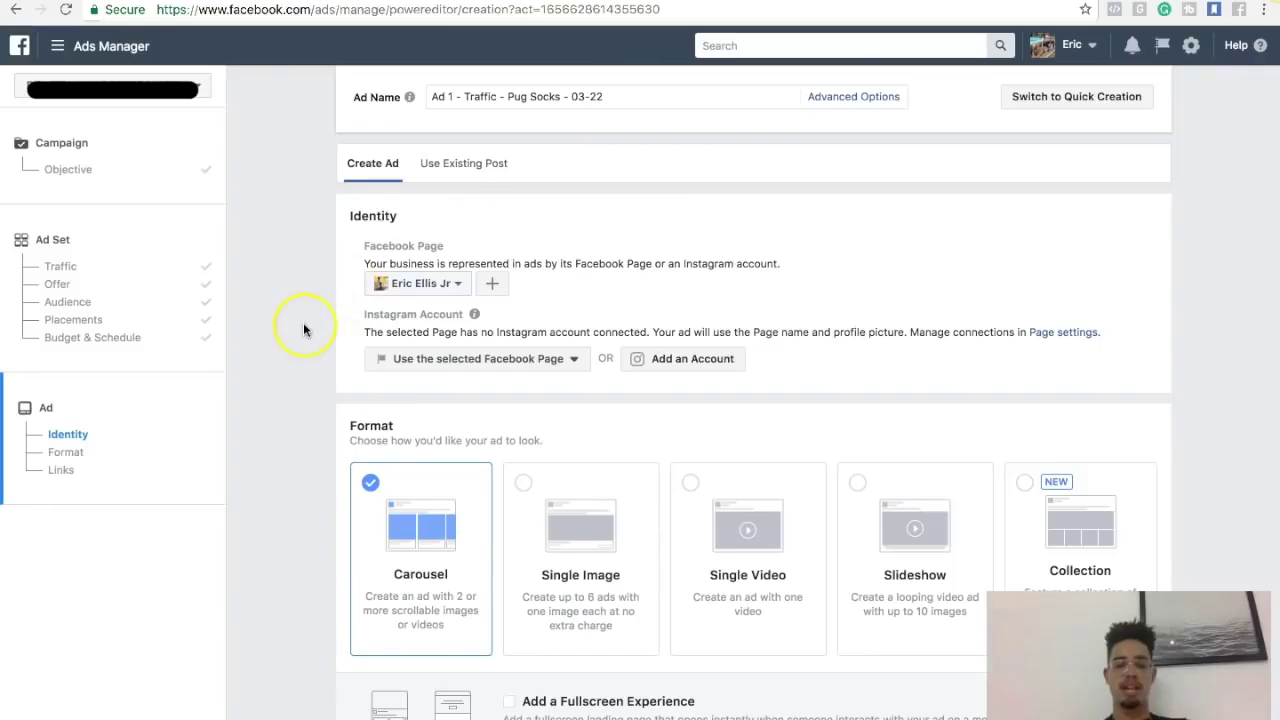
scroll(304, 324, "down", 1)
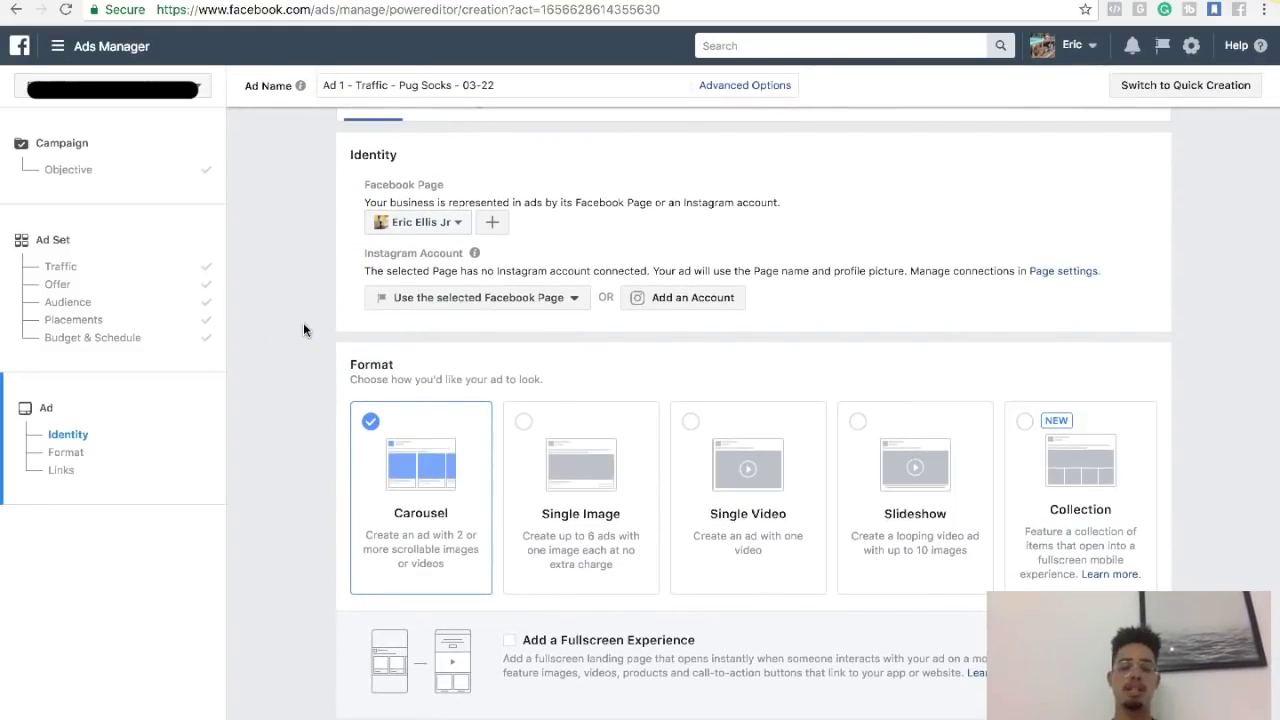
scroll(304, 329, "down", 1)
Switch to the Facebook news feed and find a sponsored single-image post as an ad format example
scroll(305, 340, "down", 1)
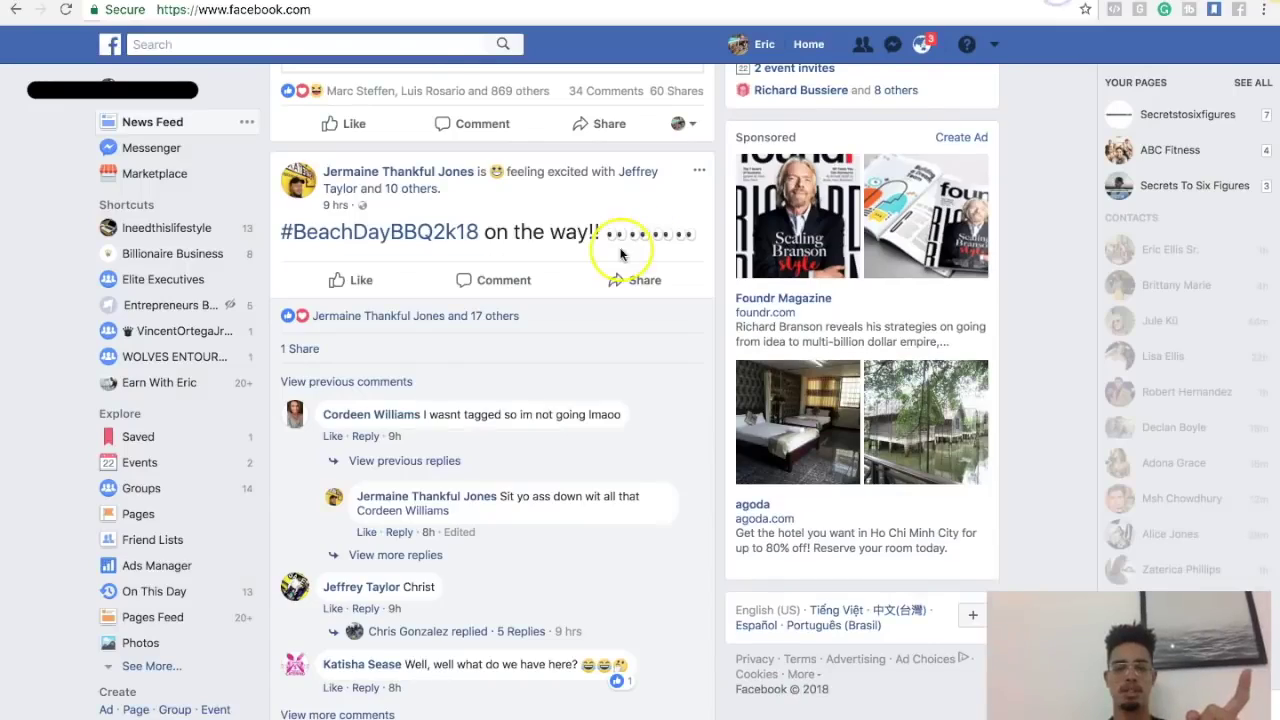
scroll(620, 255, "up", 5)
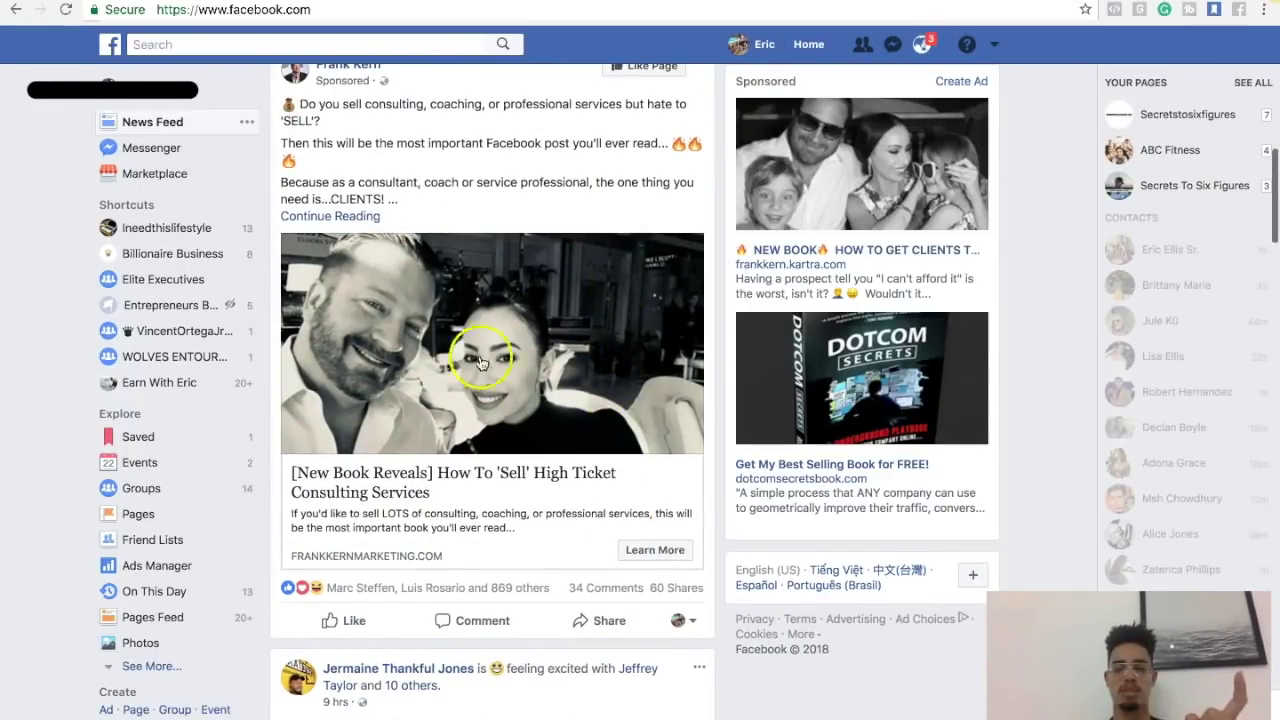
Switch from the Facebook news feed to the Ads Manager creation page and examine the ad formats and the carousel's Links section
mouse_move(886, 5)
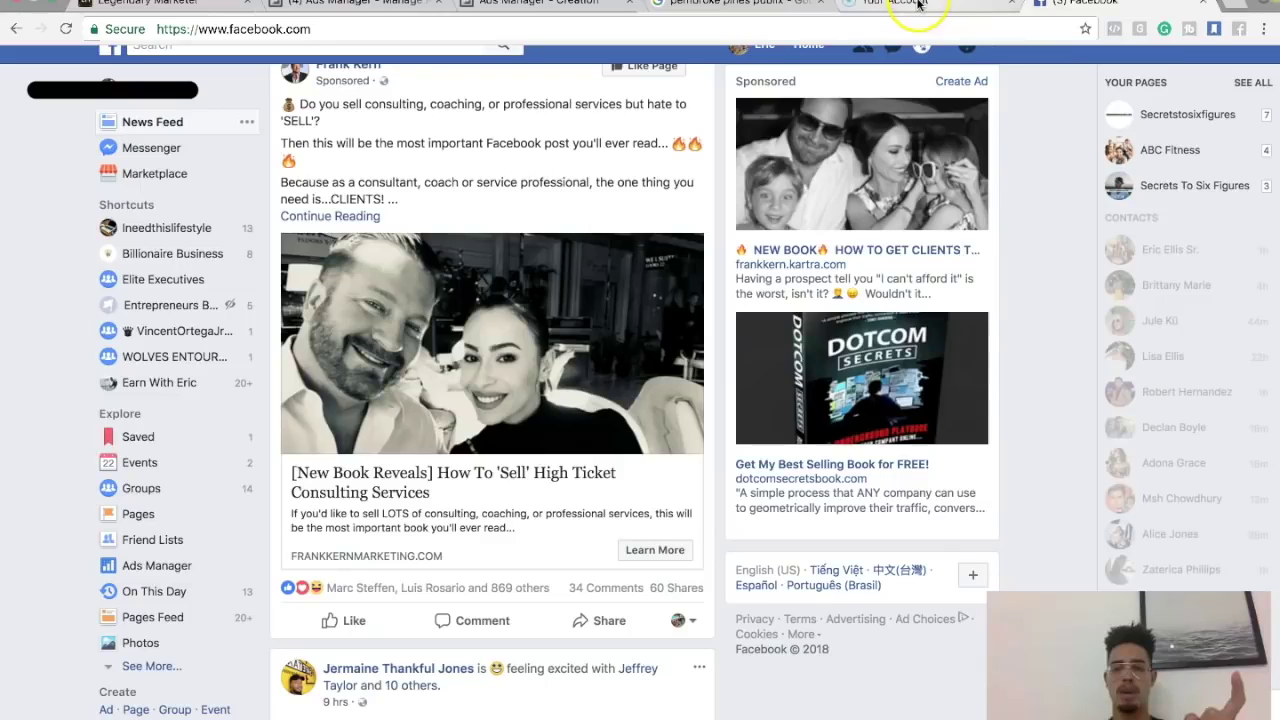
scroll(610, 232, "up", 1)
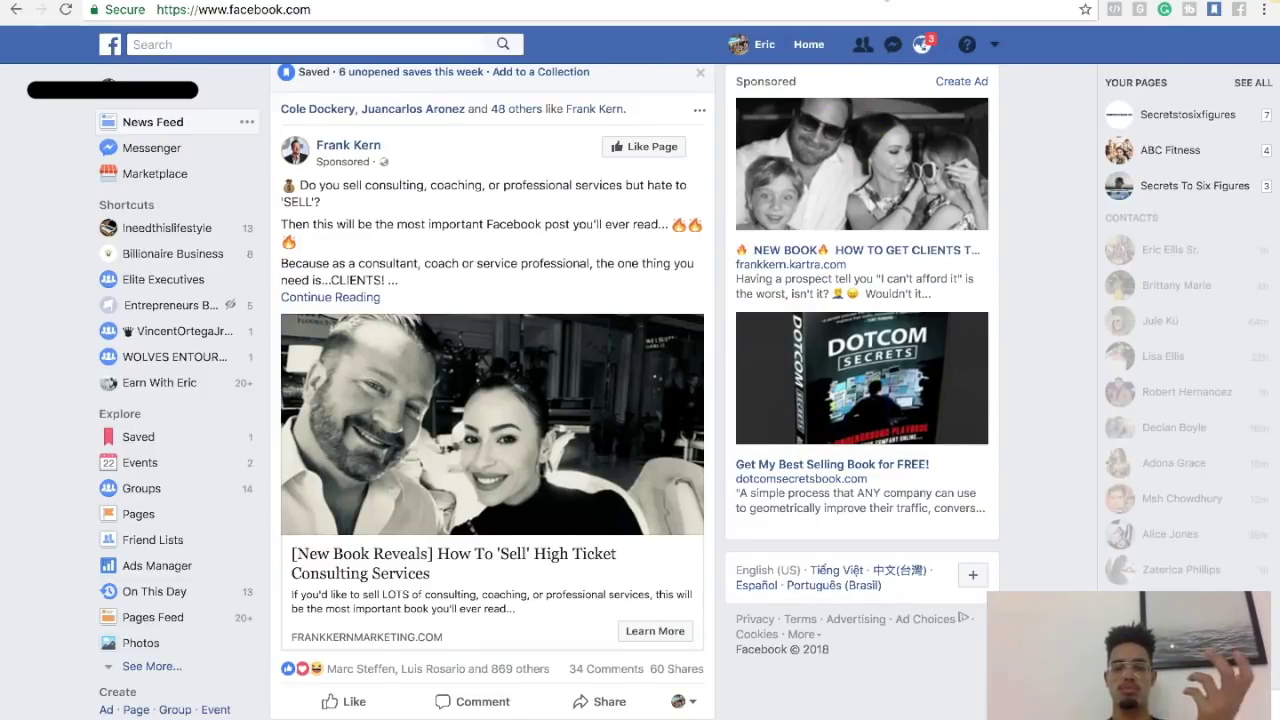
left_click(560, 3)
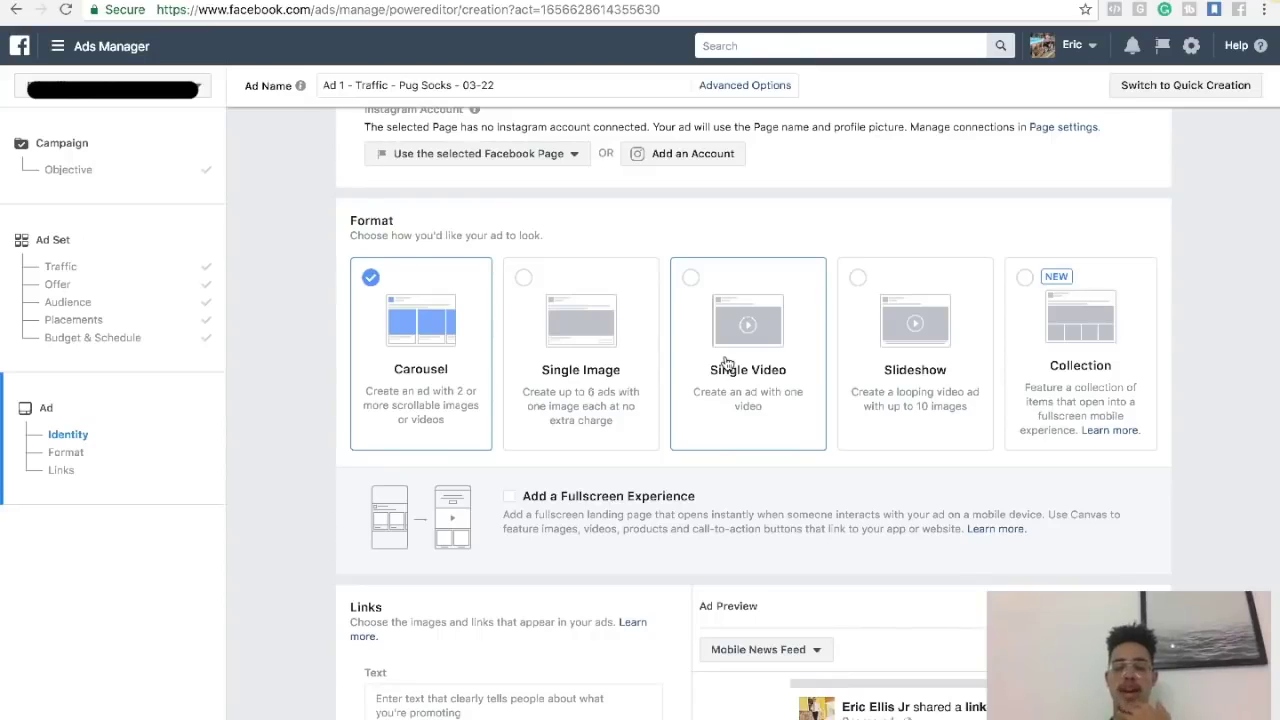
left_click(912, 374)
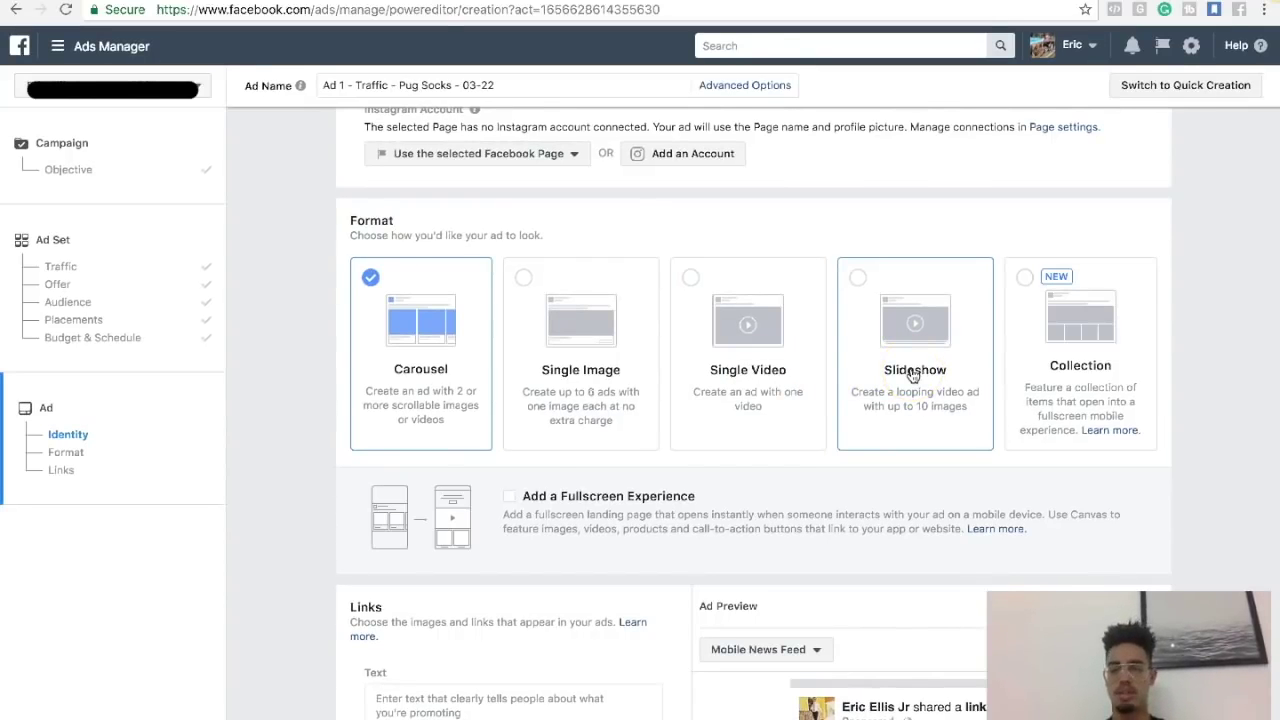
left_click(1078, 376)
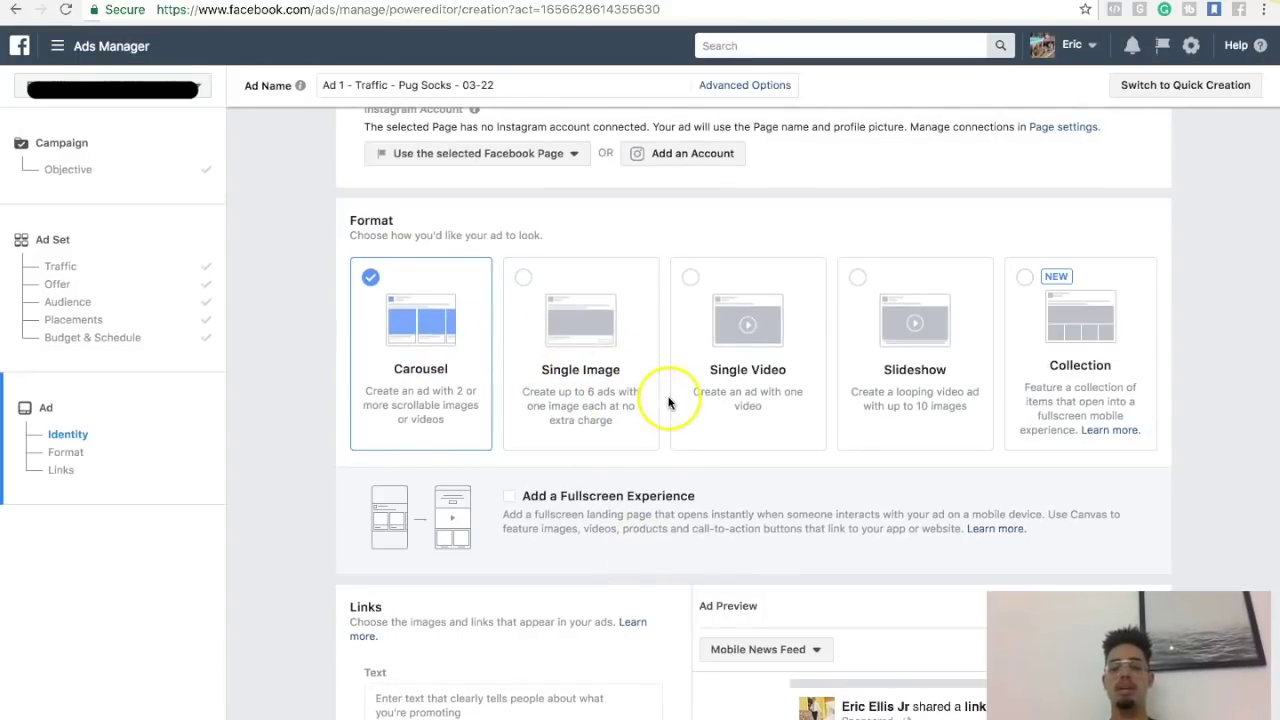
left_click(507, 527)
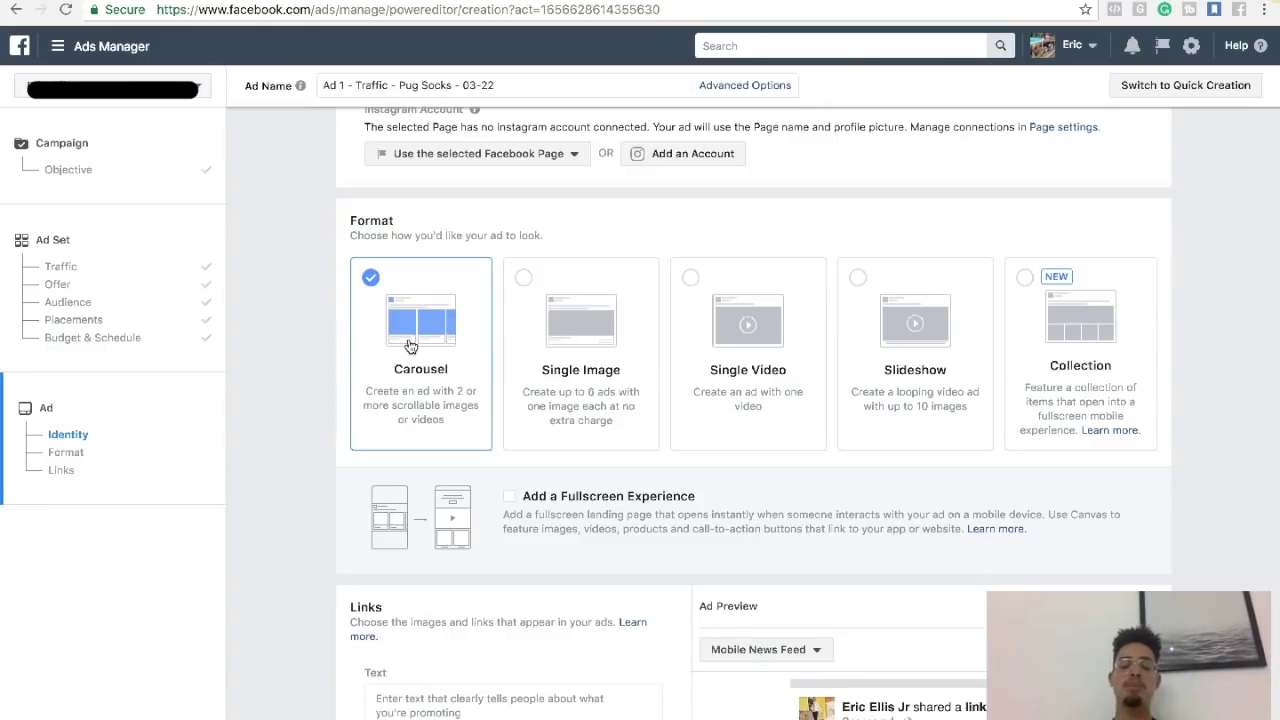
scroll(409, 335, "down", 5)
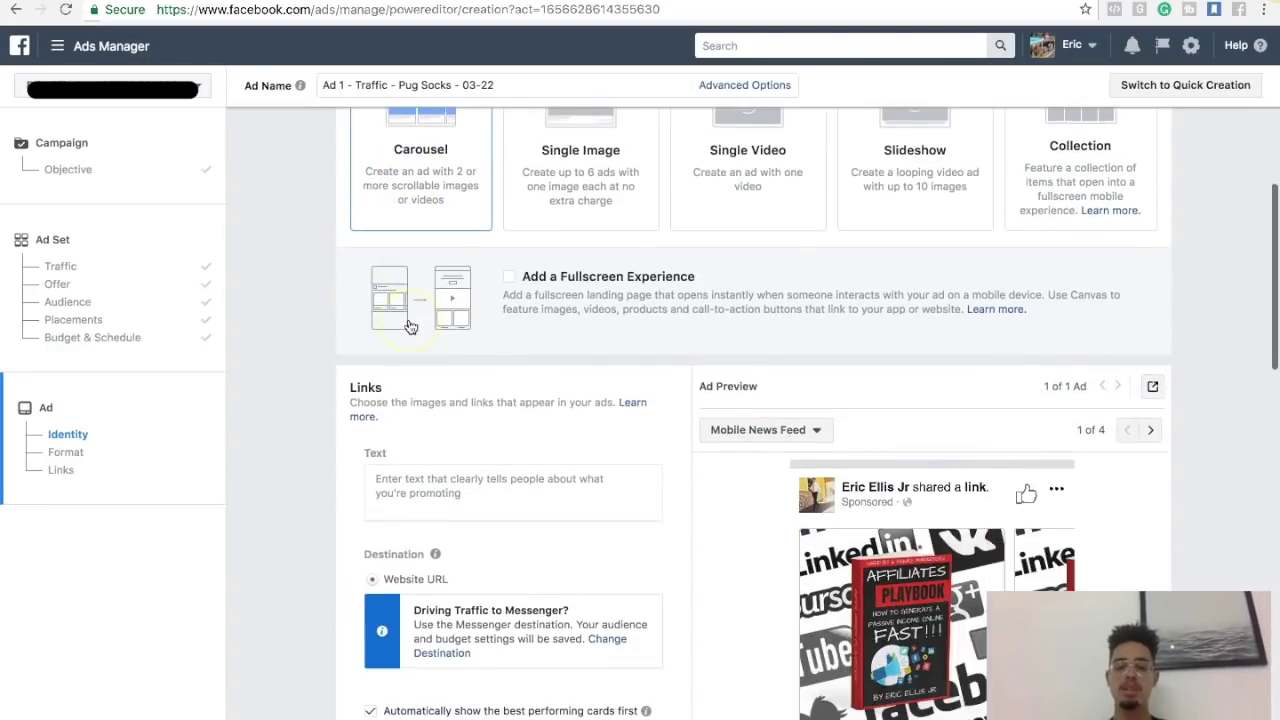
scroll(409, 327, "down", 3)
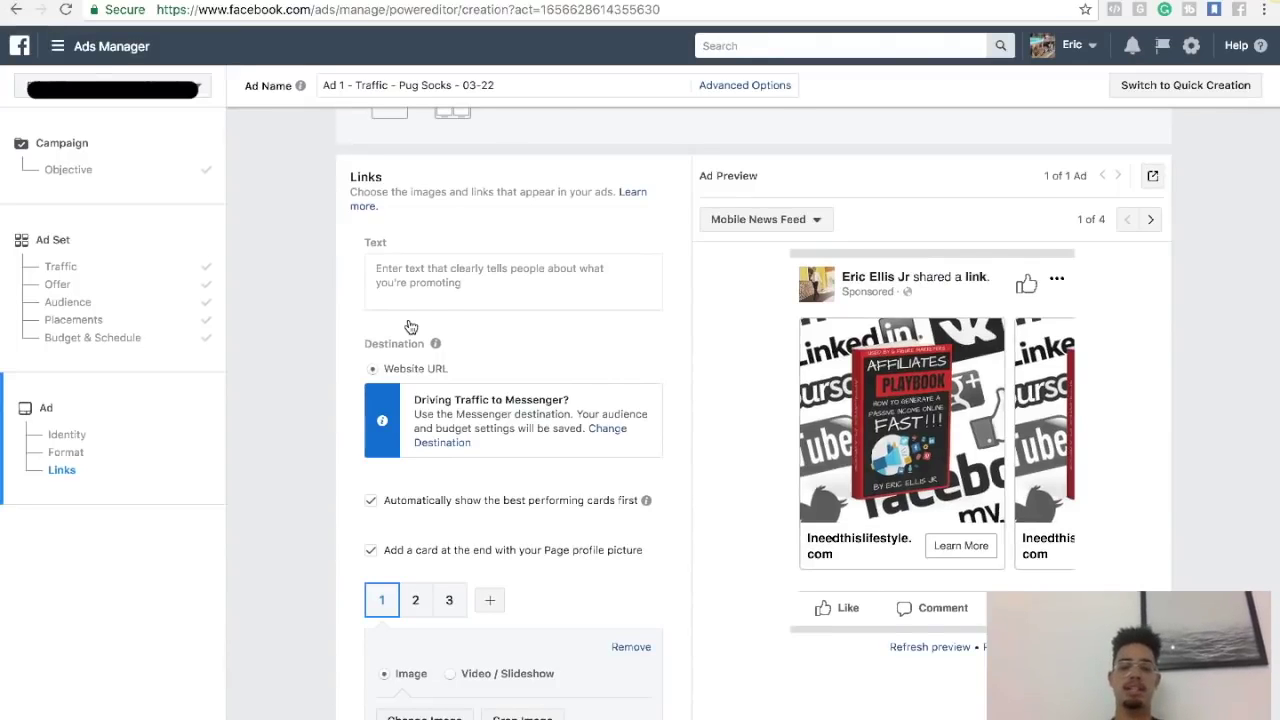
left_click(412, 369)
left_click(727, 88)
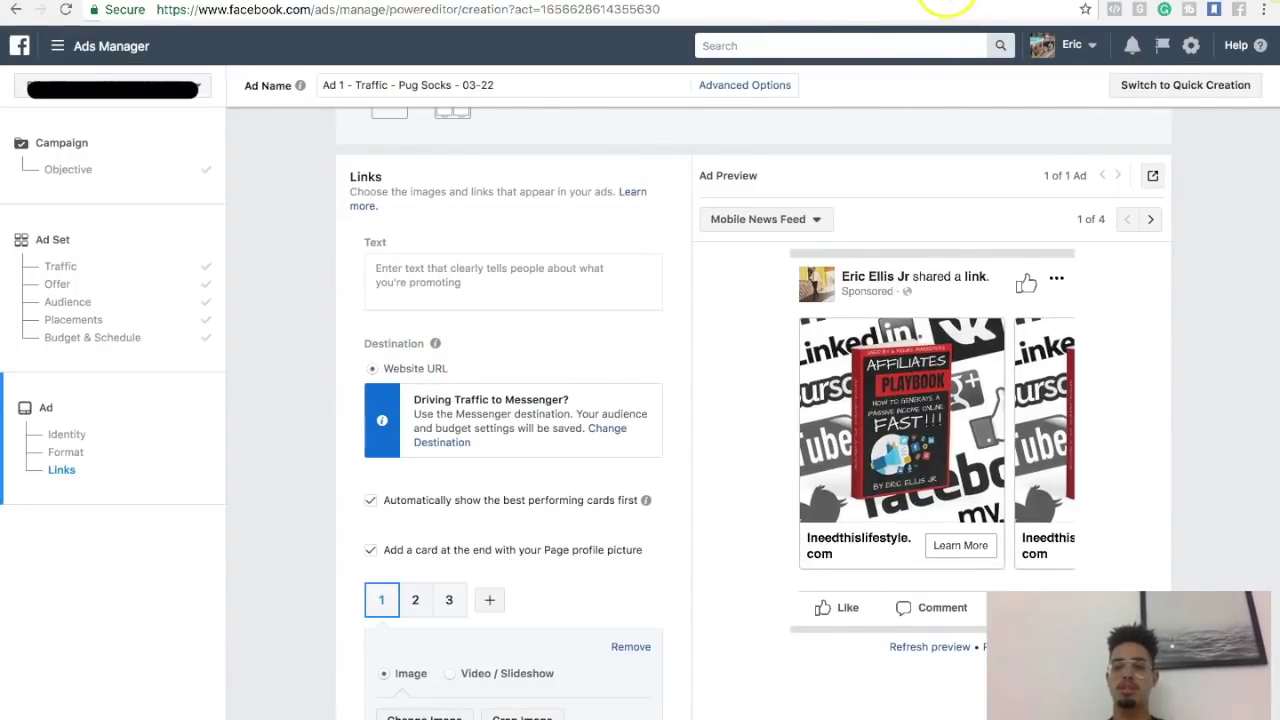
left_click(761, 3)
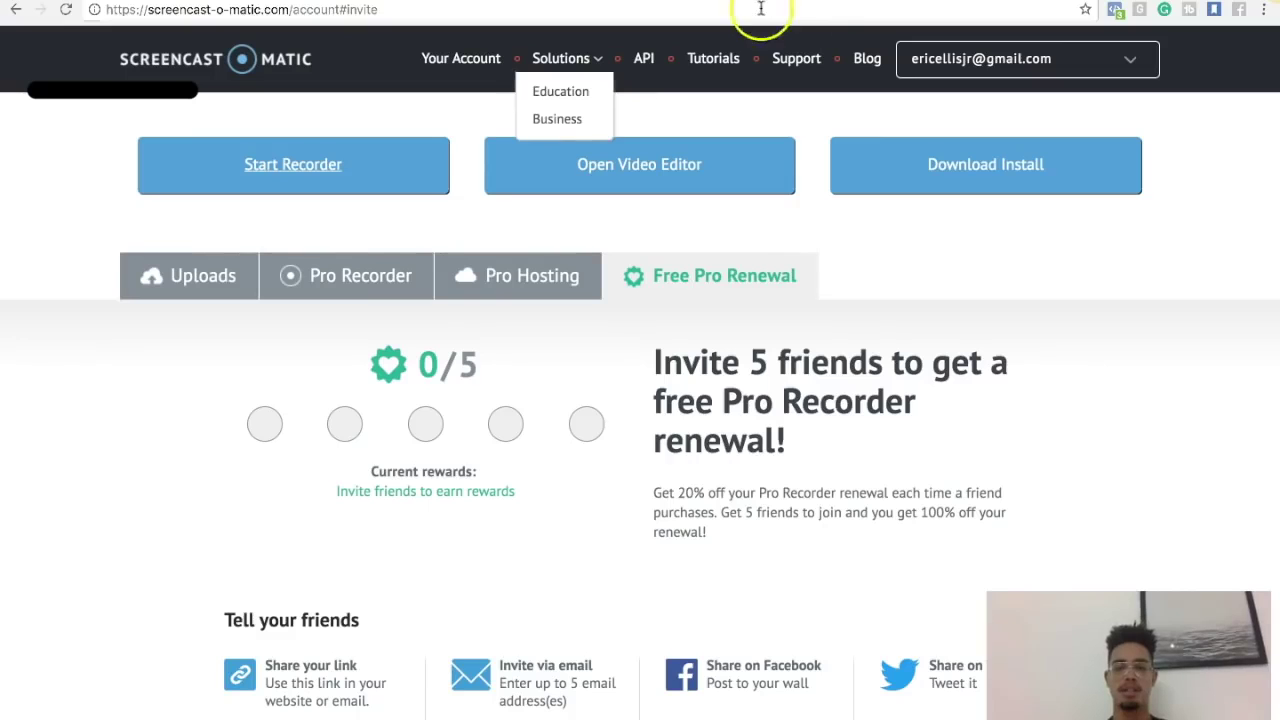
left_click(778, 16)
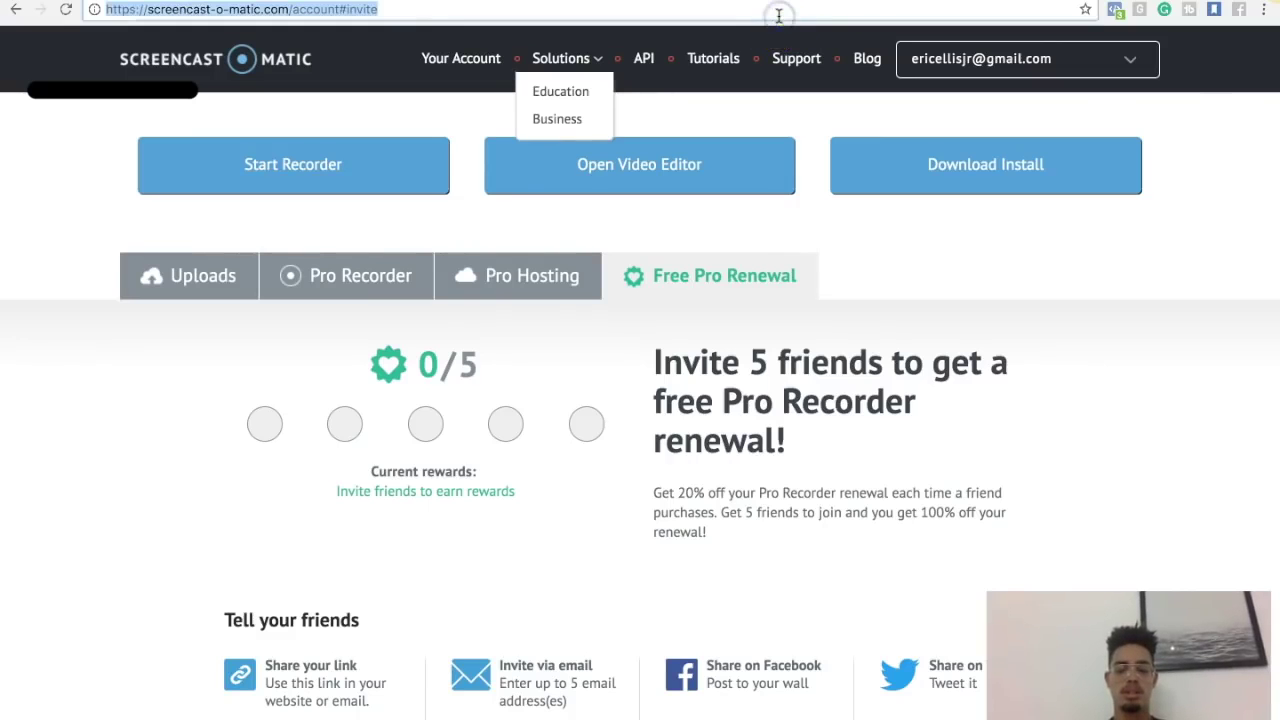
type("go")
key("Return")
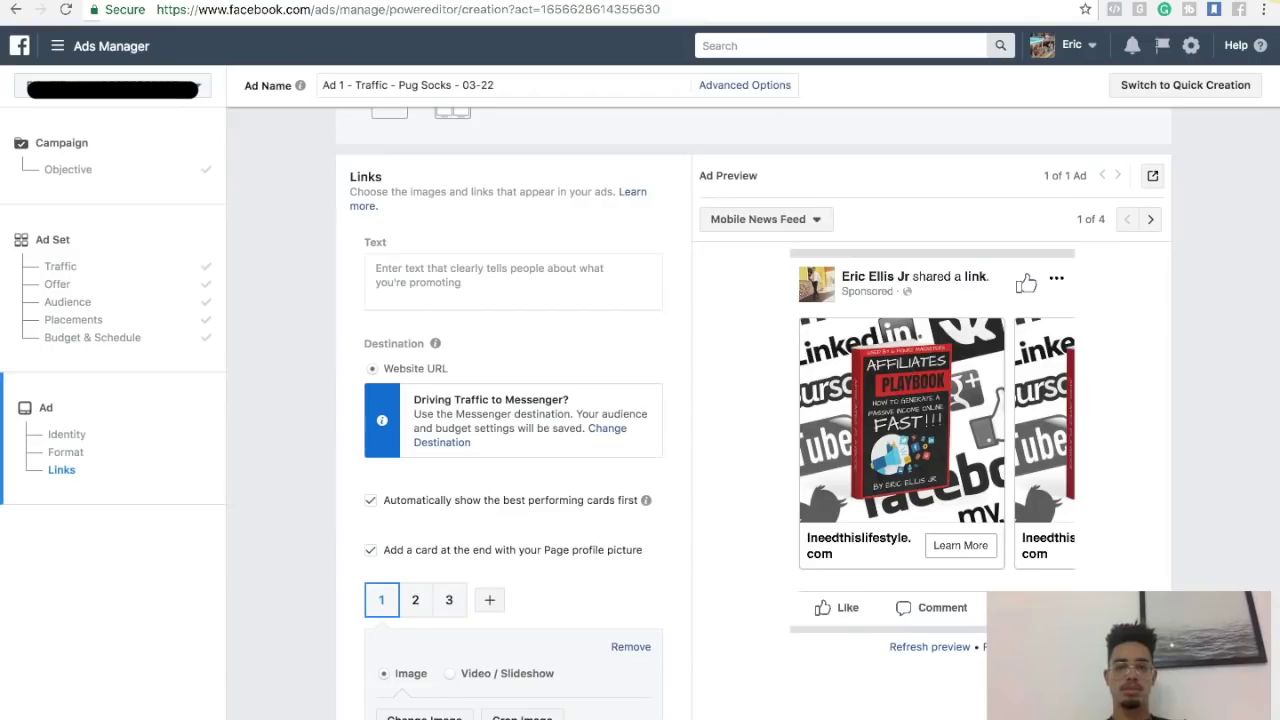
Open the image picker for the first carousel card and look through its account, page and upload image sources
scroll(326, 487, "down", 5)
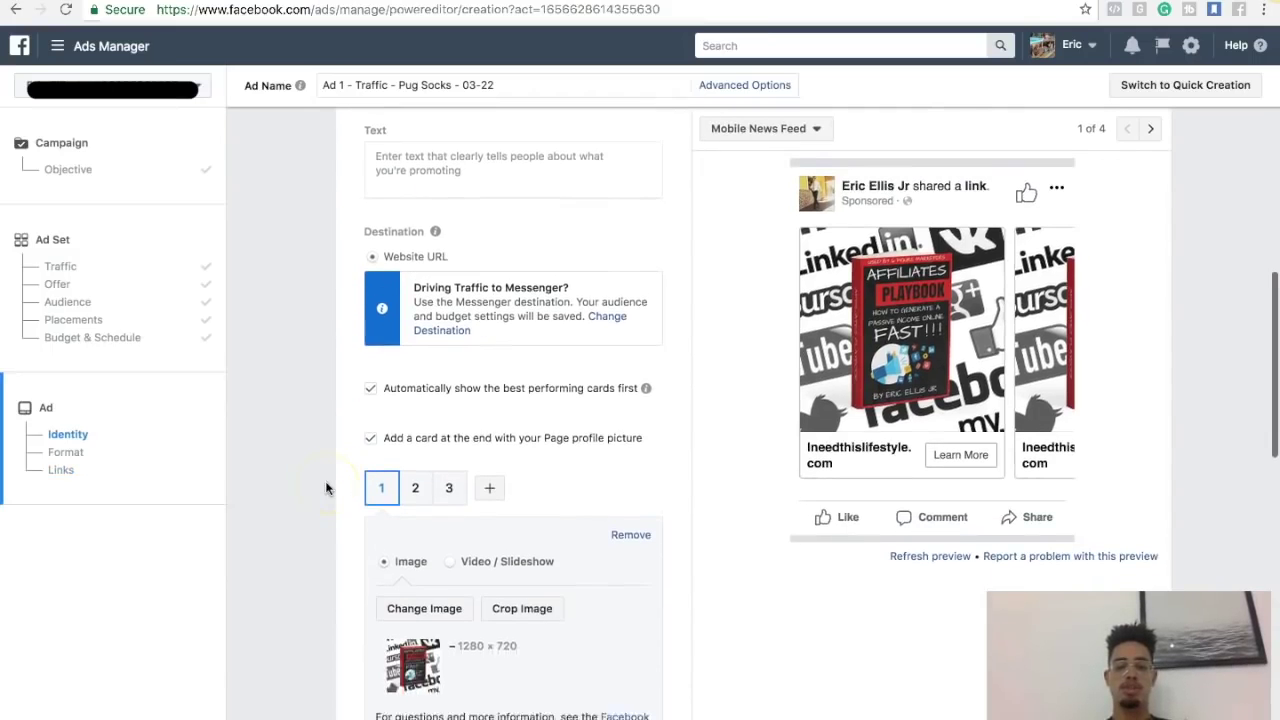
left_click(430, 402)
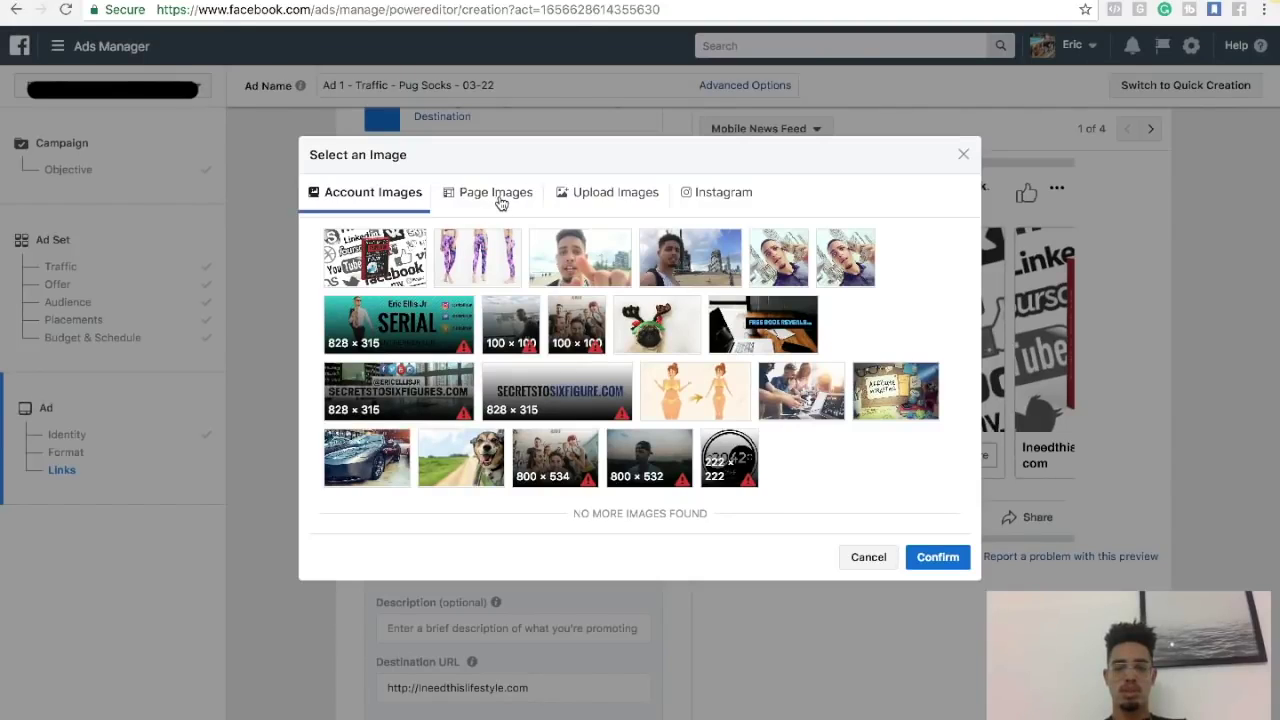
left_click(497, 197)
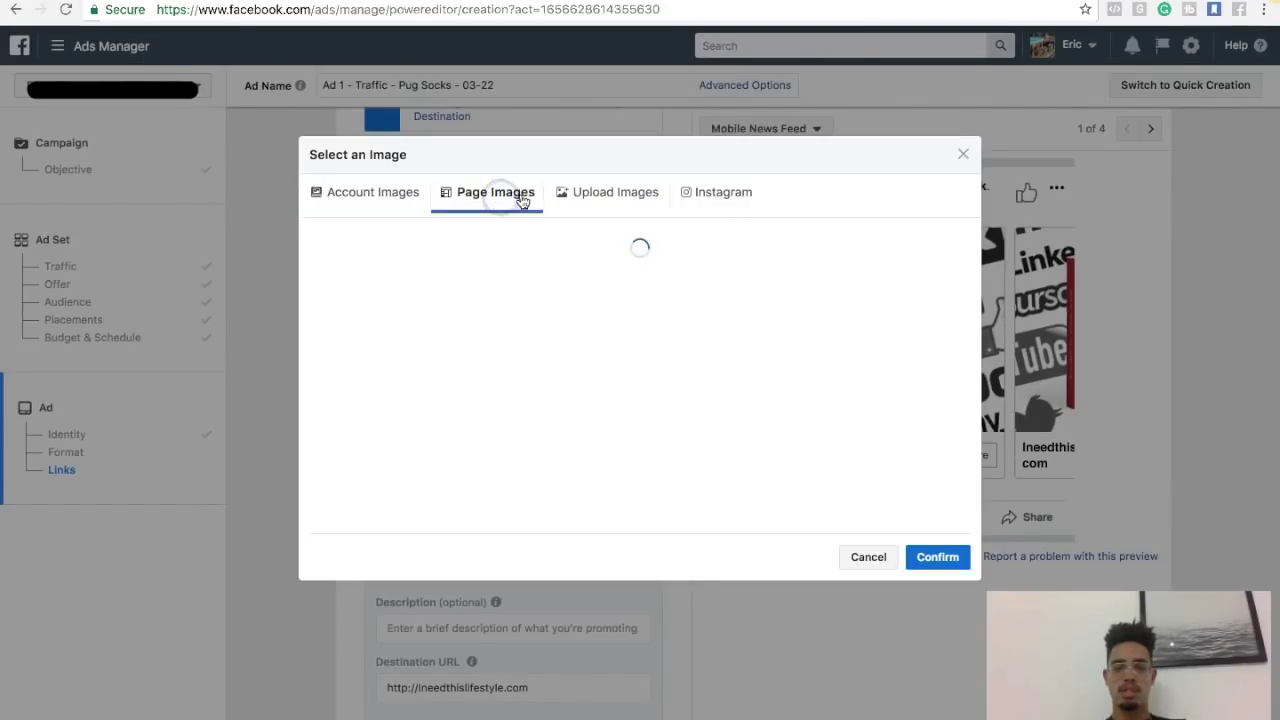
left_click(579, 195)
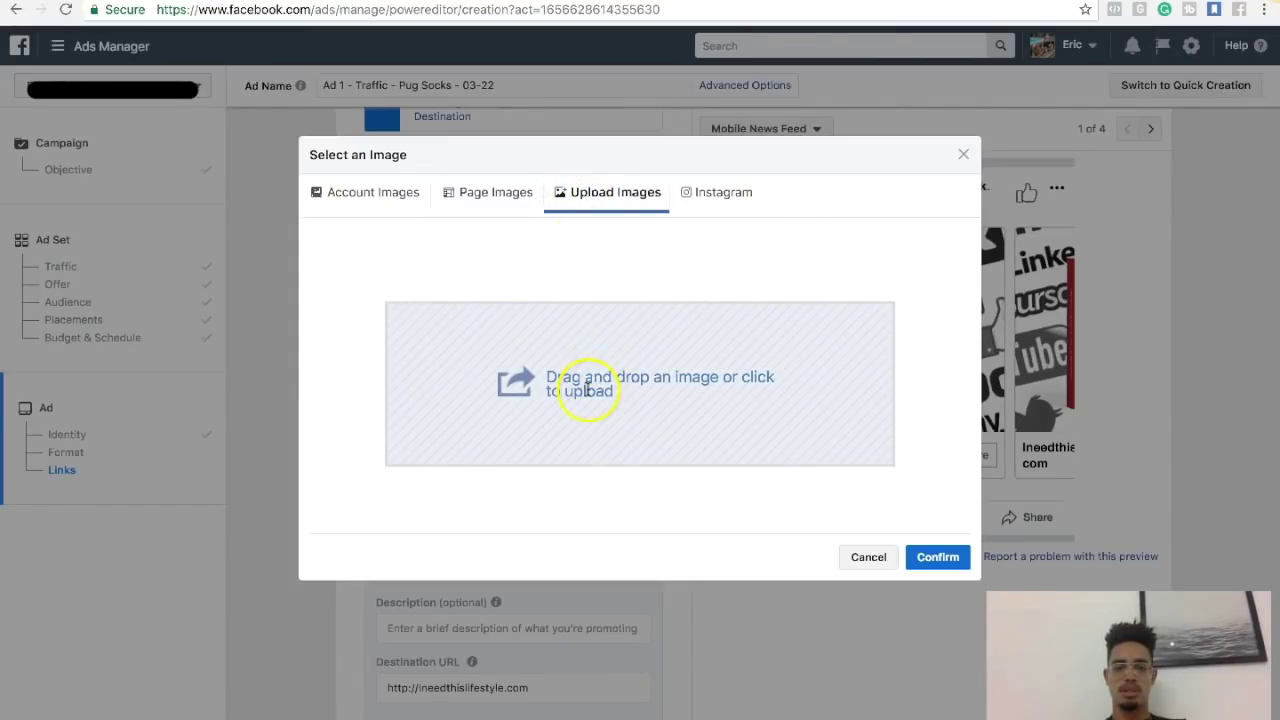
left_click(963, 155)
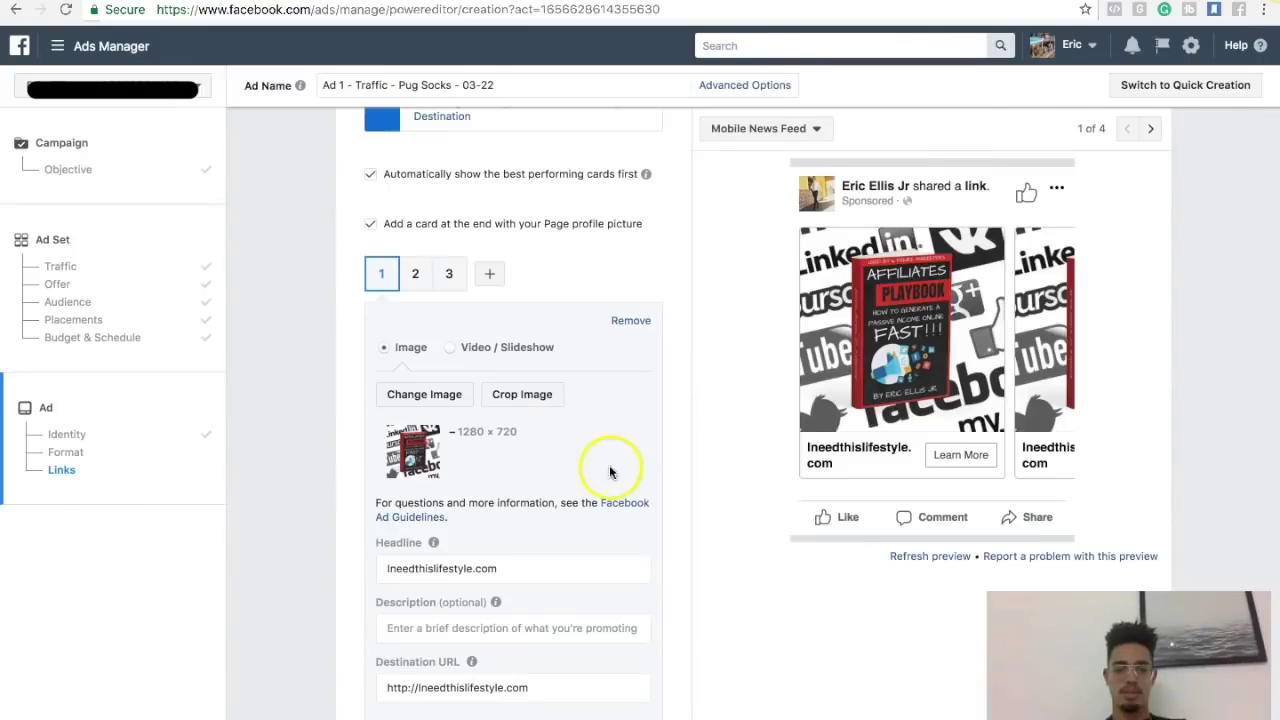
Remove the first carousel card and look through the image sources for the card that takes its place without choosing an image
left_click(622, 331)
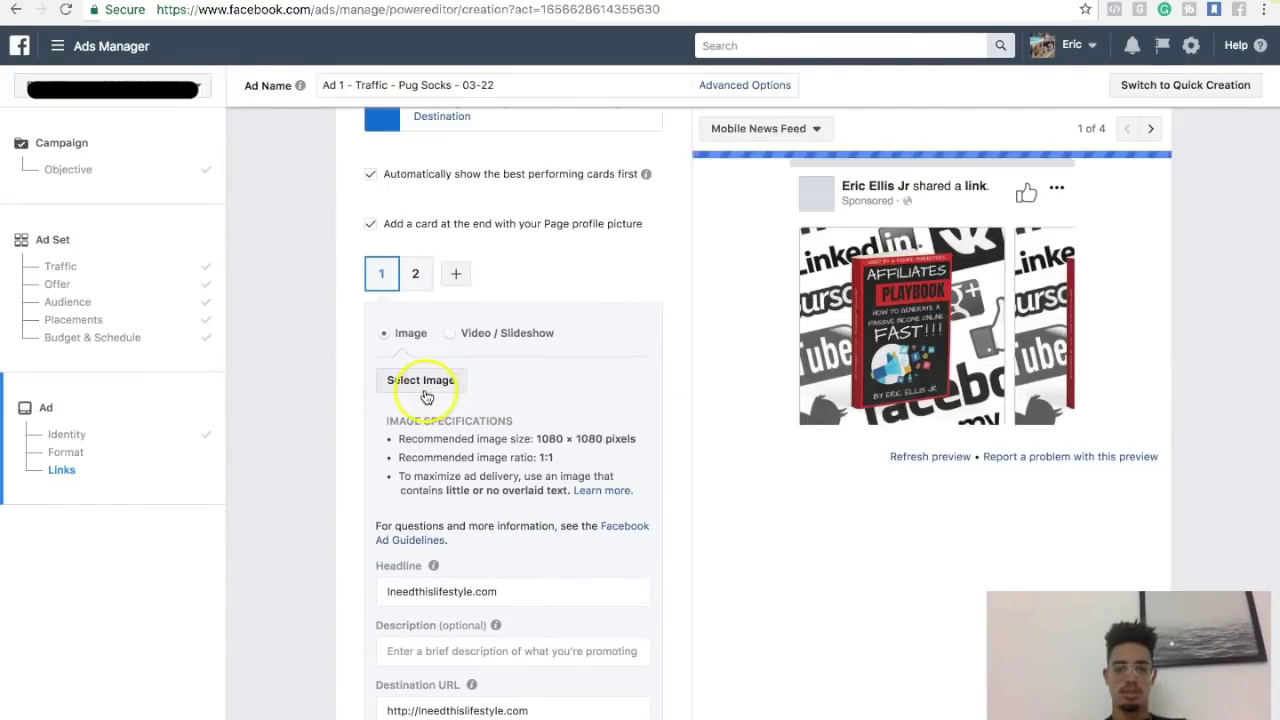
left_click(425, 391)
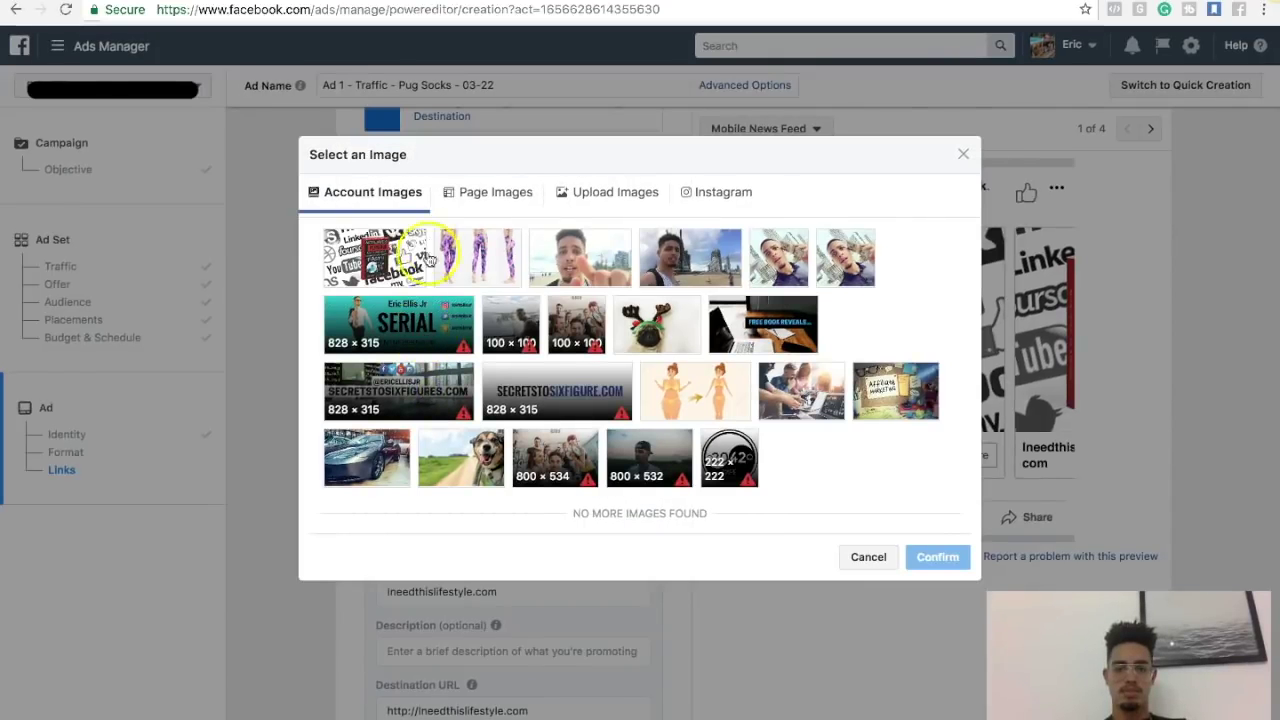
left_click(487, 198)
left_click(588, 192)
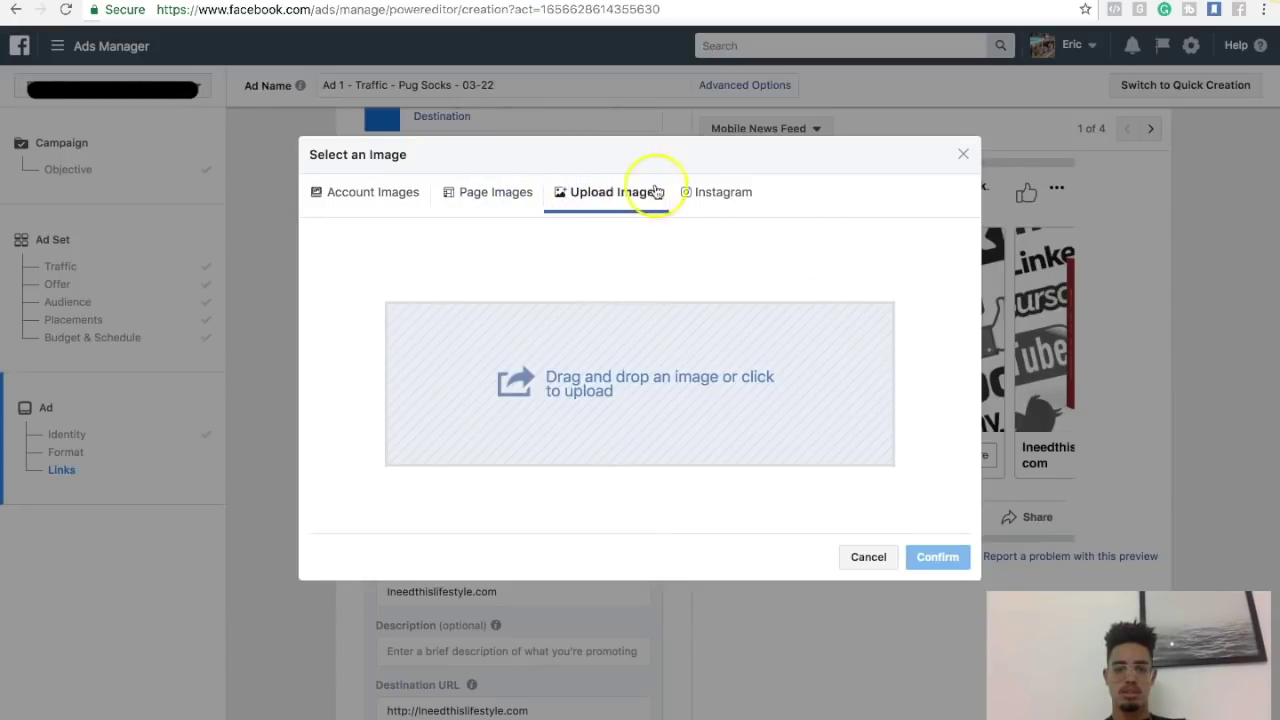
left_click(700, 191)
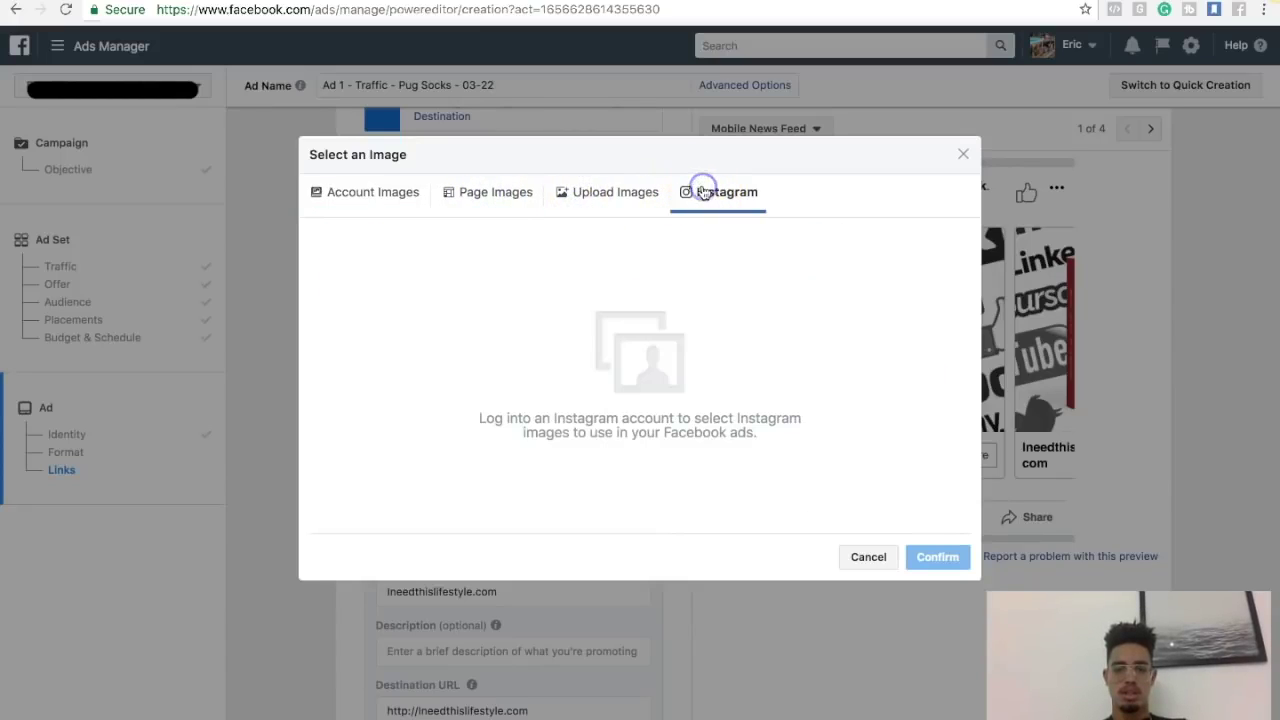
left_click(598, 195)
left_click(495, 381)
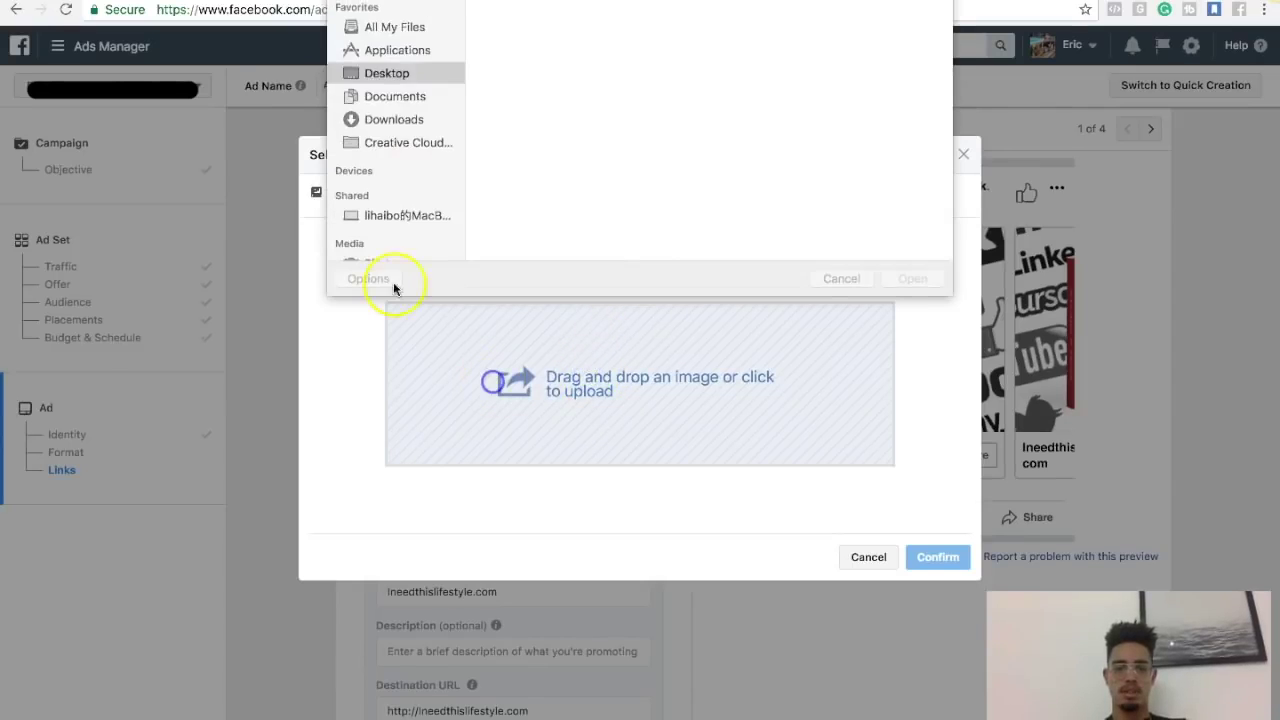
left_click(840, 279)
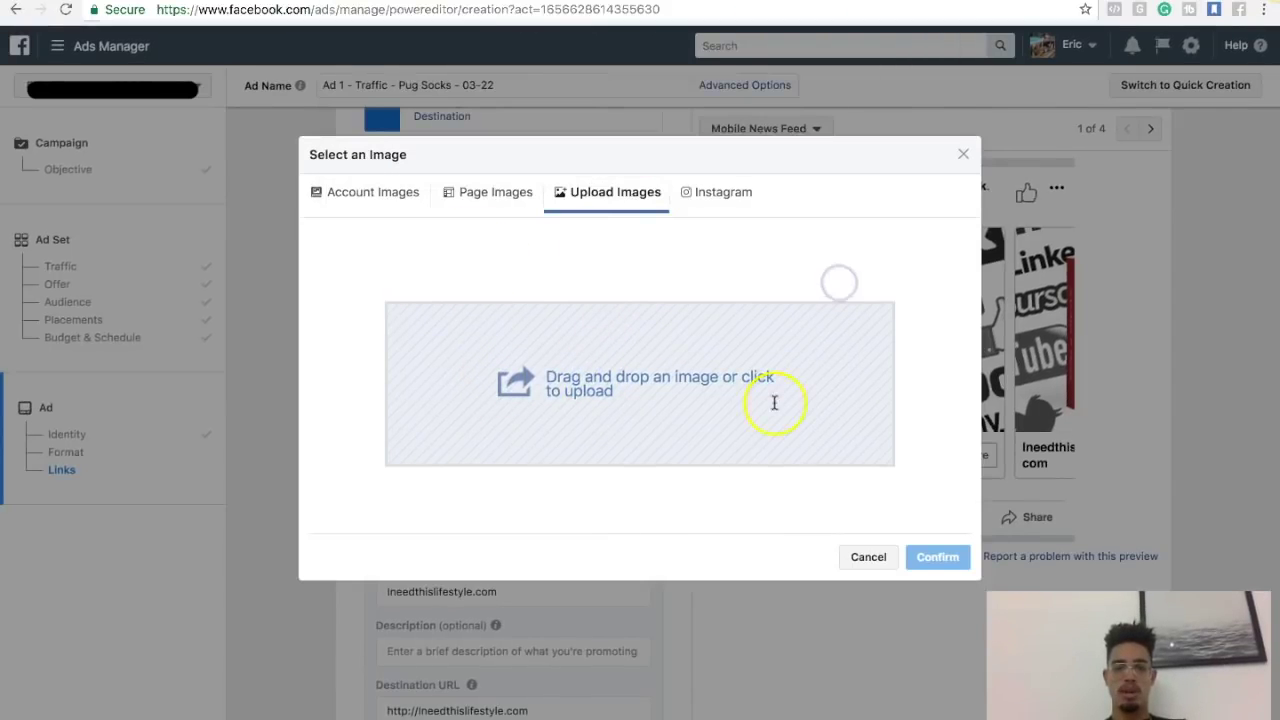
left_click(852, 557)
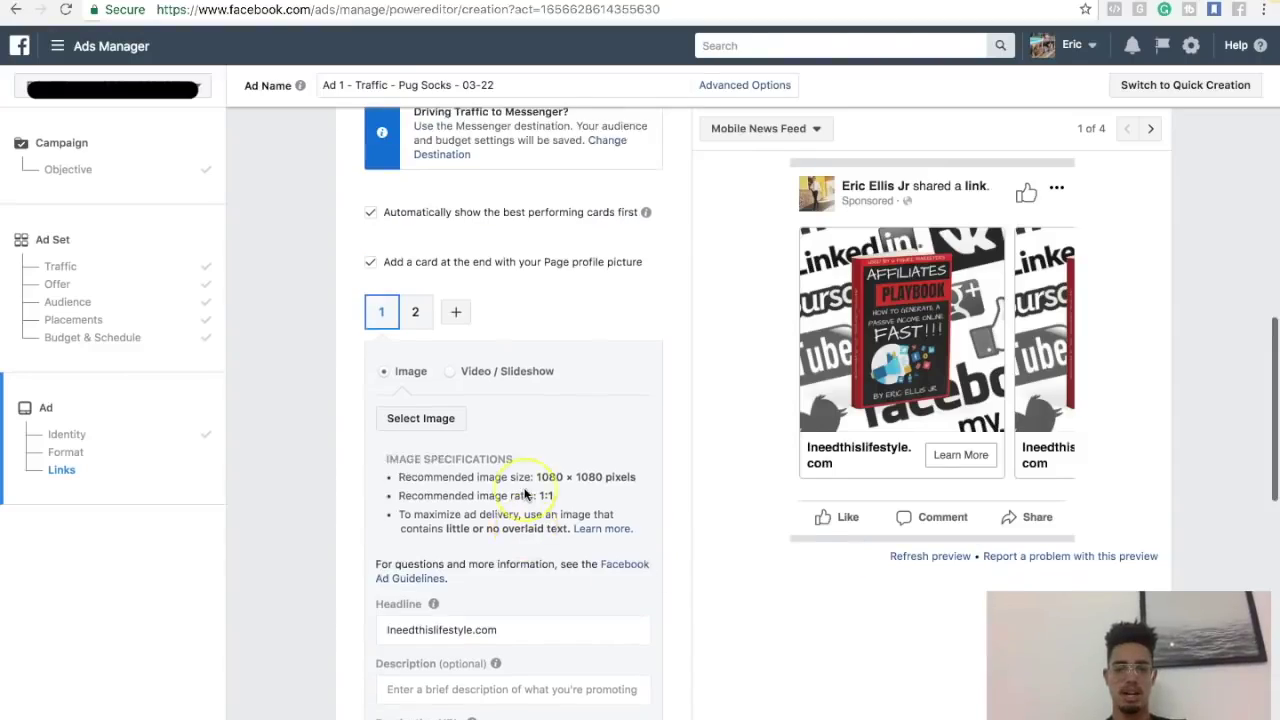
Add a third carousel card, remove it again, and check the settings of the two other cards
scroll(524, 494, "up", 2)
scroll(524, 494, "up", 2)
scroll(524, 494, "down", 5)
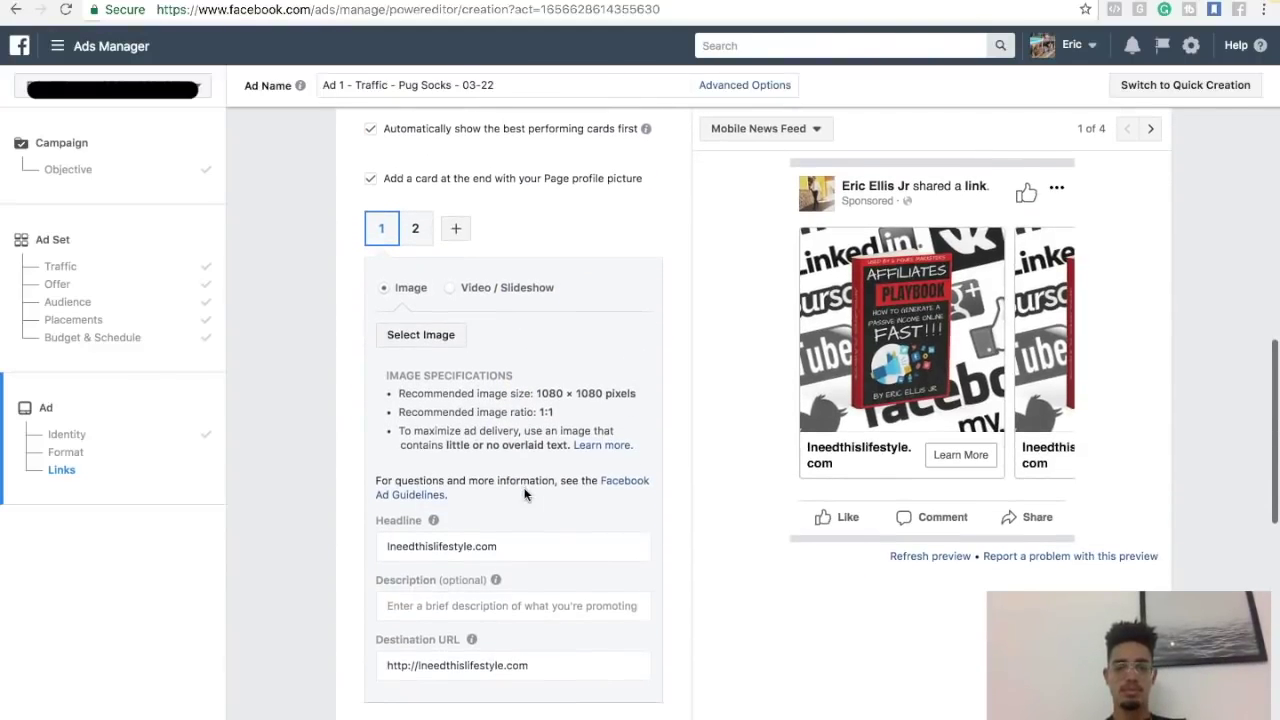
left_click(418, 342)
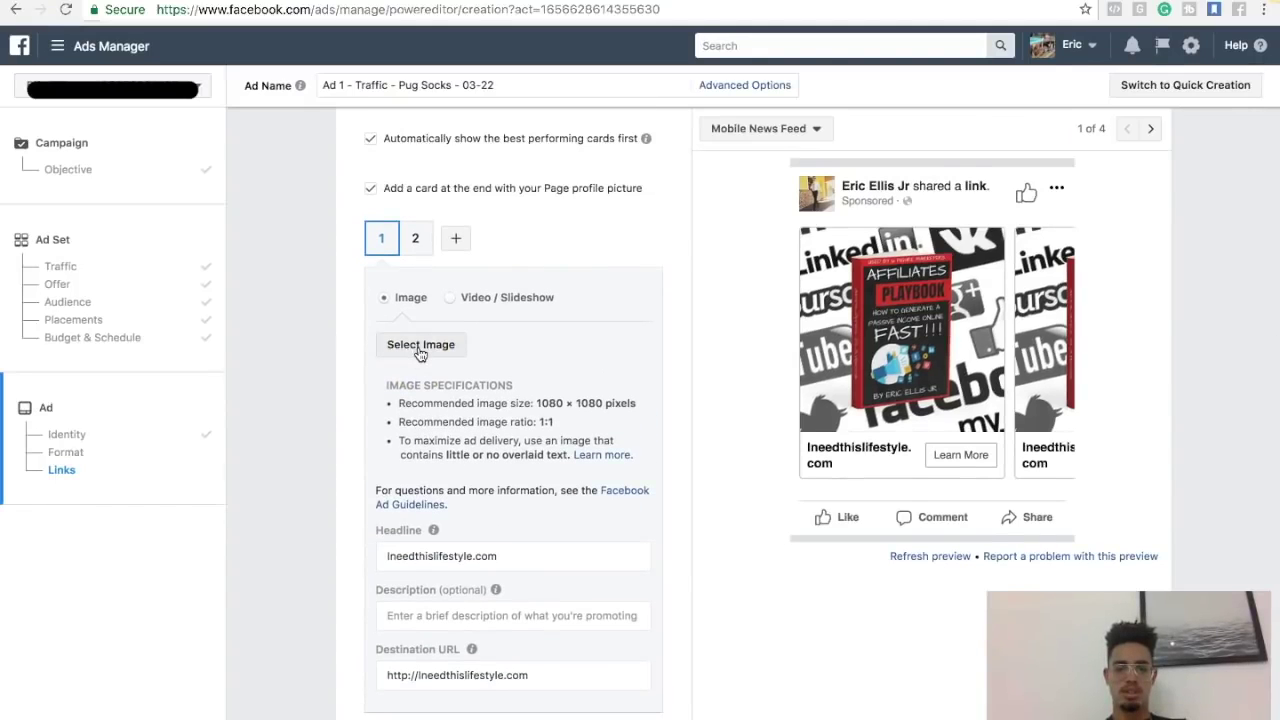
left_click(455, 238)
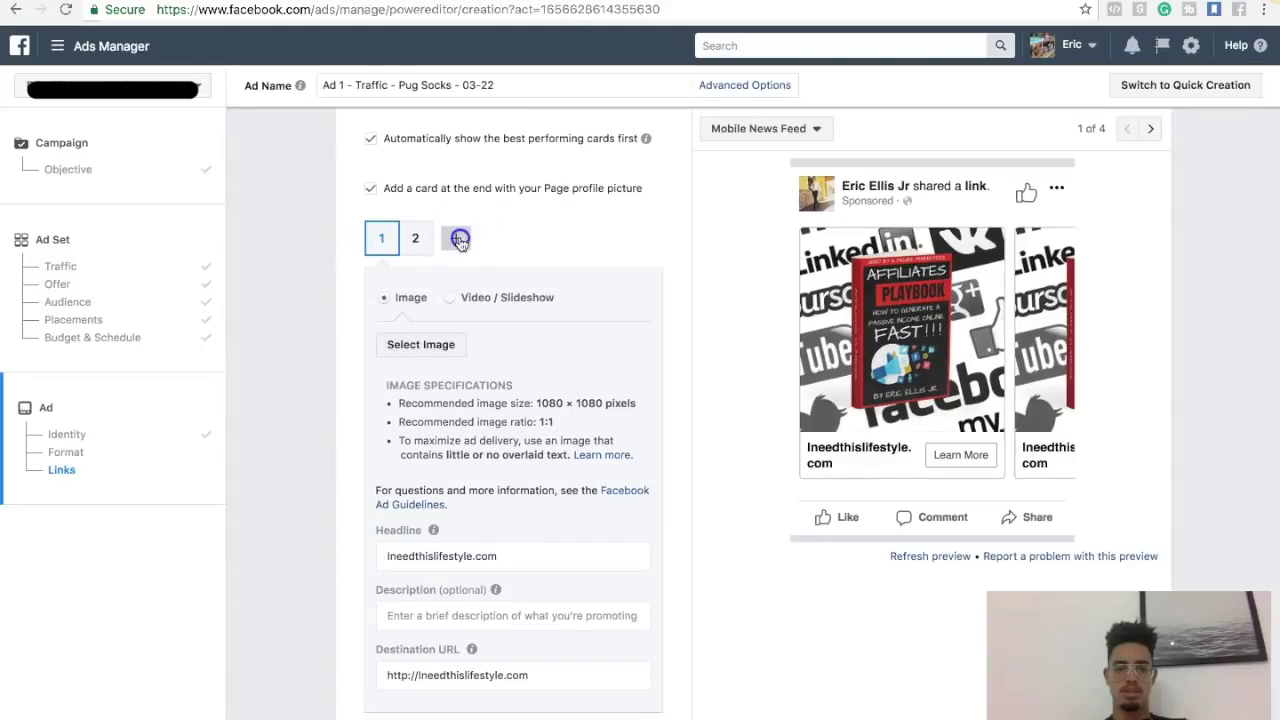
left_click(420, 239)
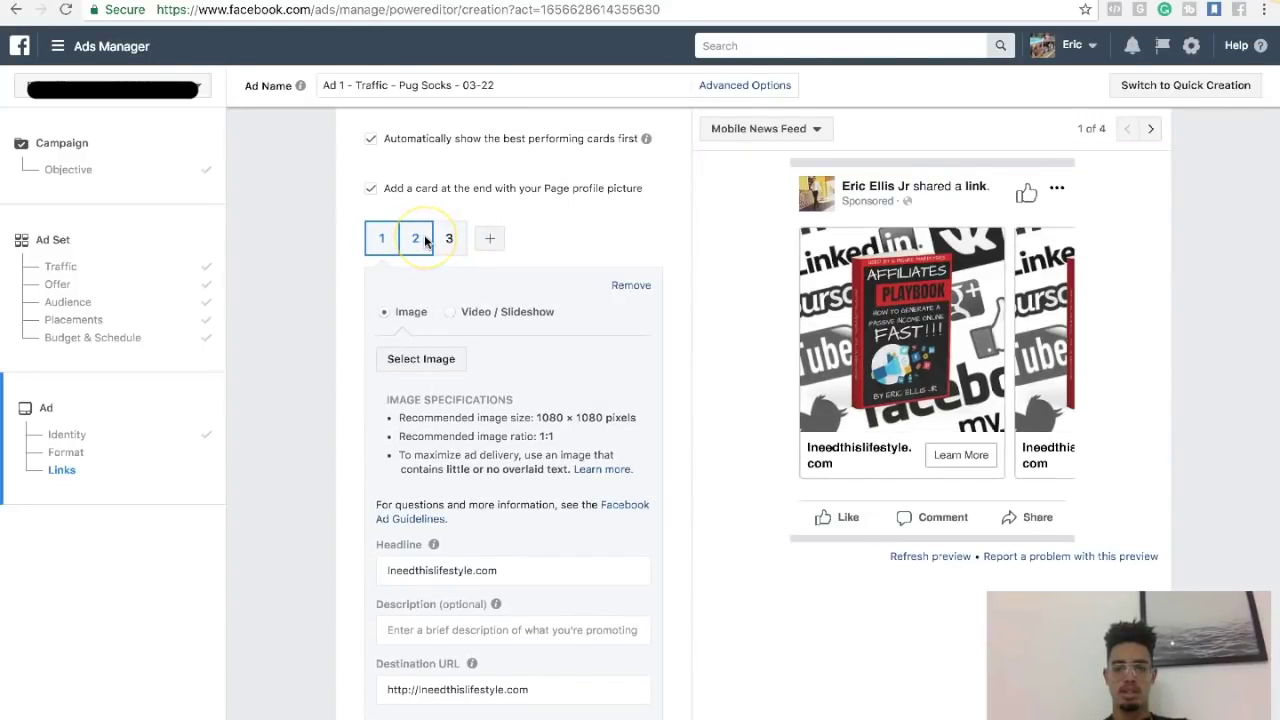
left_click(455, 237)
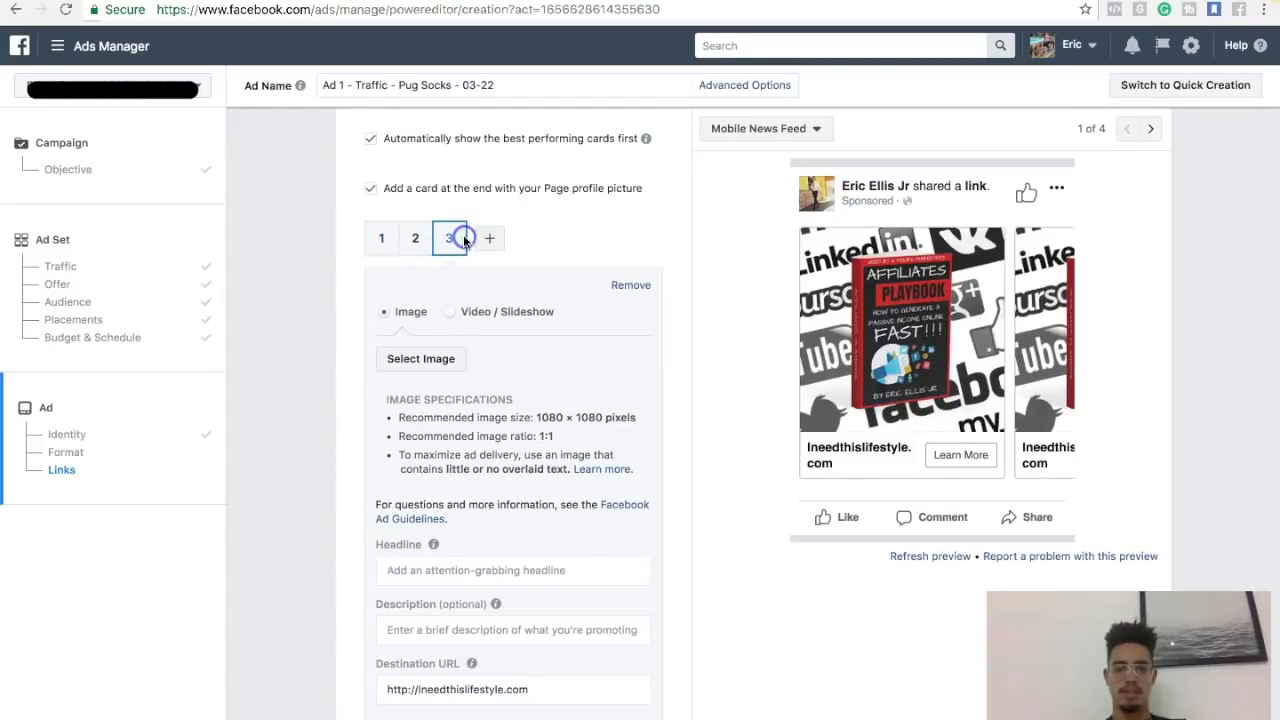
left_click(607, 282)
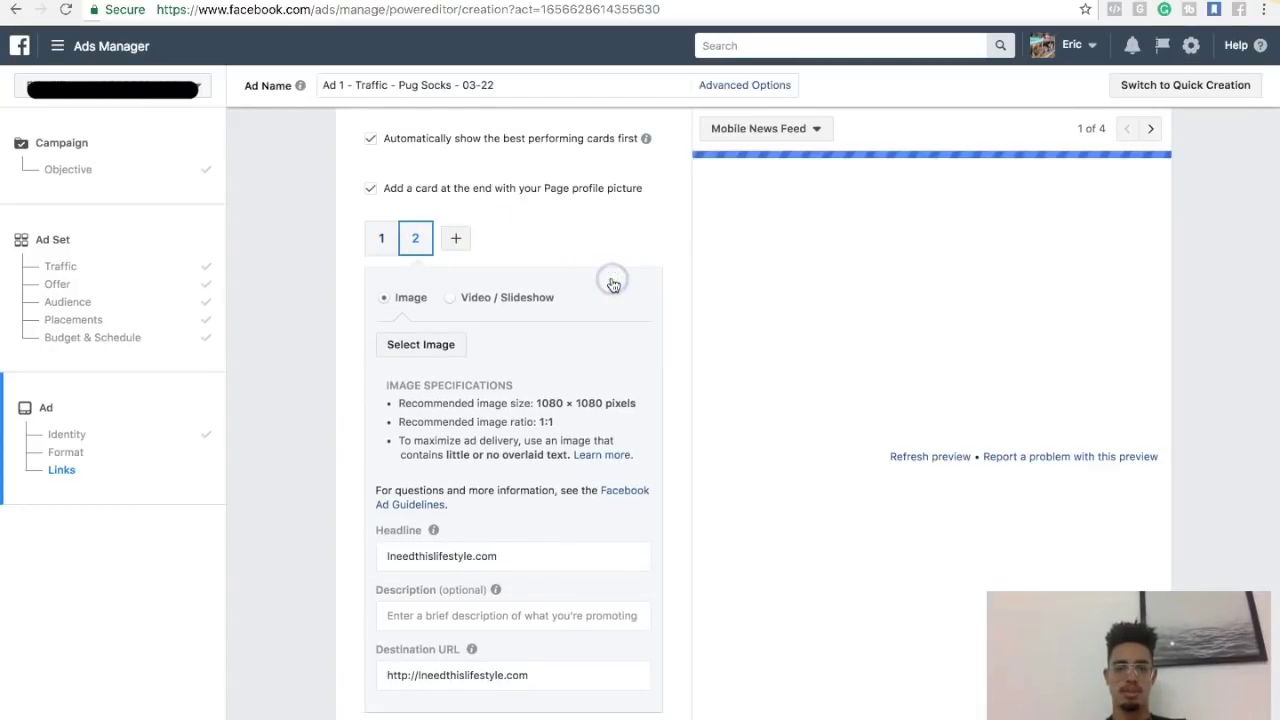
left_click(415, 238)
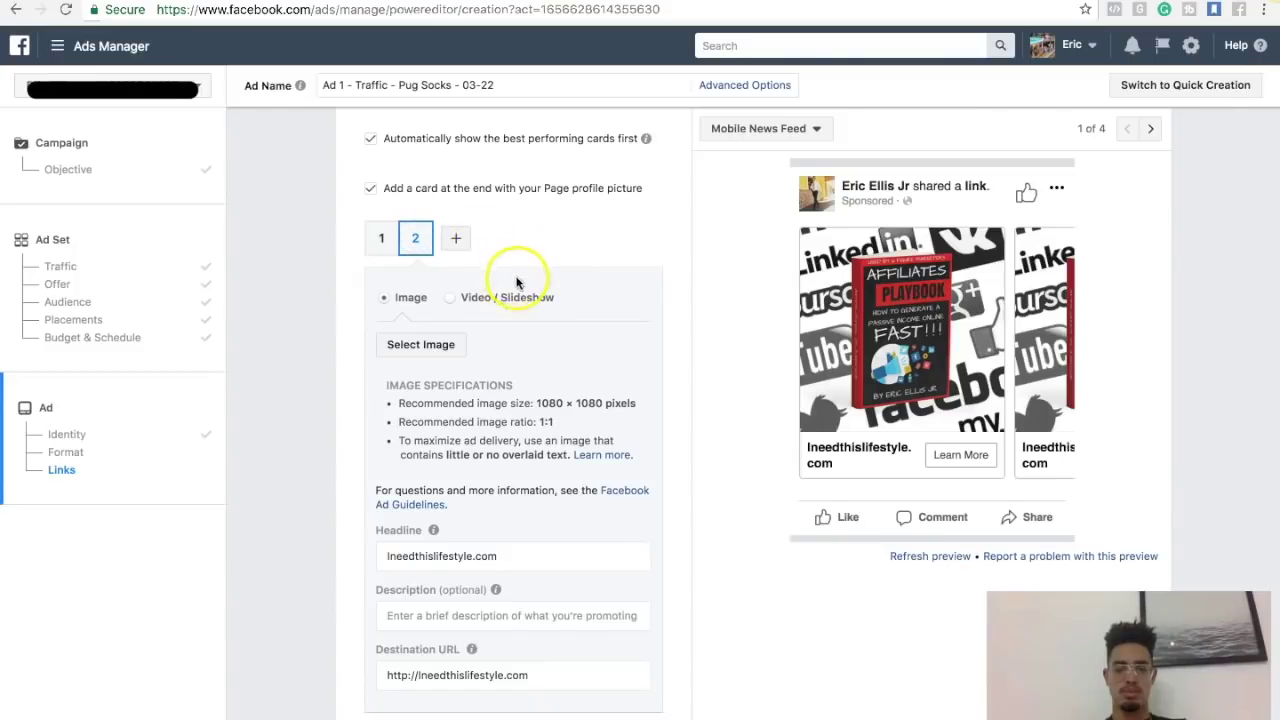
left_click(379, 243)
left_click(415, 240)
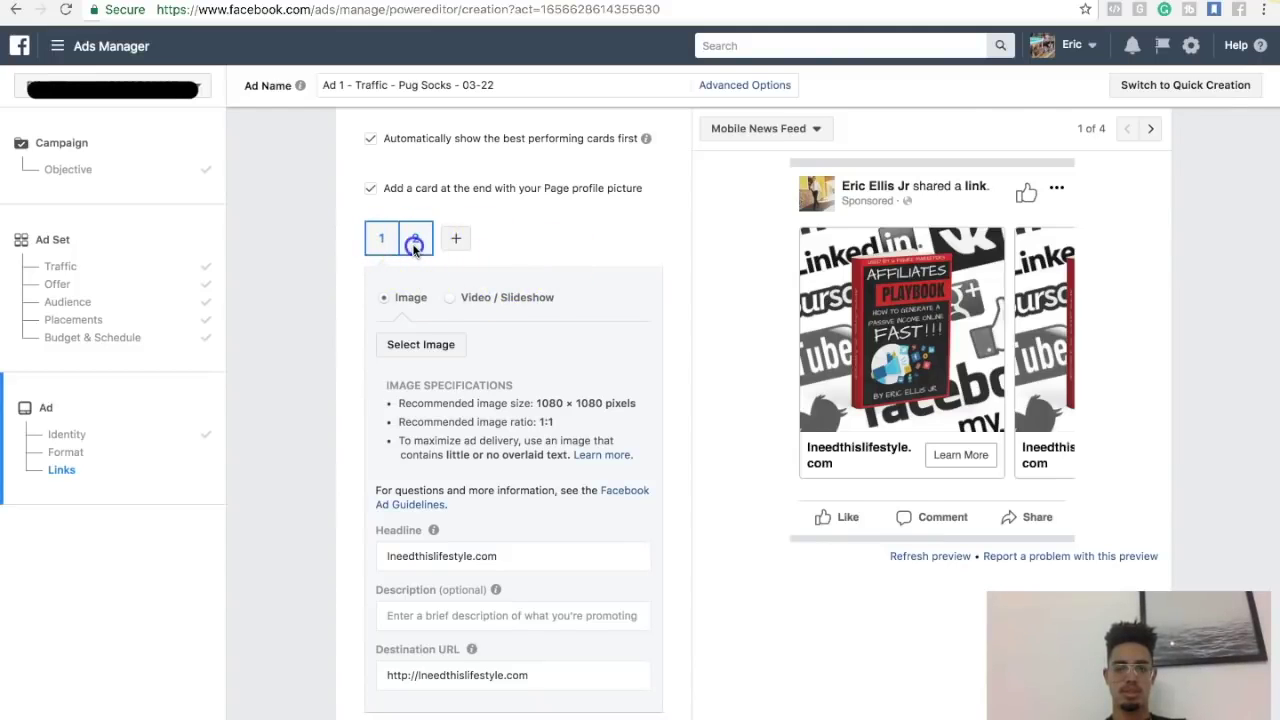
Change the ad format to Single Image and bring up its Images section
scroll(435, 275, "up", 10)
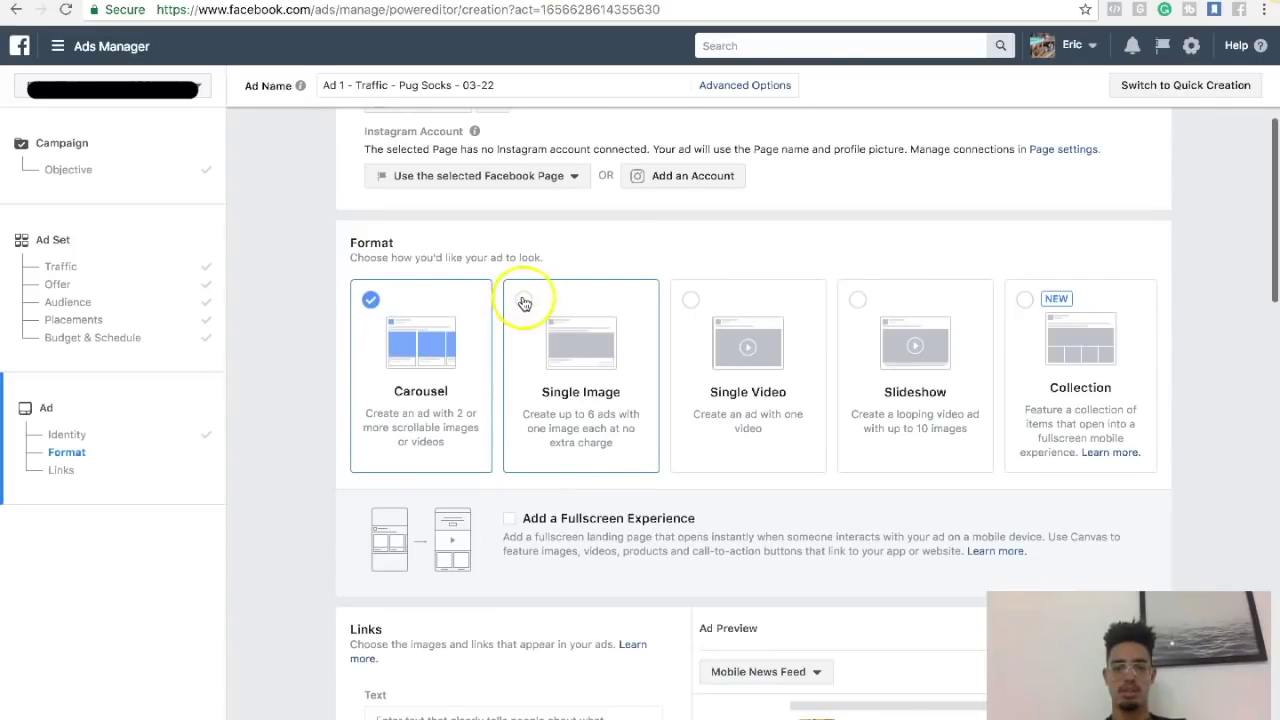
left_click(523, 300)
scroll(509, 460, "down", 3)
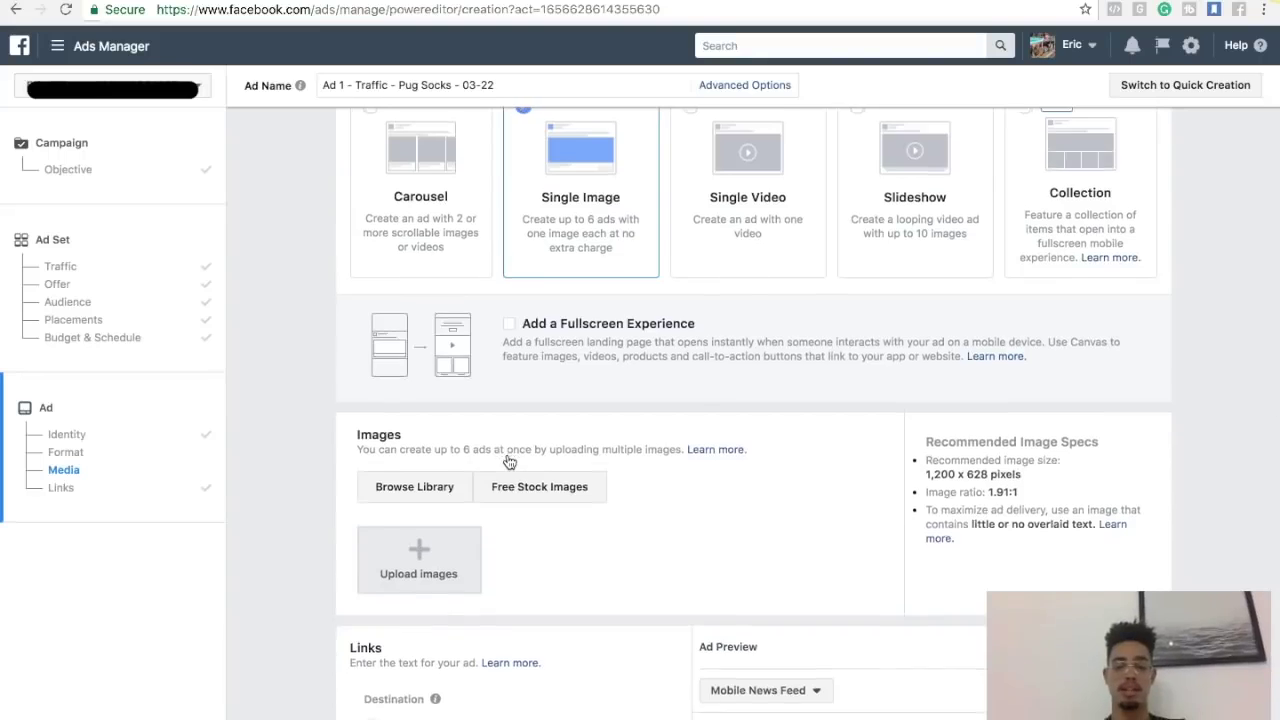
scroll(509, 461, "down", 1)
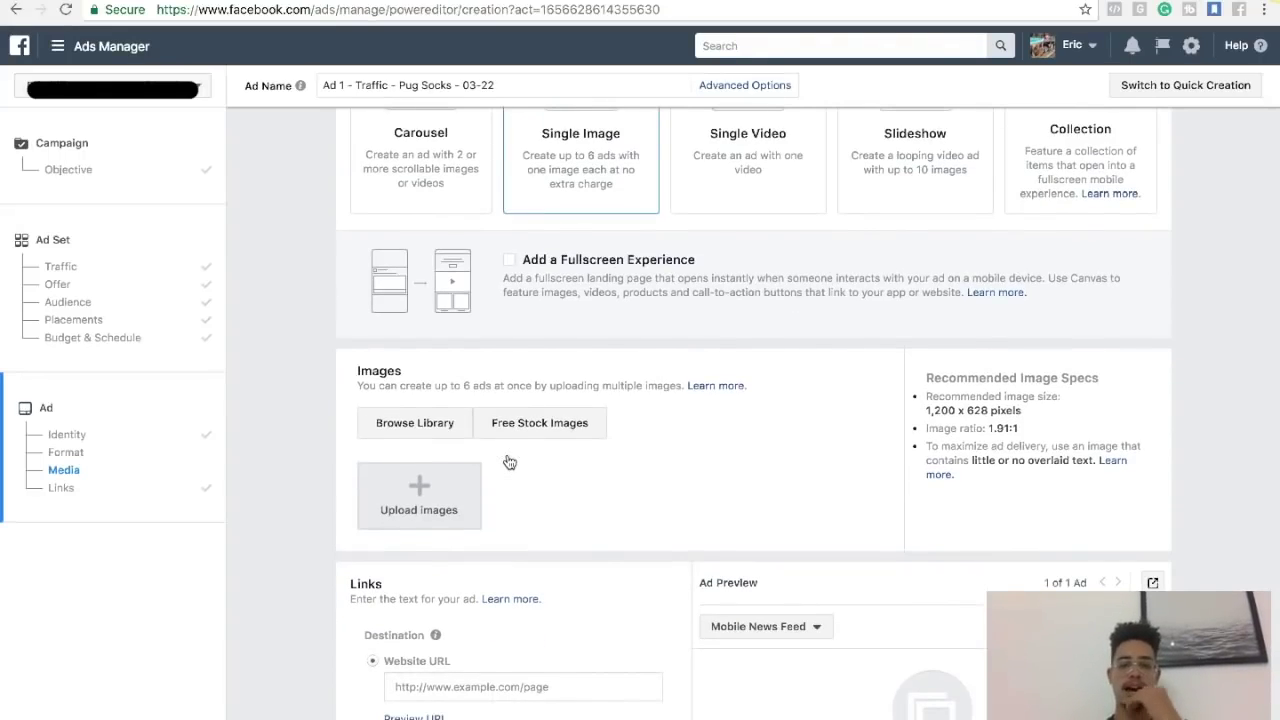
Search the free stock images for "pug socks" and look over the pictures offered for the ad
scroll(509, 461, "up", 3)
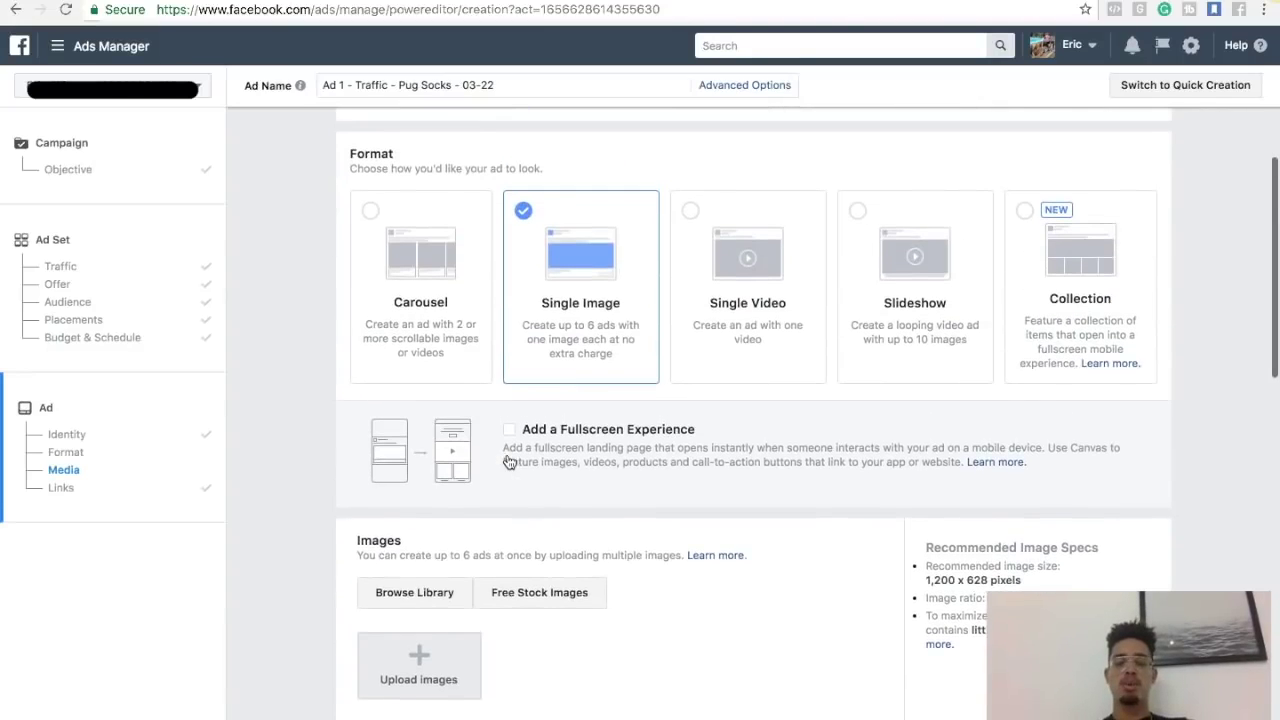
scroll(575, 443, "down", 3)
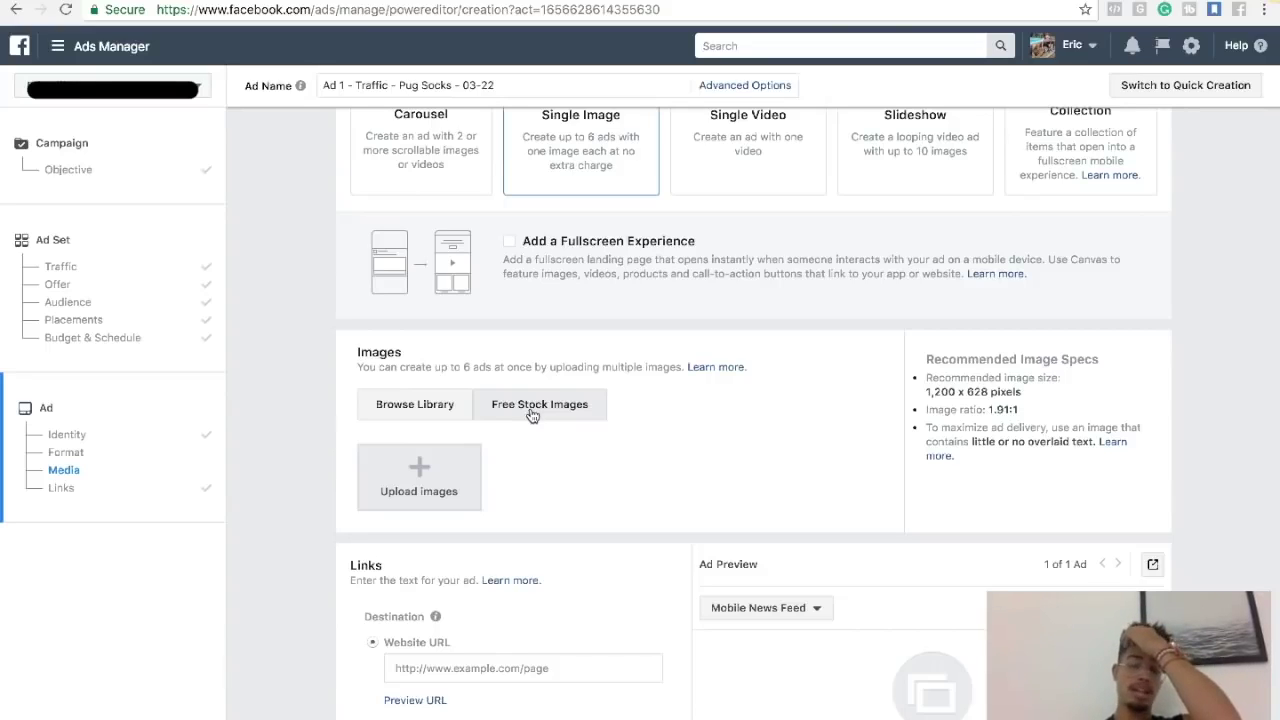
left_click(532, 410)
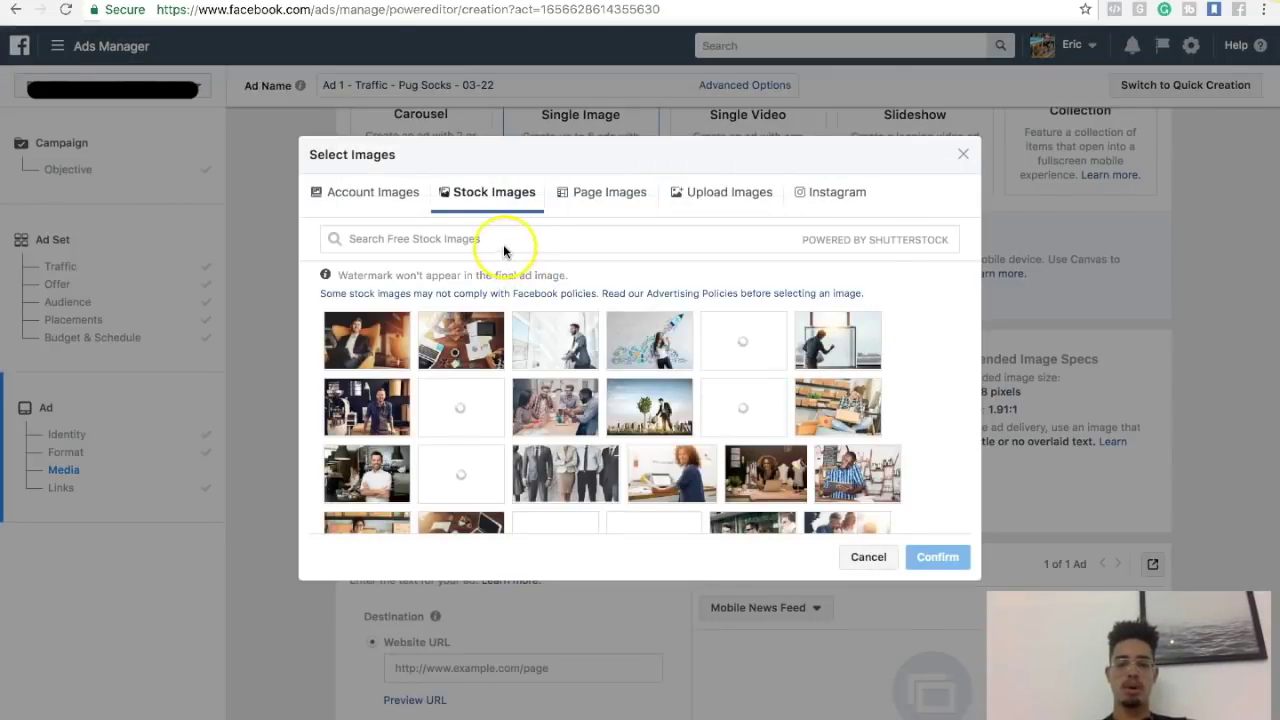
left_click(502, 242)
type("pug socks")
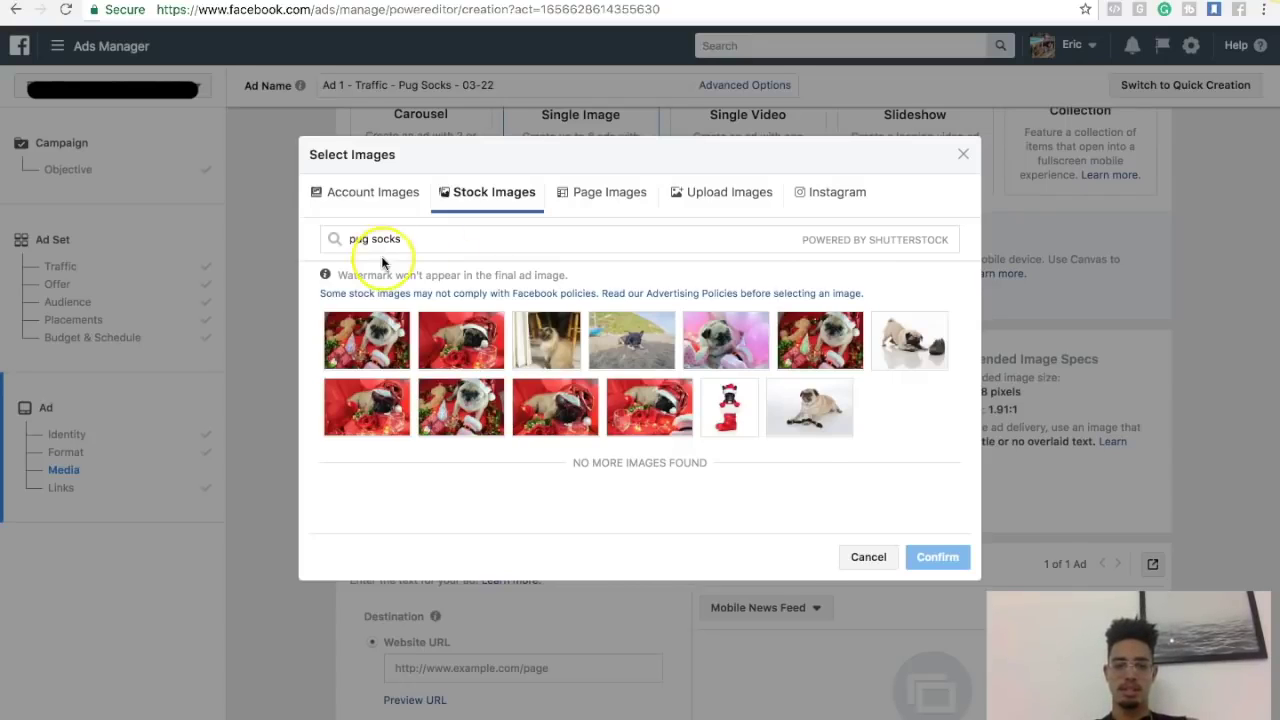
mouse_move(372, 340)
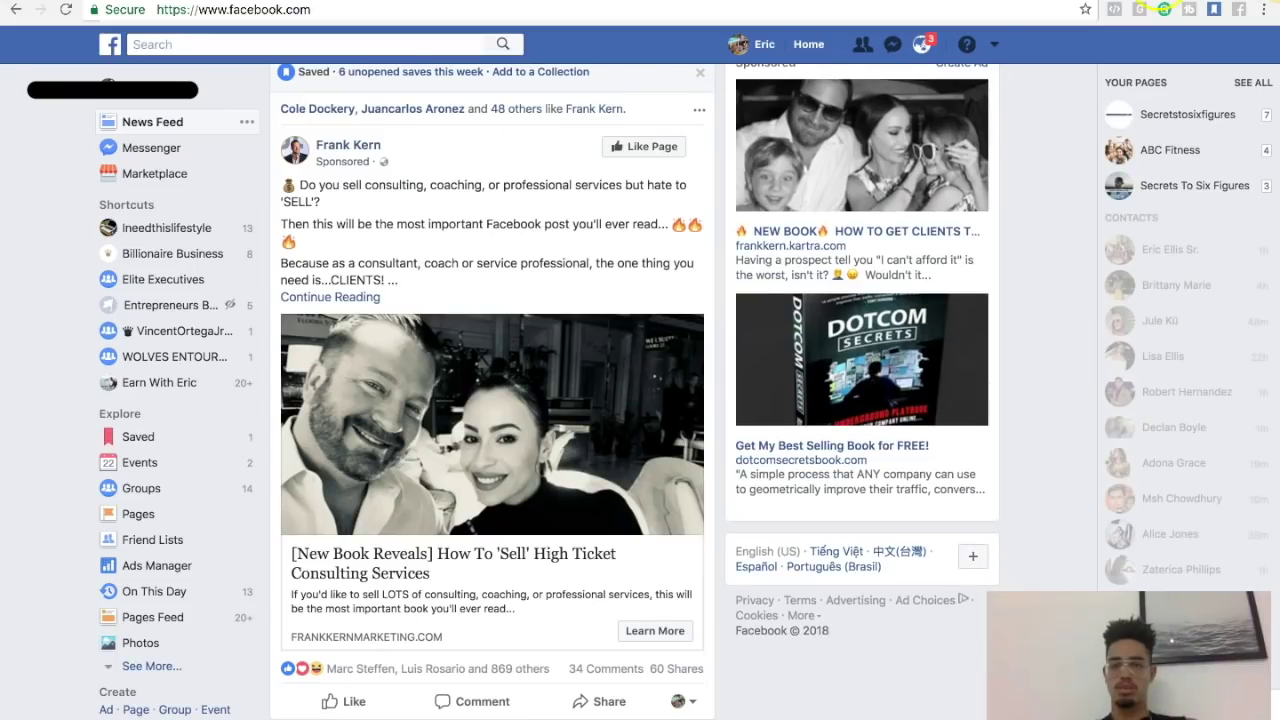
Open google.com in a new browser tab and run an image search for "pug socks", dismissing the location request
key("ctrl+t")
type("google.com")
key("Return")
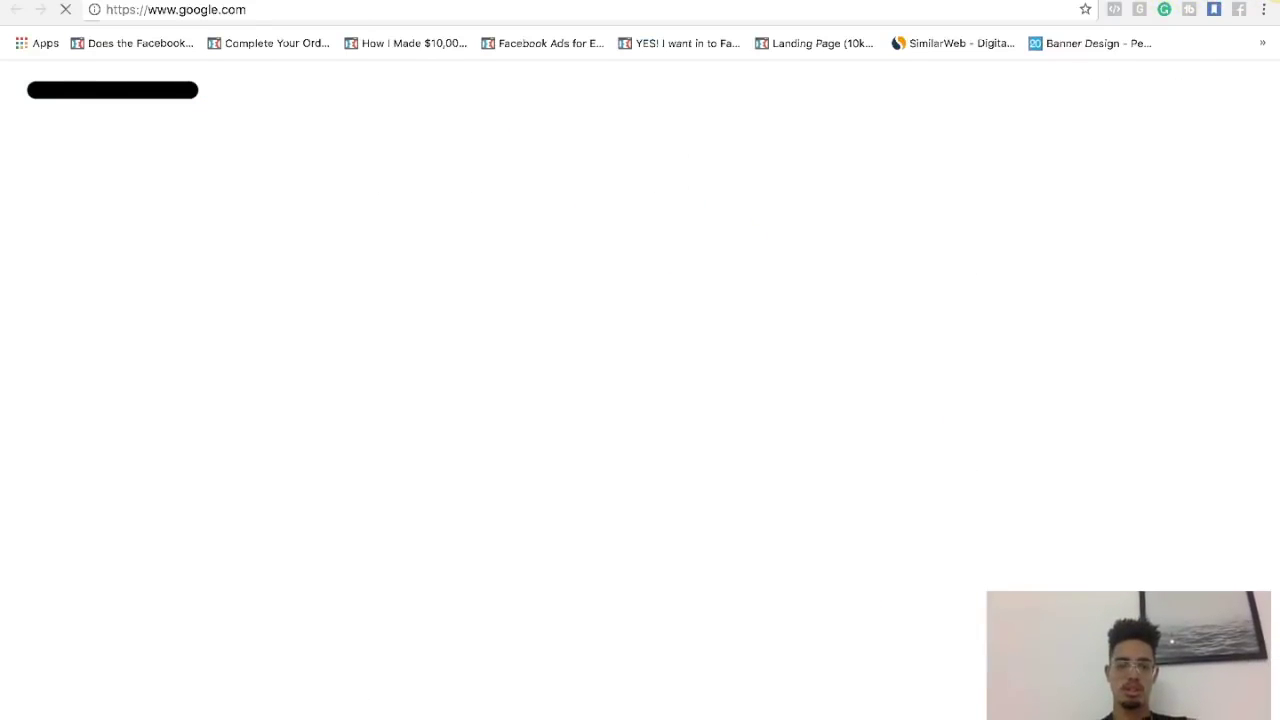
type("pug socks")
key("Return")
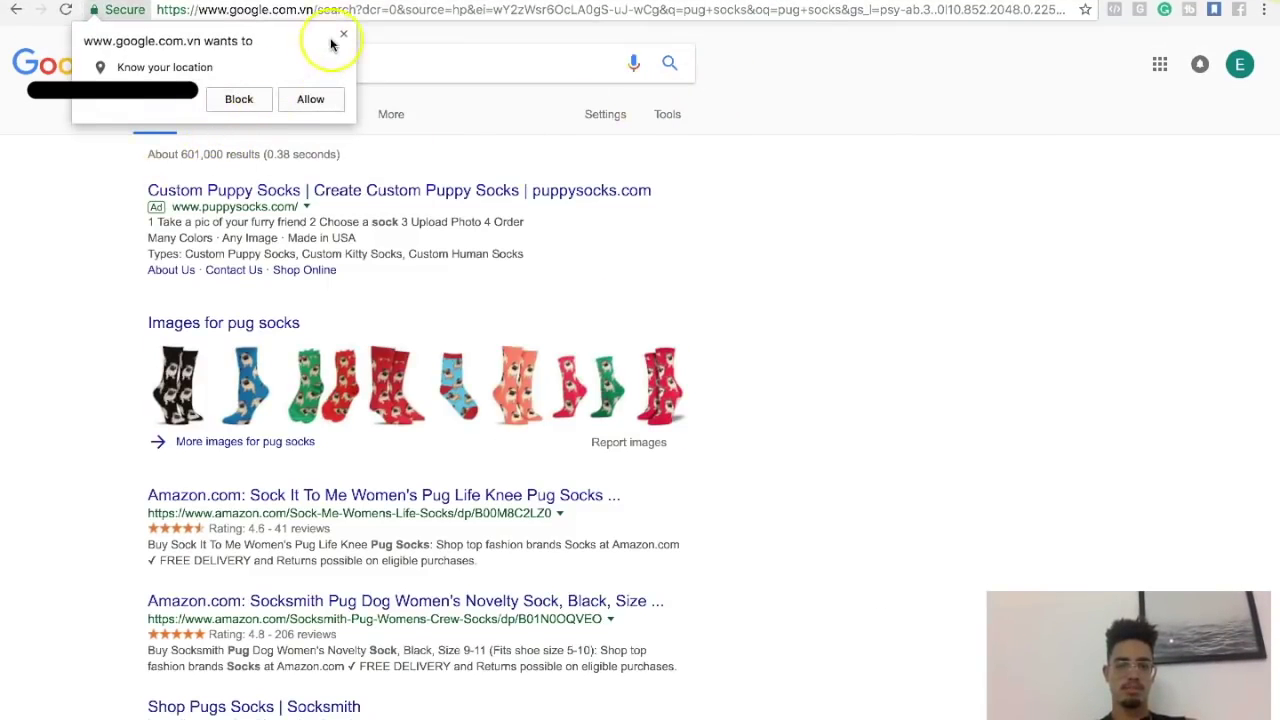
left_click(343, 35)
left_click(210, 115)
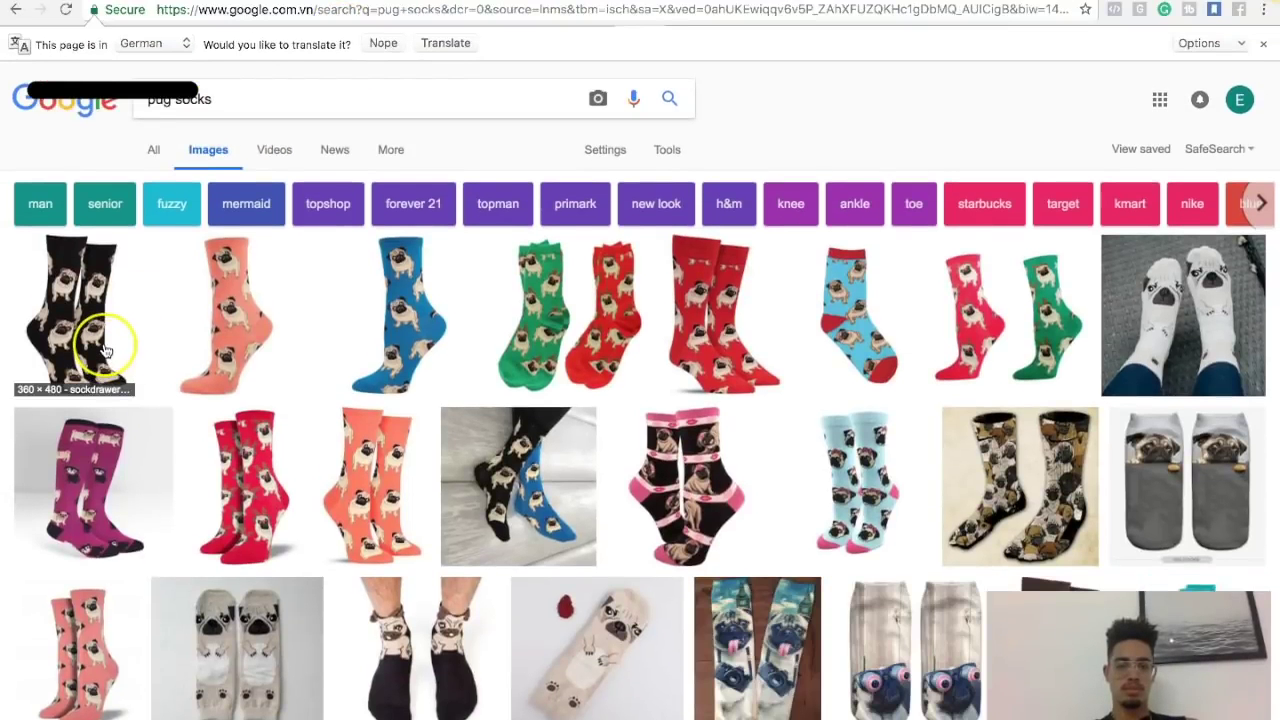
Open the PugGuide.com picture of five animal-face socks and save it to the Desktop as the JPEG image pug socks.jpg
left_click(105, 350)
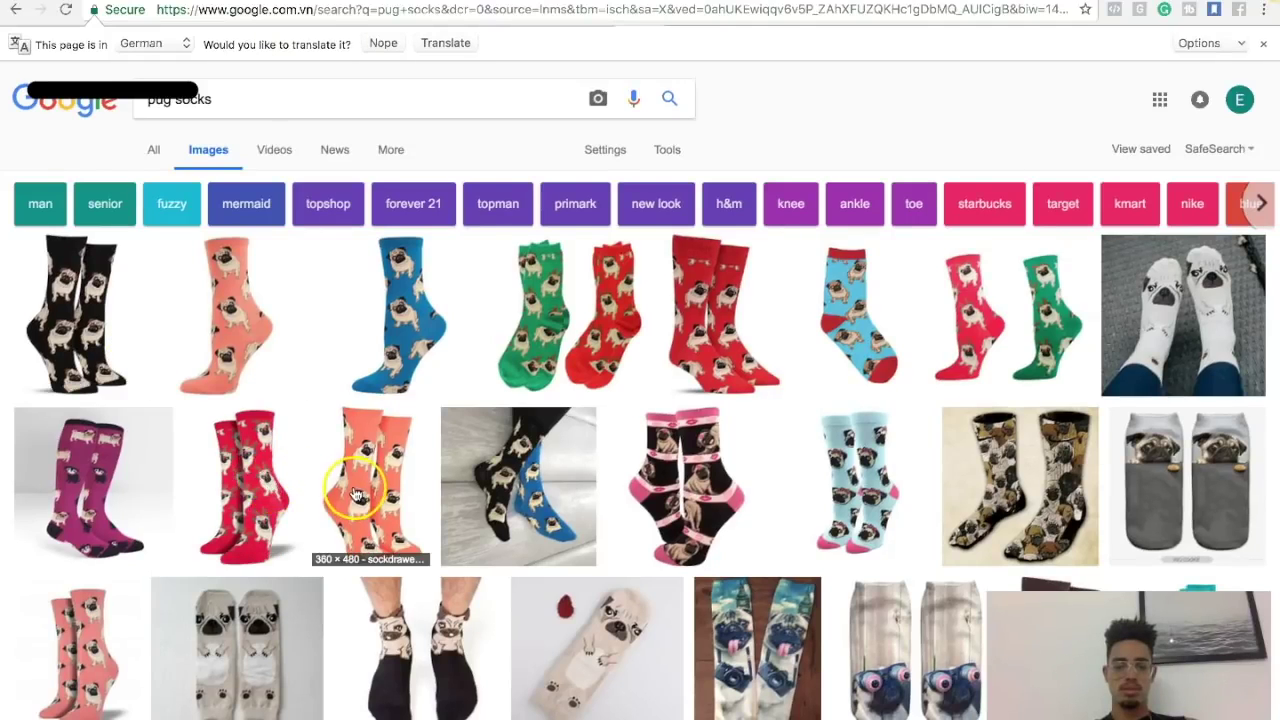
scroll(342, 496, "down", 1)
scroll(342, 496, "down", 3)
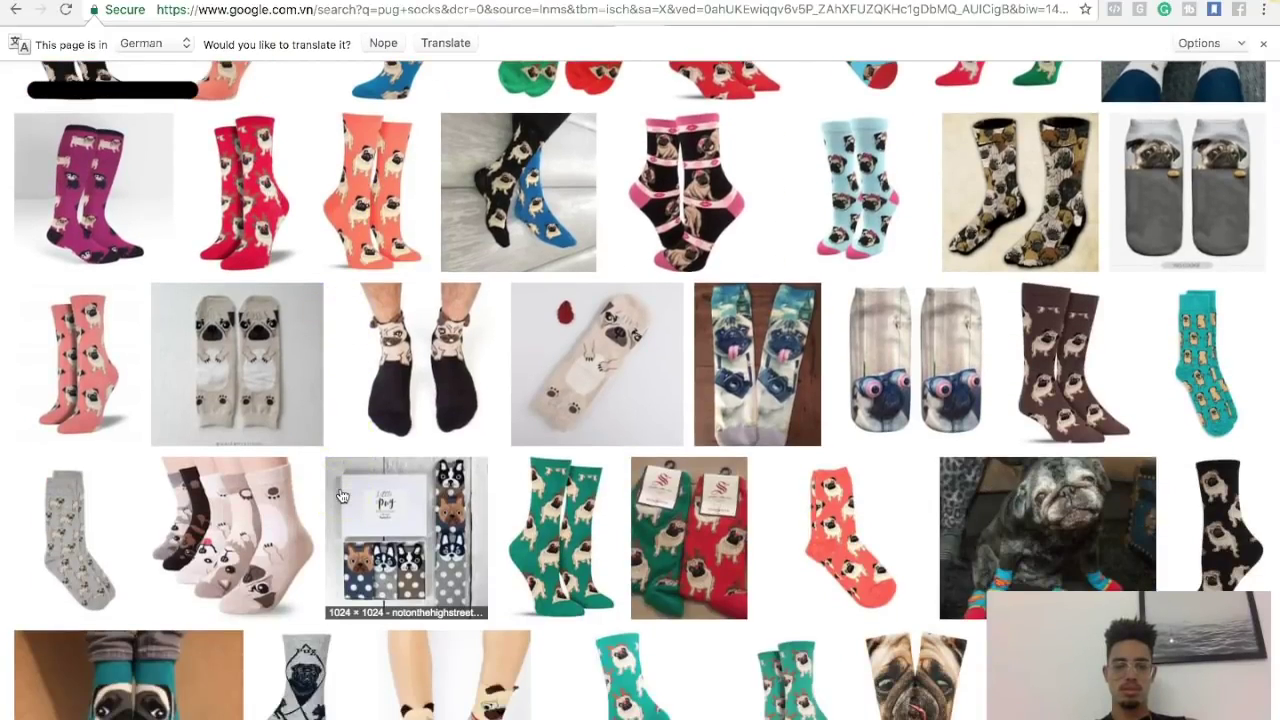
left_click(198, 545)
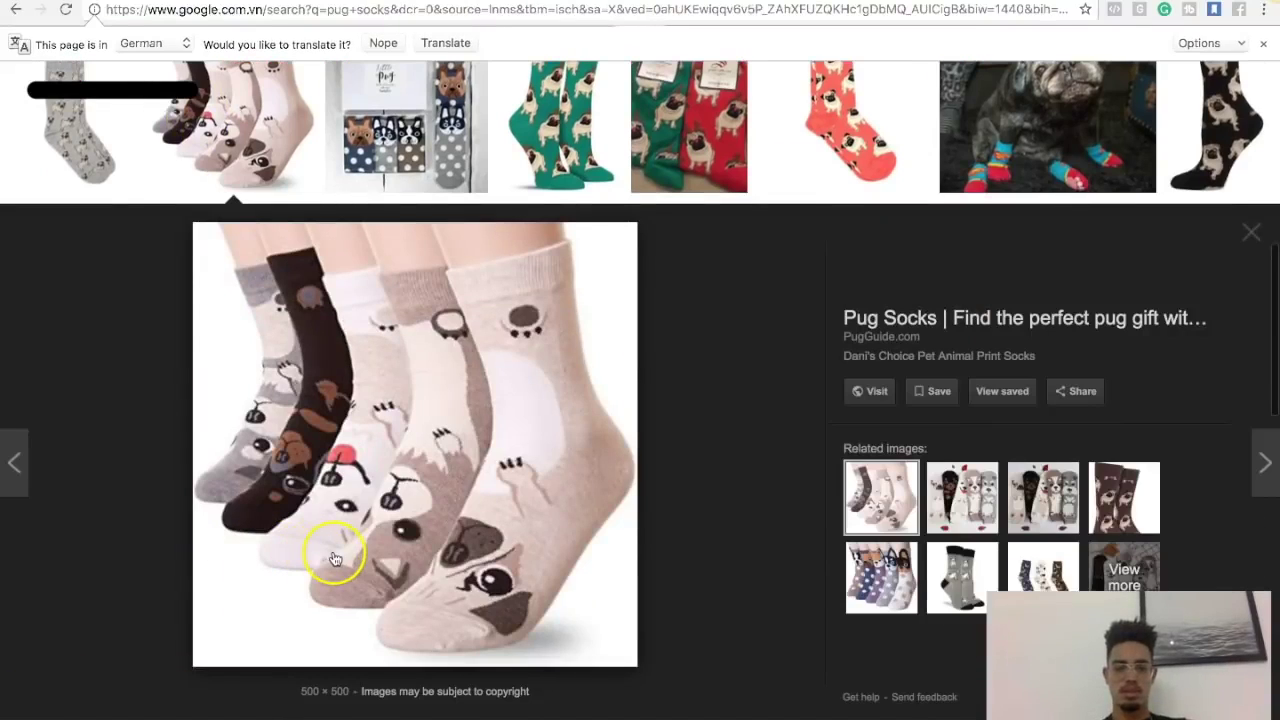
right_click(335, 558)
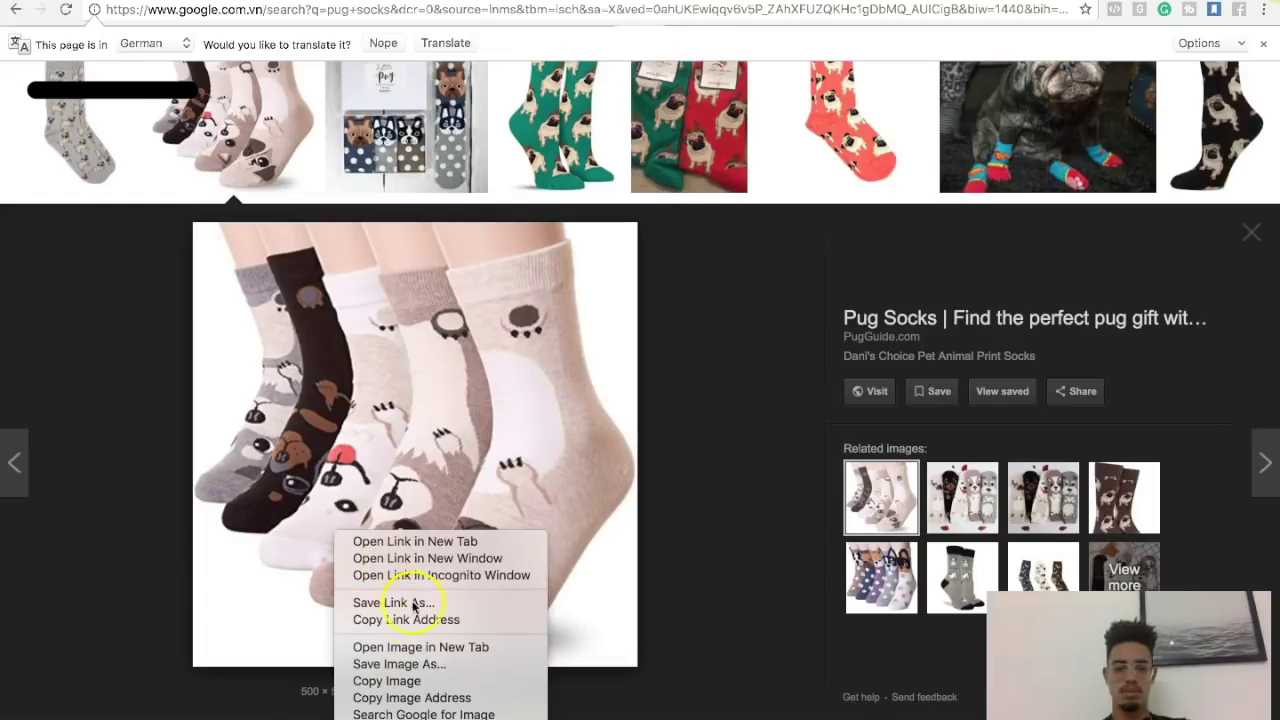
left_click(418, 664)
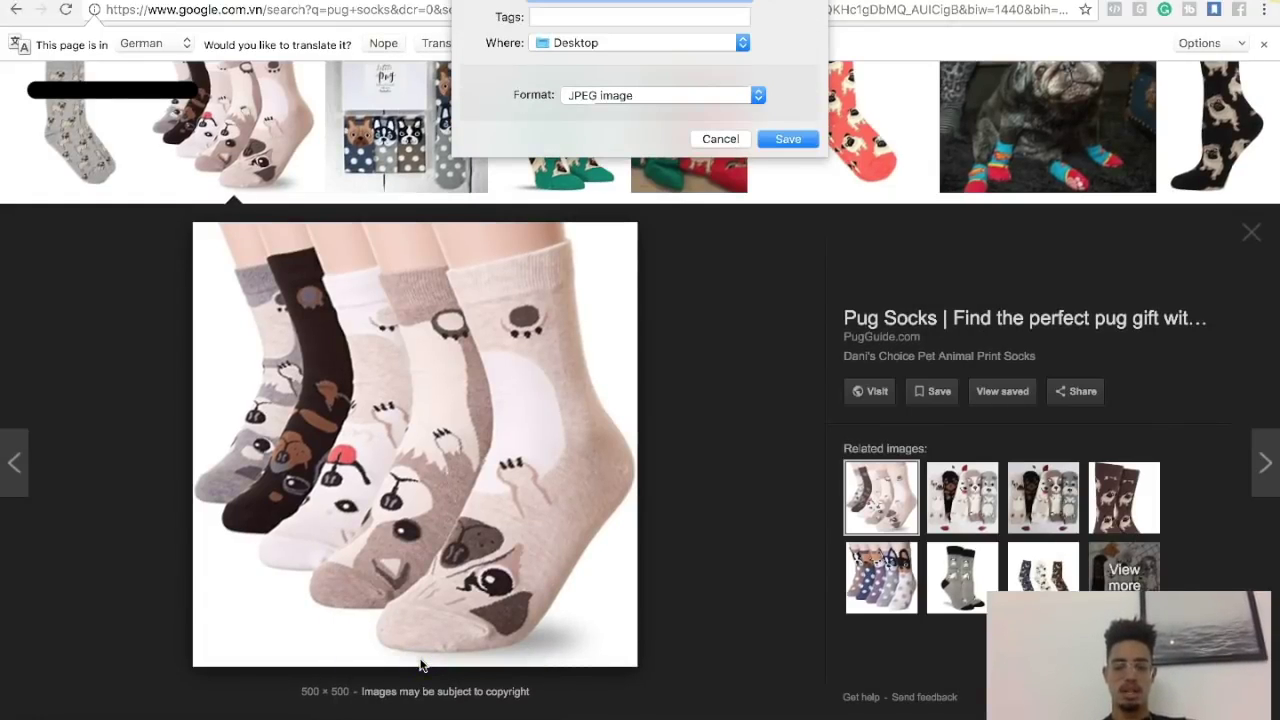
left_click(771, 139)
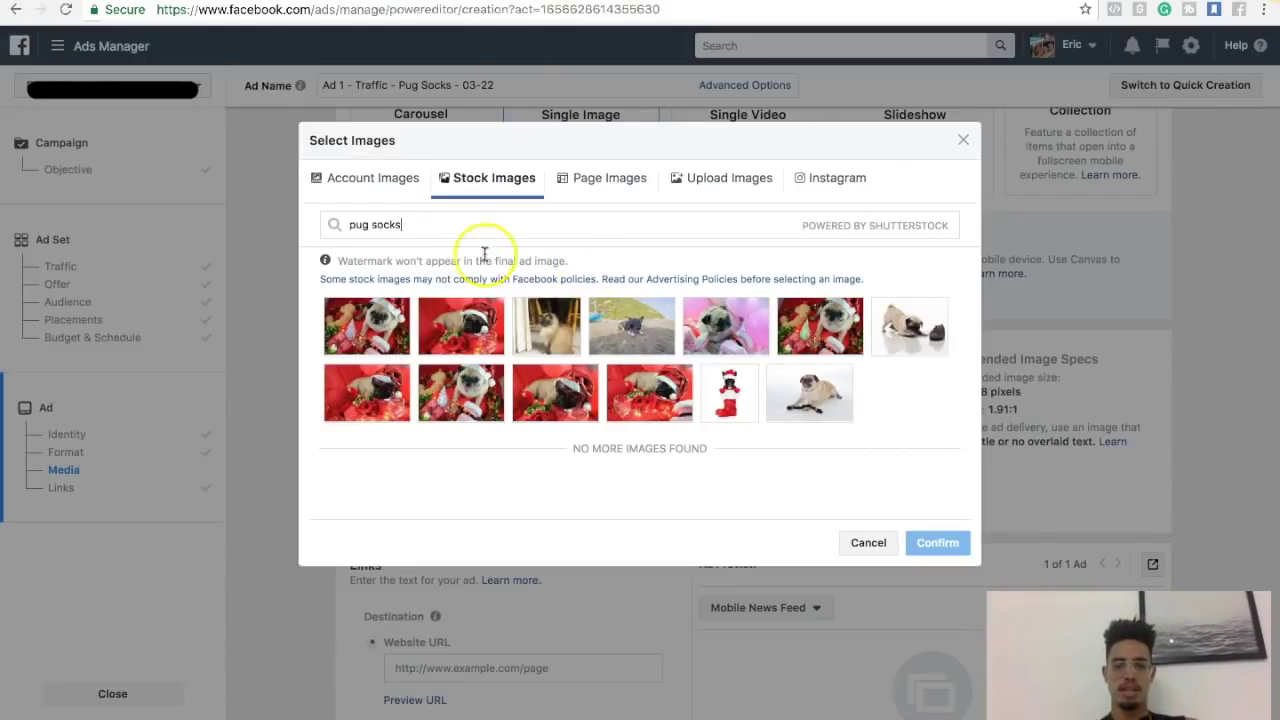
Return to Ads Manager, clear the stock image search and close the image picker without choosing an image
triple_click(387, 214)
left_click_drag(400, 222, 286, 223)
key("BackSpace")
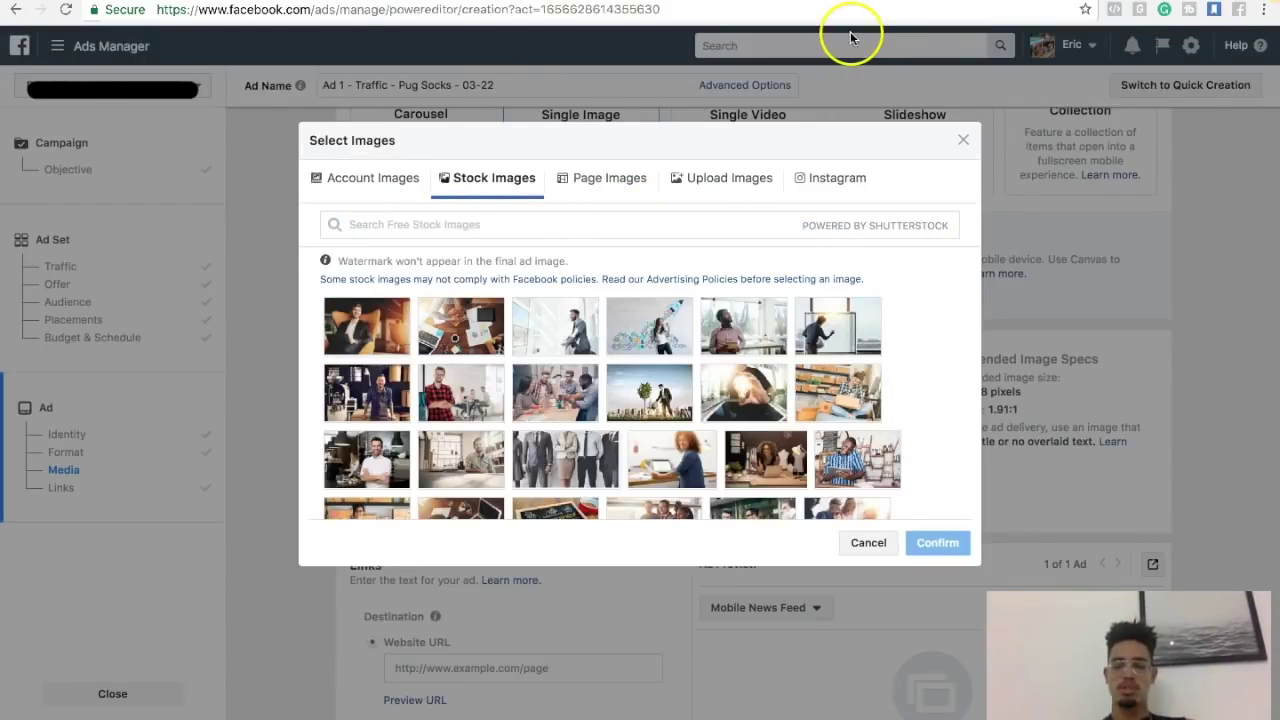
left_click(963, 142)
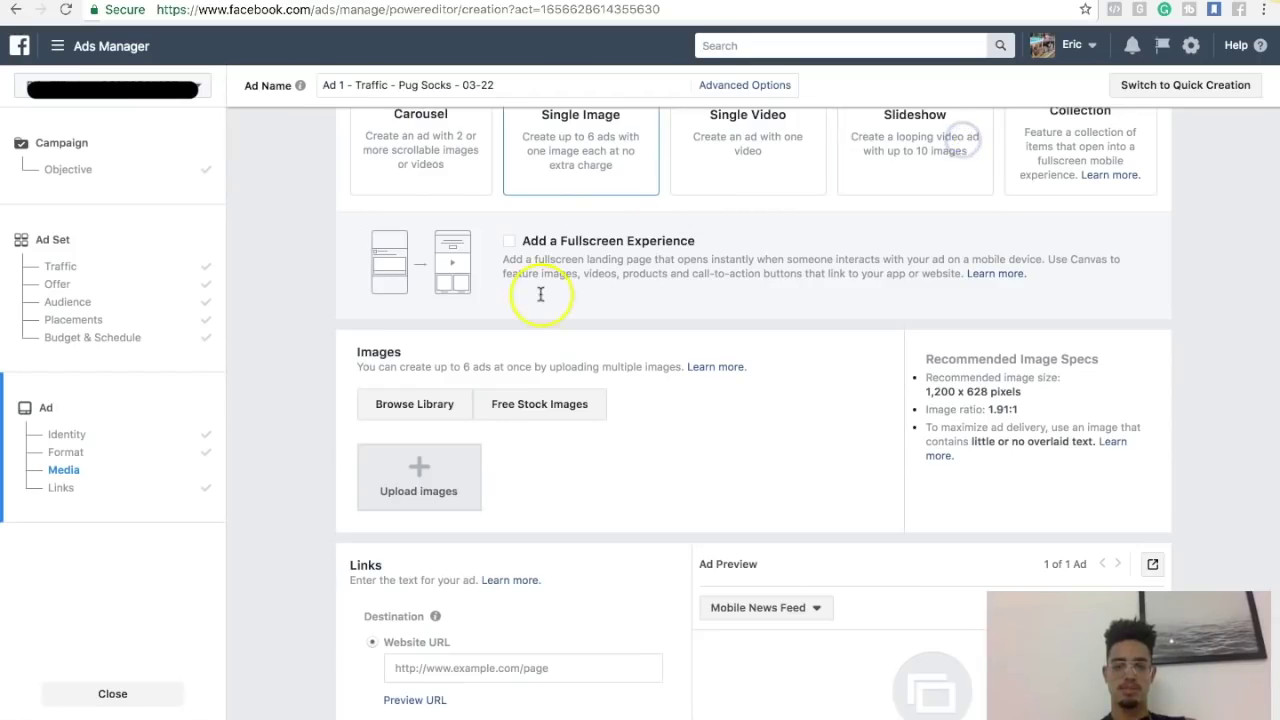
Upload pug socks.jpg from the Desktop as the ad's image and check how it looks in the ad preview
left_click(414, 470)
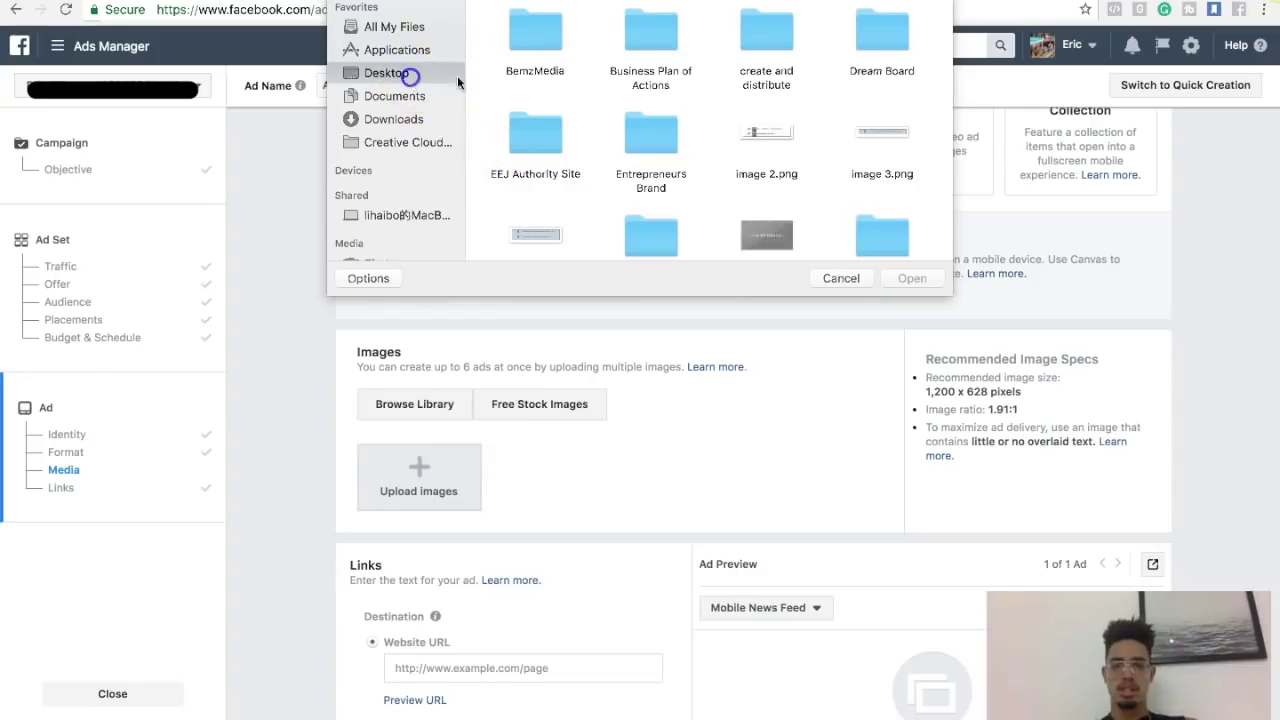
scroll(571, 126, "down", 5)
left_click(630, 100)
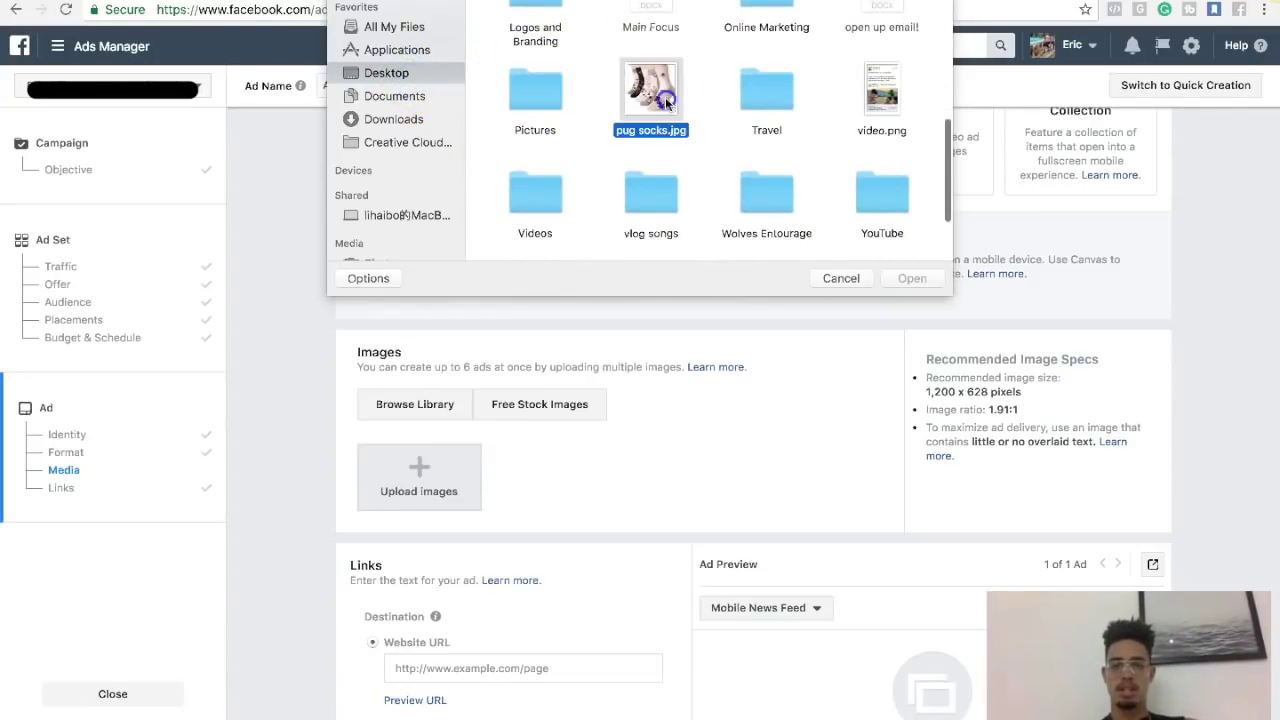
left_click(911, 278)
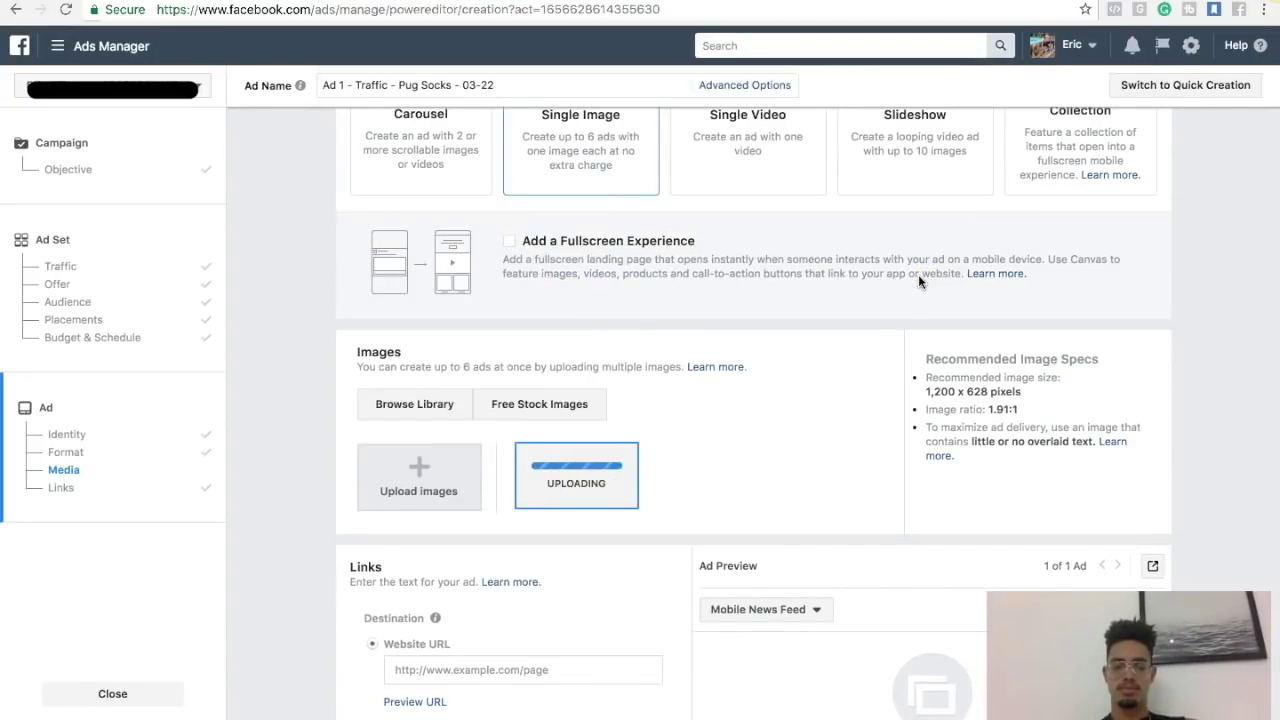
scroll(748, 434, "down", 2)
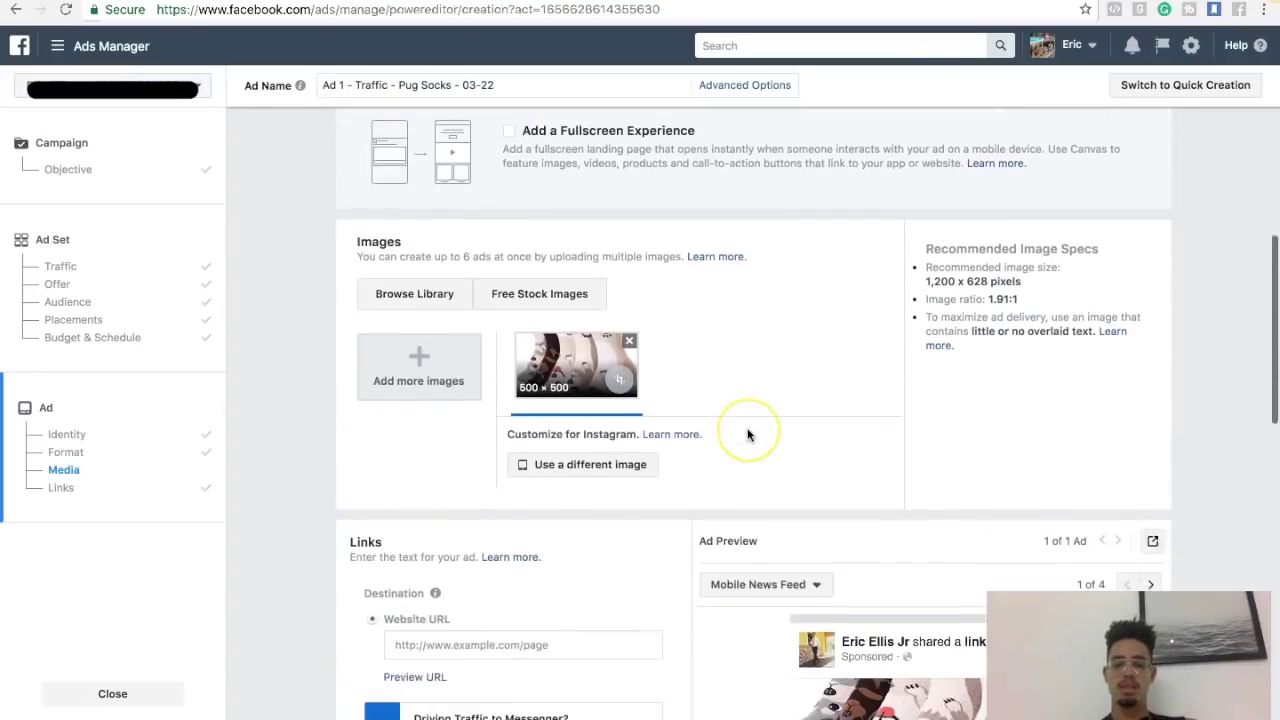
scroll(748, 434, "down", 3)
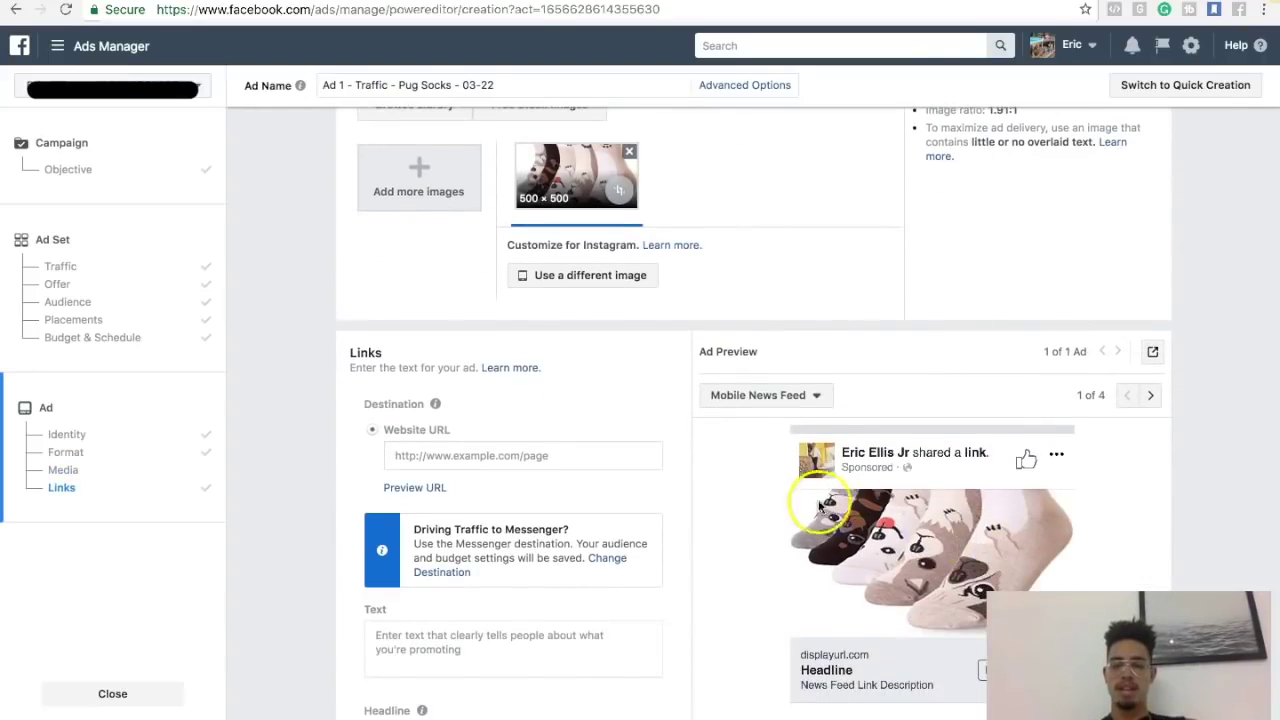
scroll(645, 437, "up", 4)
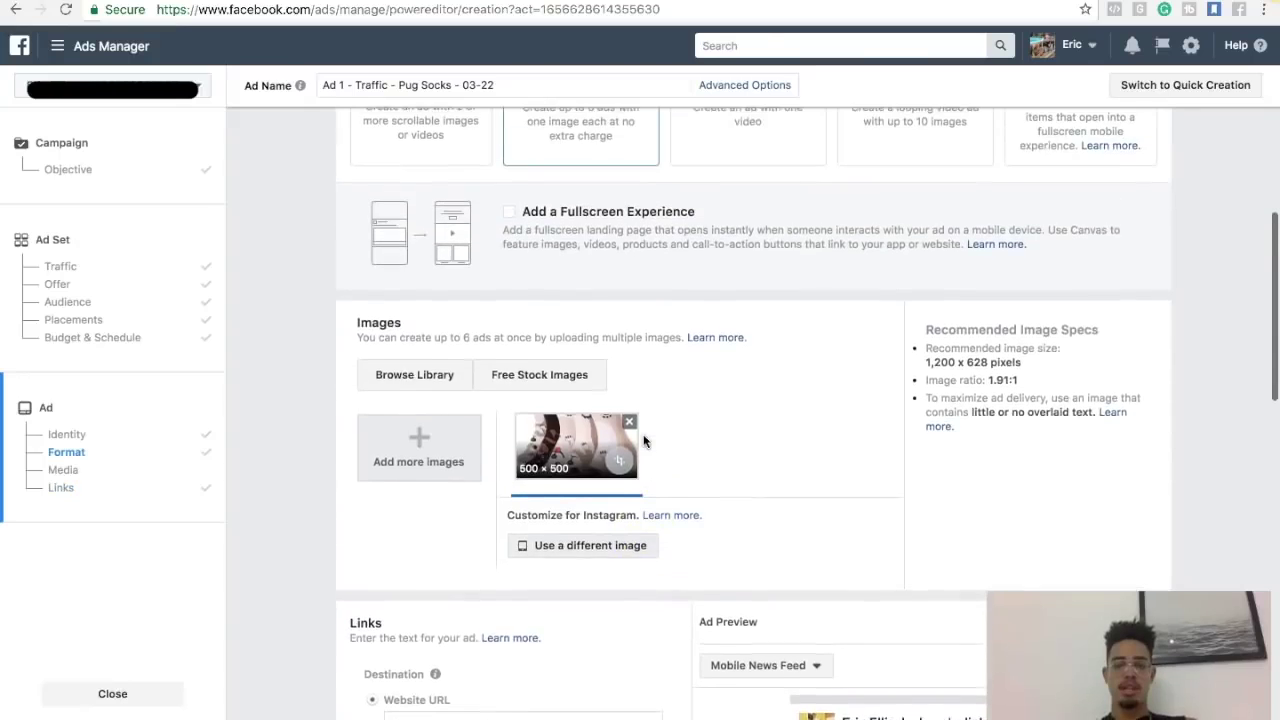
scroll(644, 441, "up", 1)
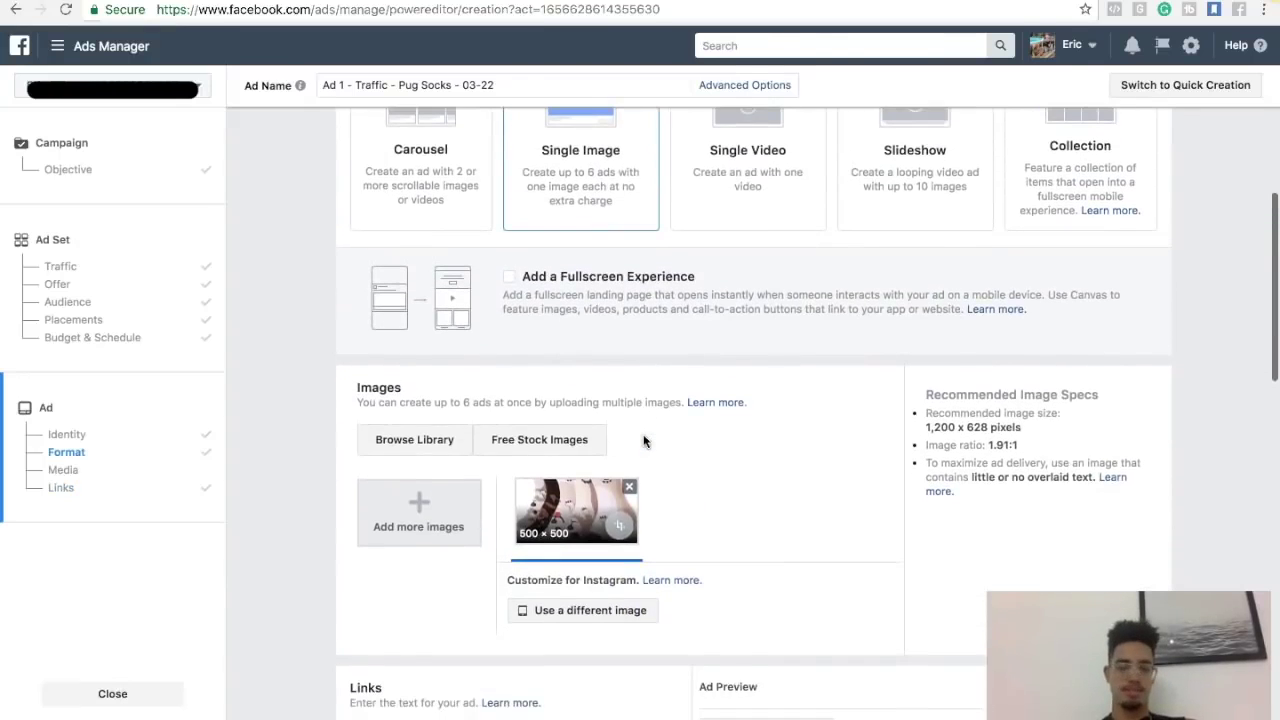
scroll(644, 441, "down", 2)
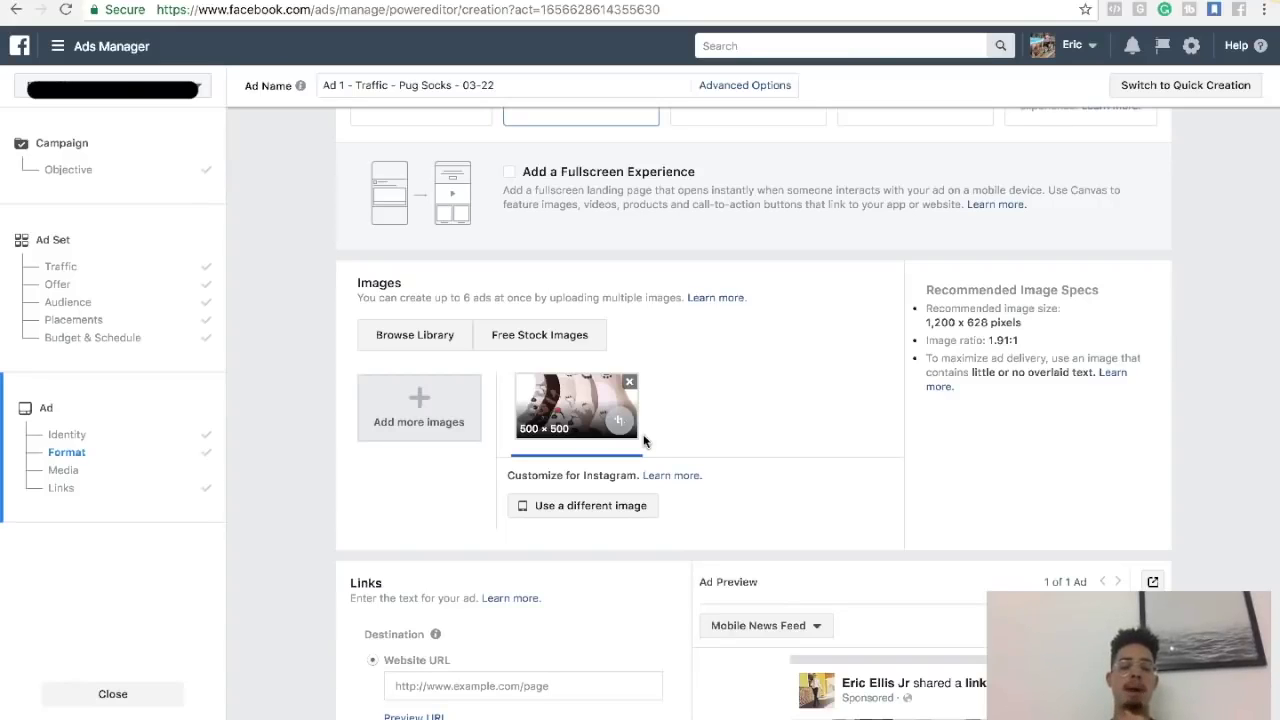
Visit pugsocks.com in a new browser tab to check the site, and return to the ad in Ads Manager
mouse_move(1232, 3)
left_click(1232, 5)
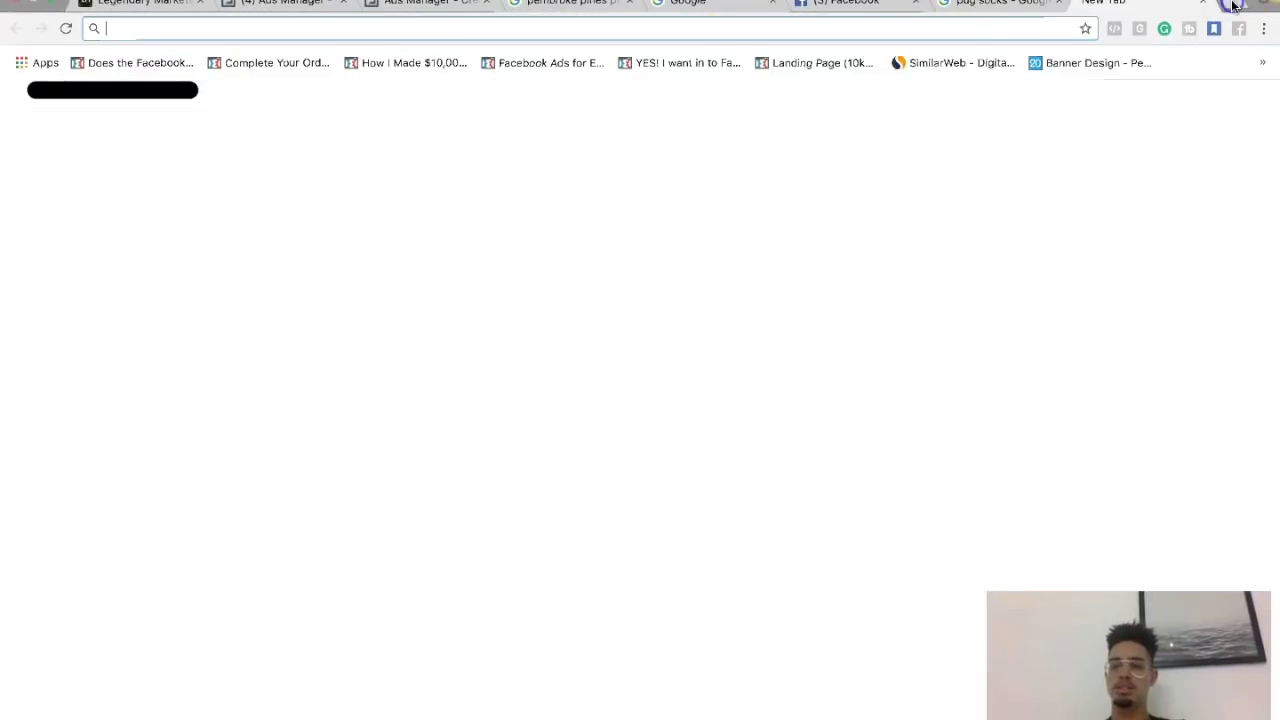
type("pugsocks.com")
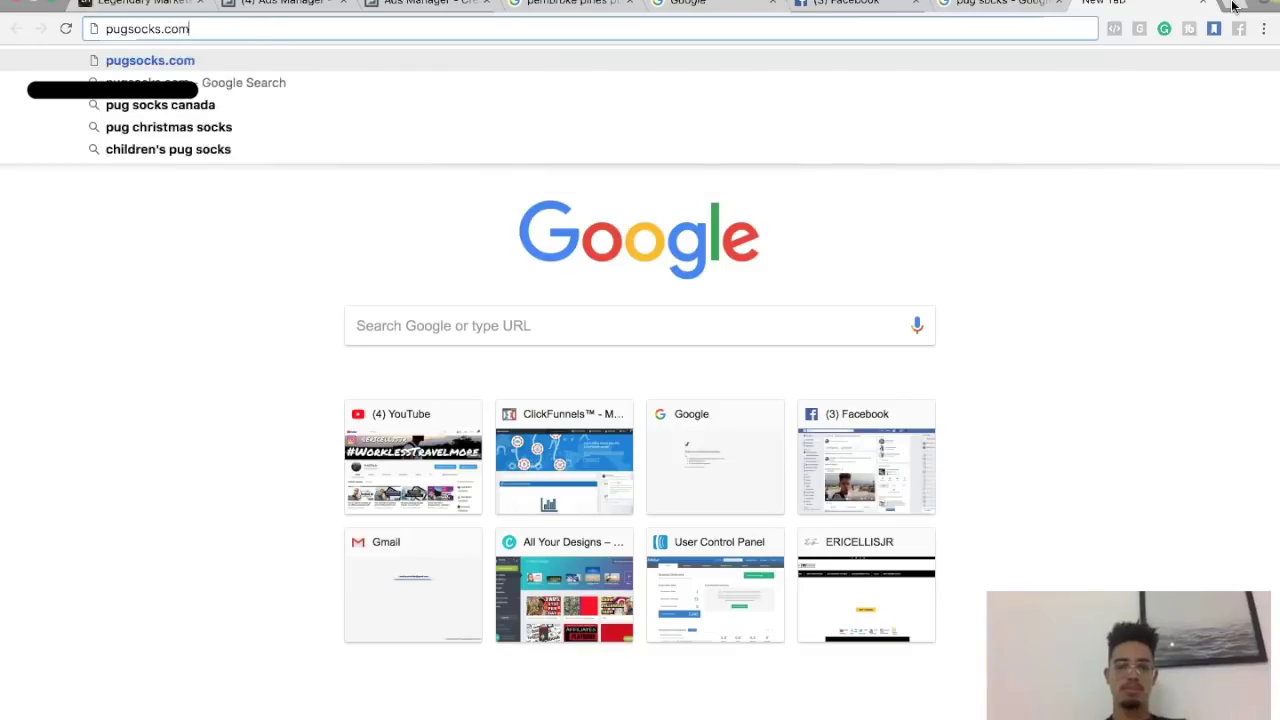
key("Return")
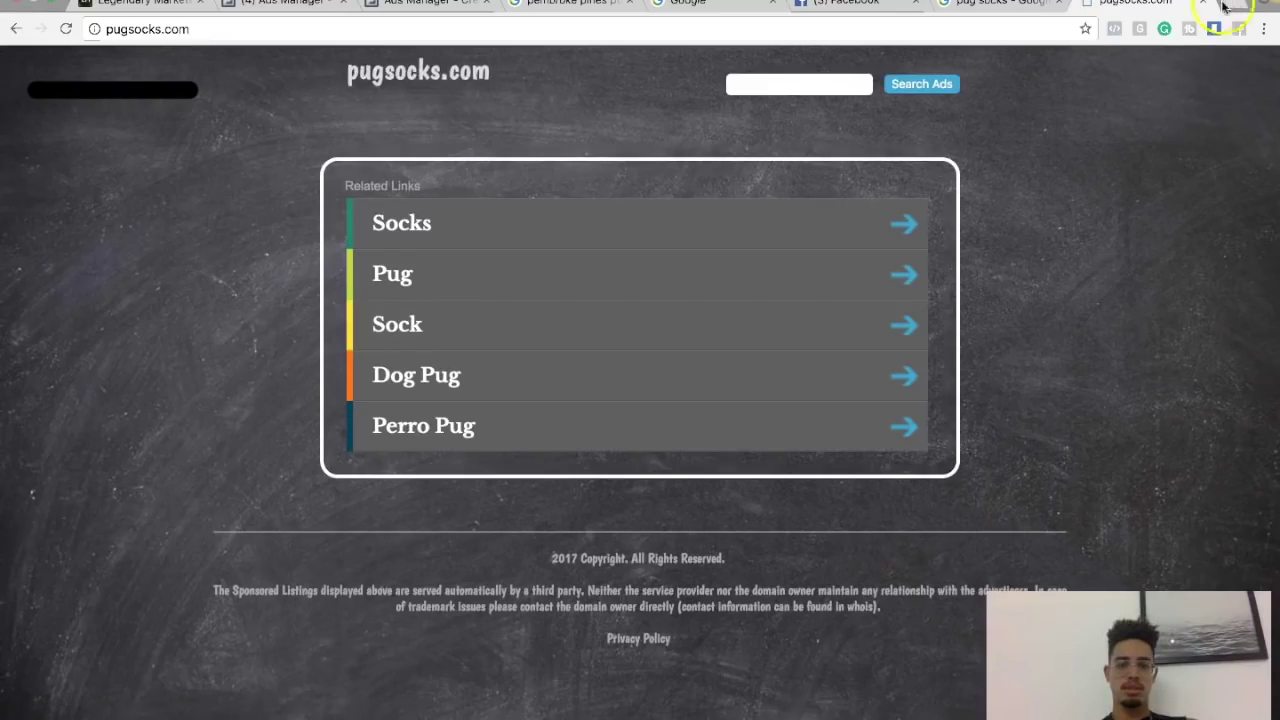
left_click(992, 6)
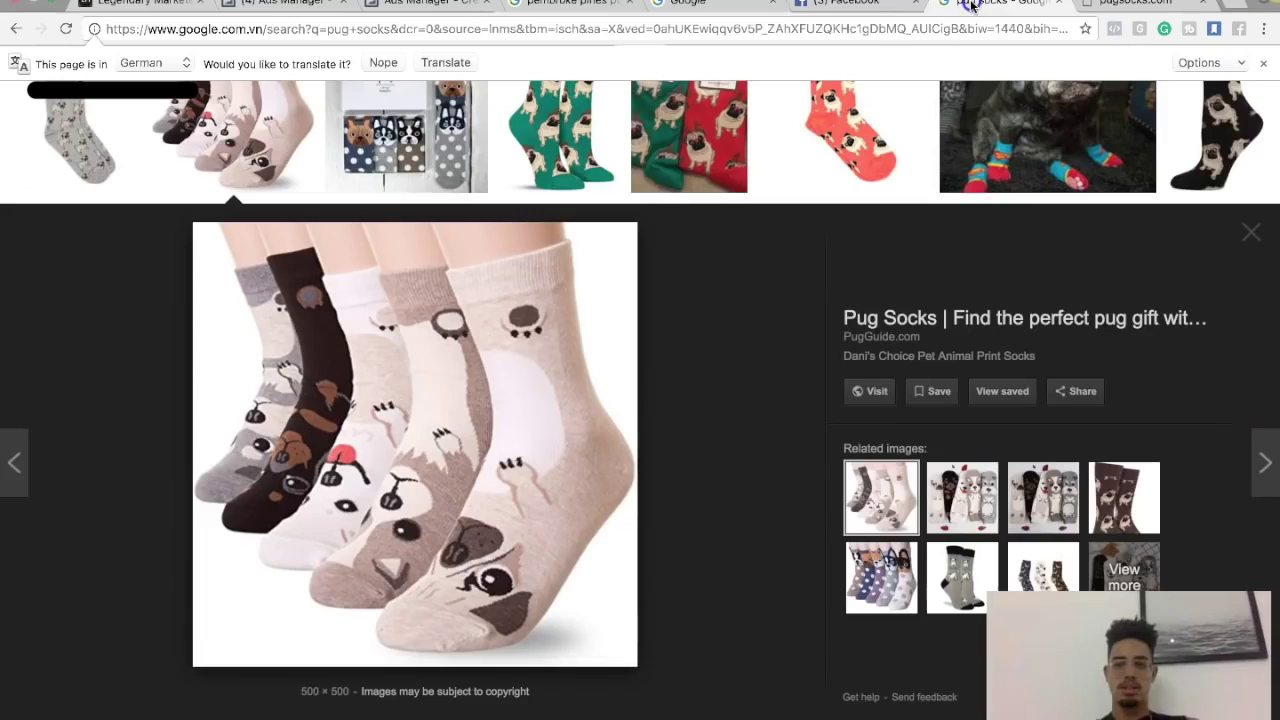
left_click(830, 6)
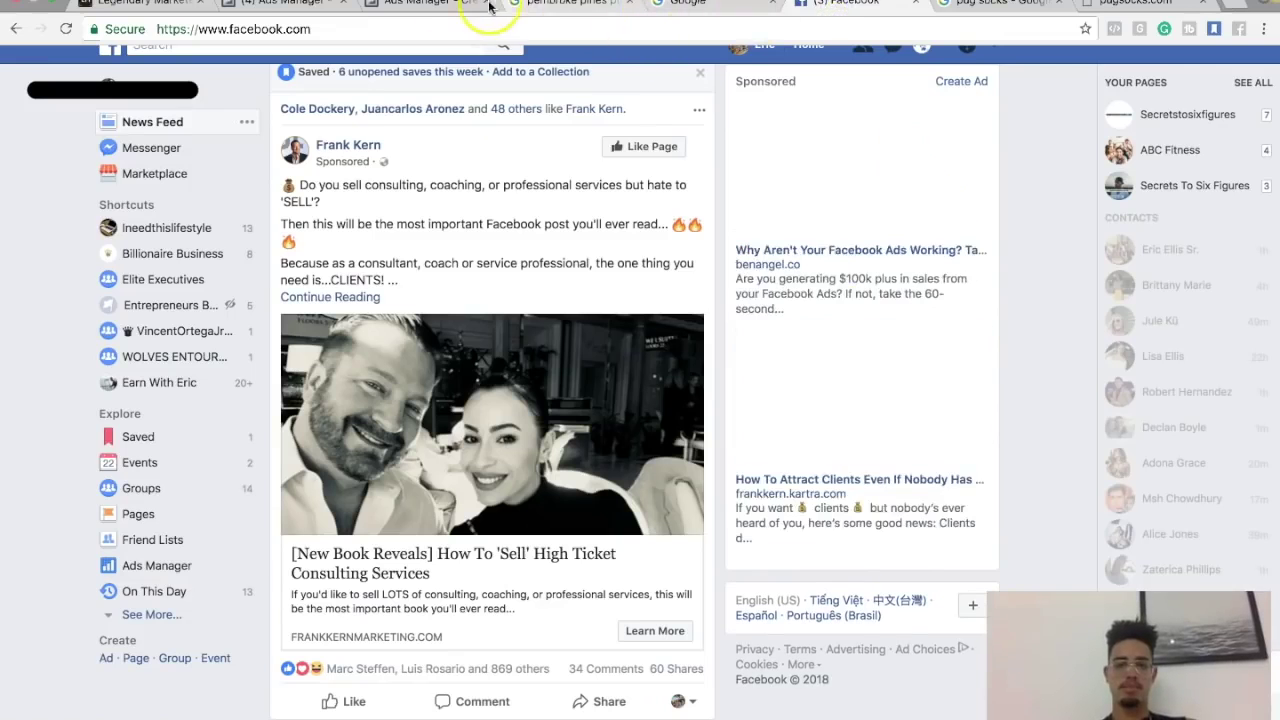
left_click(486, 6)
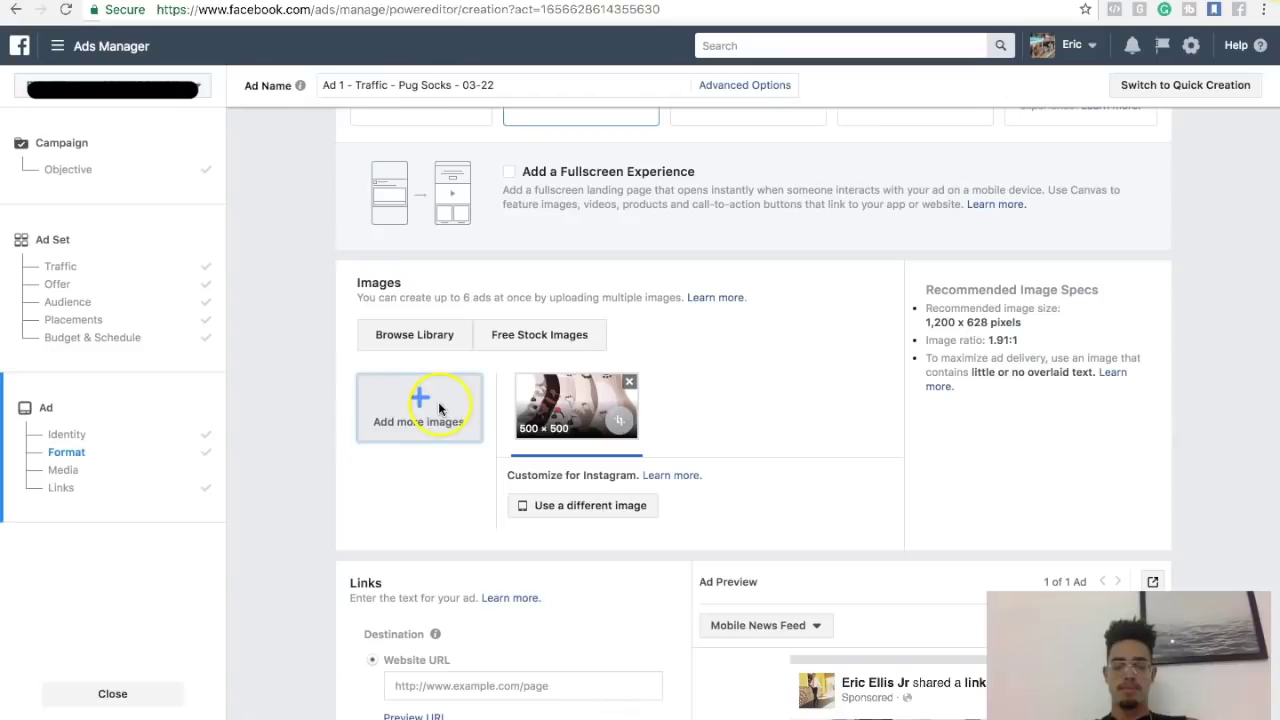
Set the ad's destination website URL to ilovepugs.com
scroll(445, 505, "down", 5)
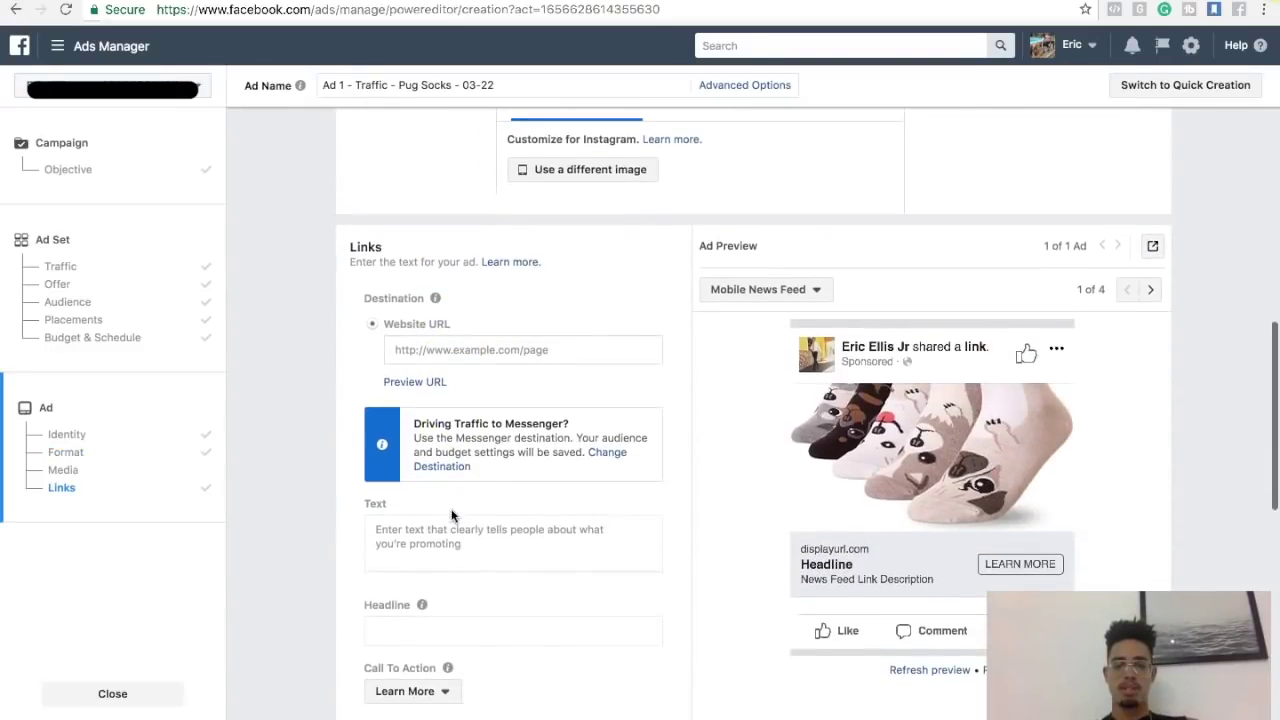
left_click(496, 350)
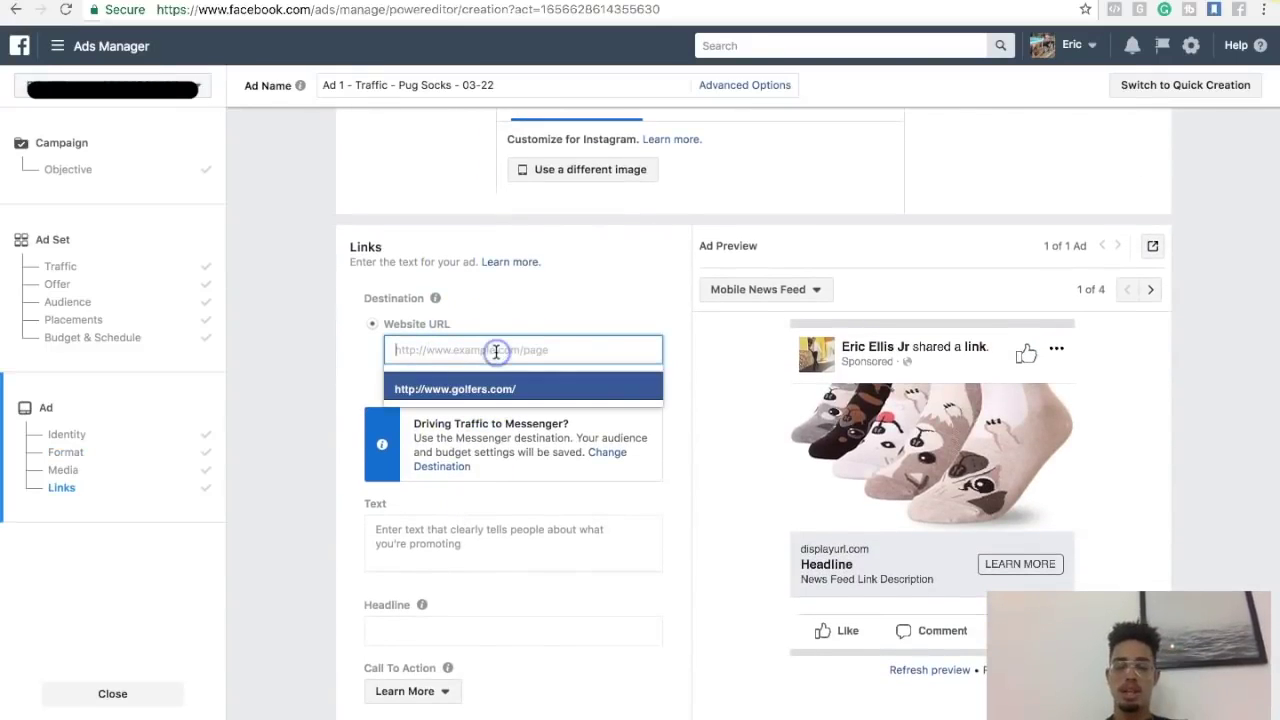
type("ll")
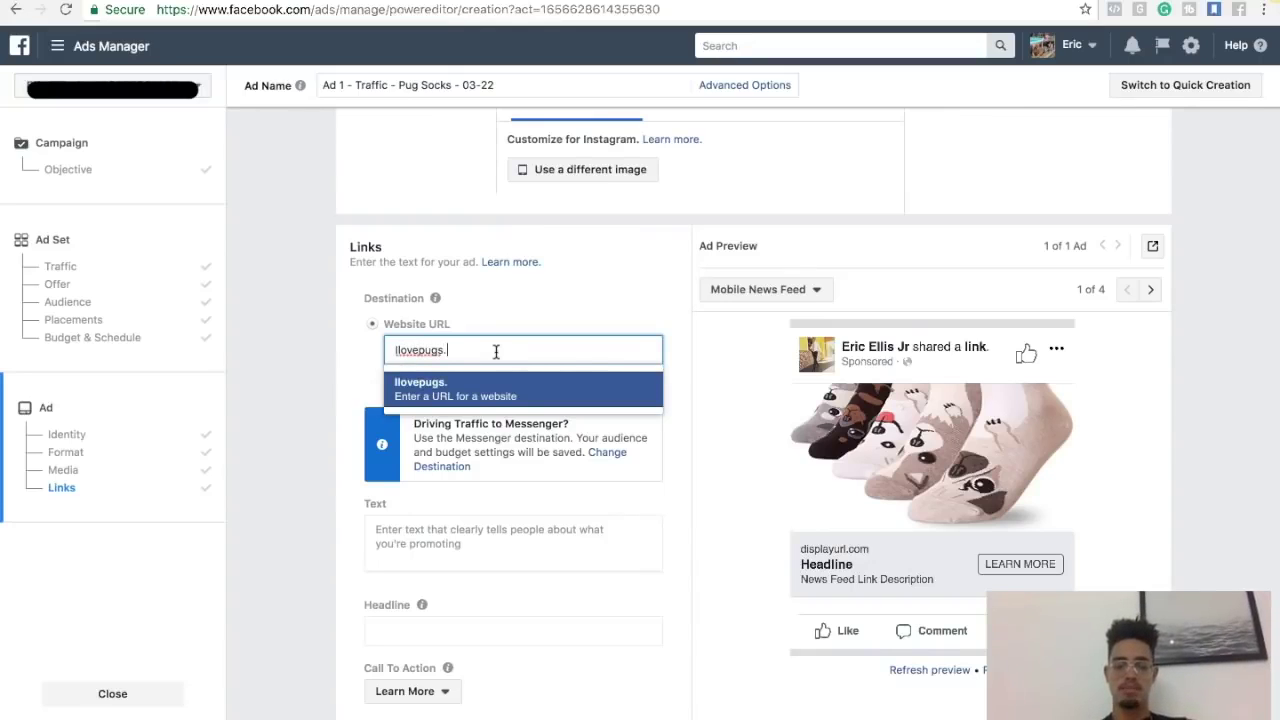
left_click(320, 368)
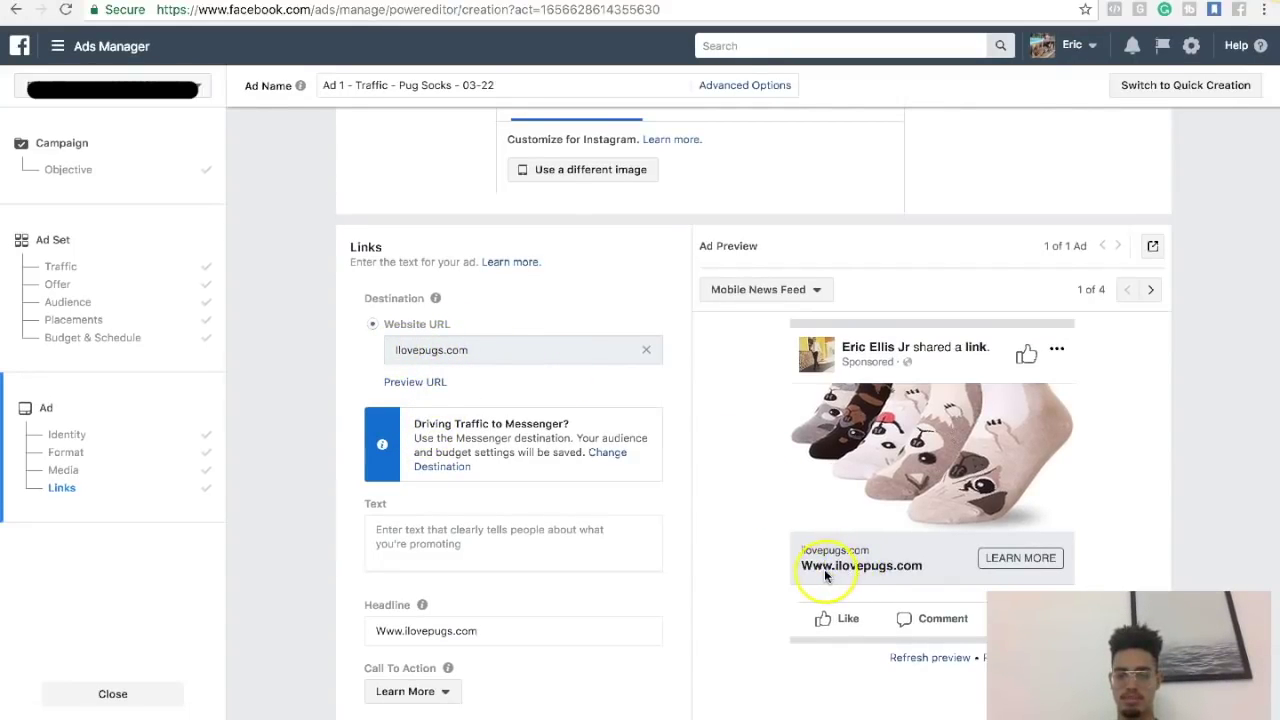
Replace the ad's headline with "You Need These Socks!"
triple_click(452, 630)
key("BackSpace")
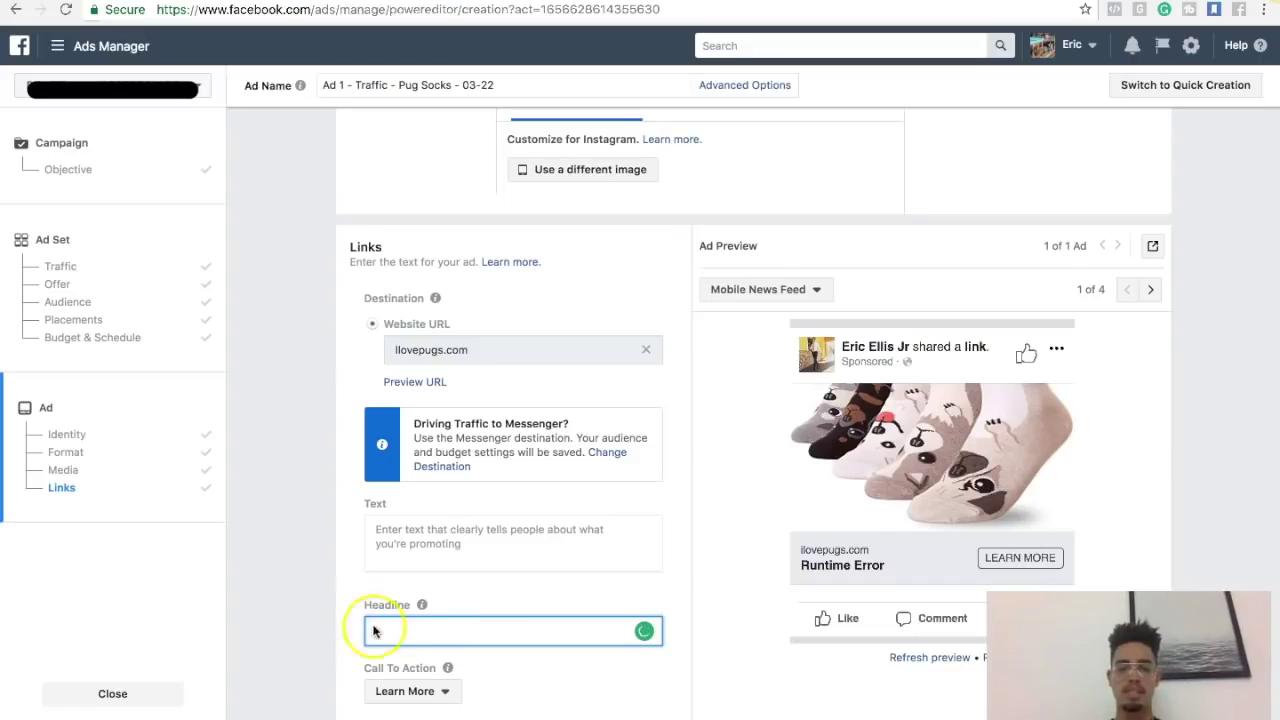
mouse_move(437, 592)
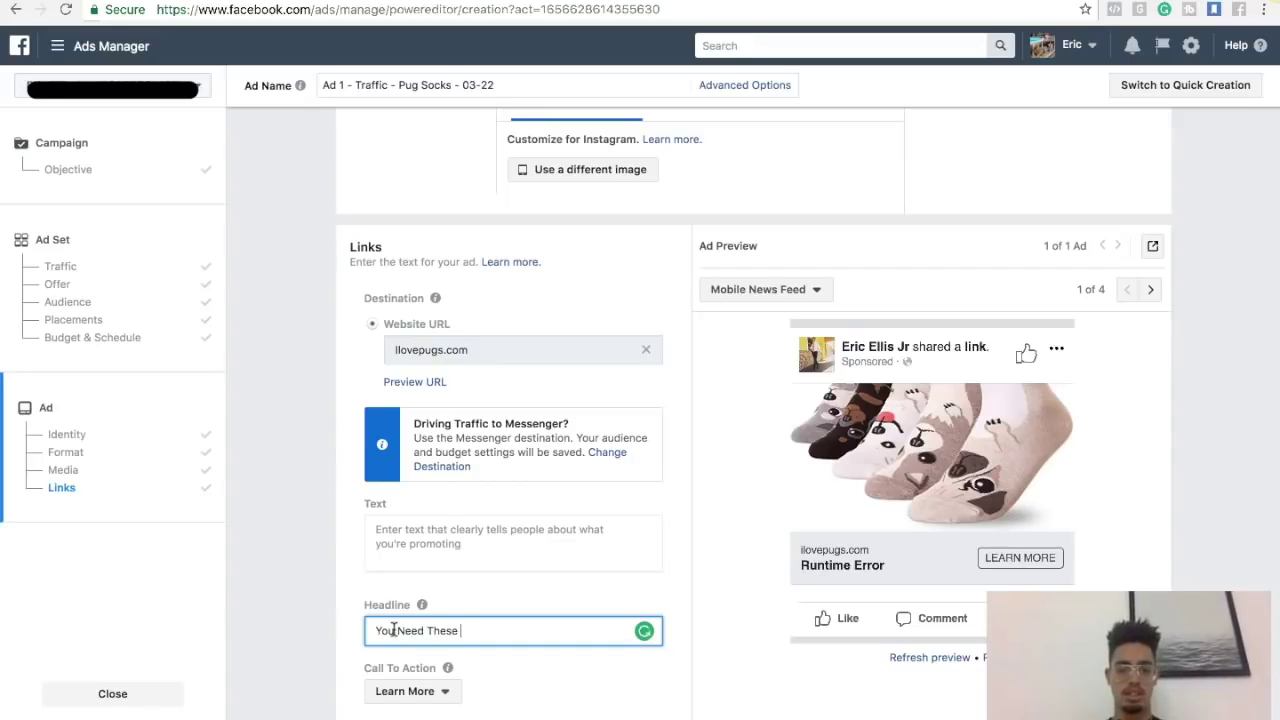
type("Socks!")
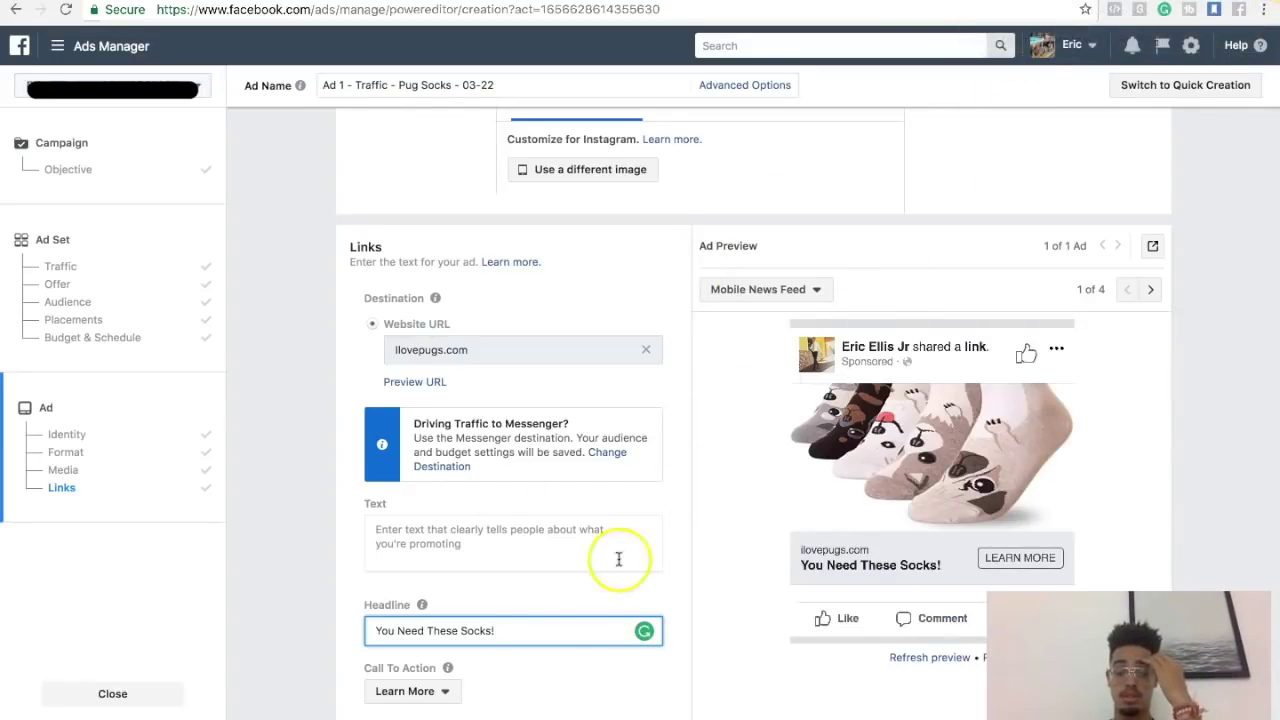
Change the ad's headline to "Do You Love Pugs? If So You Need These Socks!"
left_click_drag(529, 628, 378, 630)
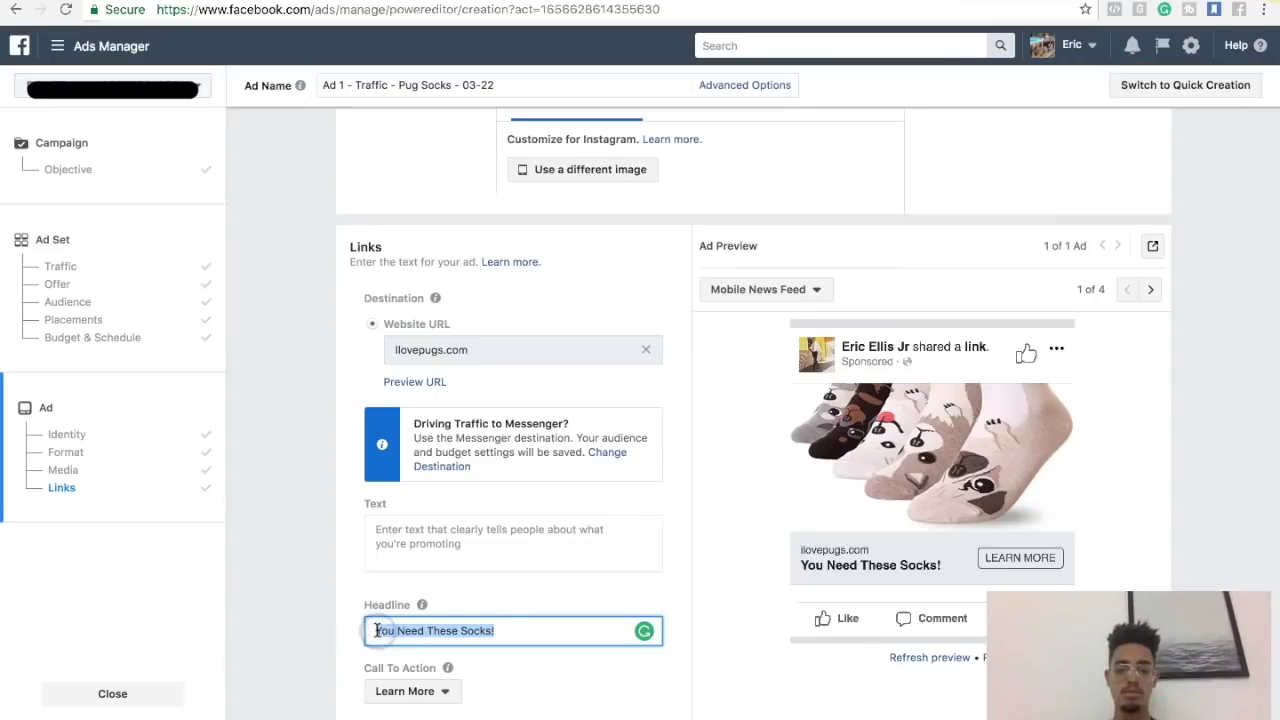
type("Do You Love")
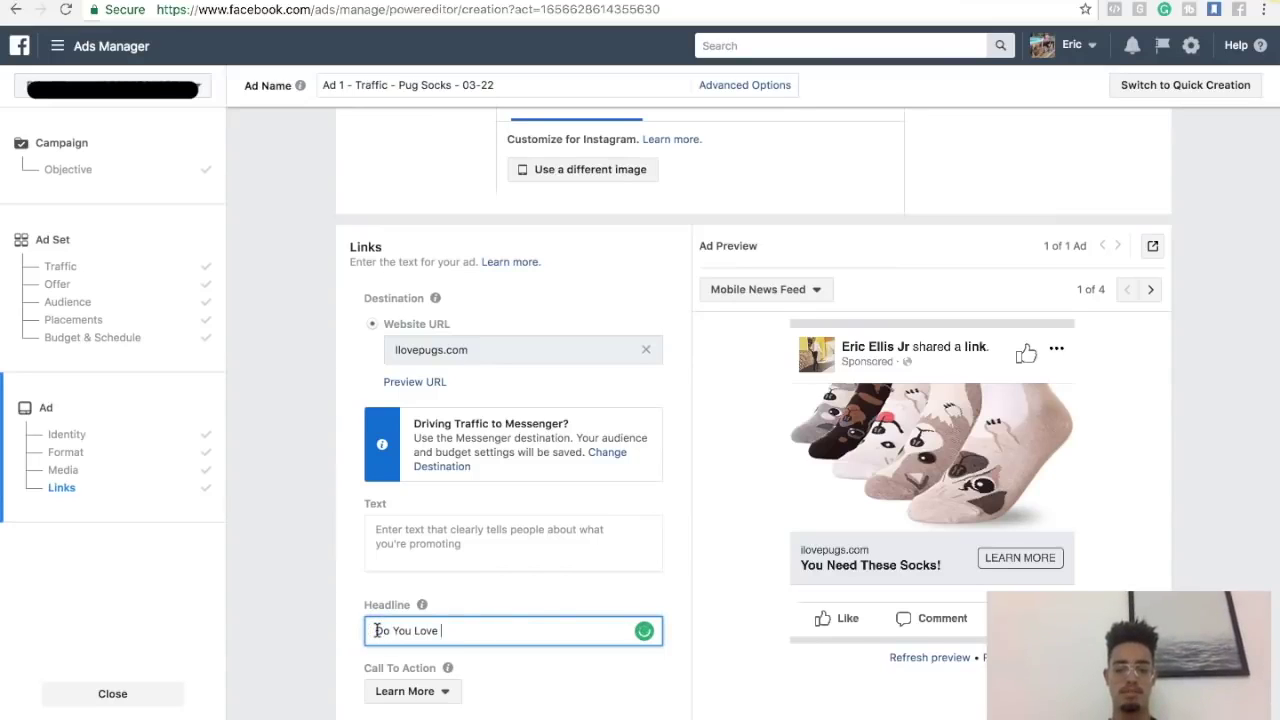
type(" Pugs")
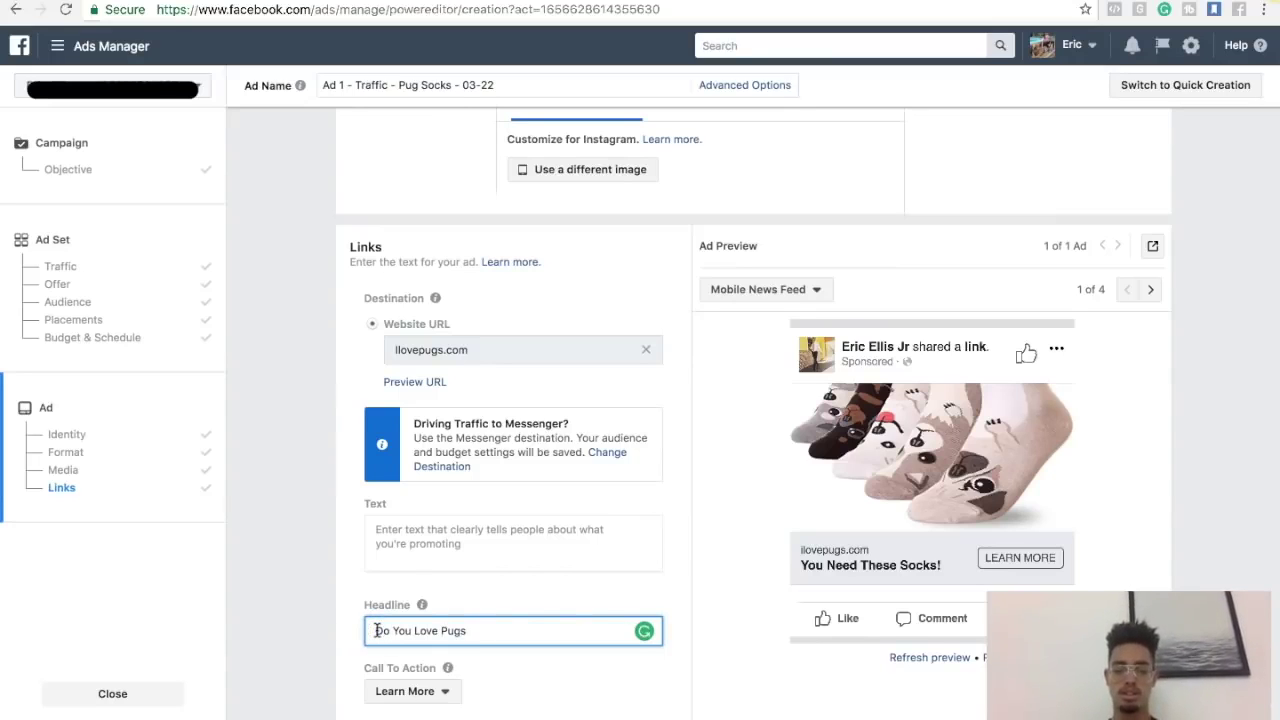
type("? If So ")
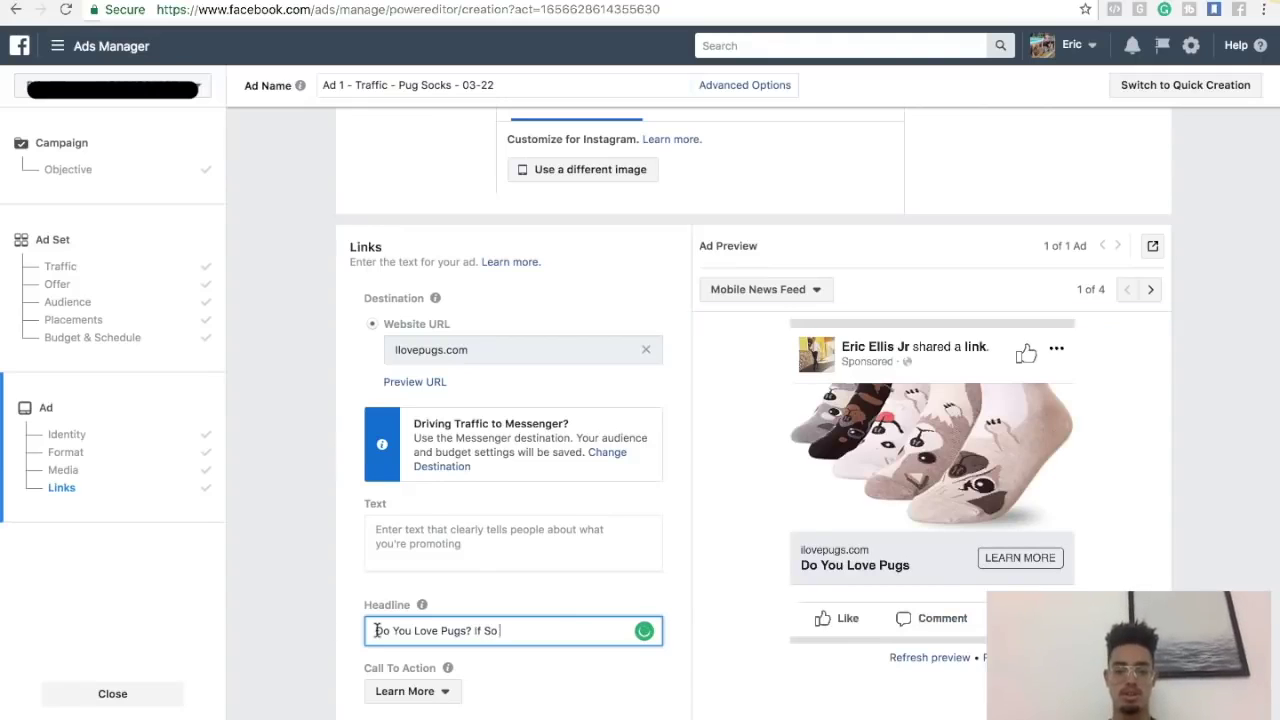
type("You Need These!")
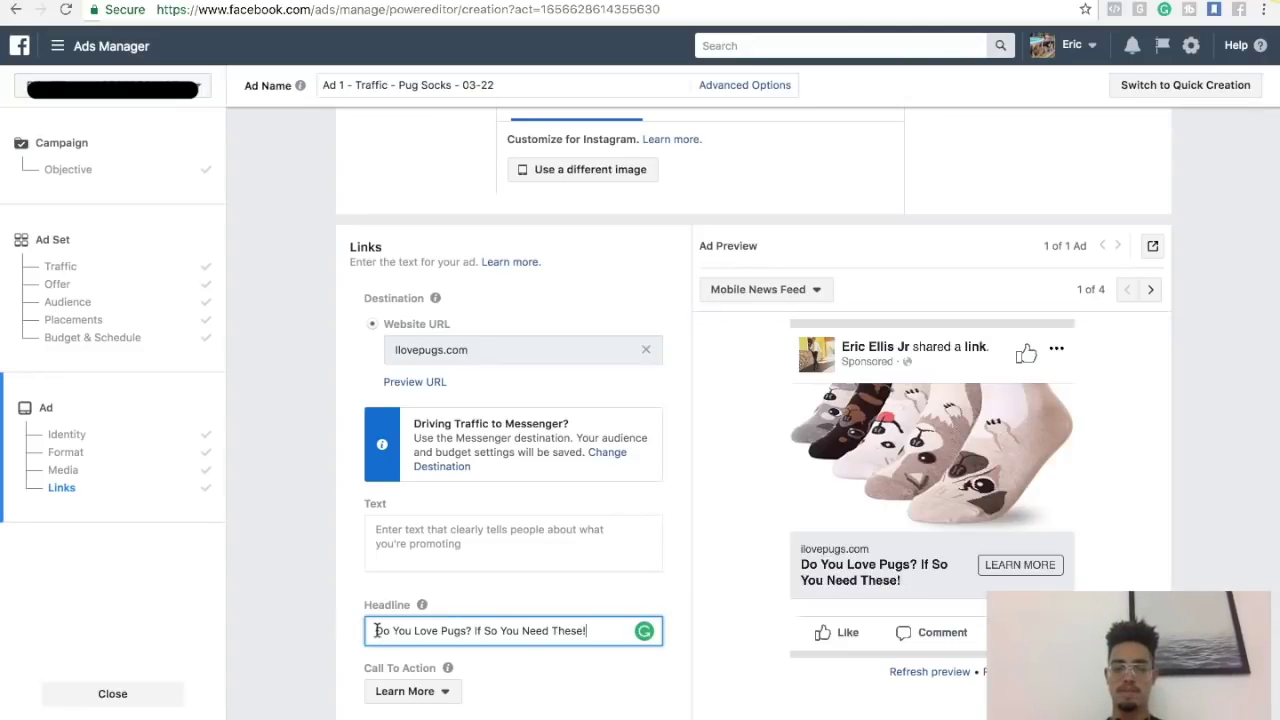
left_click(585, 630)
type("!")
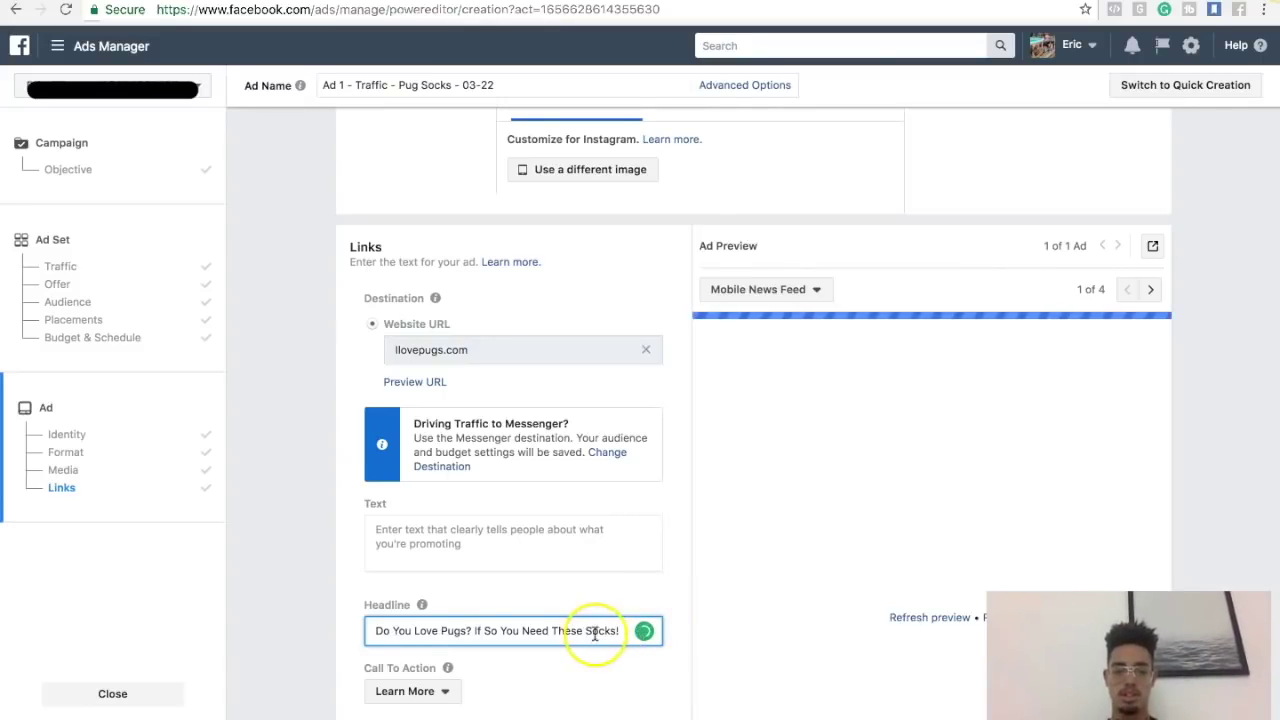
Try adding "<3" to the end of the headline and remove it again
left_click(621, 630)
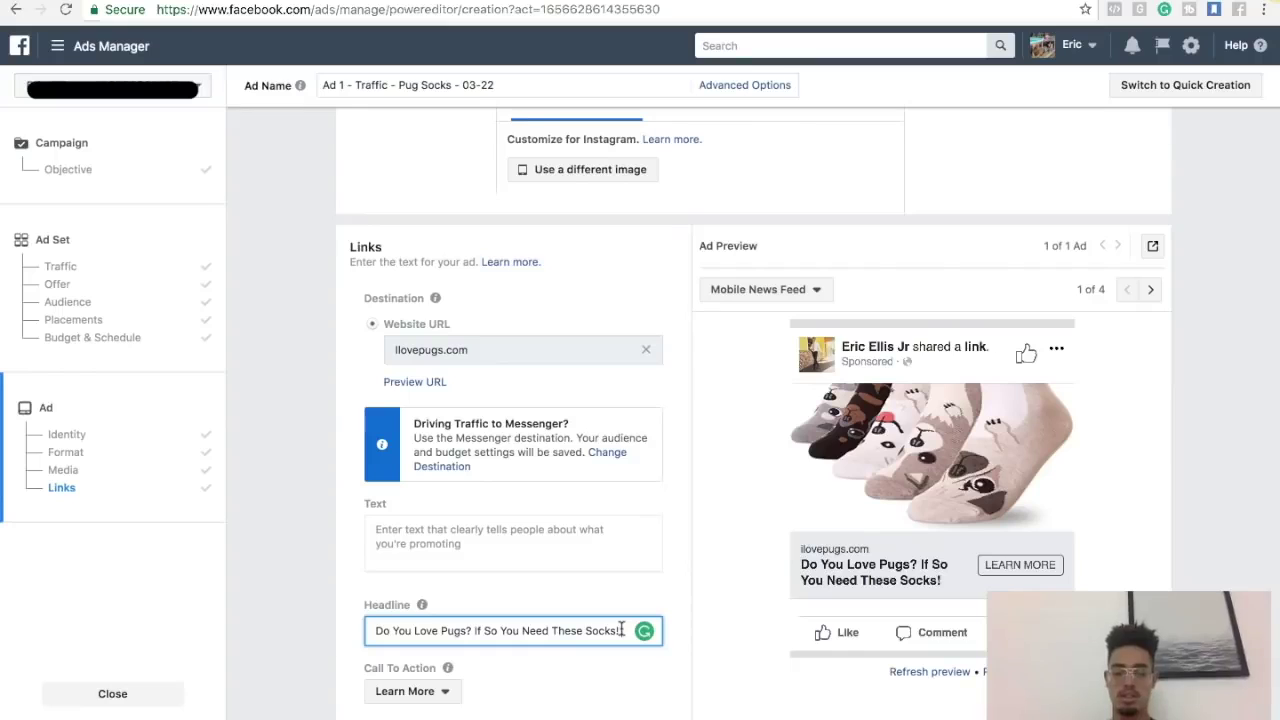
type("<3")
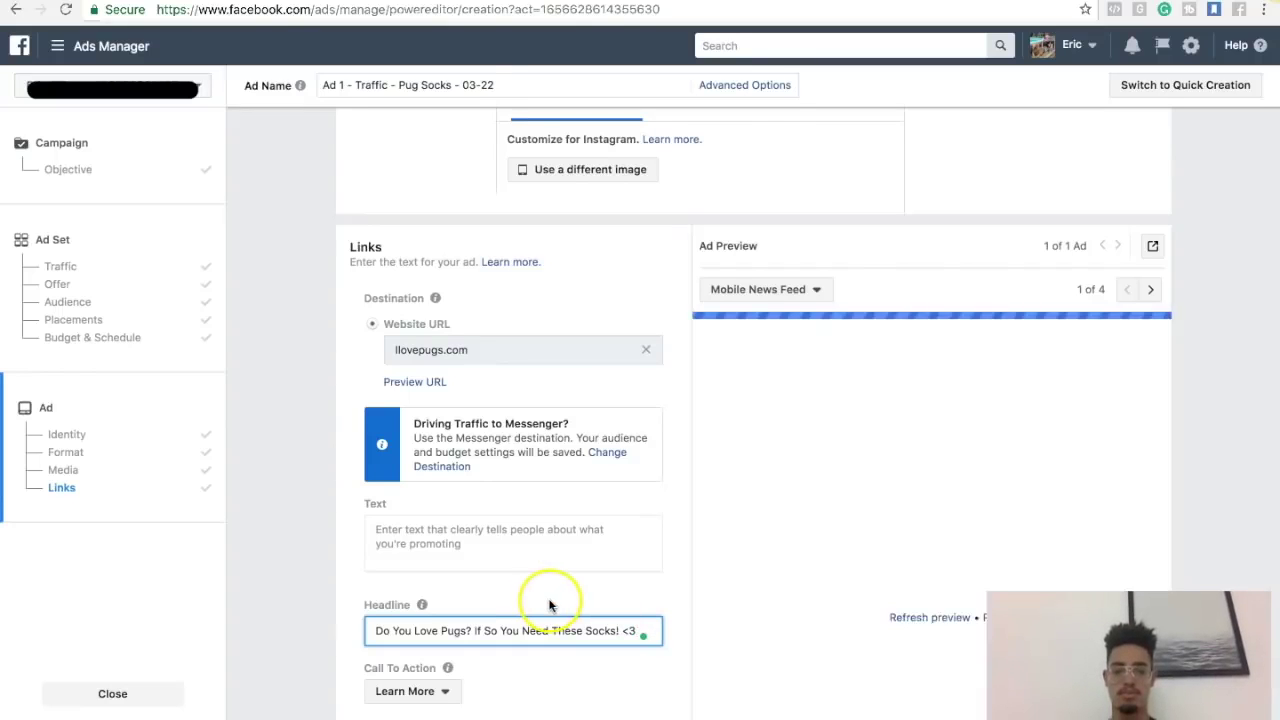
left_click(541, 601)
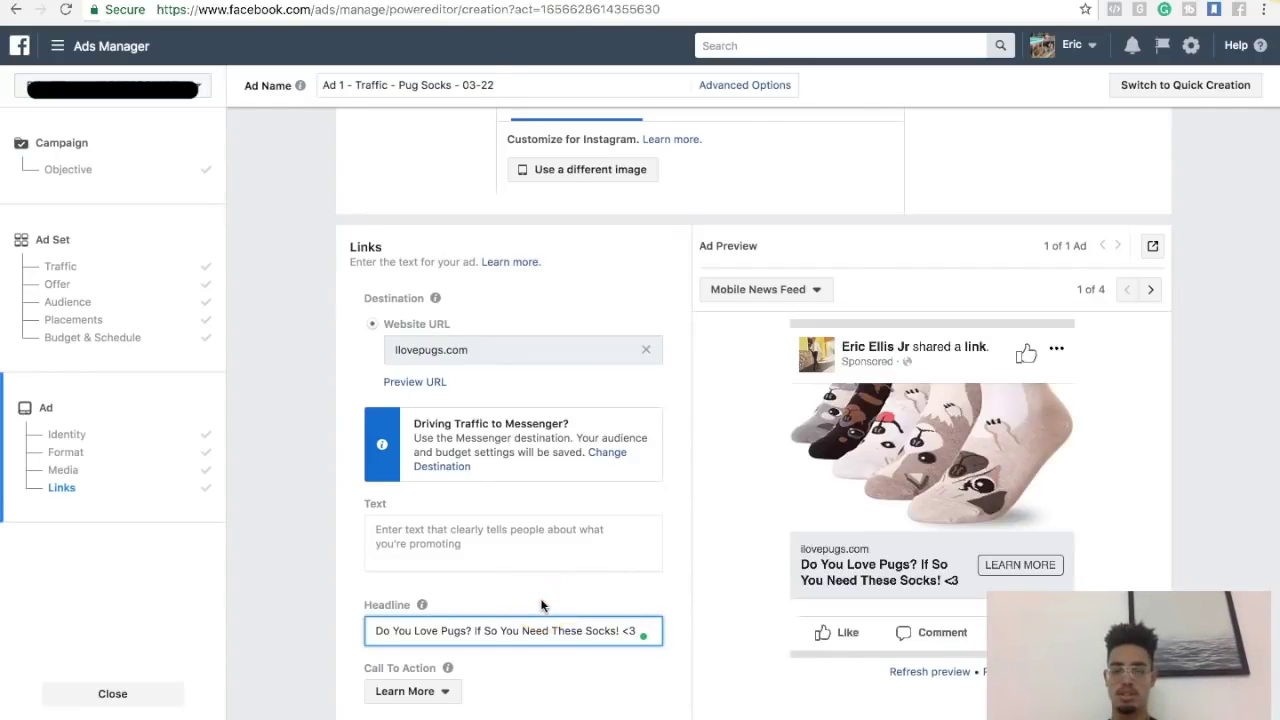
left_click(535, 612)
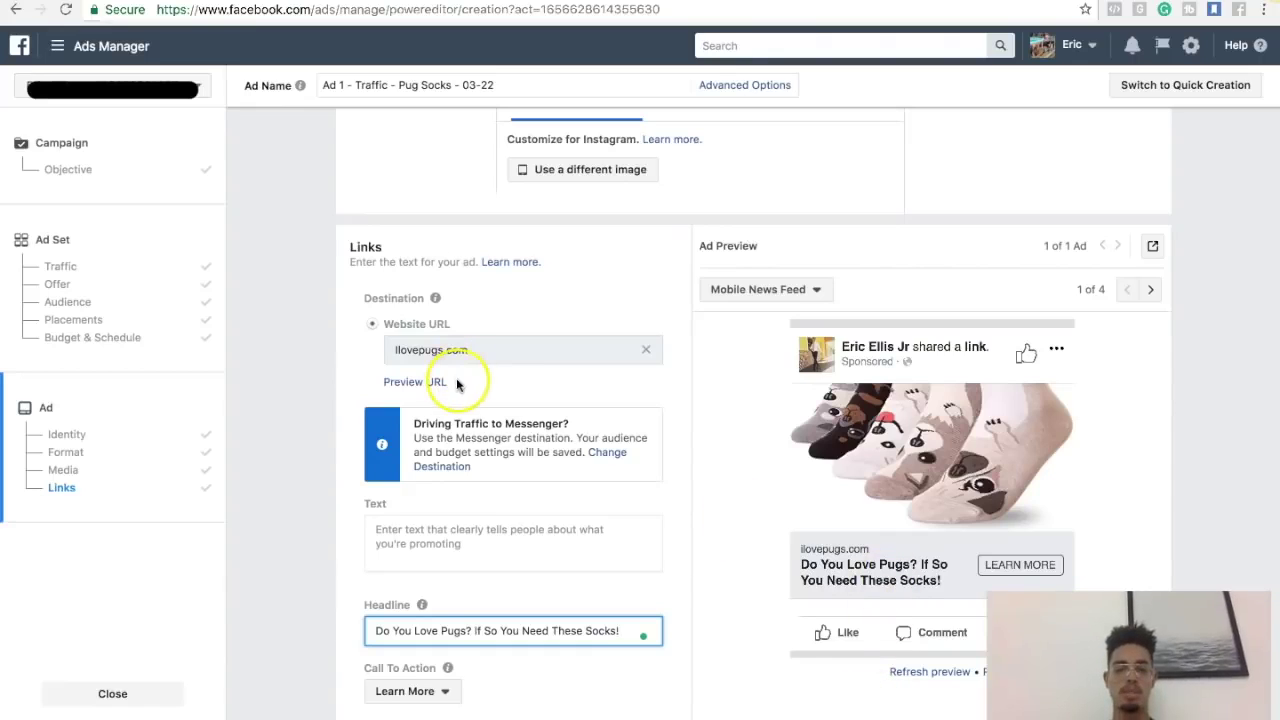
Enter "[Attention Pug Lovers]" as the ad's text
left_click(445, 535)
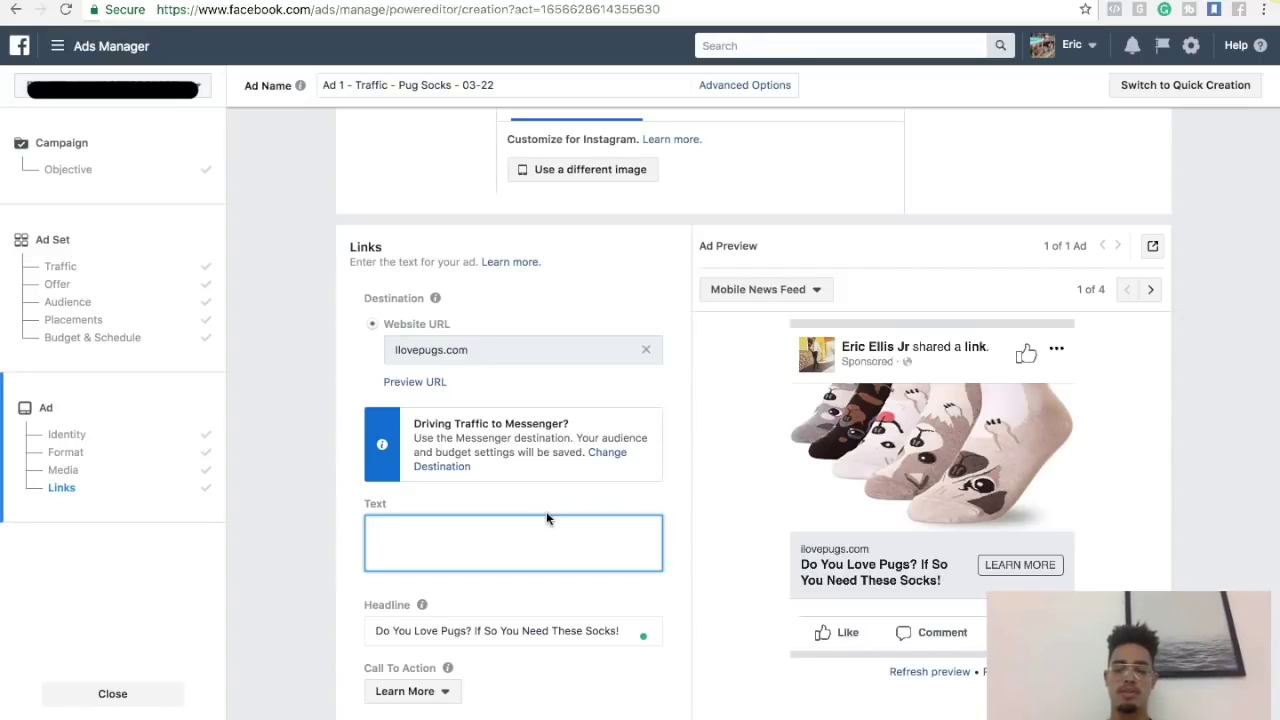
type("[")
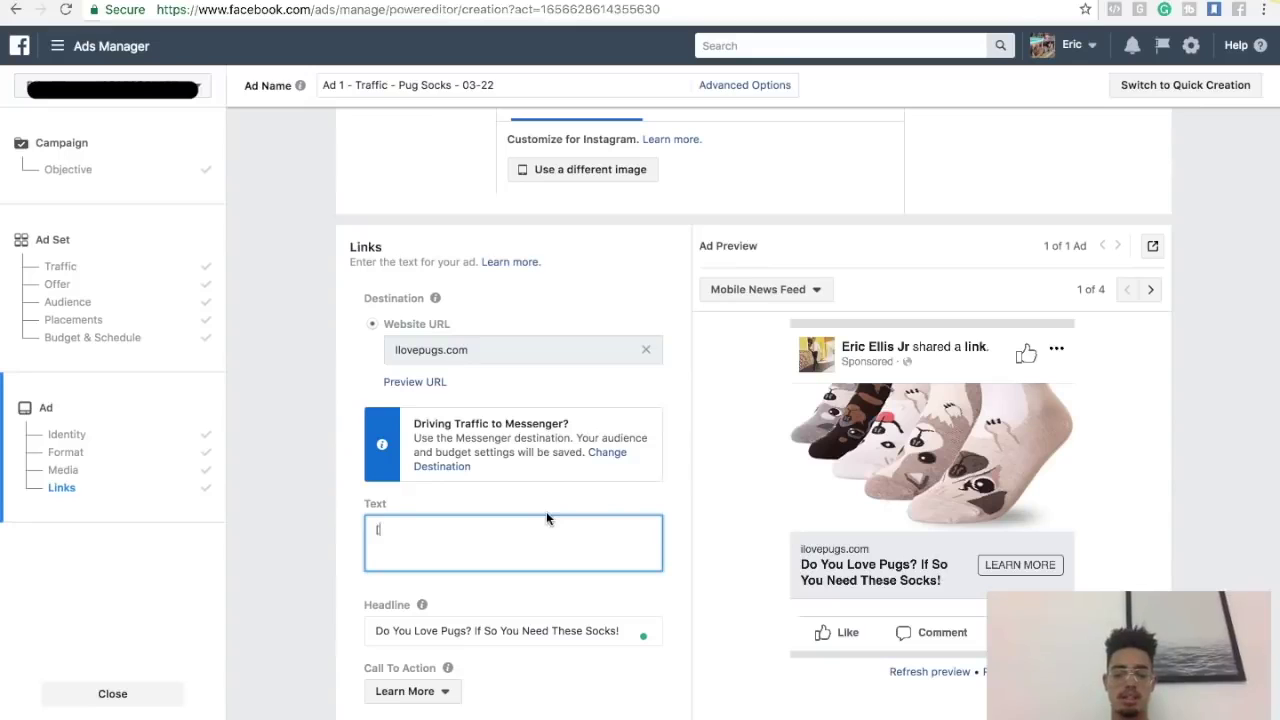
type("Pug]")
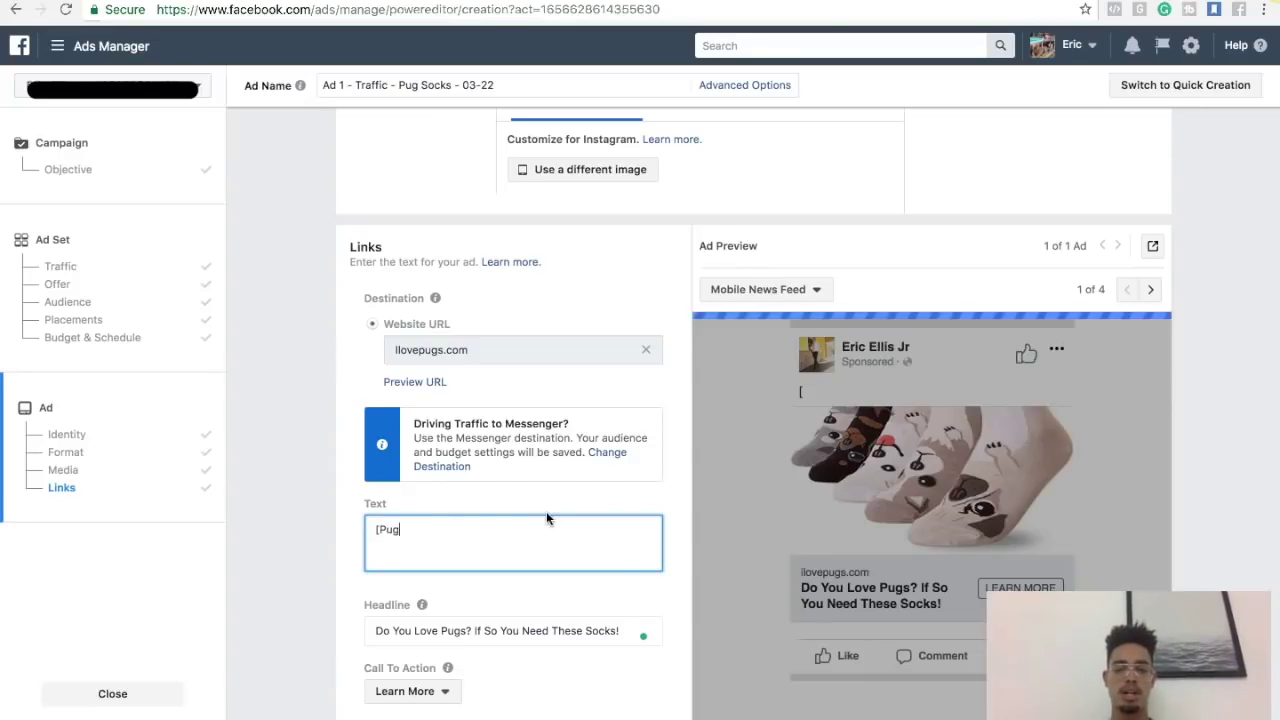
key("BackSpace")
key("BackSpace")
key("BackSpace")
key("BackSpace")
type("Attention Pug")
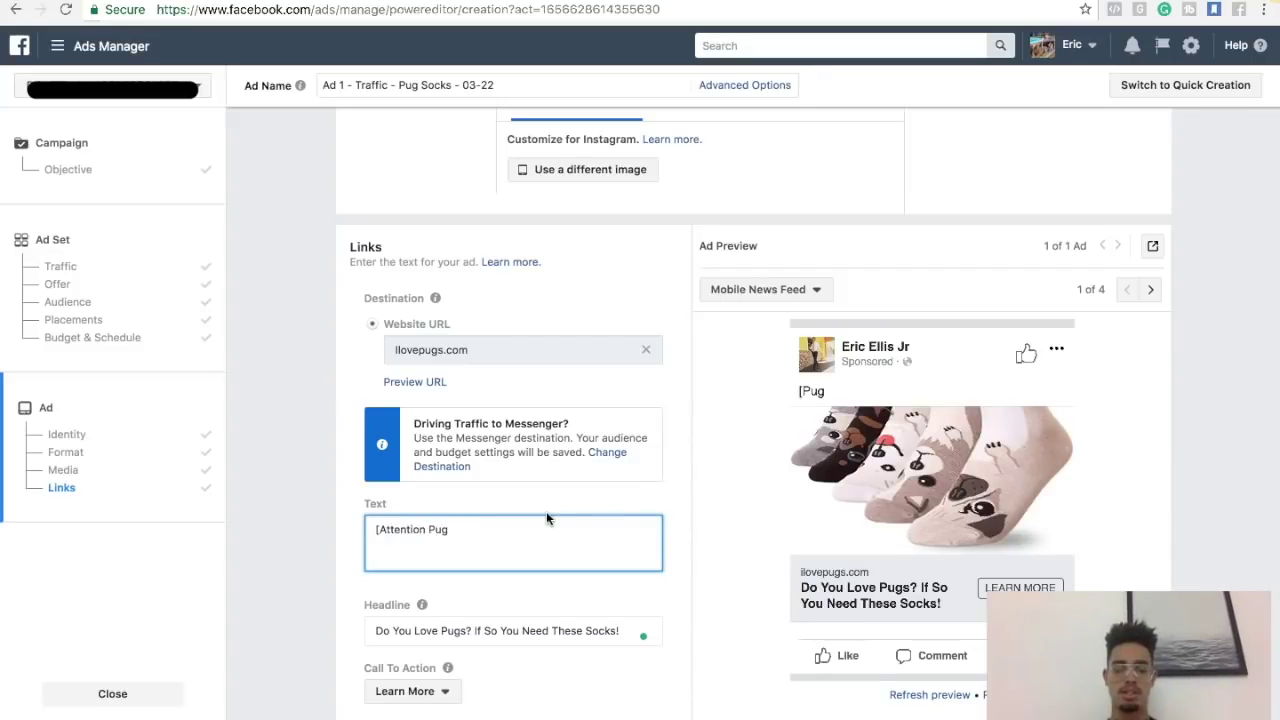
type(" Lovers")
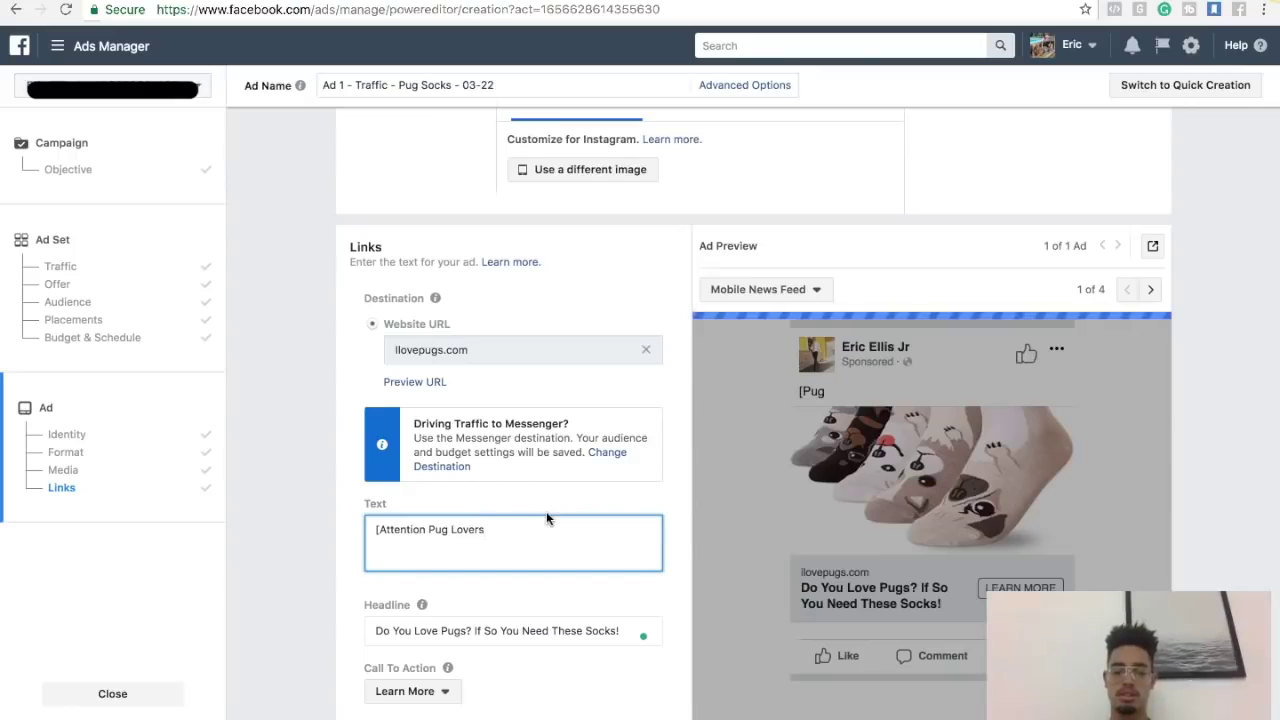
type("]")
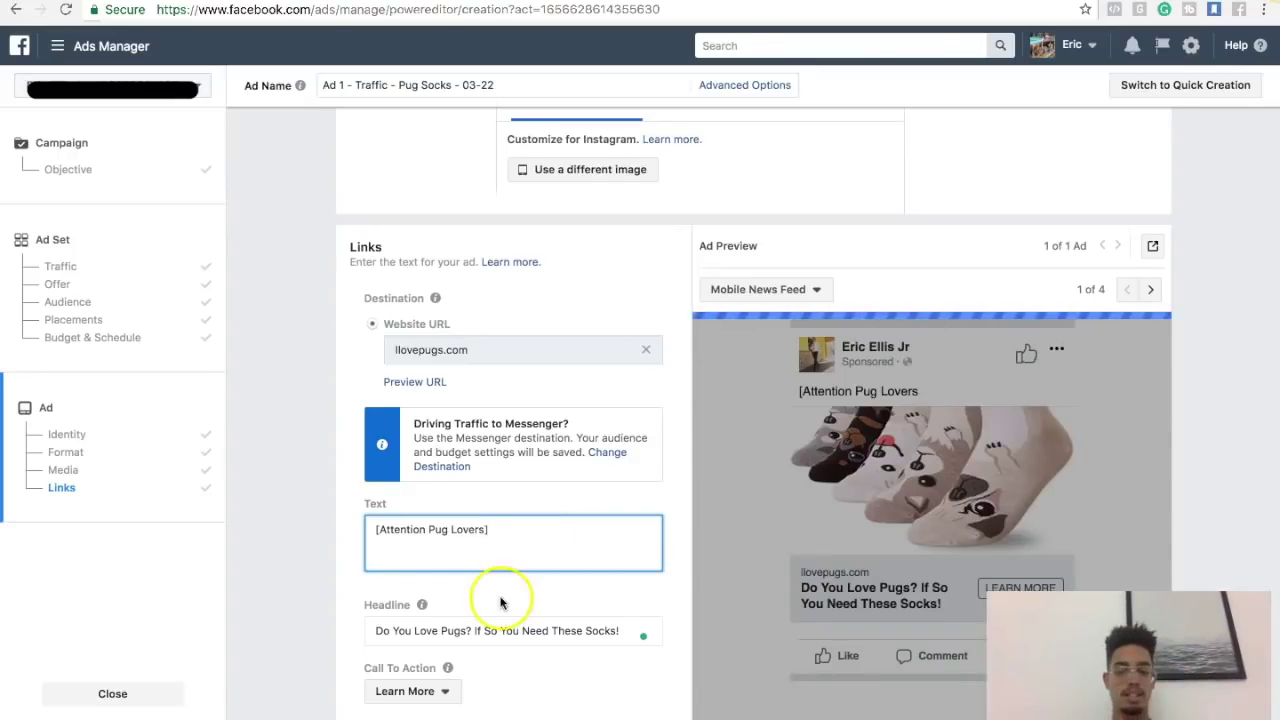
Copy the whole headline and replace it with "%10 Discount On First Time Customers!"
left_click_drag(380, 628, 670, 648)
key("ctrl+c")
key("BackSpace")
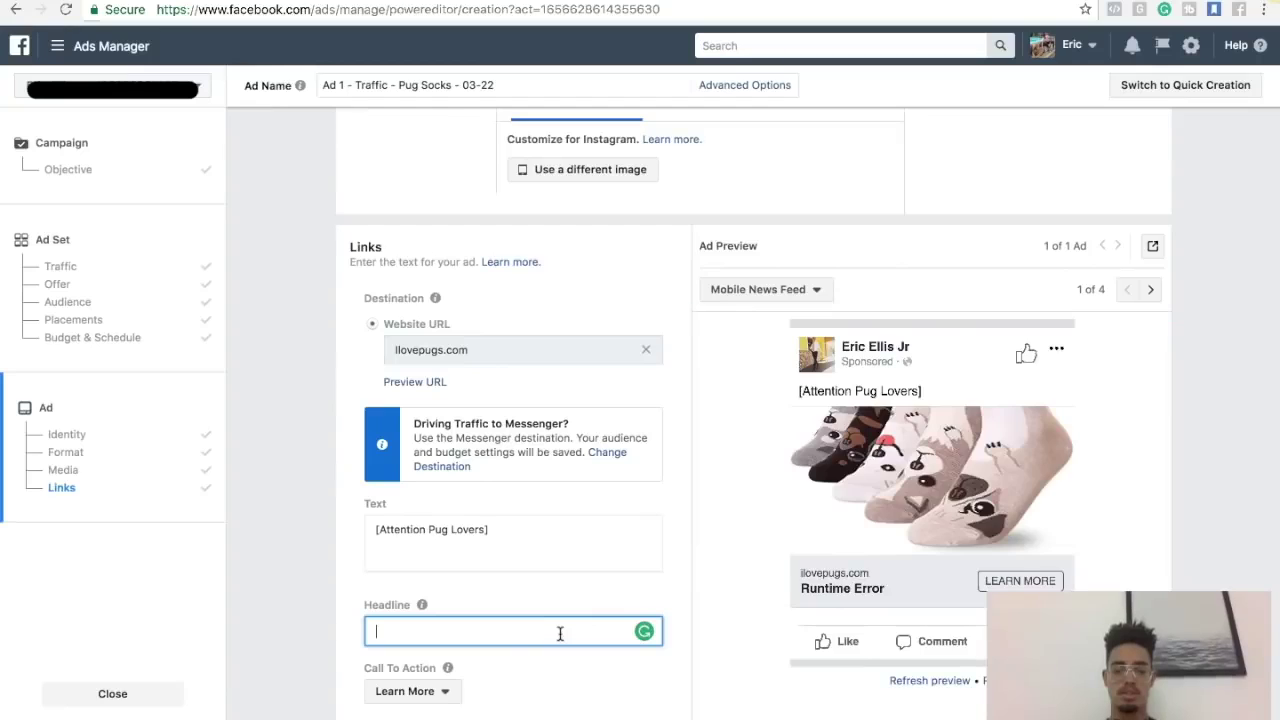
type("%10 ")
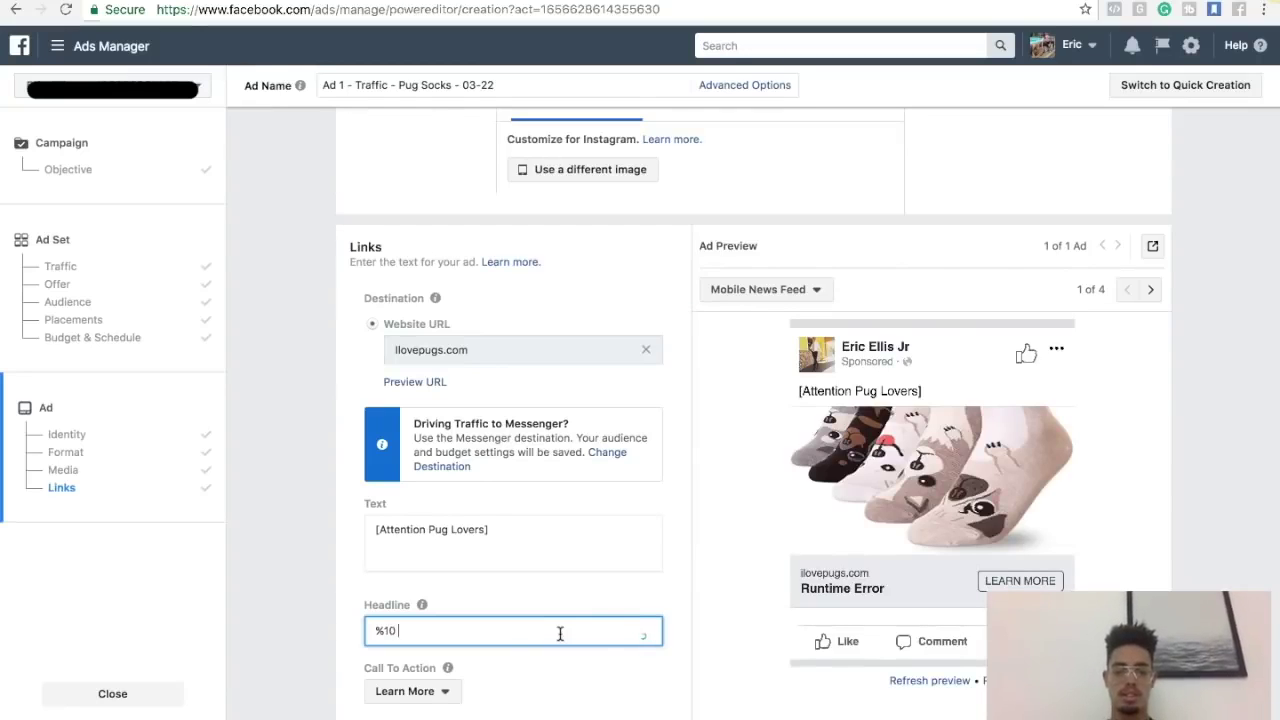
type("Dis")
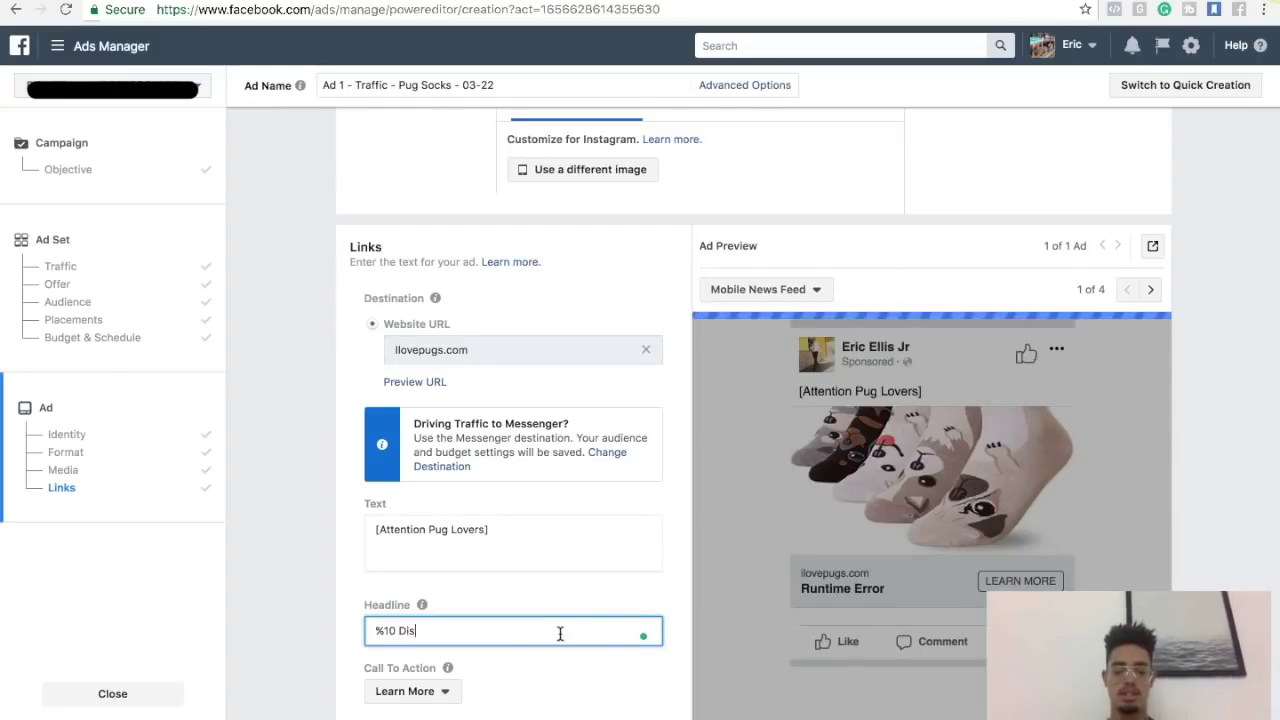
type("count On")
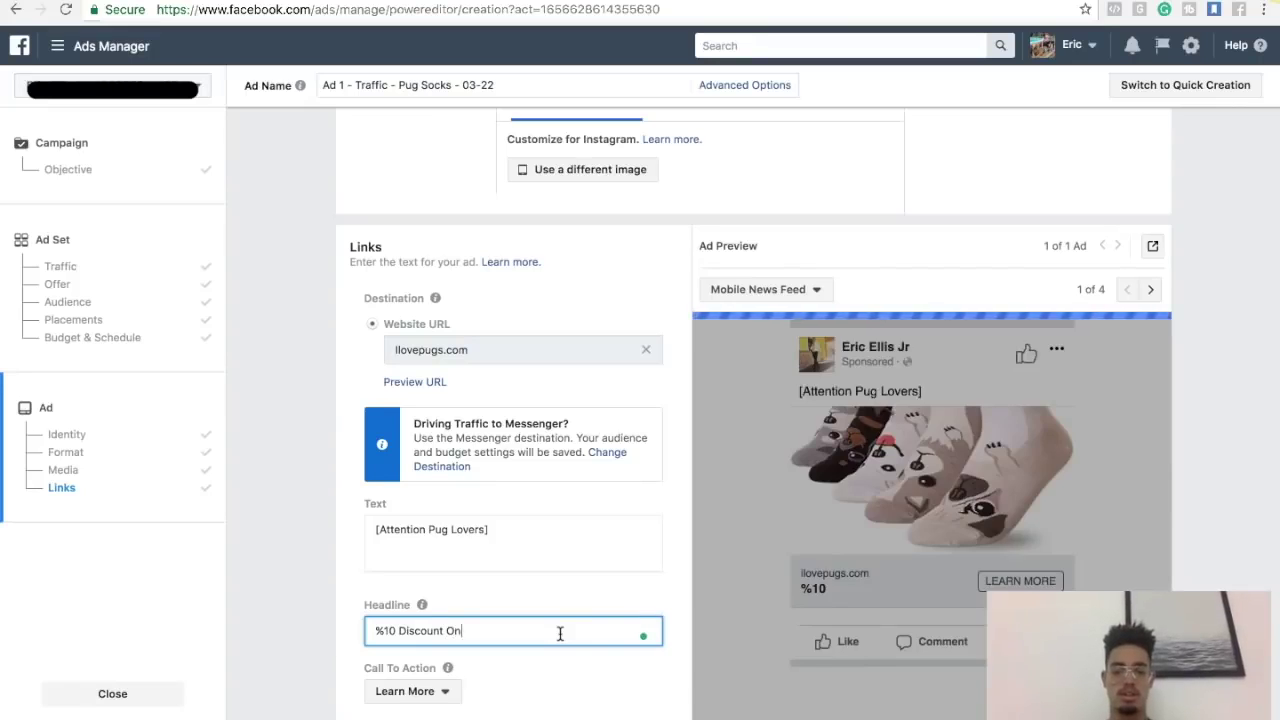
type(" First")
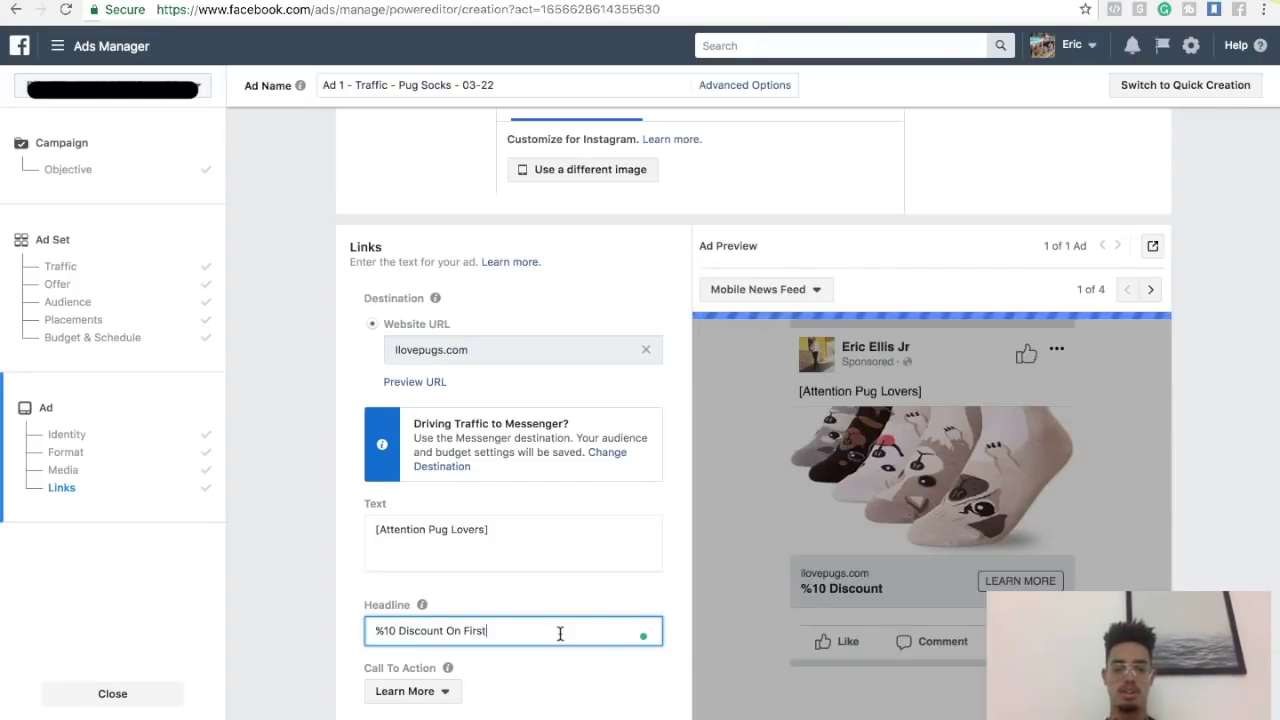
type(" Time")
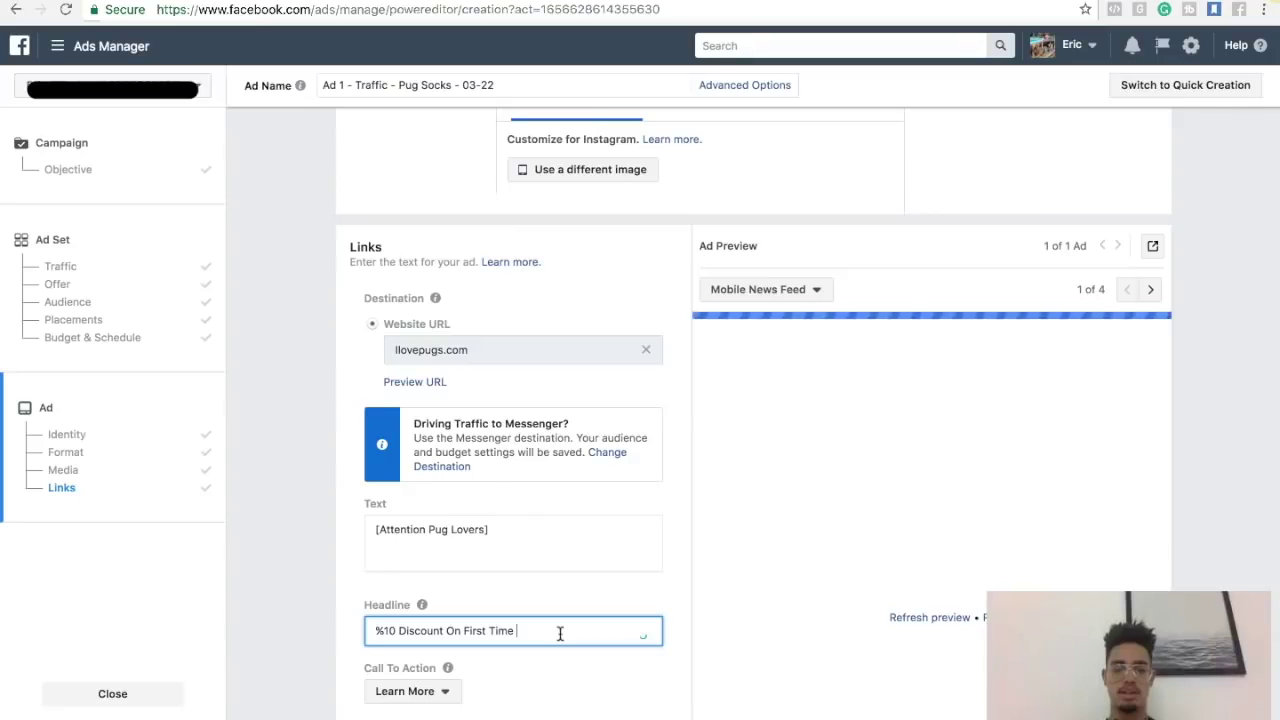
type(" Customers!")
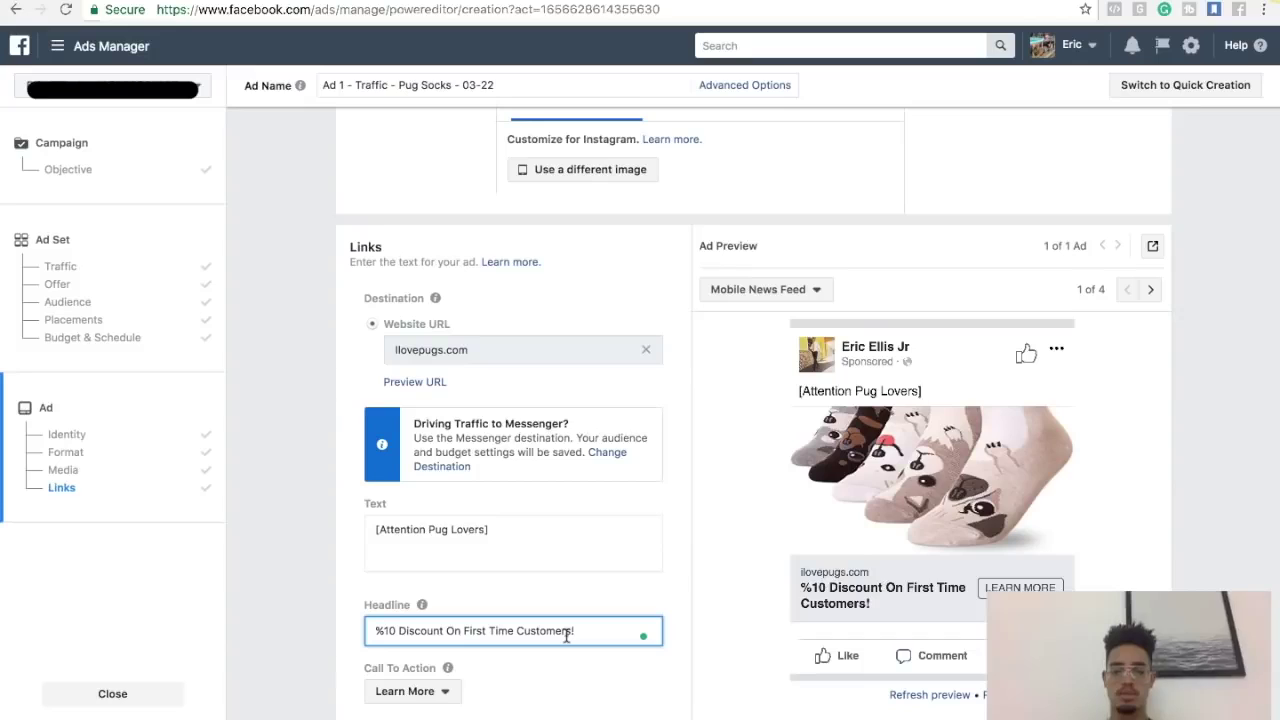
Try starting the discount headline with "We want to Give you"
left_click(375, 630)
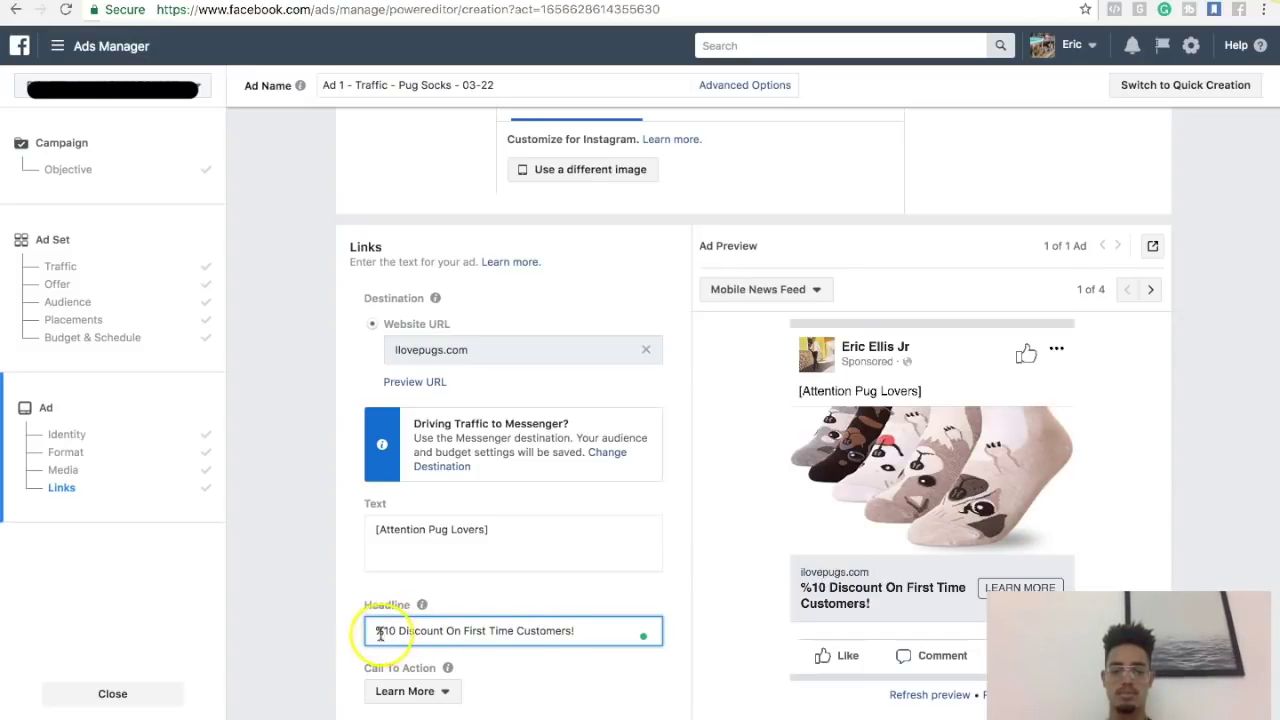
left_click(375, 630)
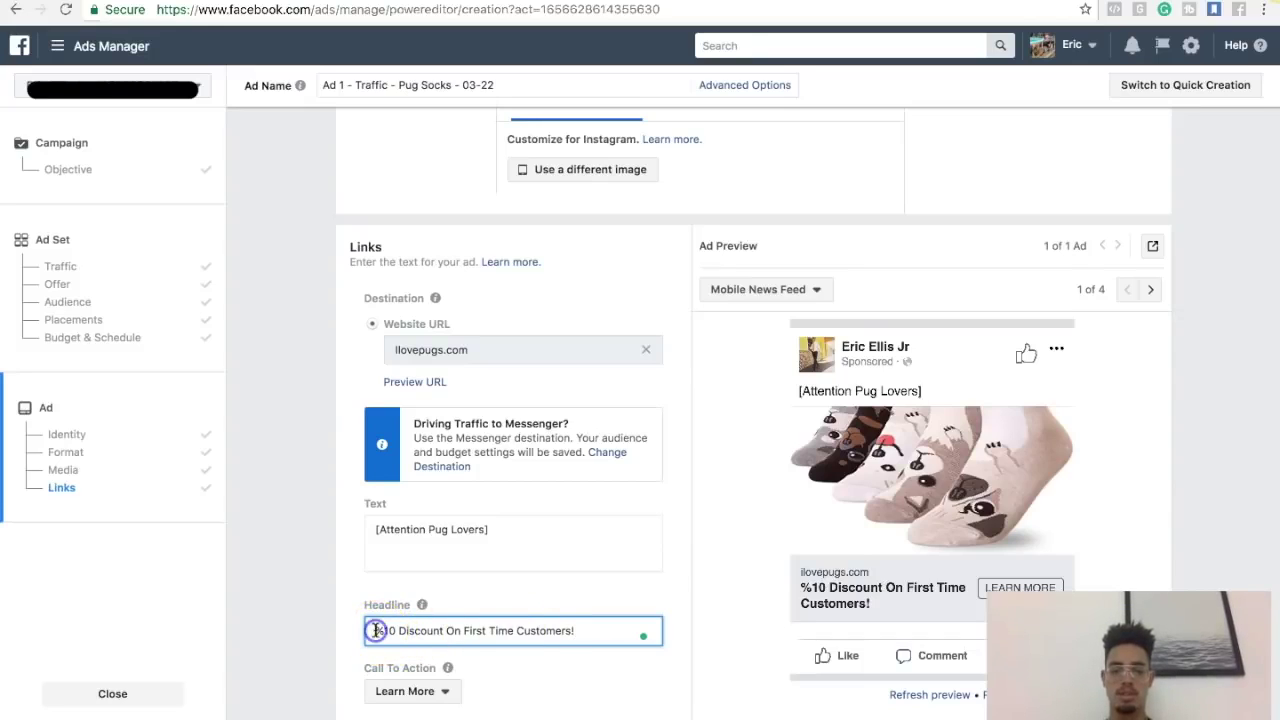
type("We wa")
type("nt to Give y")
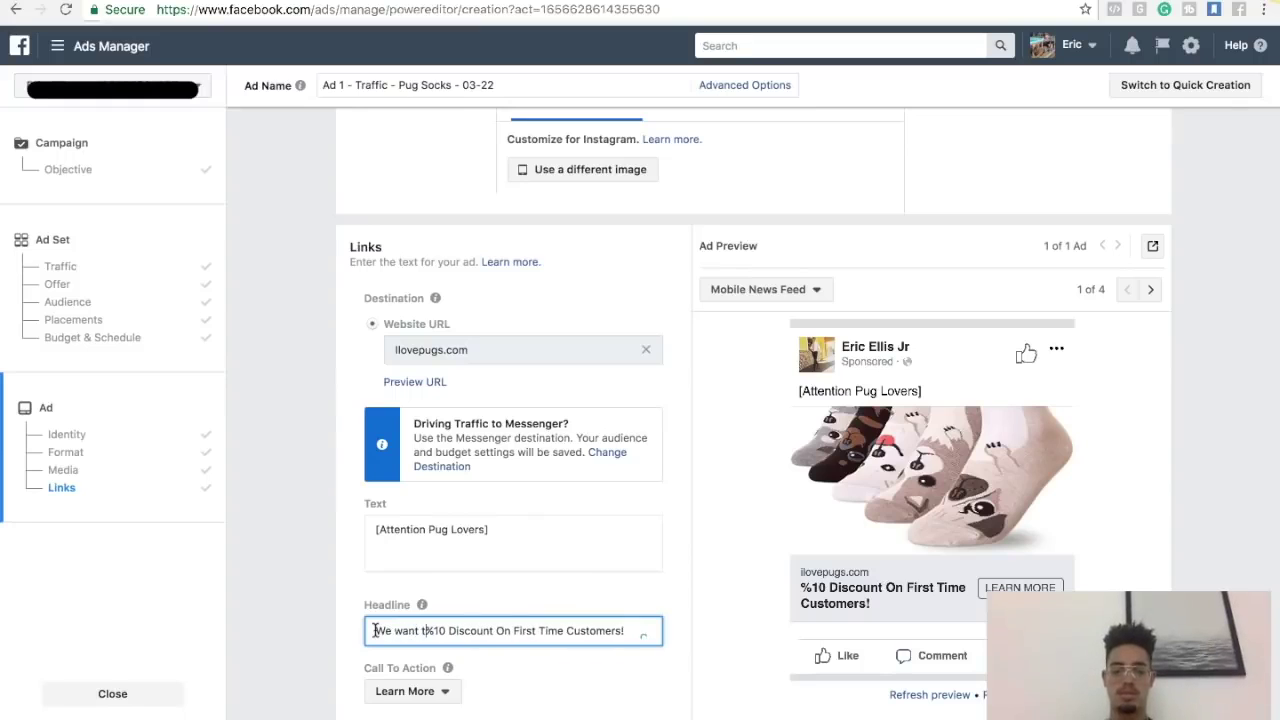
type("ou")
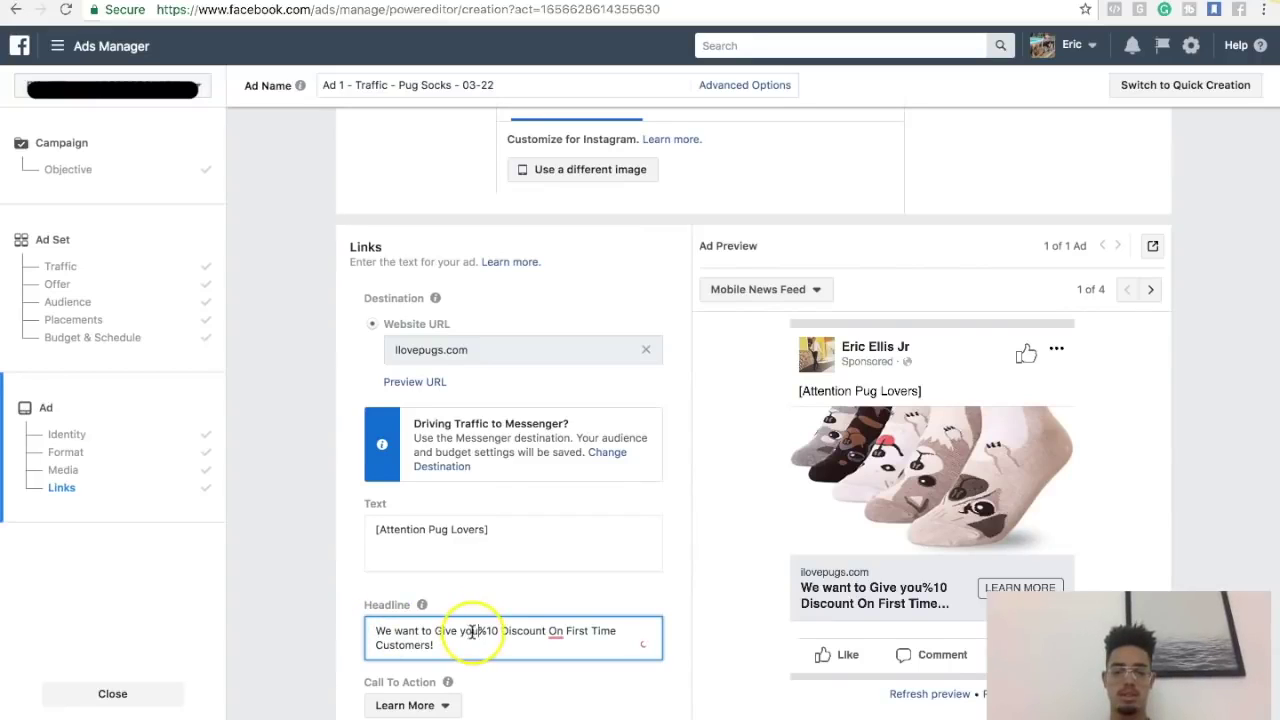
Reword the headline to "Giving %10 Discount to First Time Customers!"
left_click_drag(480, 633, 320, 636)
type("Giving")
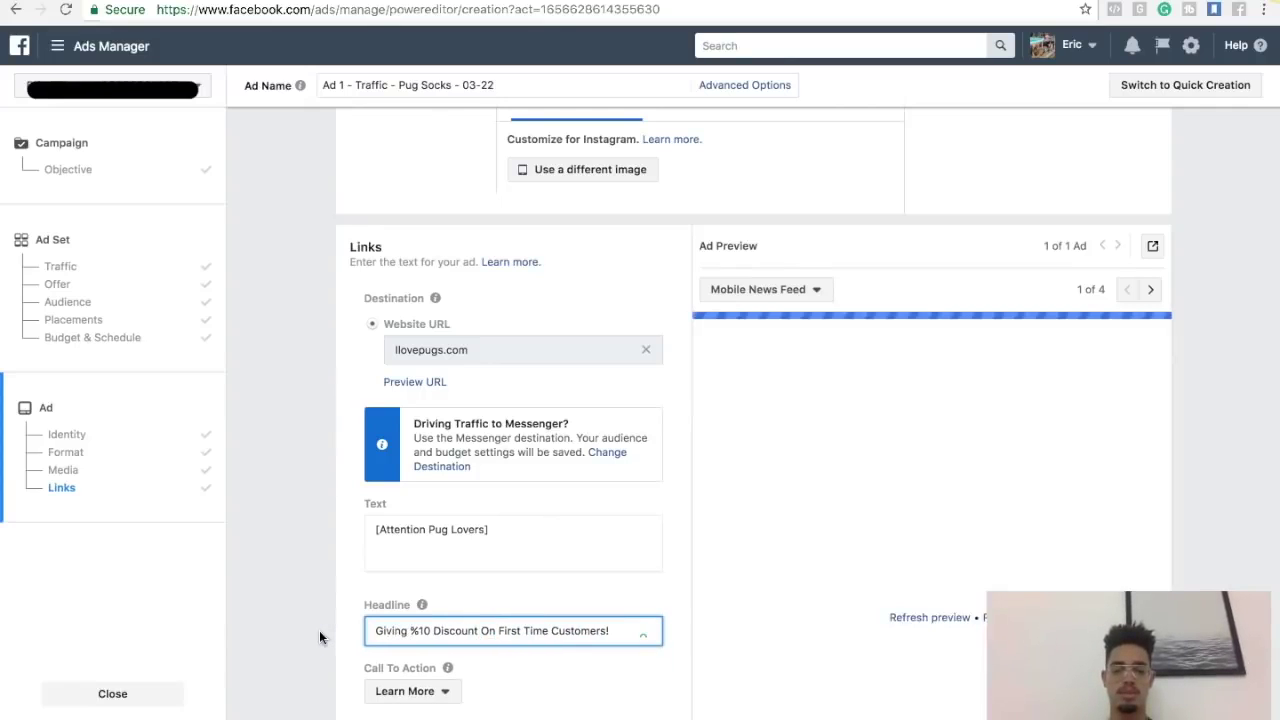
left_click(433, 627)
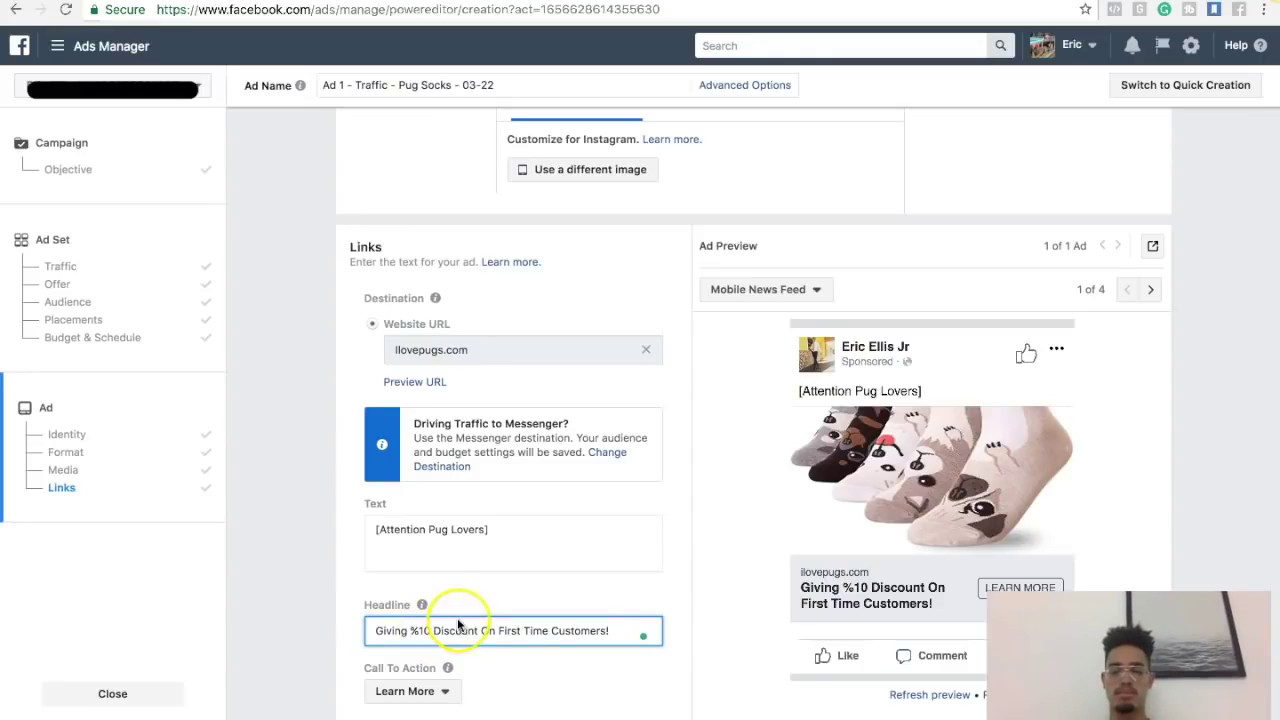
left_click(497, 630)
key("BackSpace")
key("BackSpace")
type("to")
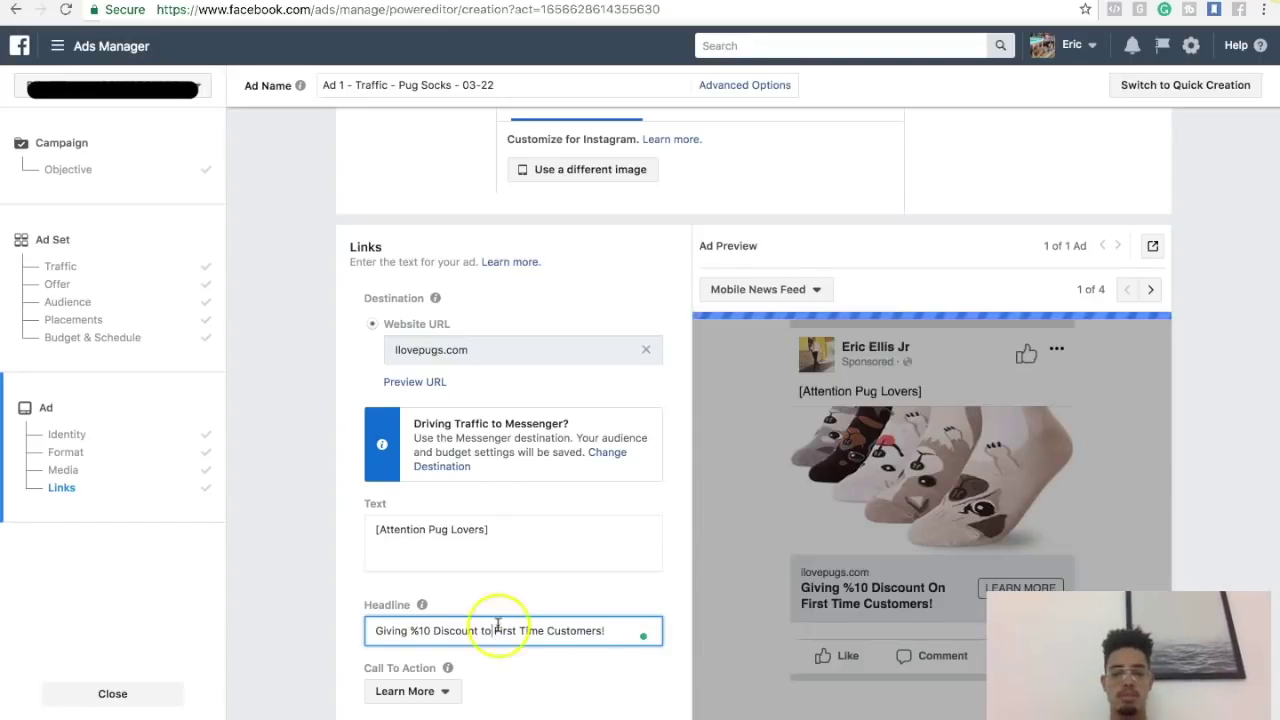
Paste the copied line "Do You Love Pugs? If So You Need These Socks!" after "[Attention Pug Lovers]" in the ad's text
left_click(497, 534)
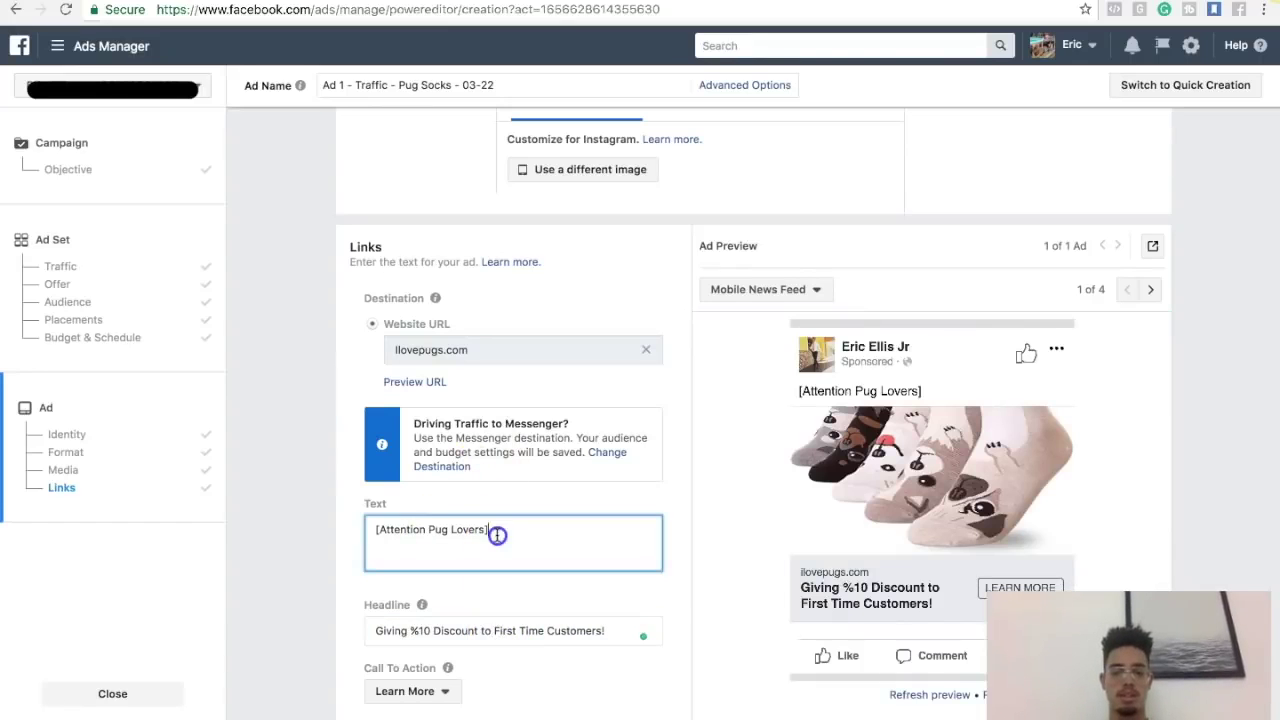
key("ctrl+v")
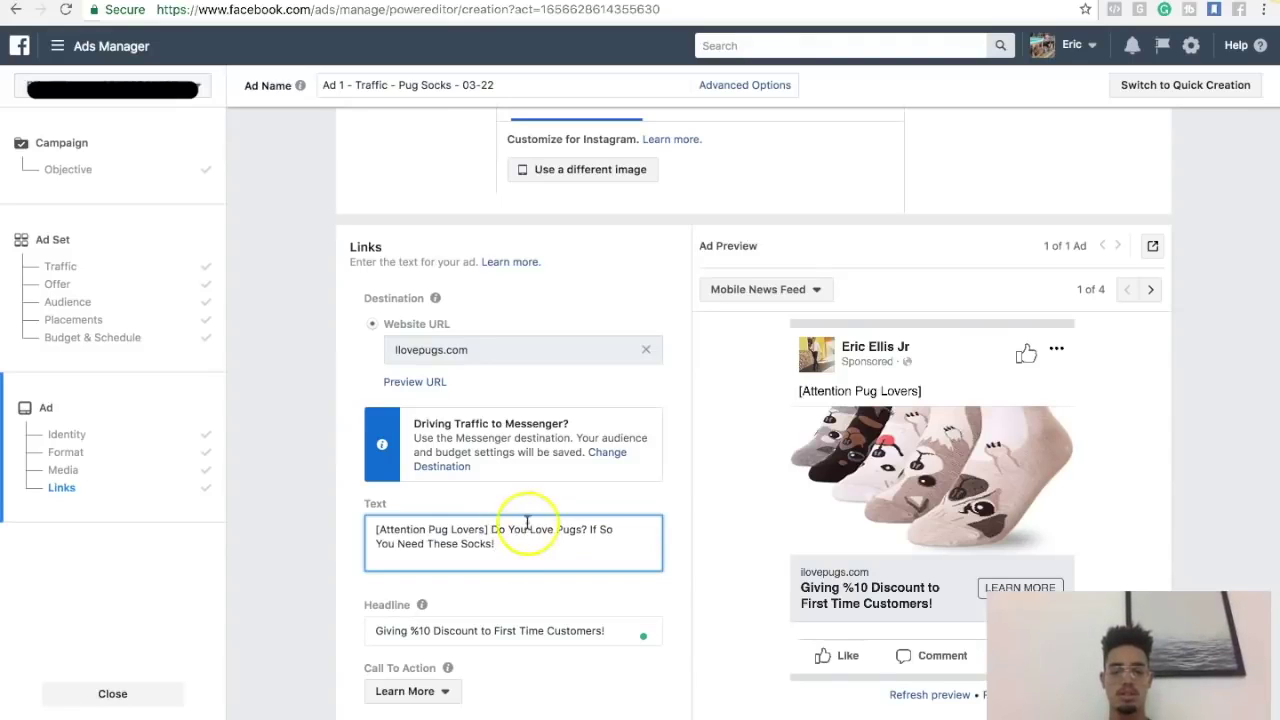
Start a new paragraph in the ad text reading "To show our appreciation, to the ppug lovers community,"
left_click(534, 537)
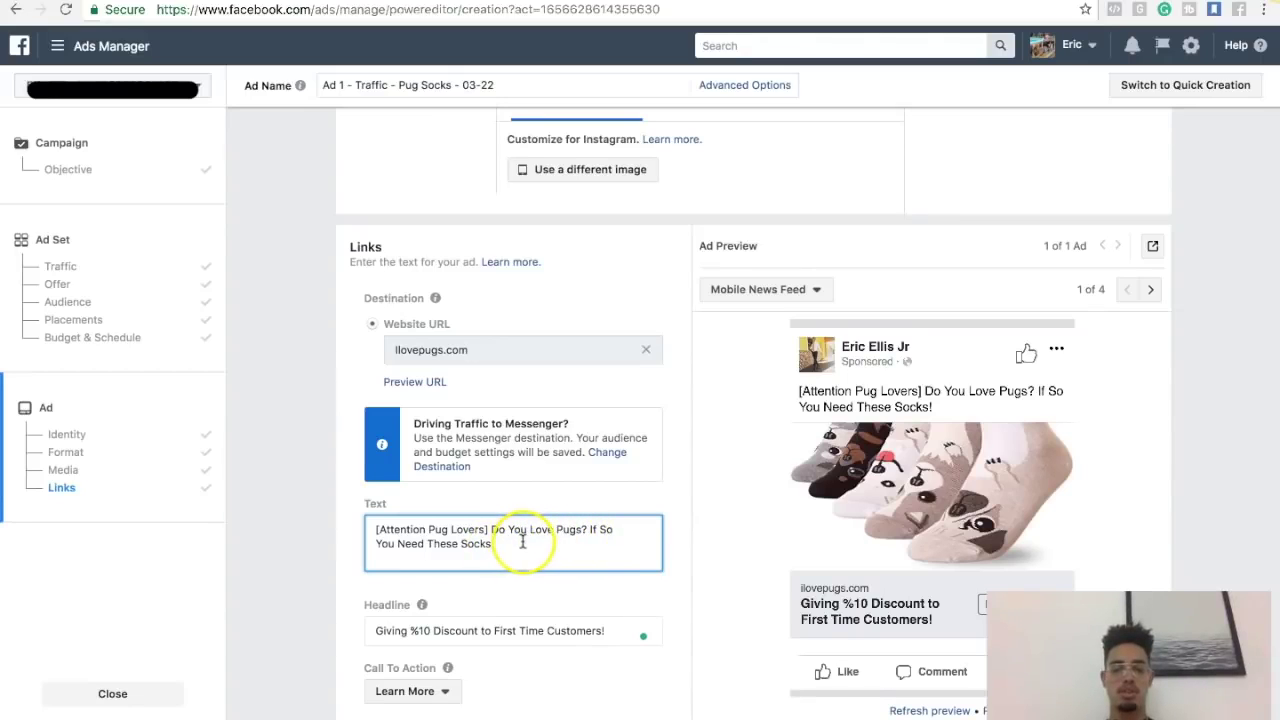
key("Return")
key("Return")
type("To show our appreciation, to th")
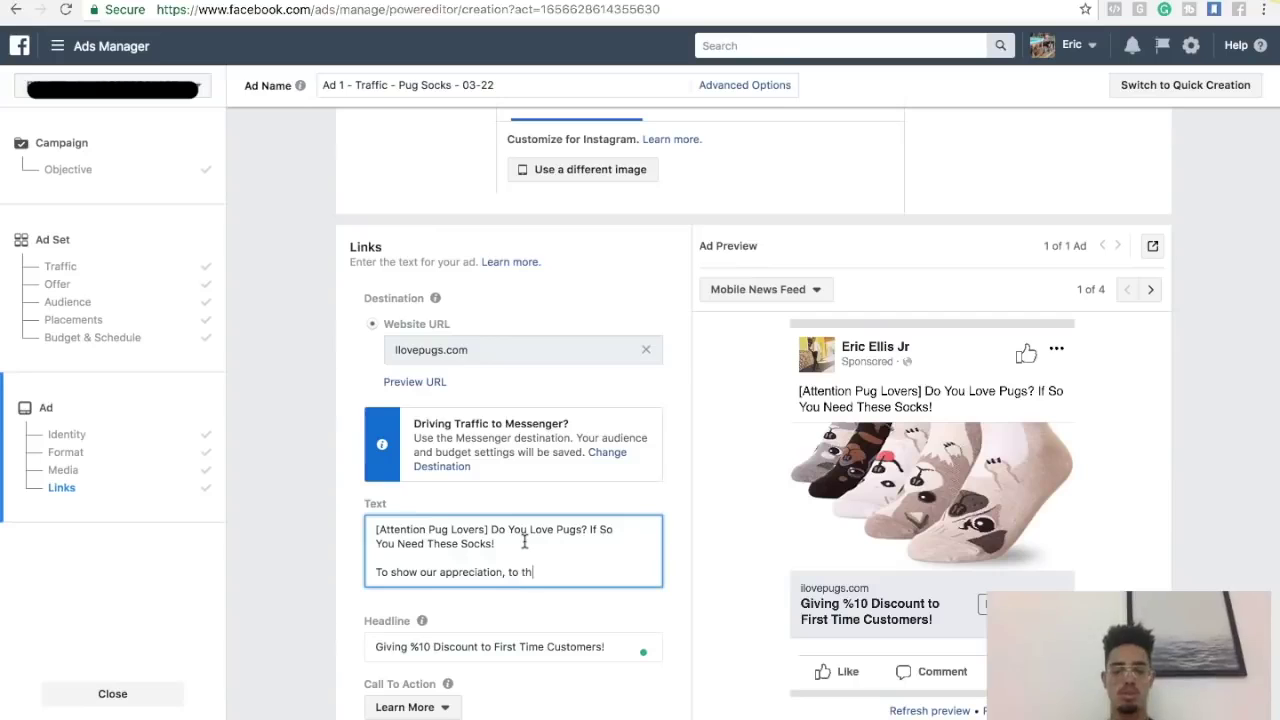
type("e ppug ")
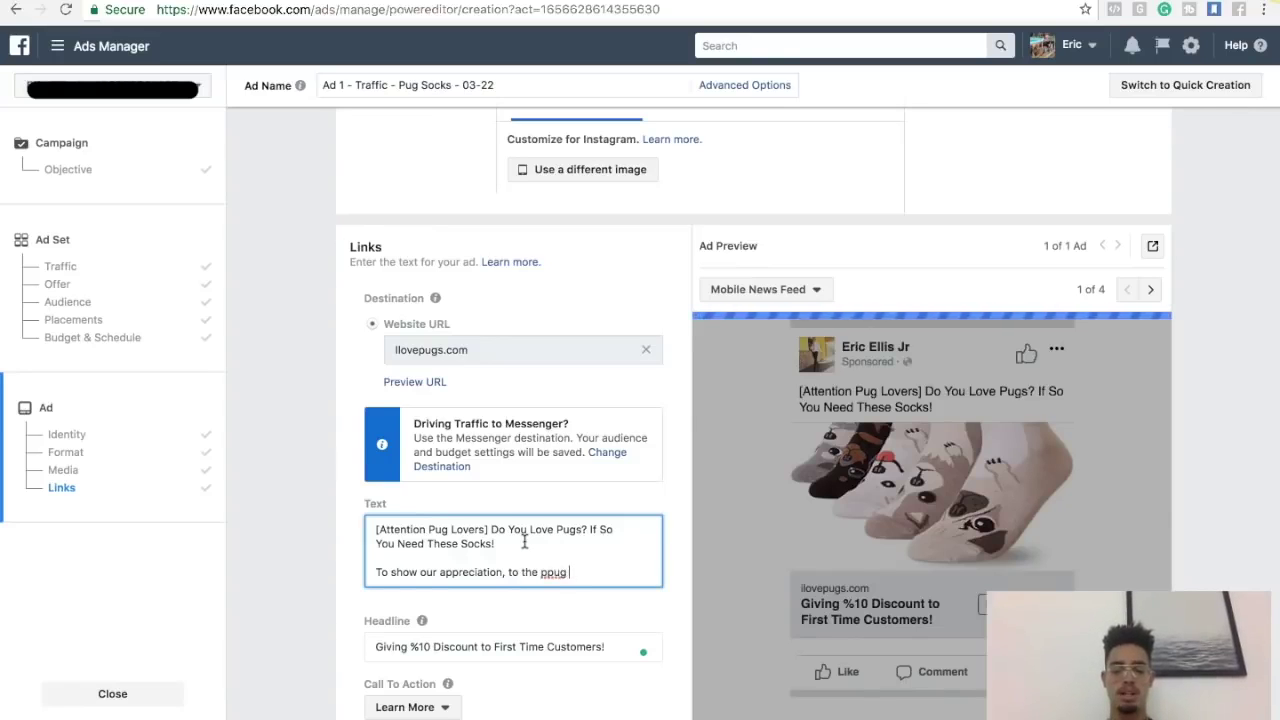
type("lovers comm")
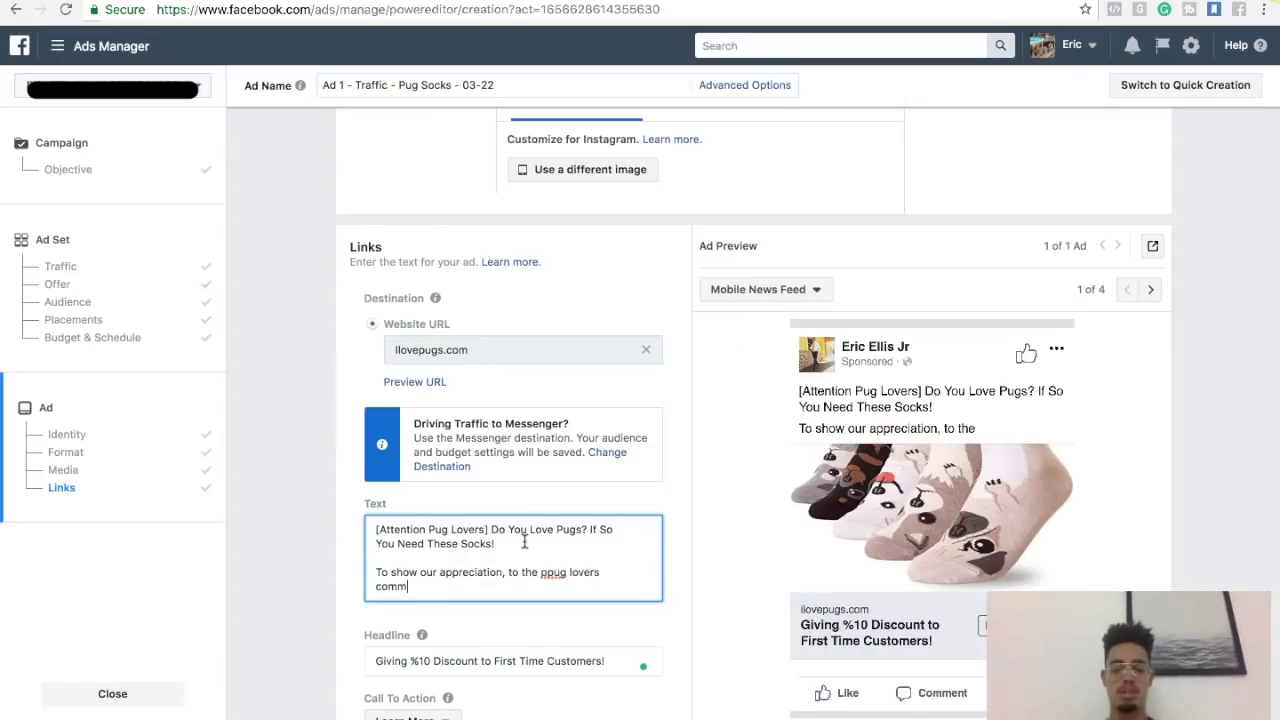
type("unity, ")
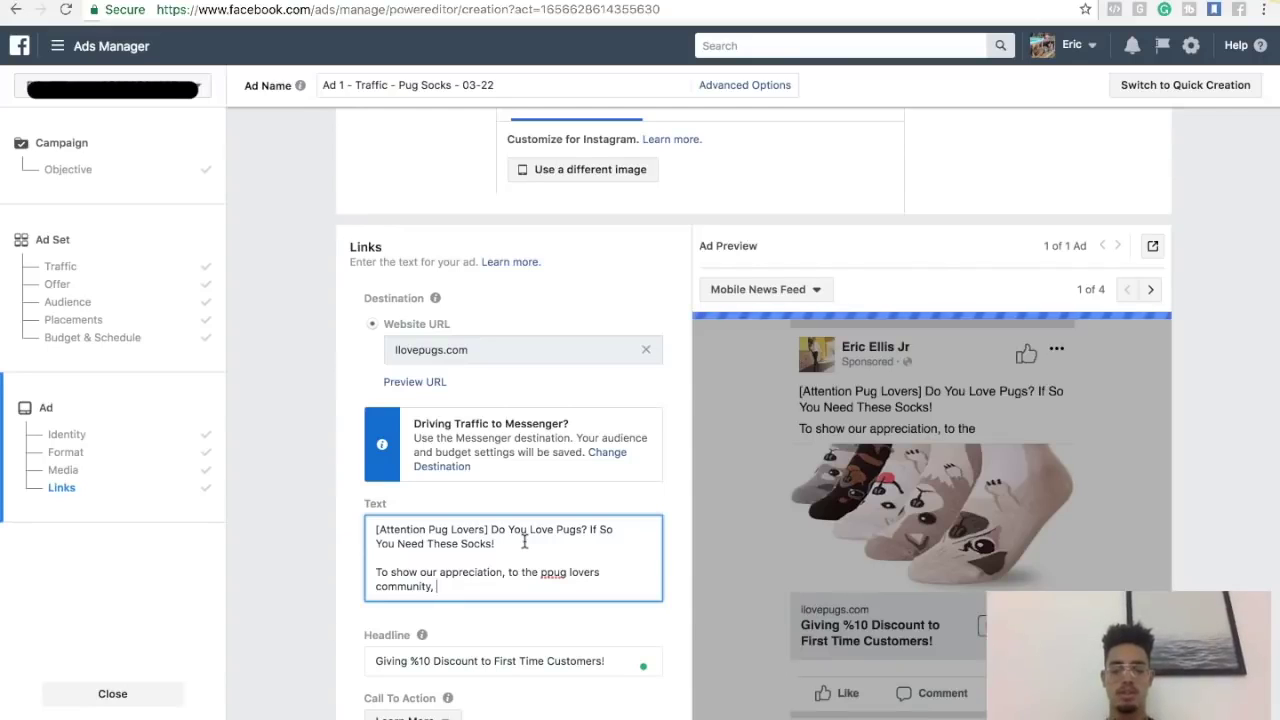
Continue that paragraph with "We are giving 10% discount on all first time customers for the next 7 days!"
type("We are ")
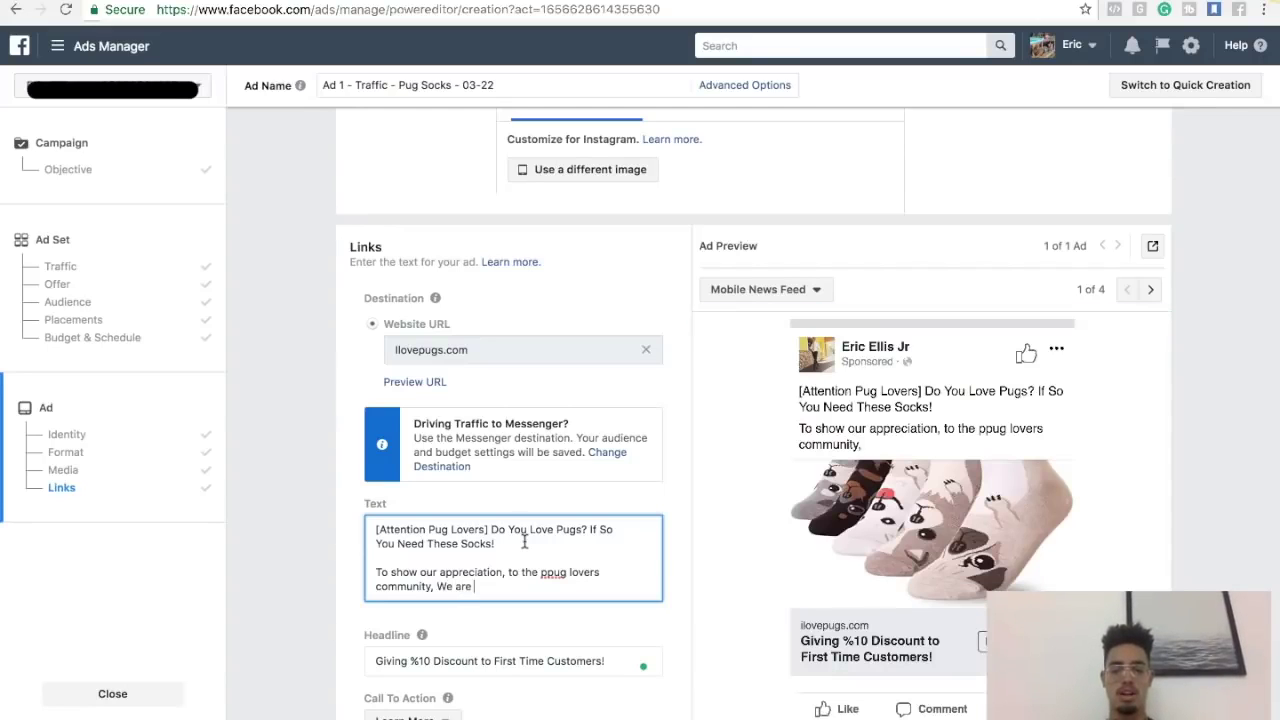
type("giving ")
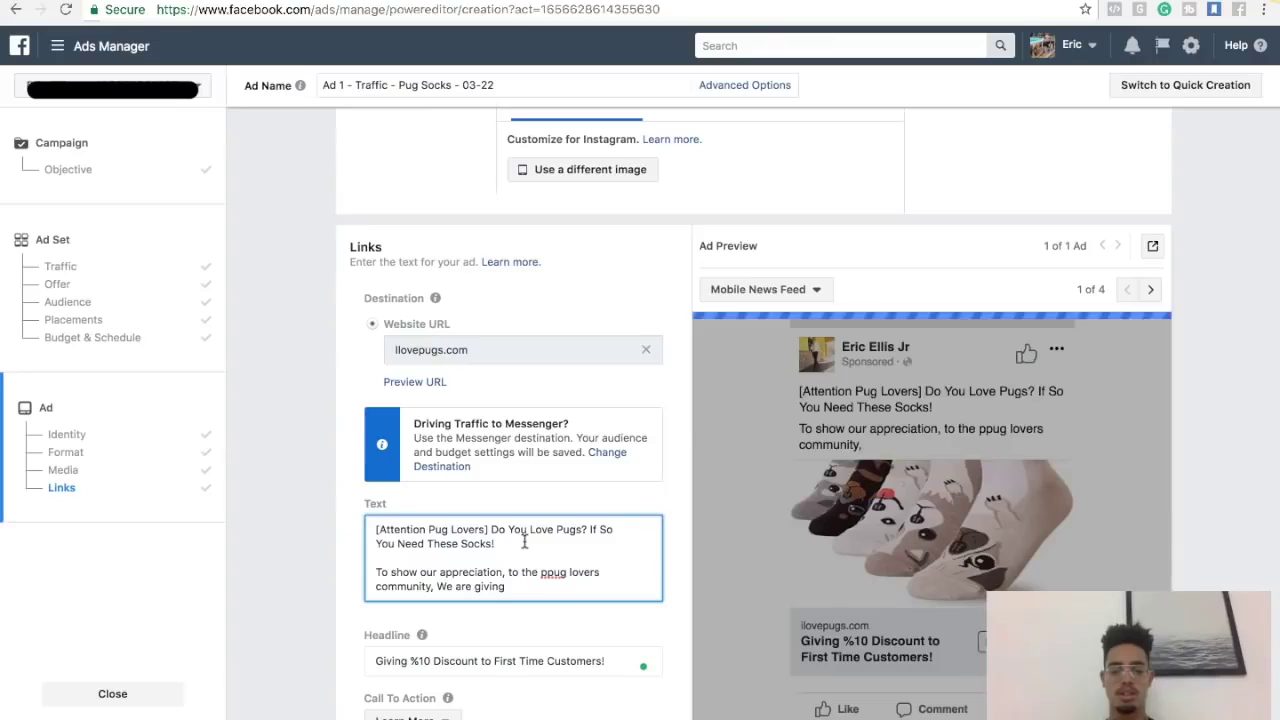
type("10% discount on all first time custo")
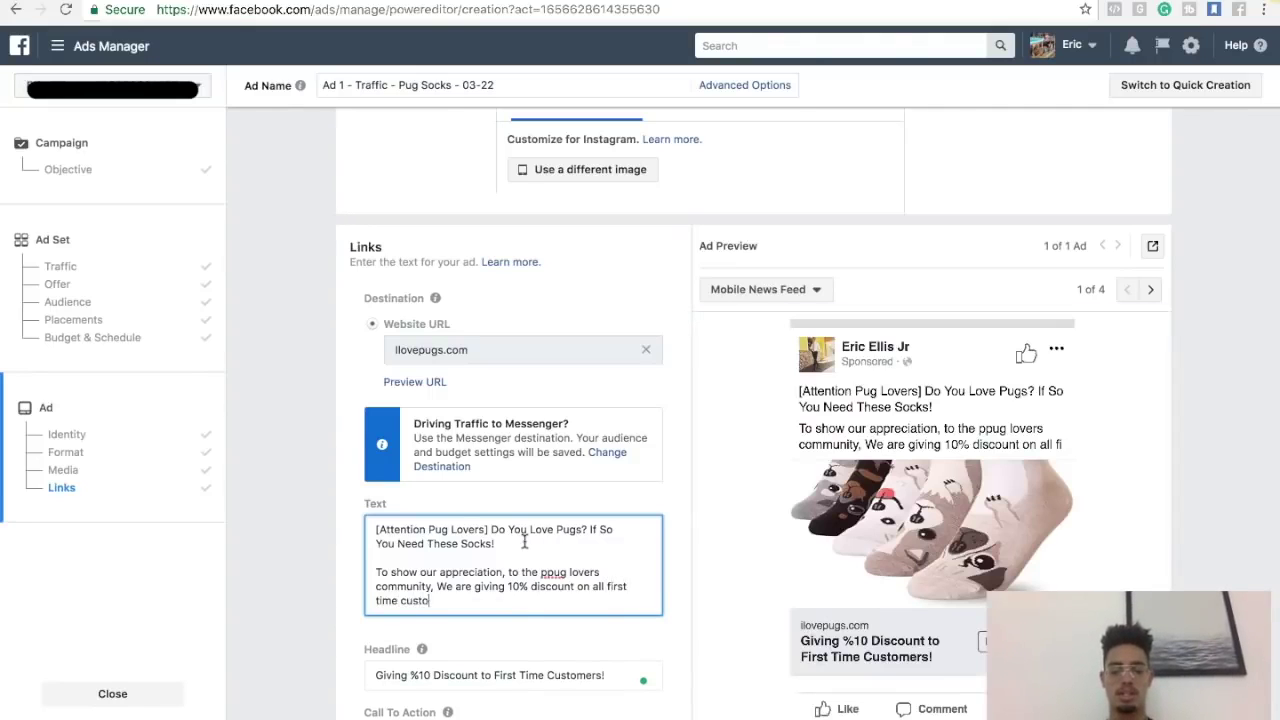
type("mers!")
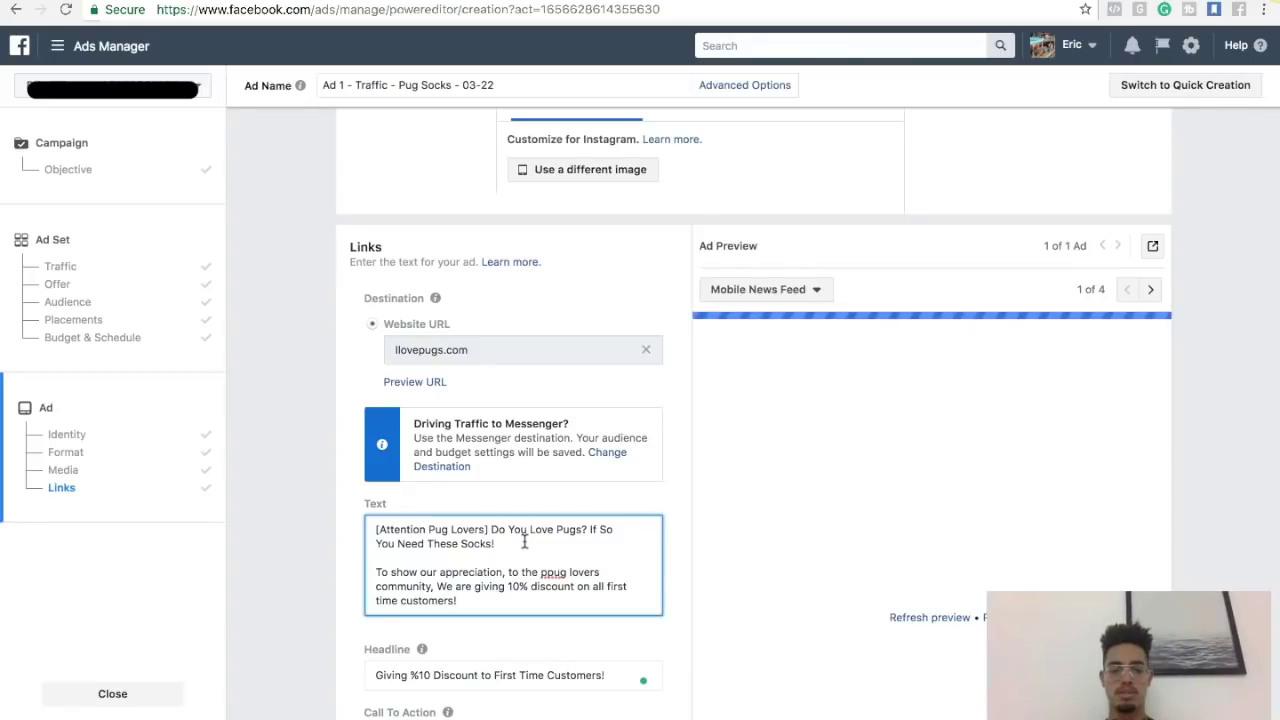
key("BackSpace")
type(" for the ne")
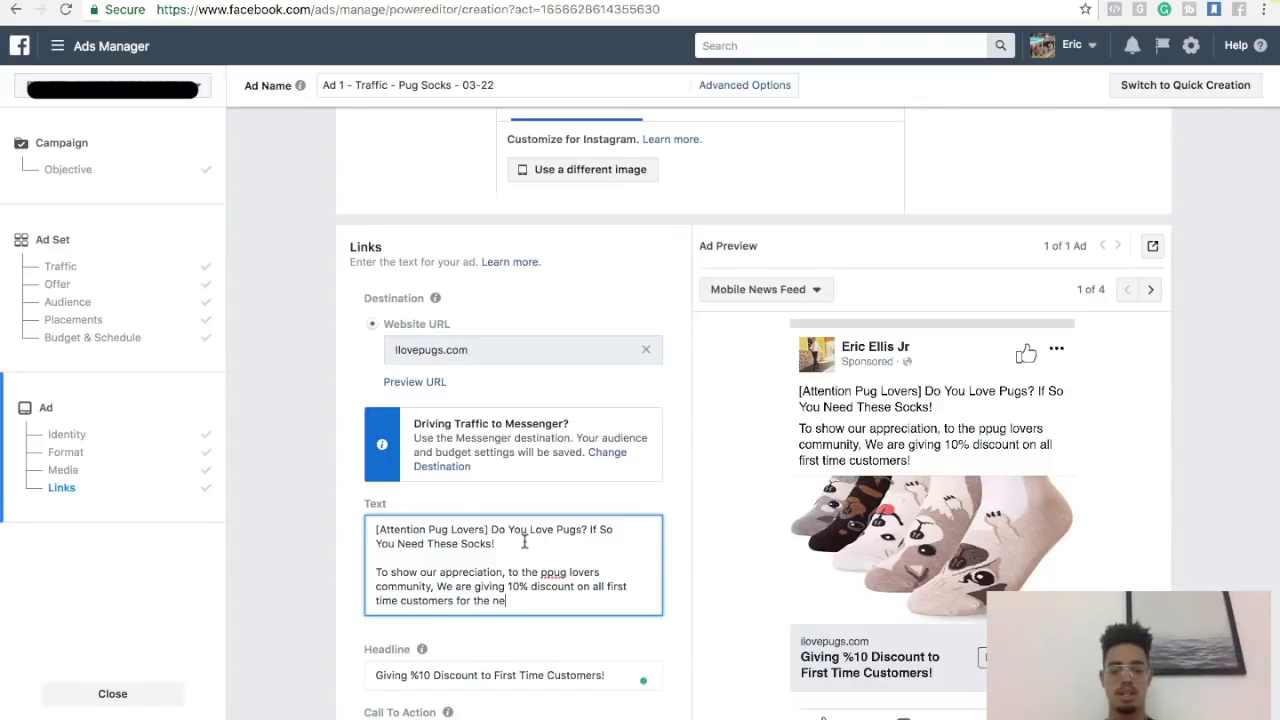
type("xt 7 days!")
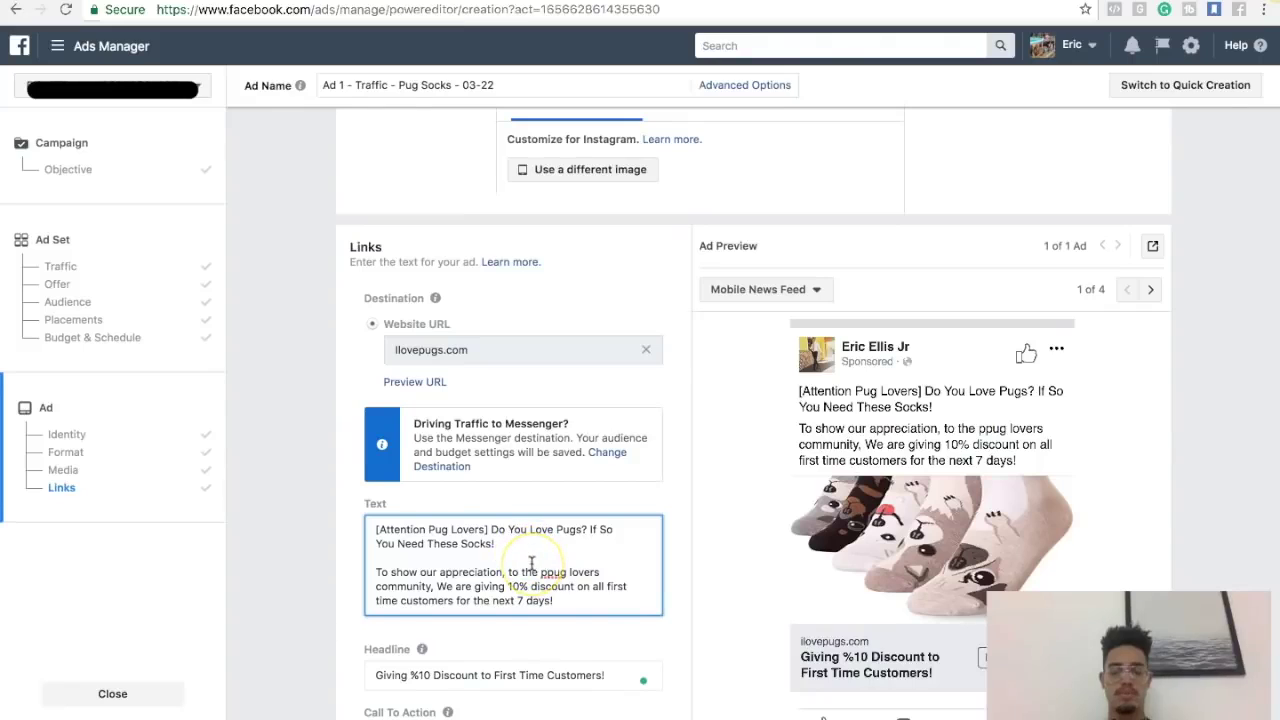
Add a closing paragraph 'Click the "Shop Now" button to claim your discount!' to the ad text and correct "ppug" to "pug"
key("Return")
key("Return")
type("Click the \"Shop No")
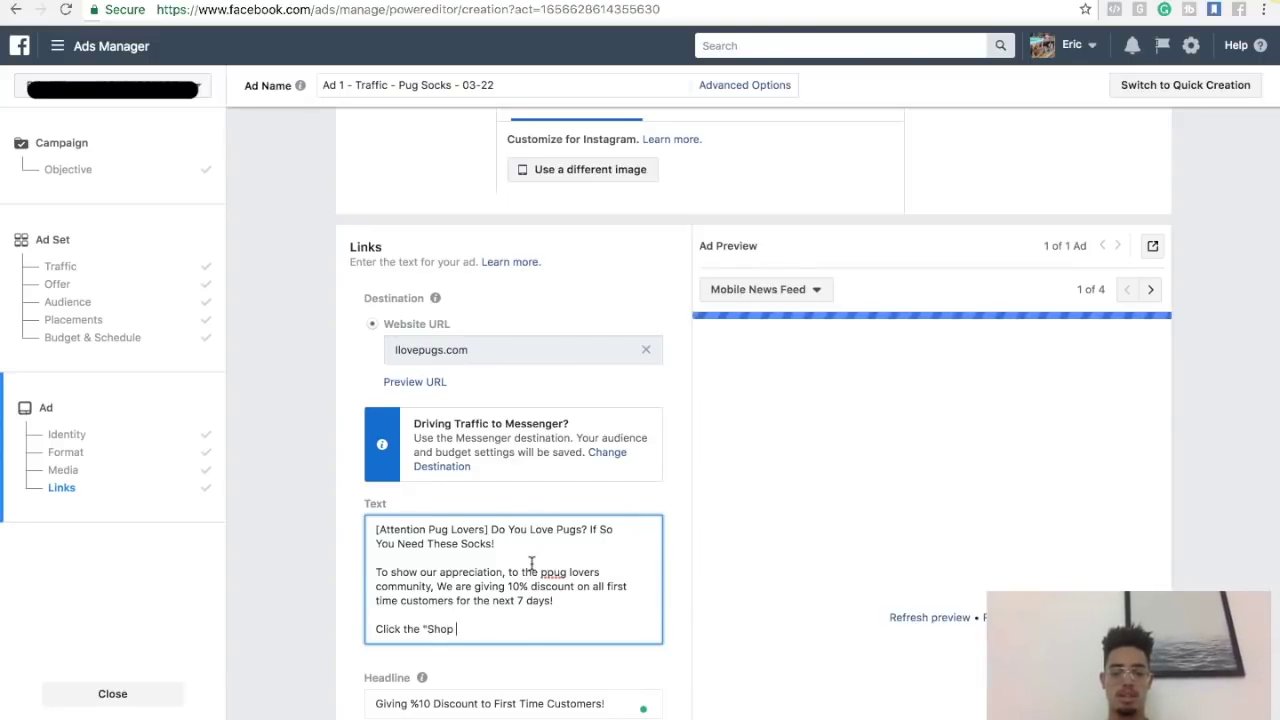
type("w\" button ")
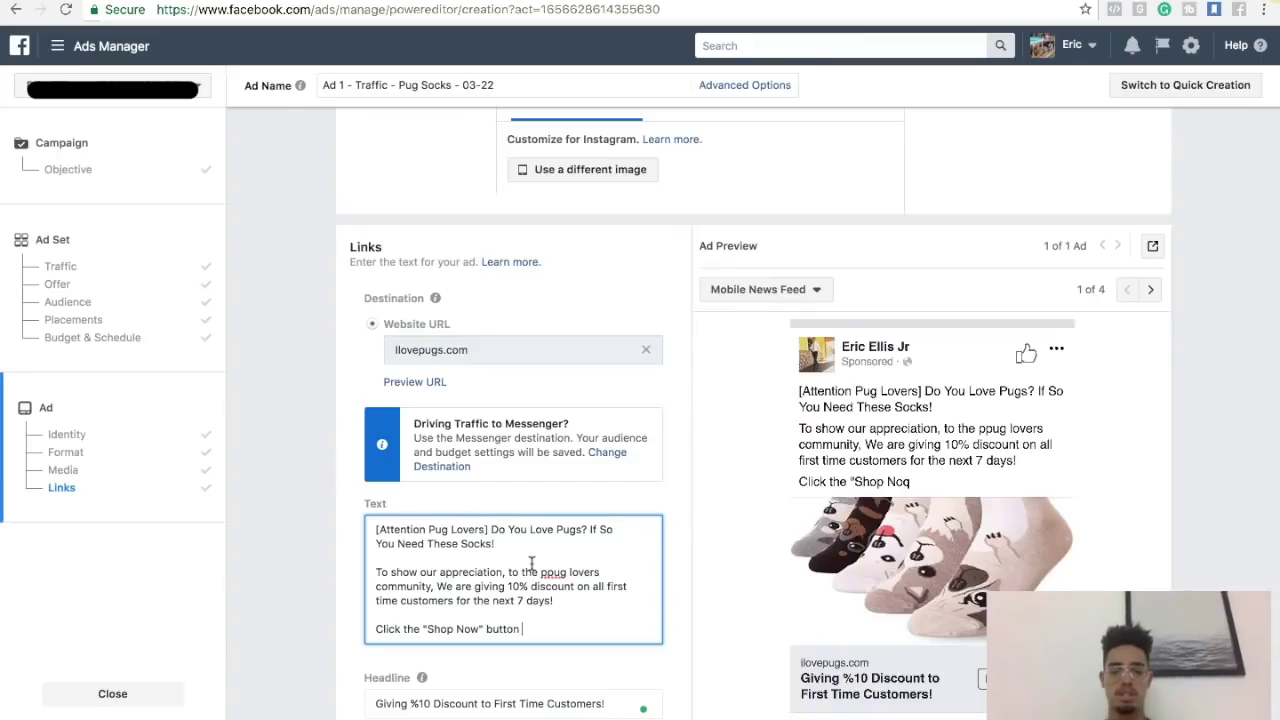
type("to claim your dis")
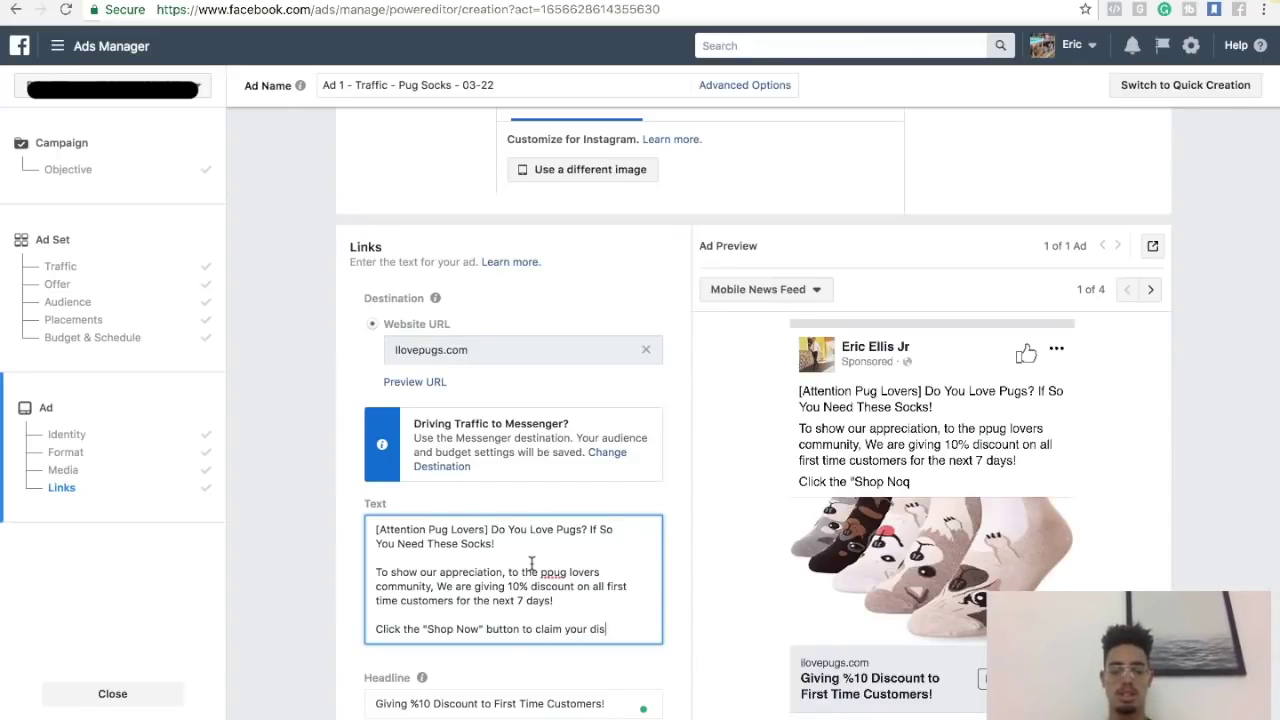
type("count!")
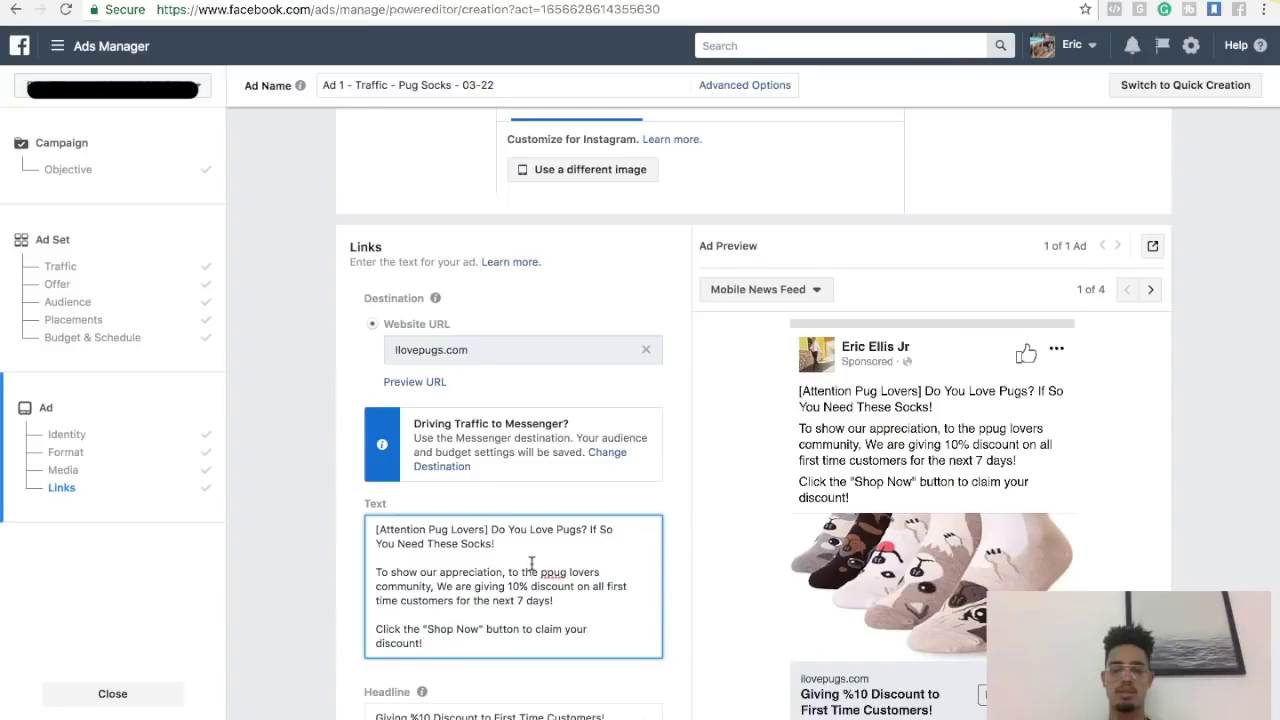
scroll(497, 563, "down", 3)
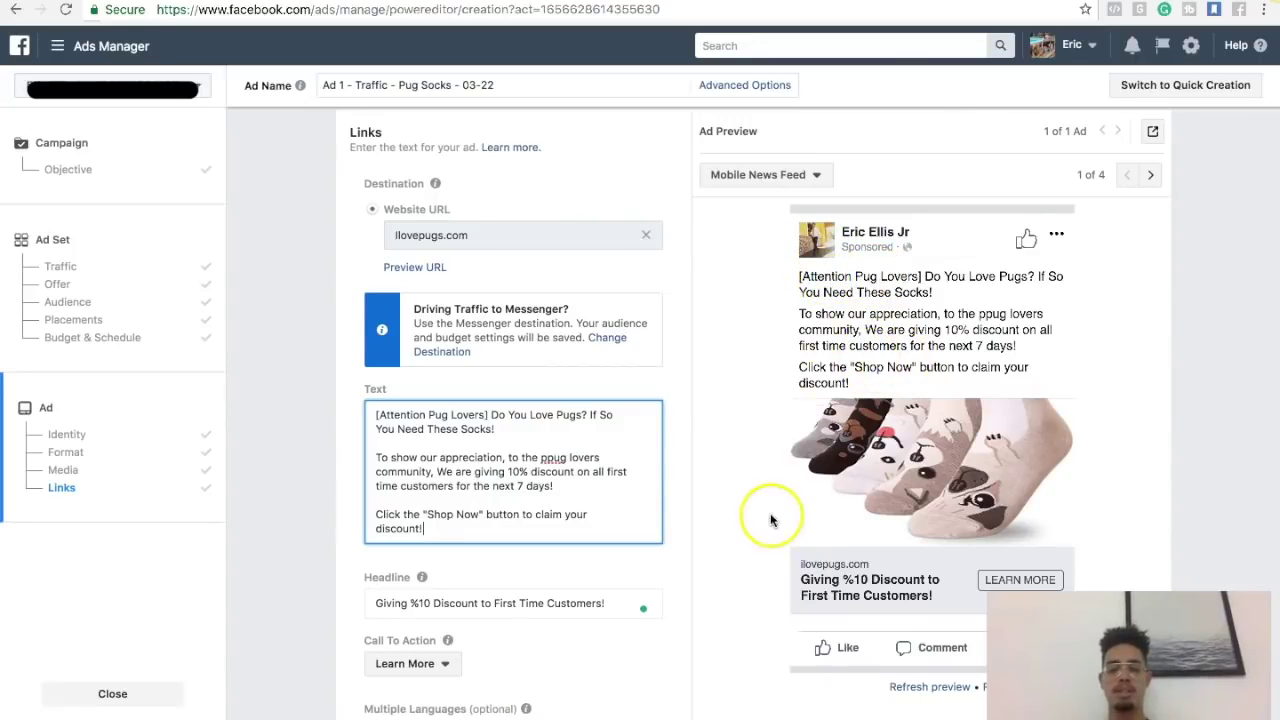
scroll(540, 506, "down", 1)
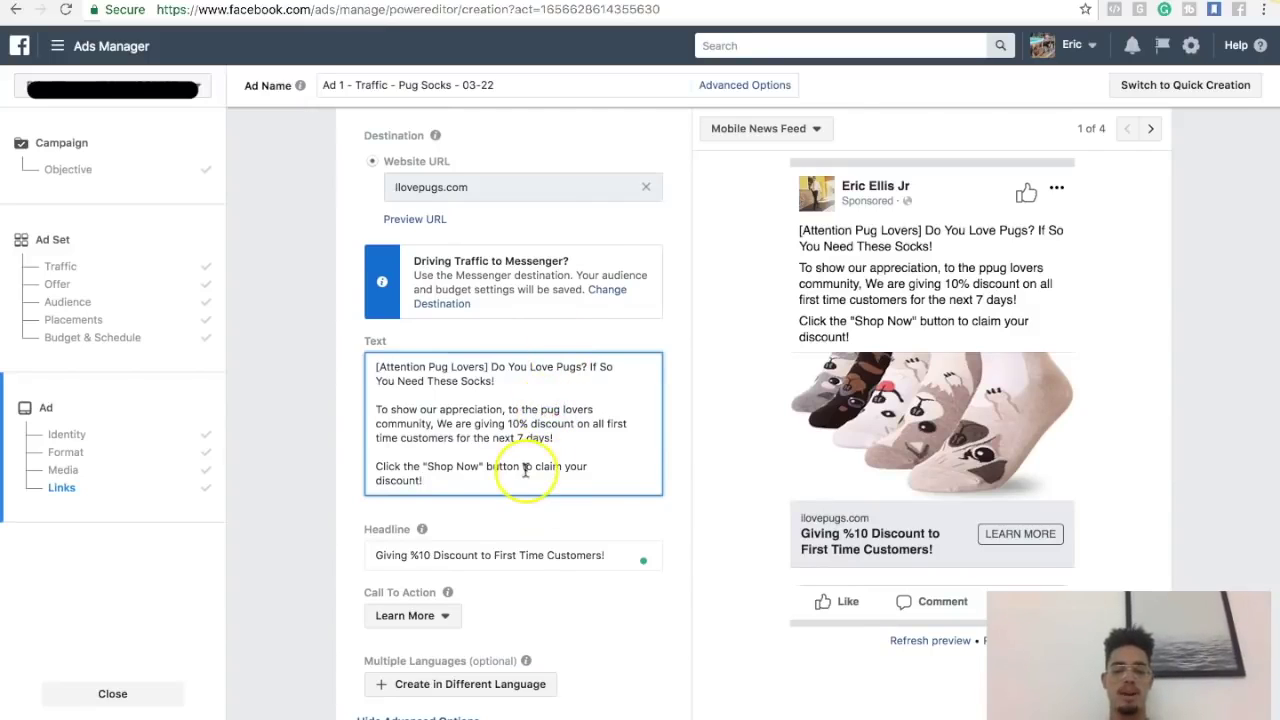
Examine the available call-to-action choices, the advanced link options and the conversion tracking settings of the ad
scroll(518, 468, "down", 2)
left_click(450, 522)
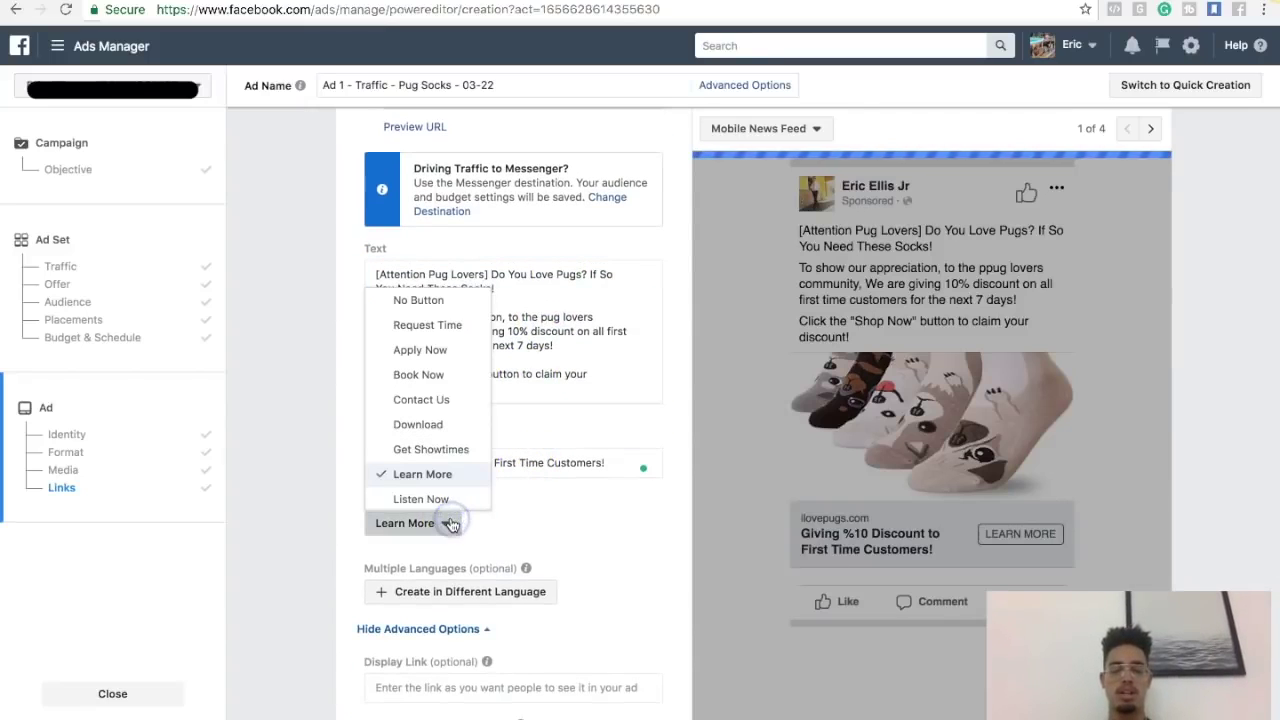
scroll(571, 534, "up", 7)
scroll(571, 540, "down", 4)
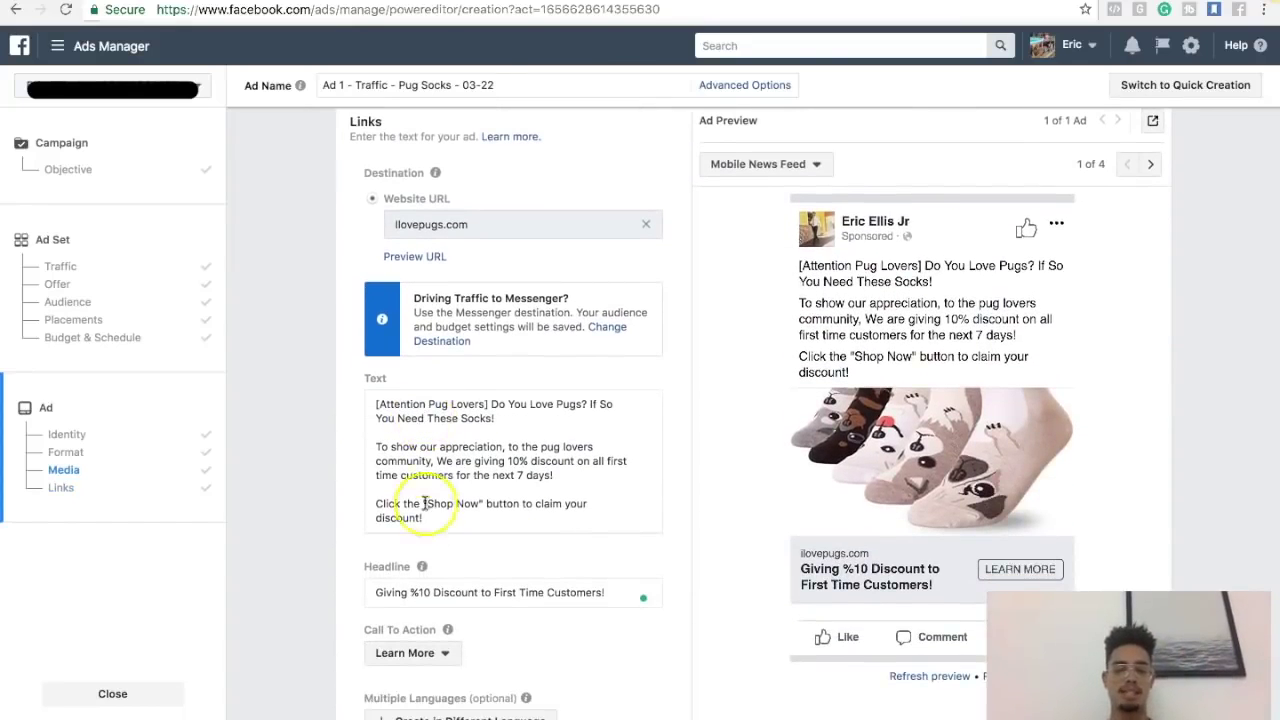
scroll(410, 580, "down", 2)
scroll(390, 567, "down", 3)
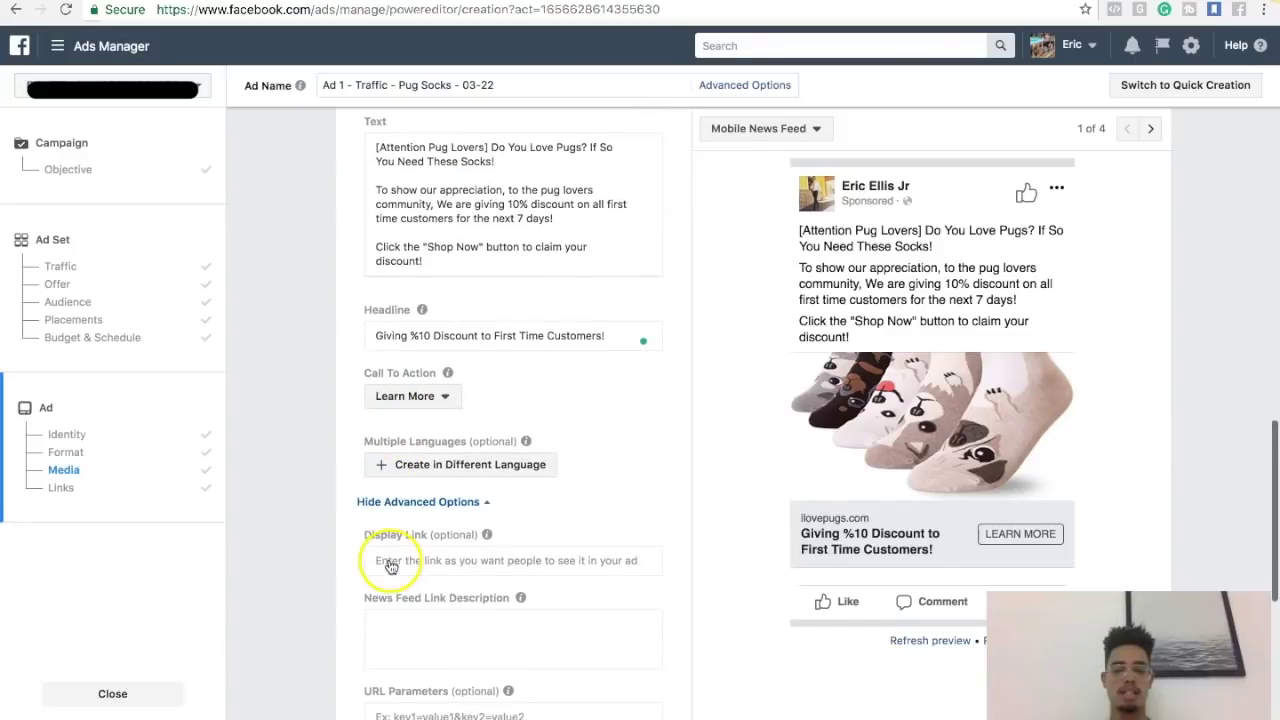
scroll(389, 531, "down", 1)
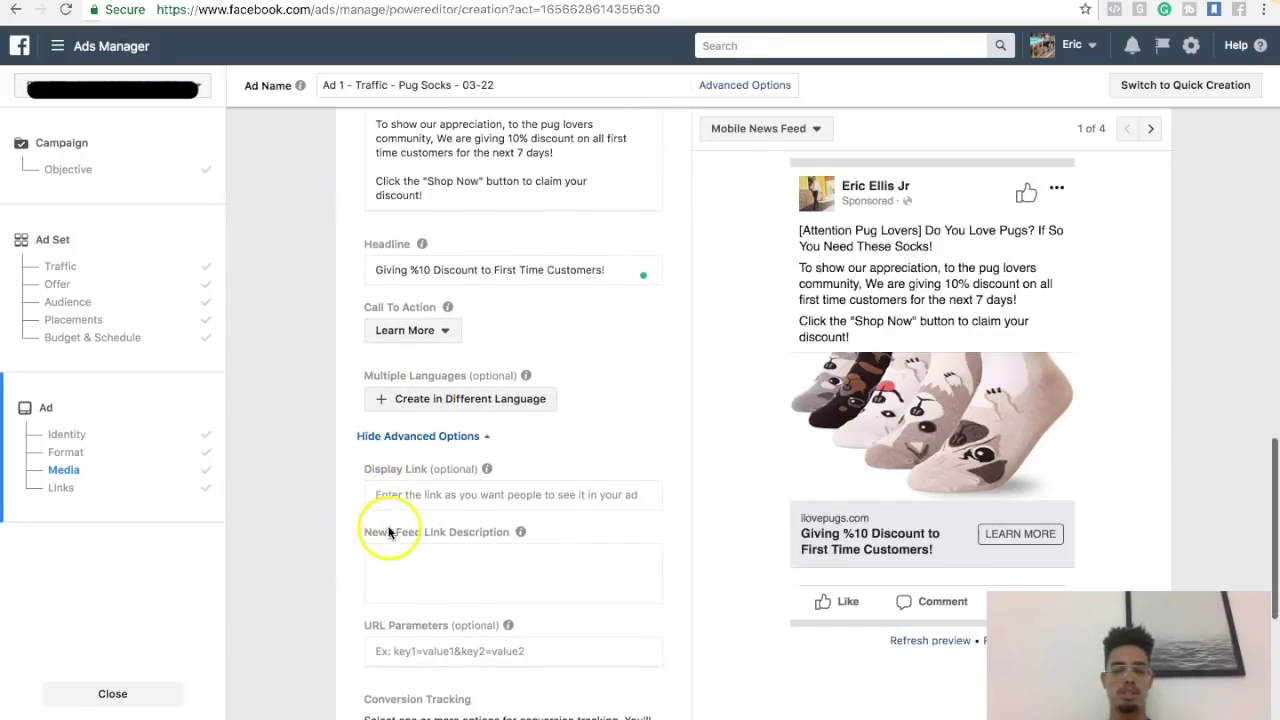
scroll(396, 553, "down", 2)
scroll(396, 553, "down", 1)
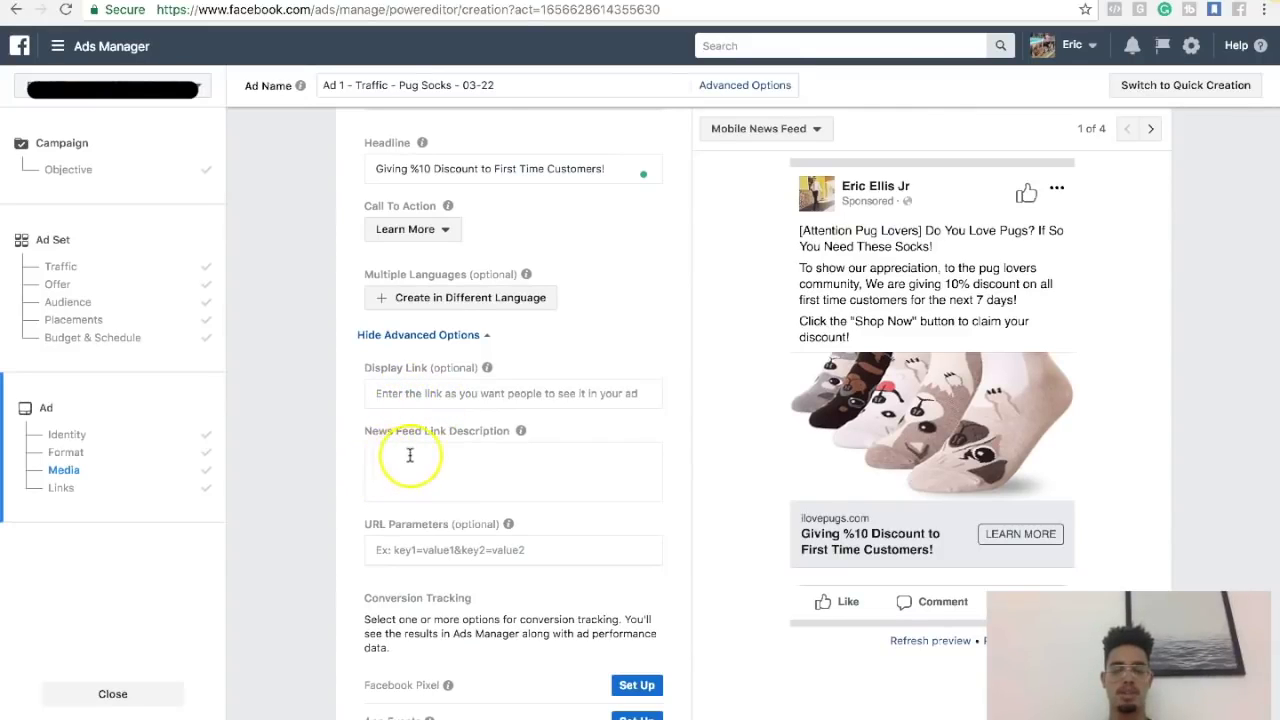
scroll(437, 452, "down", 2)
scroll(437, 452, "down", 2)
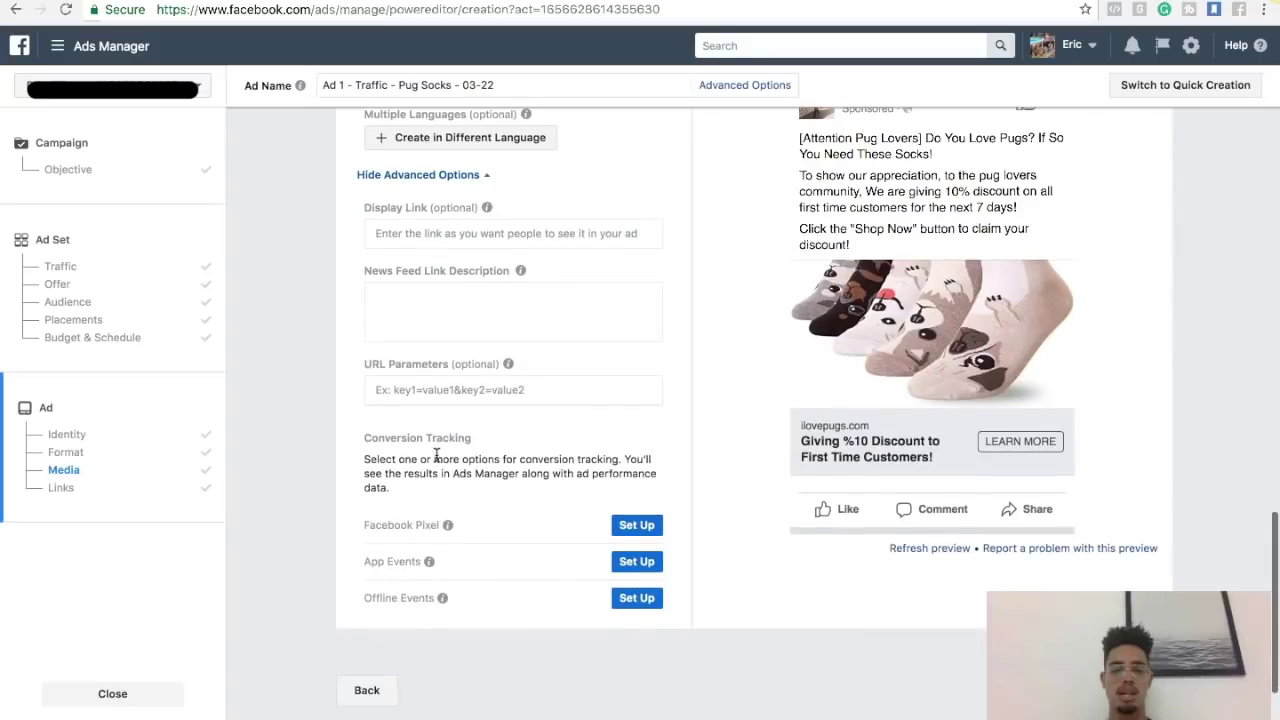
scroll(460, 491, "up", 6)
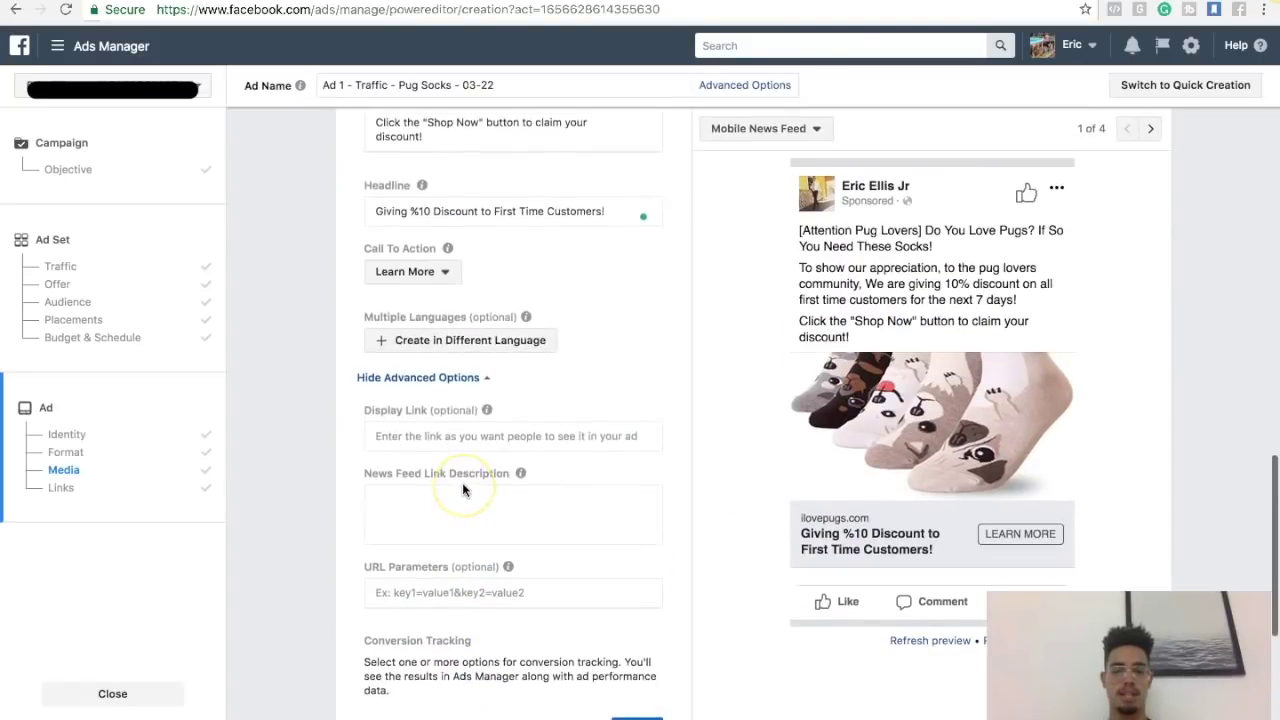
scroll(463, 489, "up", 2)
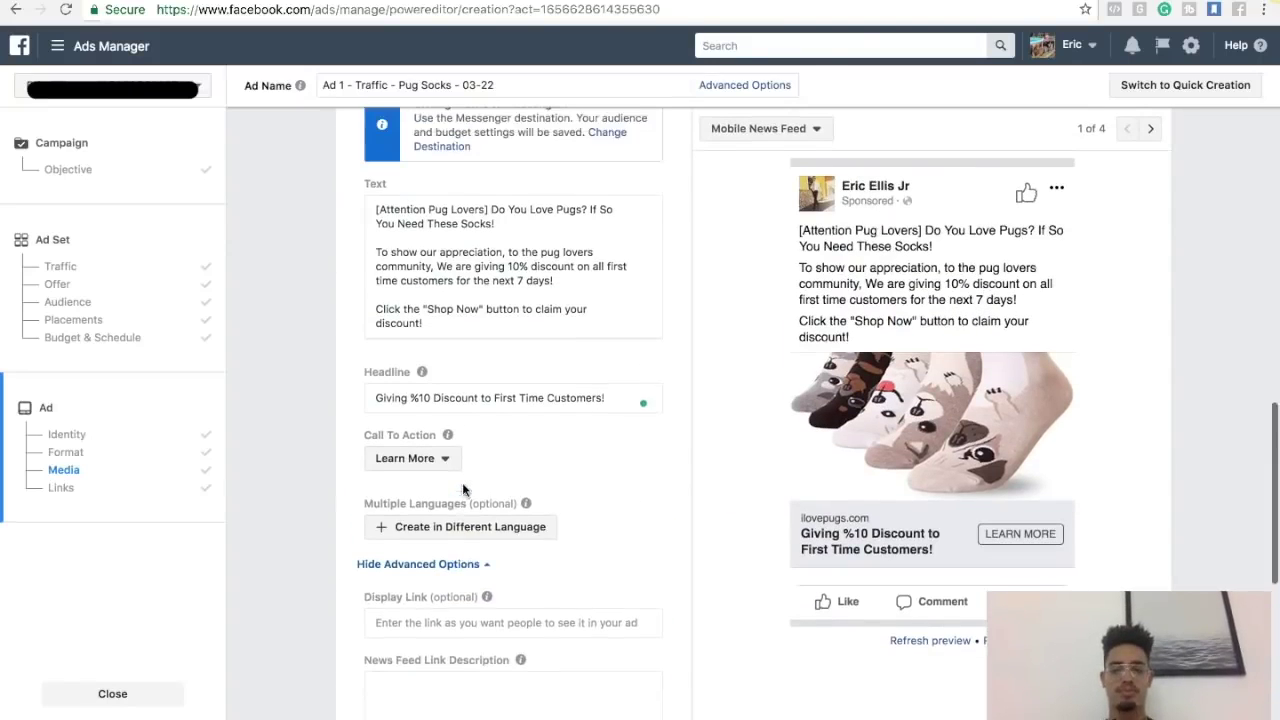
Set the News Feed link description to "We are giving a 10% discount count to show our appreciation to all new customers!"
scroll(463, 489, "down", 2)
scroll(463, 489, "down", 1)
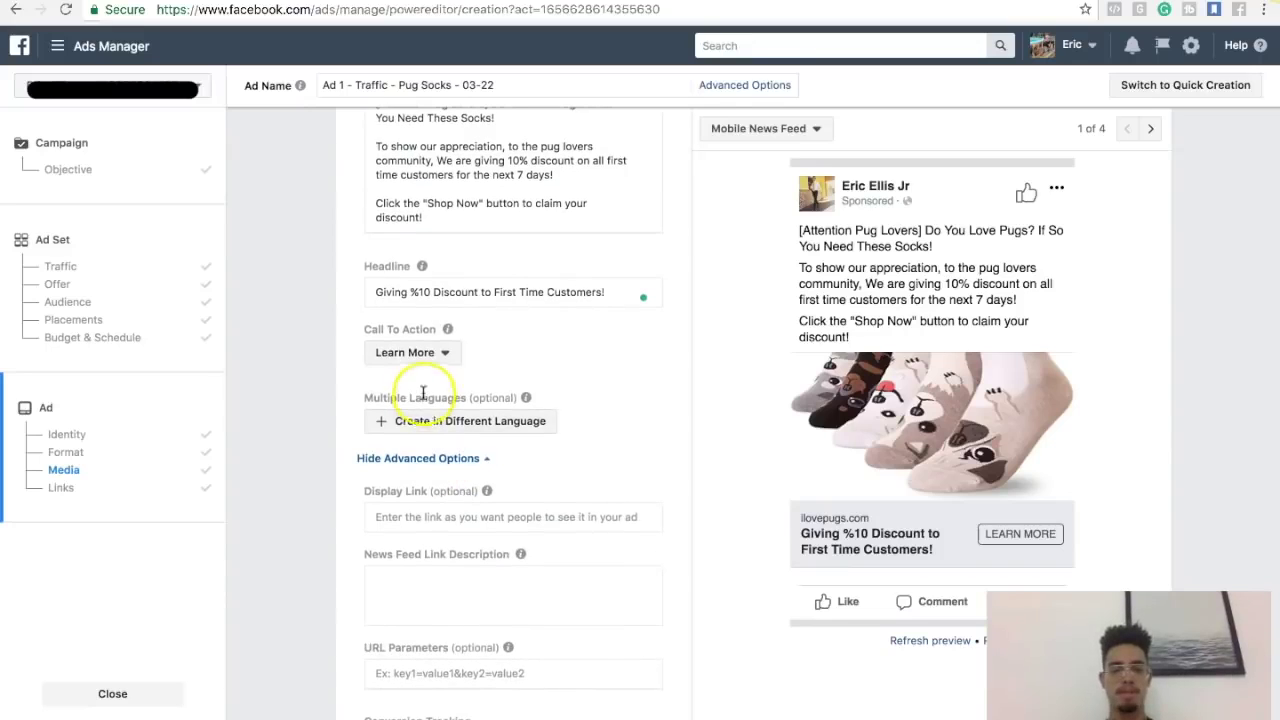
left_click(399, 578)
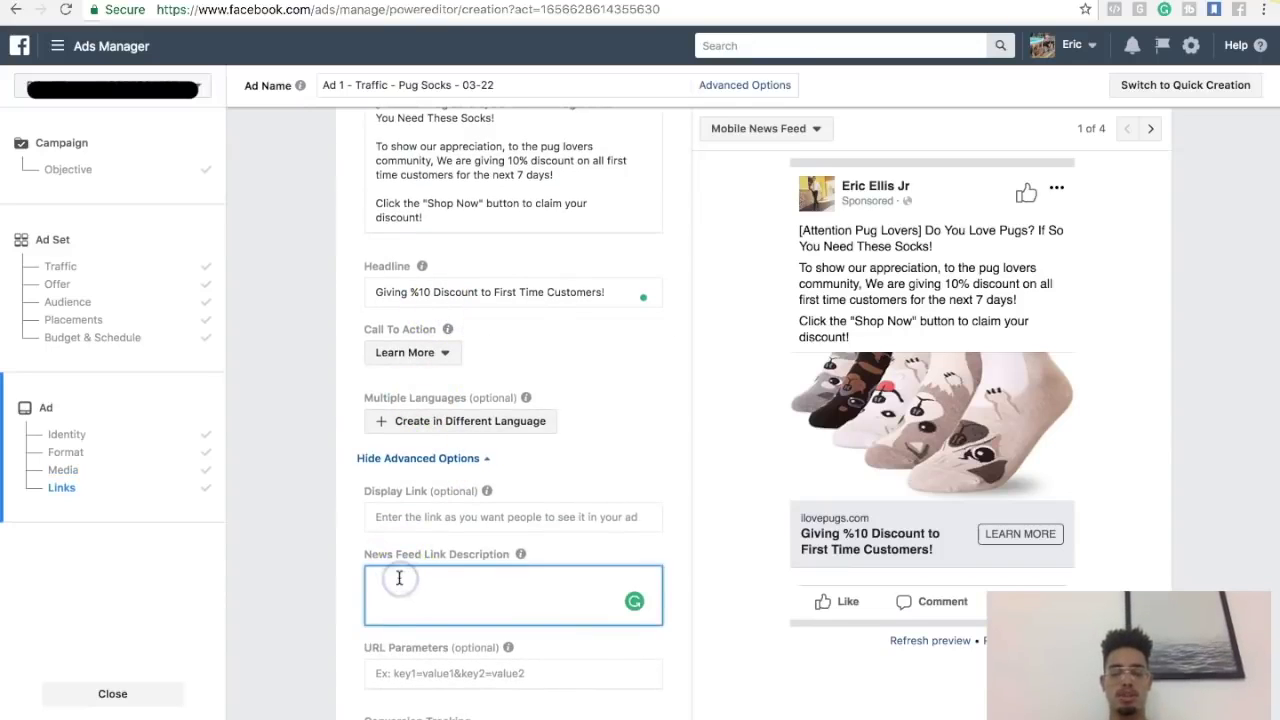
type("We are giving a 10% ")
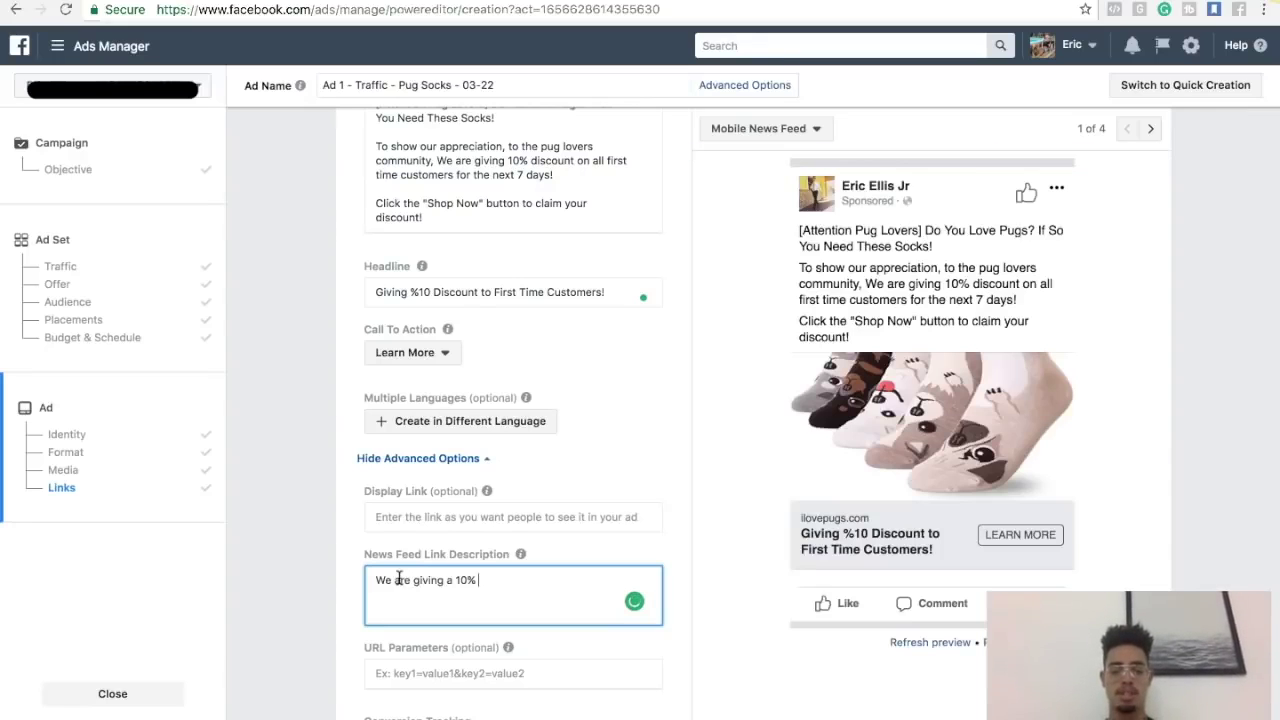
type("disco")
type("count to show o")
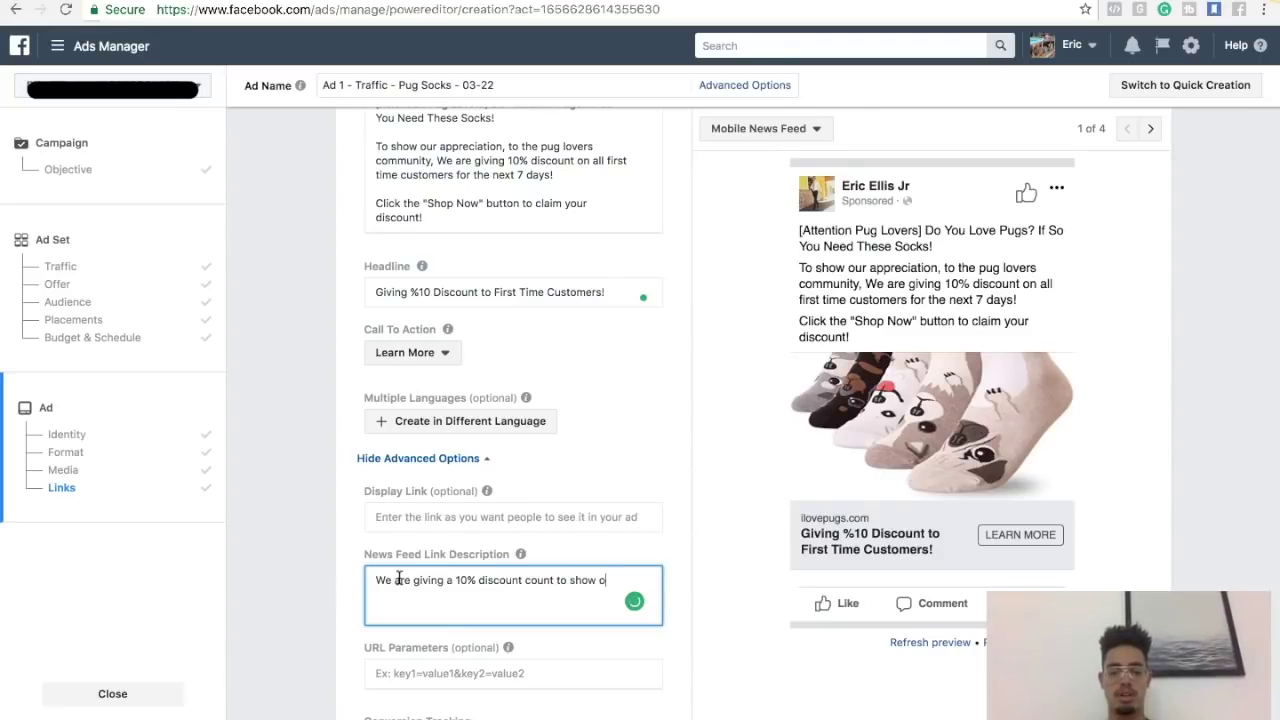
type("ur ")
type("c")
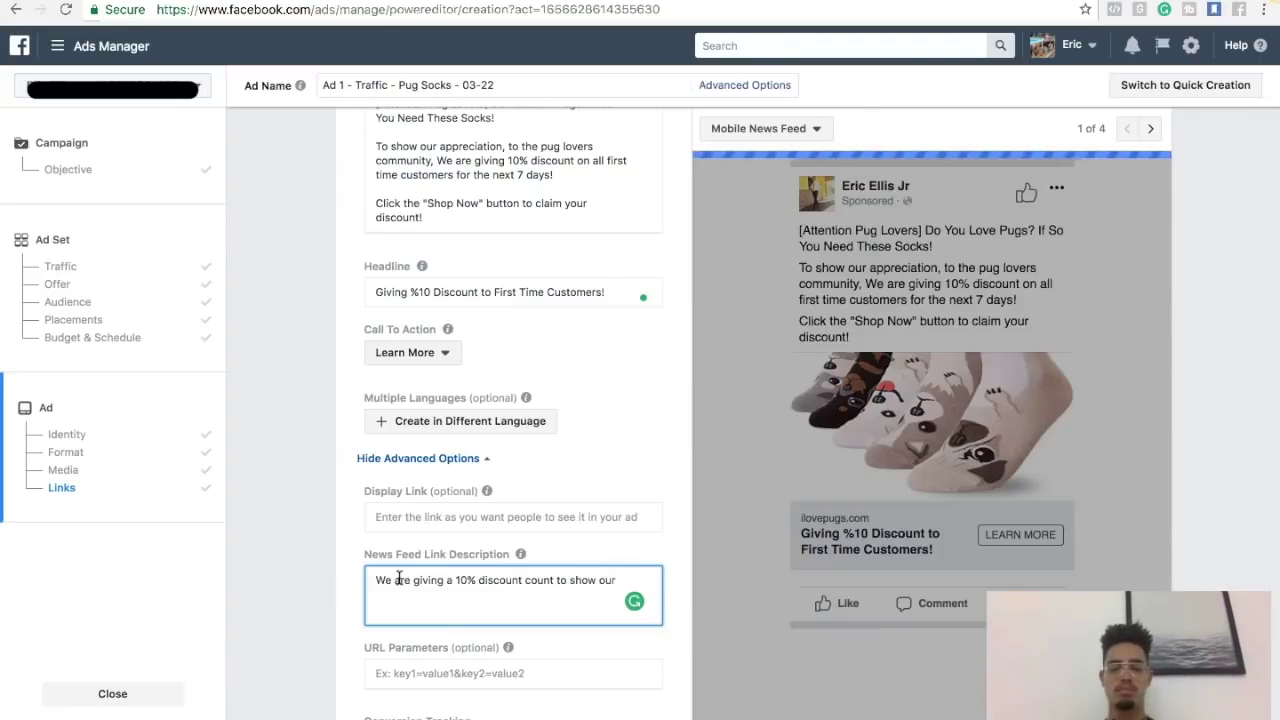
type("appreciatiin")
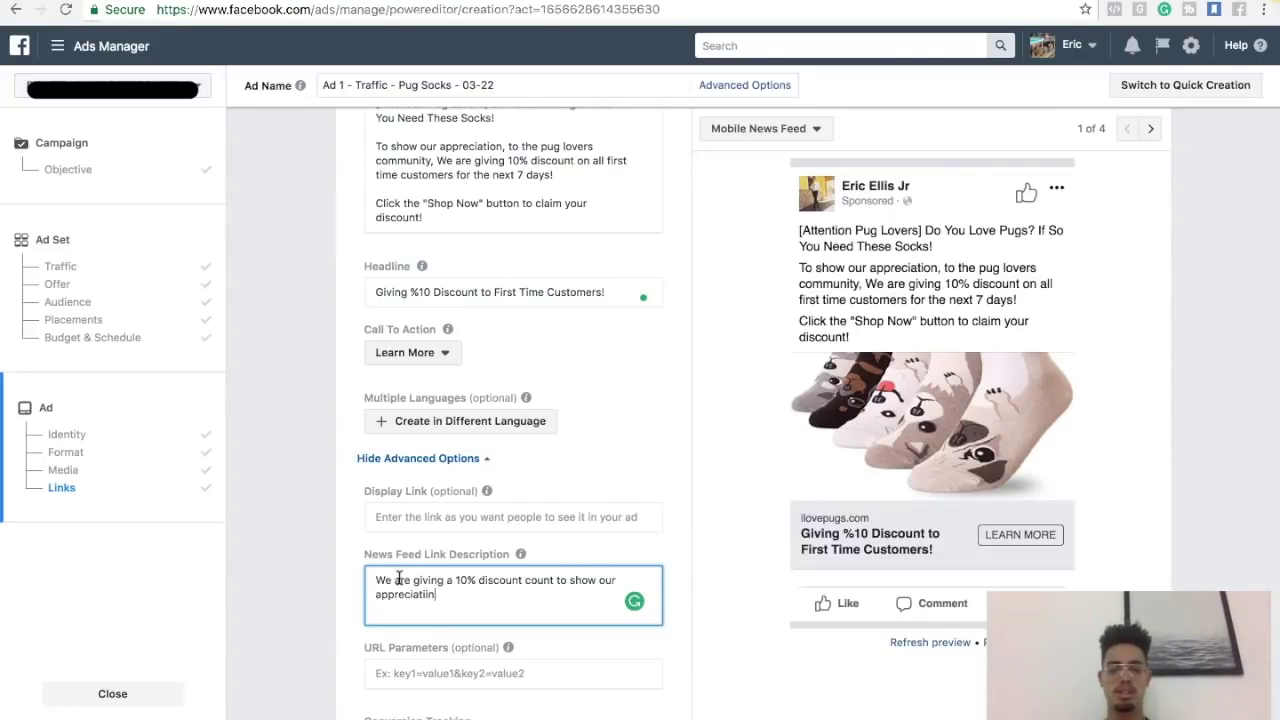
key("BackSpace")
type("on")
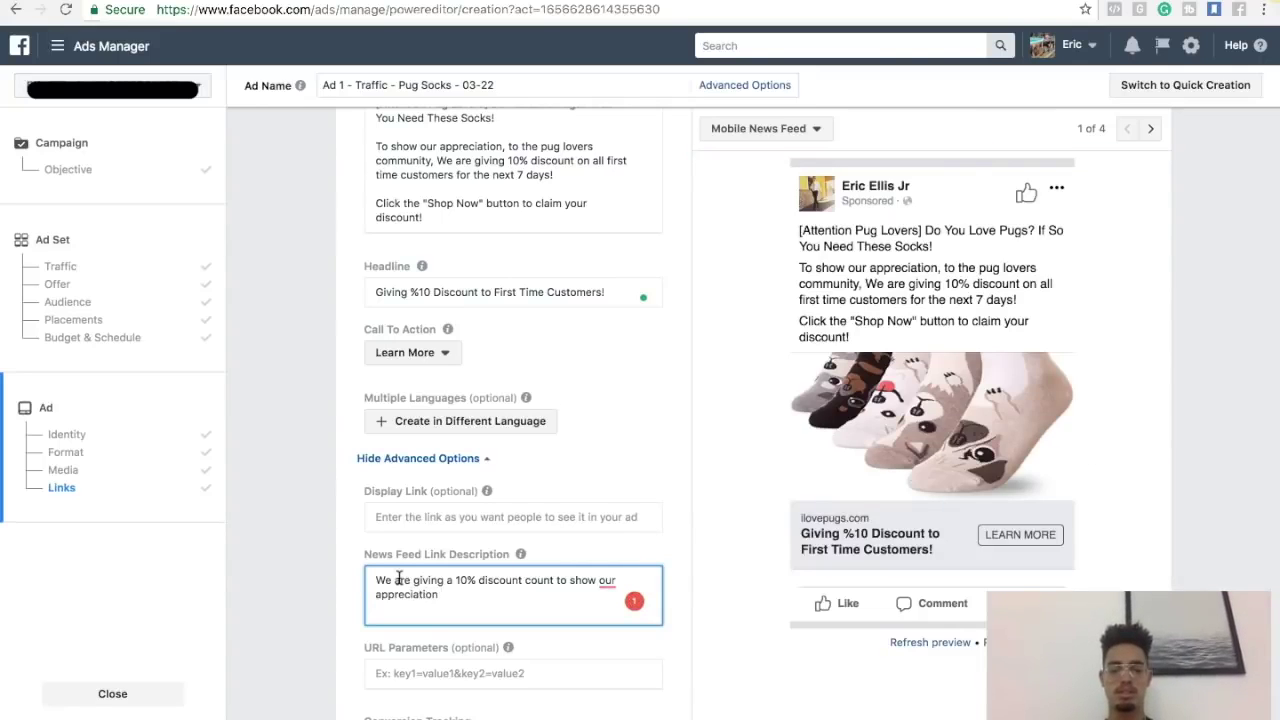
type(" to all new ")
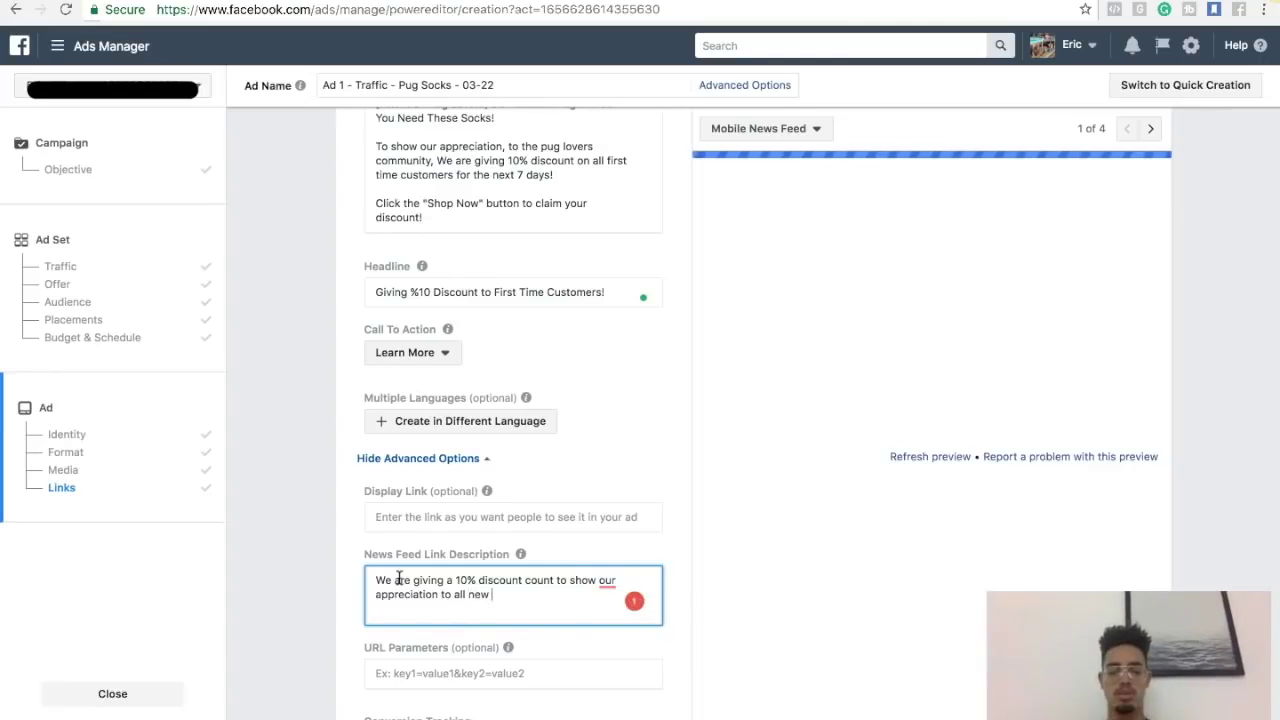
type("customers!")
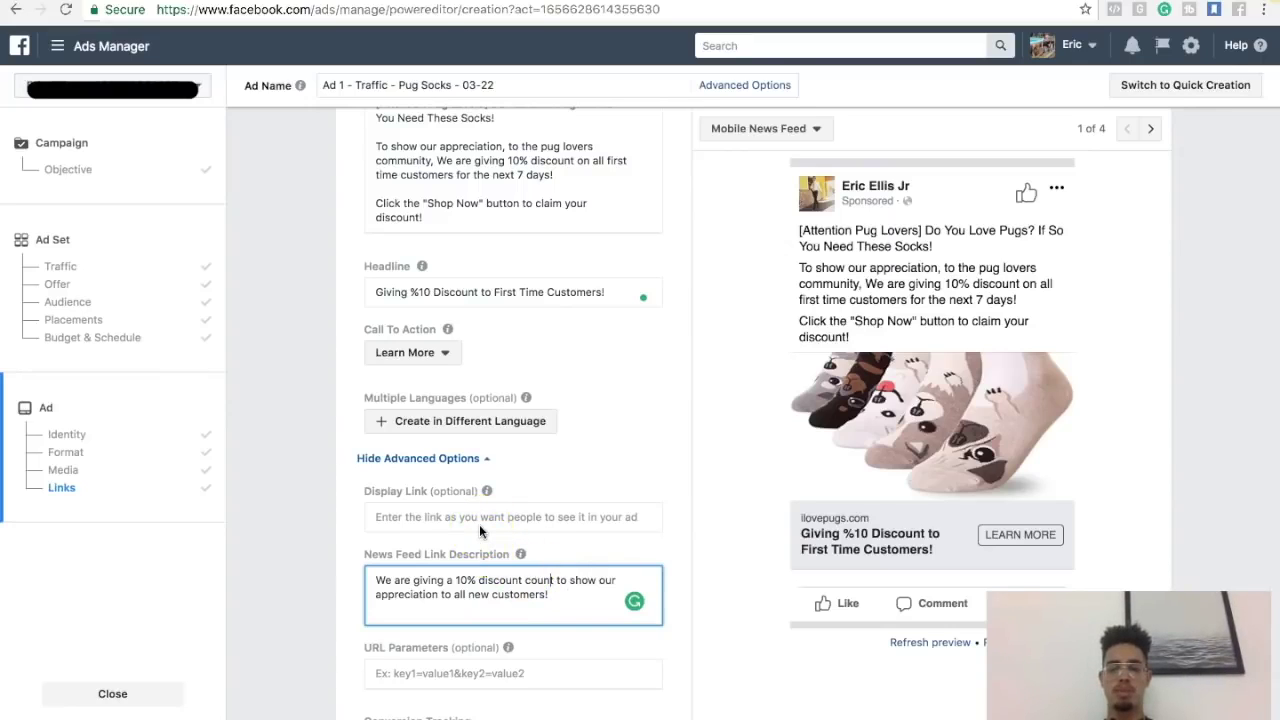
Set the ad's display link to ILOVEPUGS.COM and check it in the ad preview
left_click(413, 516)
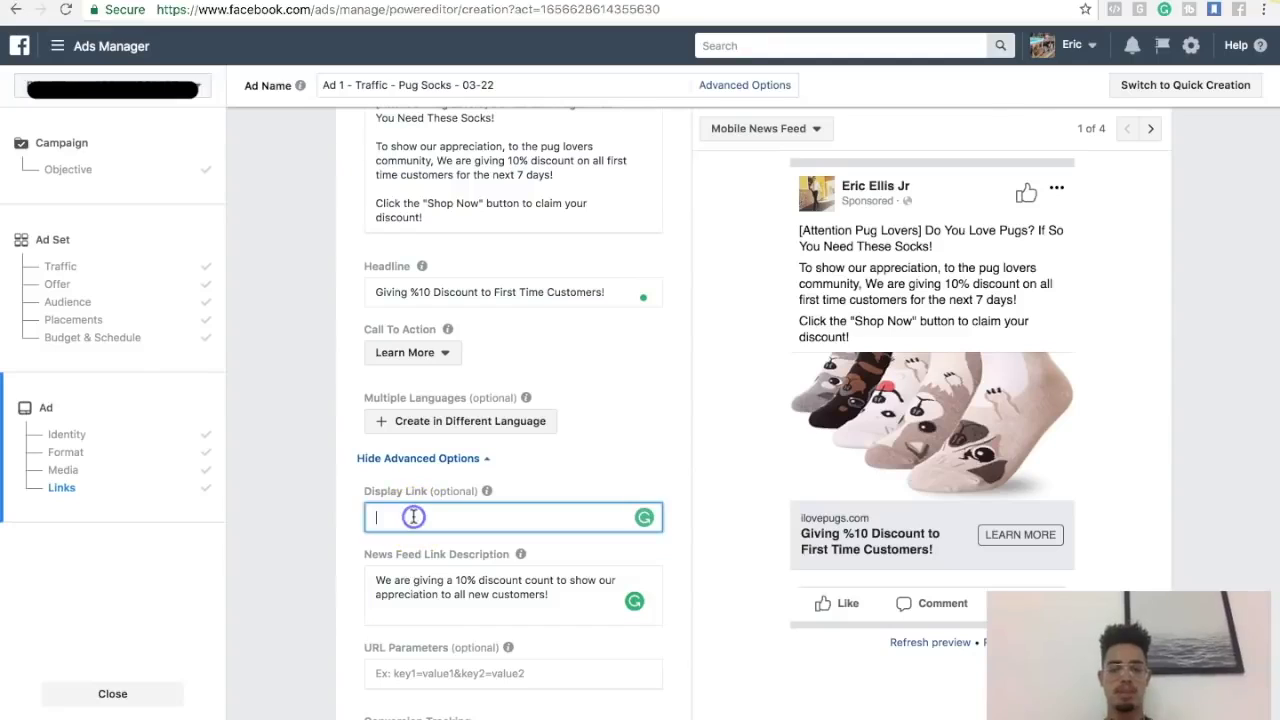
type("i")
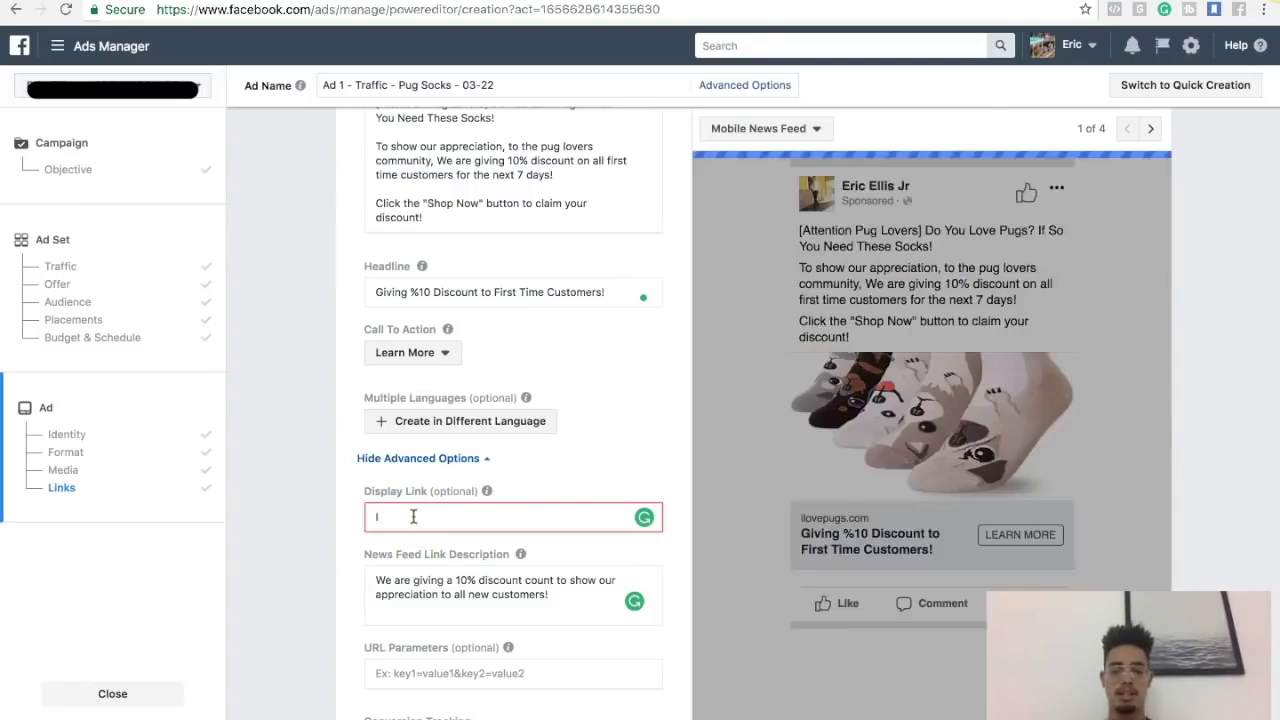
type("LOVEPUGS.COM")
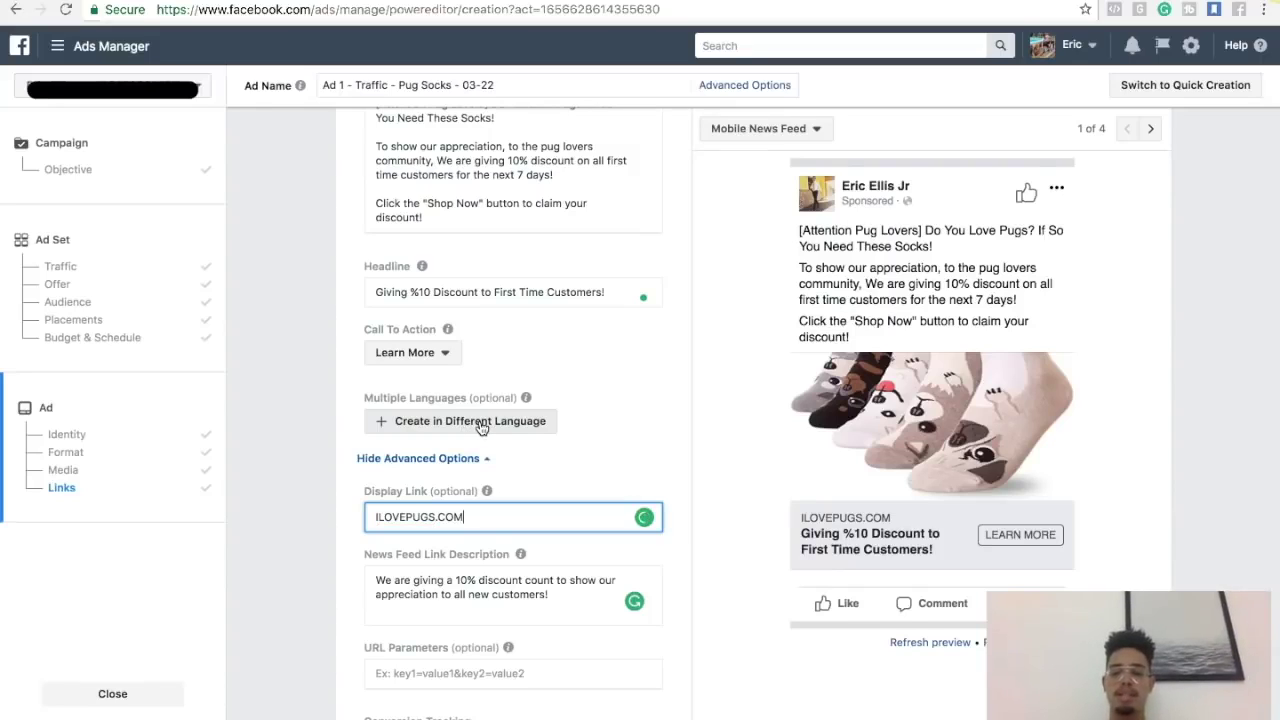
scroll(481, 428, "up", 2)
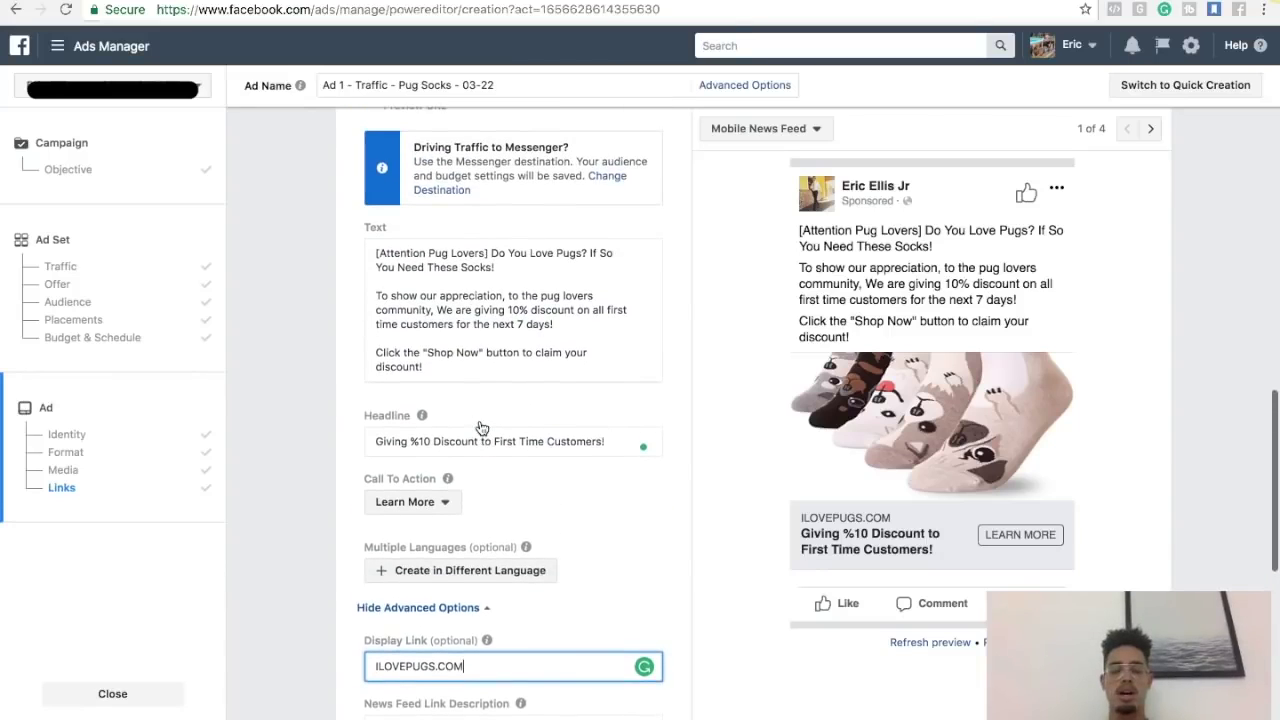
scroll(481, 428, "down", 2)
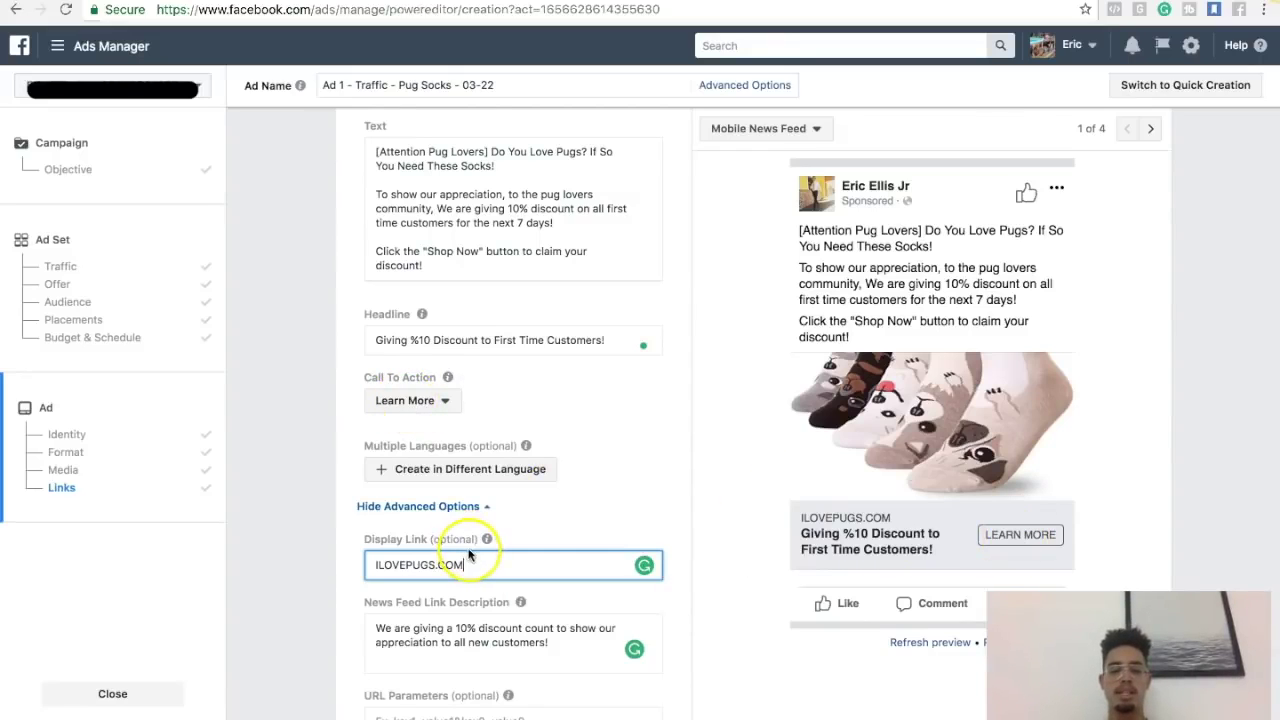
scroll(460, 550, "down", 1)
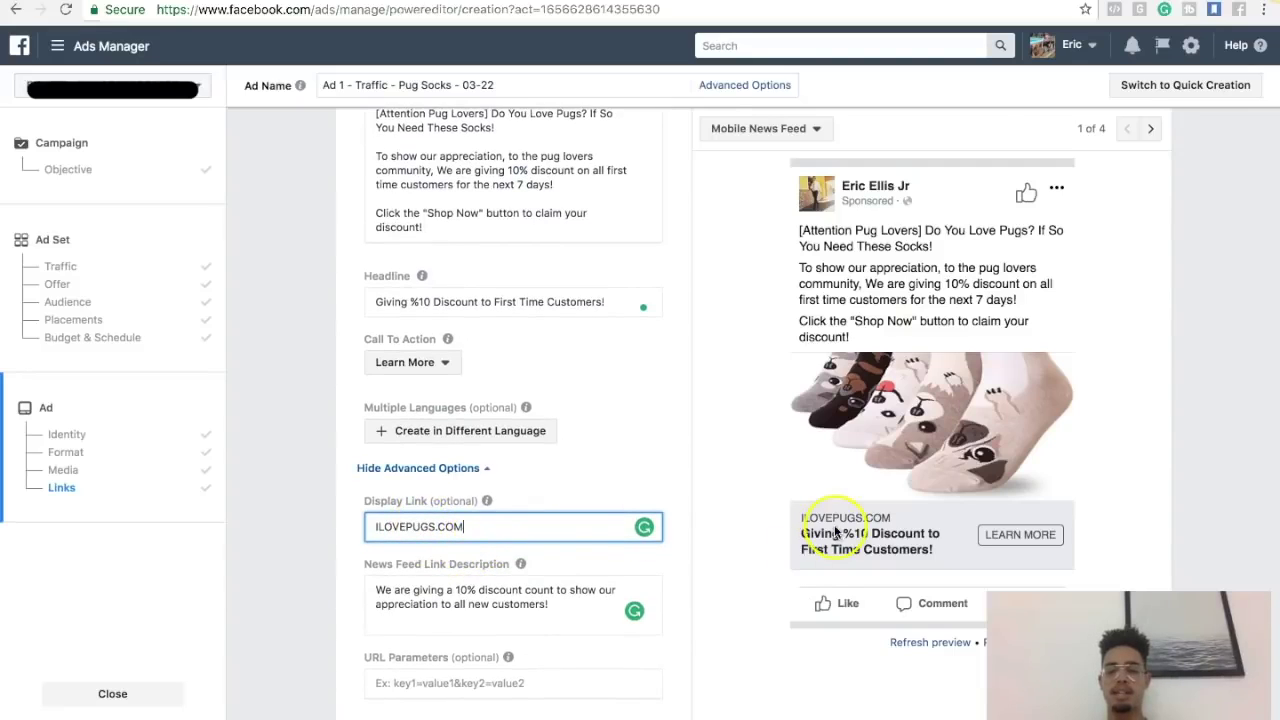
scroll(547, 612, "down", 2)
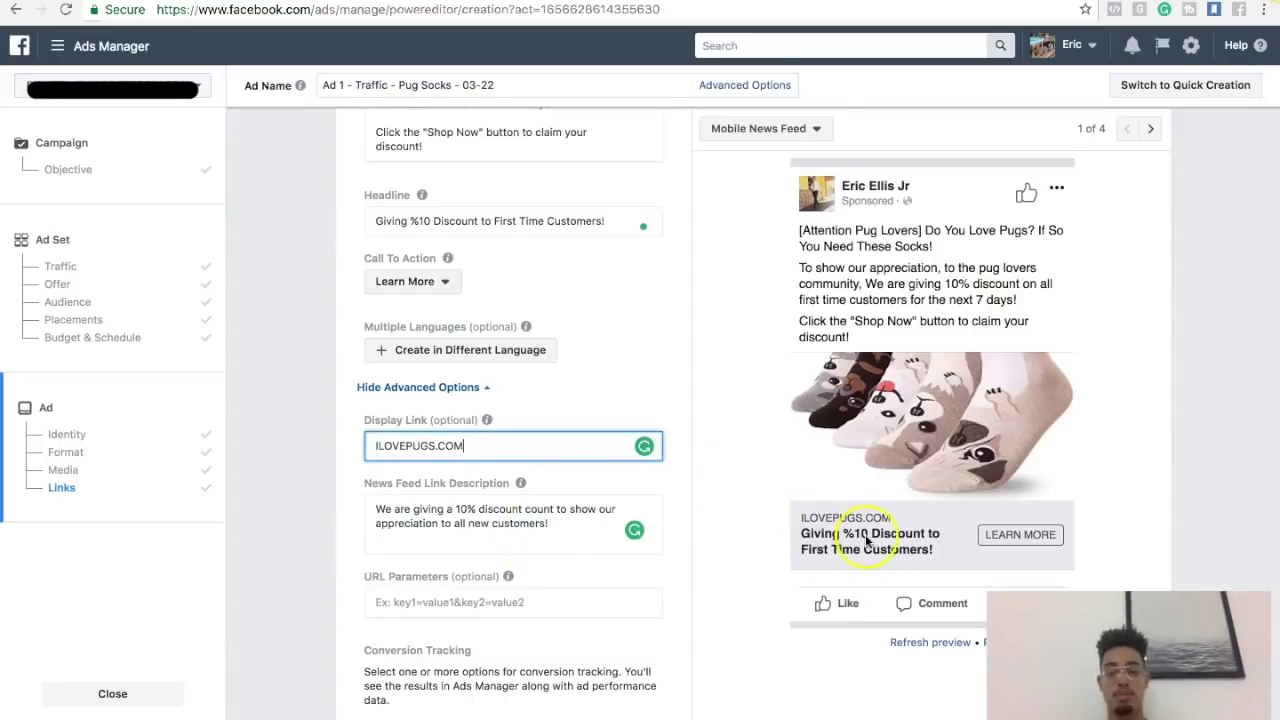
scroll(594, 545, "down", 2)
Set the ad's call to action to Shop Now
scroll(594, 545, "up", 4)
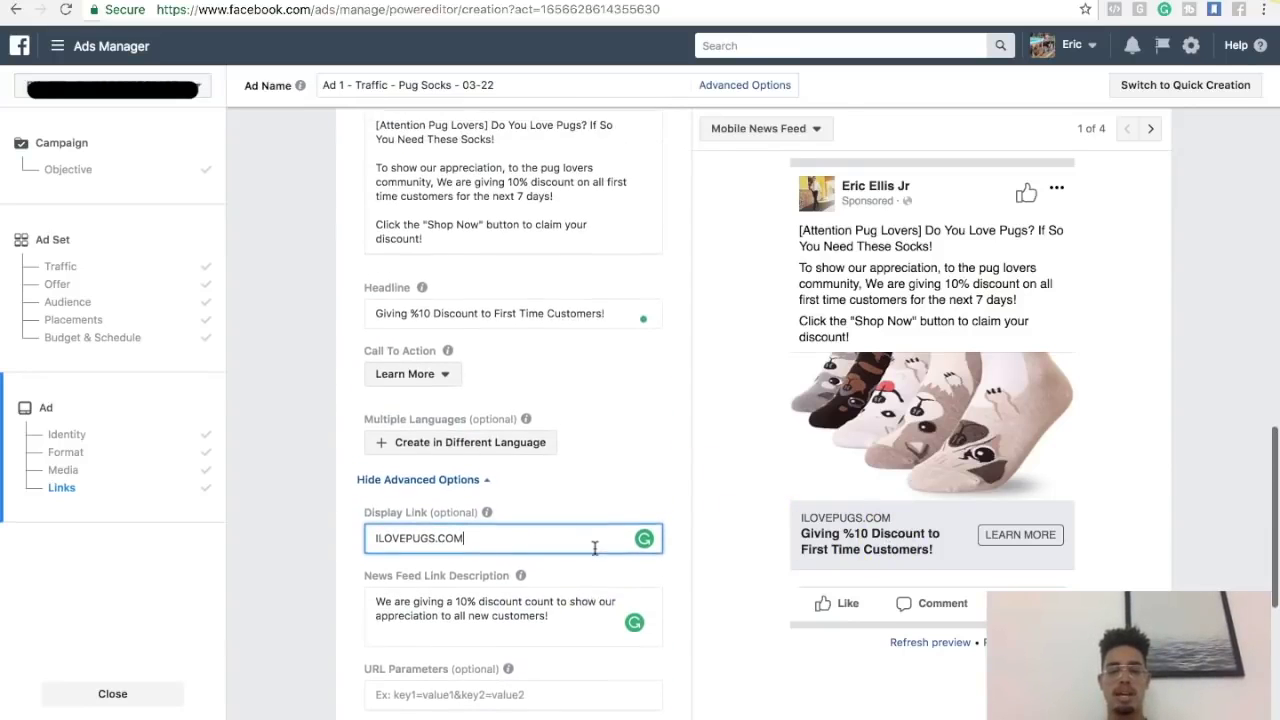
left_click(444, 376)
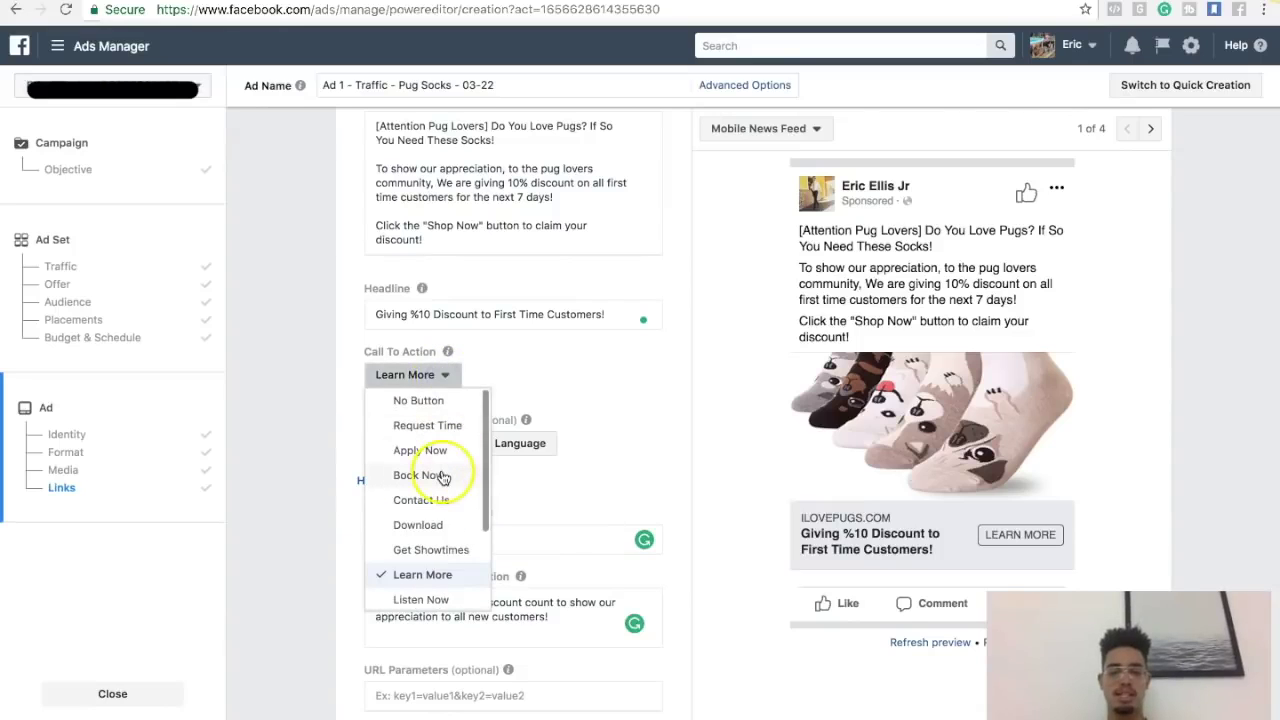
scroll(440, 476, "down", 3)
left_click(425, 548)
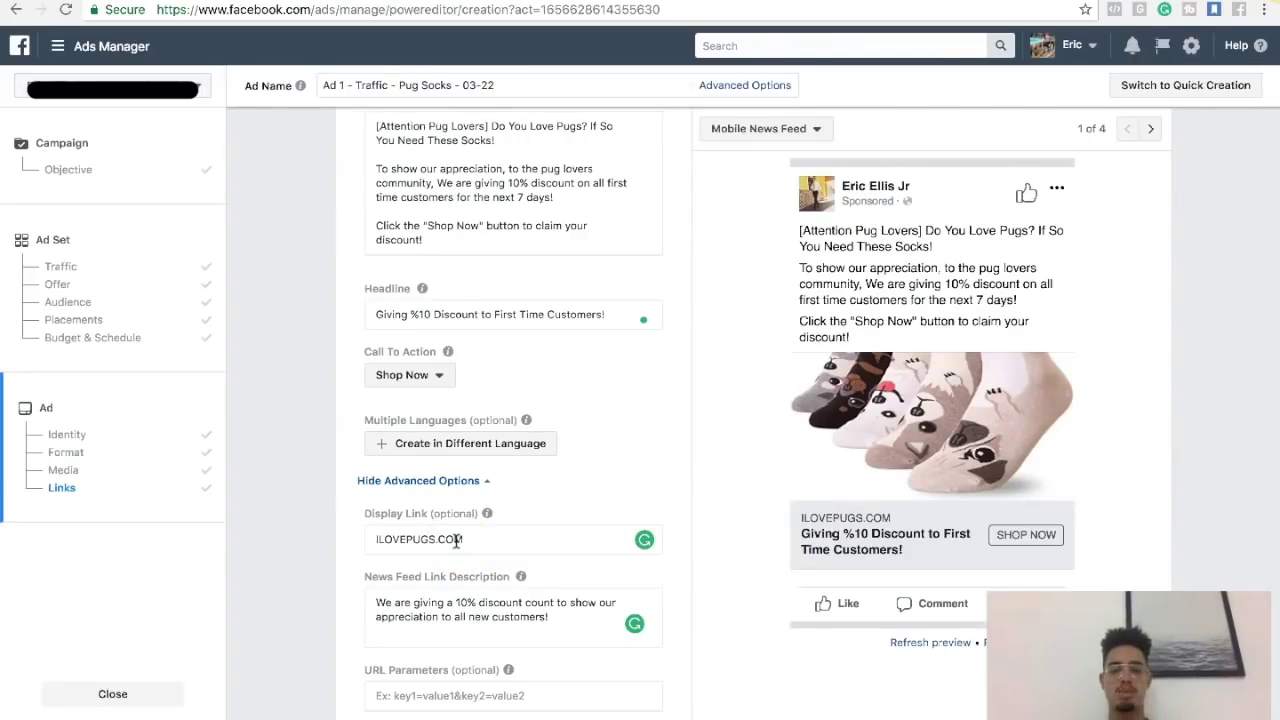
scroll(457, 540, "up", 2)
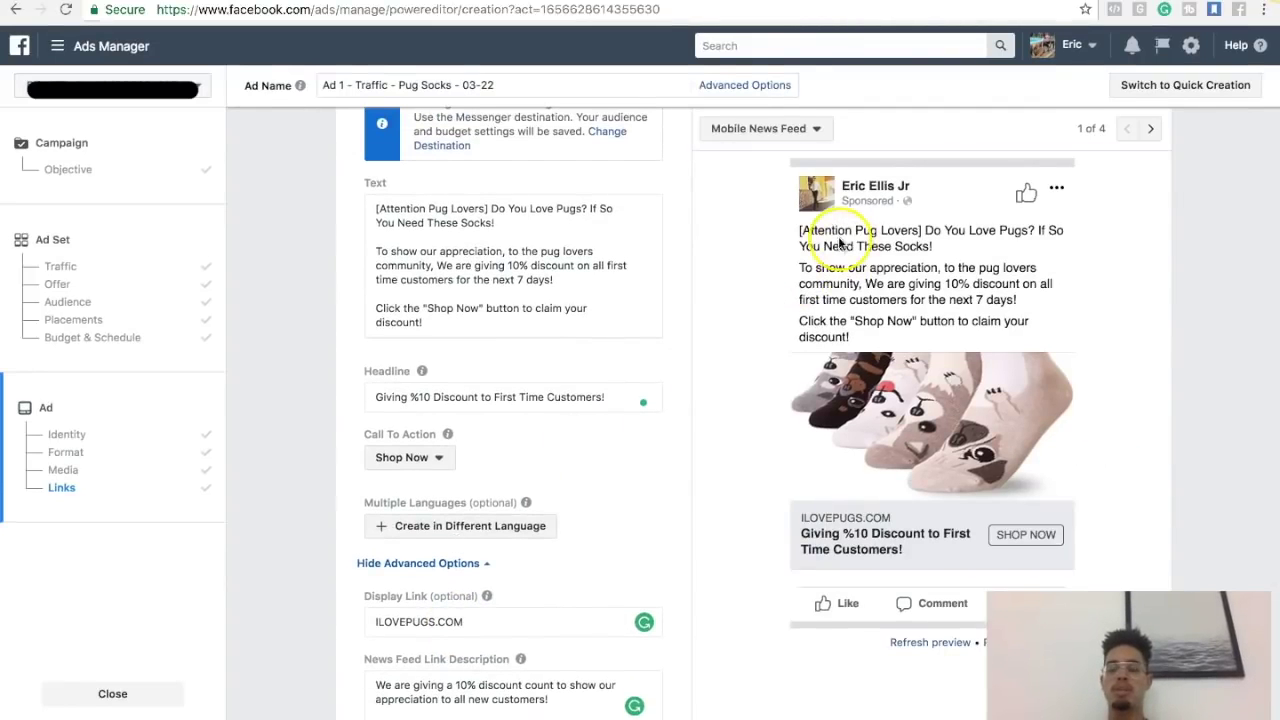
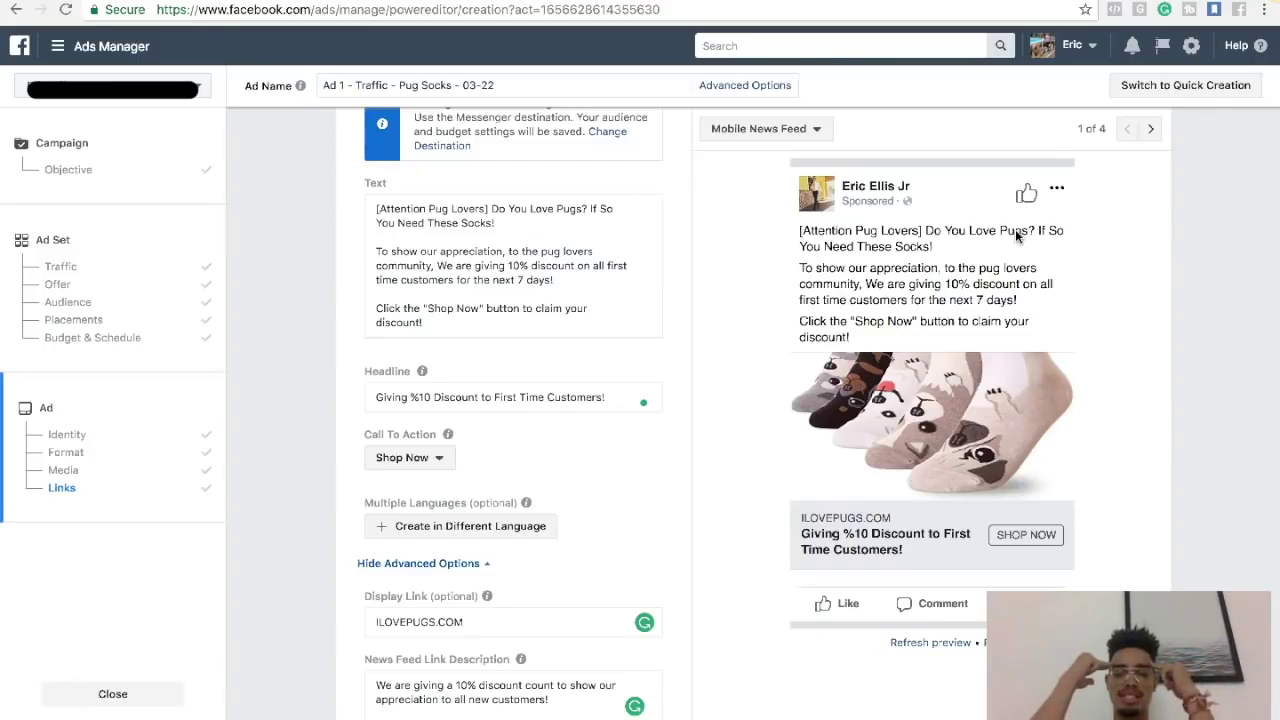
Preview the ad in Desktop News Feed and Mobile News Feed, and review its format, image, text and conversion tracking settings
left_click(1013, 285)
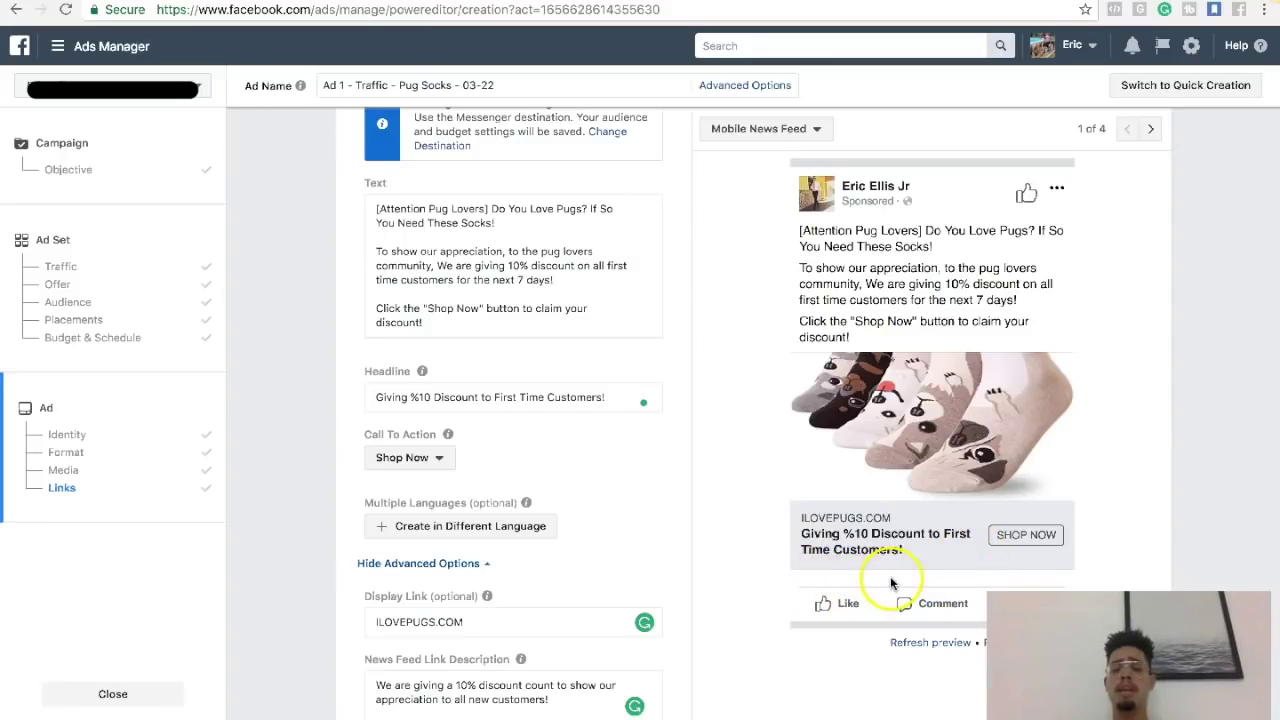
scroll(852, 577, "up", 1)
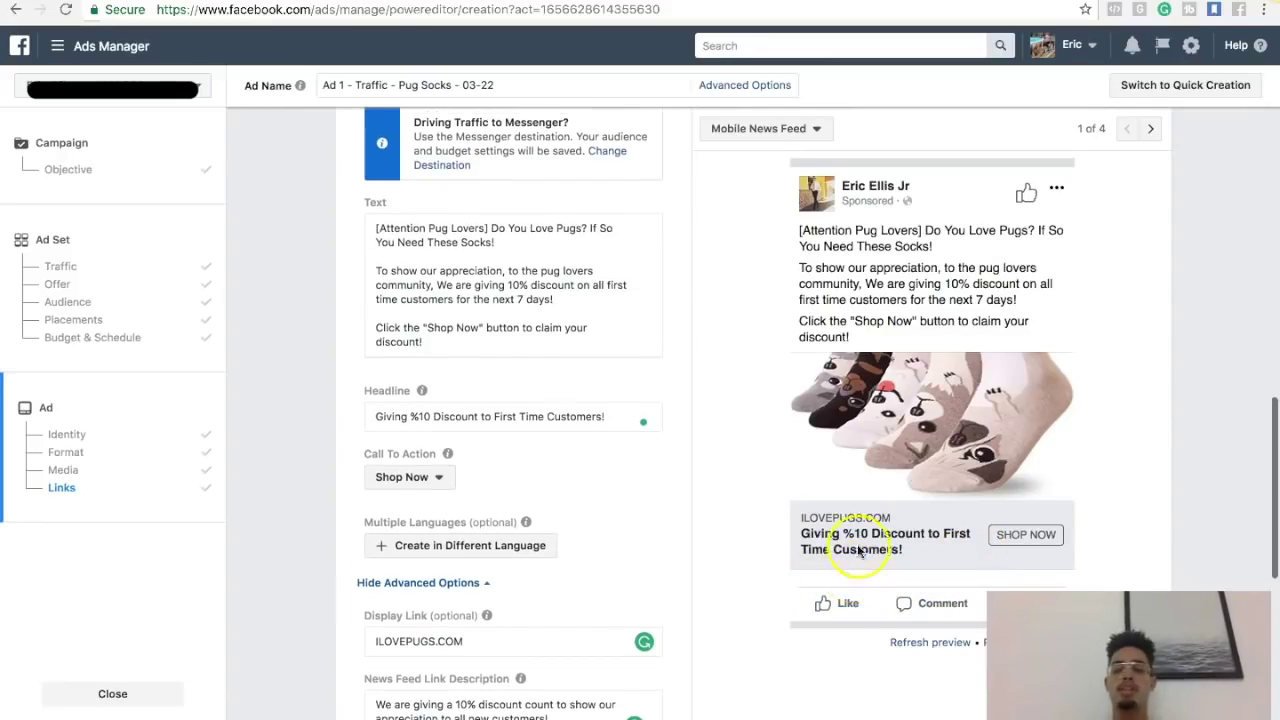
left_click(817, 129)
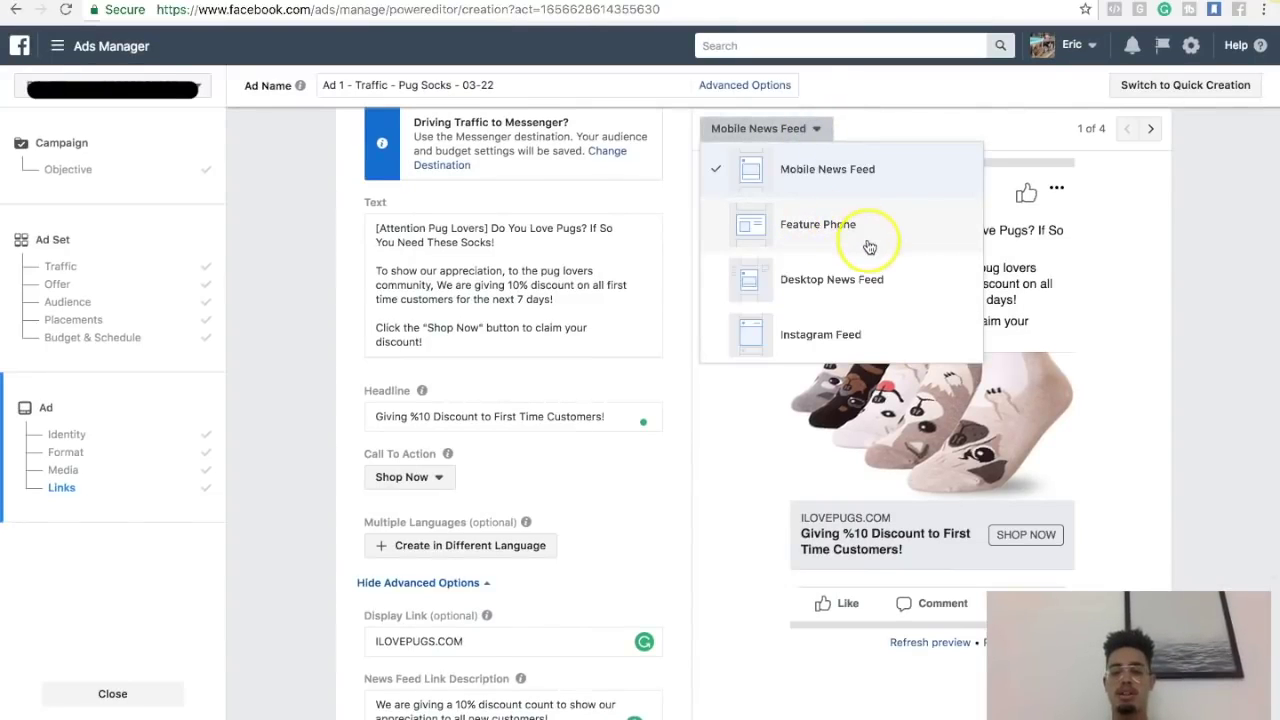
left_click(866, 277)
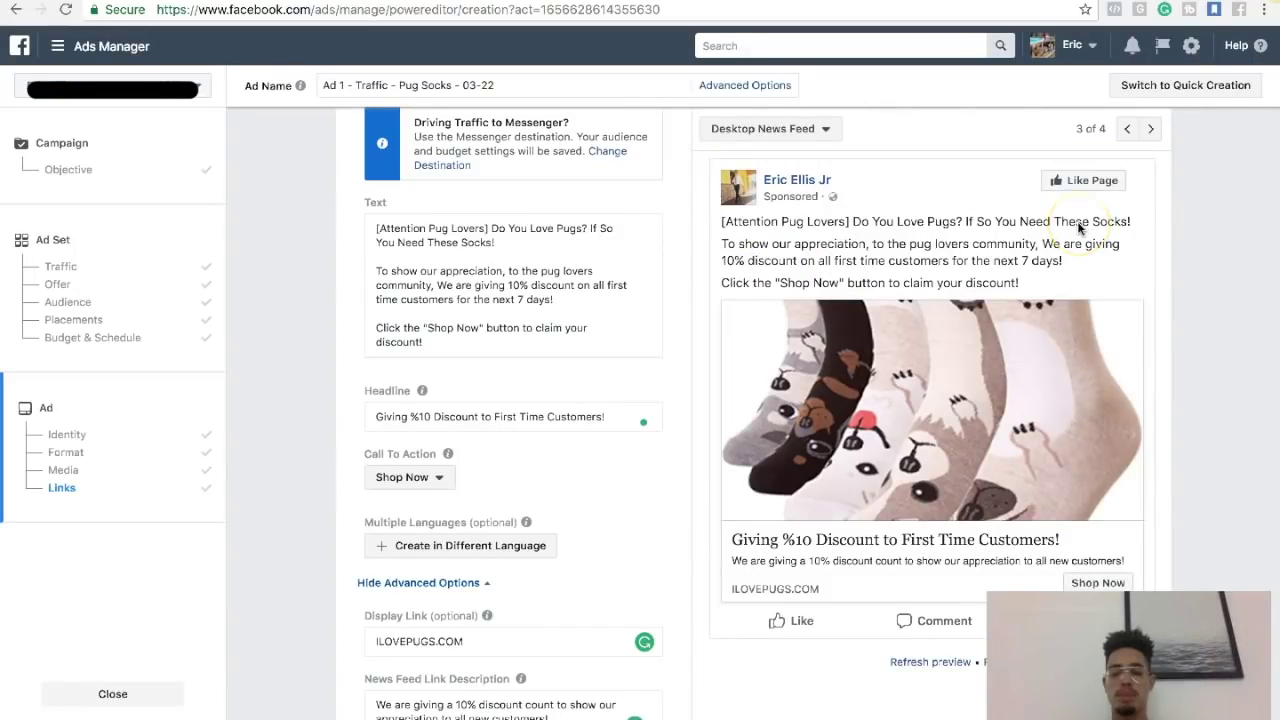
left_click(797, 131)
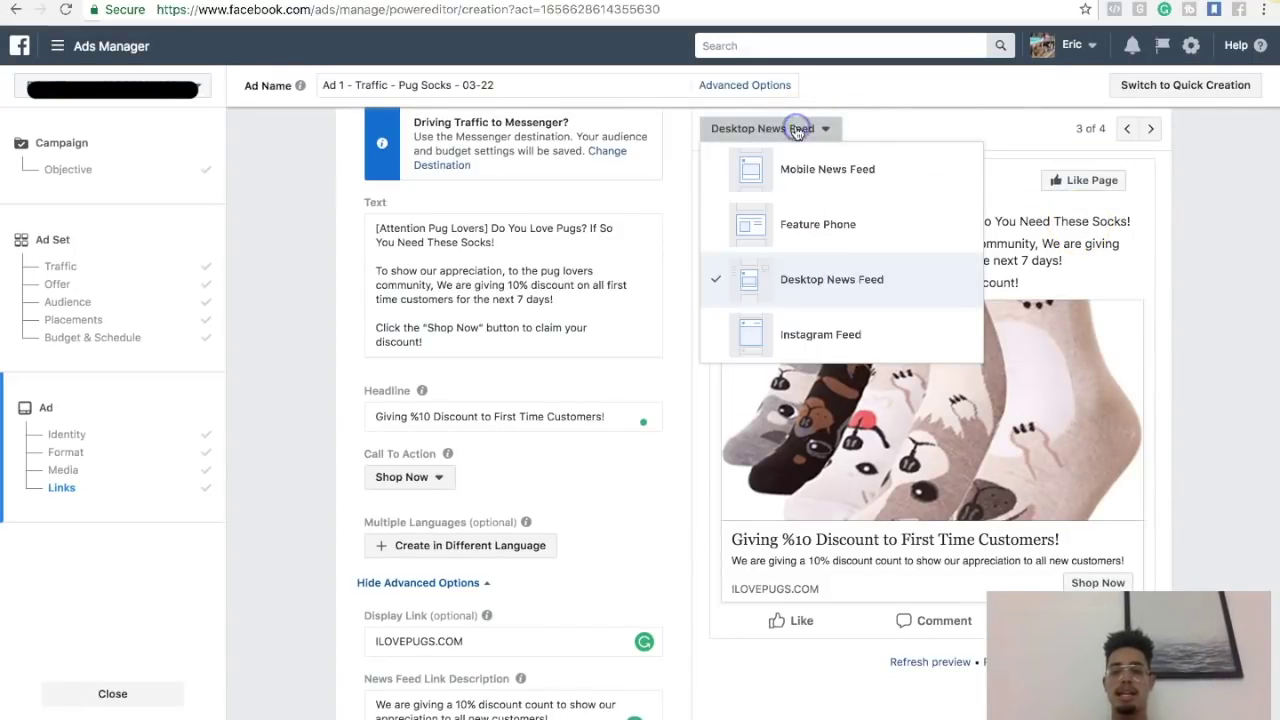
left_click(789, 176)
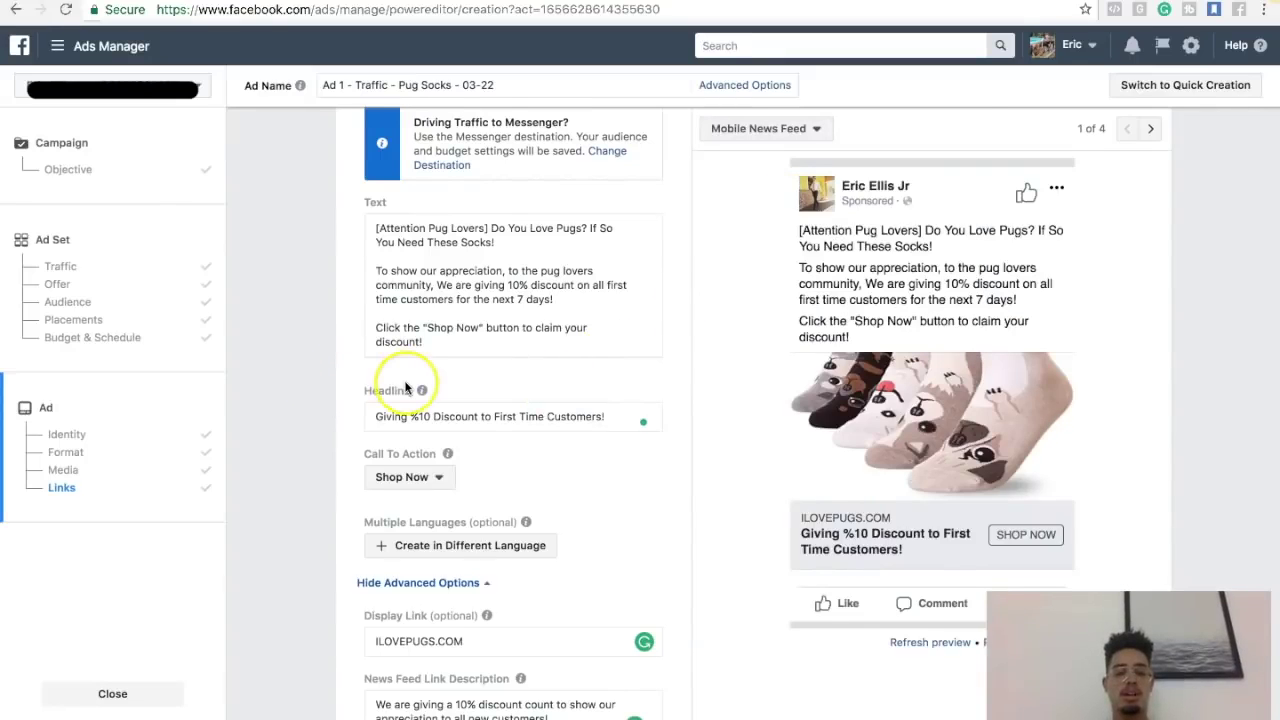
scroll(404, 380, "up", 10)
scroll(405, 388, "up", 2)
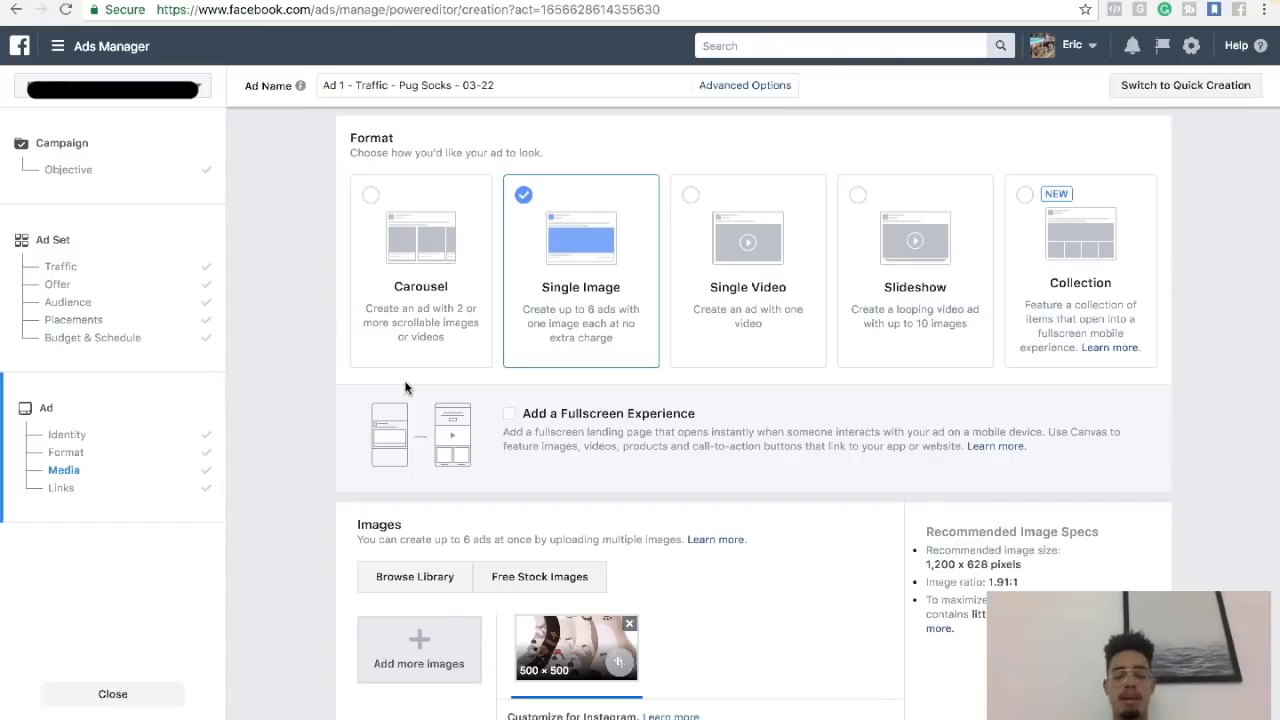
scroll(404, 380, "down", 12)
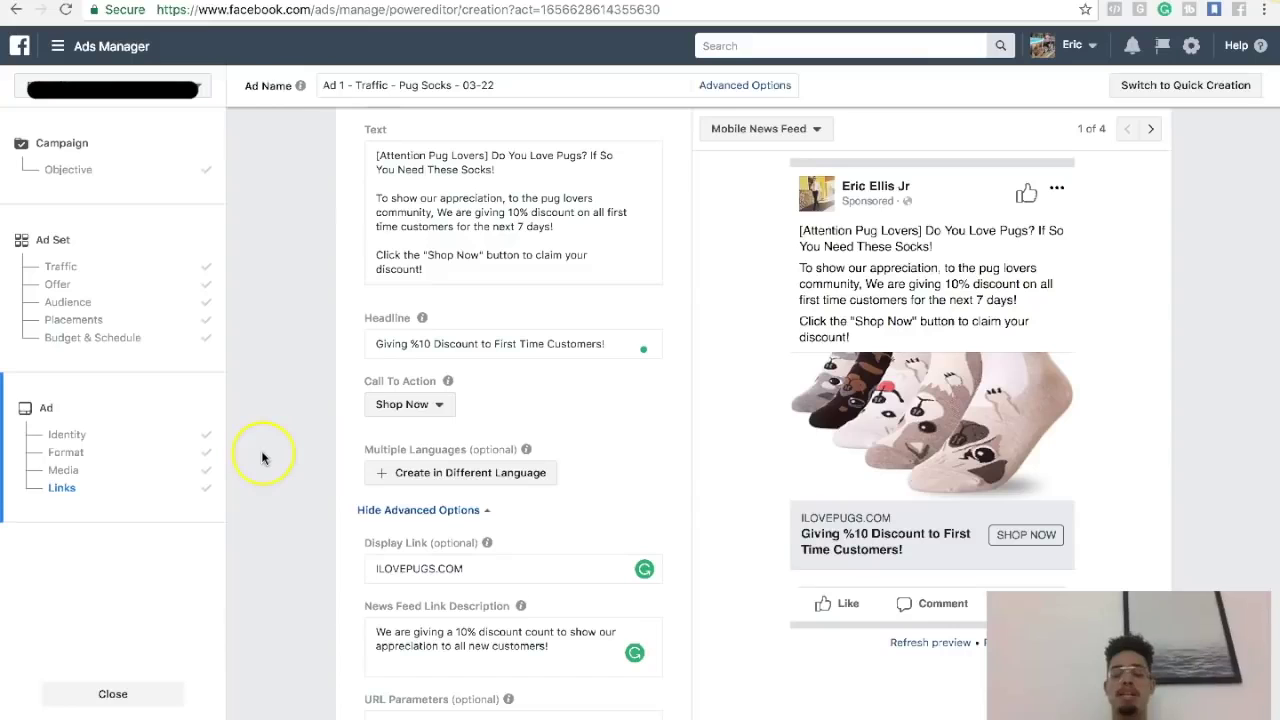
scroll(263, 456, "down", 5)
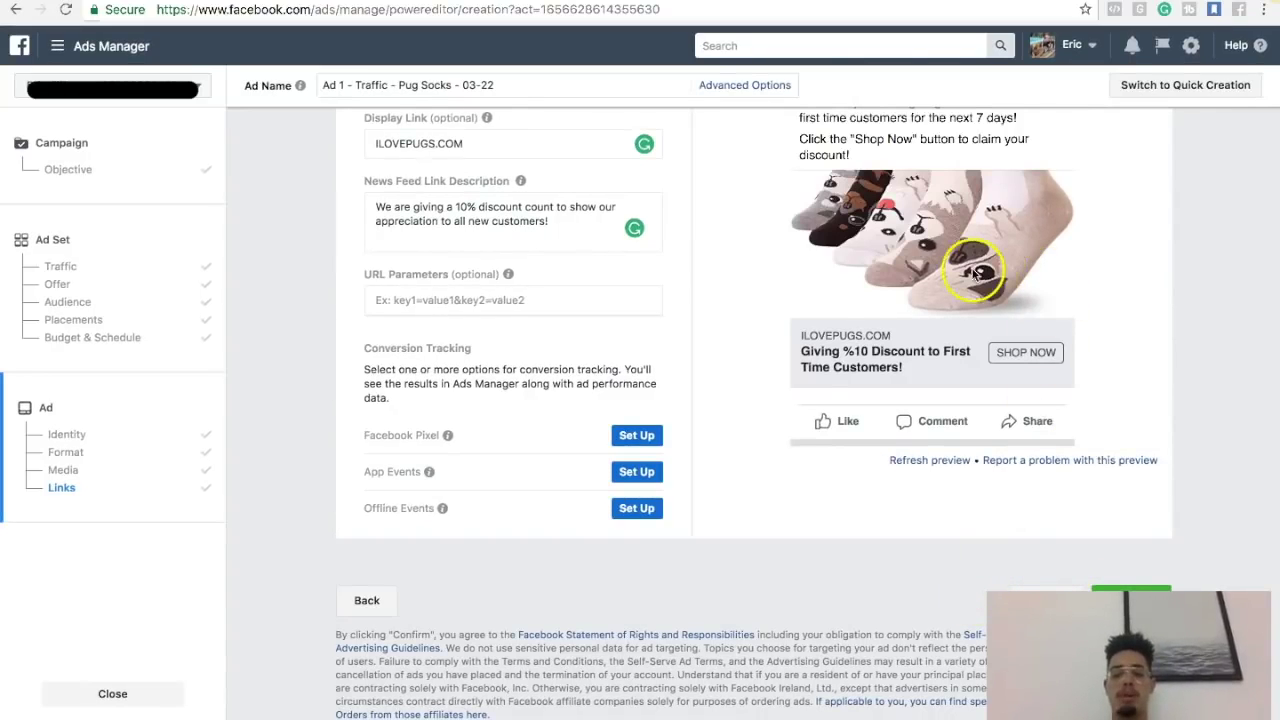
left_click(1045, 272)
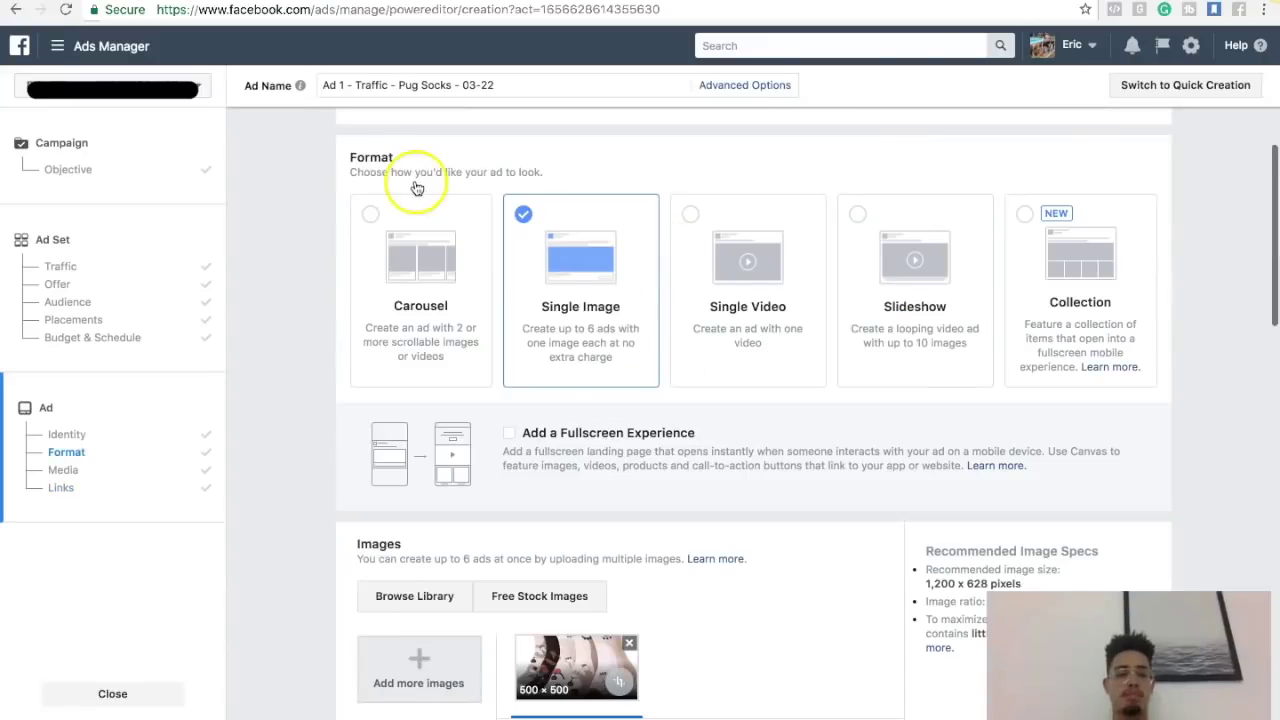
Leave the ad creation page without saving, return to the Ads Manager campaigns list and switch to another ad account
left_click(58, 46)
left_click(67, 143)
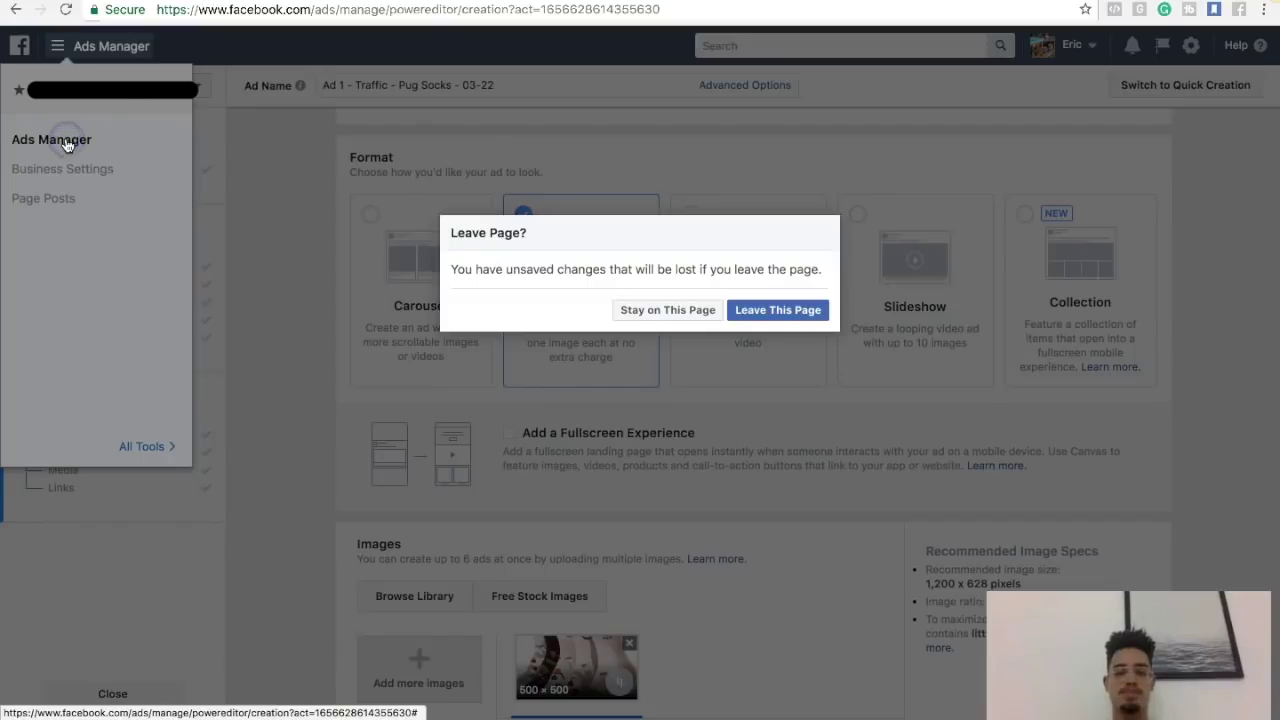
left_click(752, 310)
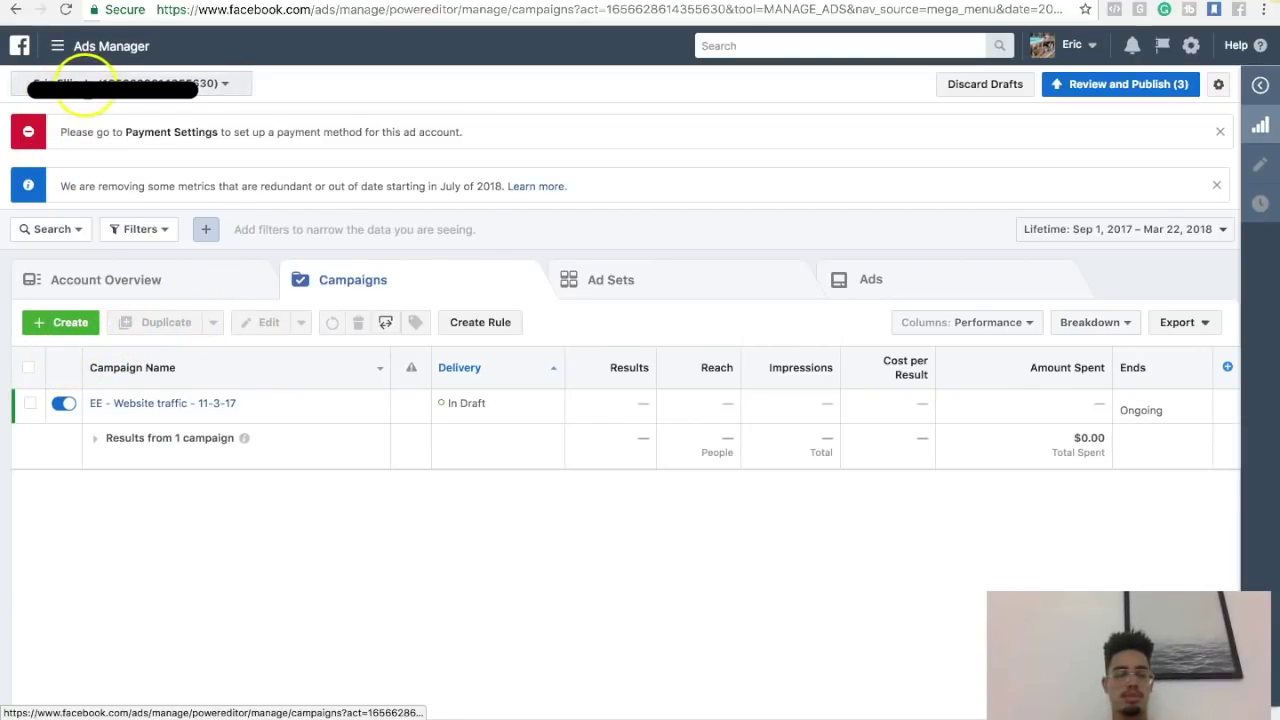
left_click(86, 83)
left_click(108, 195)
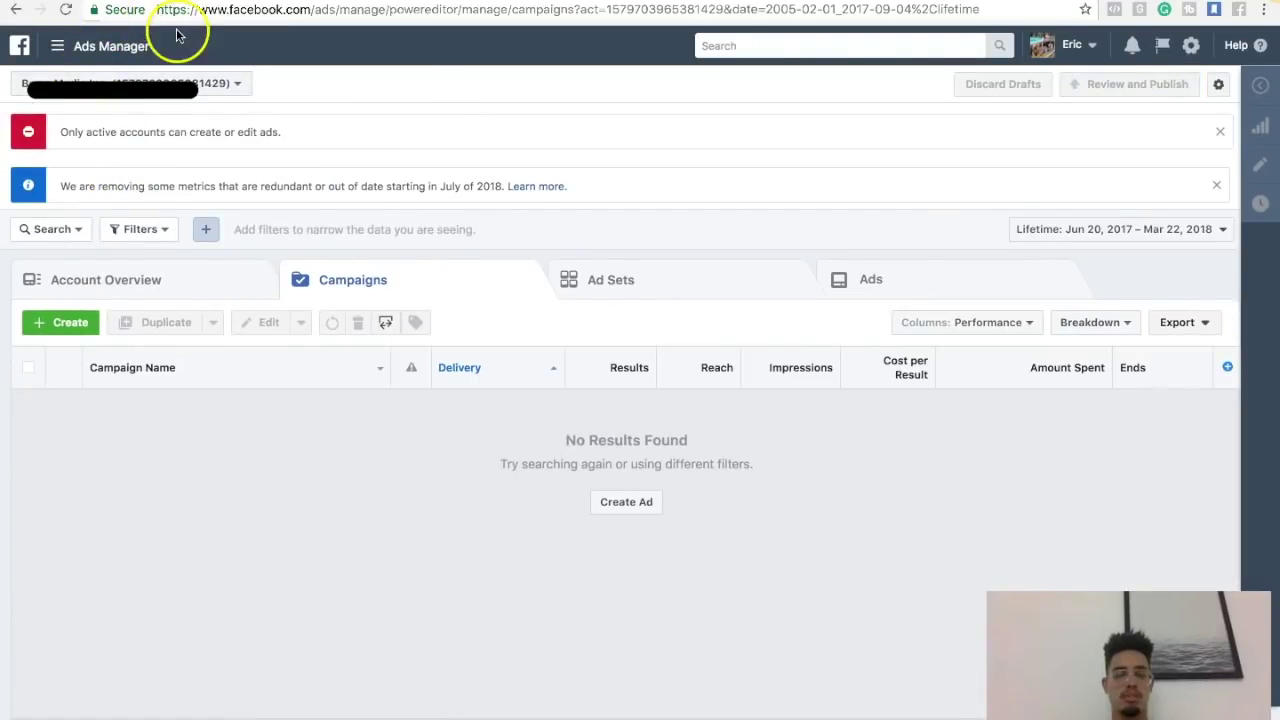
Go to the Facebook Business Manager home page
left_click(237, 10)
type("busi")
key("Return")
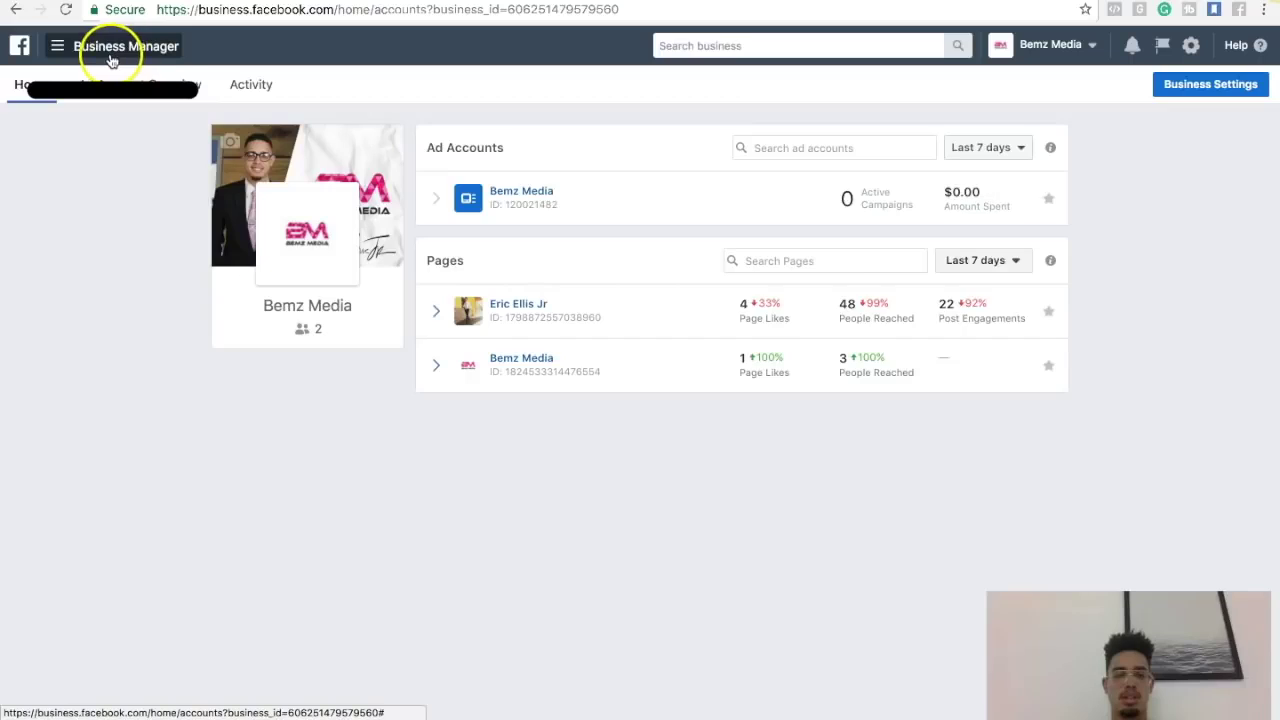
Open the Bemz Media campaigns in Ads Manager and select "PWR. simpleaffiliatefunnel.com V2" and "(VIDEO VIEW) PWR. simpleaffiliatefunnel.com V2"
left_click(112, 58)
left_click(88, 137)
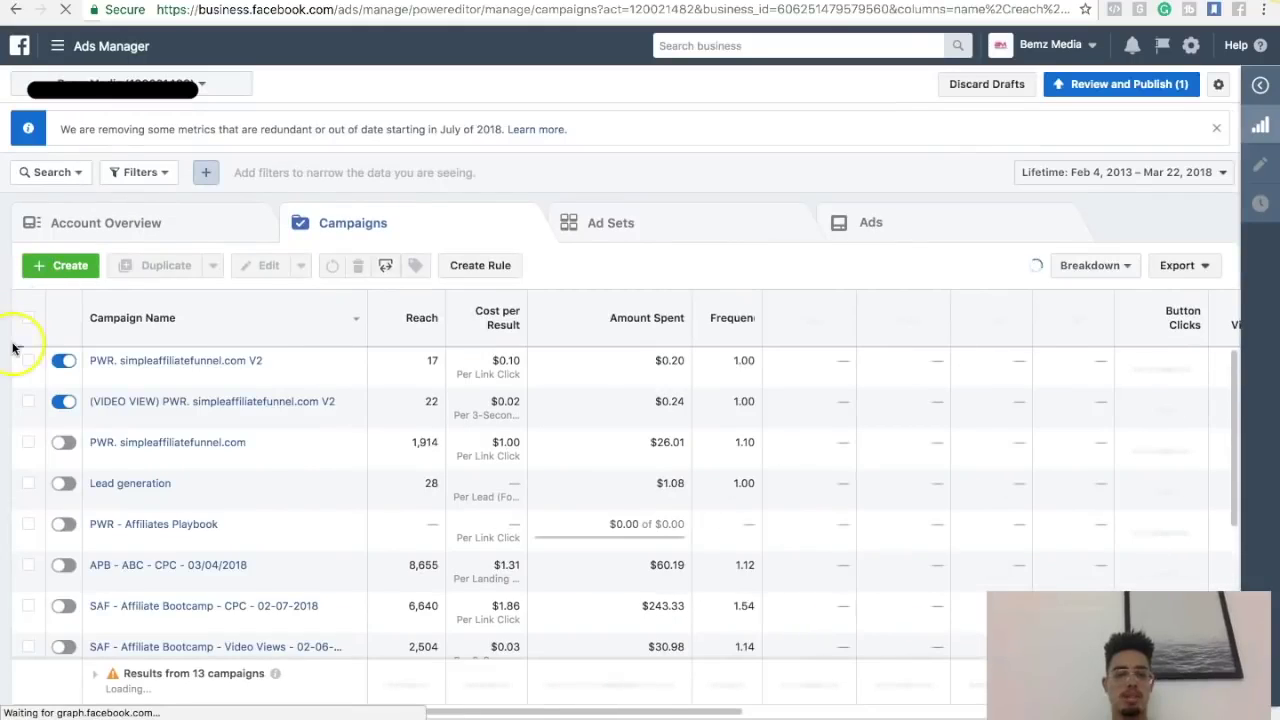
left_click(27, 361)
left_click(29, 402)
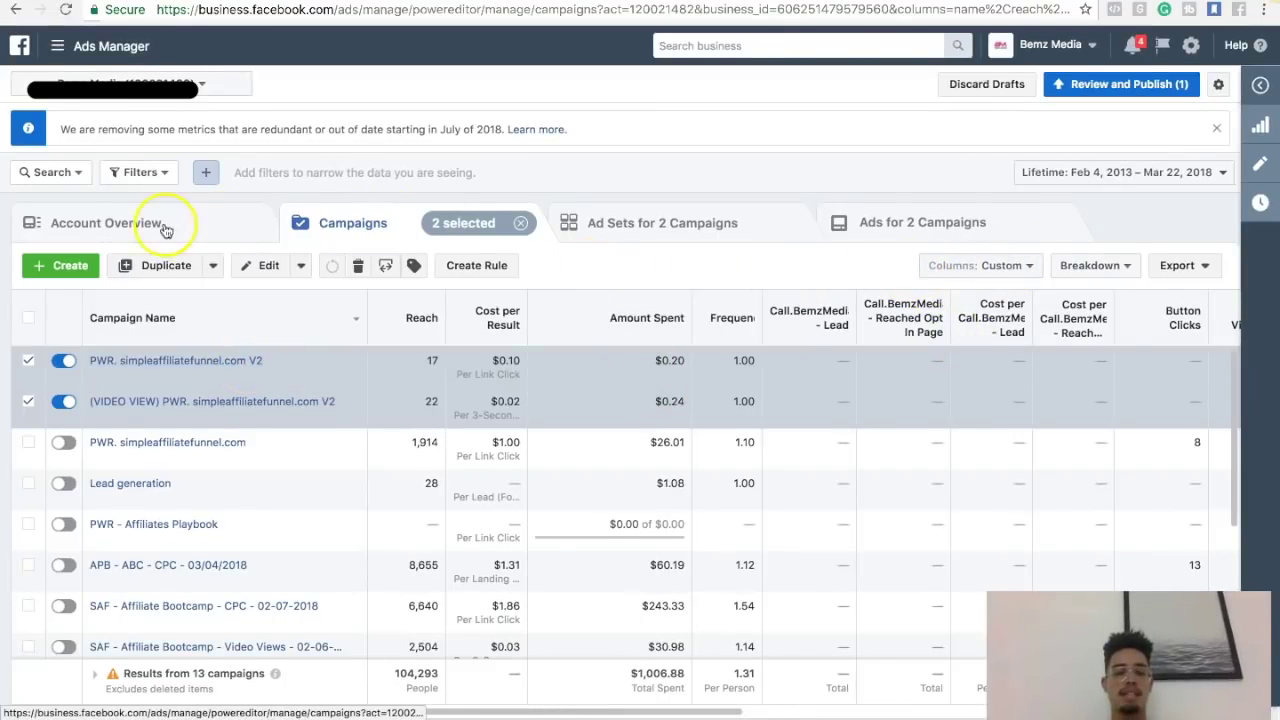
Examine the account overview's key metrics, results by objective, and the age and gender, hourly and location breakdowns
left_click(110, 224)
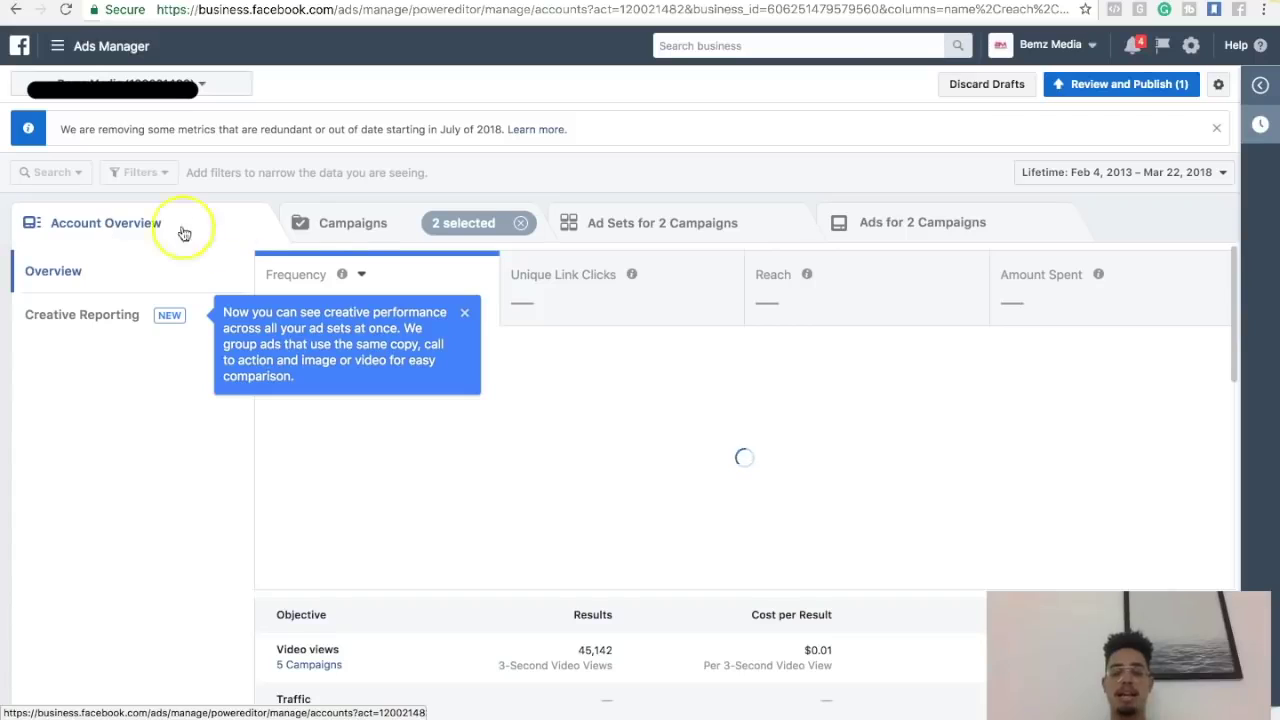
mouse_move(340, 277)
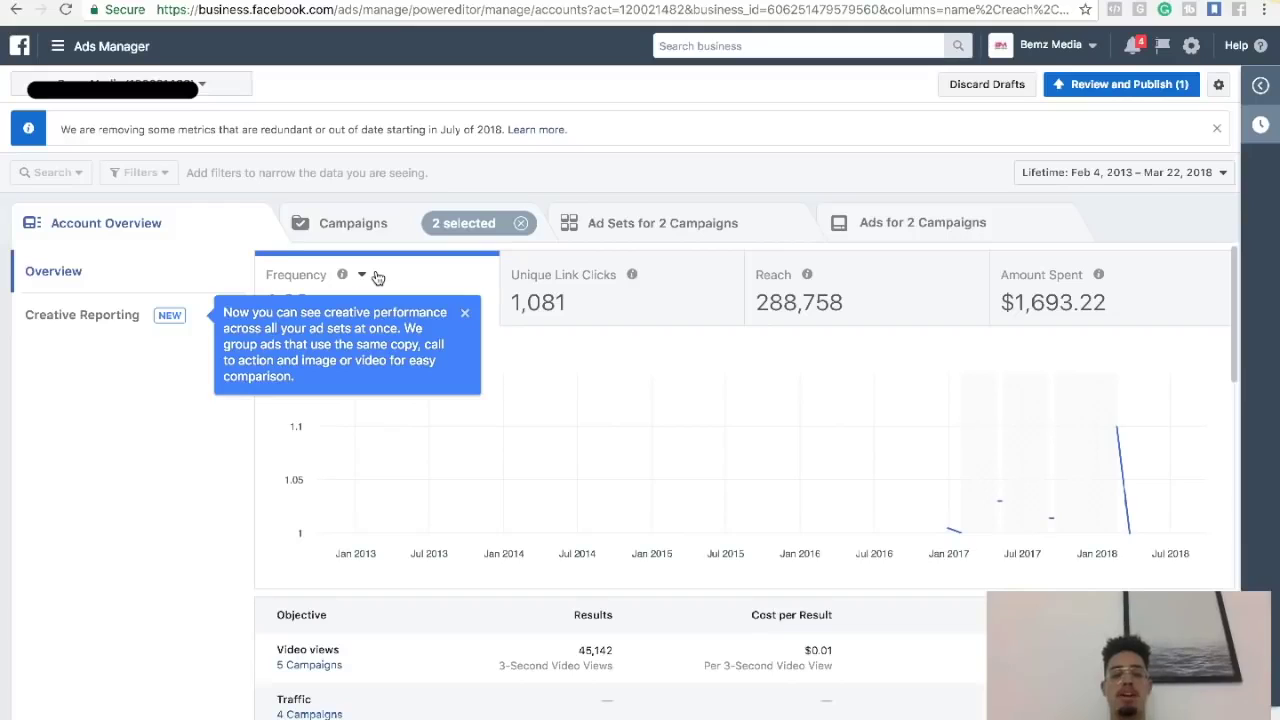
left_click(571, 275)
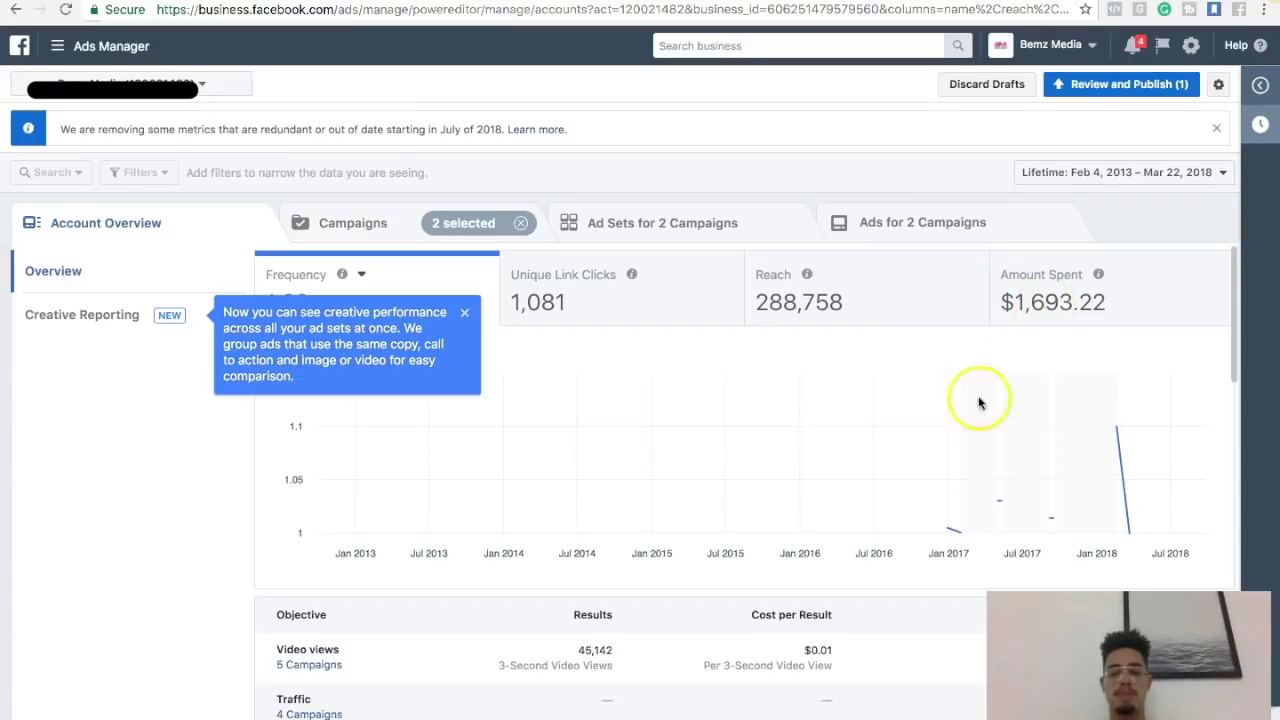
scroll(851, 651, "down", 2)
scroll(851, 651, "up", 1)
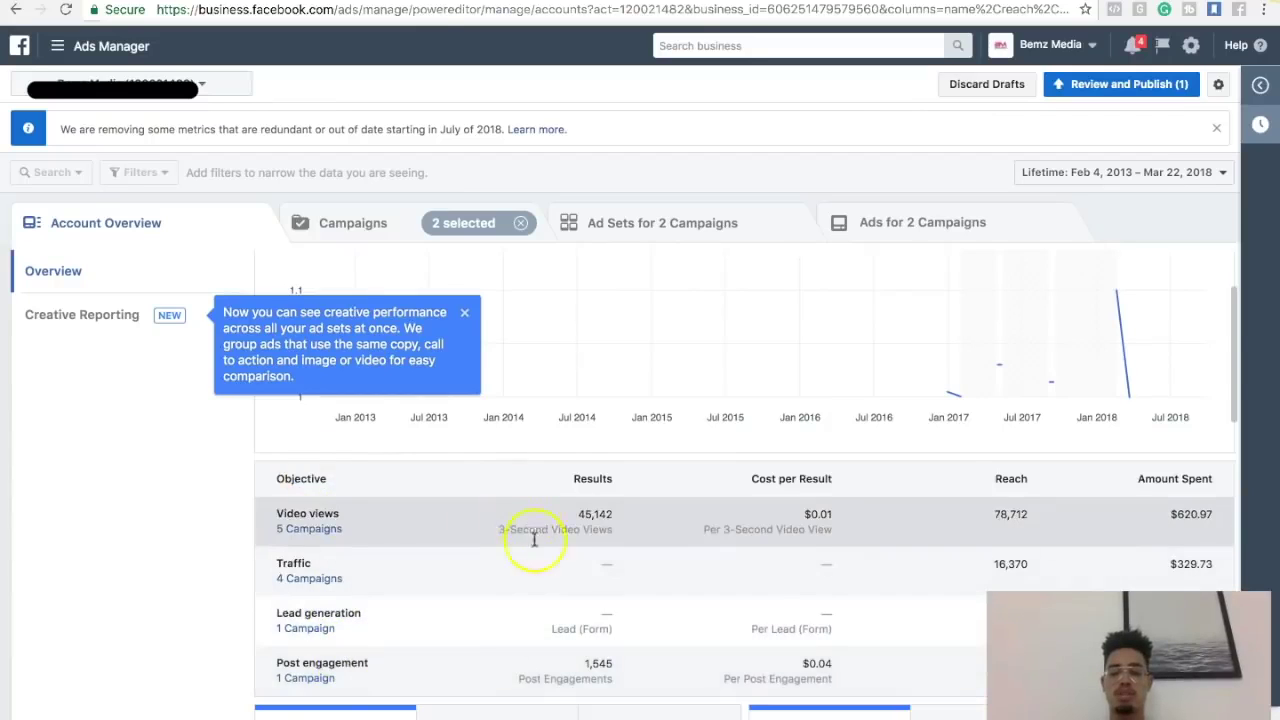
scroll(933, 570, "down", 2)
scroll(935, 575, "down", 1)
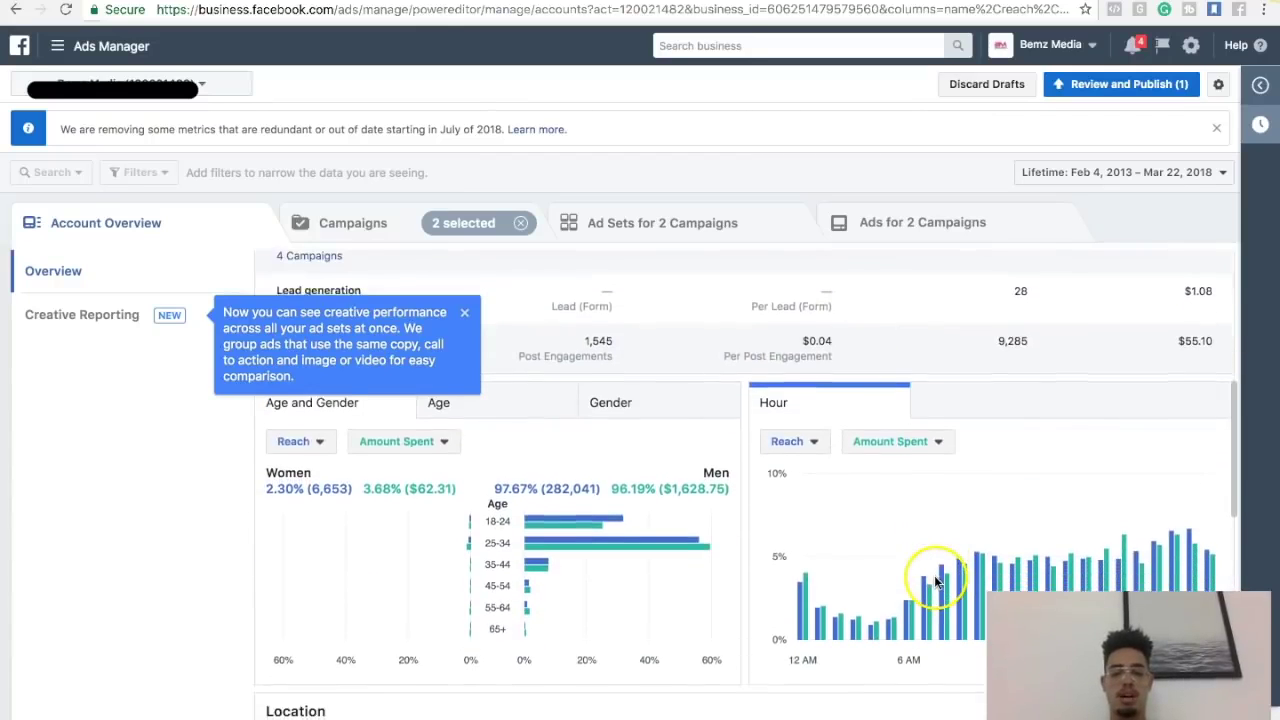
scroll(890, 558, "down", 4)
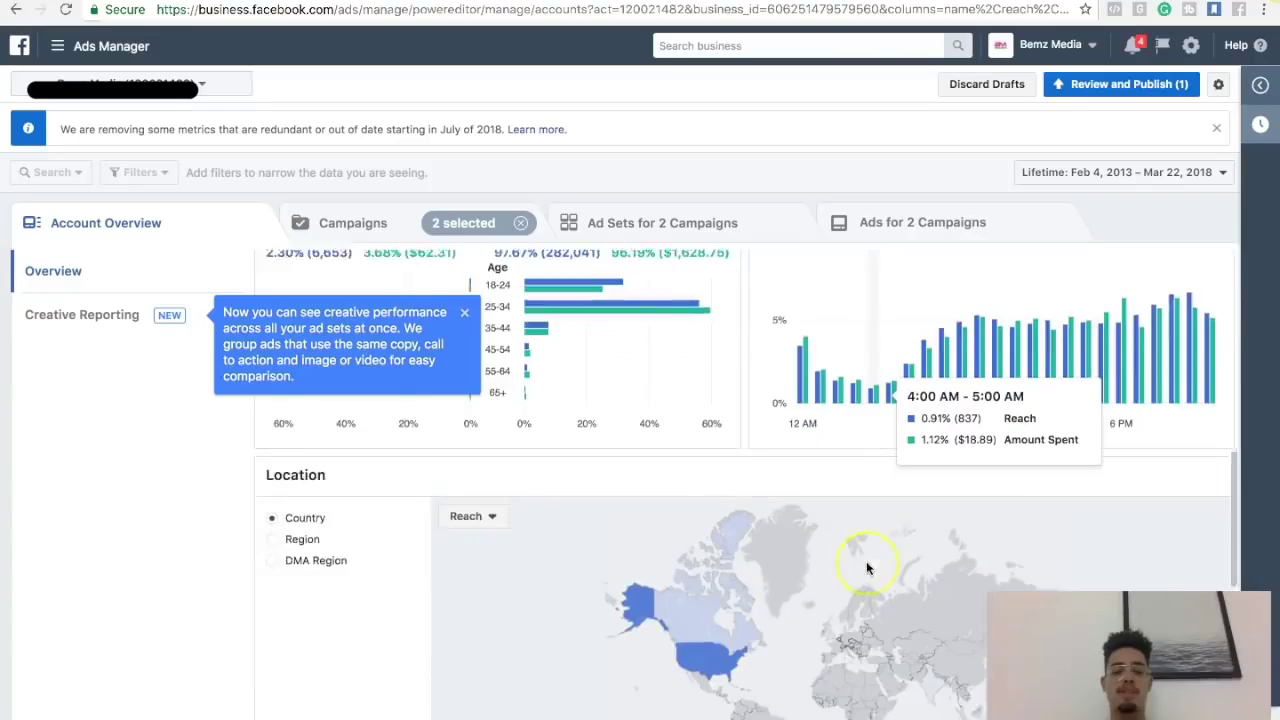
scroll(866, 561, "up", 8)
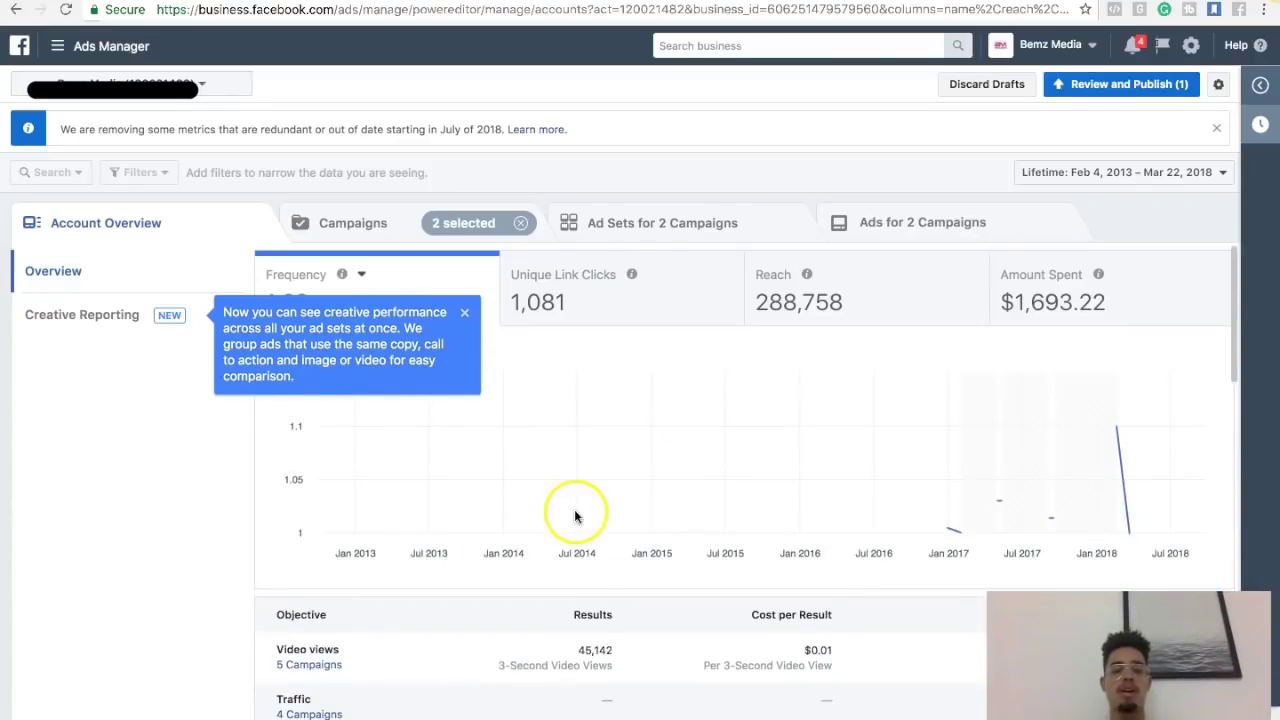
Dismiss the creative reporting tip, then review the edit settings of the "PWR. simpleaffiliatefunnel.com V2" campaign and return to the campaigns list
left_click(464, 312)
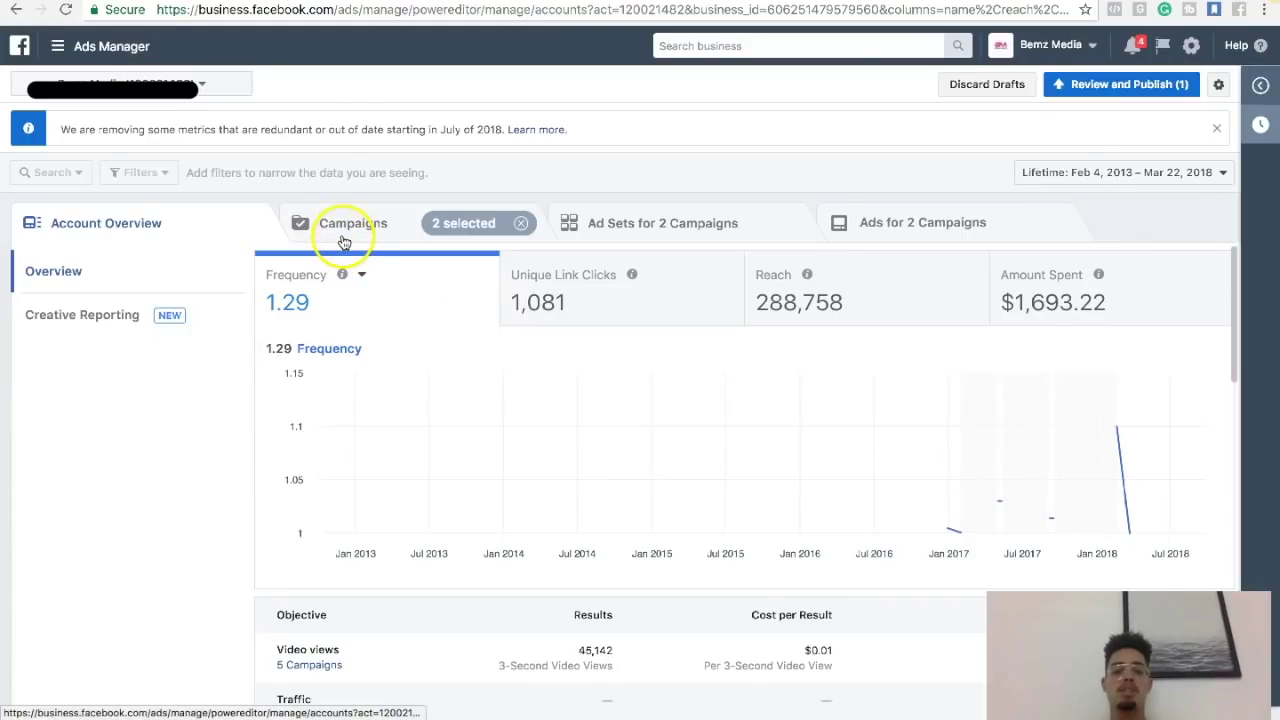
left_click(343, 240)
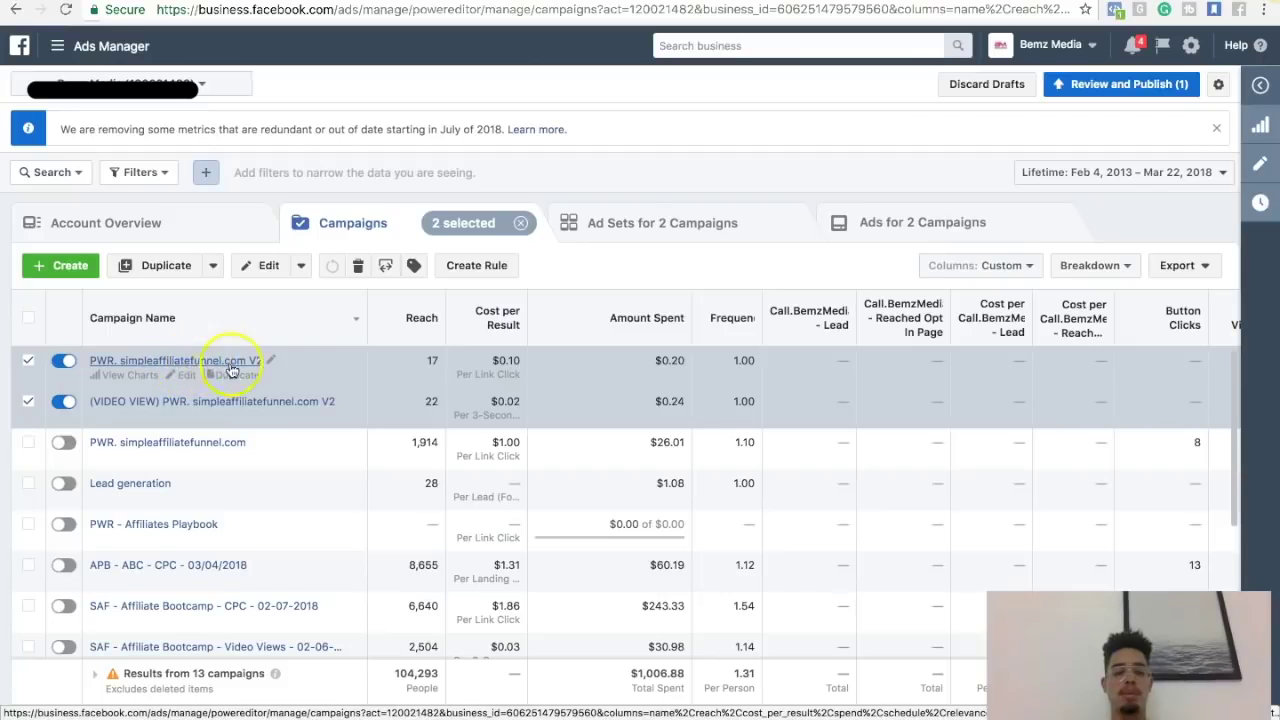
left_click(188, 377)
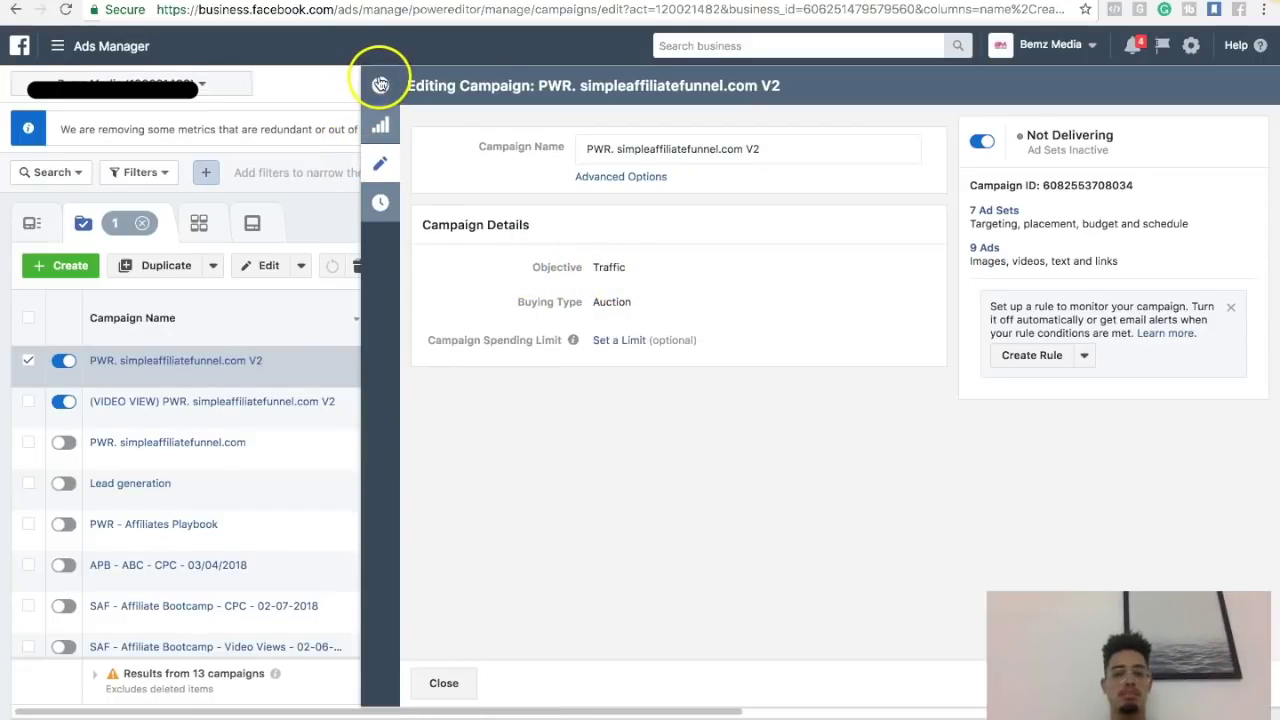
mouse_move(509, 343)
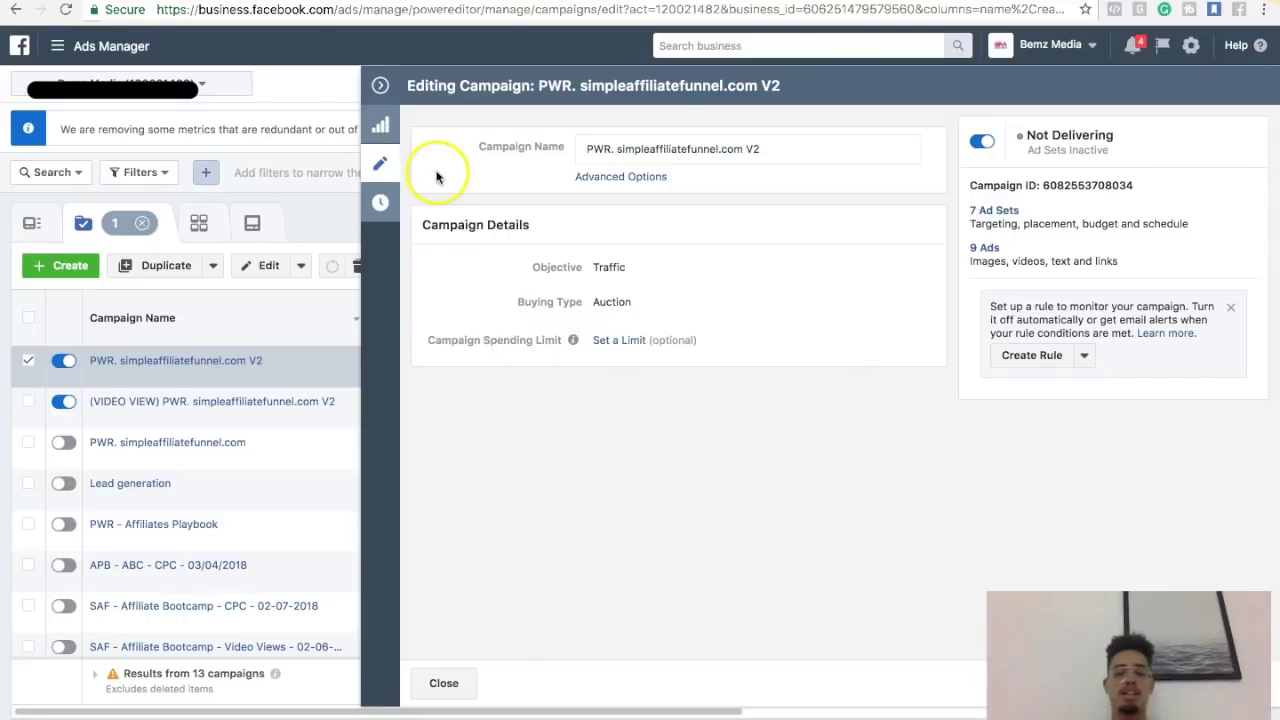
left_click(381, 88)
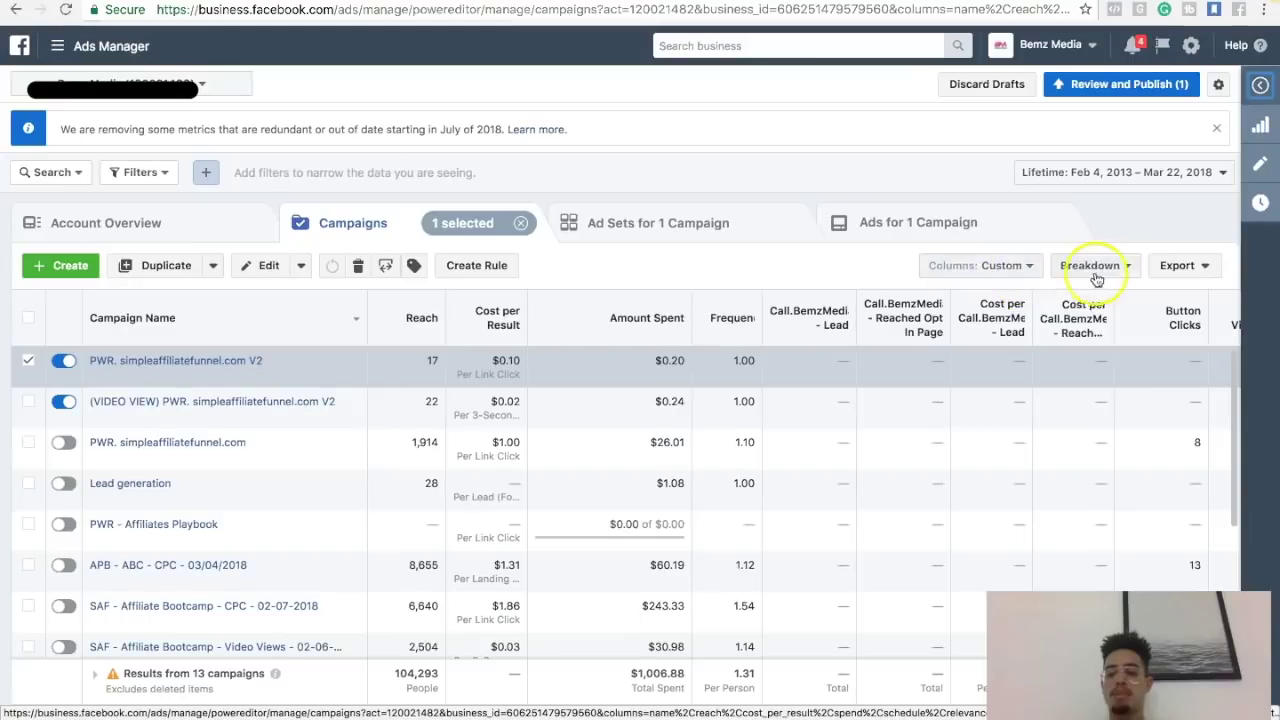
Open the column customization for the campaigns table and examine the available performance and cost metrics
left_click(1012, 267)
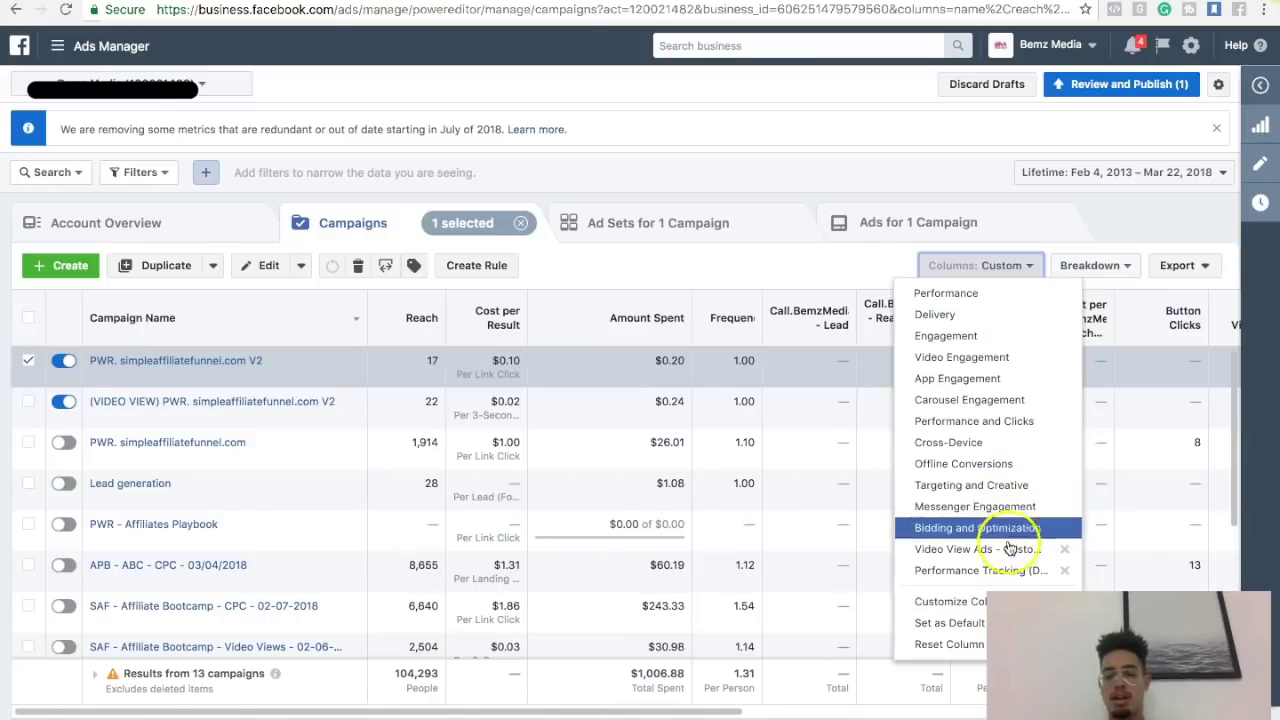
left_click(1000, 599)
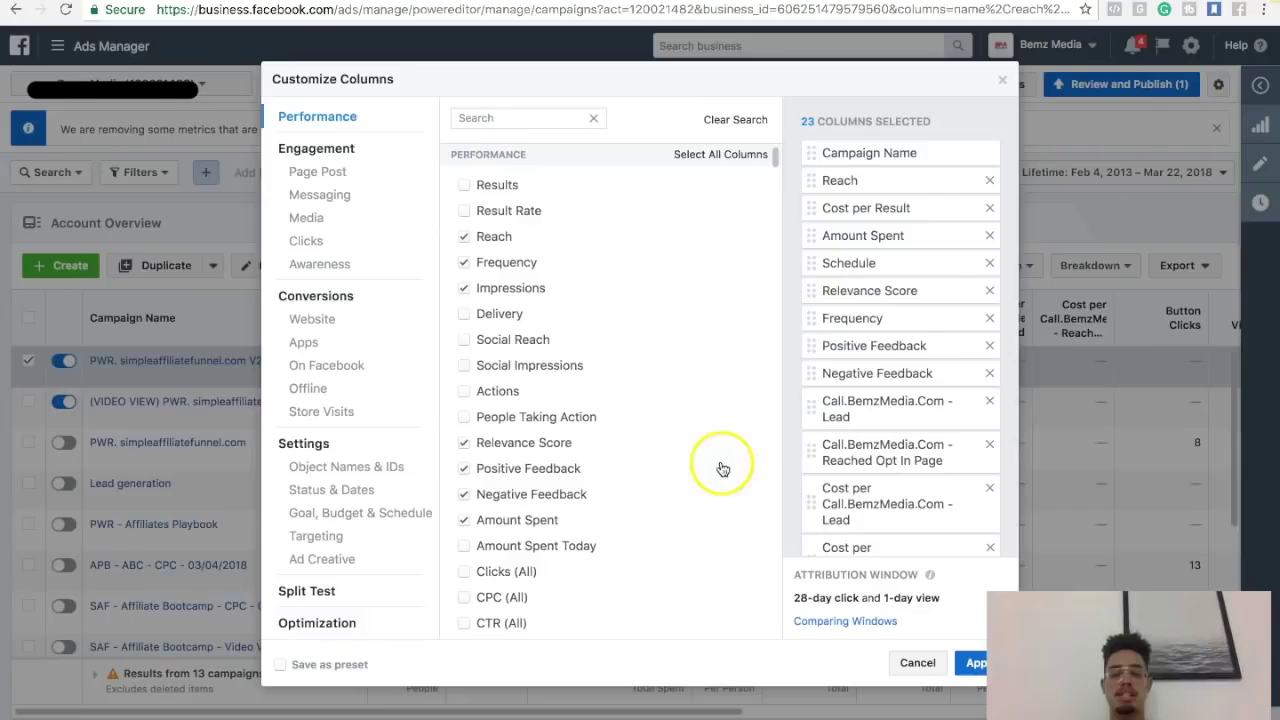
scroll(548, 336, "down", 2)
scroll(548, 336, "down", 3)
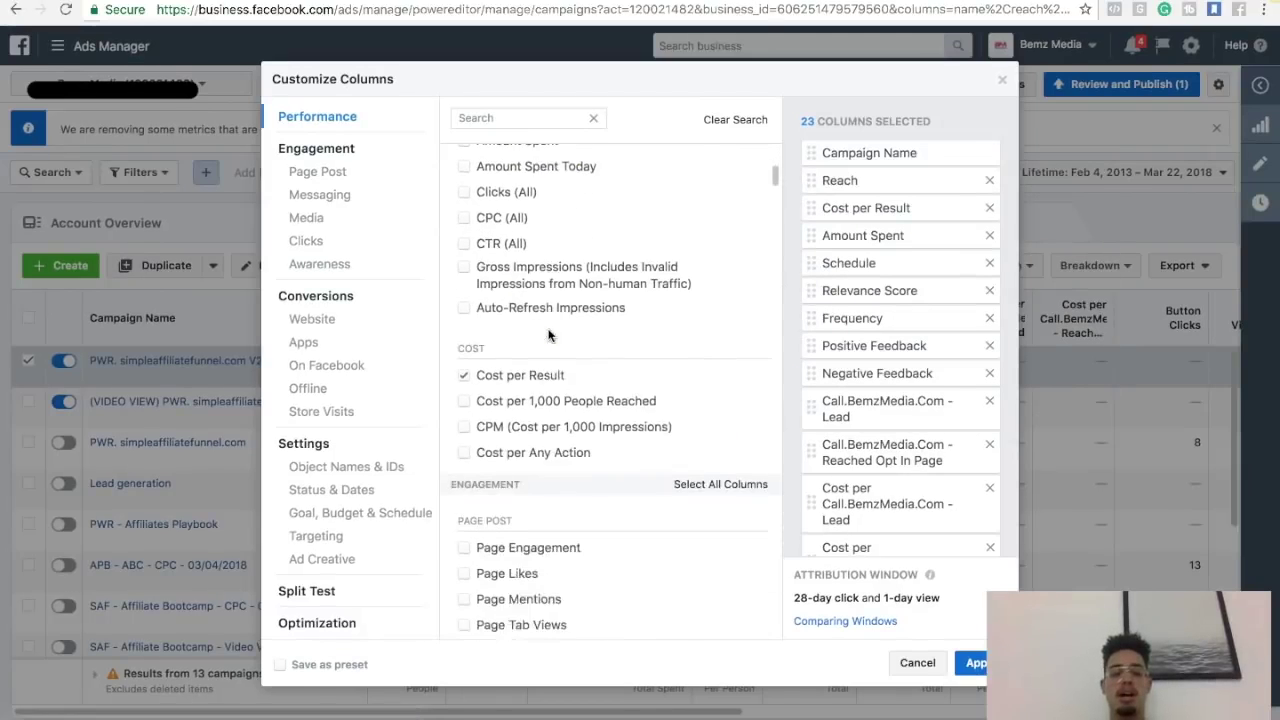
scroll(550, 334, "up", 5)
mouse_move(494, 287)
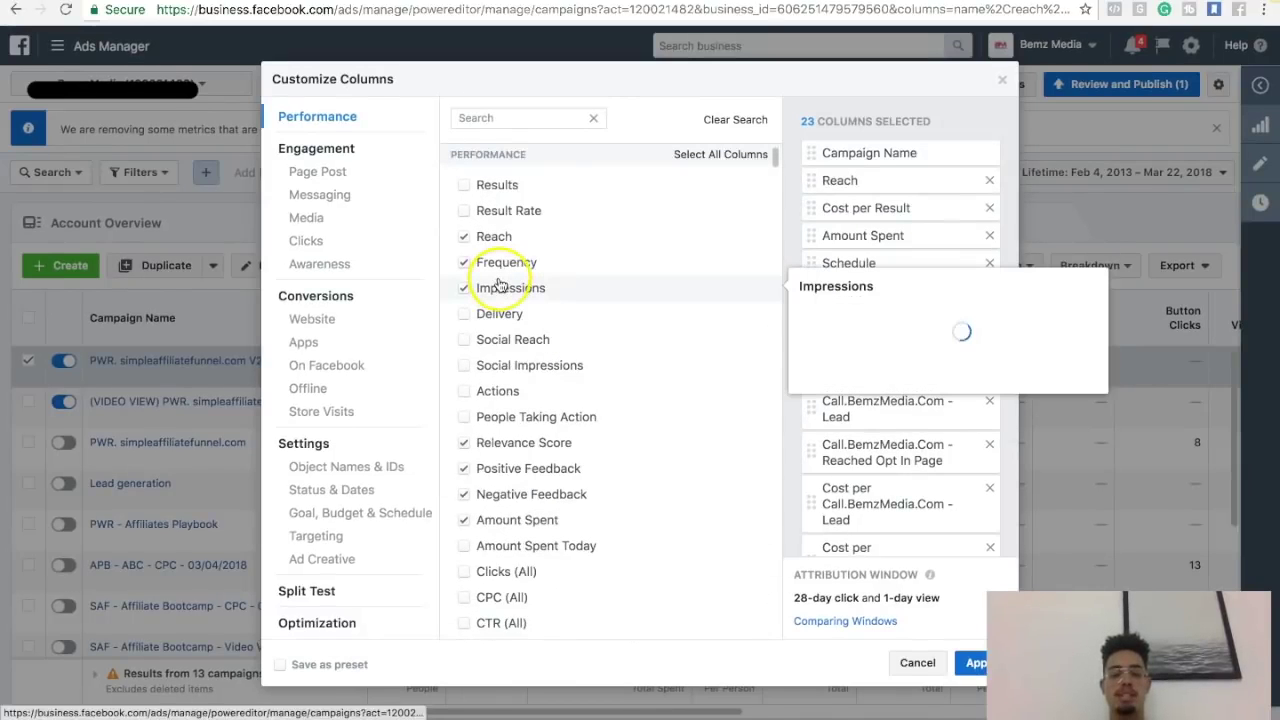
scroll(498, 286, "down", 1)
scroll(498, 286, "down", 2)
scroll(500, 286, "up", 3)
scroll(499, 287, "down", 3)
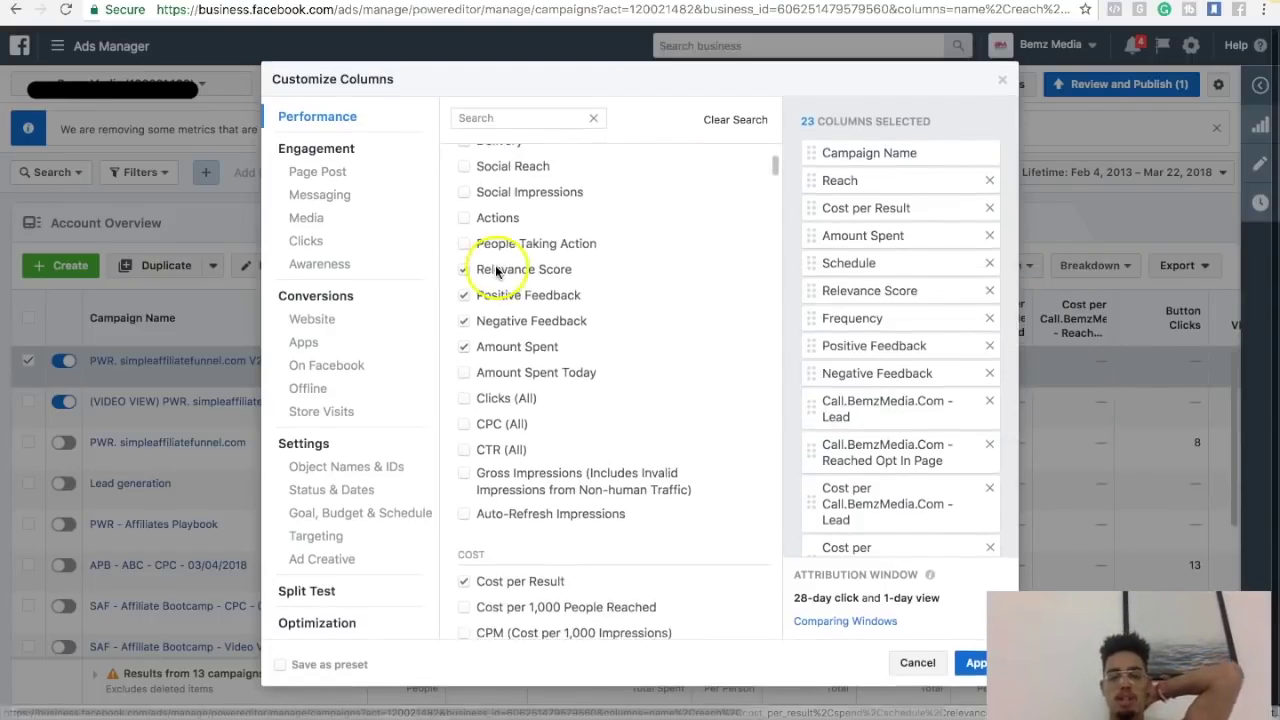
scroll(488, 425, "down", 2)
scroll(493, 457, "down", 6)
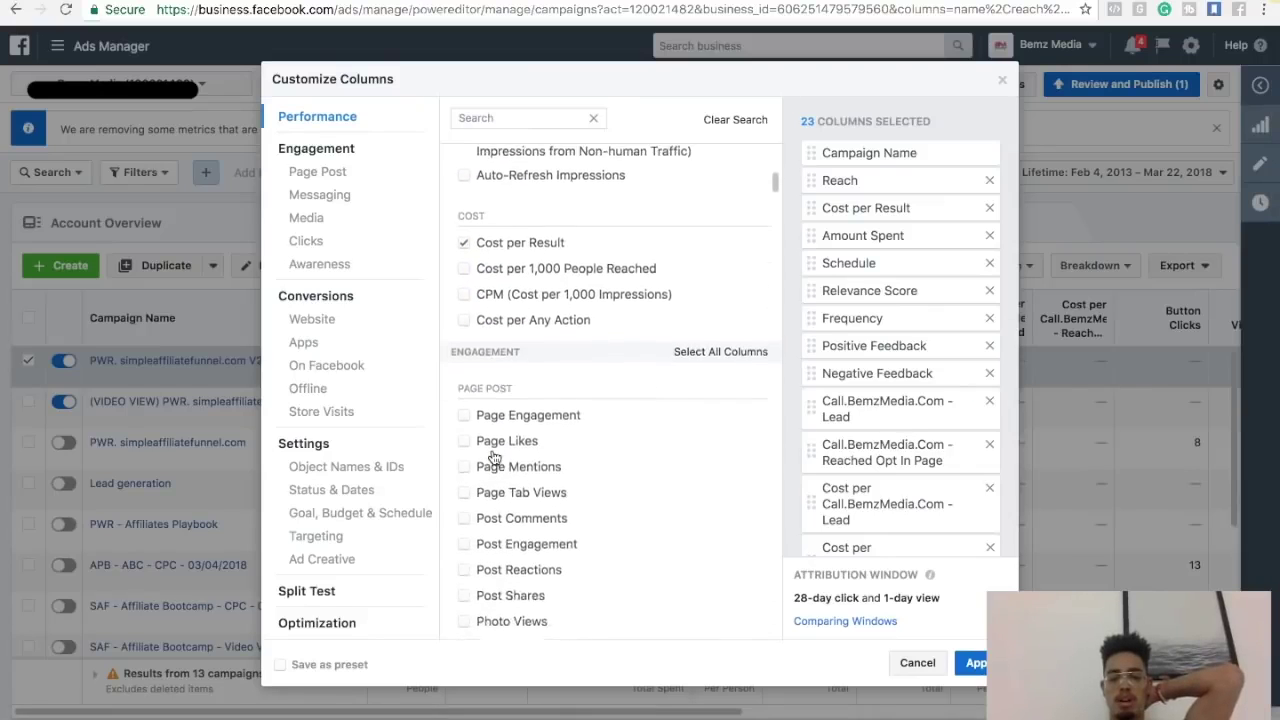
scroll(493, 458, "up", 2)
scroll(493, 458, "up", 3)
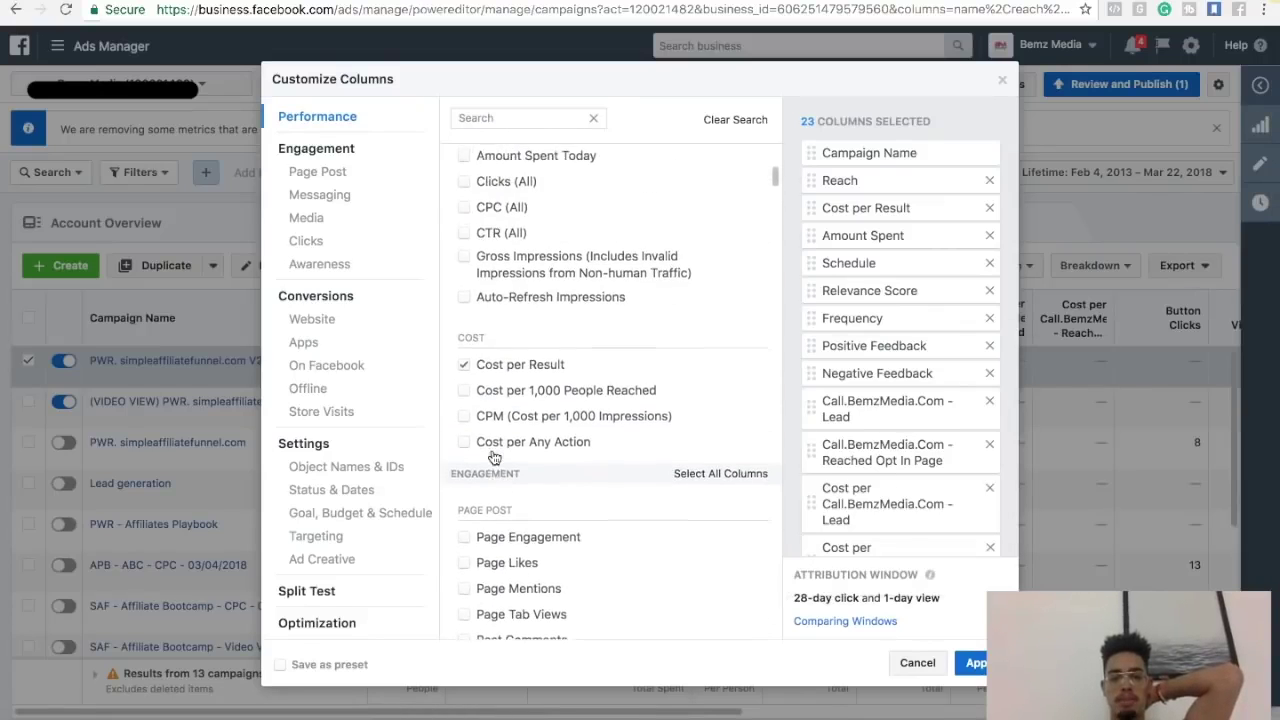
scroll(505, 320, "up", 1)
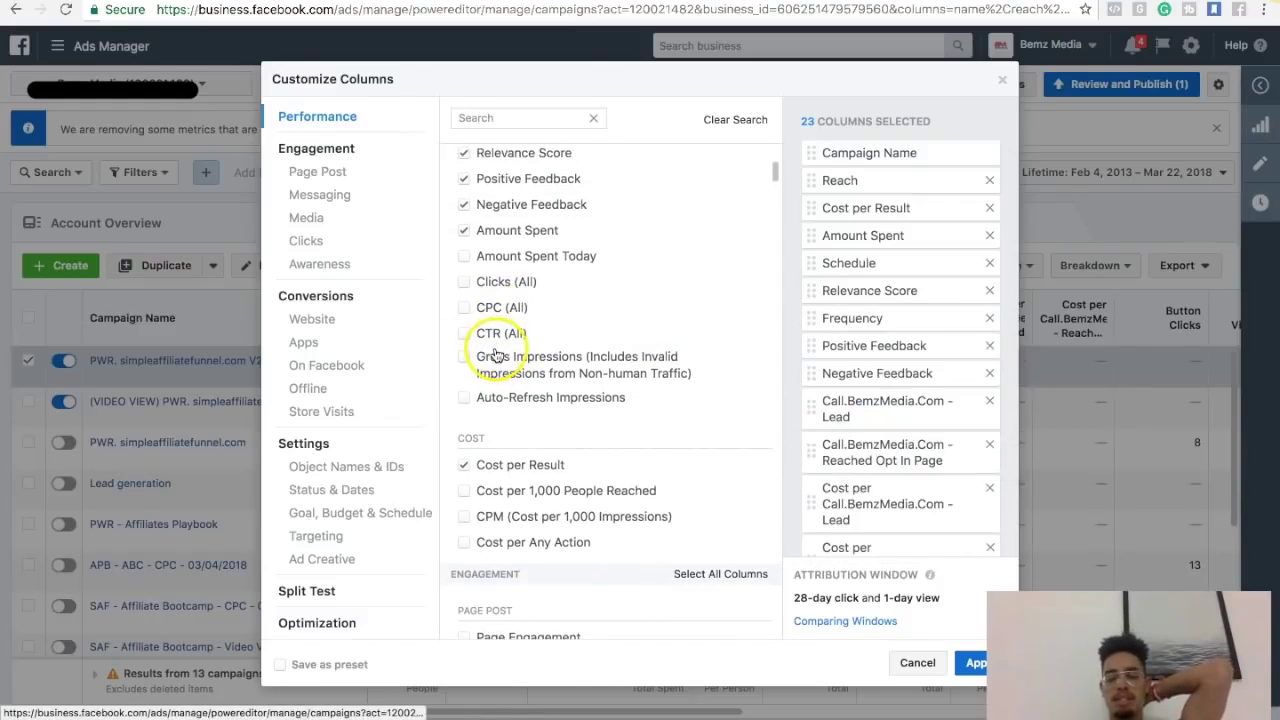
mouse_move(503, 367)
mouse_move(500, 466)
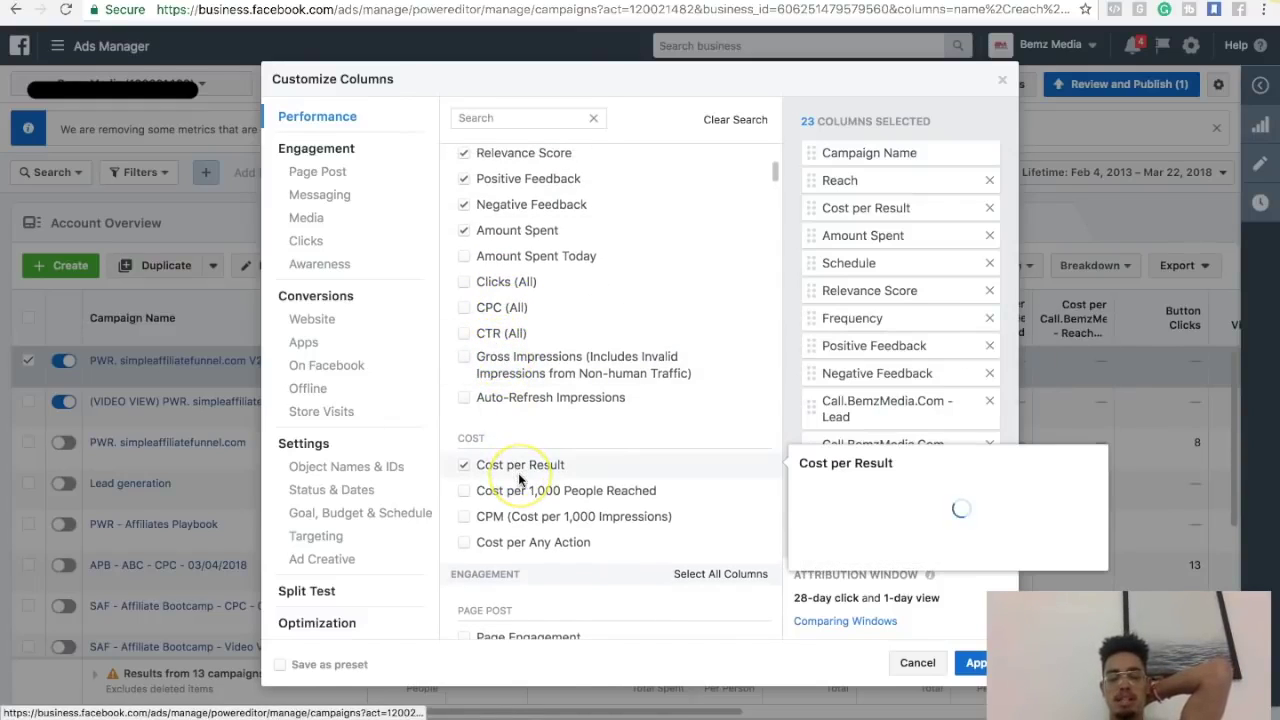
Examine the engagement, conversion, app and settings metrics available as columns, and leave the customization without applying changes
scroll(510, 475, "down", 2)
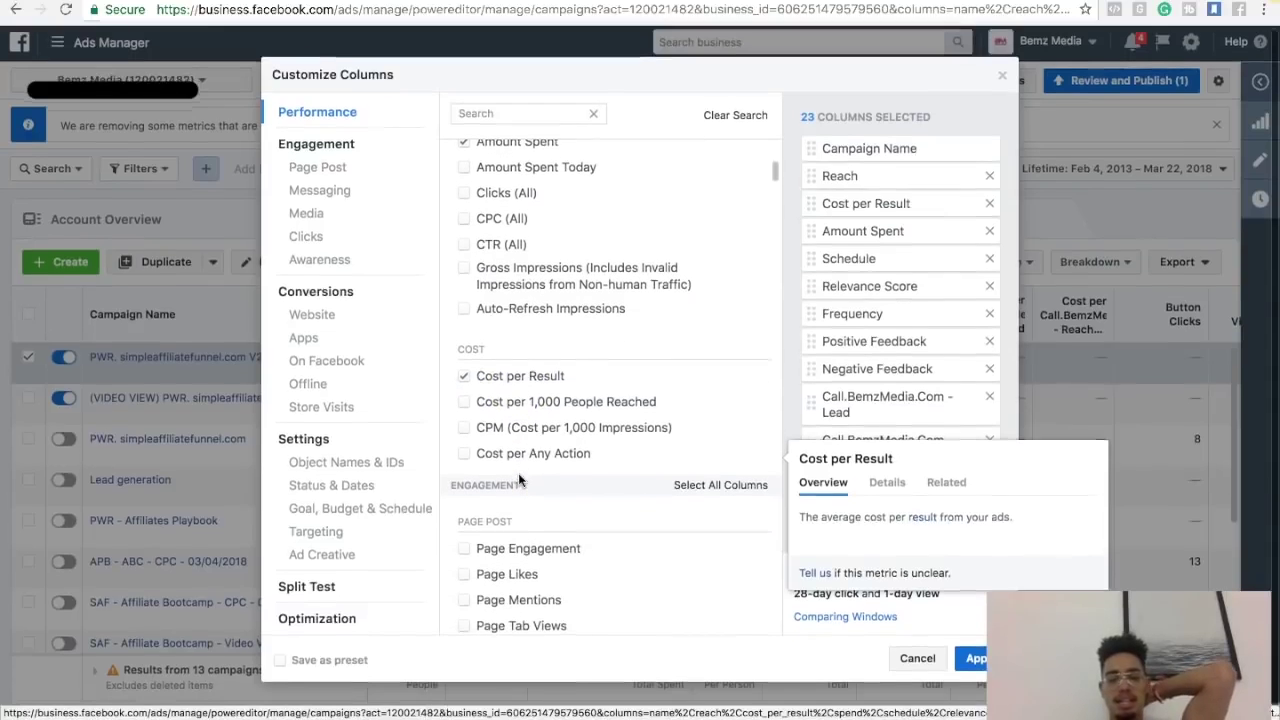
scroll(545, 596, "down", 1)
scroll(548, 598, "down", 8)
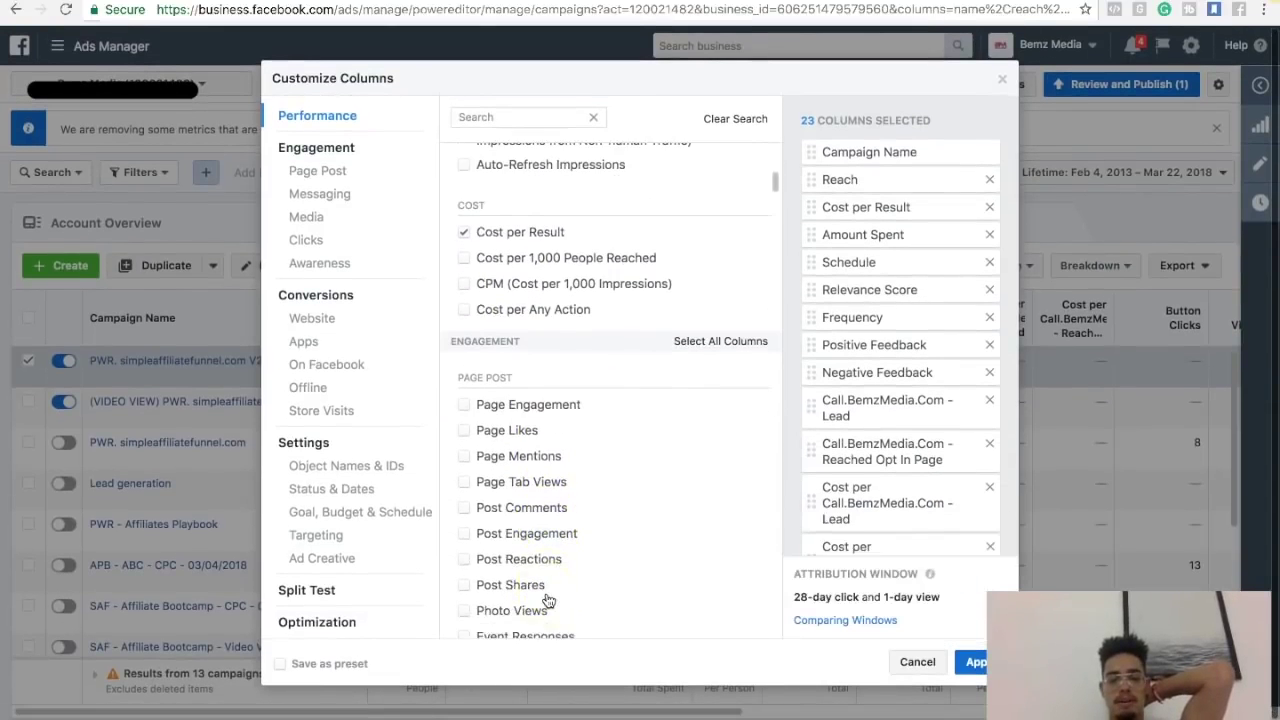
scroll(548, 598, "down", 5)
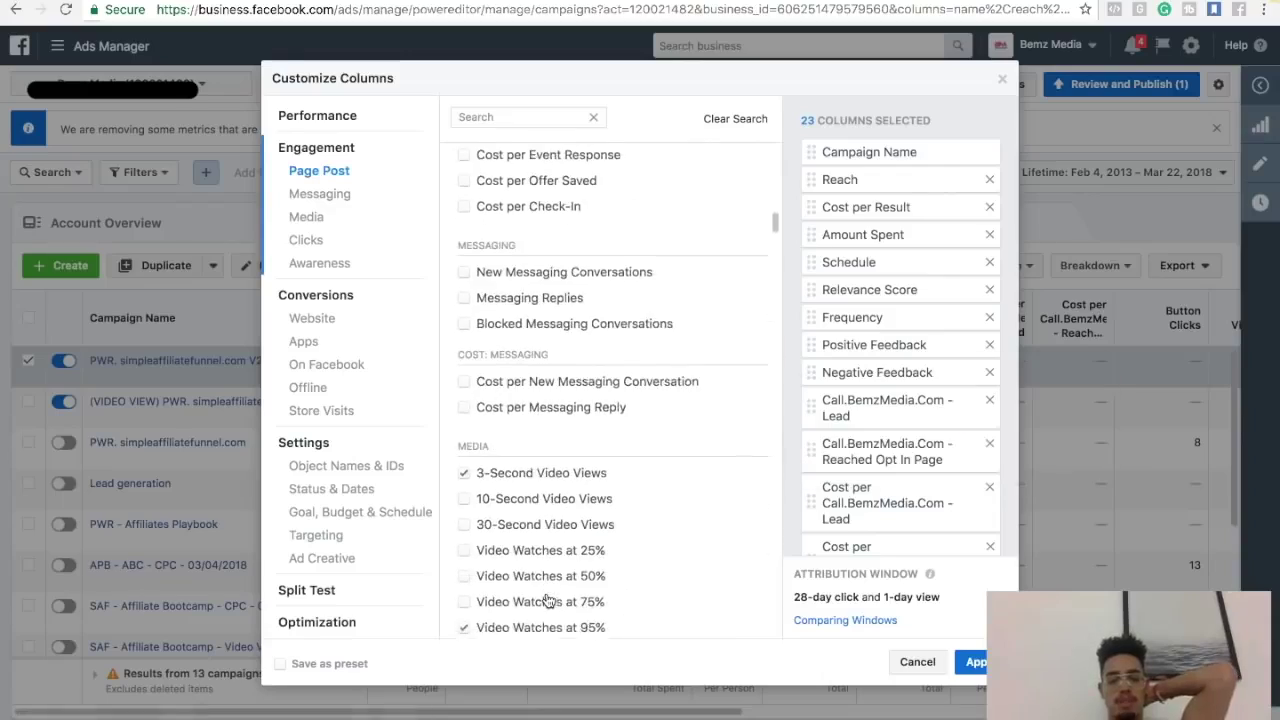
scroll(540, 570, "down", 15)
scroll(540, 540, "down", 15)
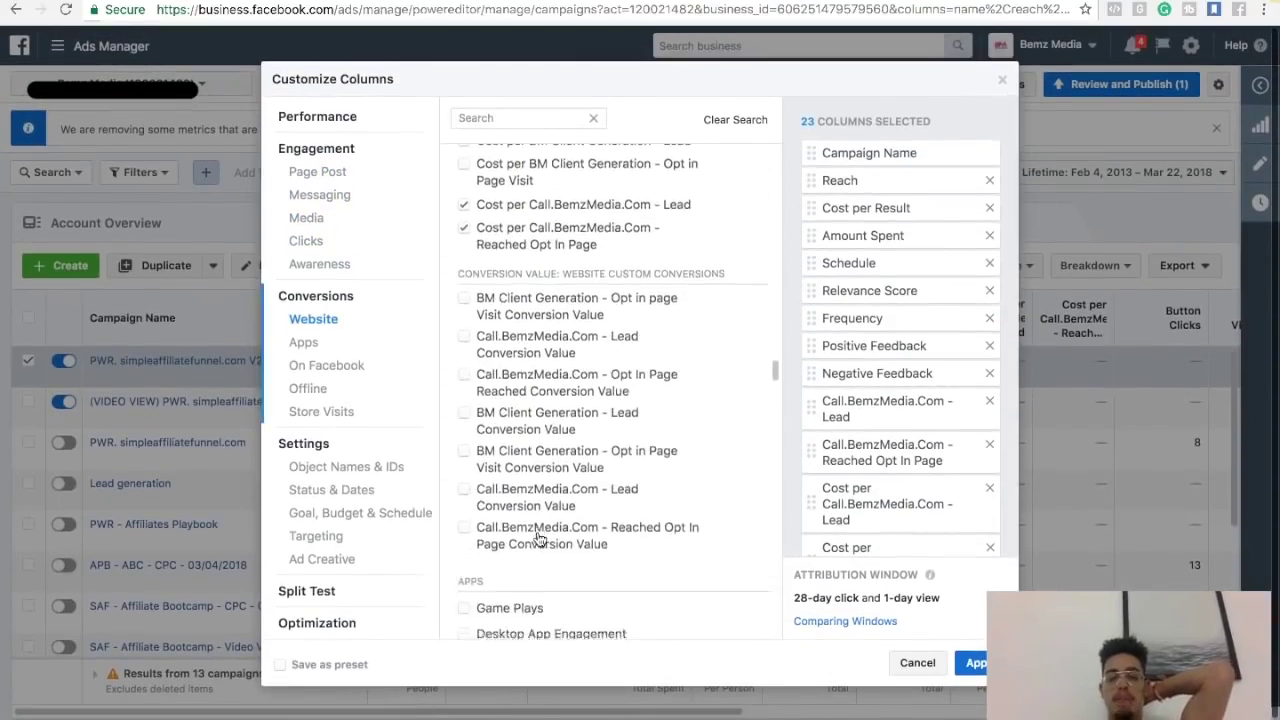
scroll(537, 540, "down", 15)
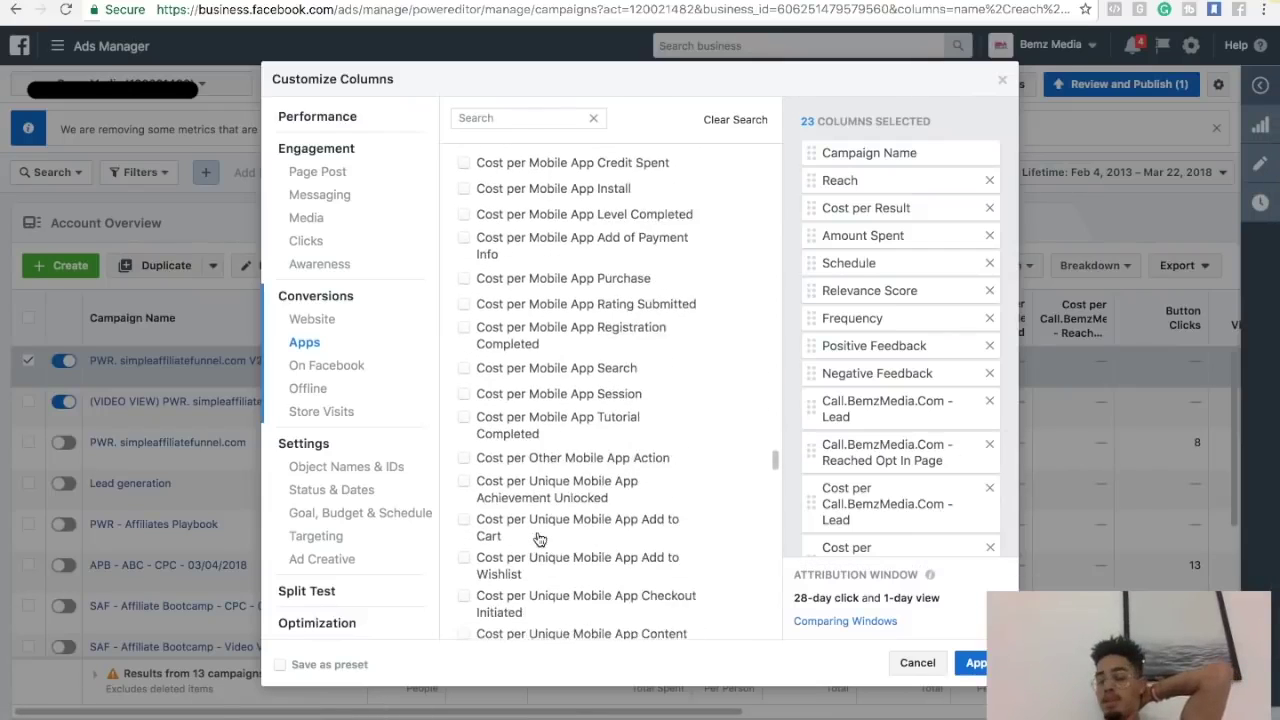
scroll(537, 540, "down", 12)
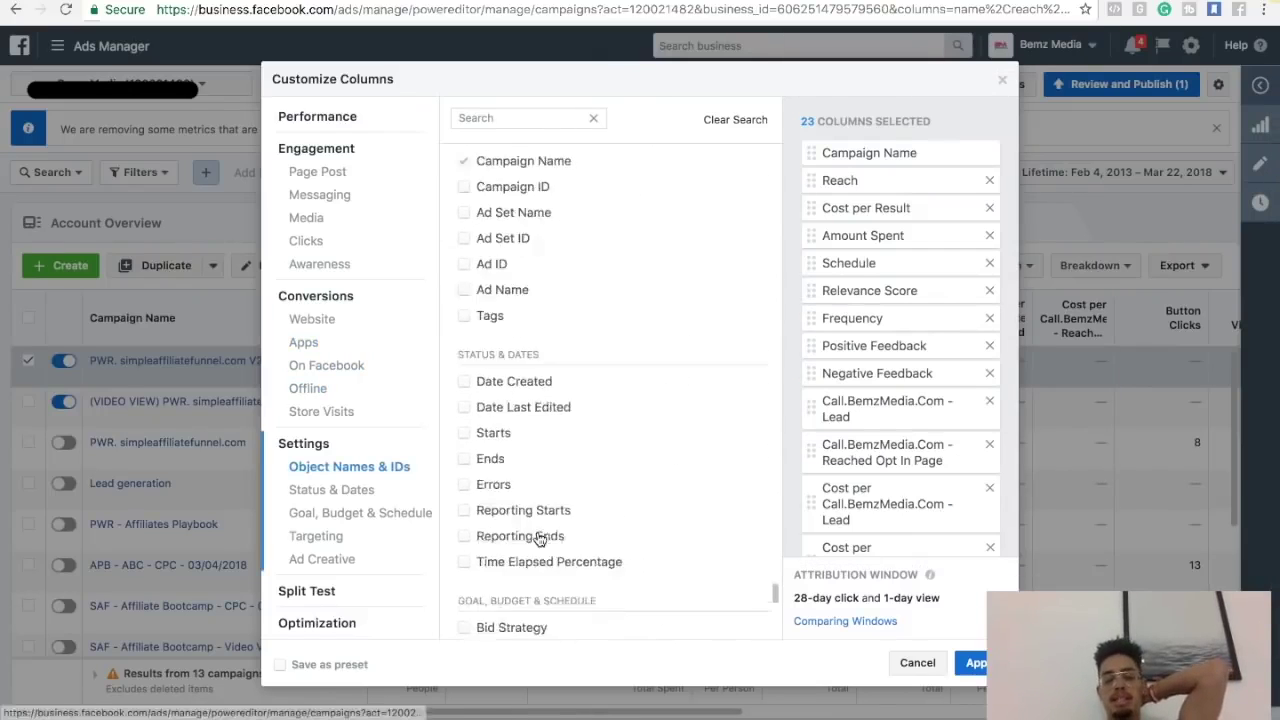
left_click(913, 664)
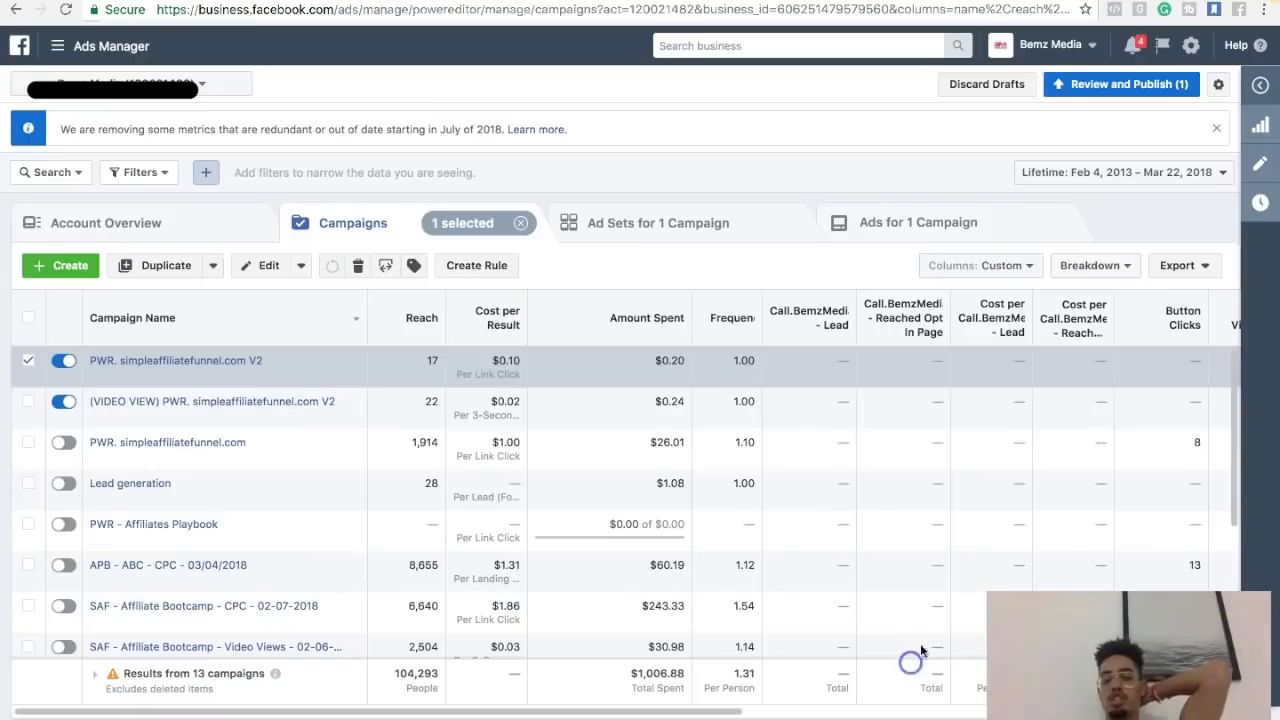
Apply the saved "Video View Ads - Custom Columns" preset to the campaigns table and compare the cost per result of both V2 campaigns
left_click(1009, 276)
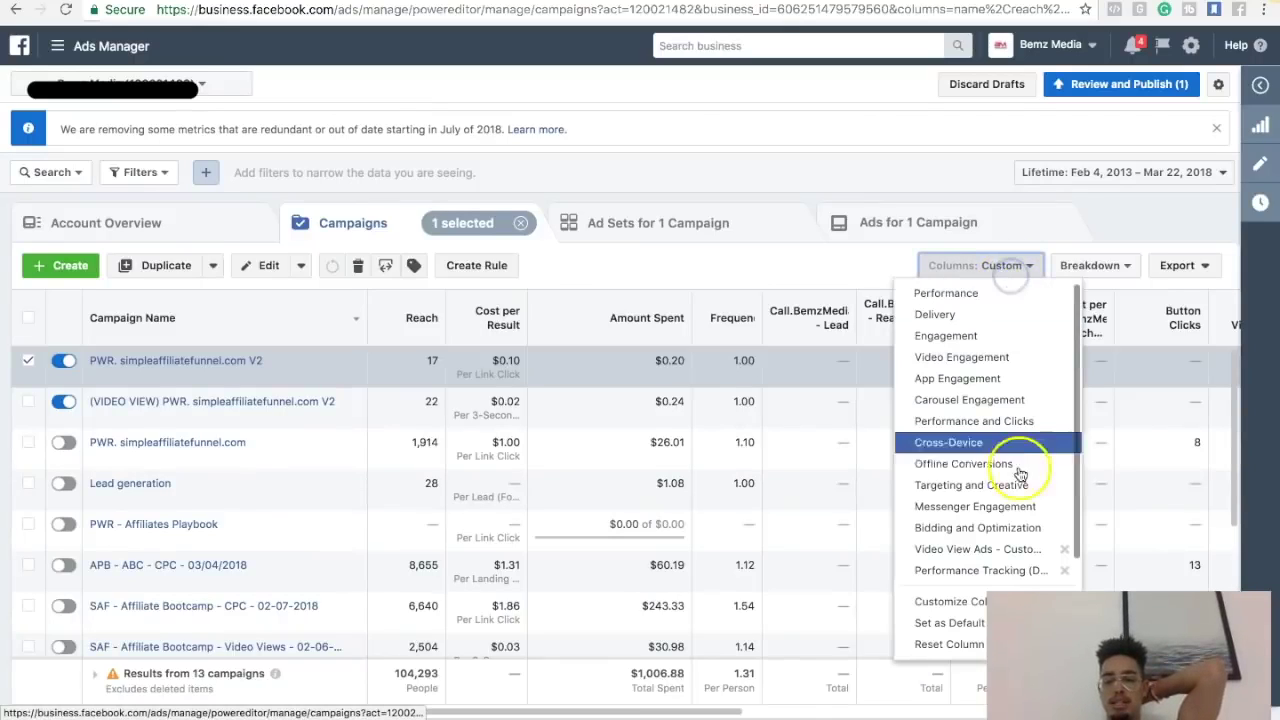
left_click(1042, 551)
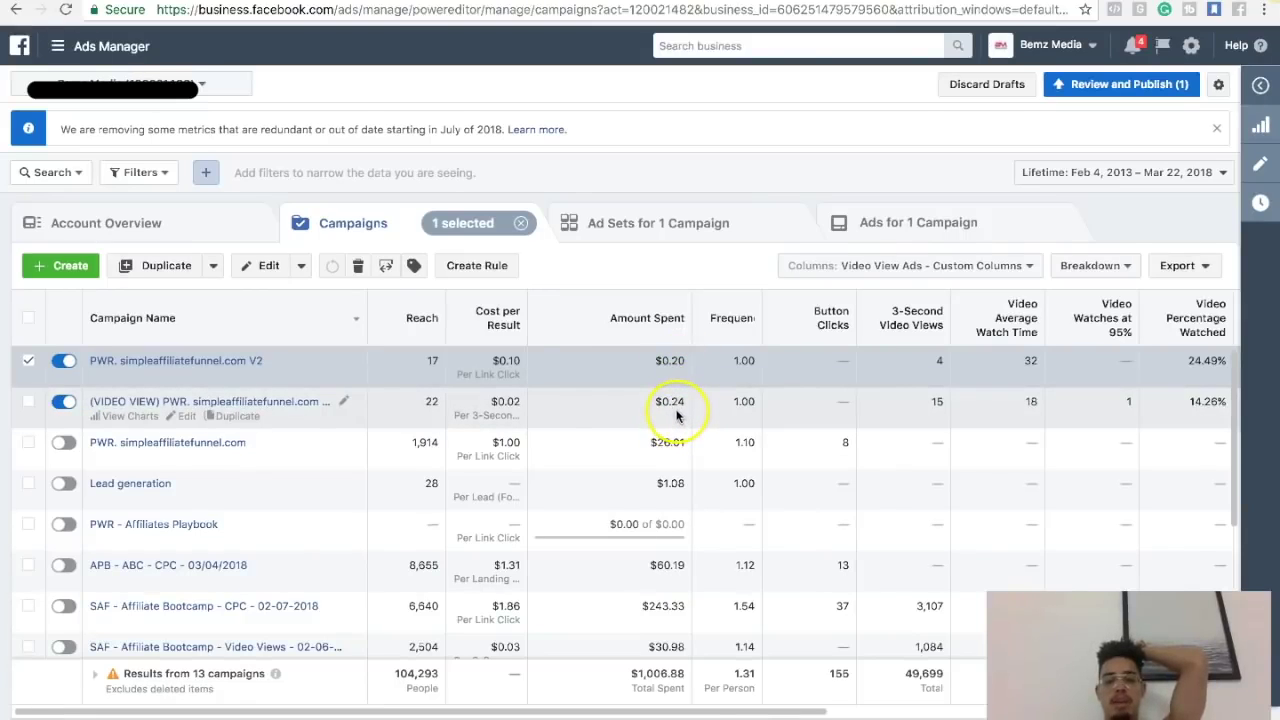
left_click(513, 366)
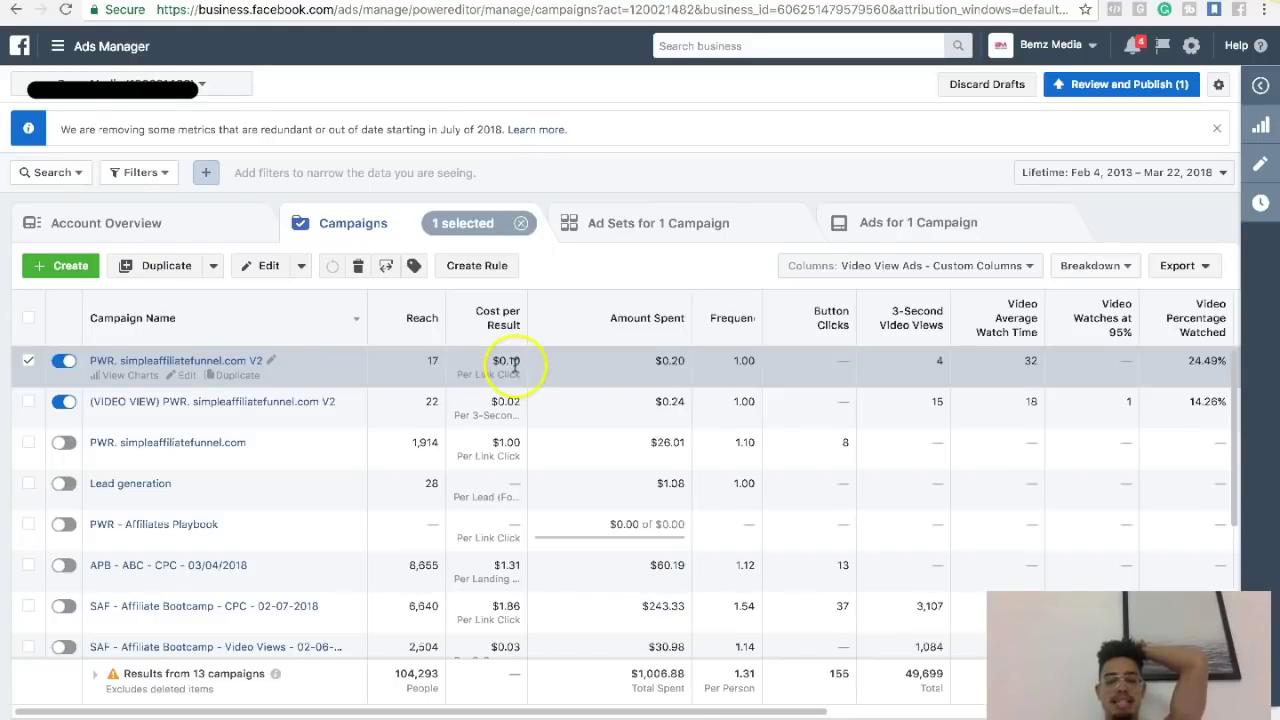
left_click(516, 415)
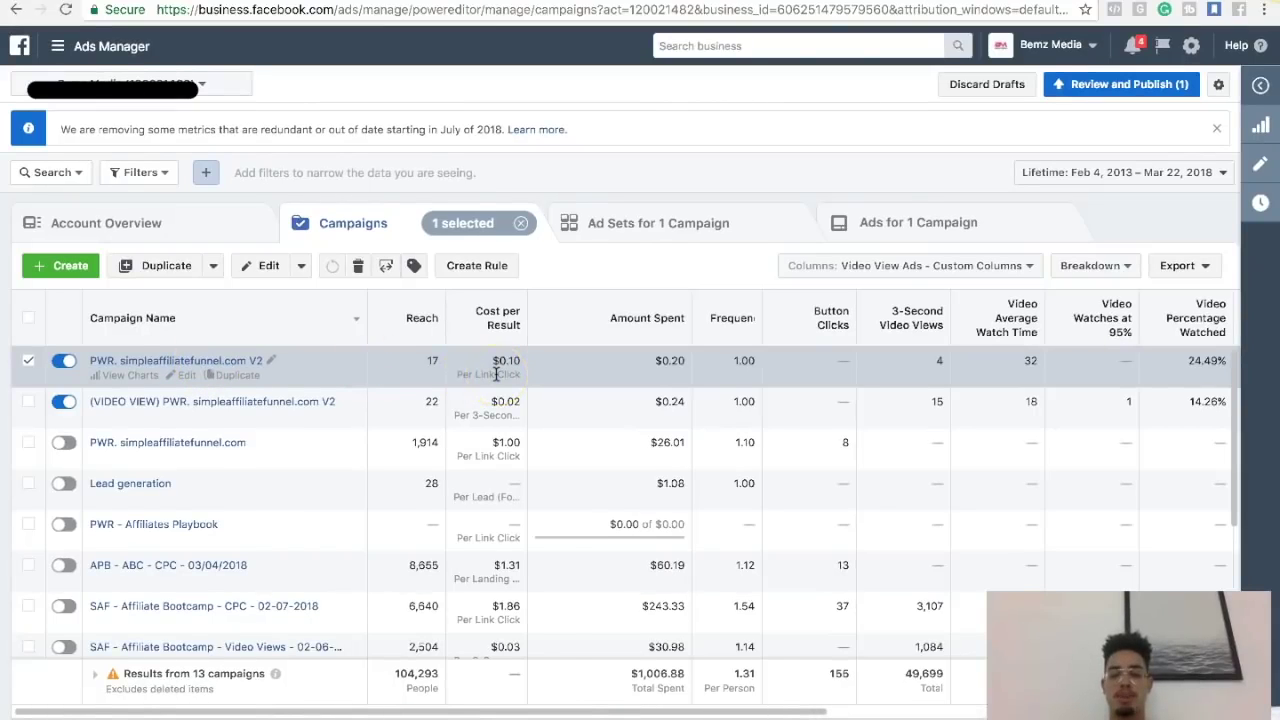
Examine the campaigns' video view, watch time, unique link click, CTR and website lead columns
left_click(444, 713)
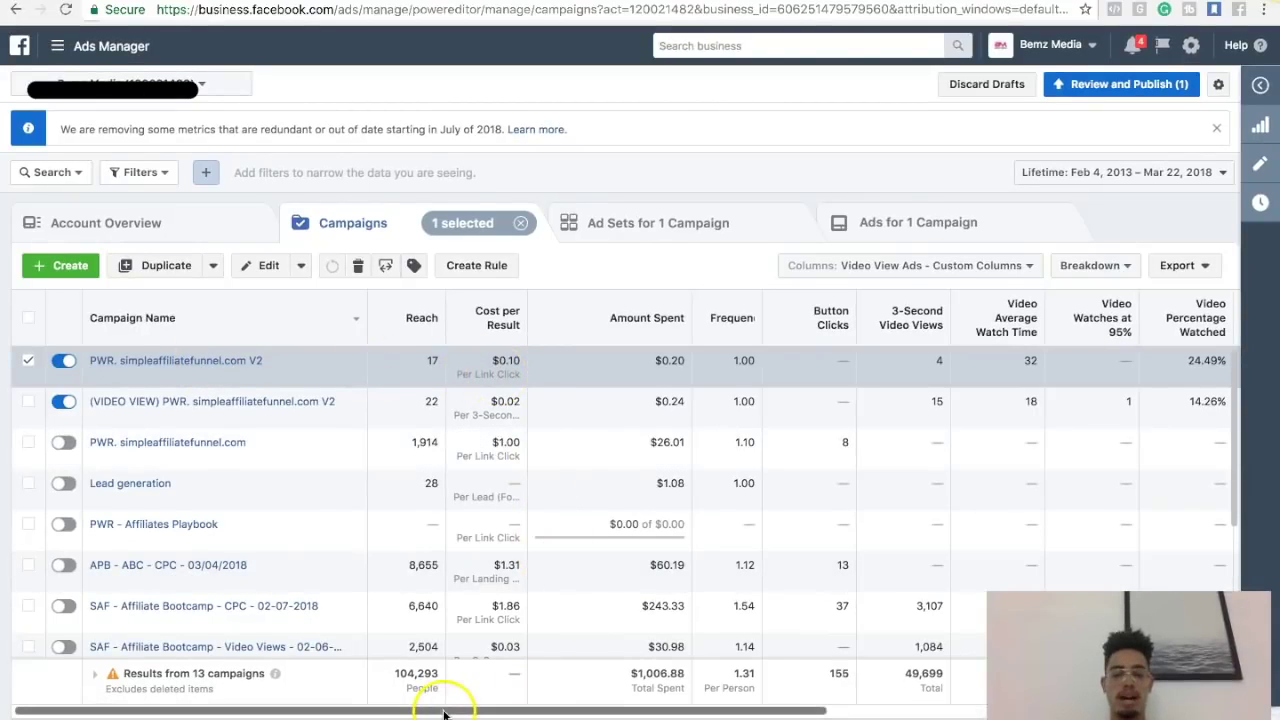
left_click_drag(444, 713, 545, 713)
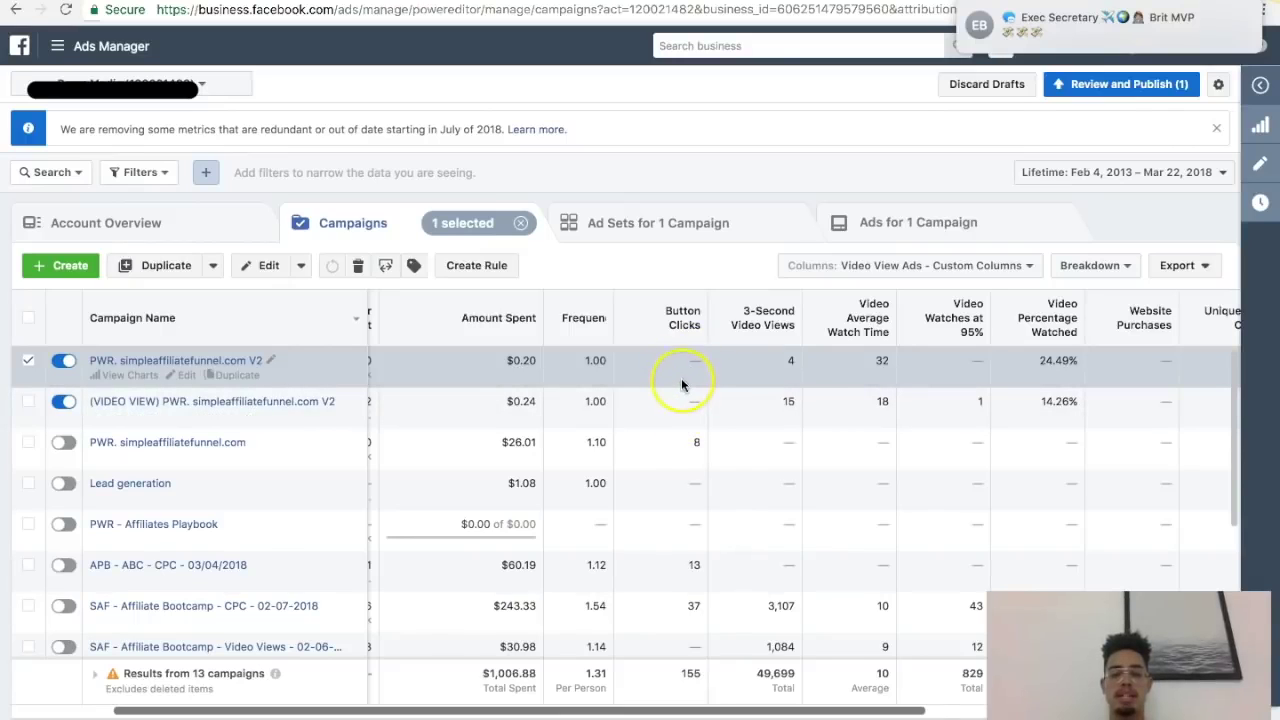
mouse_move(777, 331)
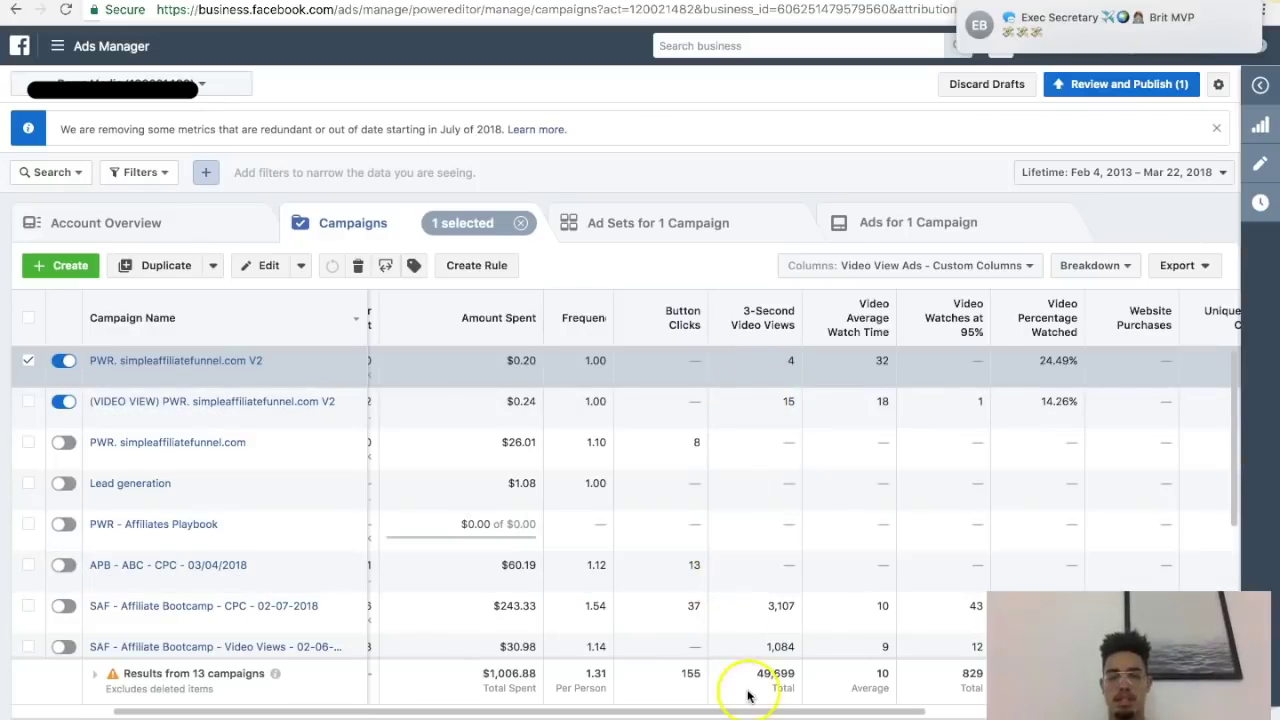
left_click_drag(830, 712, 911, 697)
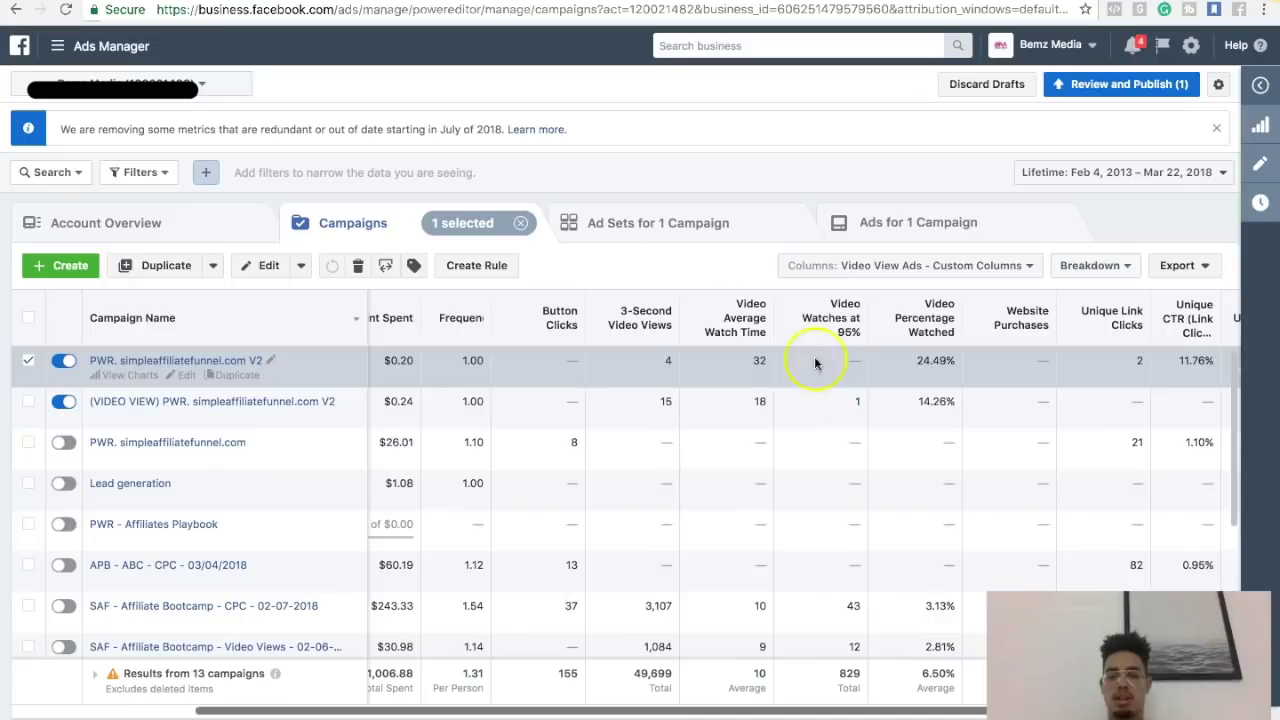
left_click_drag(811, 709, 999, 697)
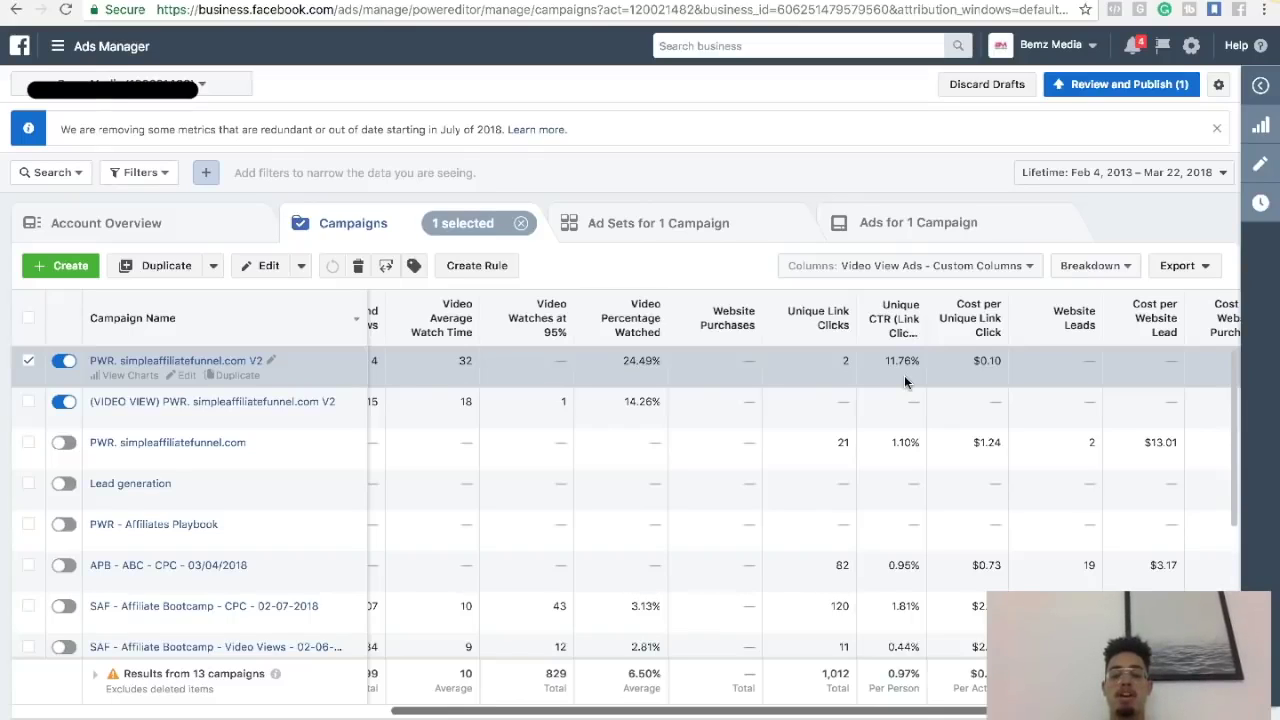
left_click(887, 373)
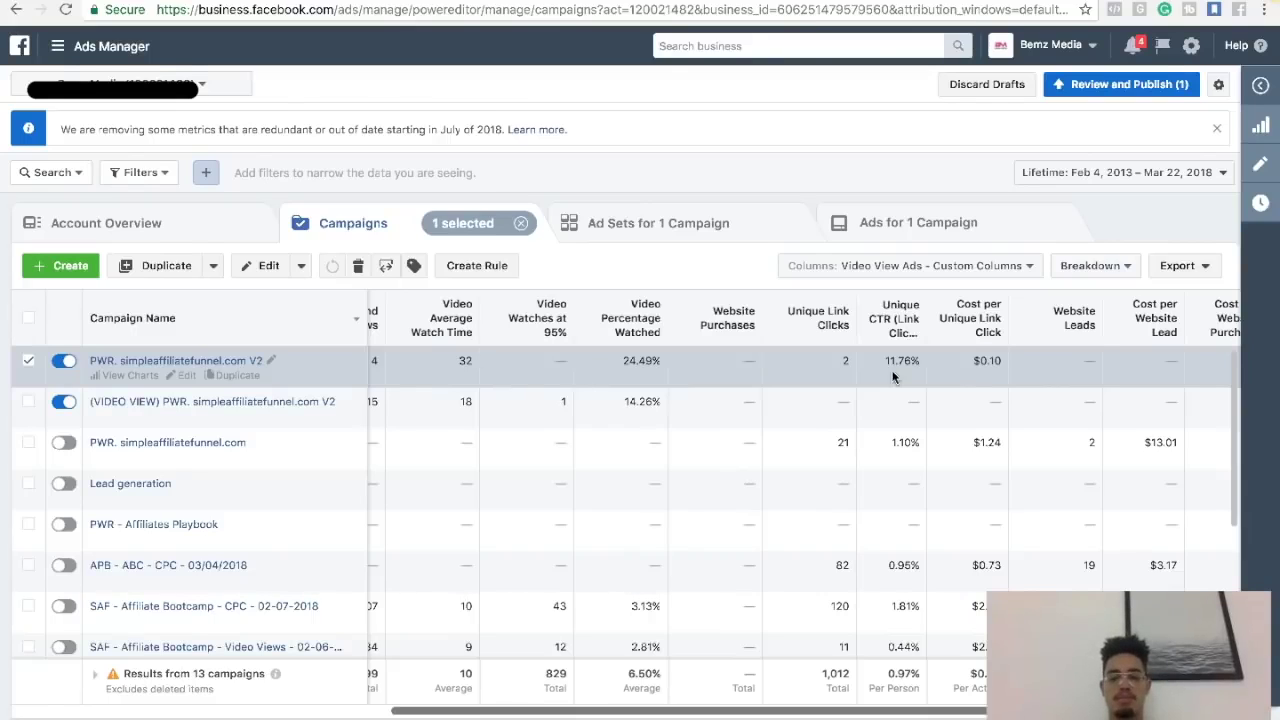
left_click_drag(896, 712, 932, 714)
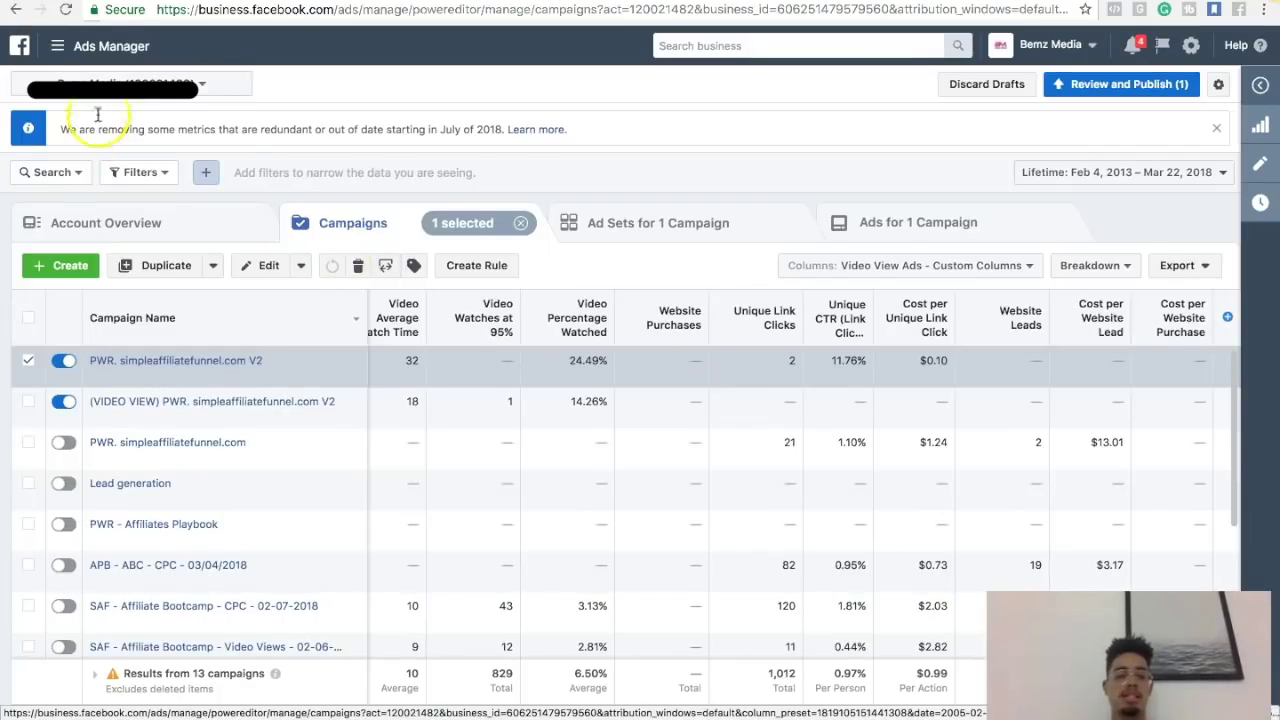
Look through the full list of Ads Manager tools, including Pixels under Measure & Report
left_click(95, 50)
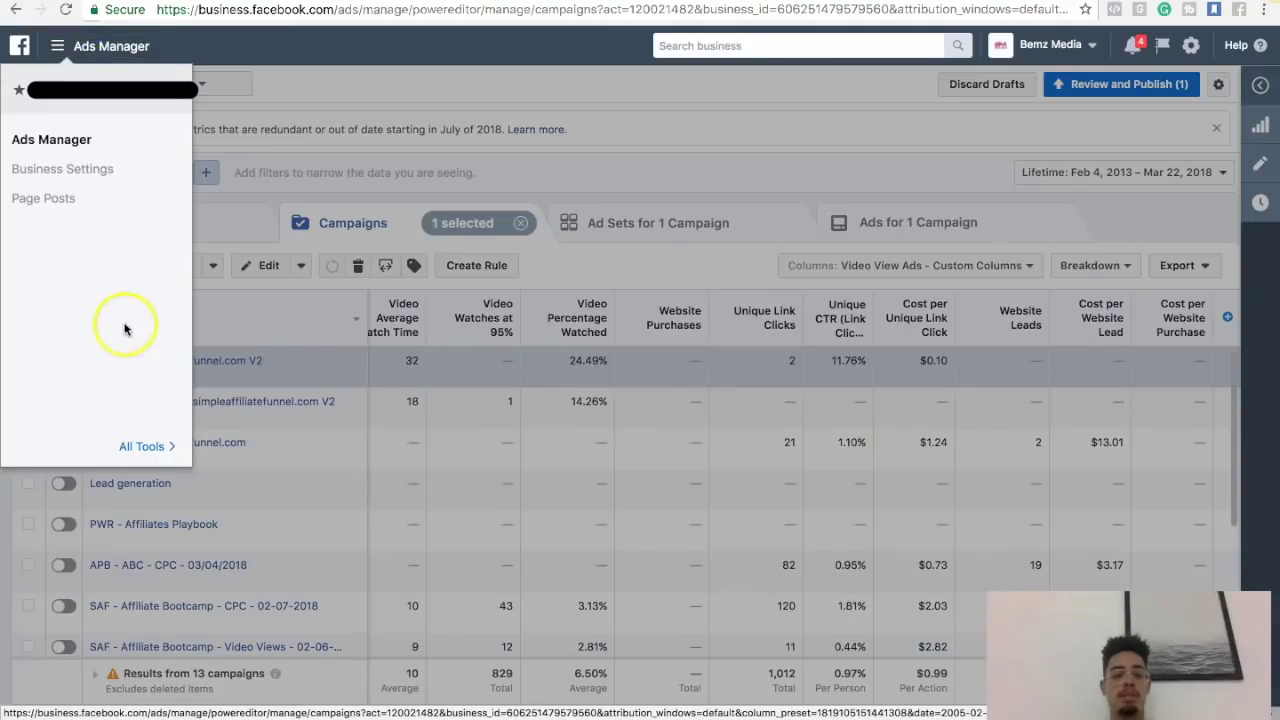
left_click(146, 450)
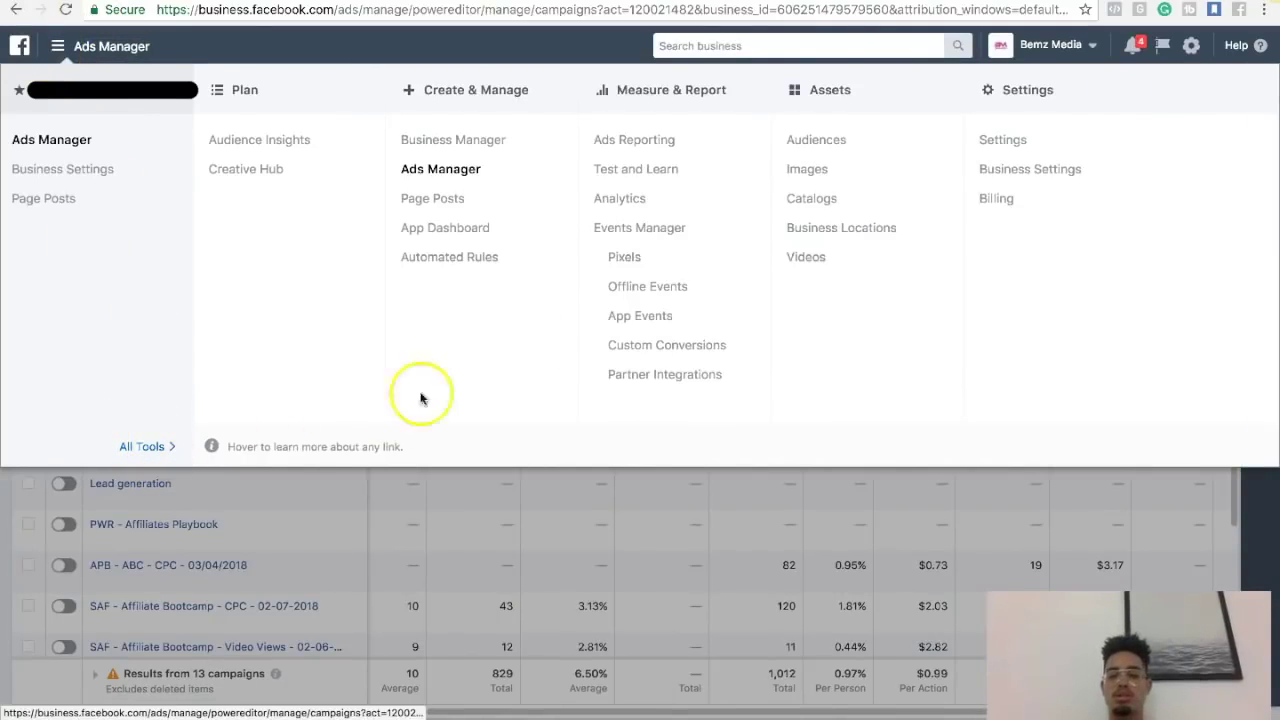
left_click(624, 257)
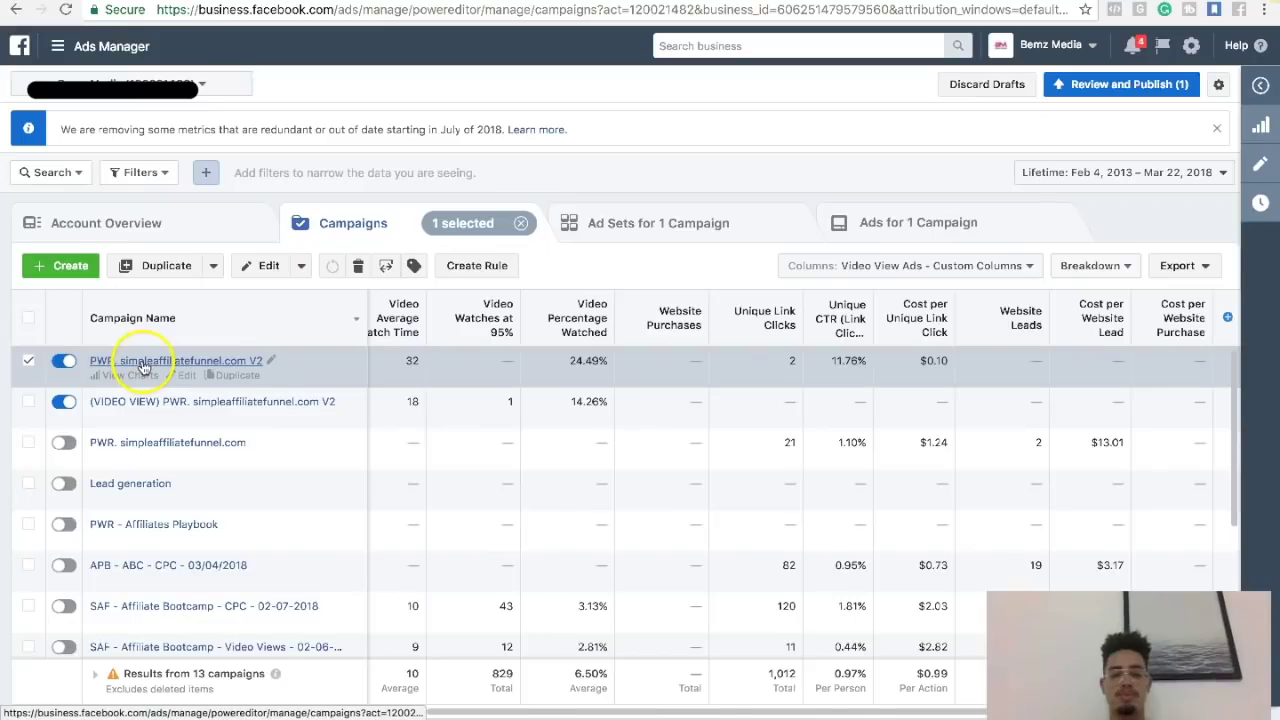
View the selected V2 campaign's ad sets, clear that selection in the campaigns list, and select and deselect all campaigns
left_click(622, 222)
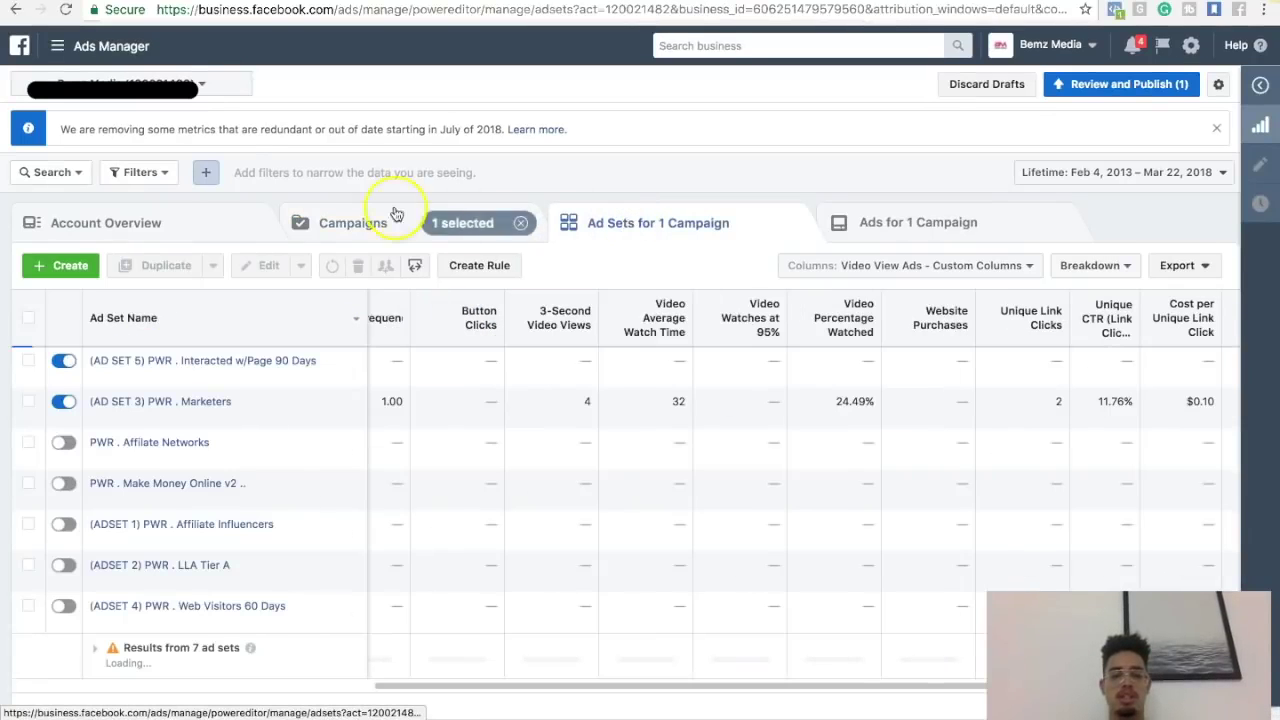
left_click(368, 220)
left_click(138, 322)
left_click(28, 360)
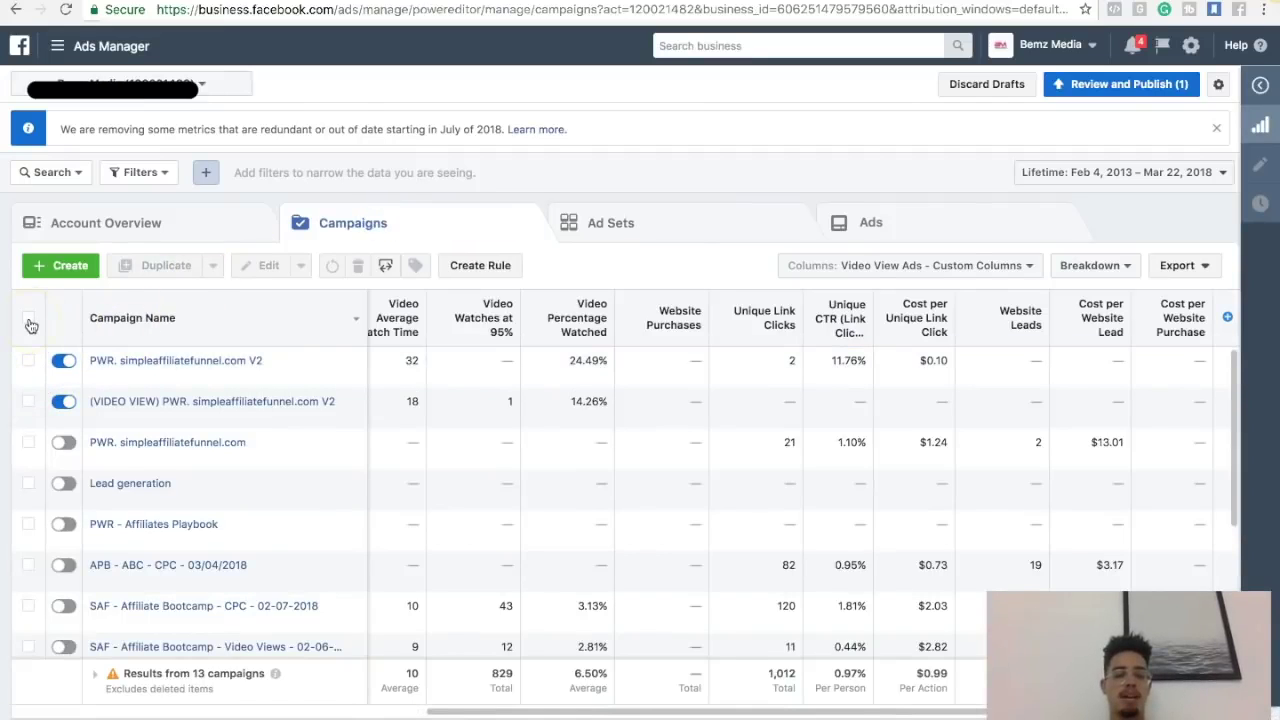
left_click(29, 319)
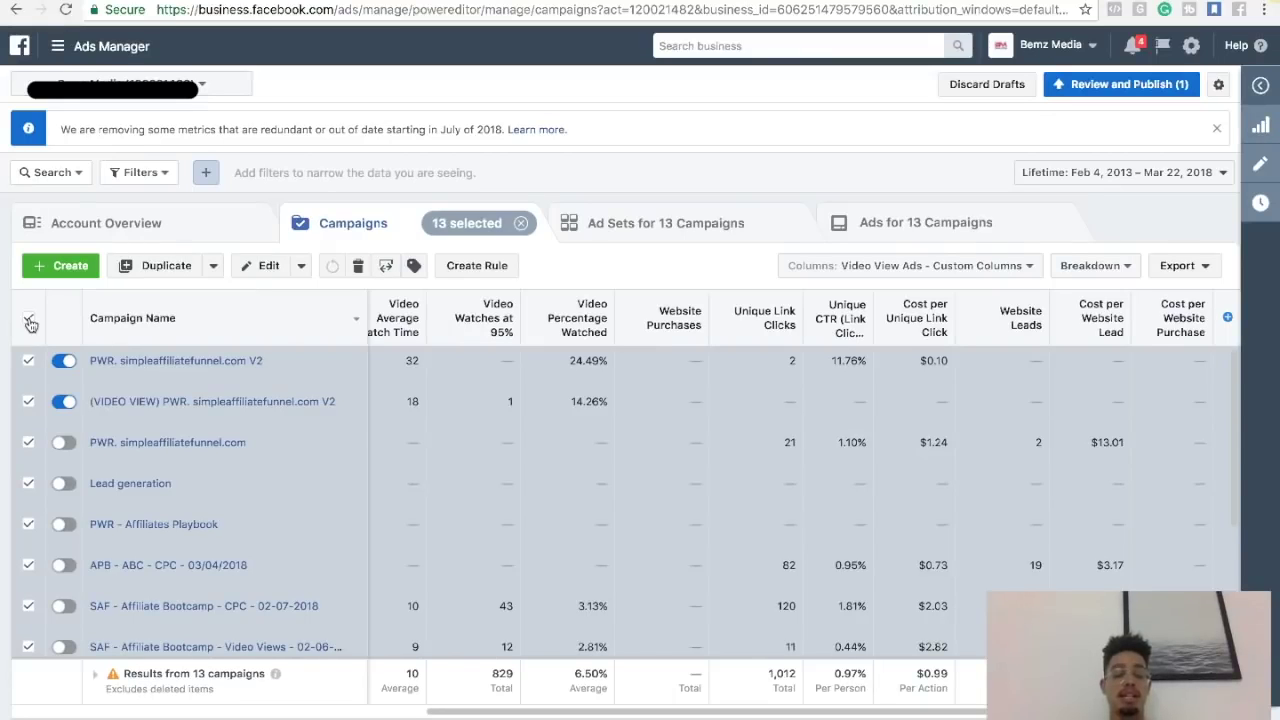
left_click(29, 319)
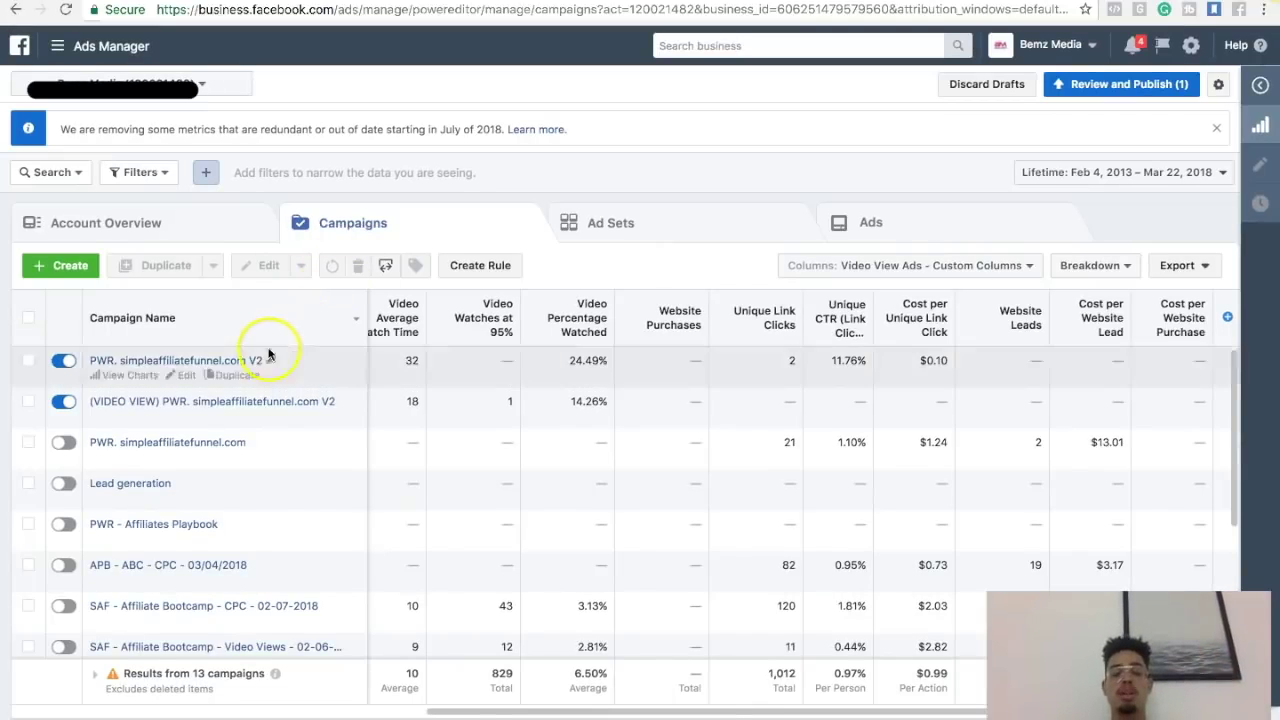
Select the "PWR. simpleaffiliatefunnel.com V2" campaign and review only the ad sets that belong to it
left_click(29, 365)
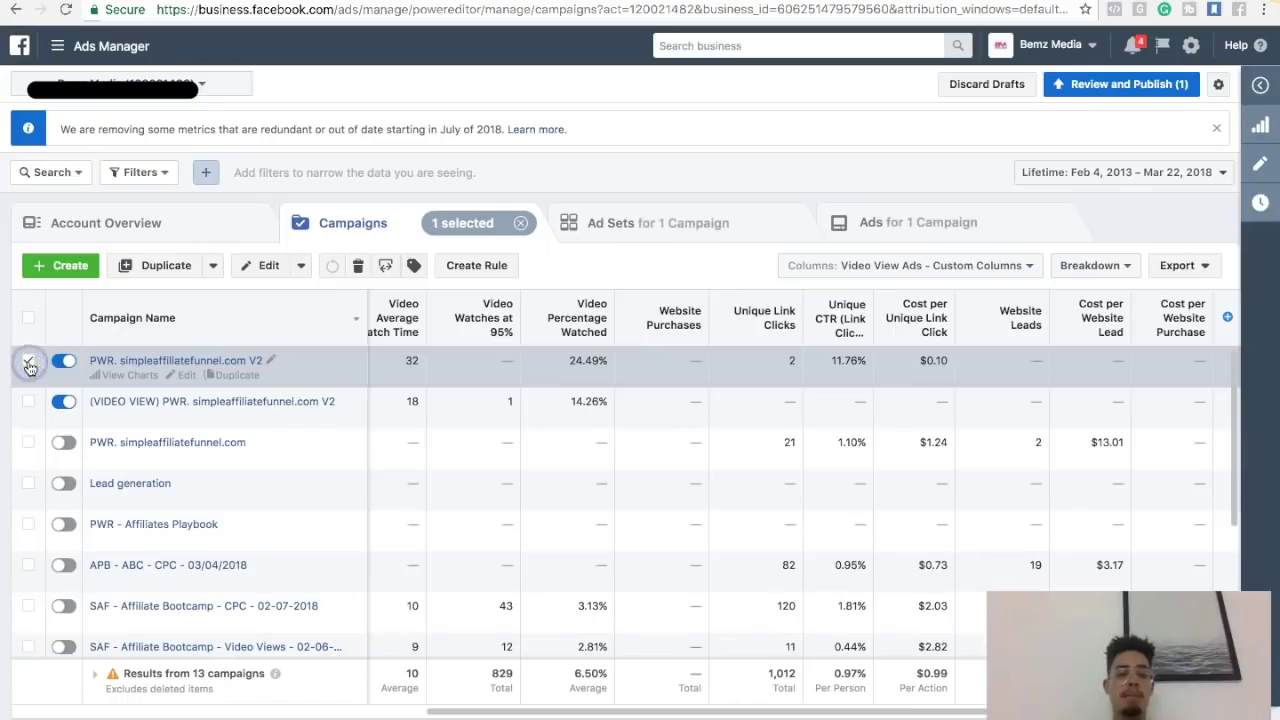
left_click(631, 228)
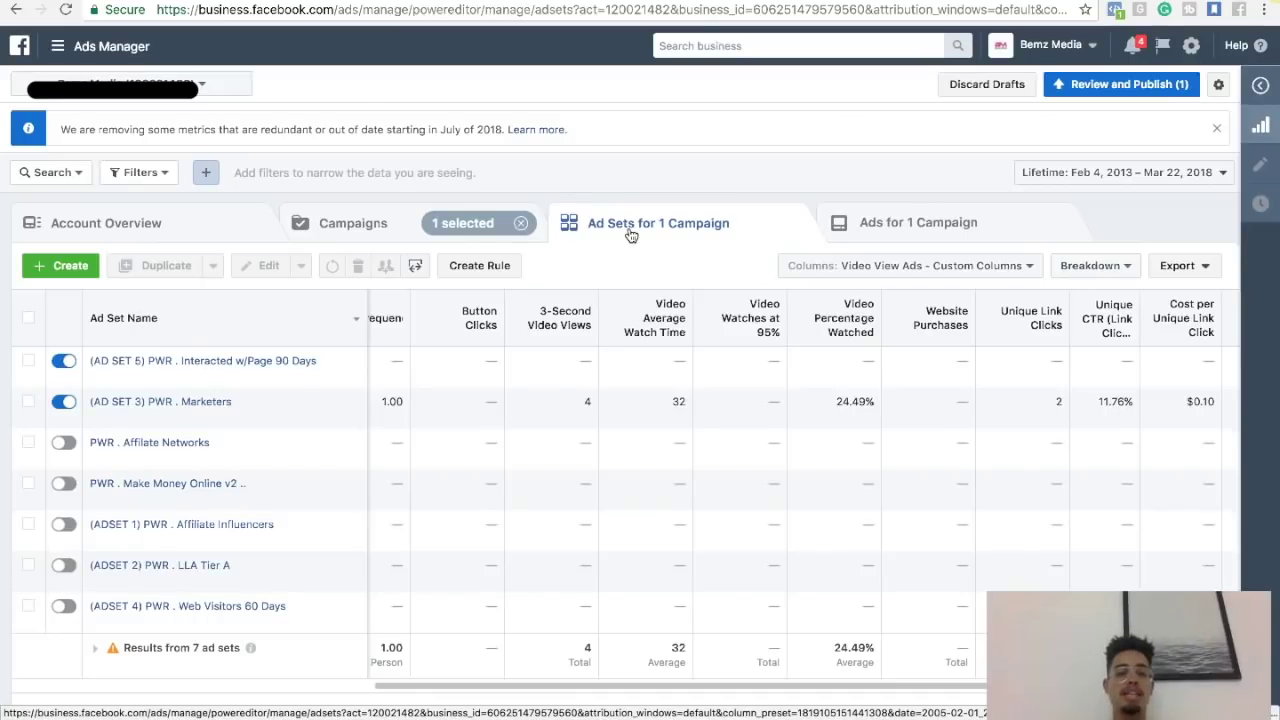
mouse_move(218, 467)
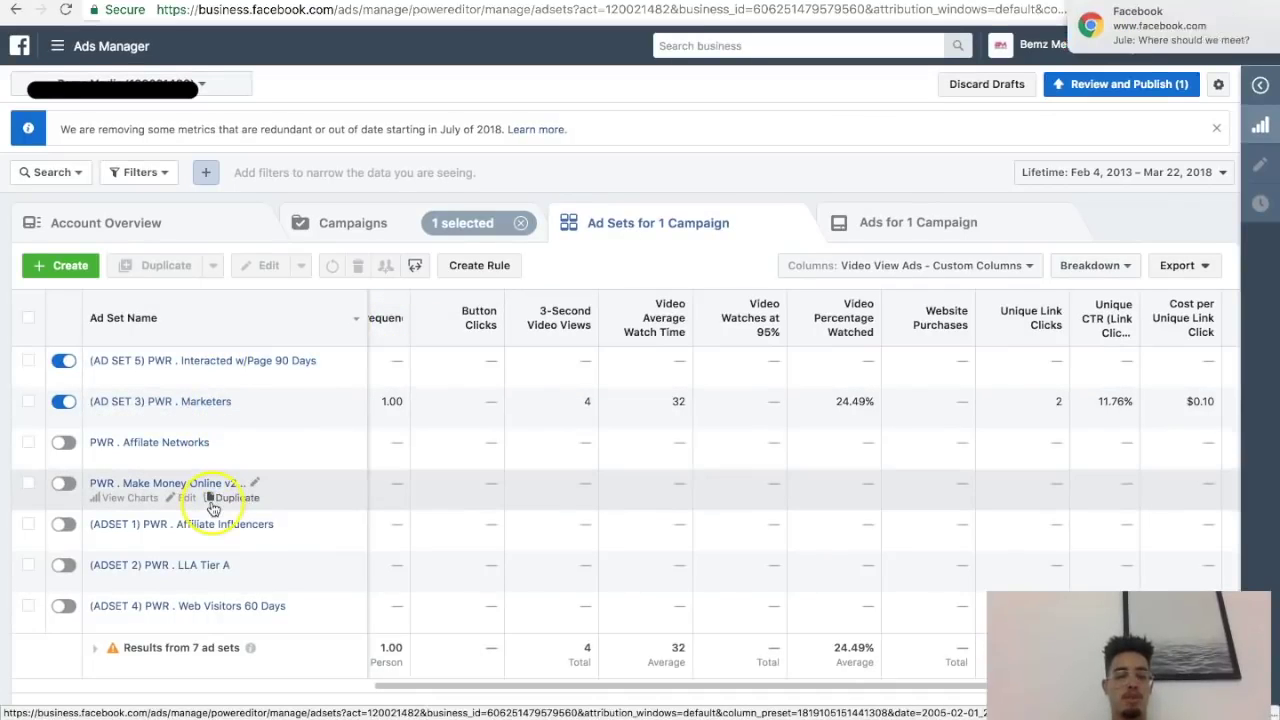
mouse_move(225, 617)
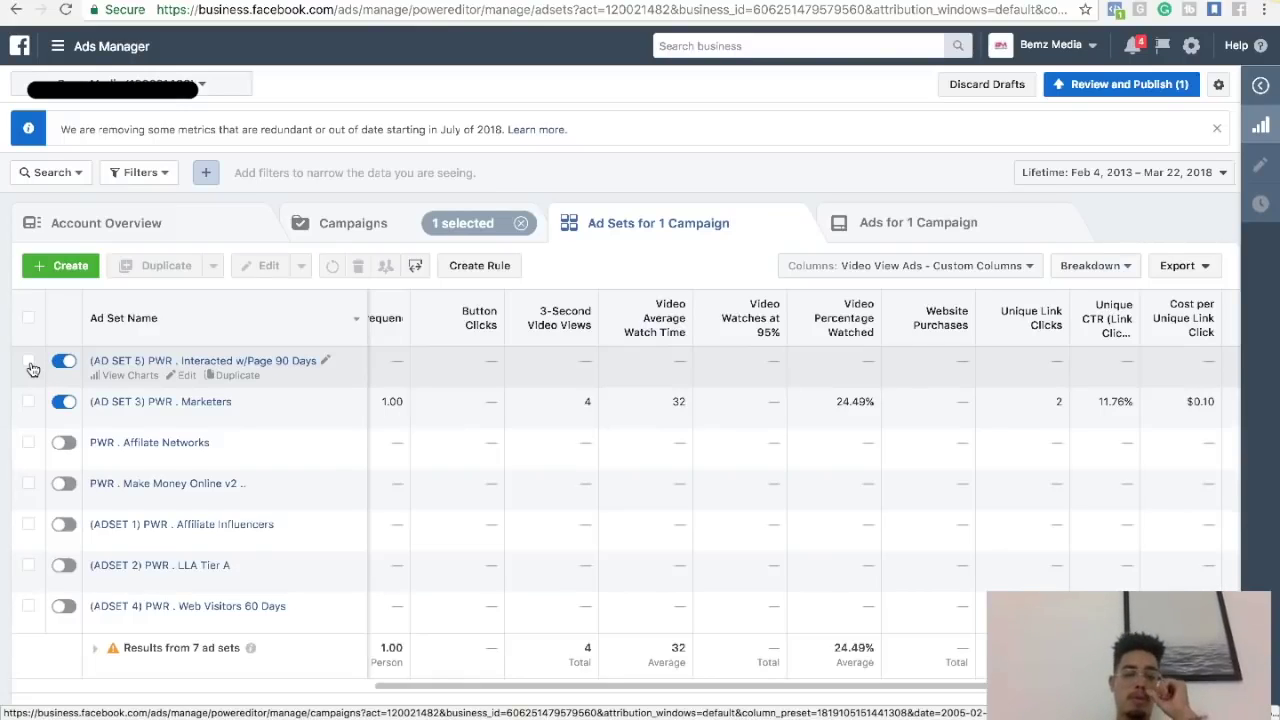
Select the "(AD SET 5) PWR . Interacted w/Page 90 Days" ad set, view its ads, and return to the campaigns list
left_click(29, 362)
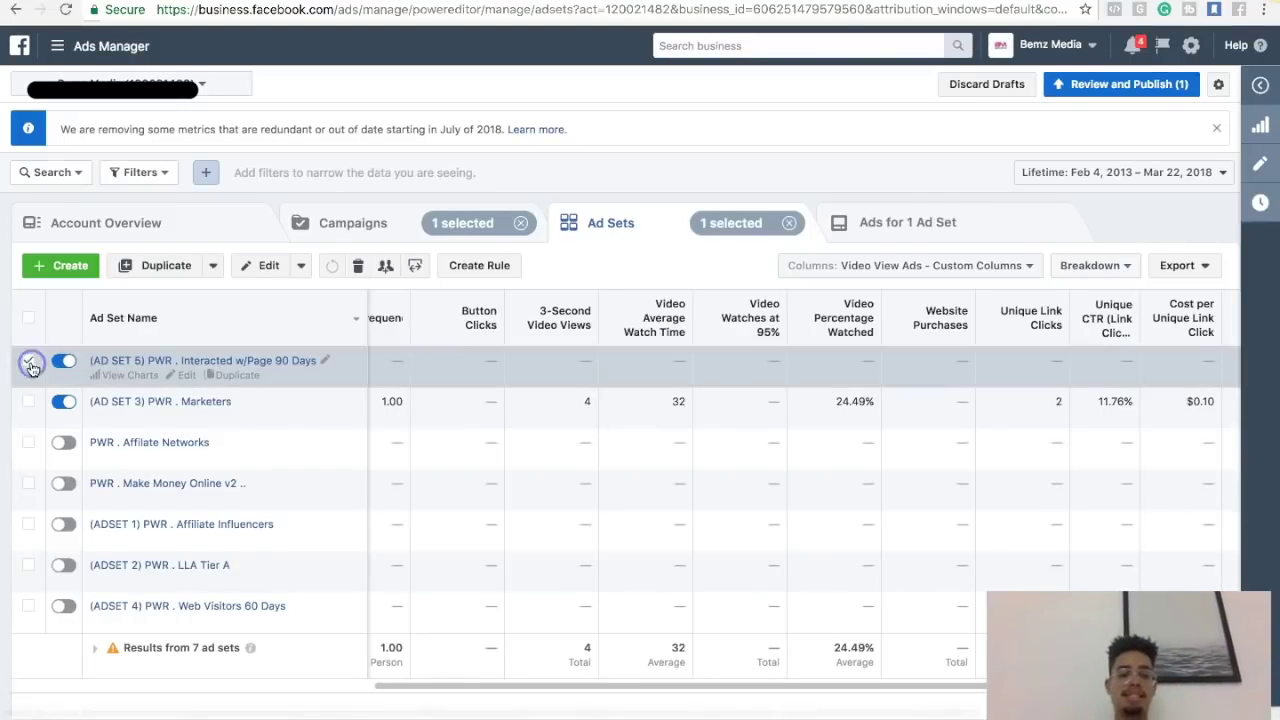
left_click(848, 225)
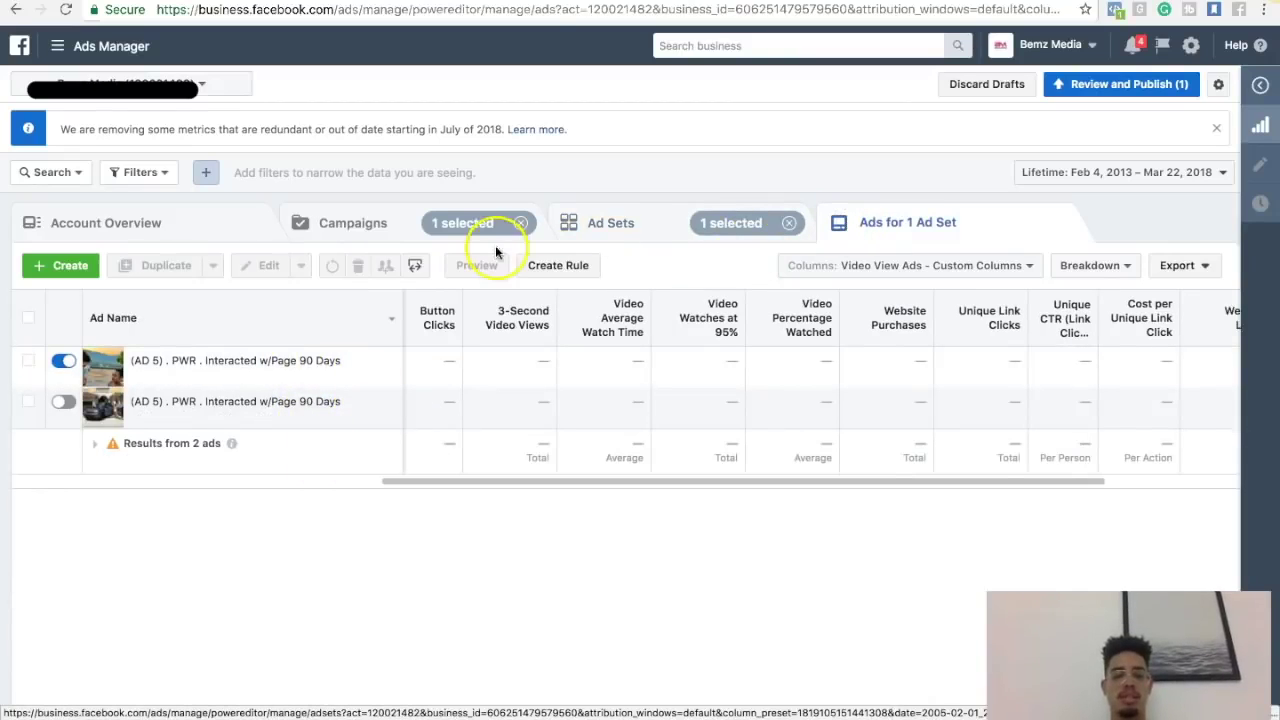
left_click(636, 234)
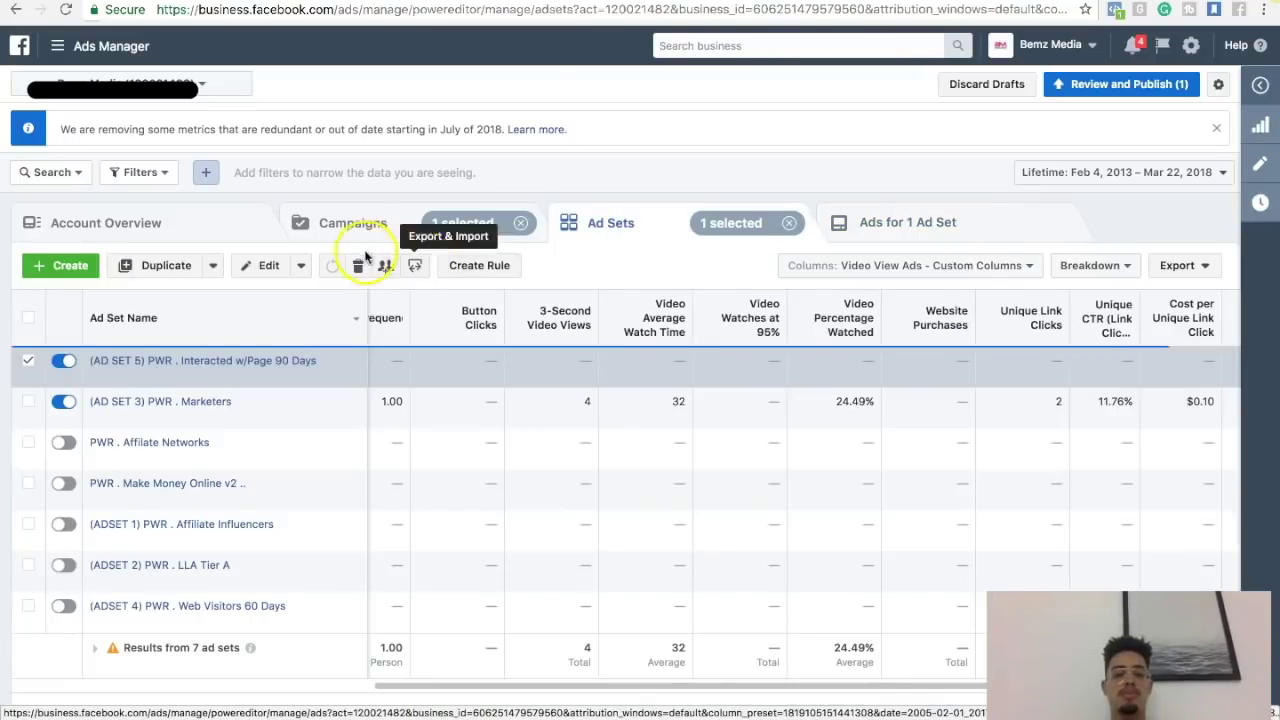
left_click(351, 240)
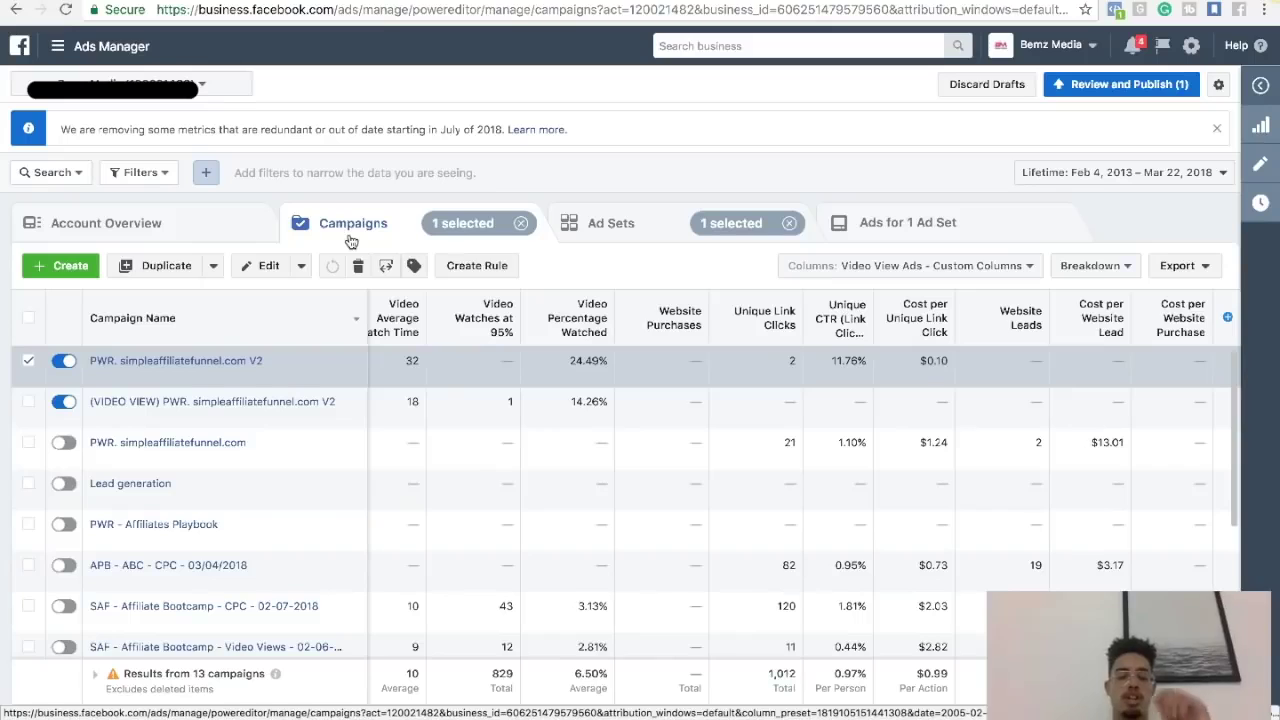
Look over the selected campaign's active and paused ad sets again
left_click(591, 228)
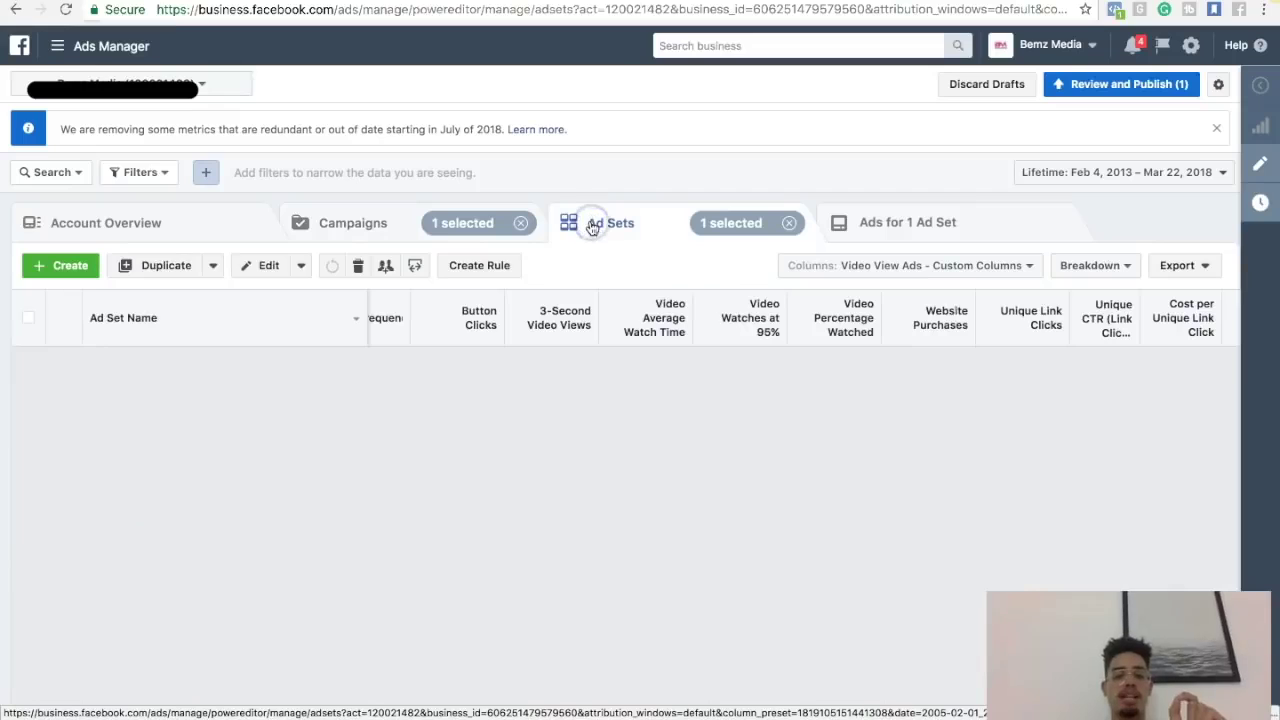
left_click(479, 450)
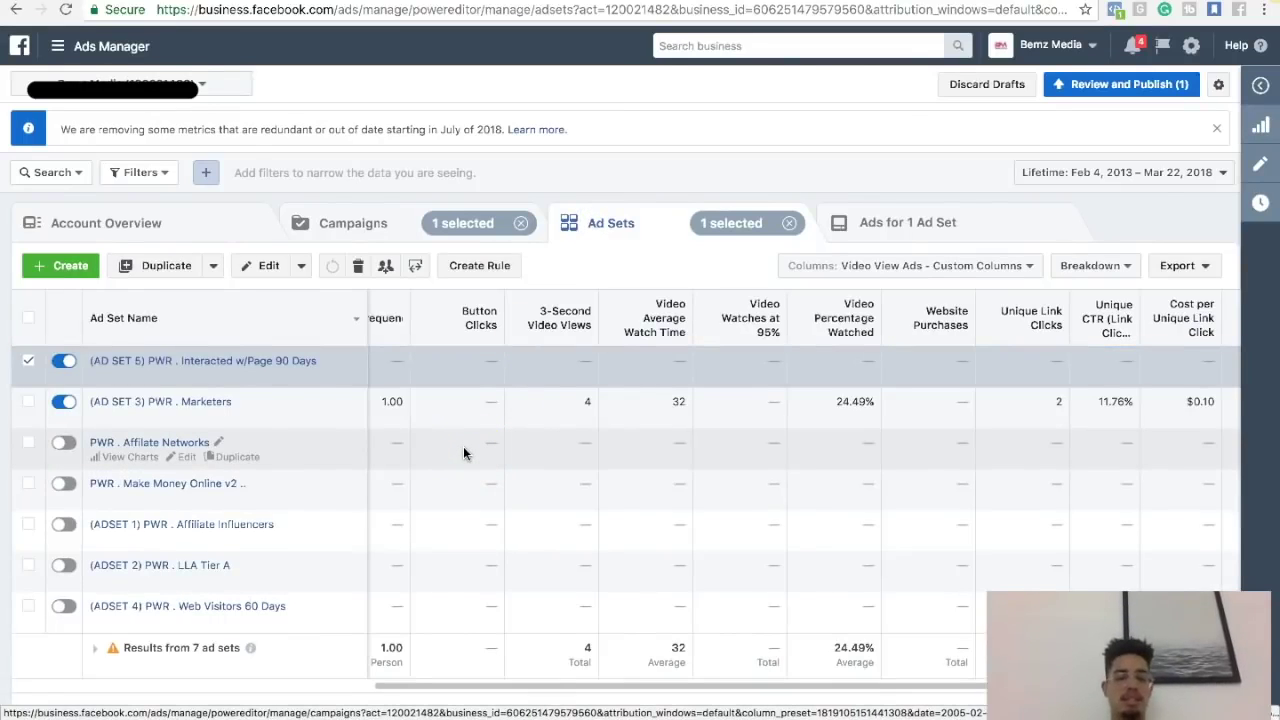
left_click(88, 483)
left_click(137, 402)
Add "(VIDEO VIEW) PWR. simpleaffiliatefunnel.com V2" to the campaign selection and compare the results of both campaigns' ad sets
left_click(322, 228)
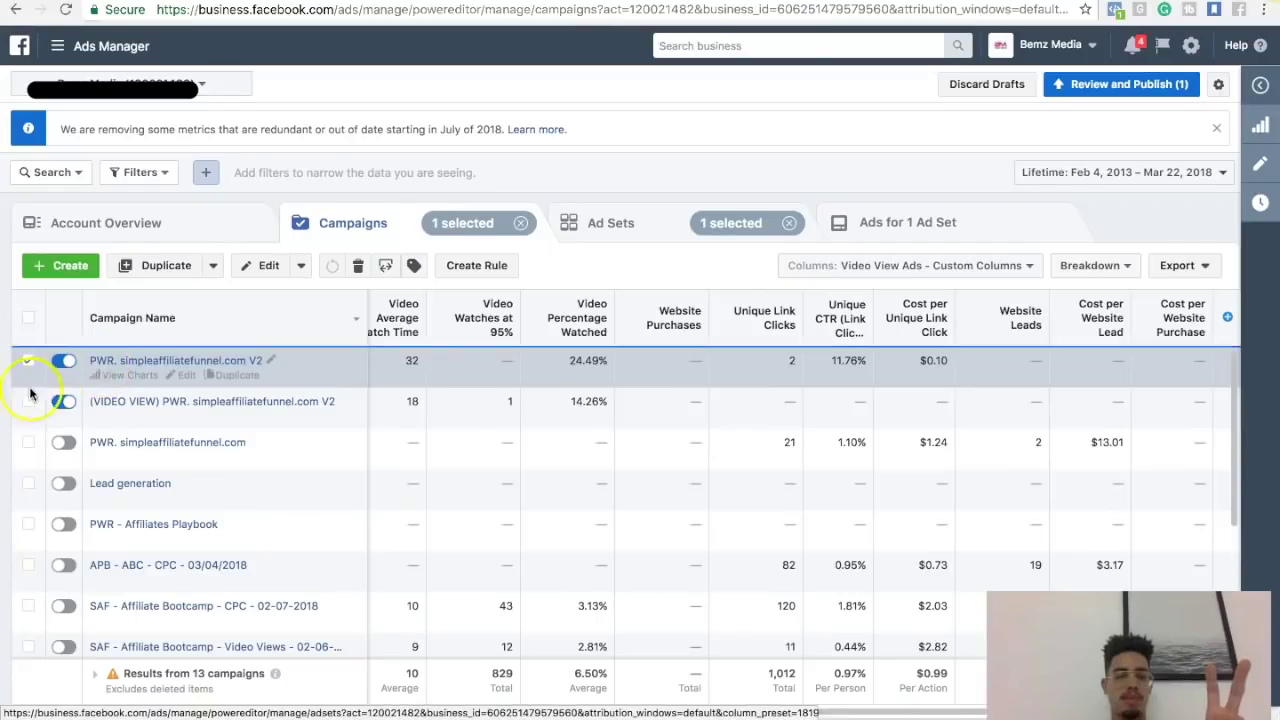
left_click(28, 402)
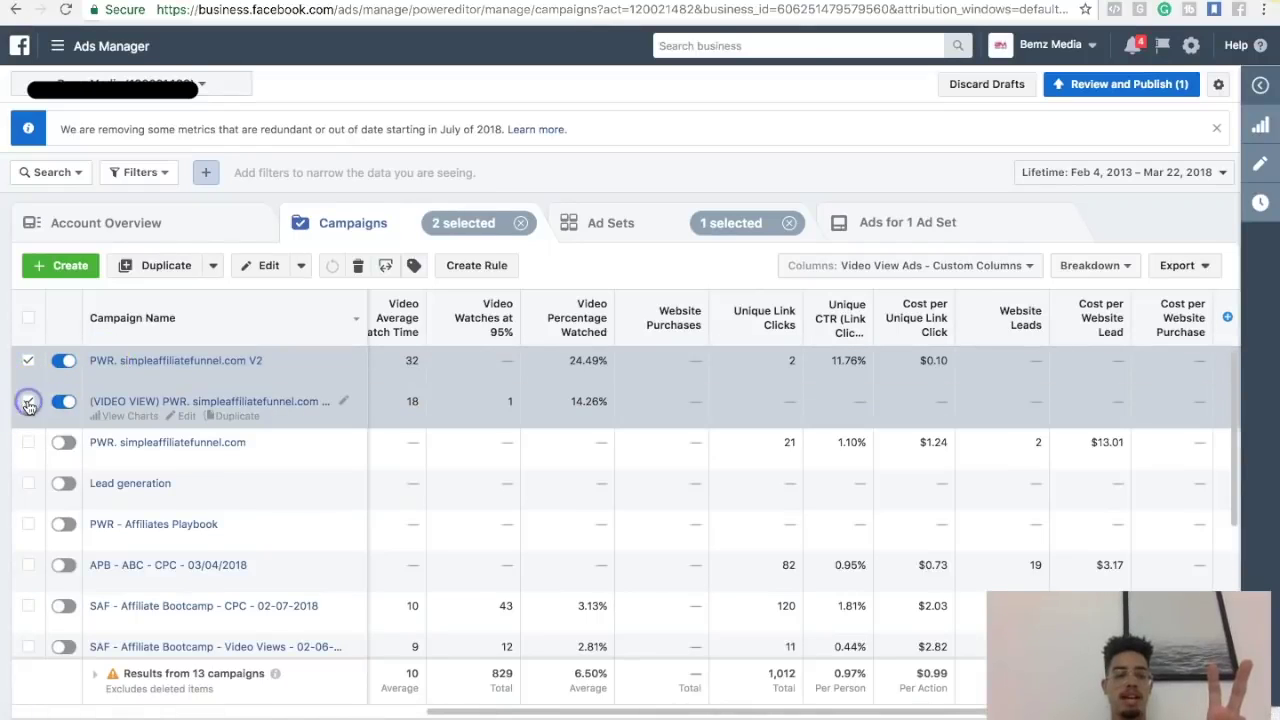
left_click(612, 228)
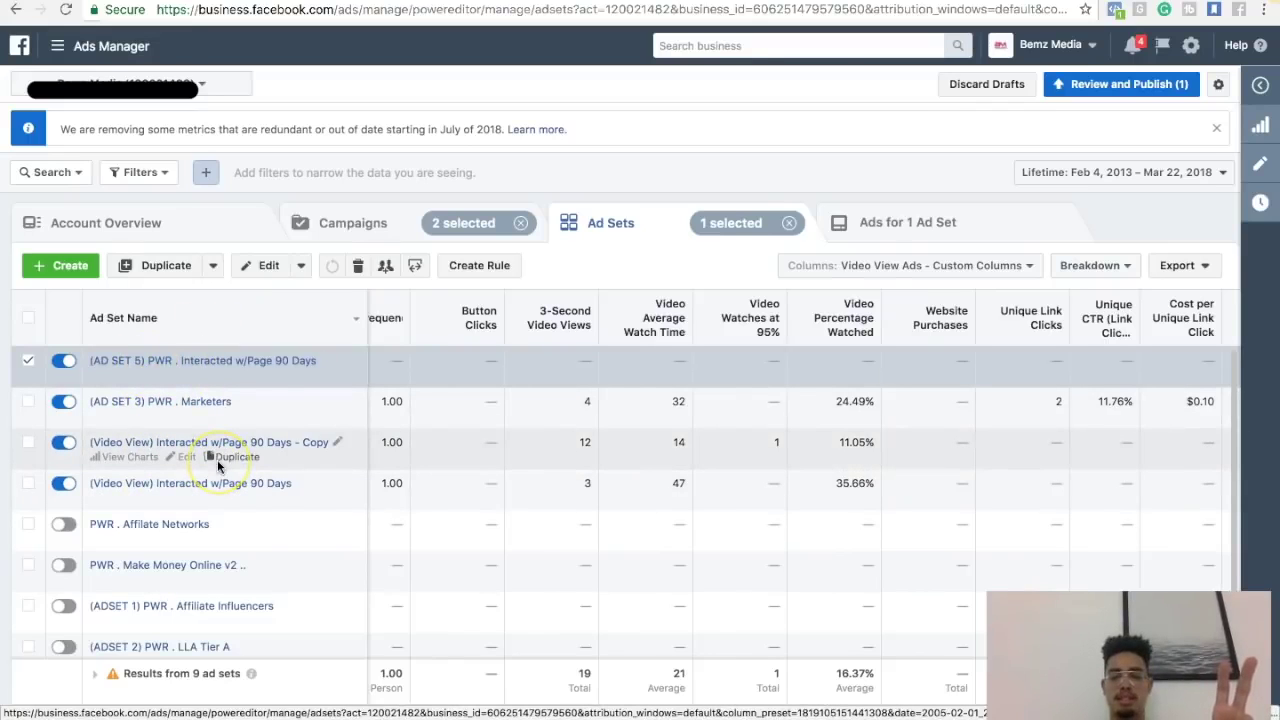
left_click(349, 491)
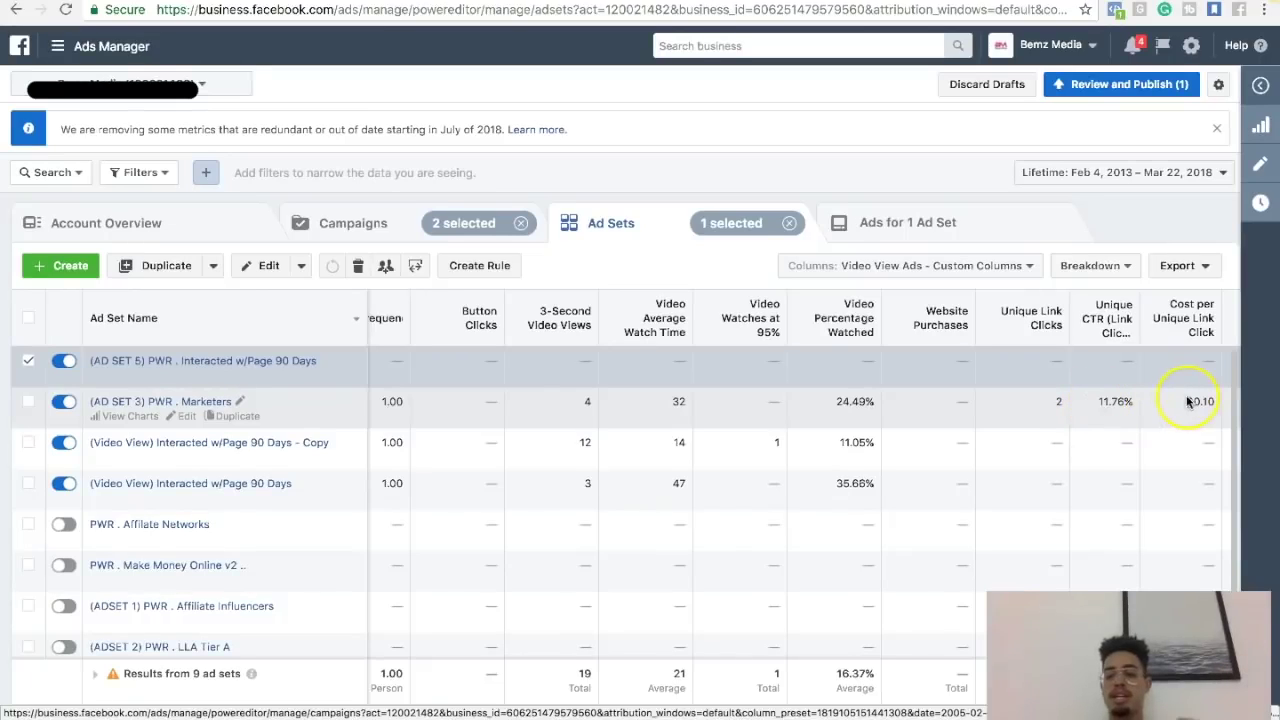
mouse_move(1192, 320)
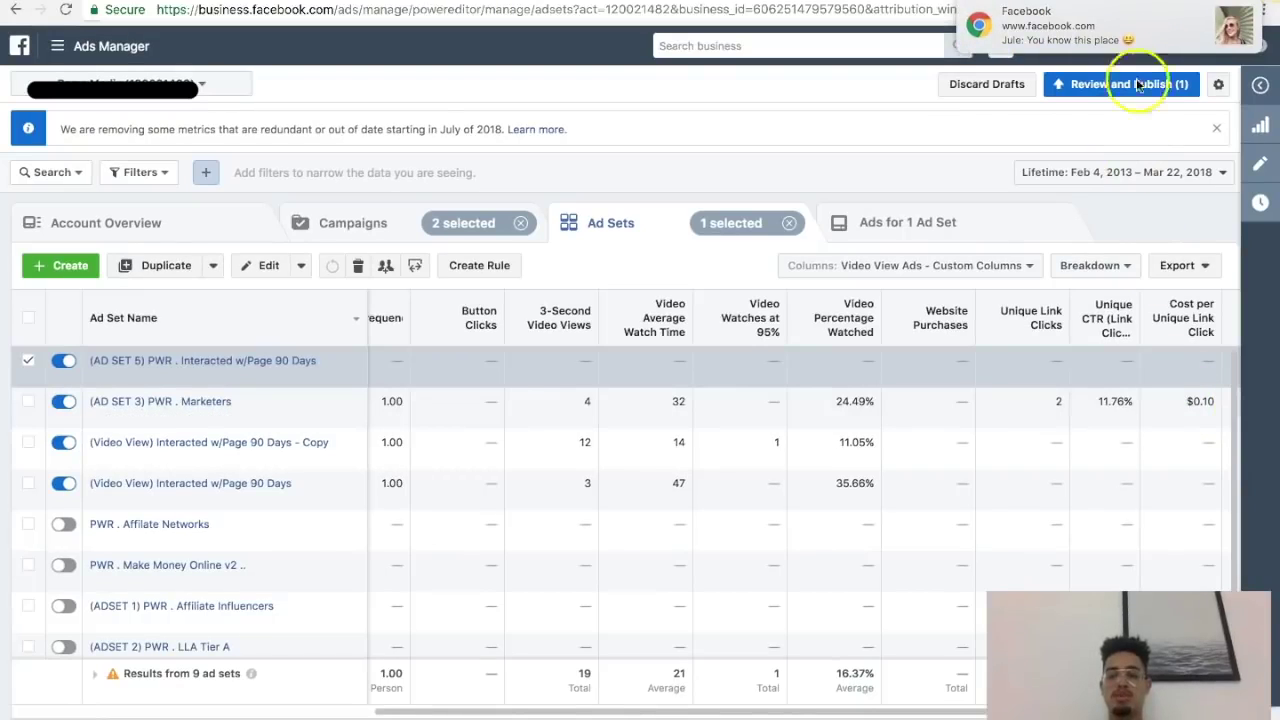
left_click(1220, 12)
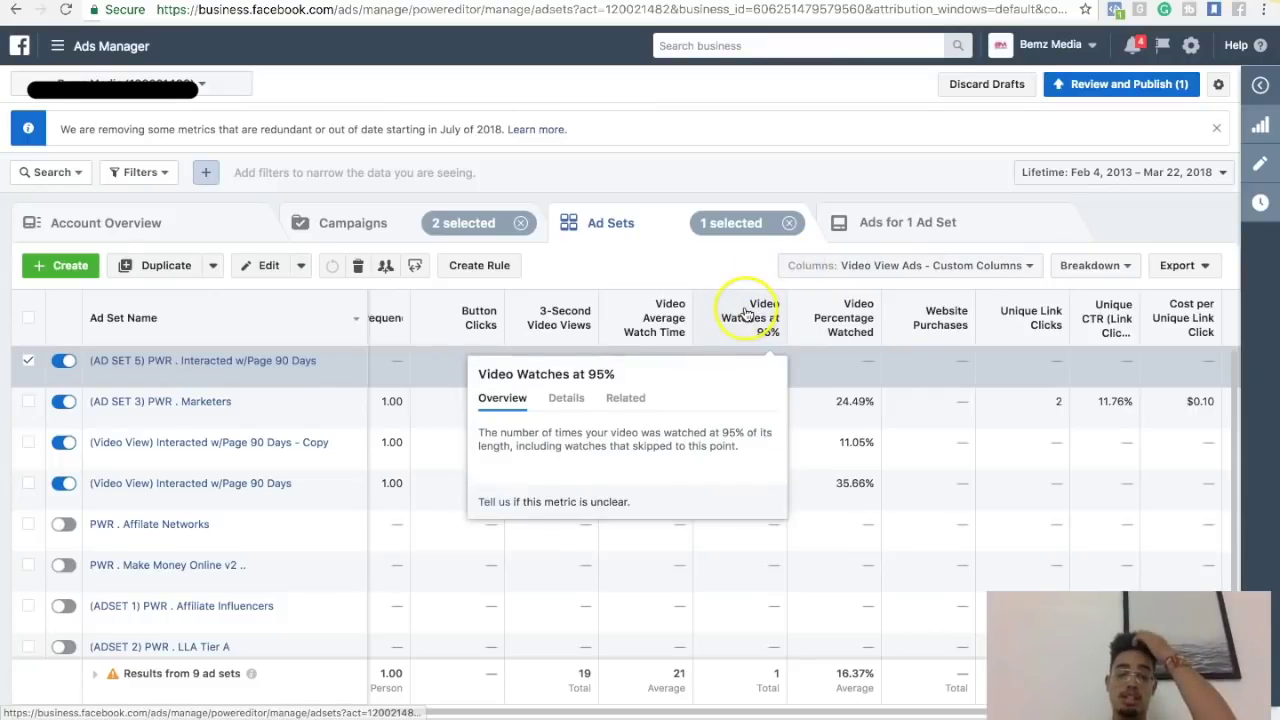
left_click(236, 338)
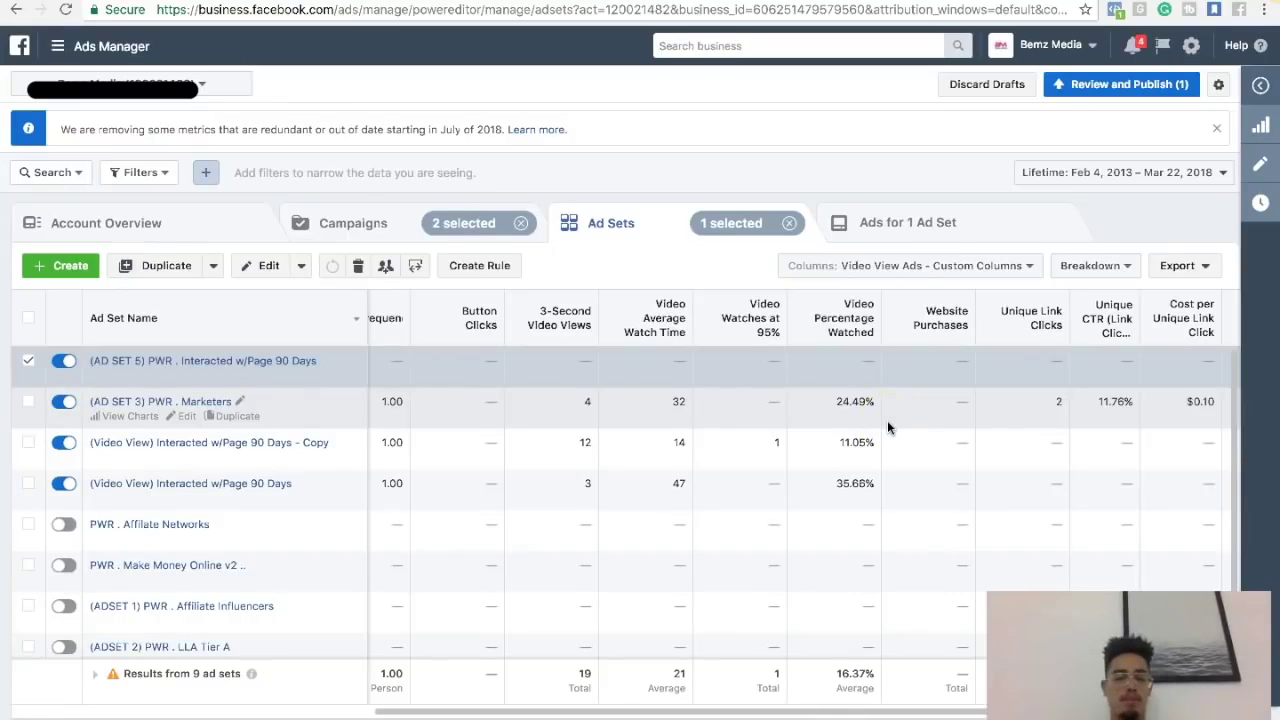
Select all ad sets of the two selected campaigns and look through the ads they contain
left_click(369, 223)
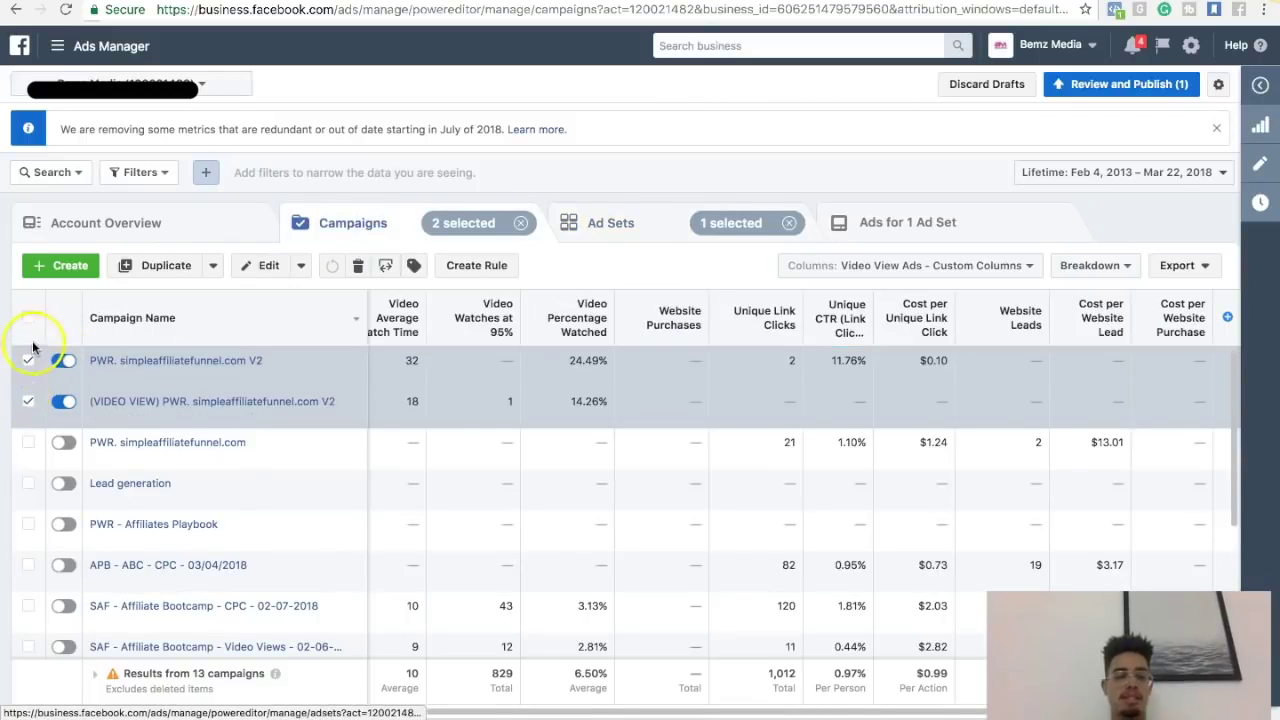
left_click(594, 224)
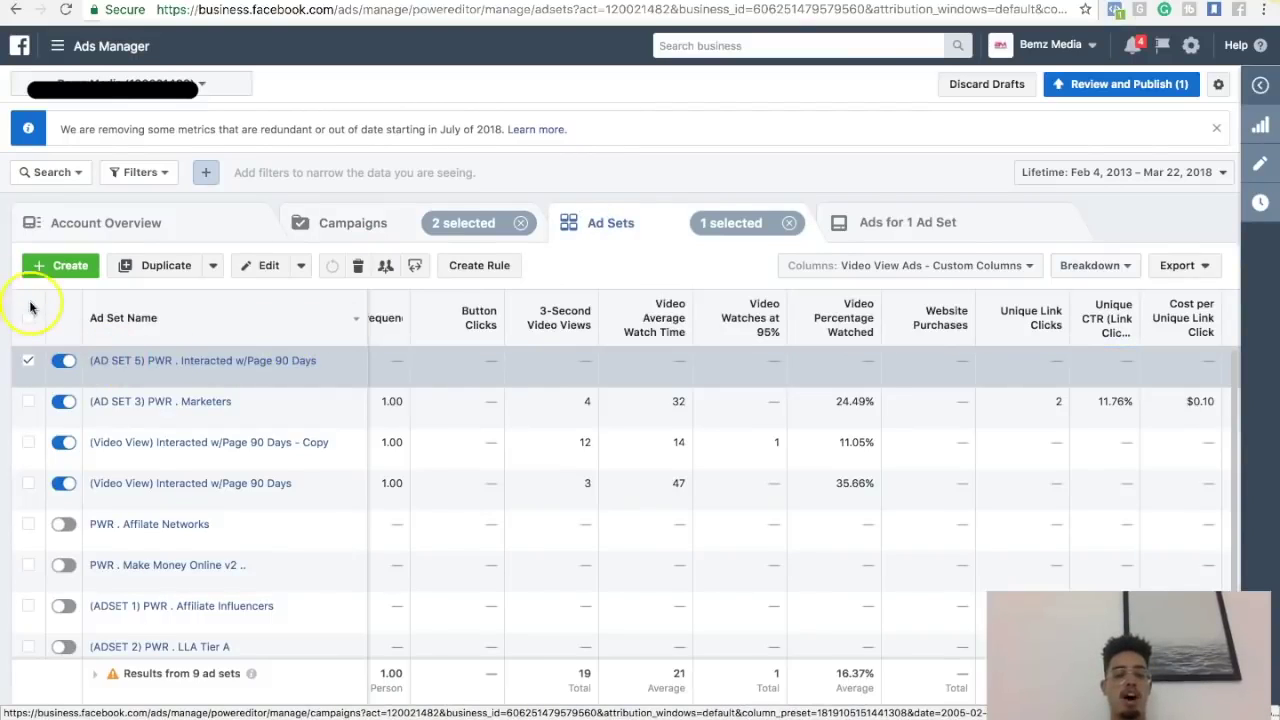
left_click(29, 320)
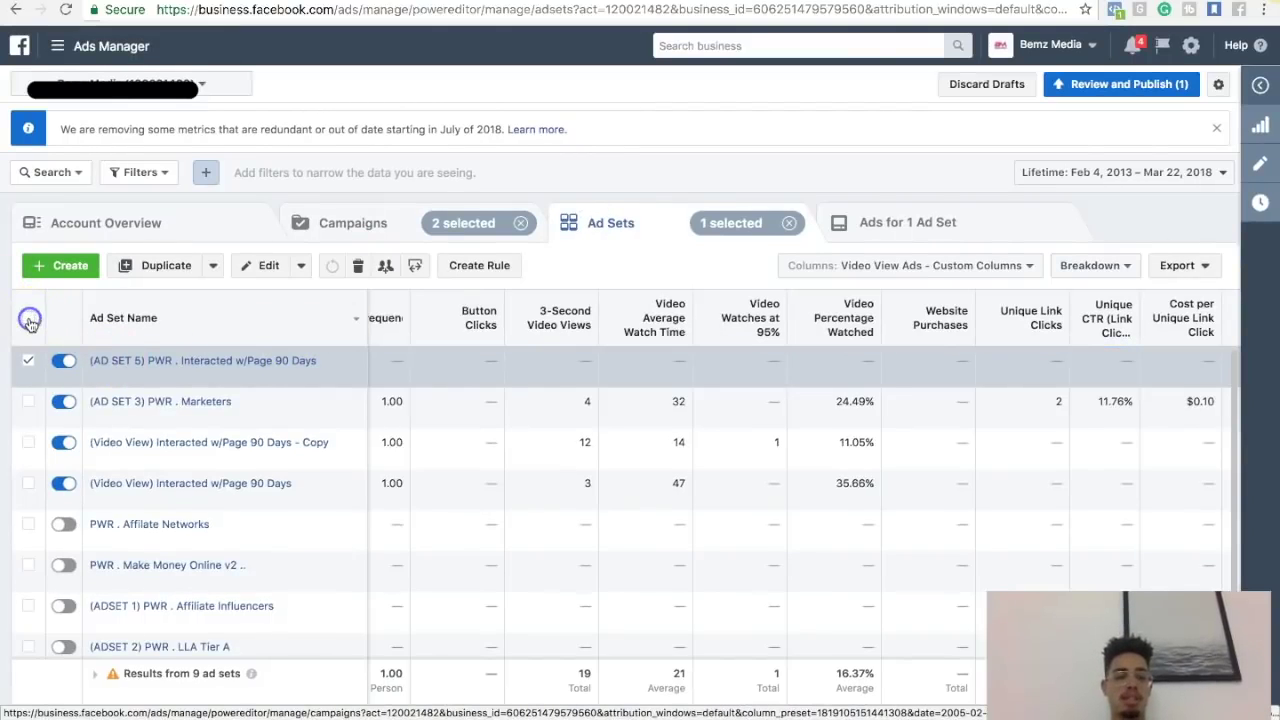
left_click(886, 224)
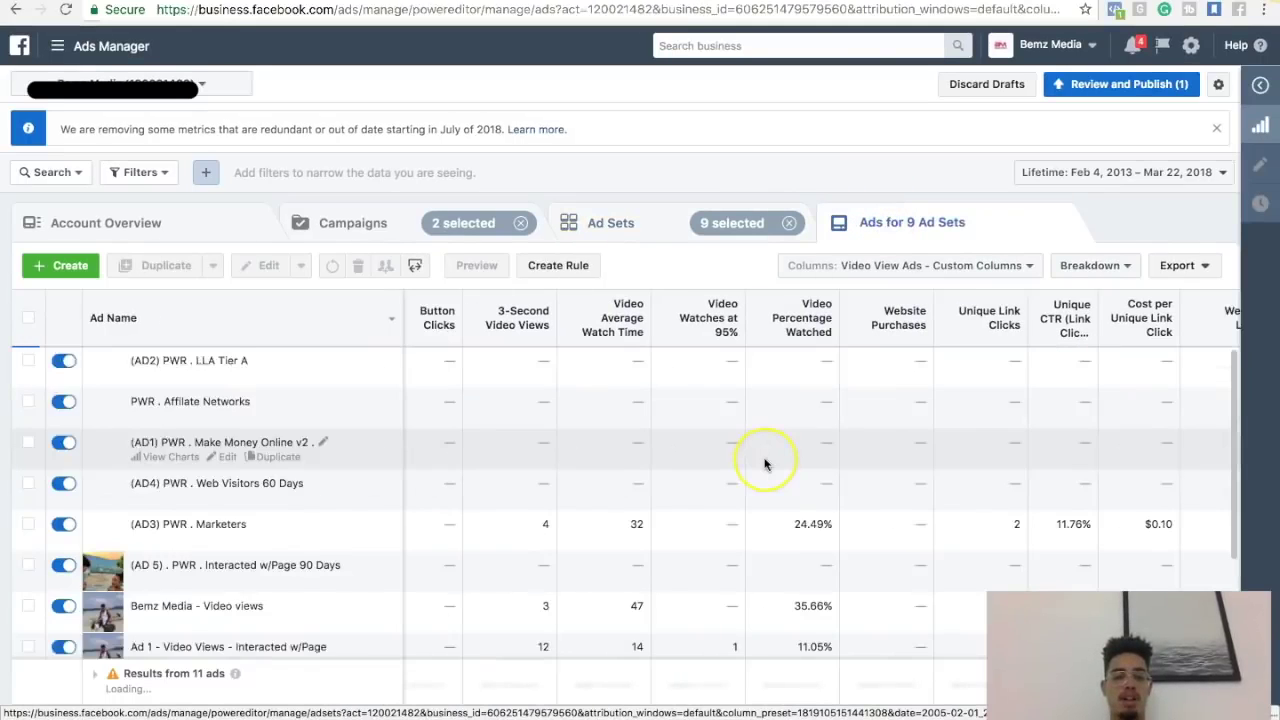
scroll(765, 457, "down", 3)
scroll(763, 463, "up", 3)
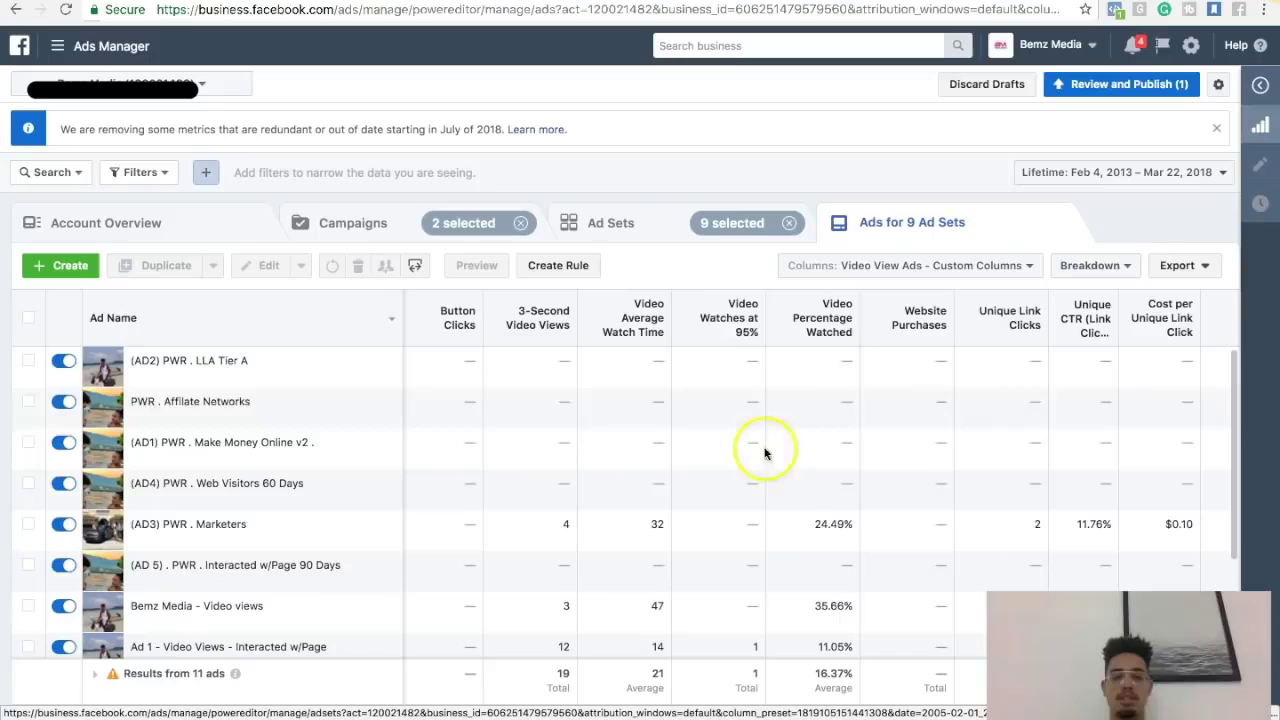
Clear the ad set selection and select only the four active ad sets
left_click(614, 232)
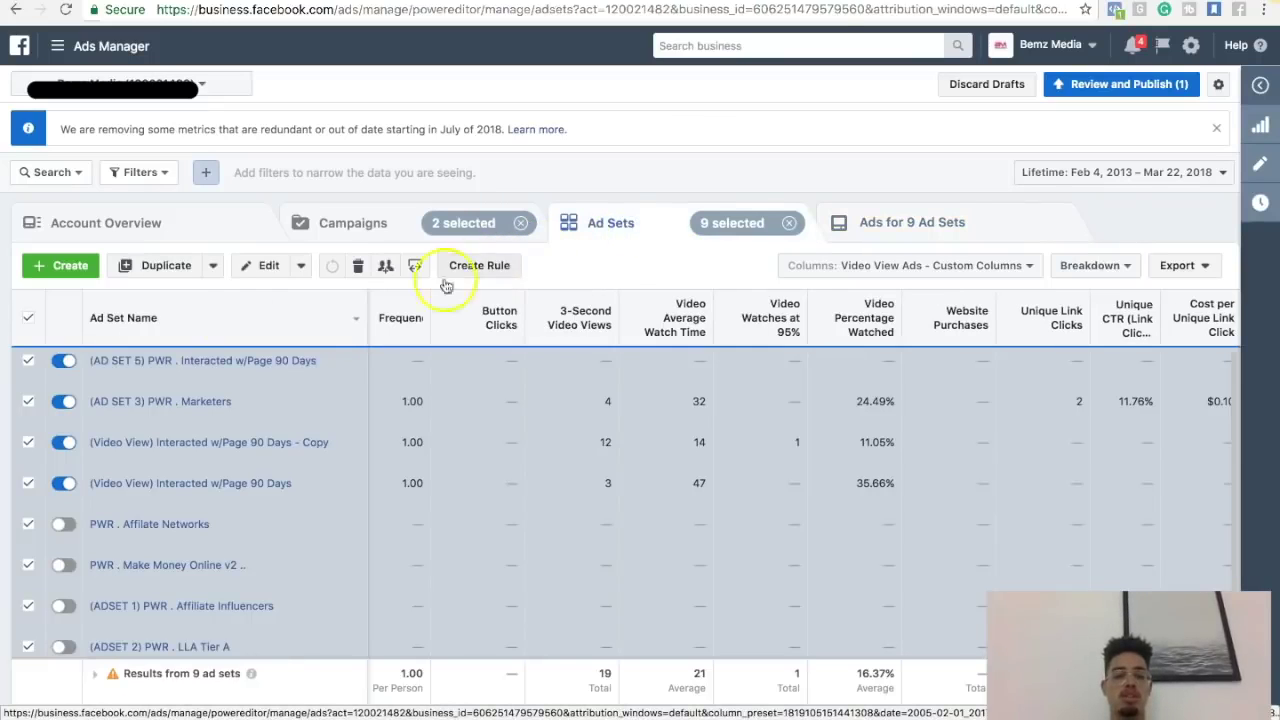
left_click(29, 319)
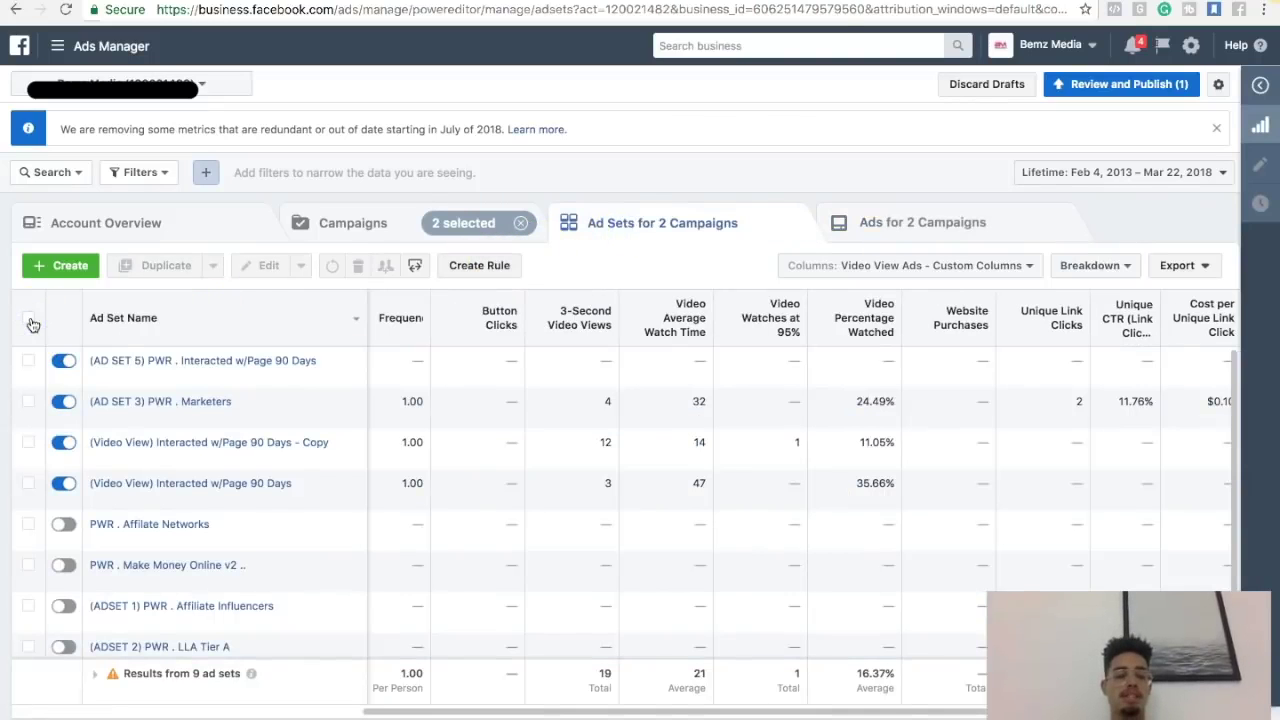
left_click(27, 362)
left_click(28, 401)
left_click(28, 442)
left_click(29, 485)
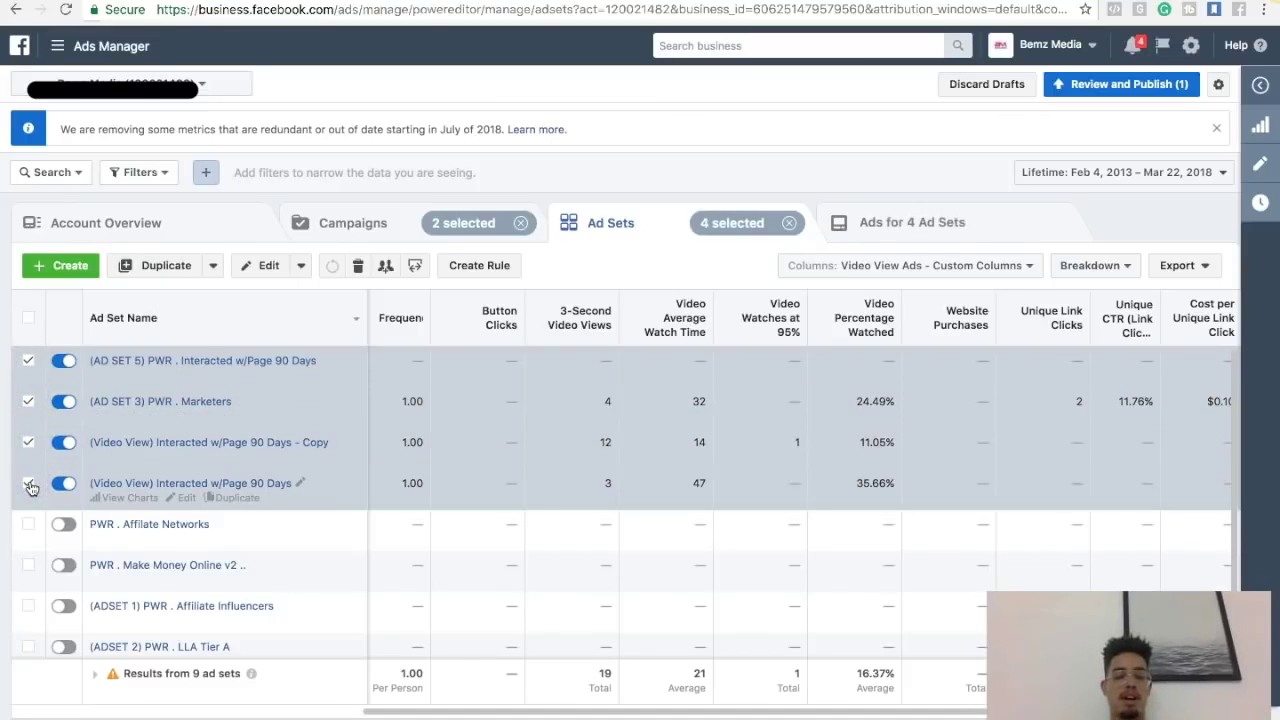
View the ads of the four selected ad sets and examine their video view, watch time, frequency and amount spent columns
left_click(868, 243)
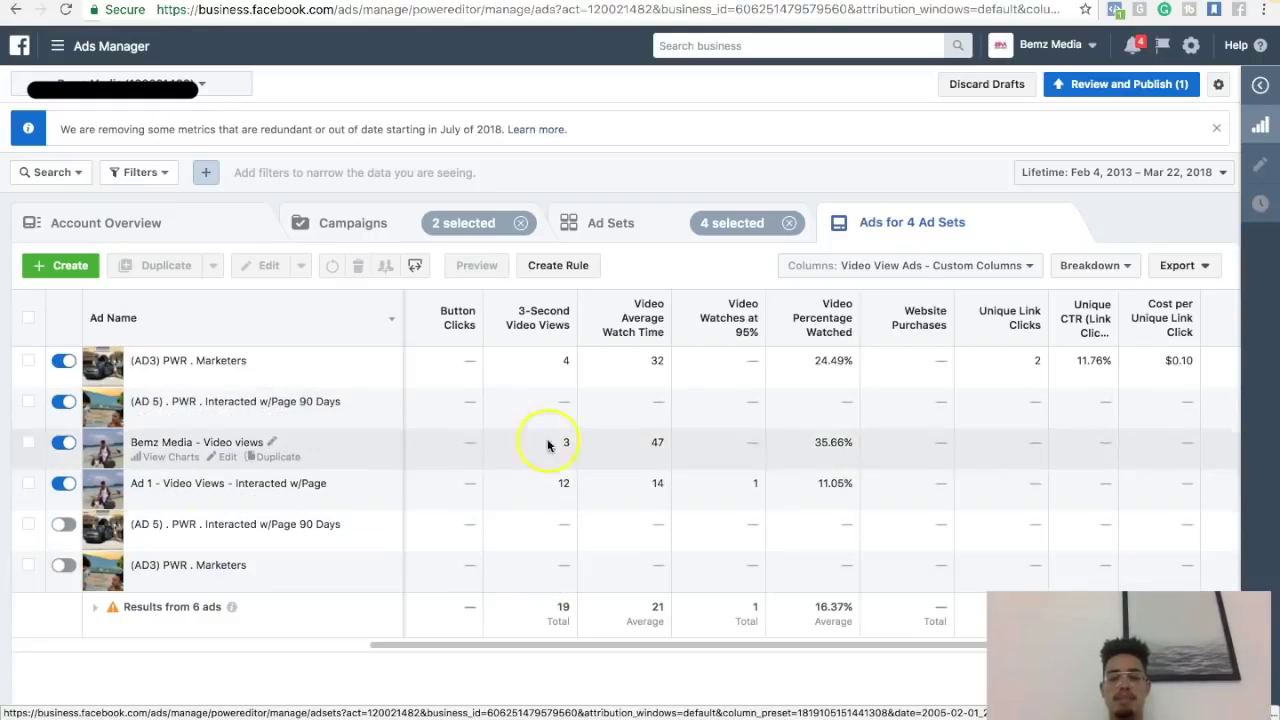
left_click_drag(575, 643, 640, 645)
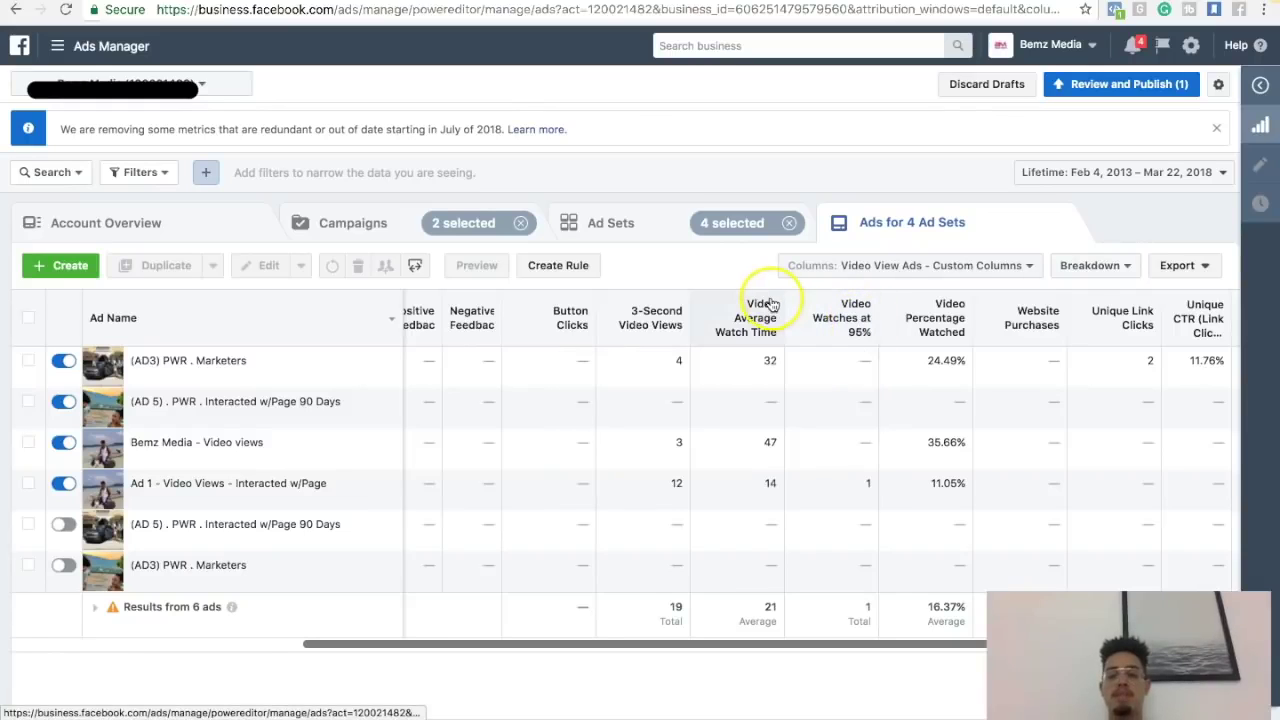
mouse_move(769, 306)
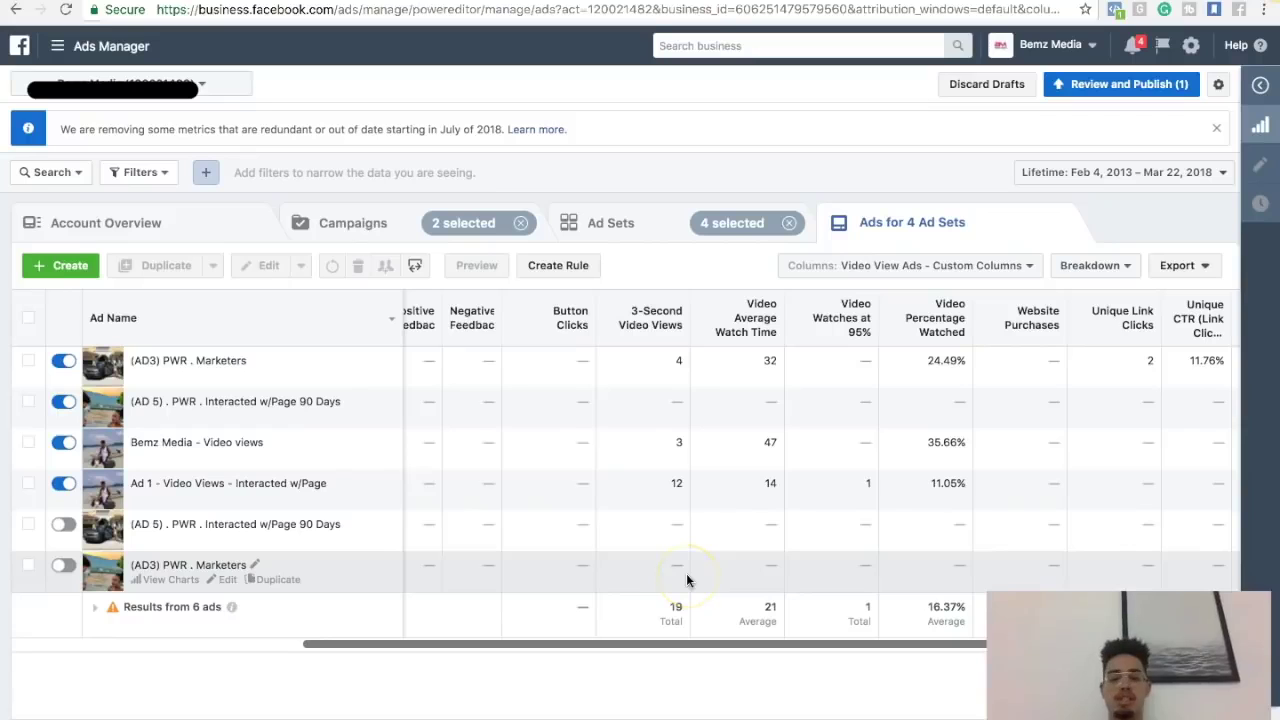
mouse_move(675, 642)
left_mouse_down()
mouse_move(907, 622)
mouse_move(691, 628)
left_mouse_up()
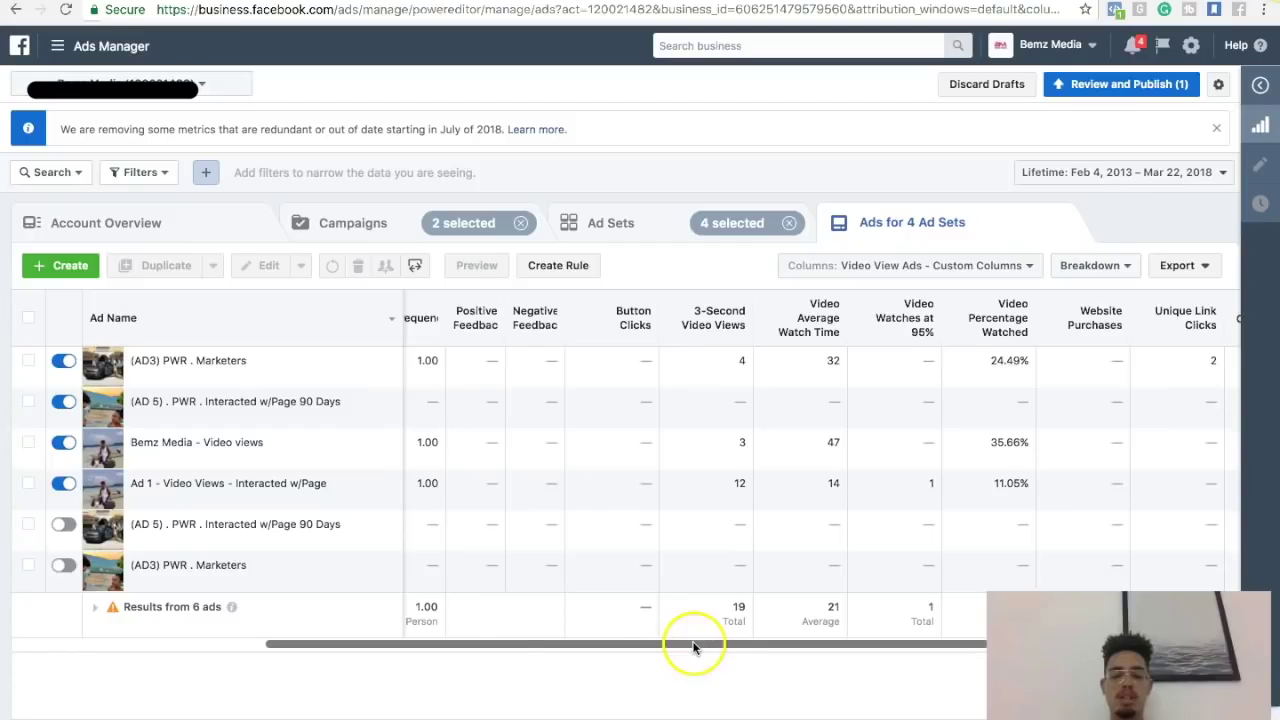
left_click_drag(694, 646, 524, 647)
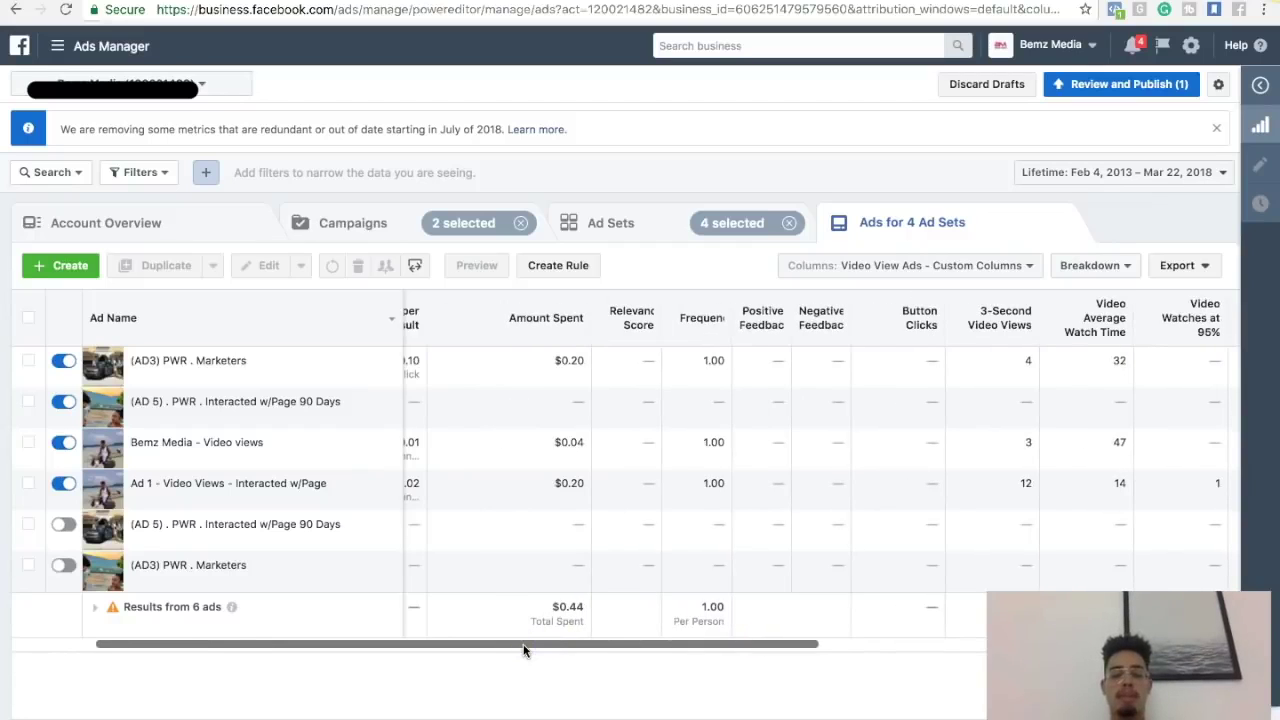
left_click_drag(524, 647, 417, 648)
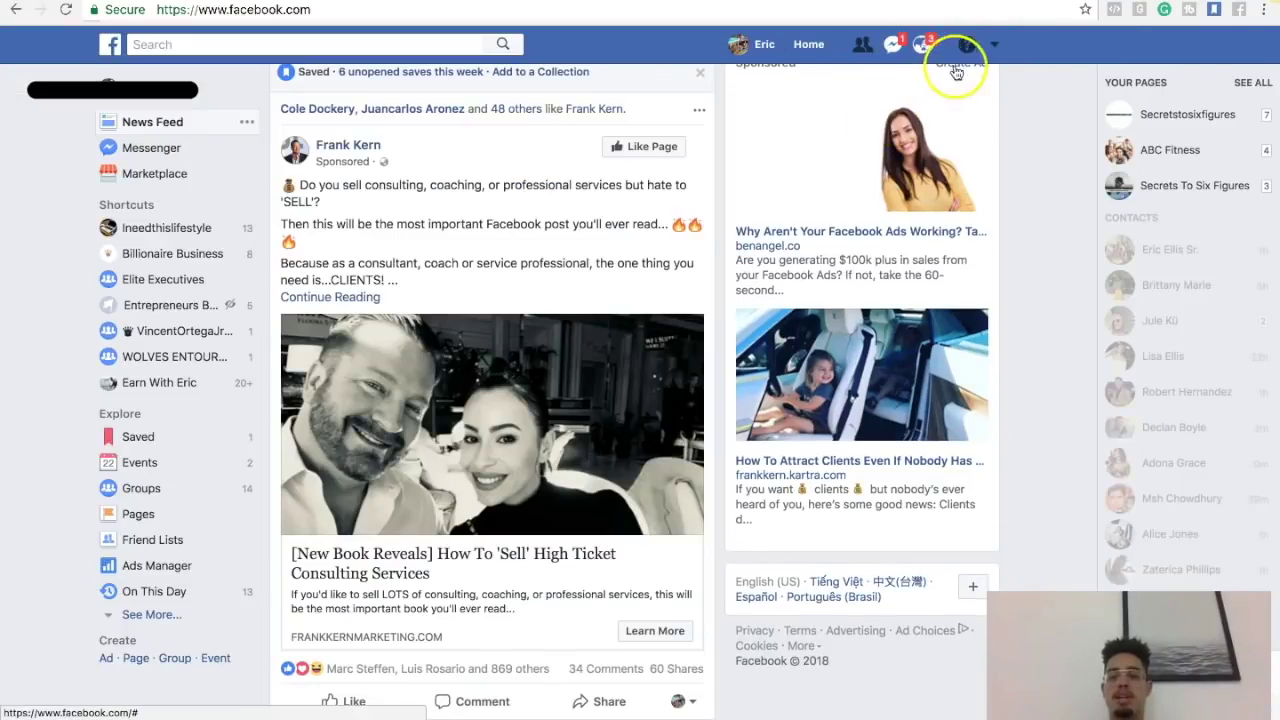
Look up the Create Ads and Manage Ads options on the Facebook home page and switch back to Ads Manager
left_click(993, 47)
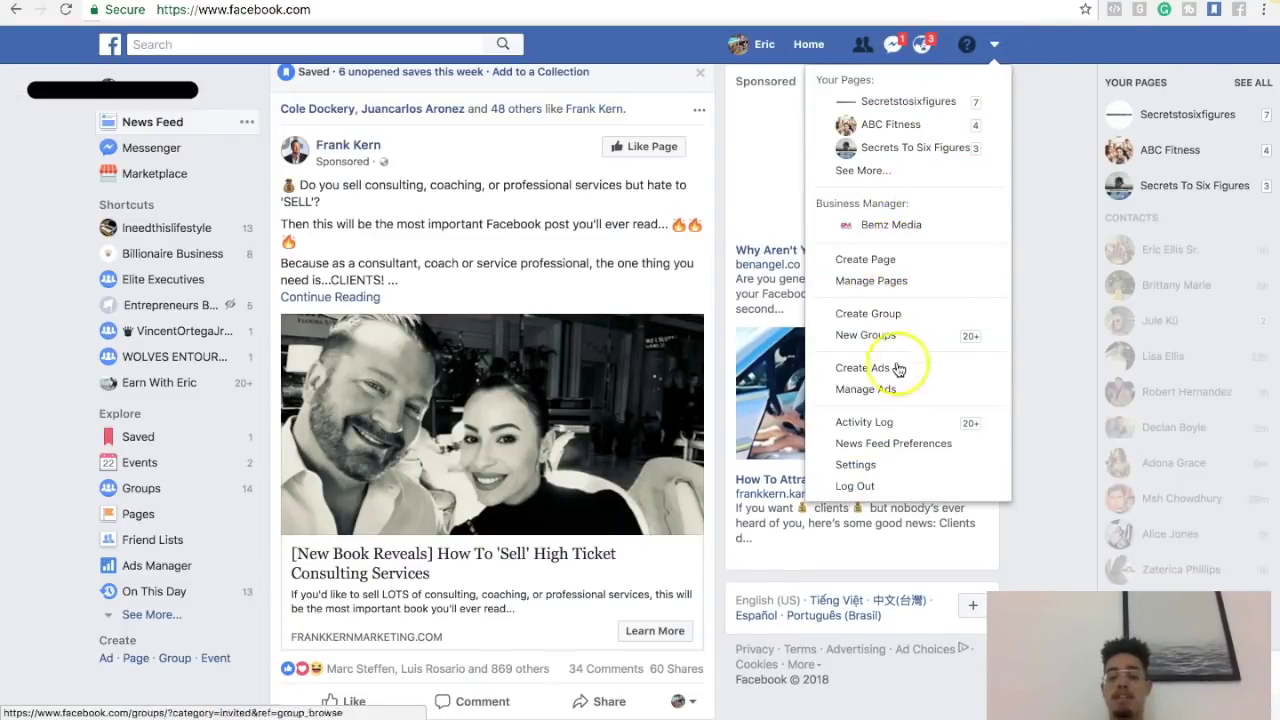
left_click(672, 40)
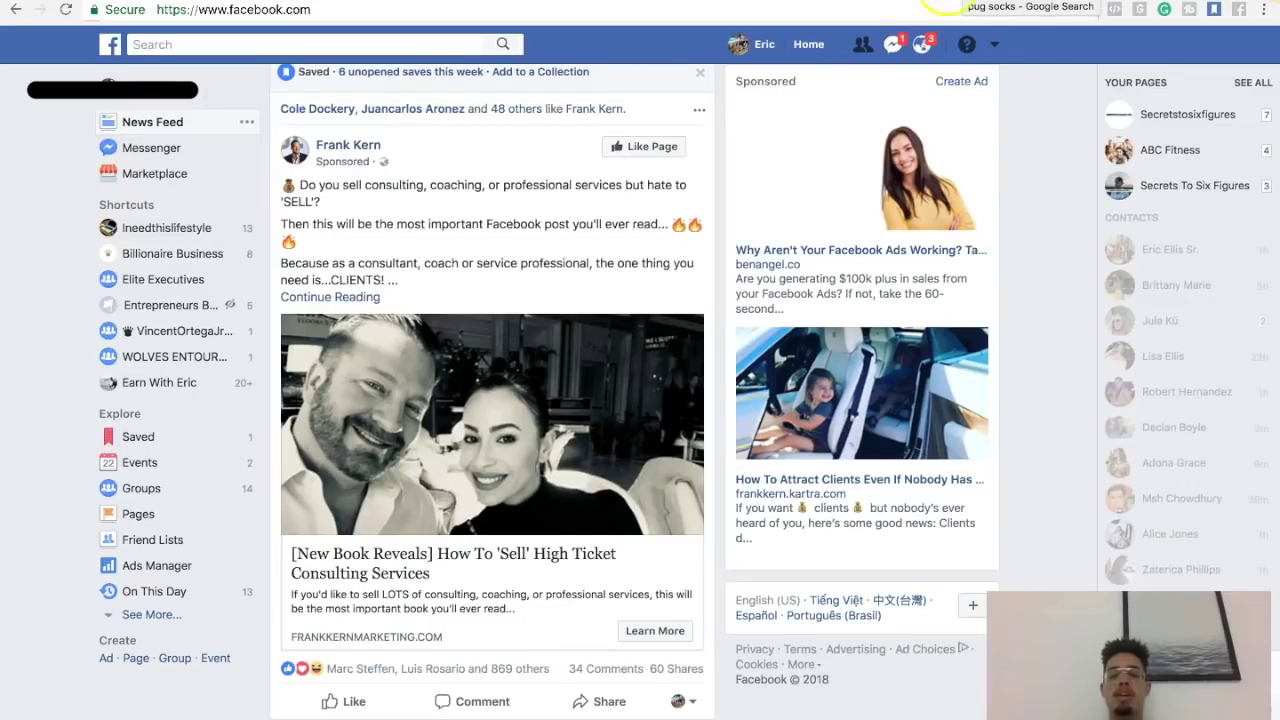
left_click(424, 2)
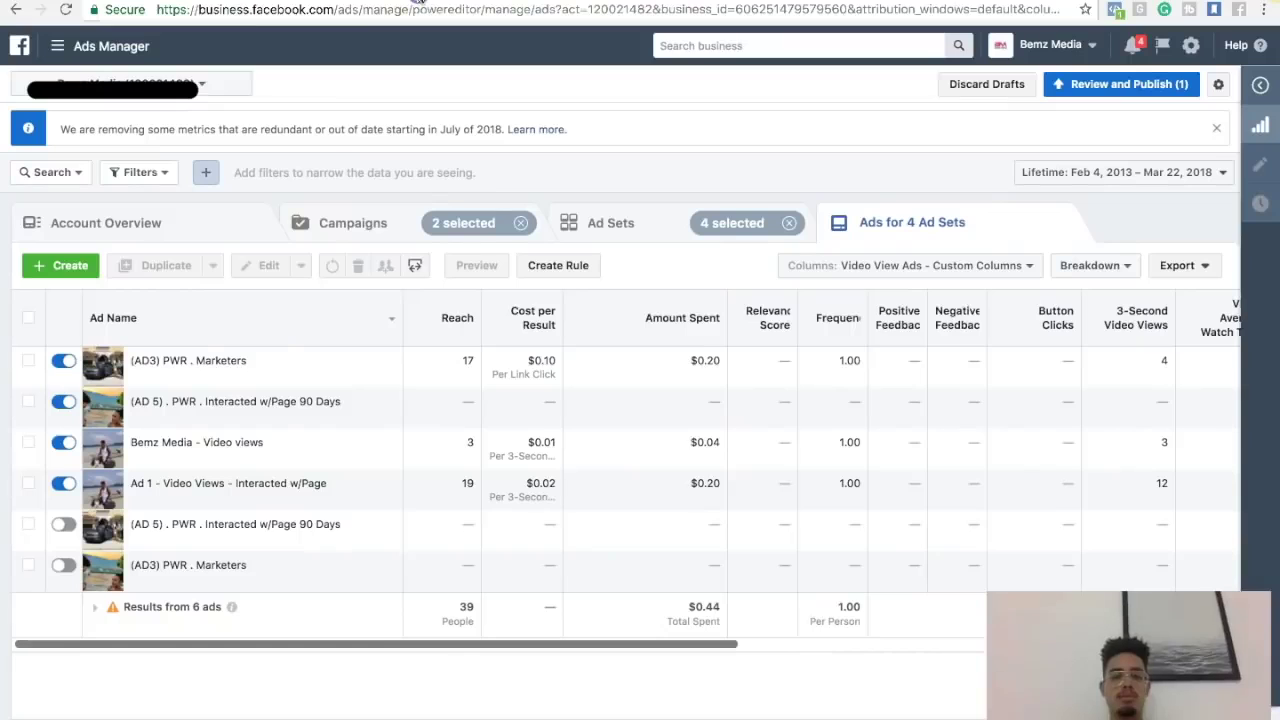
Narrow the campaign selection to "PWR. simpleaffiliatefunnel.com V2" and briefly view its campaign settings
left_click(345, 222)
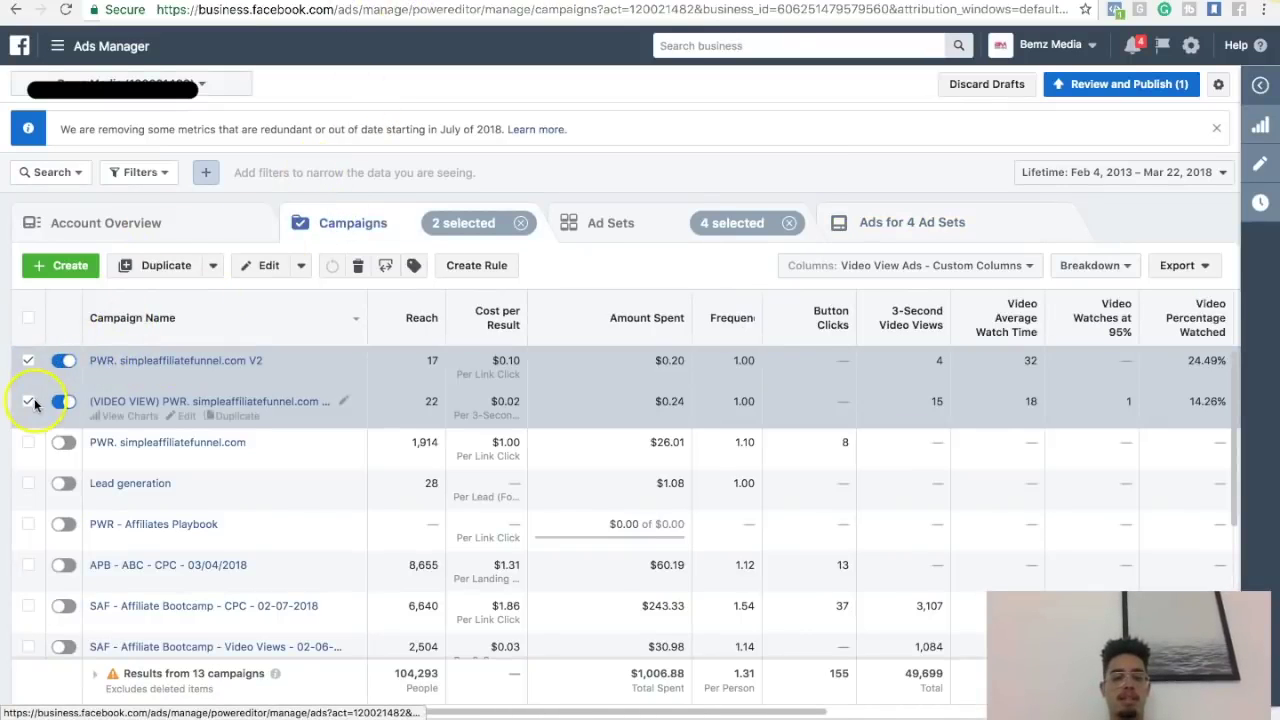
left_click(29, 401)
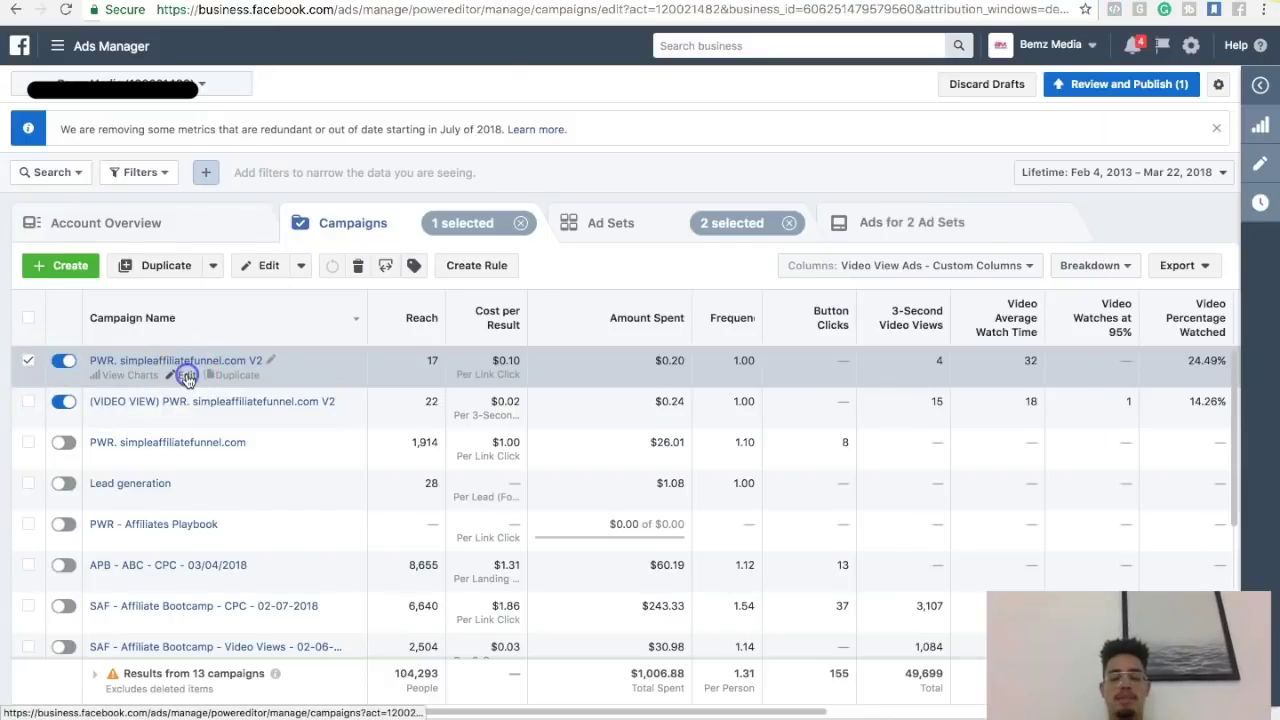
left_click(186, 375)
left_click(379, 85)
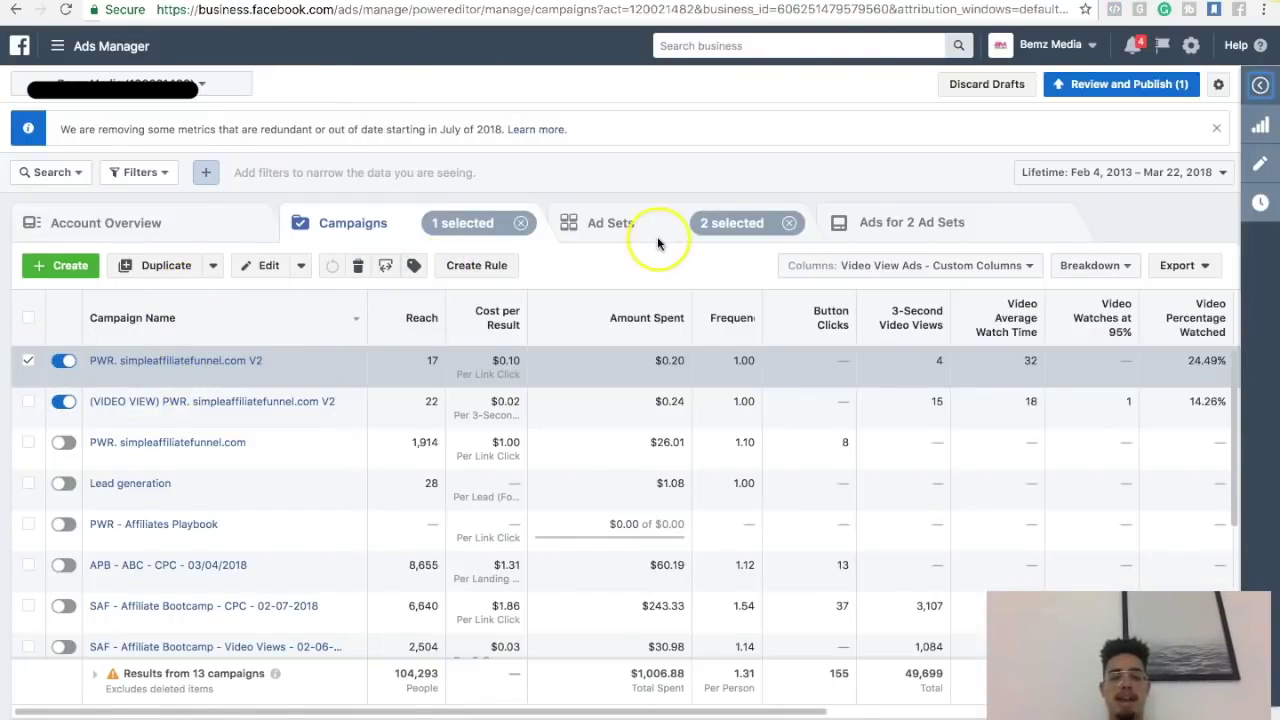
Keep only "(AD SET 5) PWR . Interacted w/Page 90 Days" selected among the ad sets and open it for editing
left_click(603, 226)
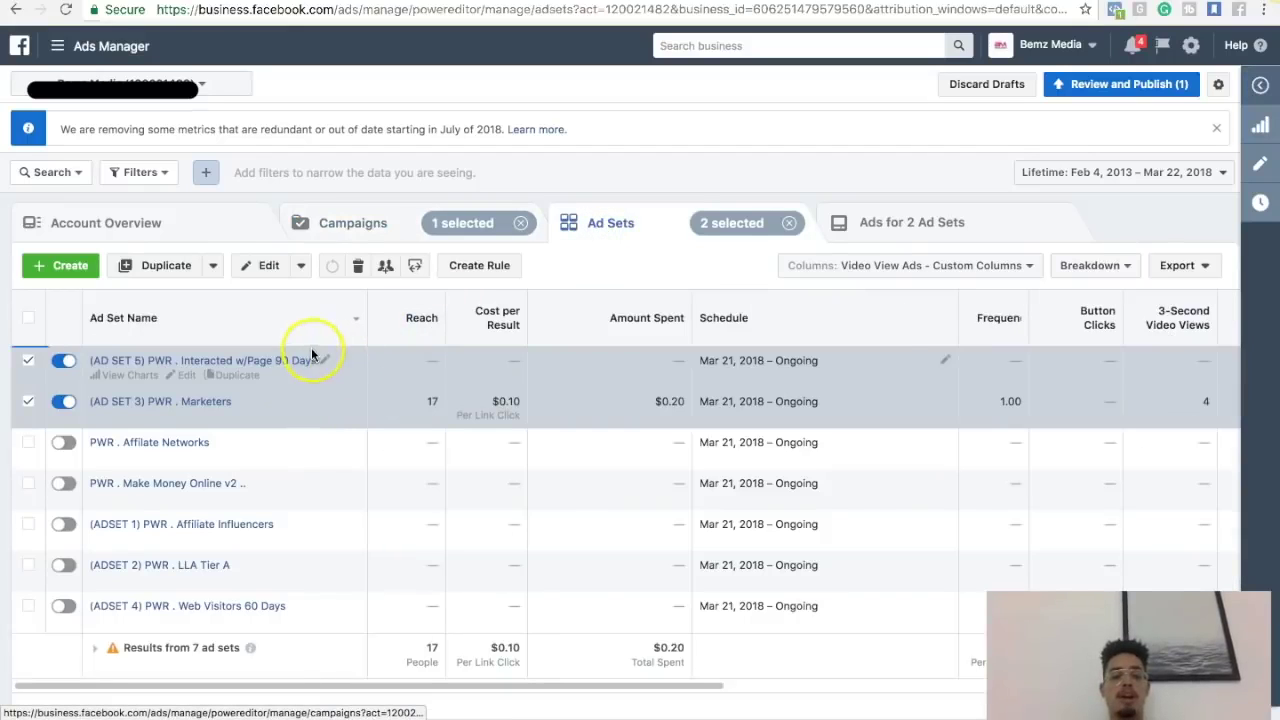
left_click(30, 402)
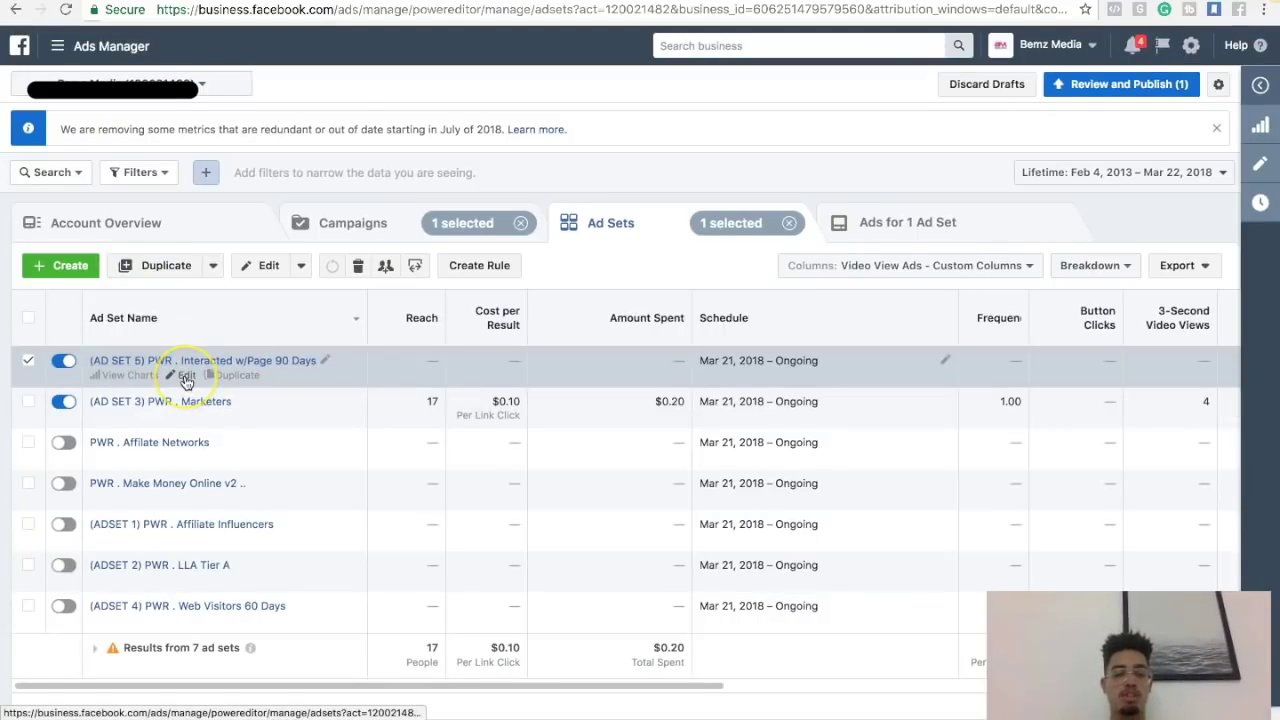
left_click(185, 376)
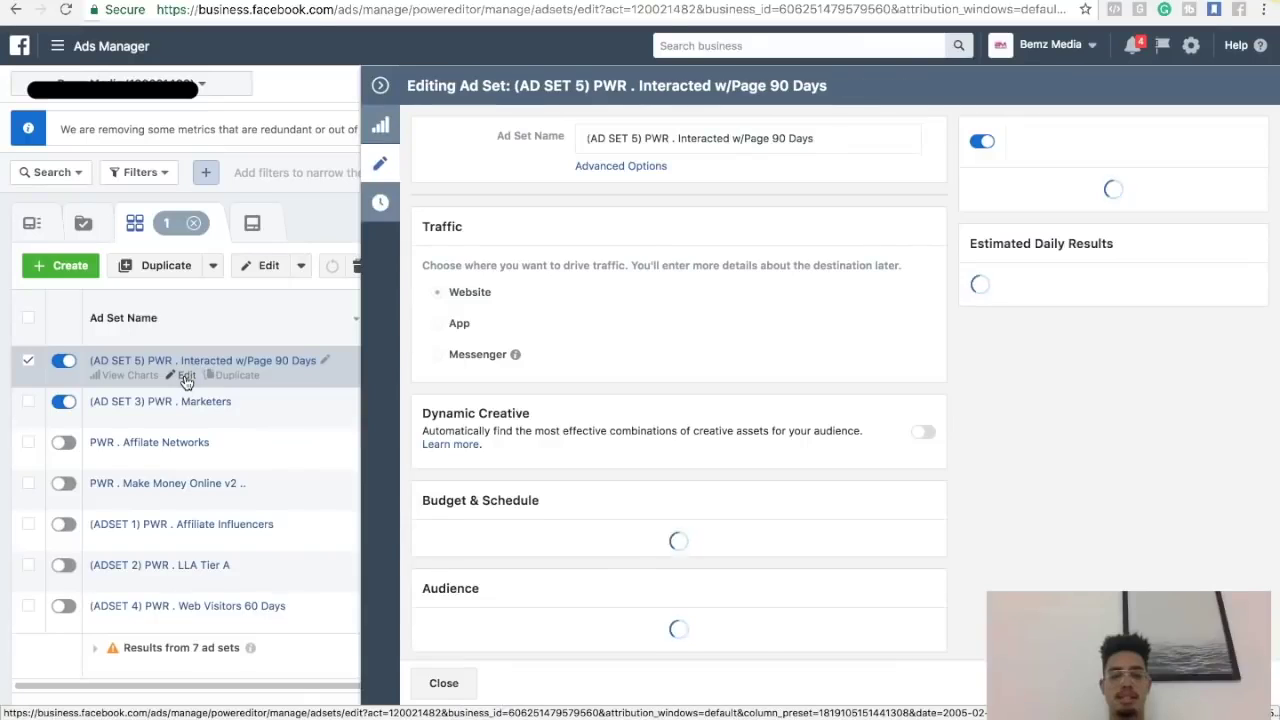
Examine the ad set's budget, schedule, audience, placements and optimization settings, and close the editor without changing anything
scroll(532, 455, "down", 2)
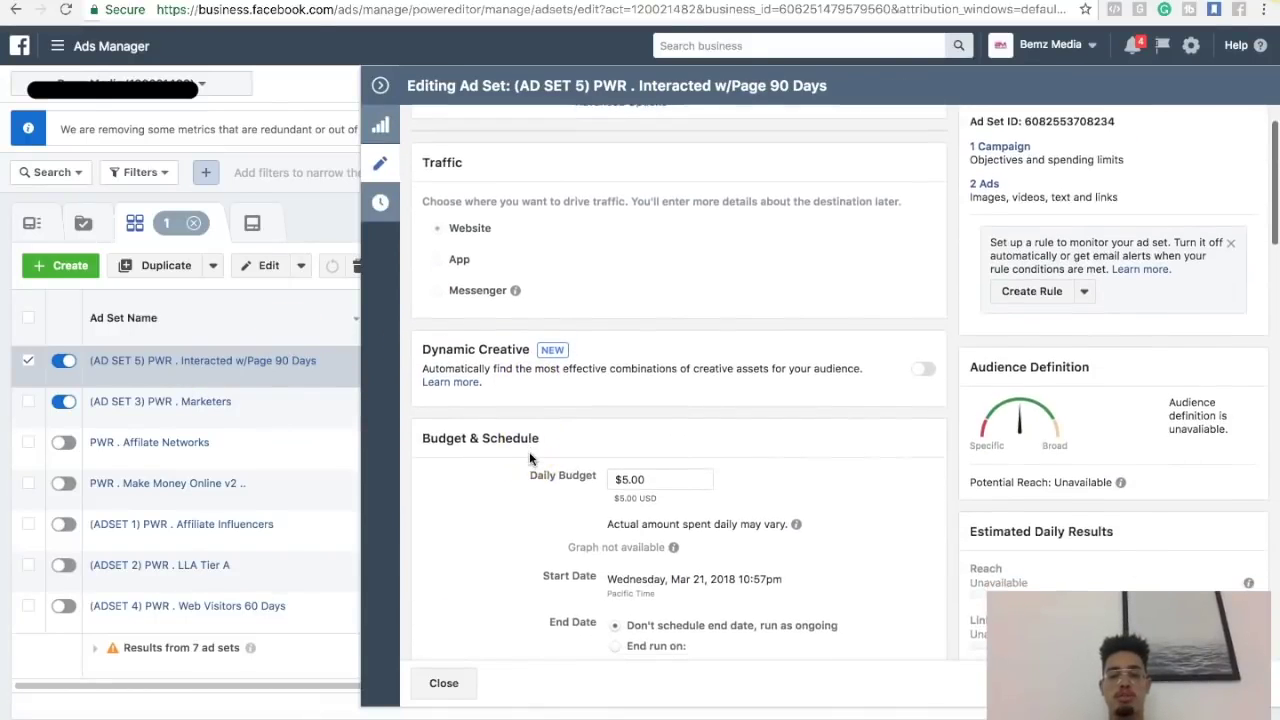
scroll(535, 540, "down", 2)
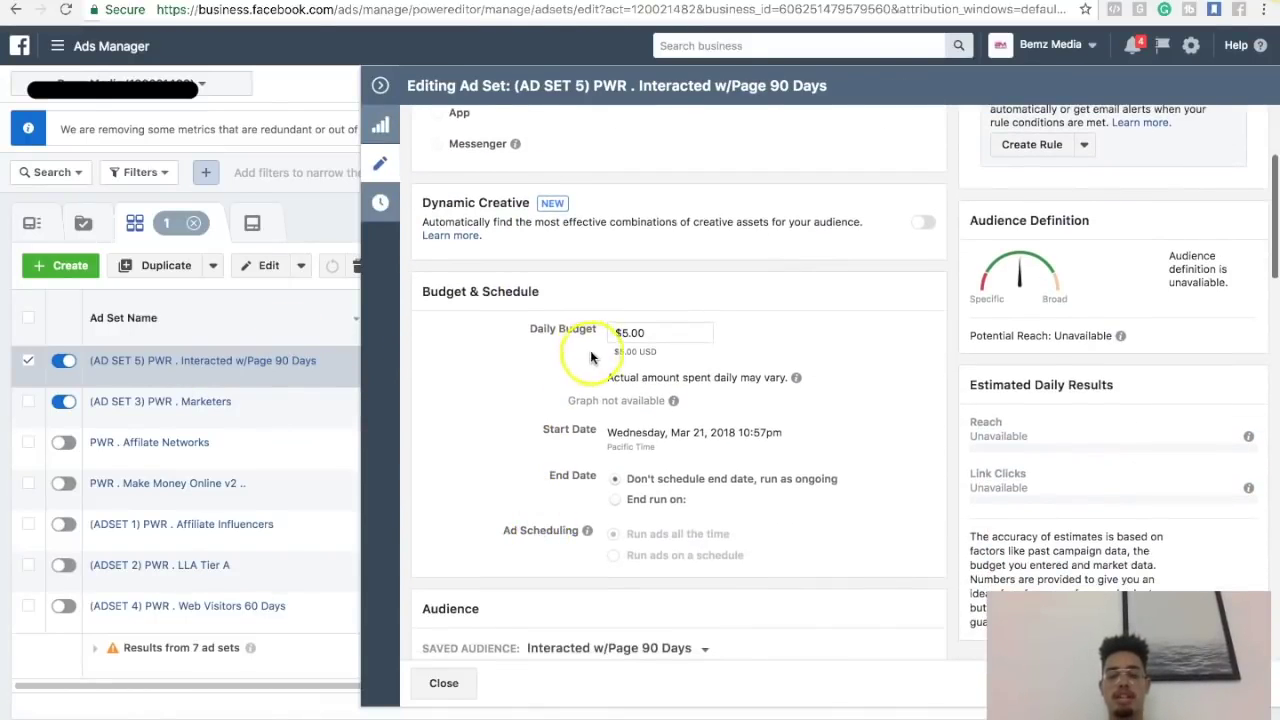
scroll(604, 355, "down", 7)
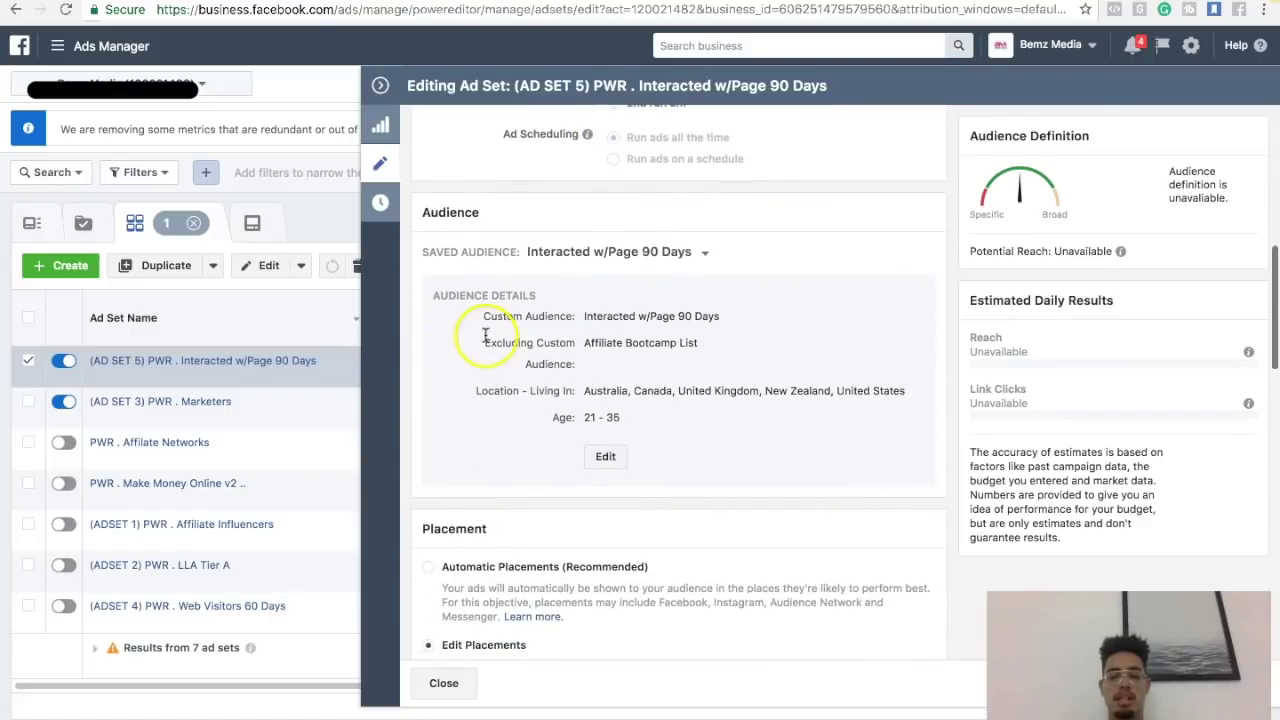
scroll(536, 427, "down", 2)
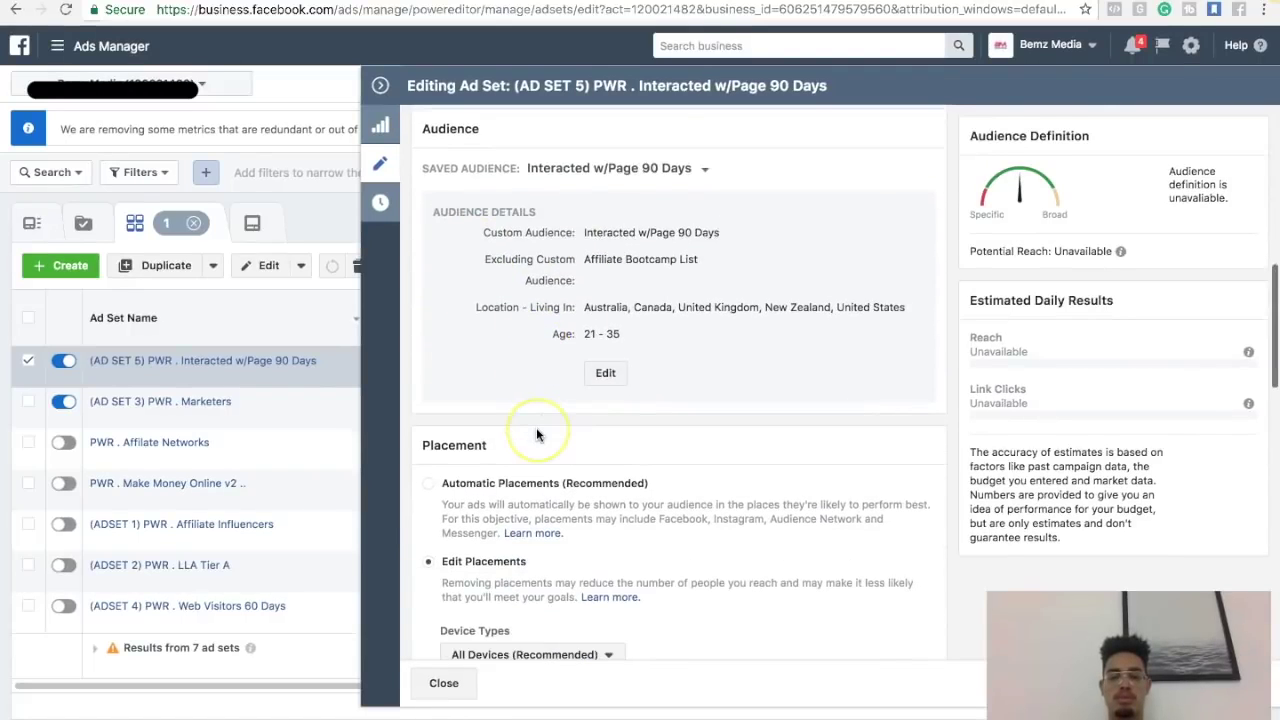
scroll(536, 427, "down", 1)
scroll(536, 427, "down", 5)
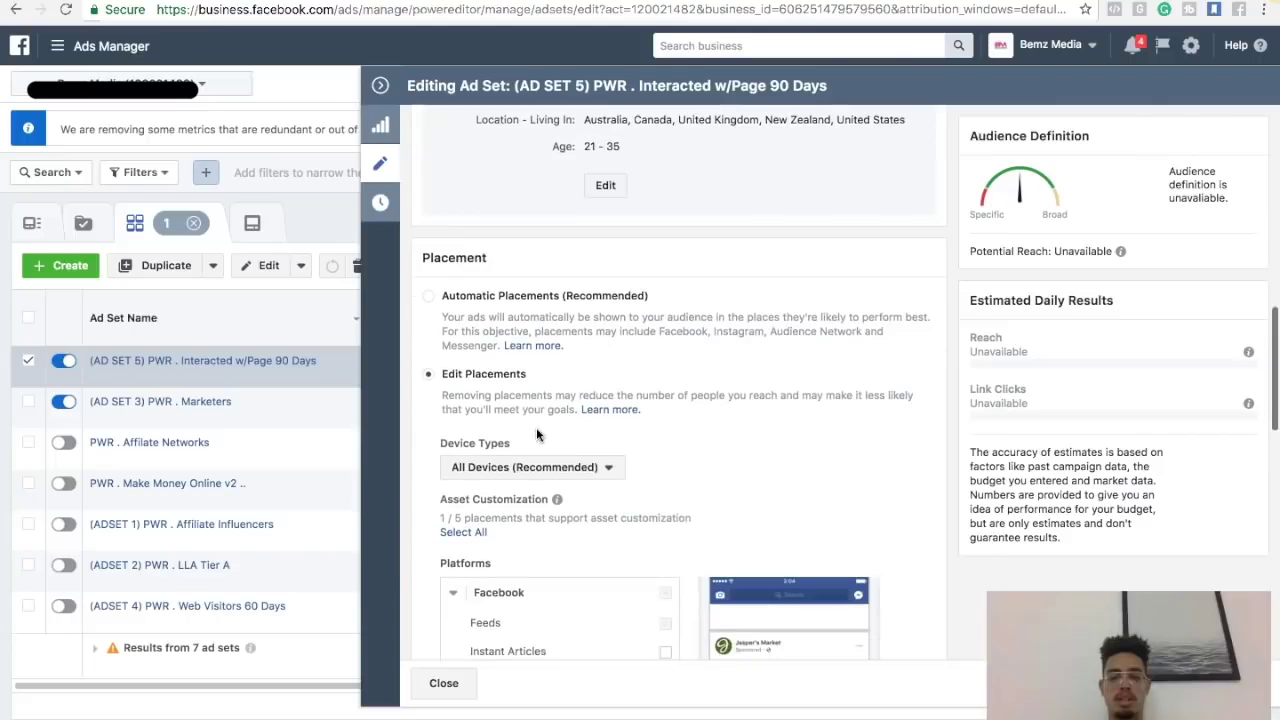
scroll(537, 431, "down", 4)
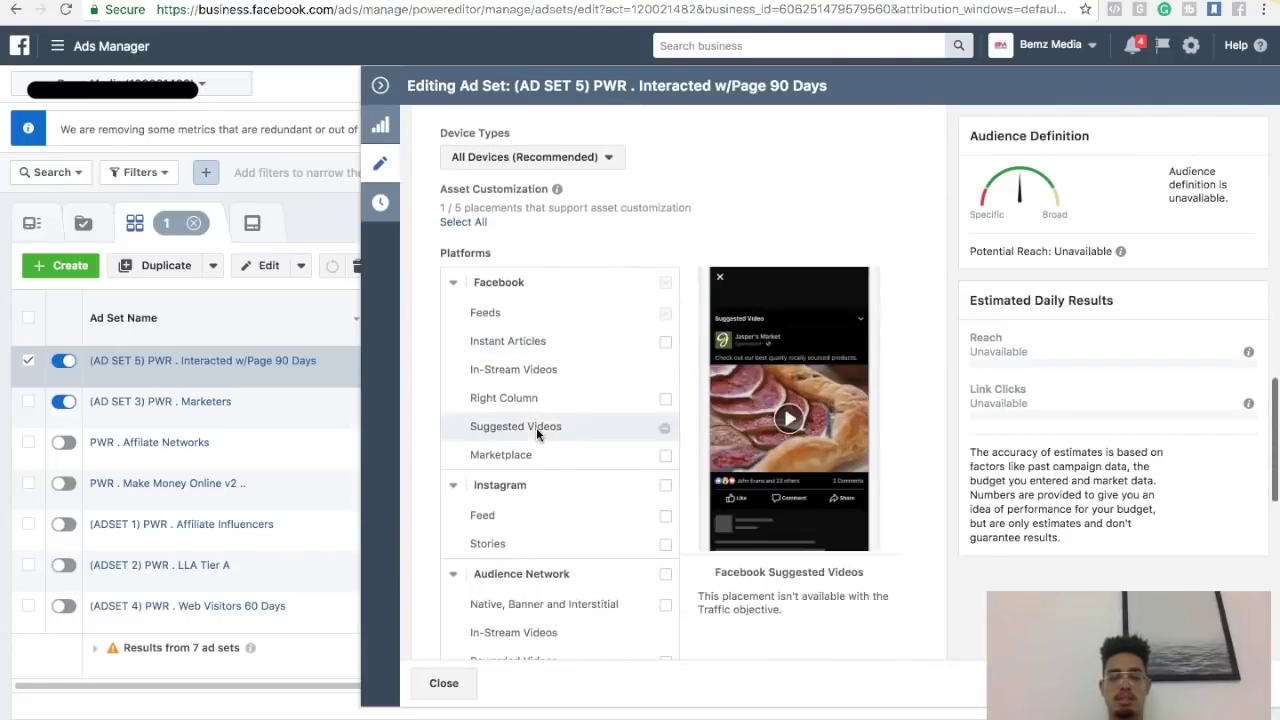
left_click(574, 232)
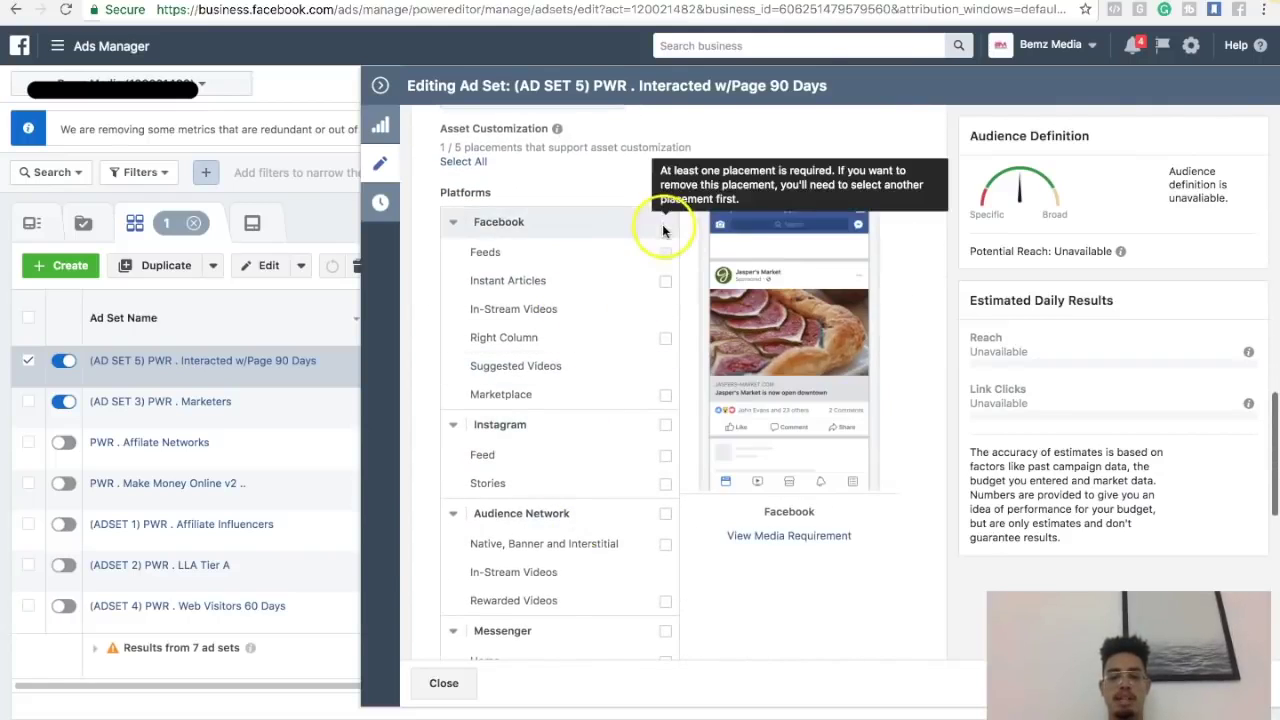
scroll(656, 350, "down", 1)
scroll(656, 350, "down", 11)
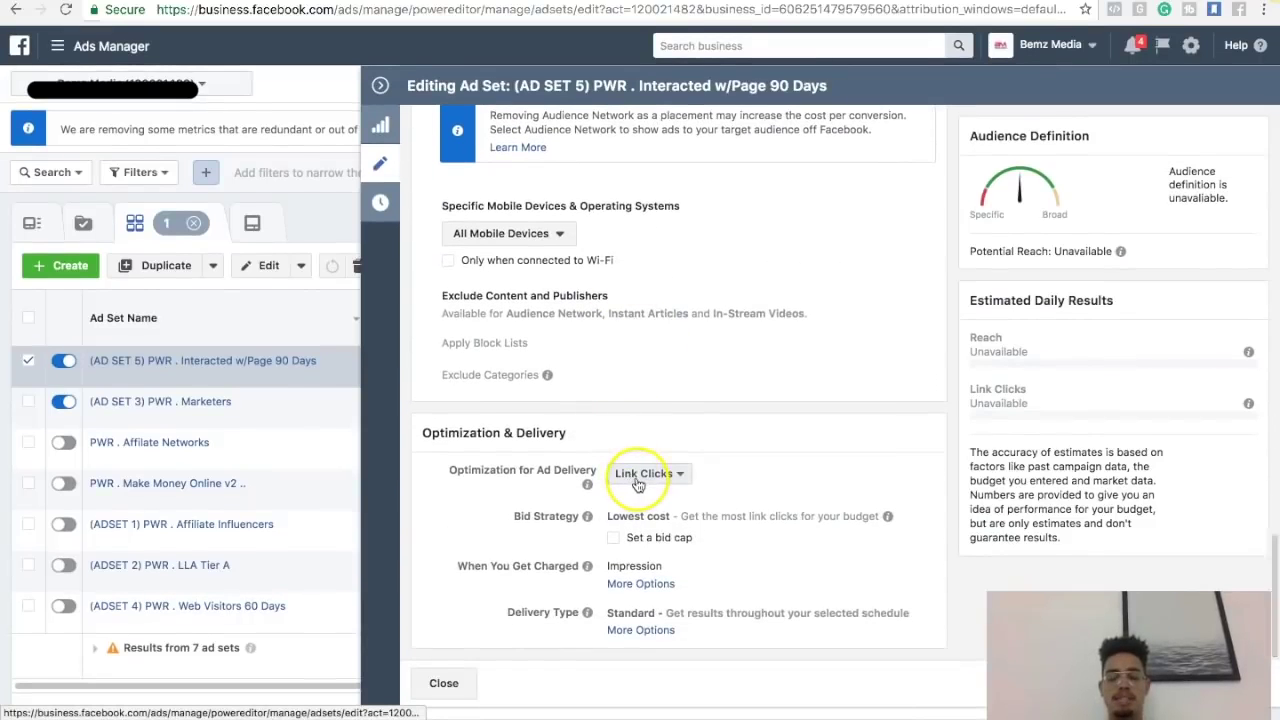
left_click(381, 87)
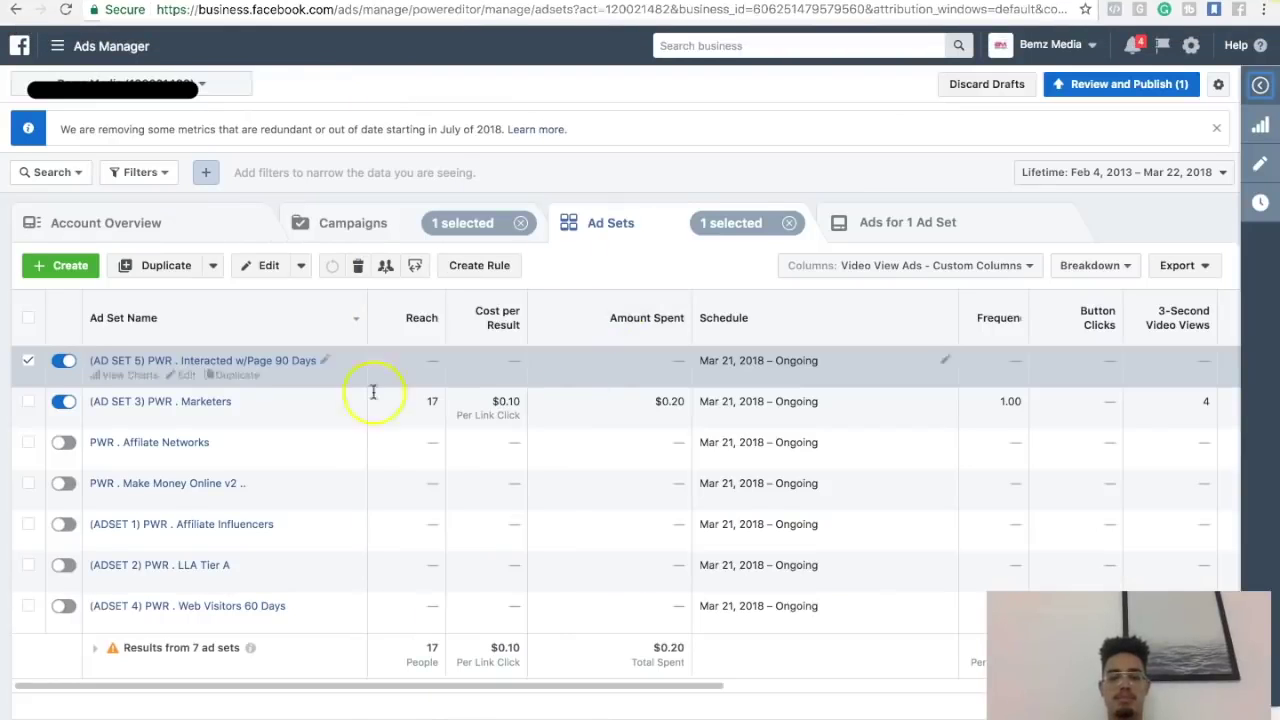
View the ads of Ad Set 5 and look briefly through the settings of the active "(AD 5) . PWR . Interacted w/Page 90 Days" ad
left_click(27, 361)
left_click(27, 361)
left_click(865, 222)
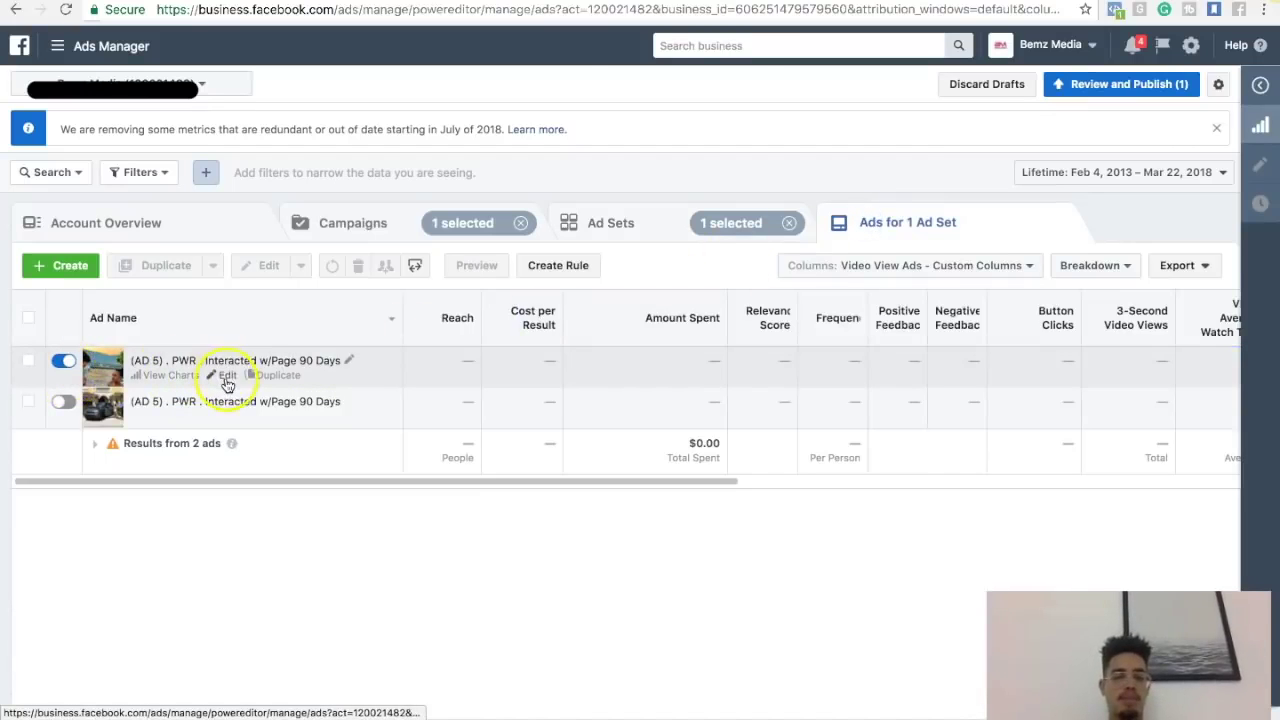
left_click(226, 377)
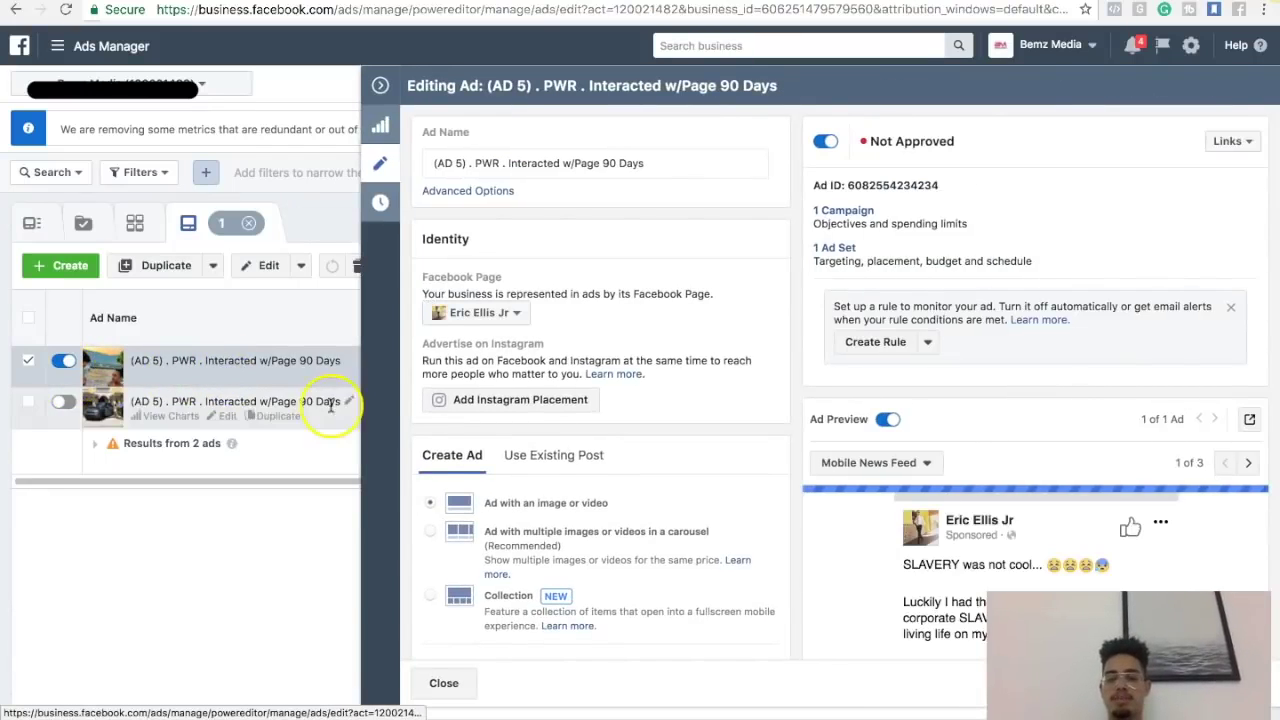
scroll(671, 486, "down", 5)
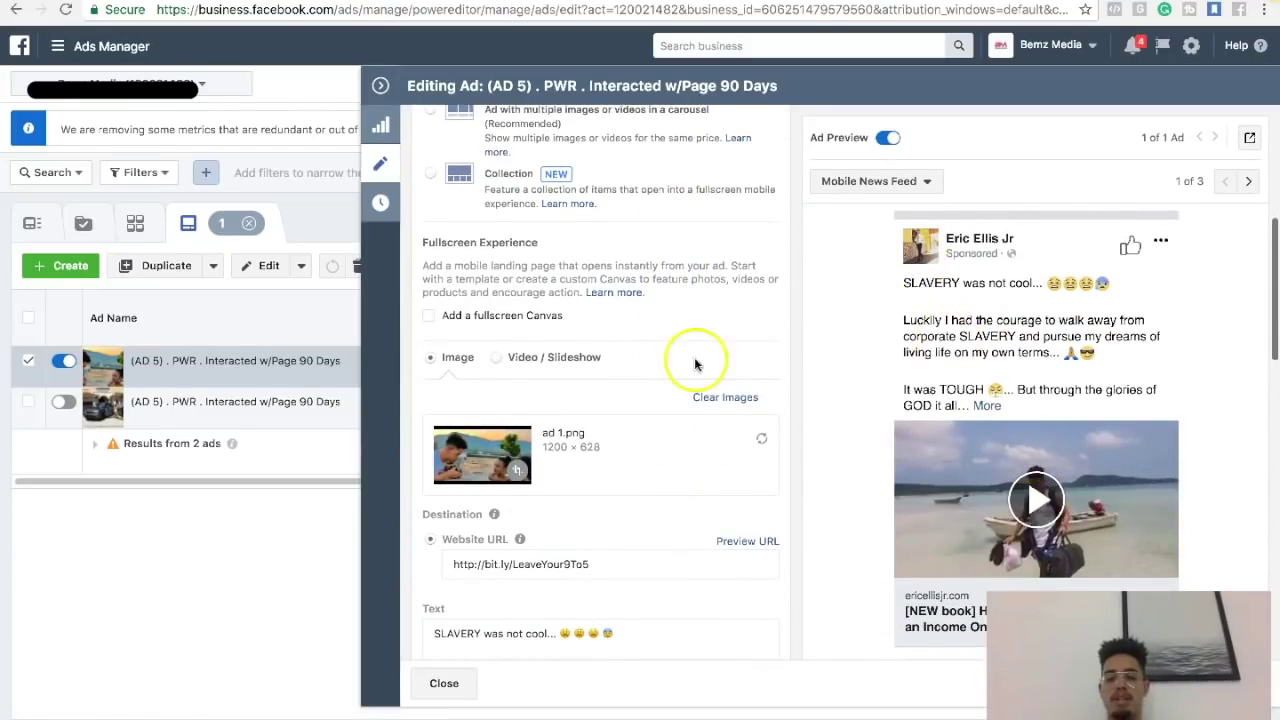
scroll(657, 366, "up", 10)
key("Escape")
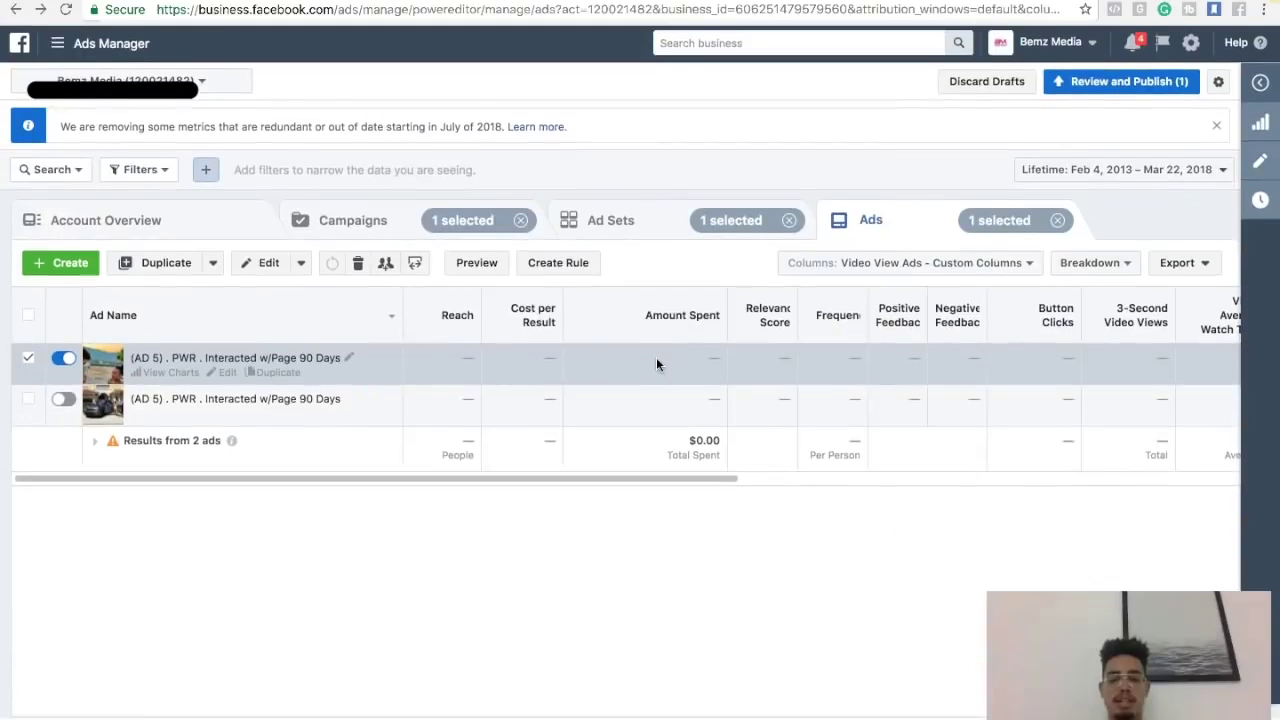
Reopen the active AD 5 ad for editing and look over its identity and ad format settings
left_click(220, 375)
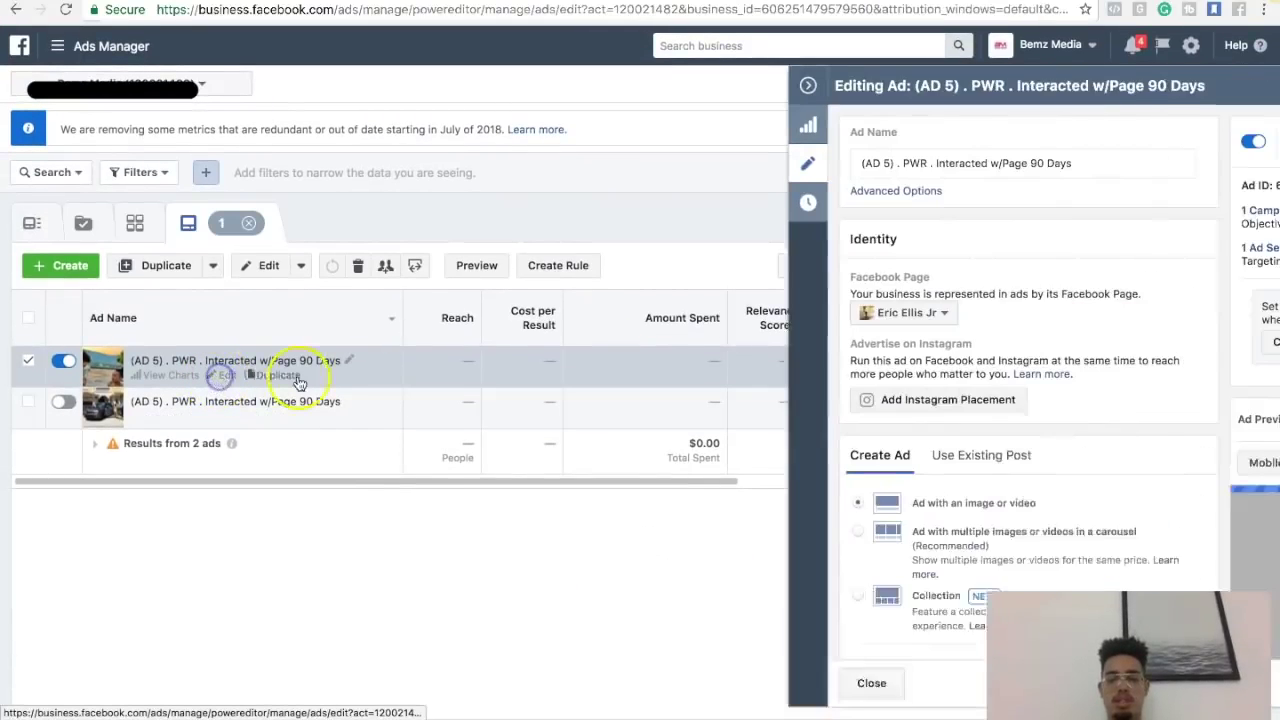
scroll(503, 430, "down", 8)
scroll(503, 430, "down", 3)
scroll(504, 431, "up", 10)
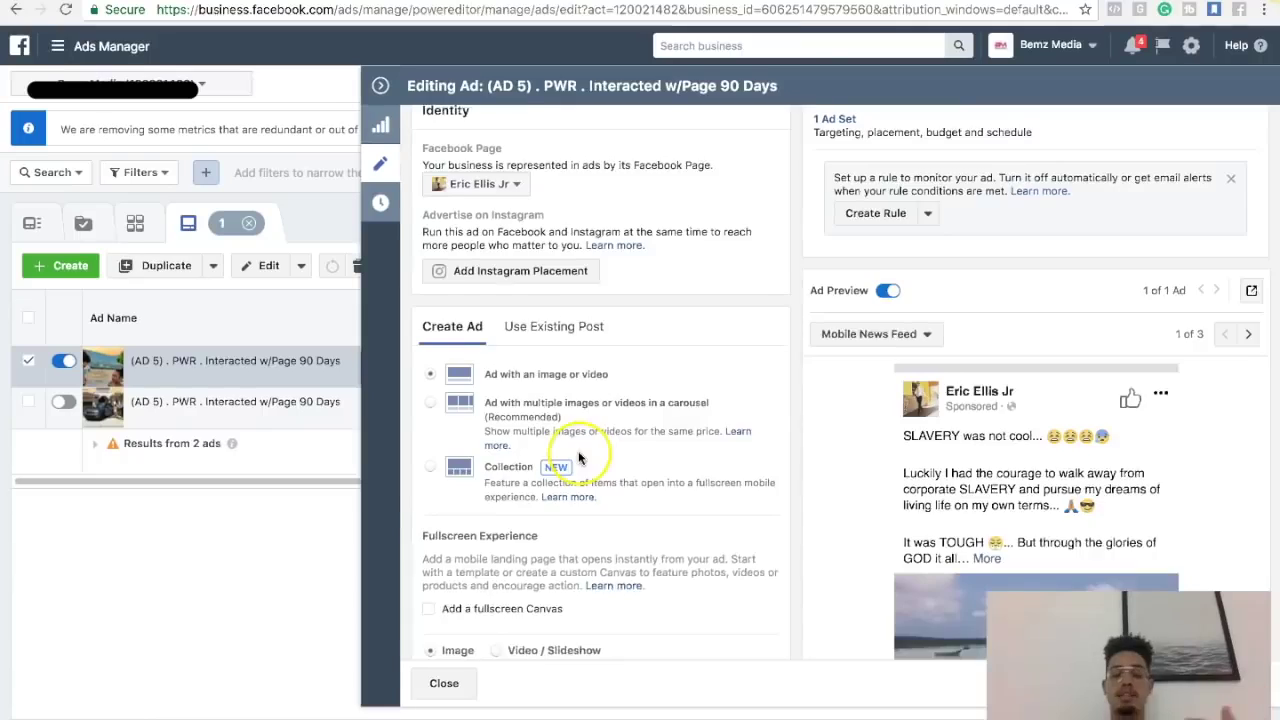
scroll(560, 445, "up", 3)
scroll(579, 456, "up", 1)
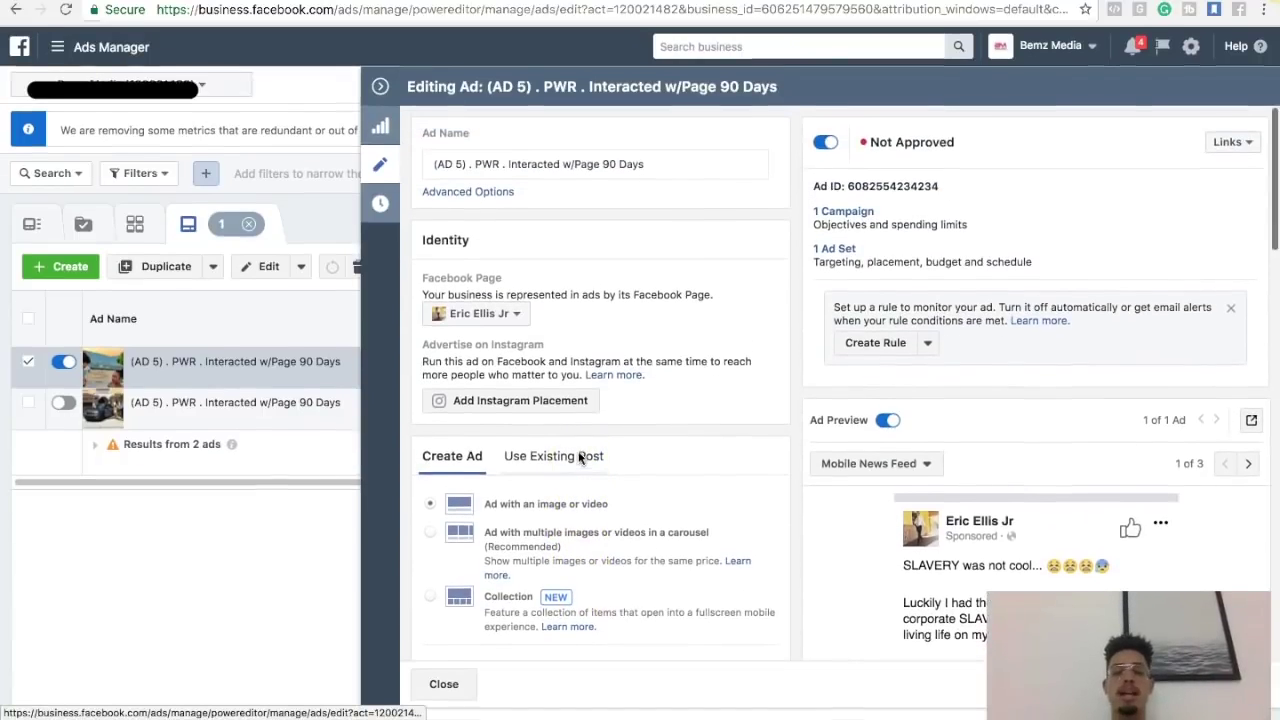
Examine the ad's image, destination website URL and primary text
scroll(579, 456, "down", 3)
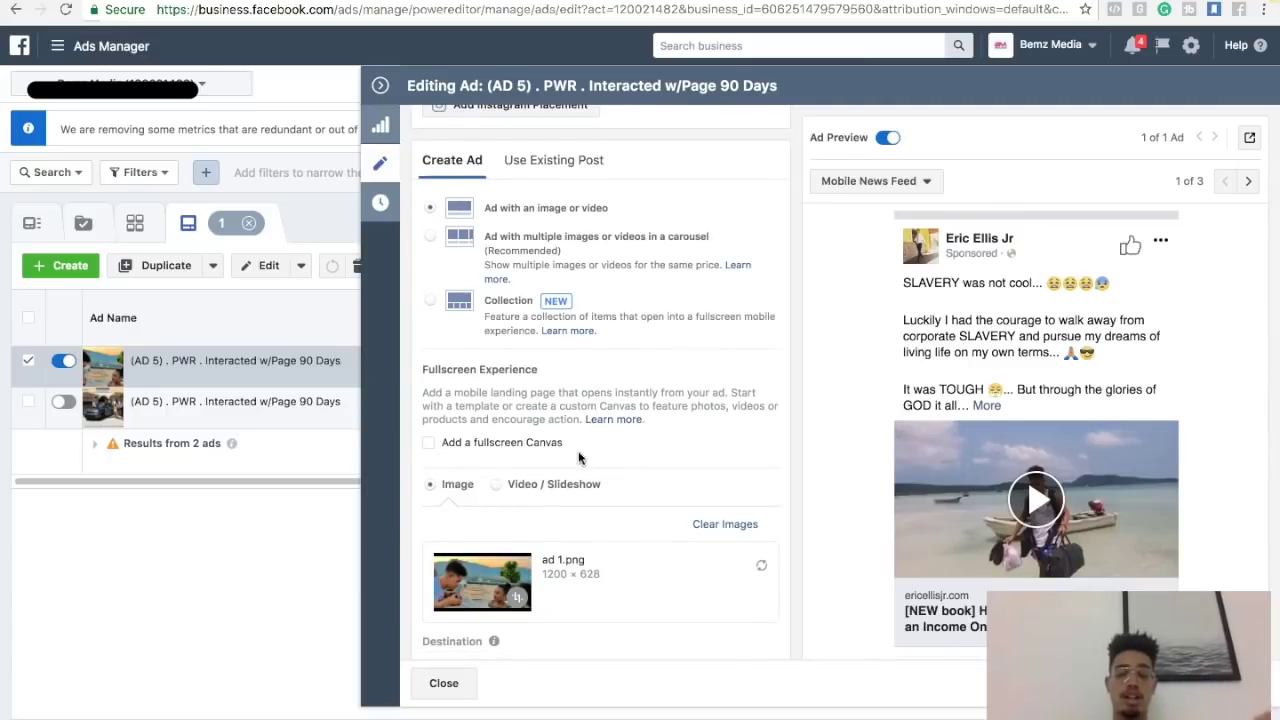
scroll(579, 456, "down", 3)
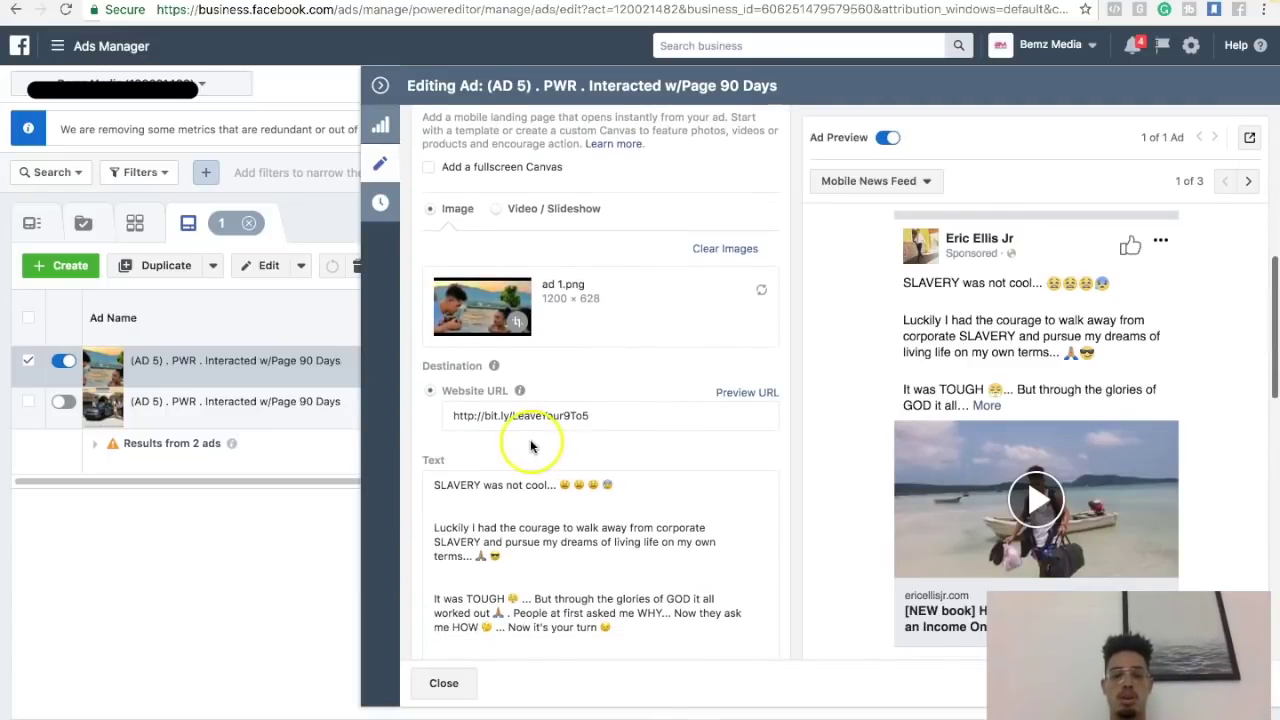
scroll(531, 446, "down", 1)
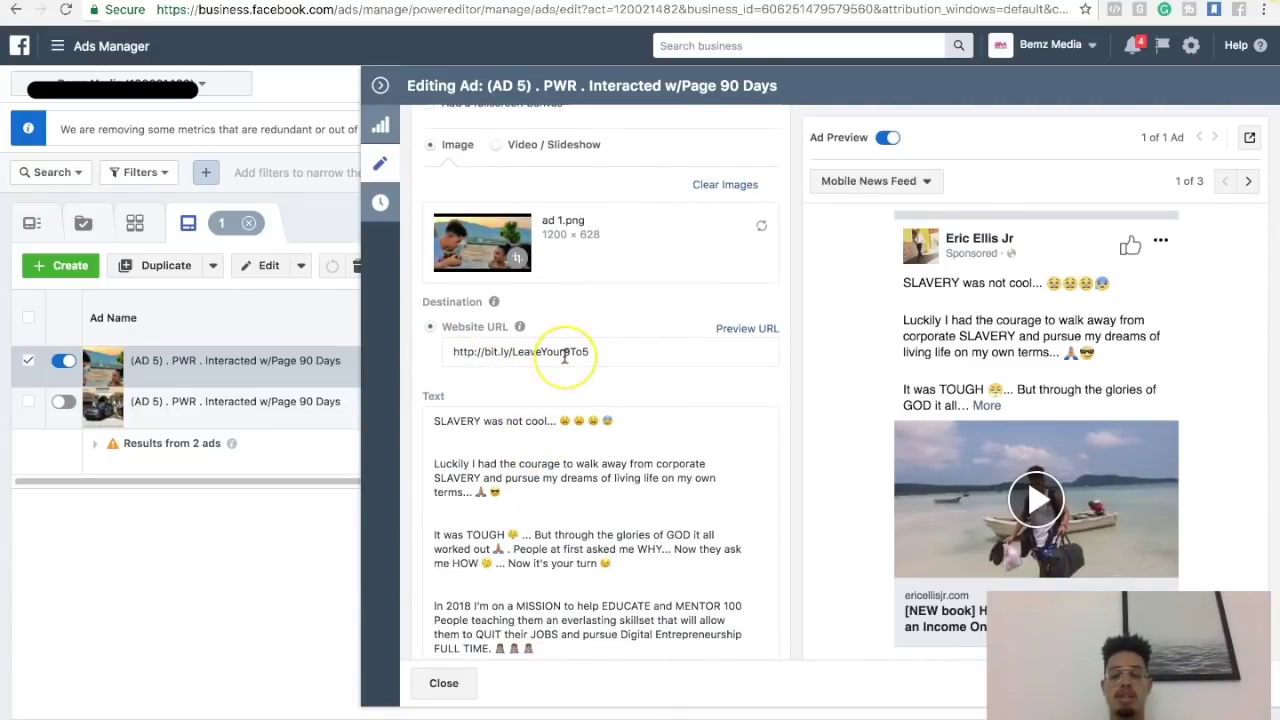
scroll(563, 354, "down", 3)
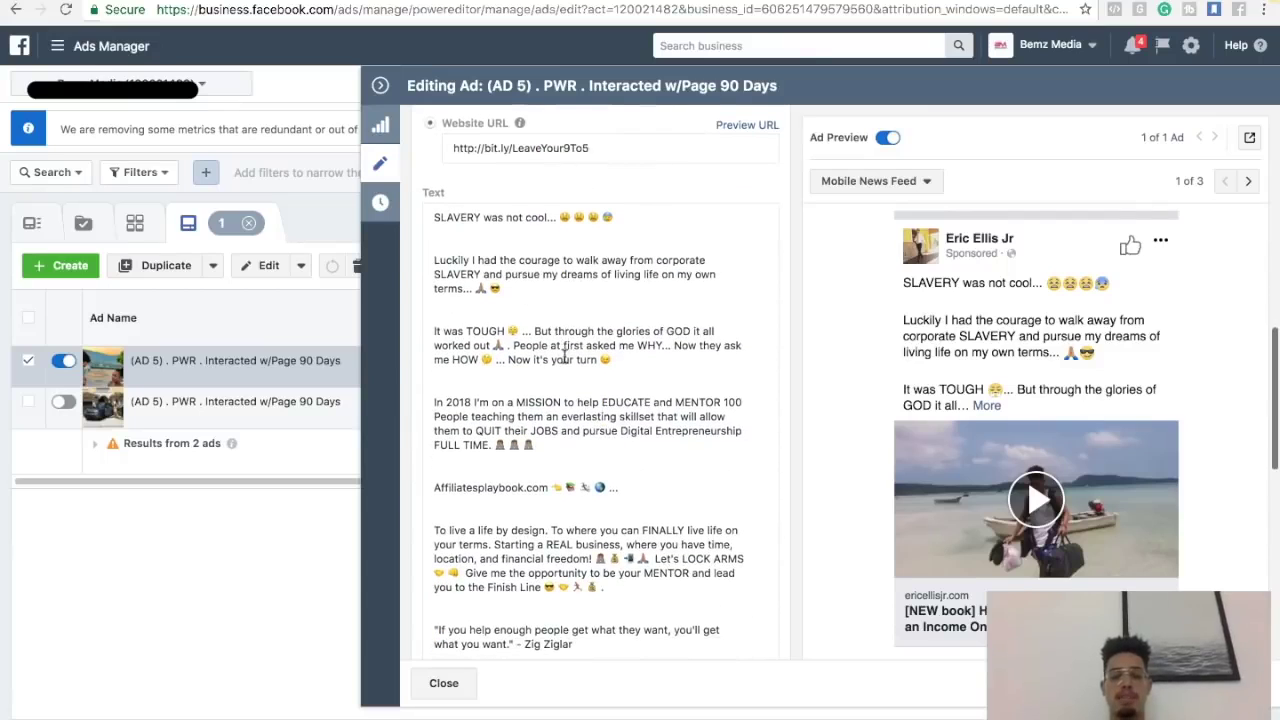
left_click(551, 150)
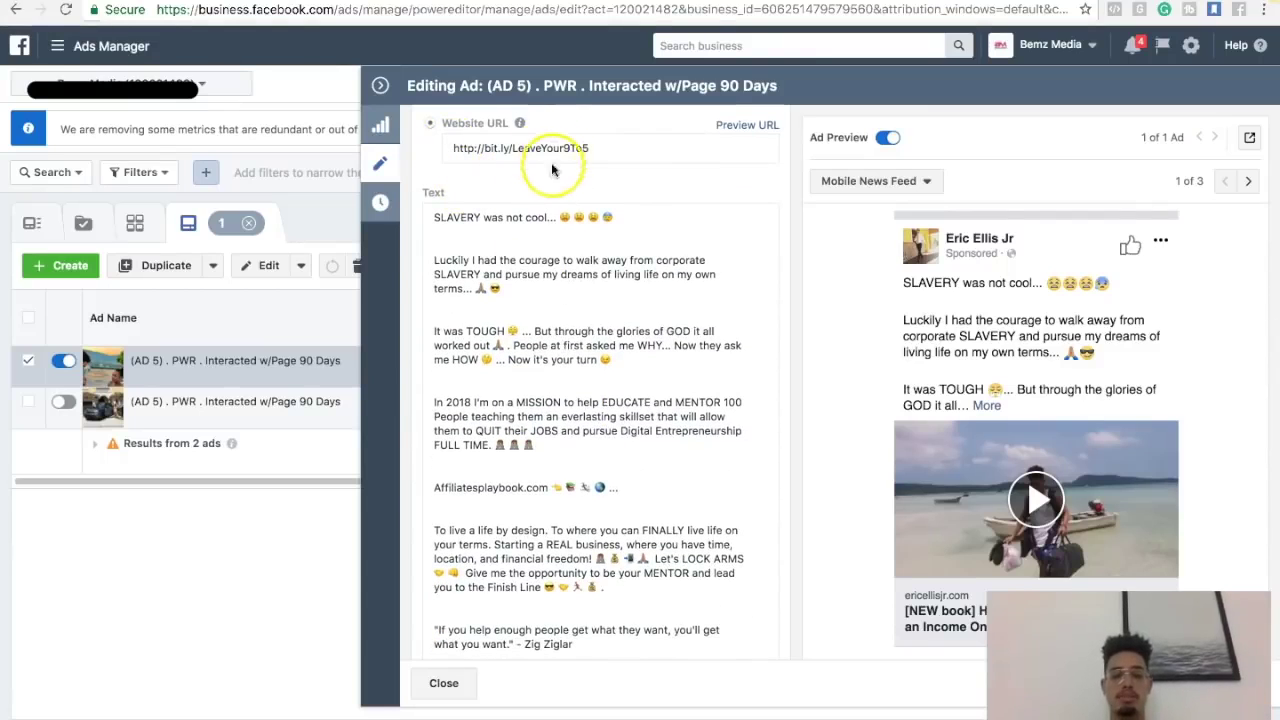
scroll(519, 335, "down", 3)
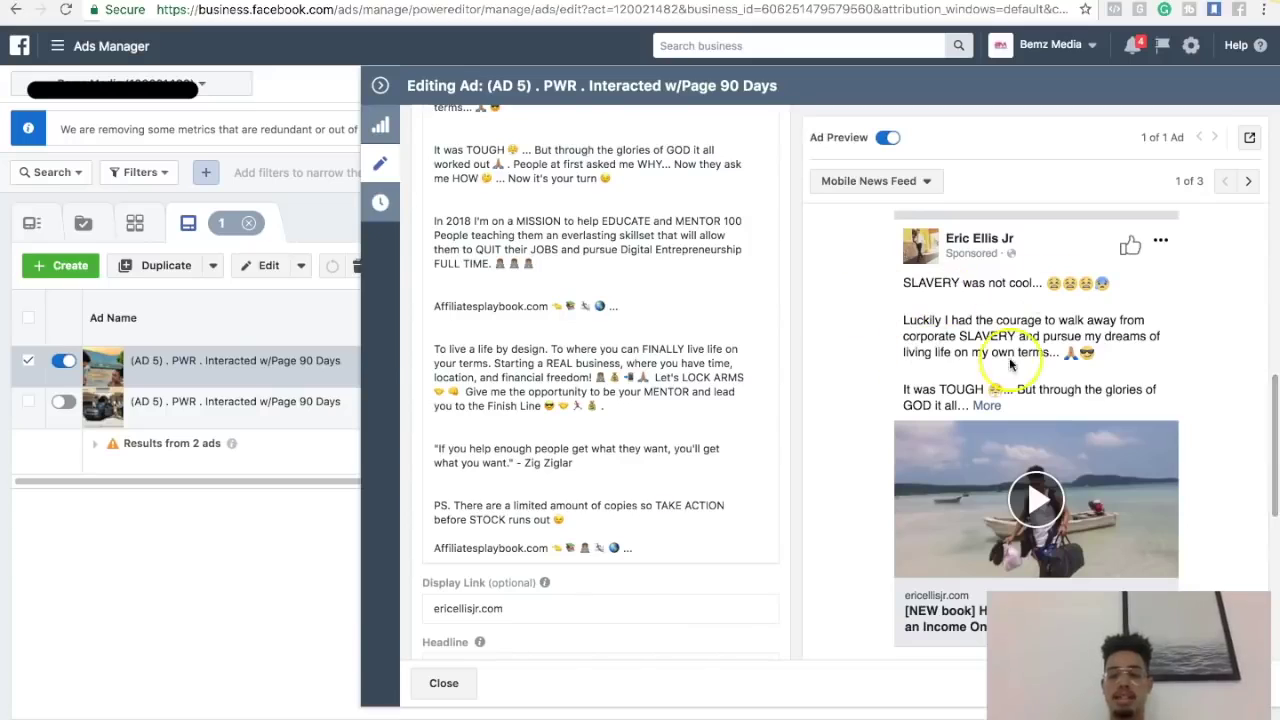
Inspect the ad's display link, headline and link description, and compare the display link with the website URL
scroll(699, 401, "down", 3)
left_click(514, 450)
left_click_drag(514, 450, 440, 451)
left_click(512, 451)
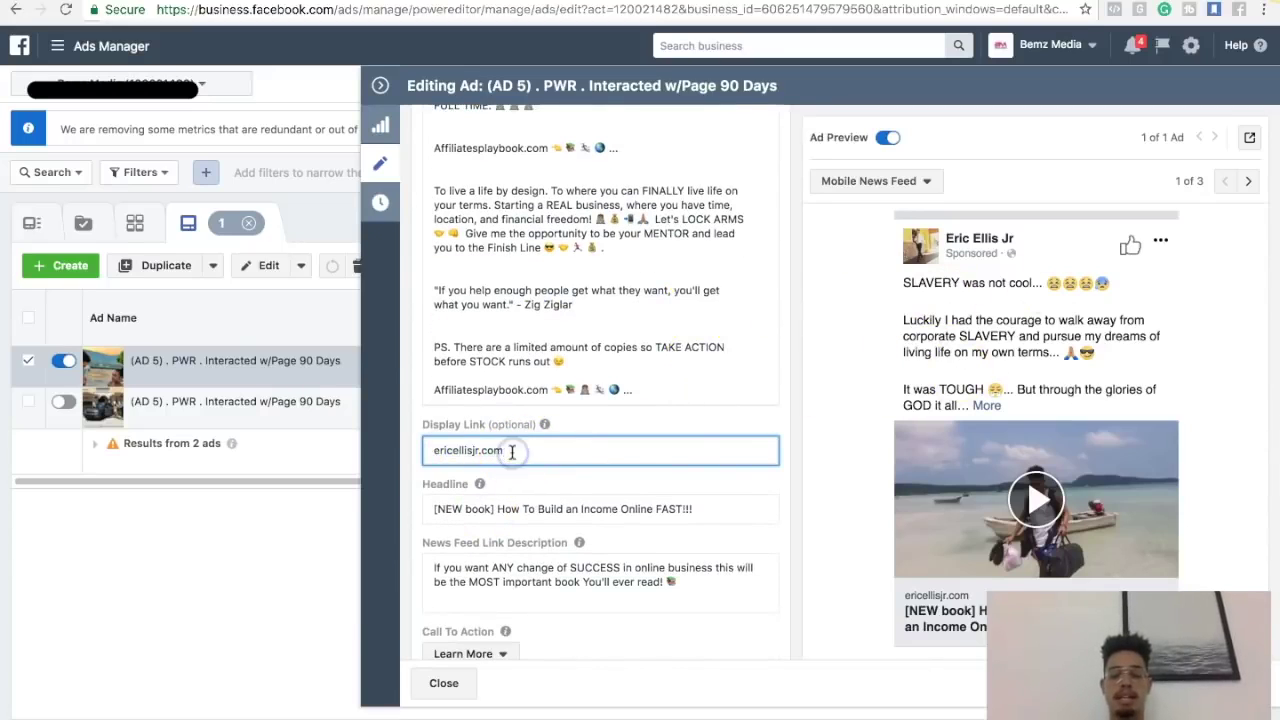
scroll(623, 485, "up", 1)
scroll(624, 484, "up", 7)
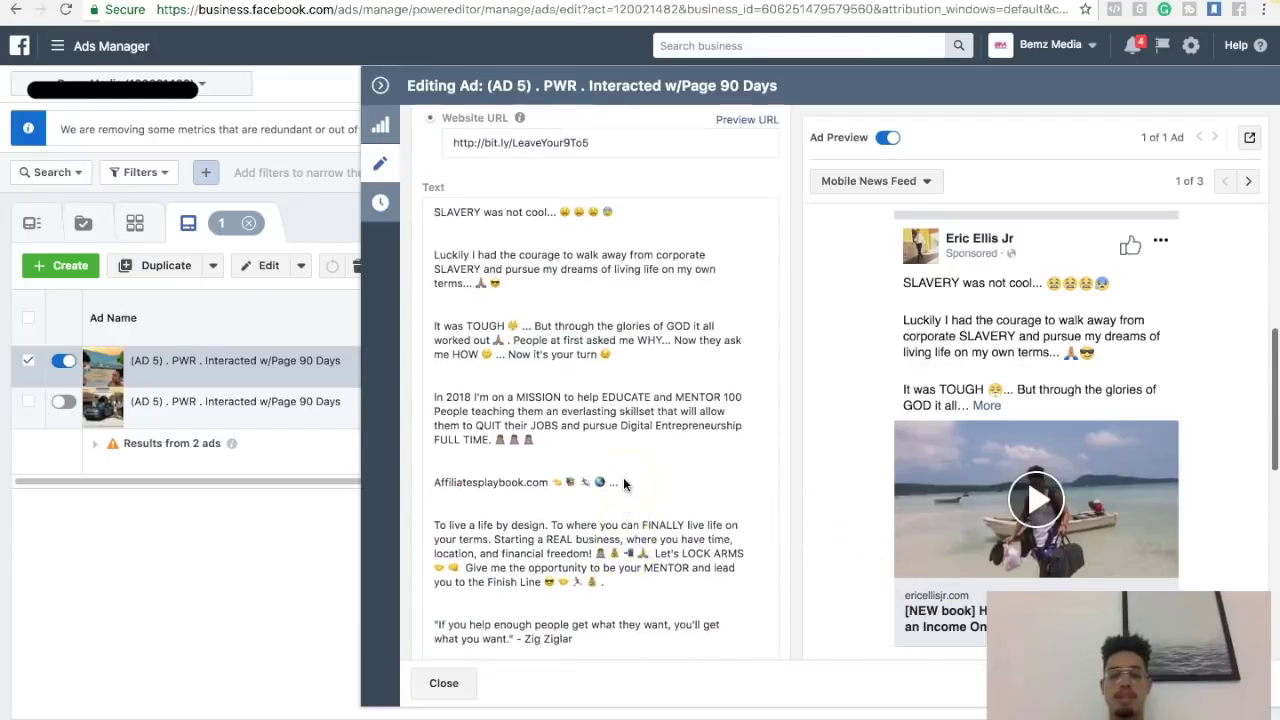
scroll(623, 477, "up", 2)
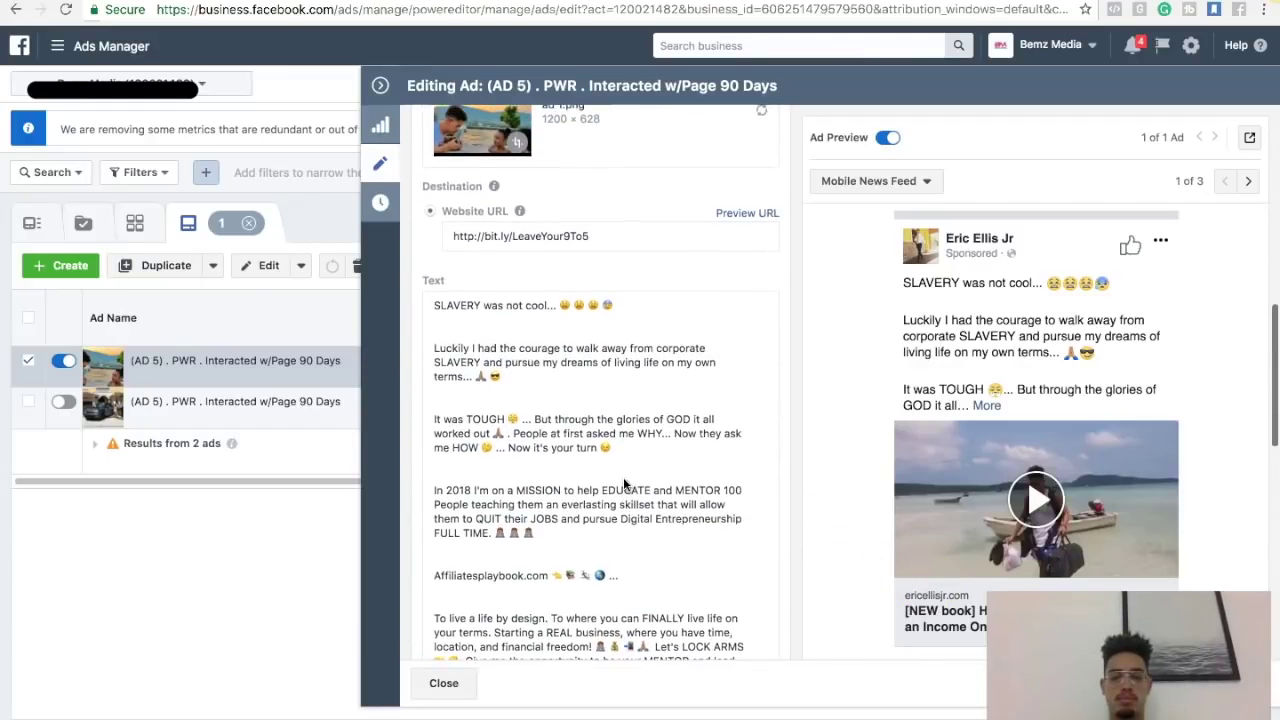
left_click(525, 292)
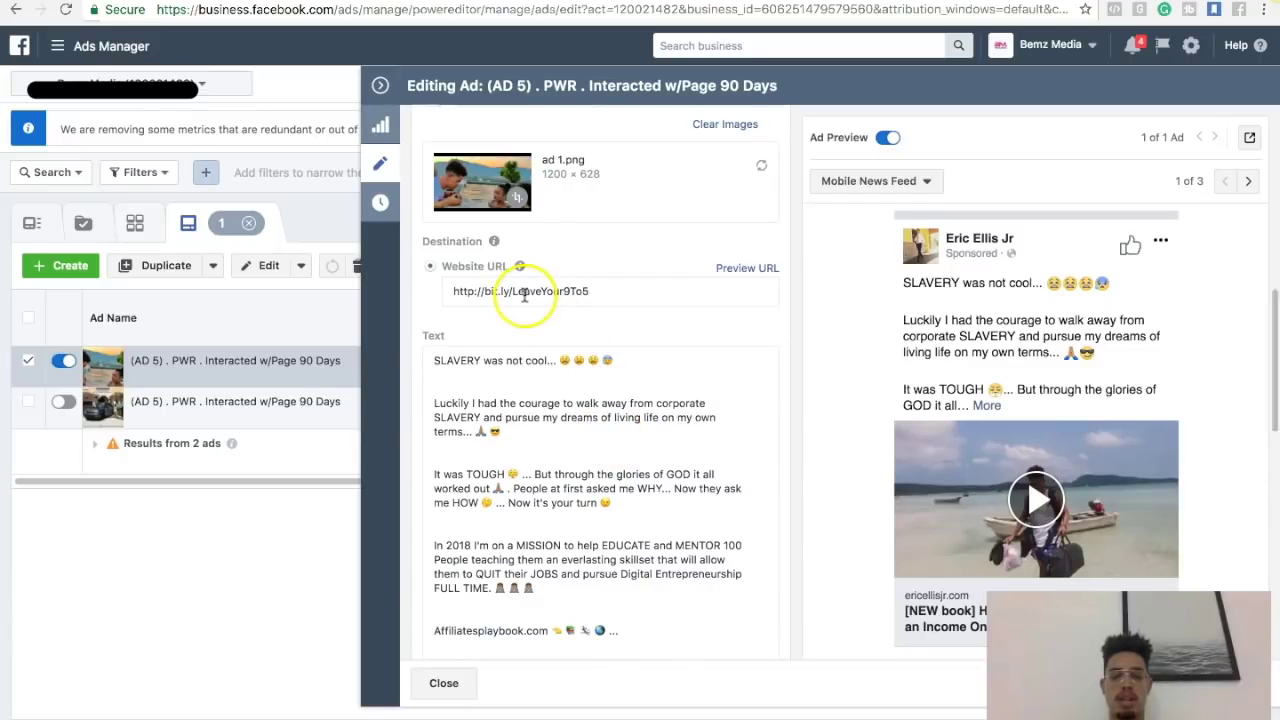
left_click_drag(646, 289, 409, 298)
key("ctrl+c")
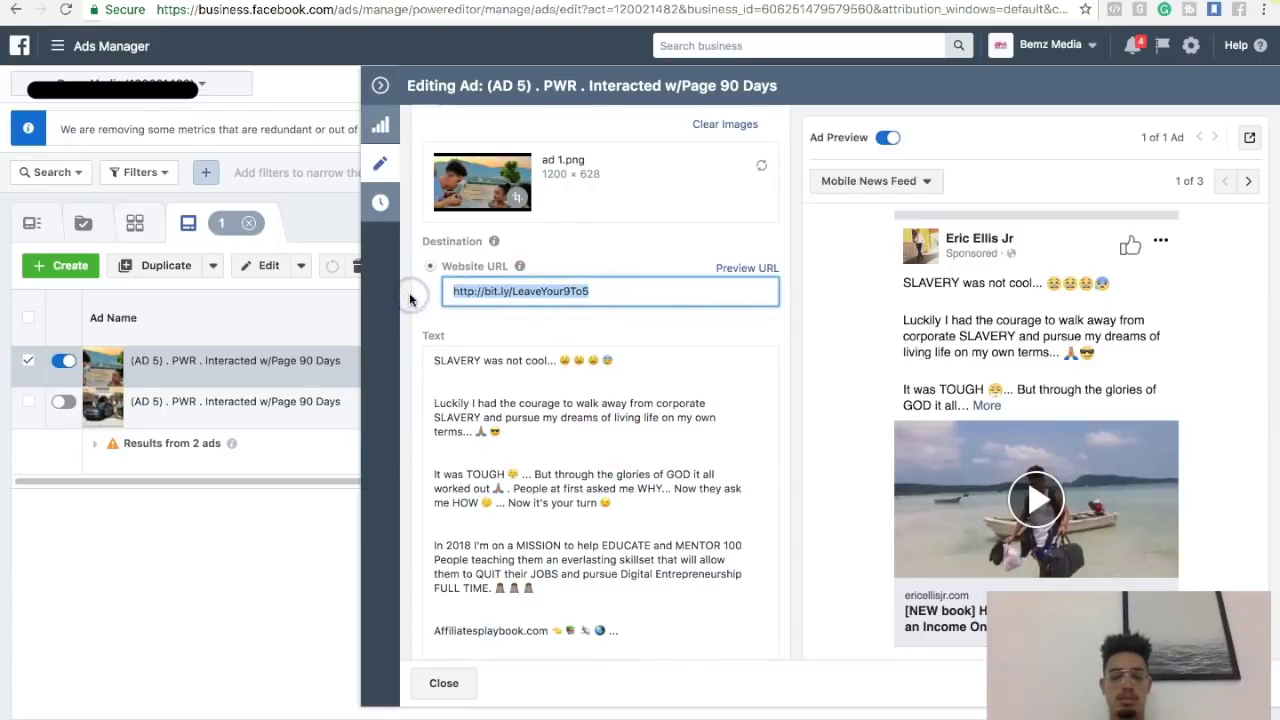
left_click(413, 423)
left_click(539, 393)
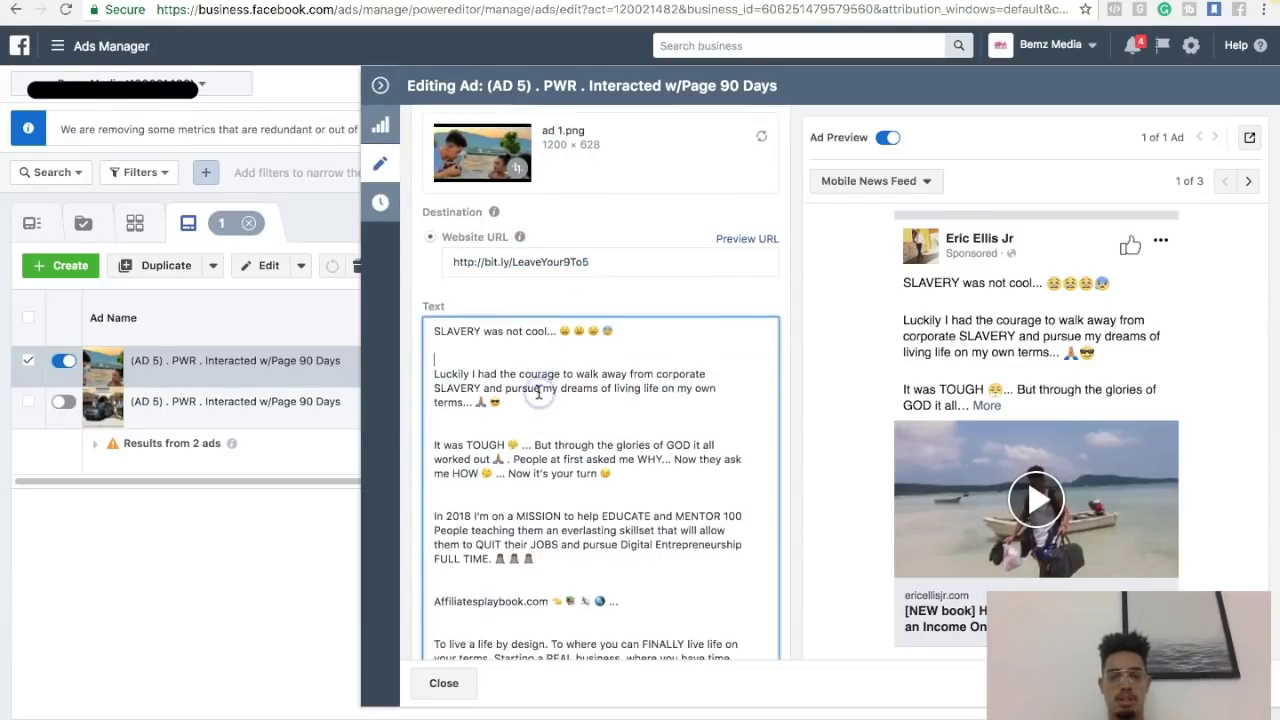
scroll(539, 393, "down", 2)
left_click(553, 488)
left_click_drag(550, 490, 420, 487)
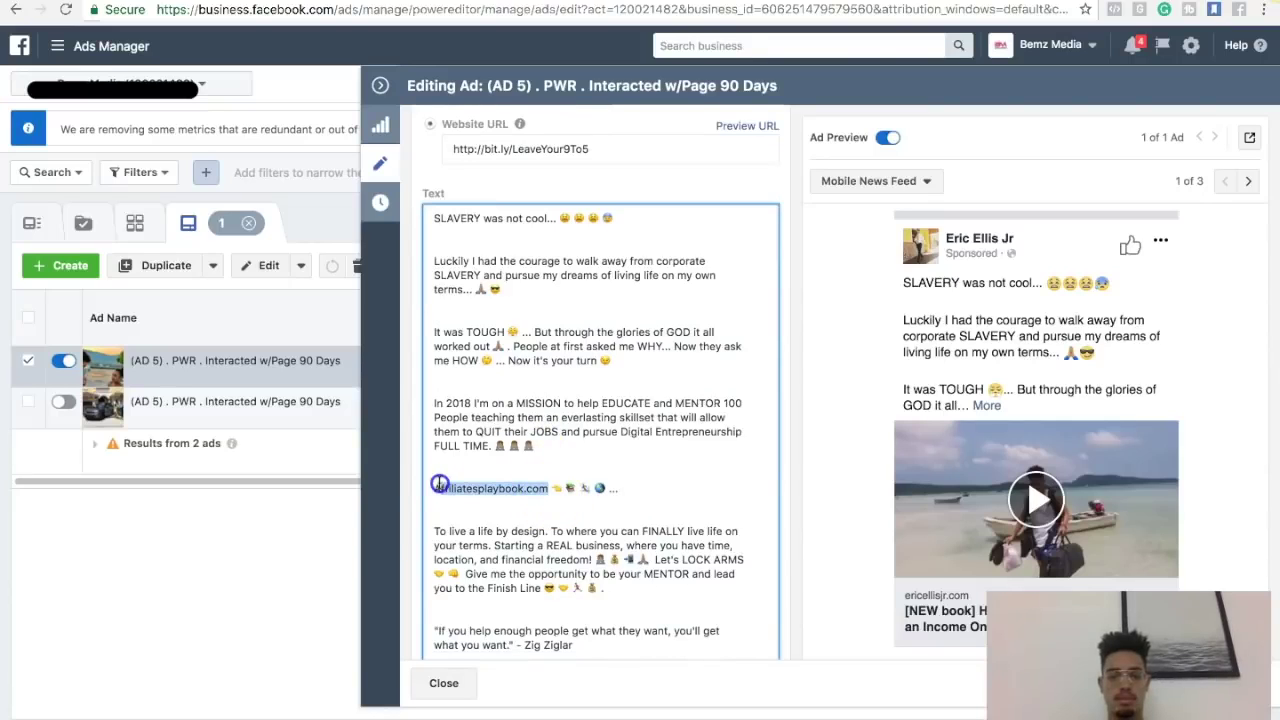
key("ctrl+v")
scroll(449, 484, "down", 3)
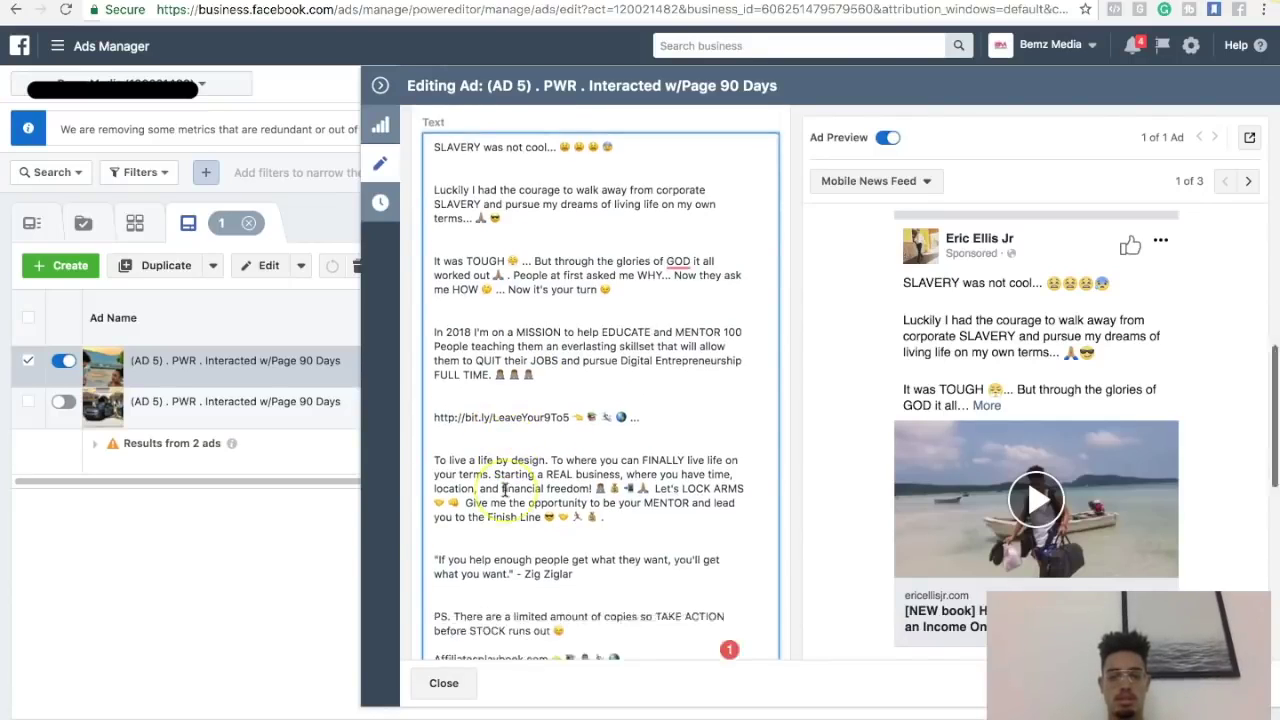
left_click_drag(547, 570, 433, 571)
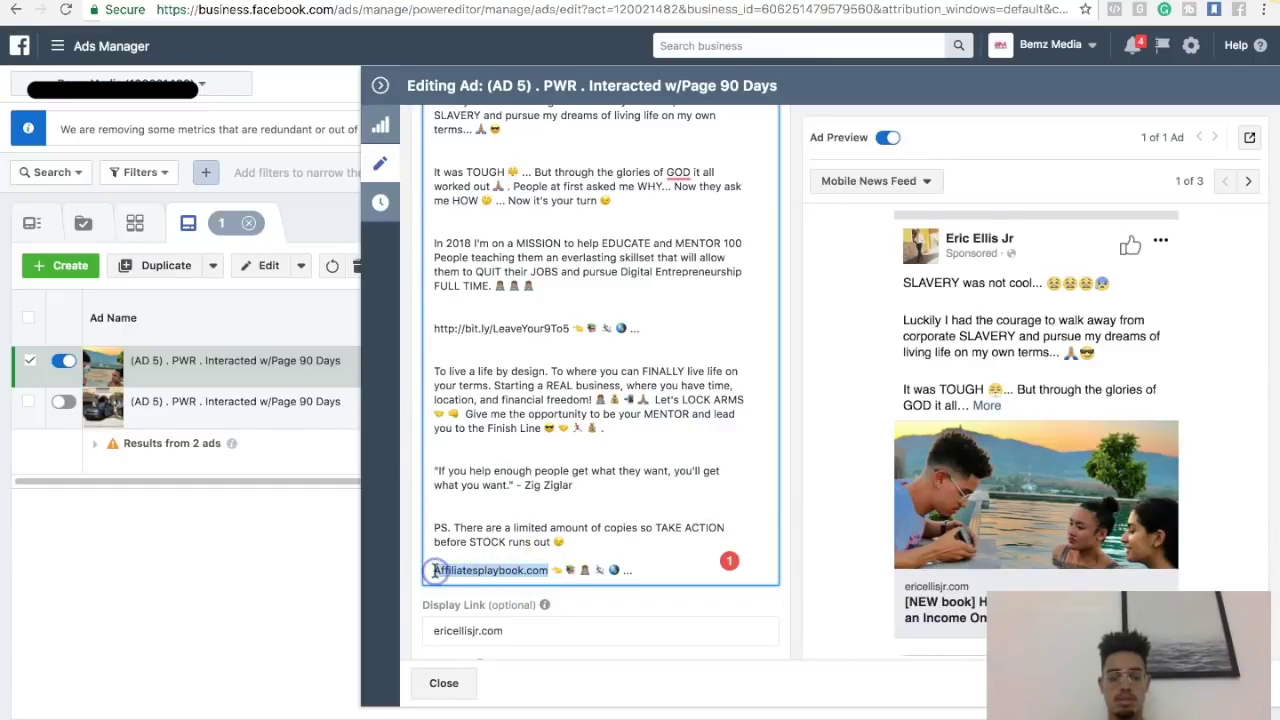
key("ctrl+v")
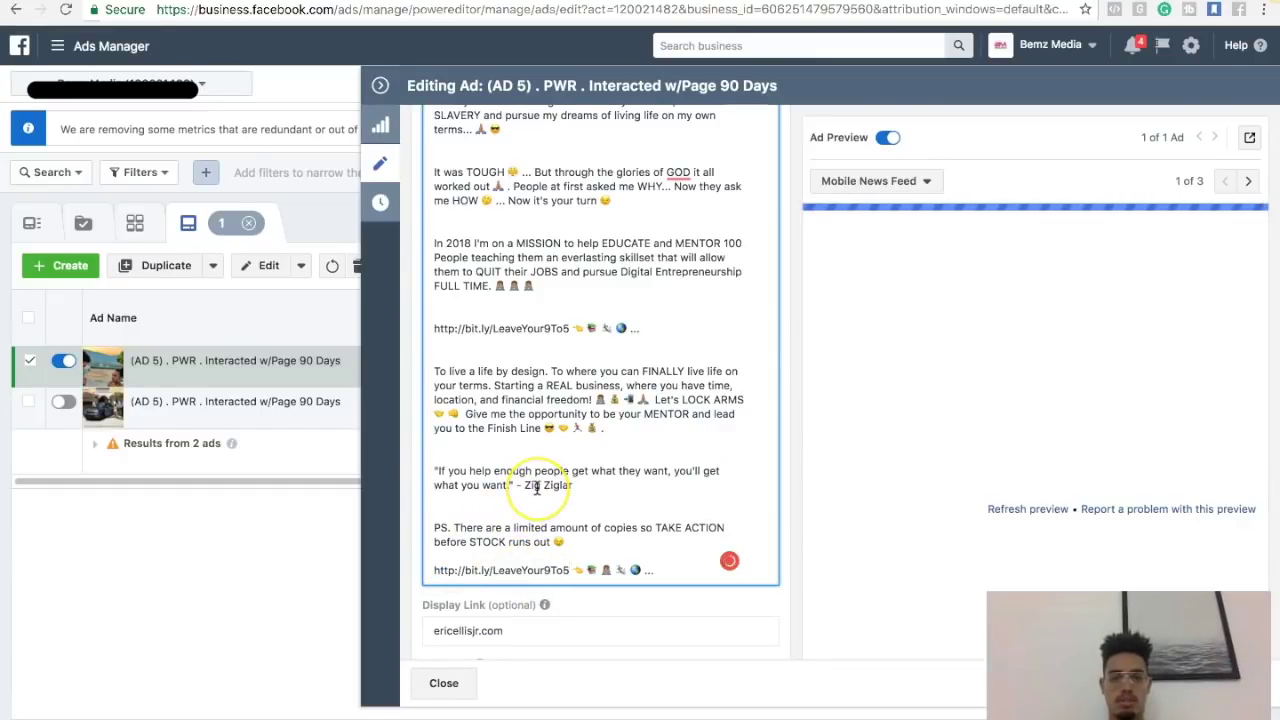
scroll(530, 490, "up", 2)
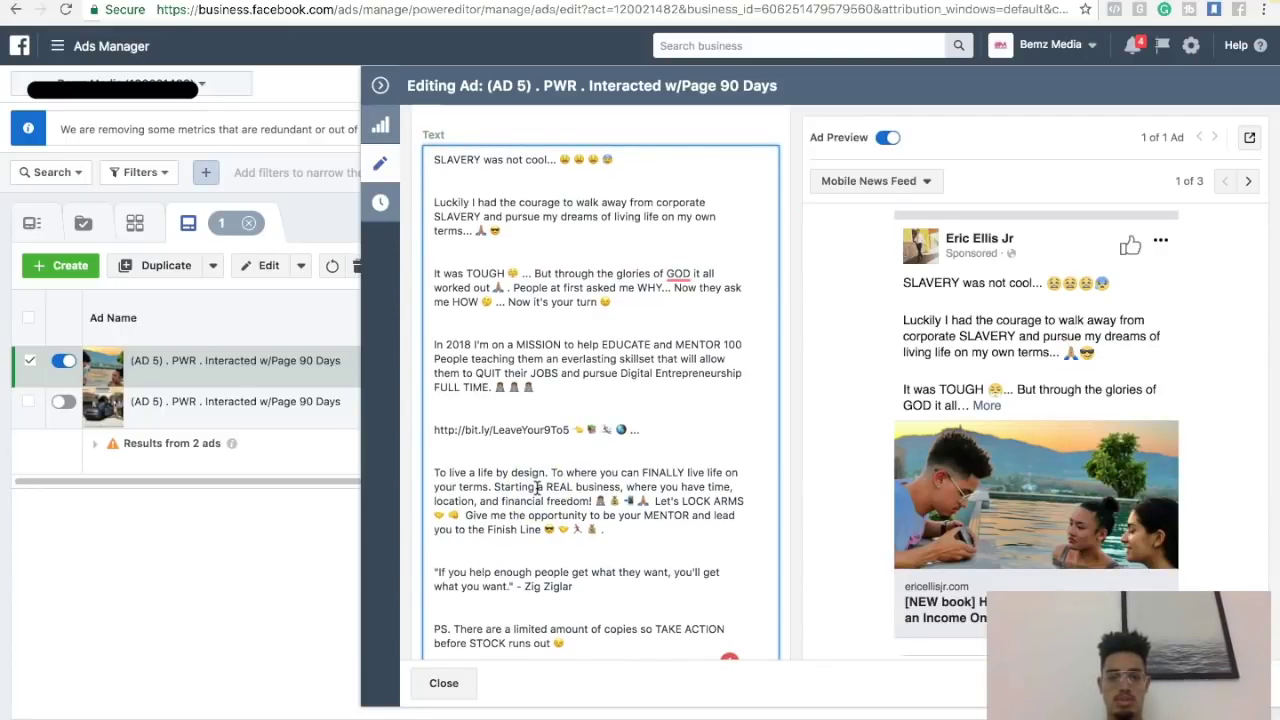
left_click(694, 589)
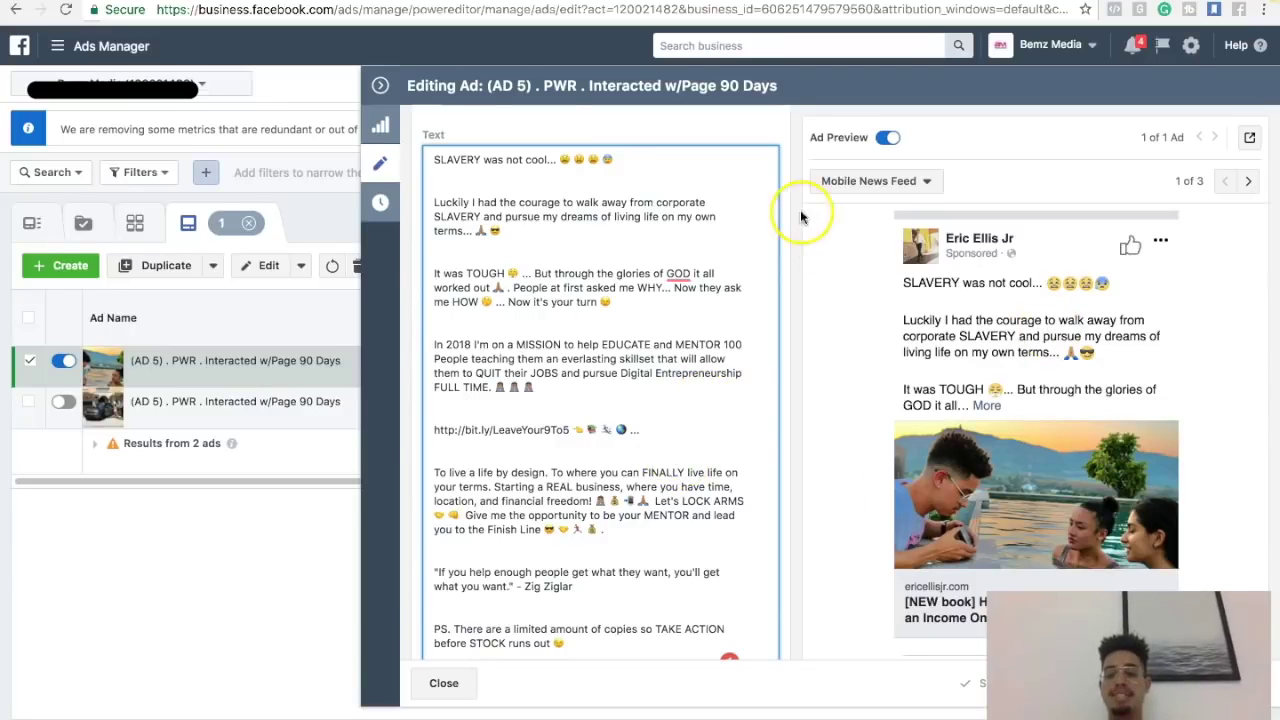
Close the ad editor, return to the campaigns list and look over the available column presets
left_click(381, 86)
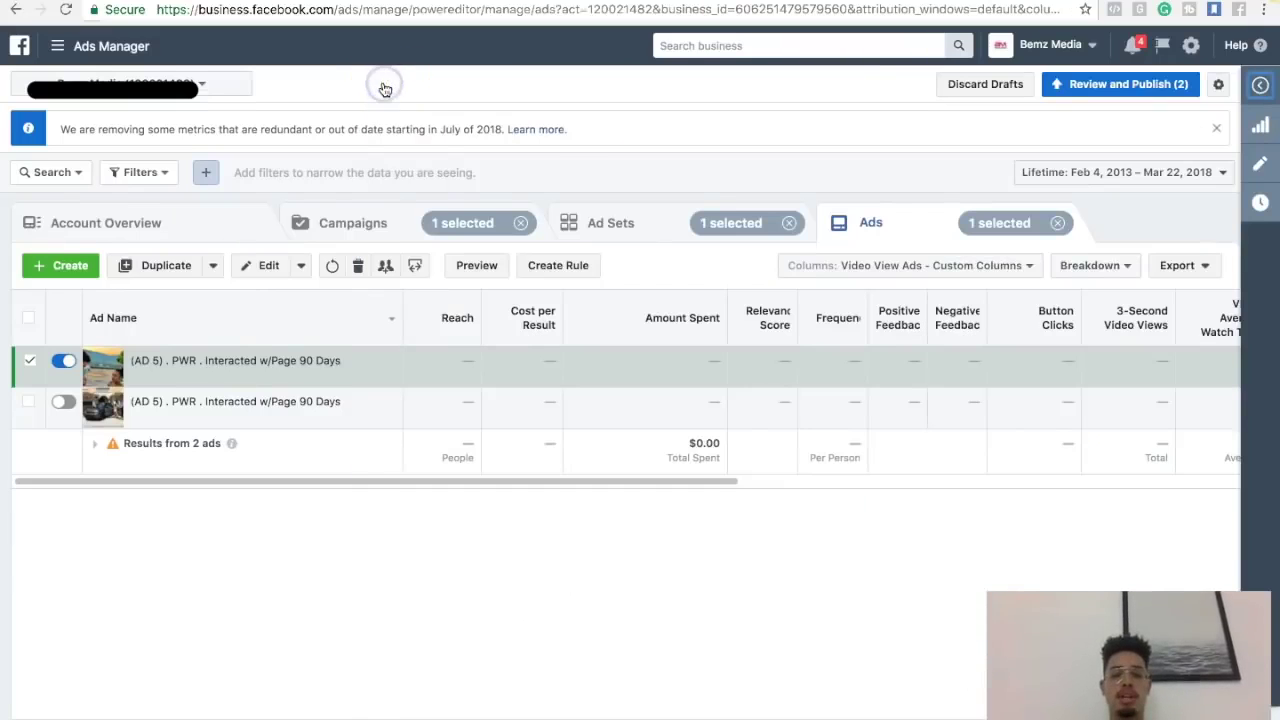
left_click(324, 232)
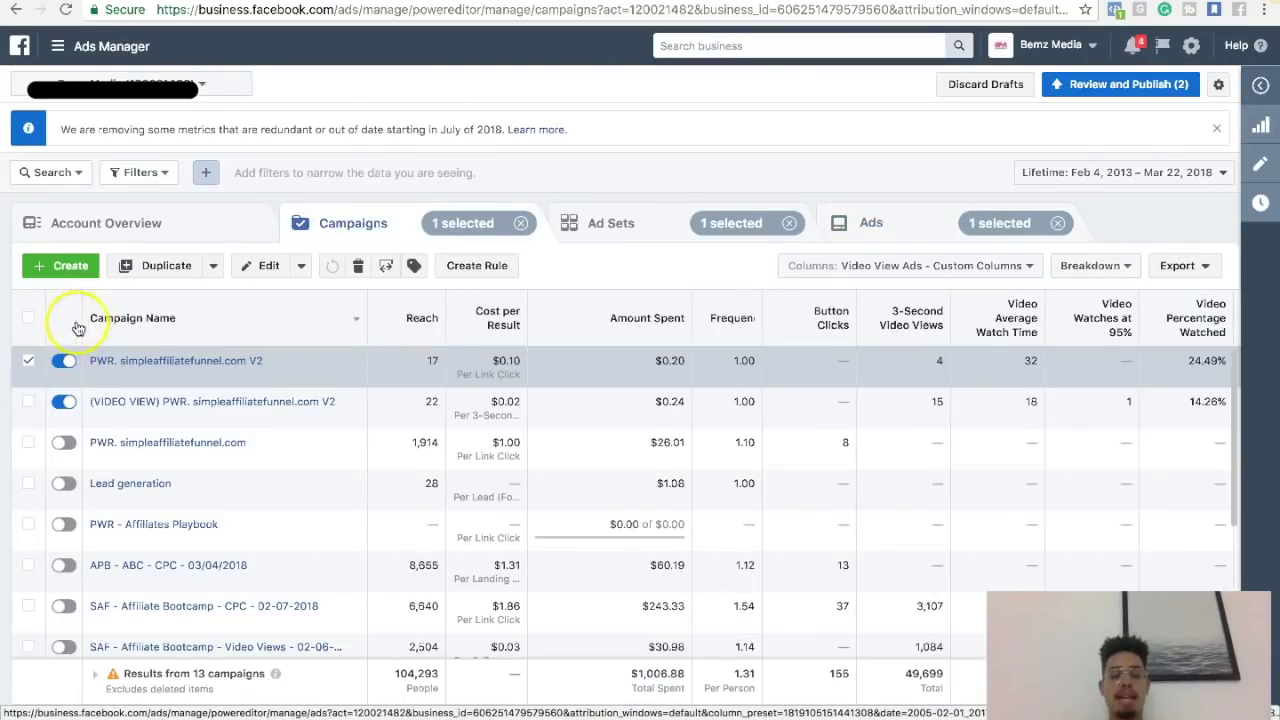
mouse_move(240, 425)
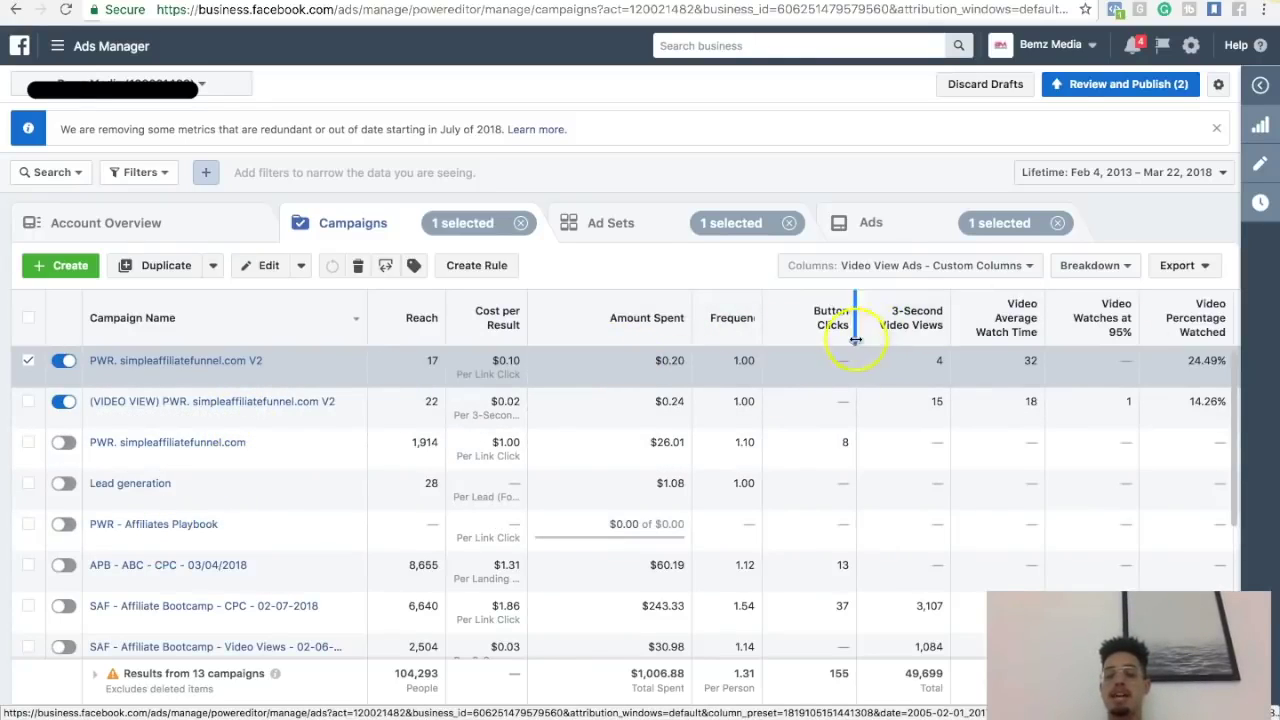
left_click(1010, 266)
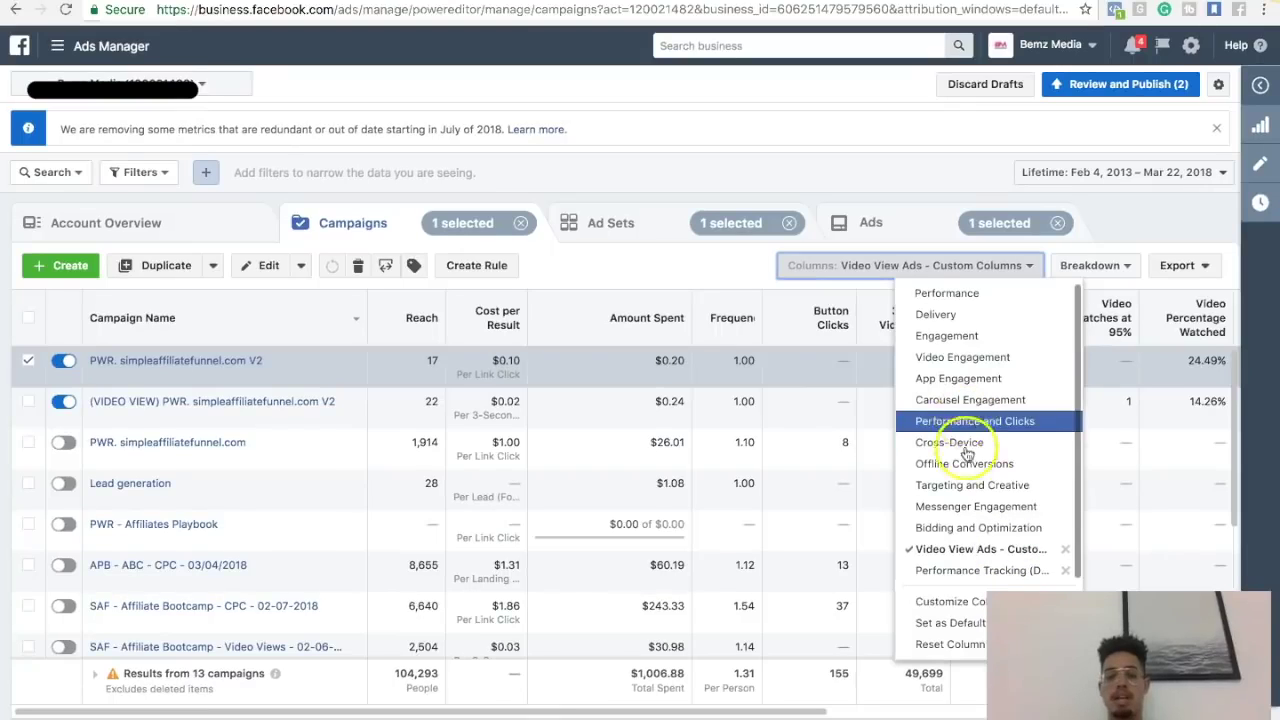
left_click(706, 268)
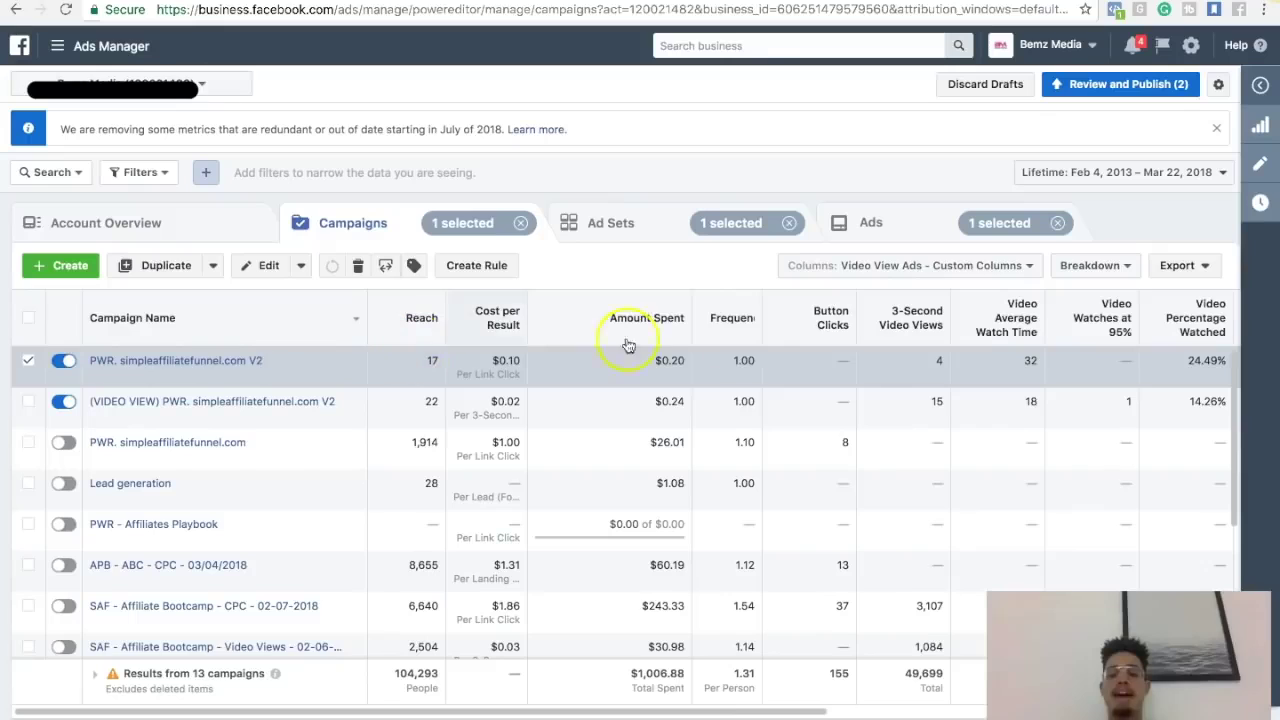
left_click(986, 266)
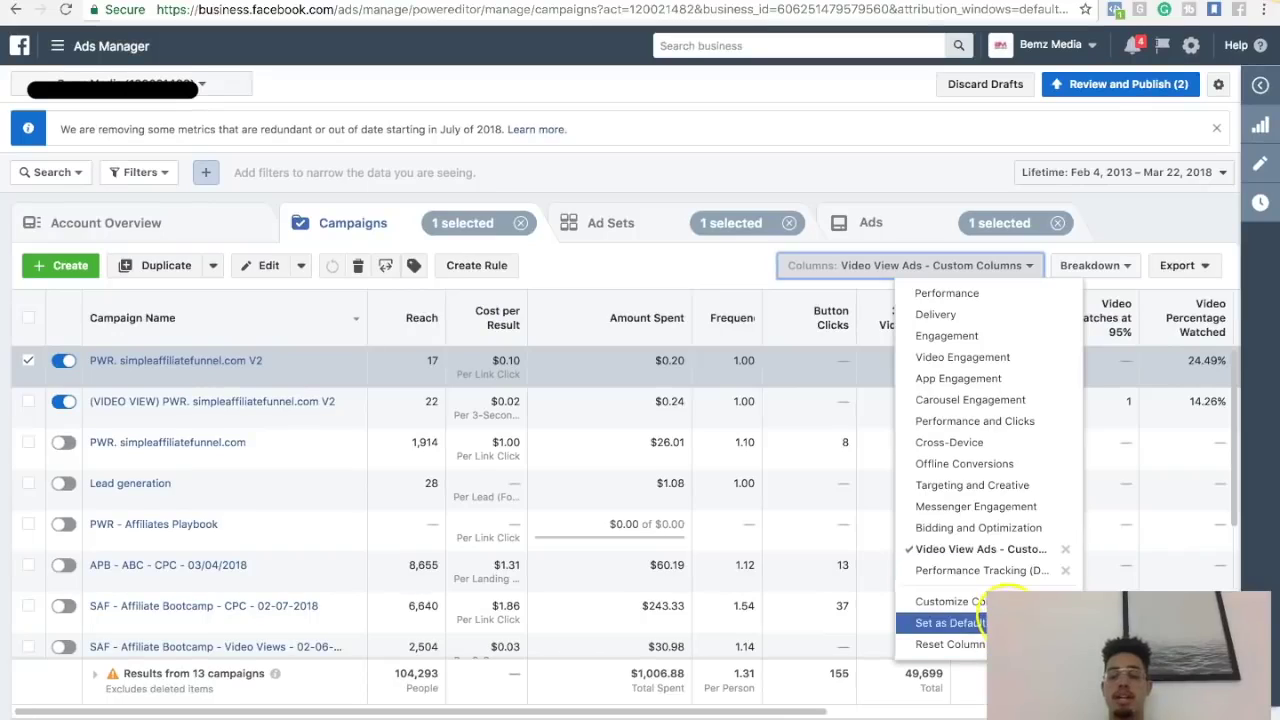
left_click(673, 263)
Examine the campaigns' performance metrics across all columns, from reach and amount spent to link clicks, website leads and purchase costs
scroll(751, 428, "right", 10)
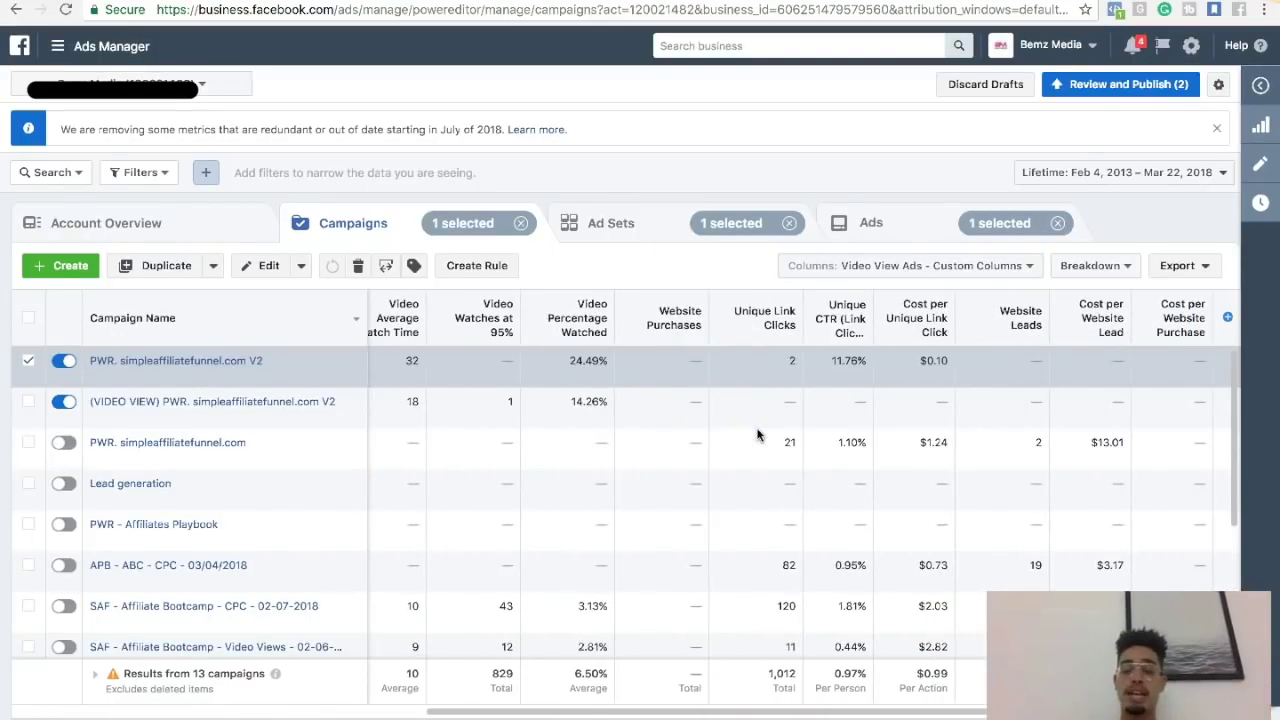
scroll(757, 435, "left", 3)
scroll(757, 435, "left", 5)
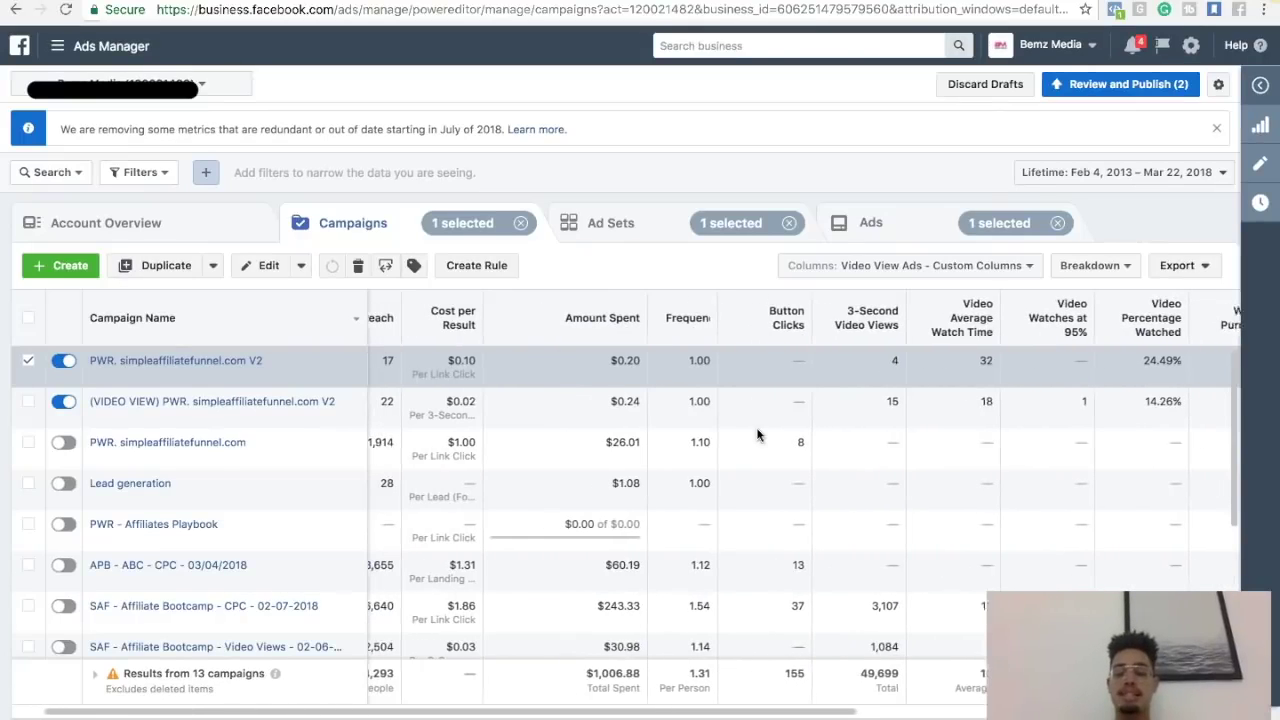
scroll(757, 435, "right", 1)
scroll(757, 435, "right", 3)
scroll(757, 435, "left", 5)
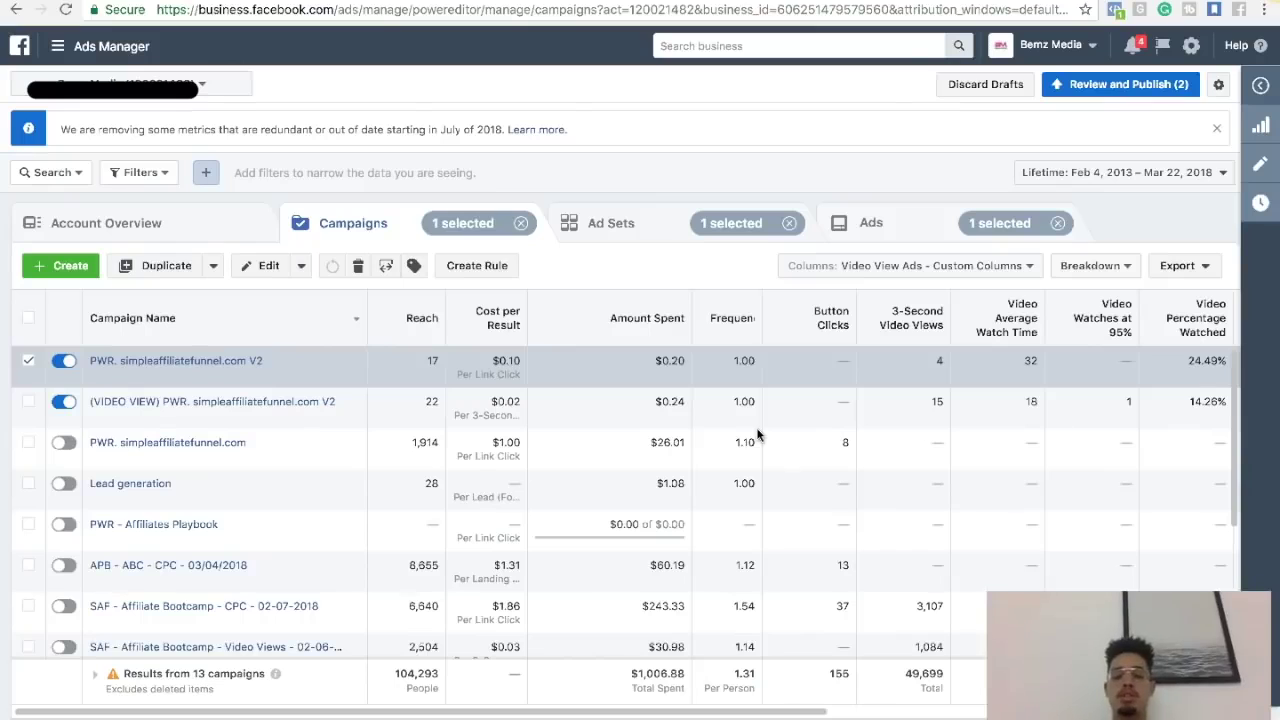
left_click(667, 366)
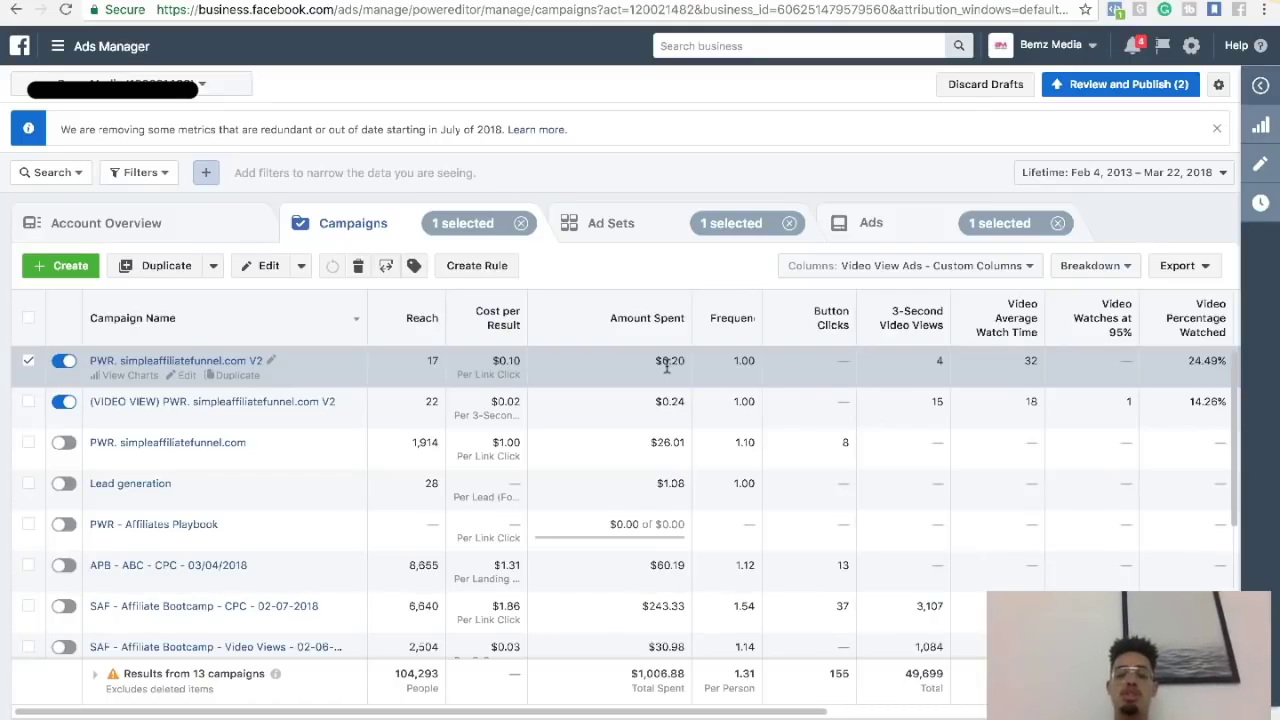
scroll(850, 433, "right", 5)
scroll(850, 433, "left", 5)
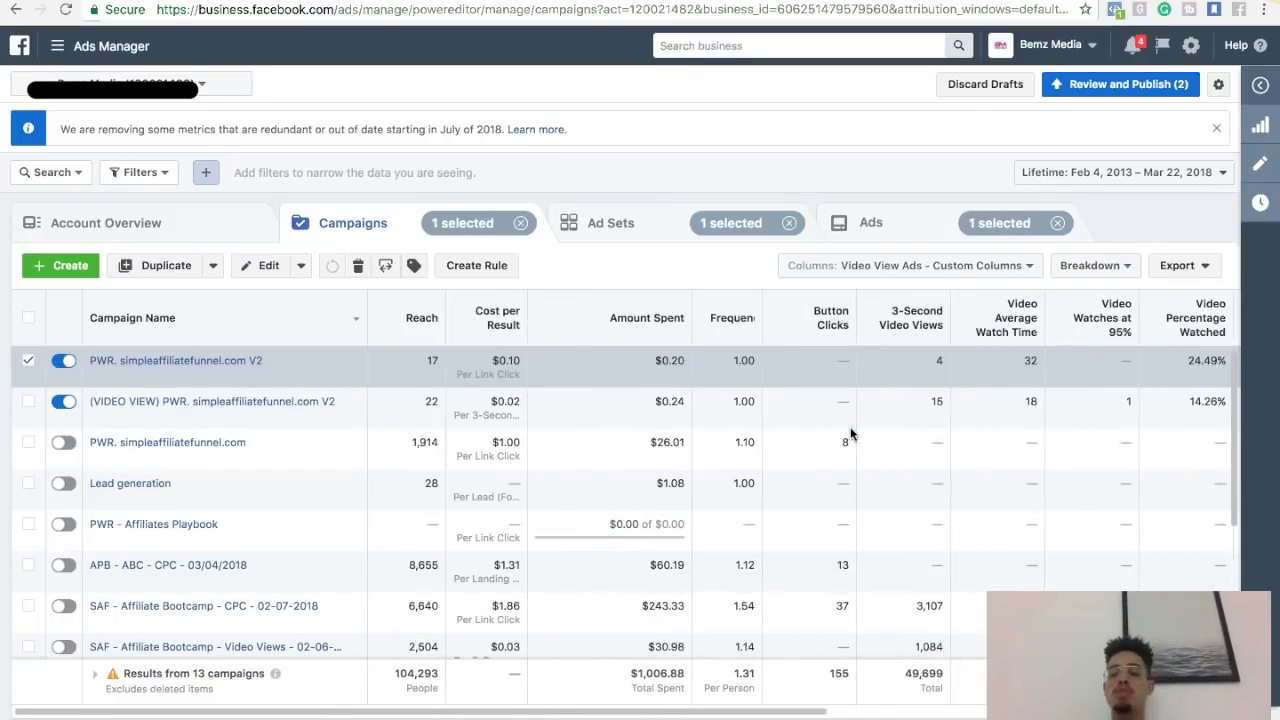
scroll(850, 433, "down", 1)
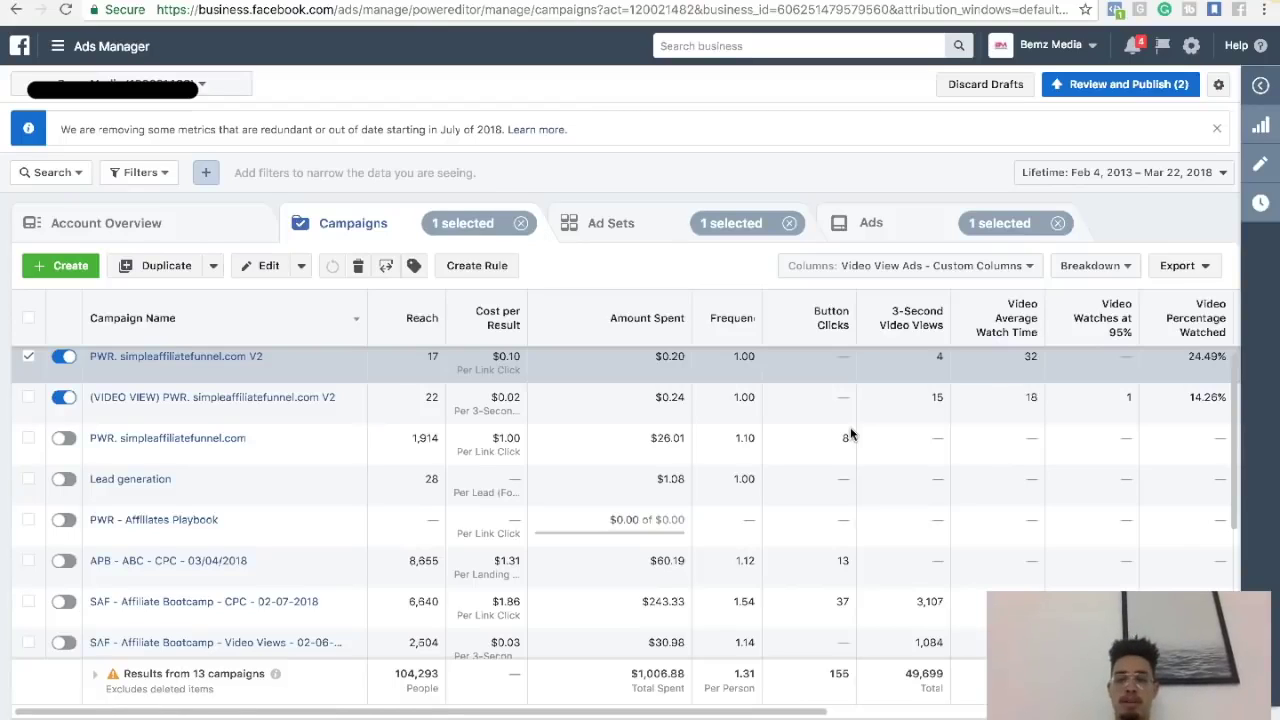
Switch to the open Facebook news feed and view the account owner's own profile page
mouse_move(865, 8)
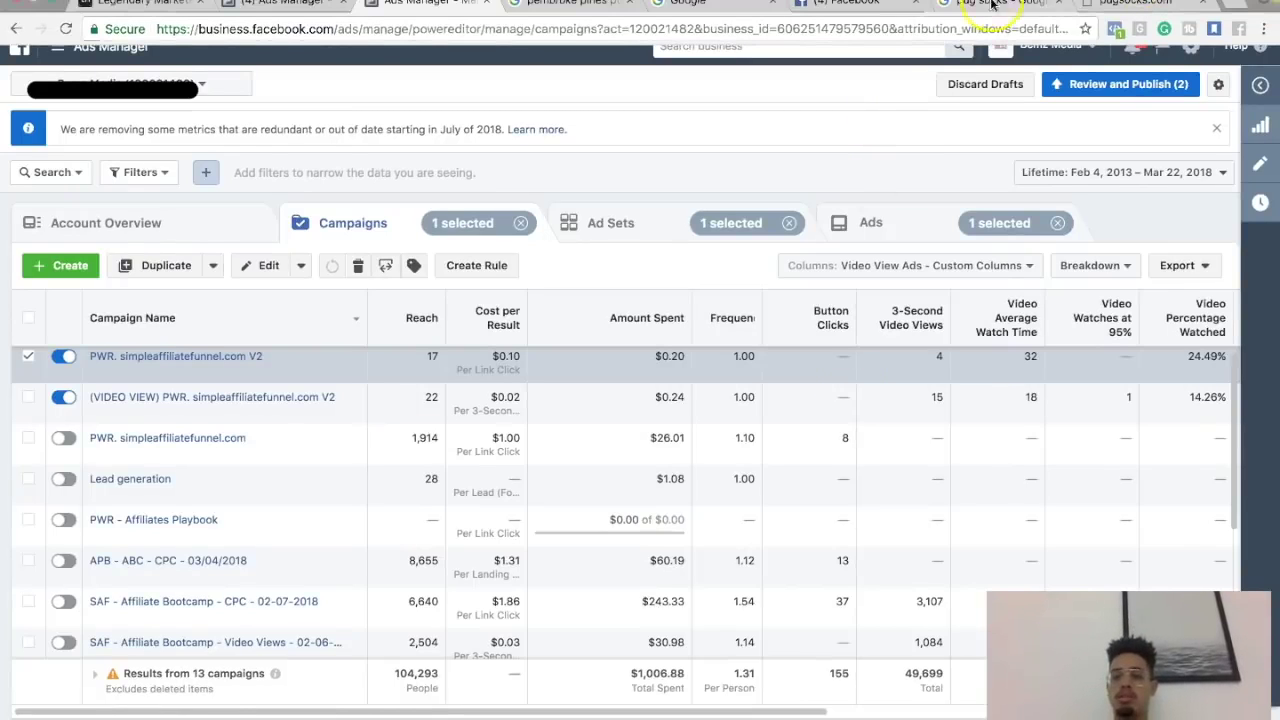
left_click(857, 7)
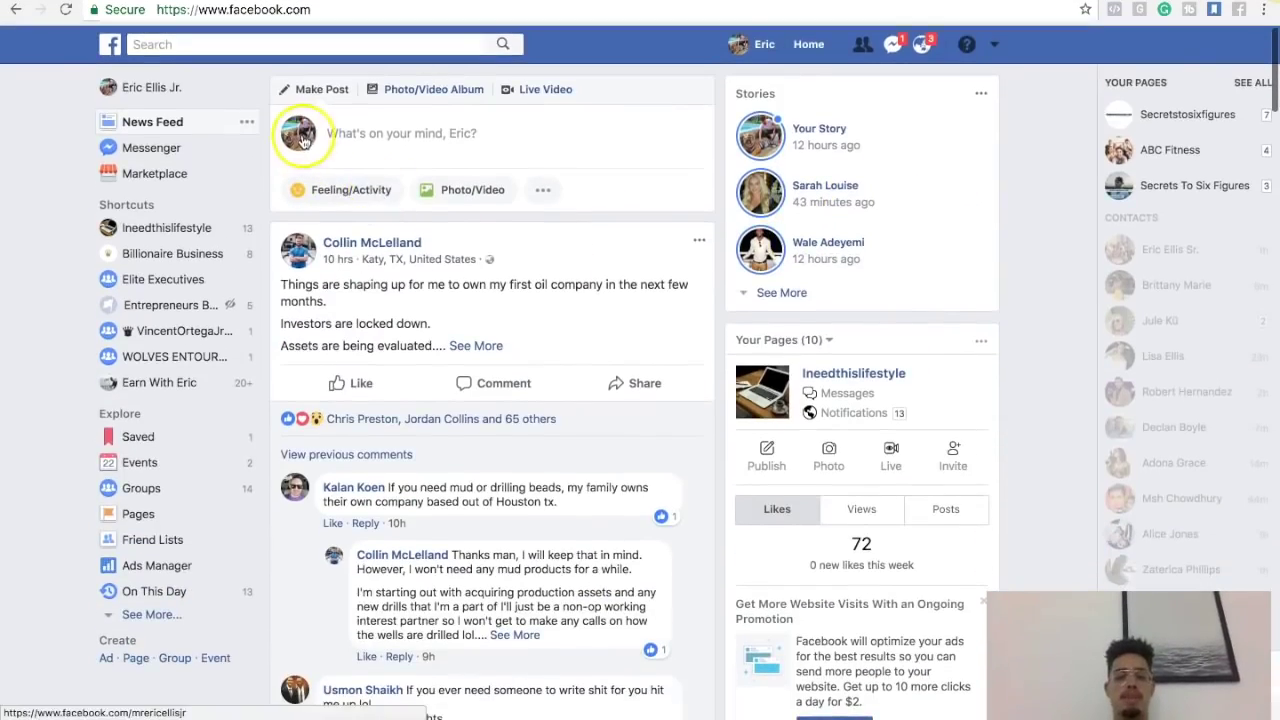
left_click(303, 140)
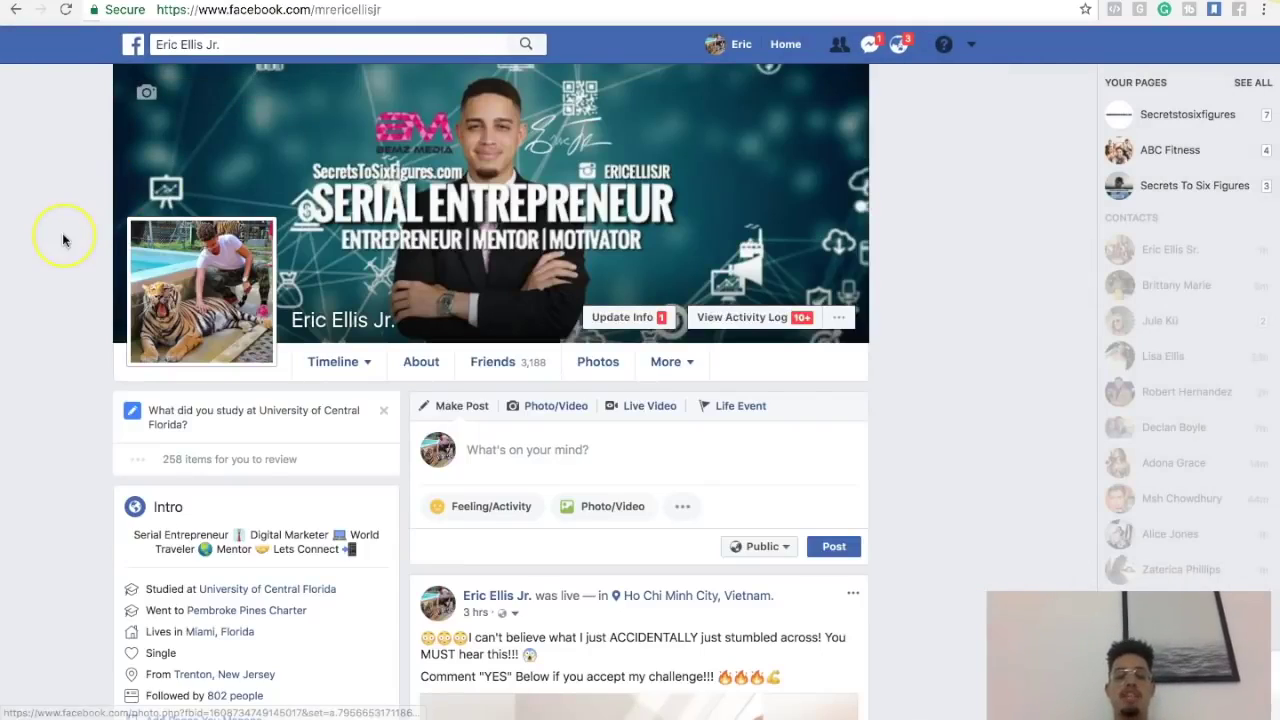